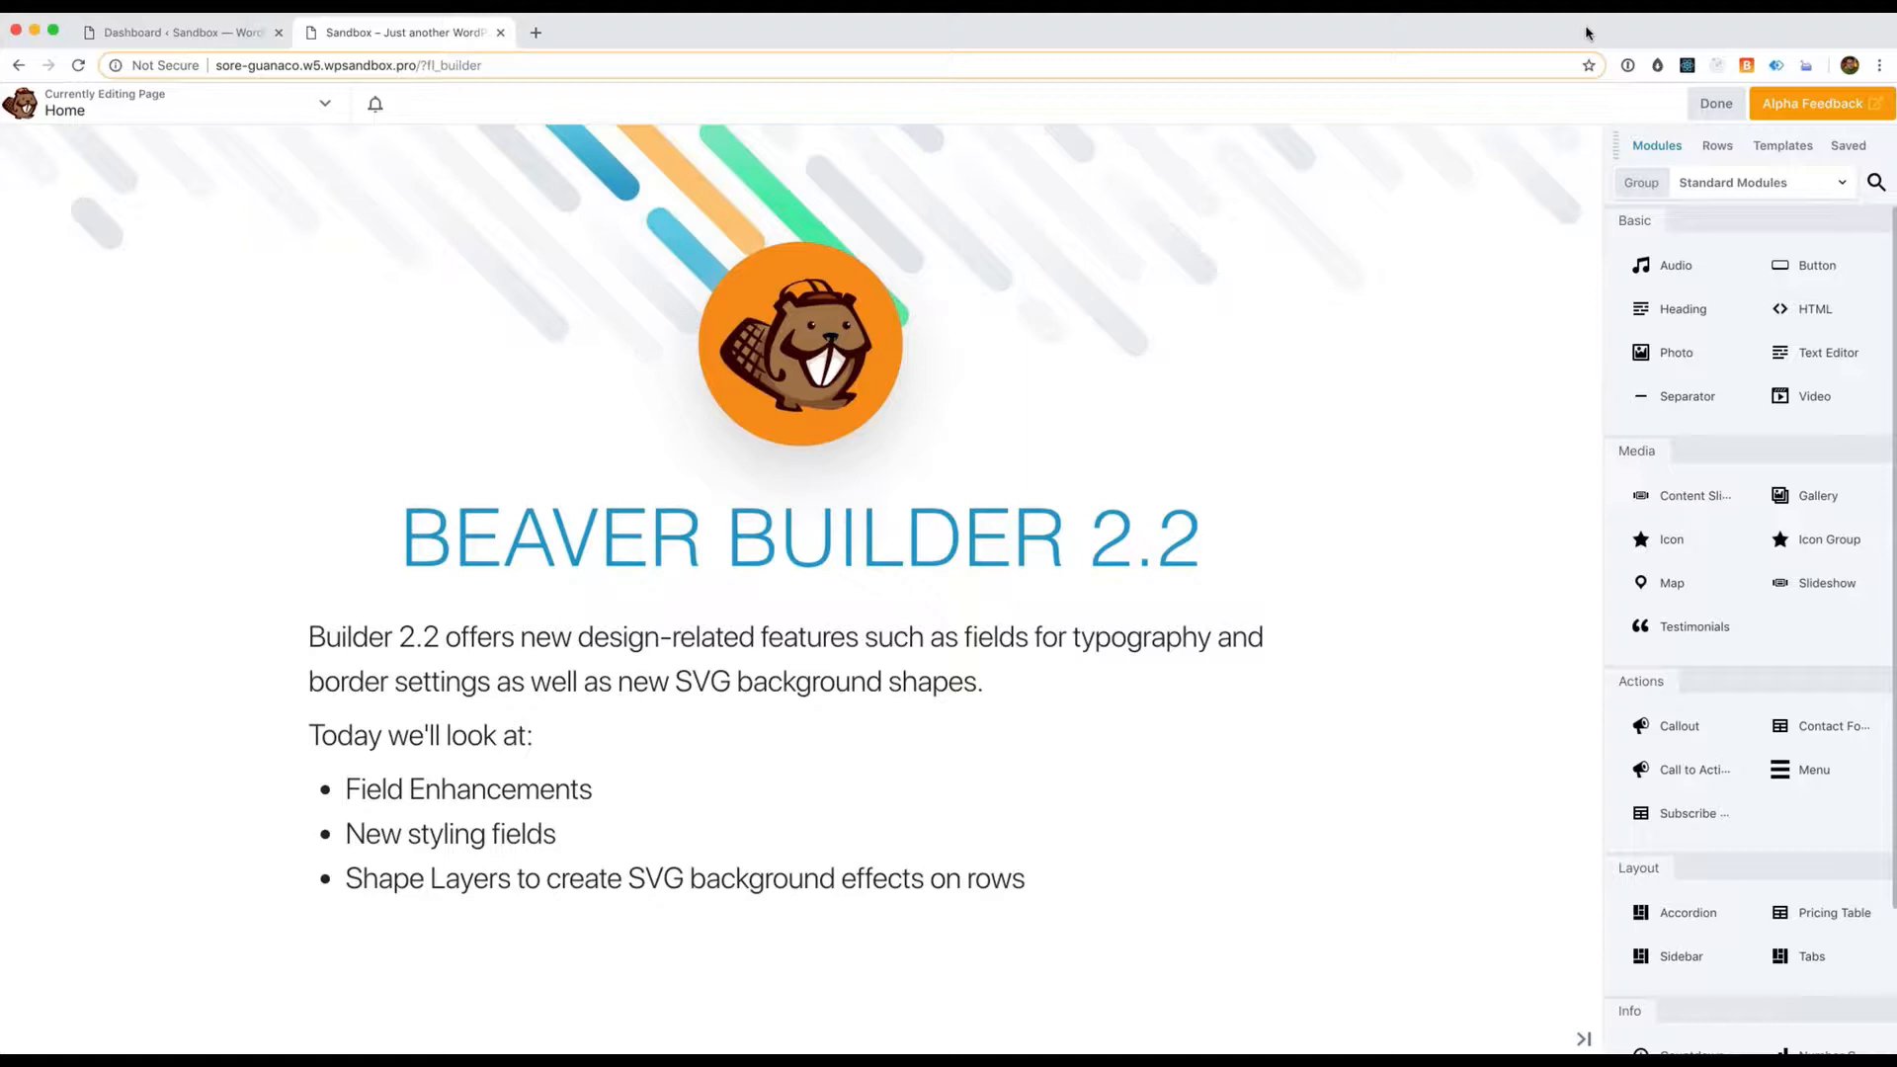
# Open the settings of the "Beaver Builder 2.2" heading and look through the page down to the three feature columns
pyautogui.click(1179, 573)
pyautogui.scroll(-3, 1354, 551)
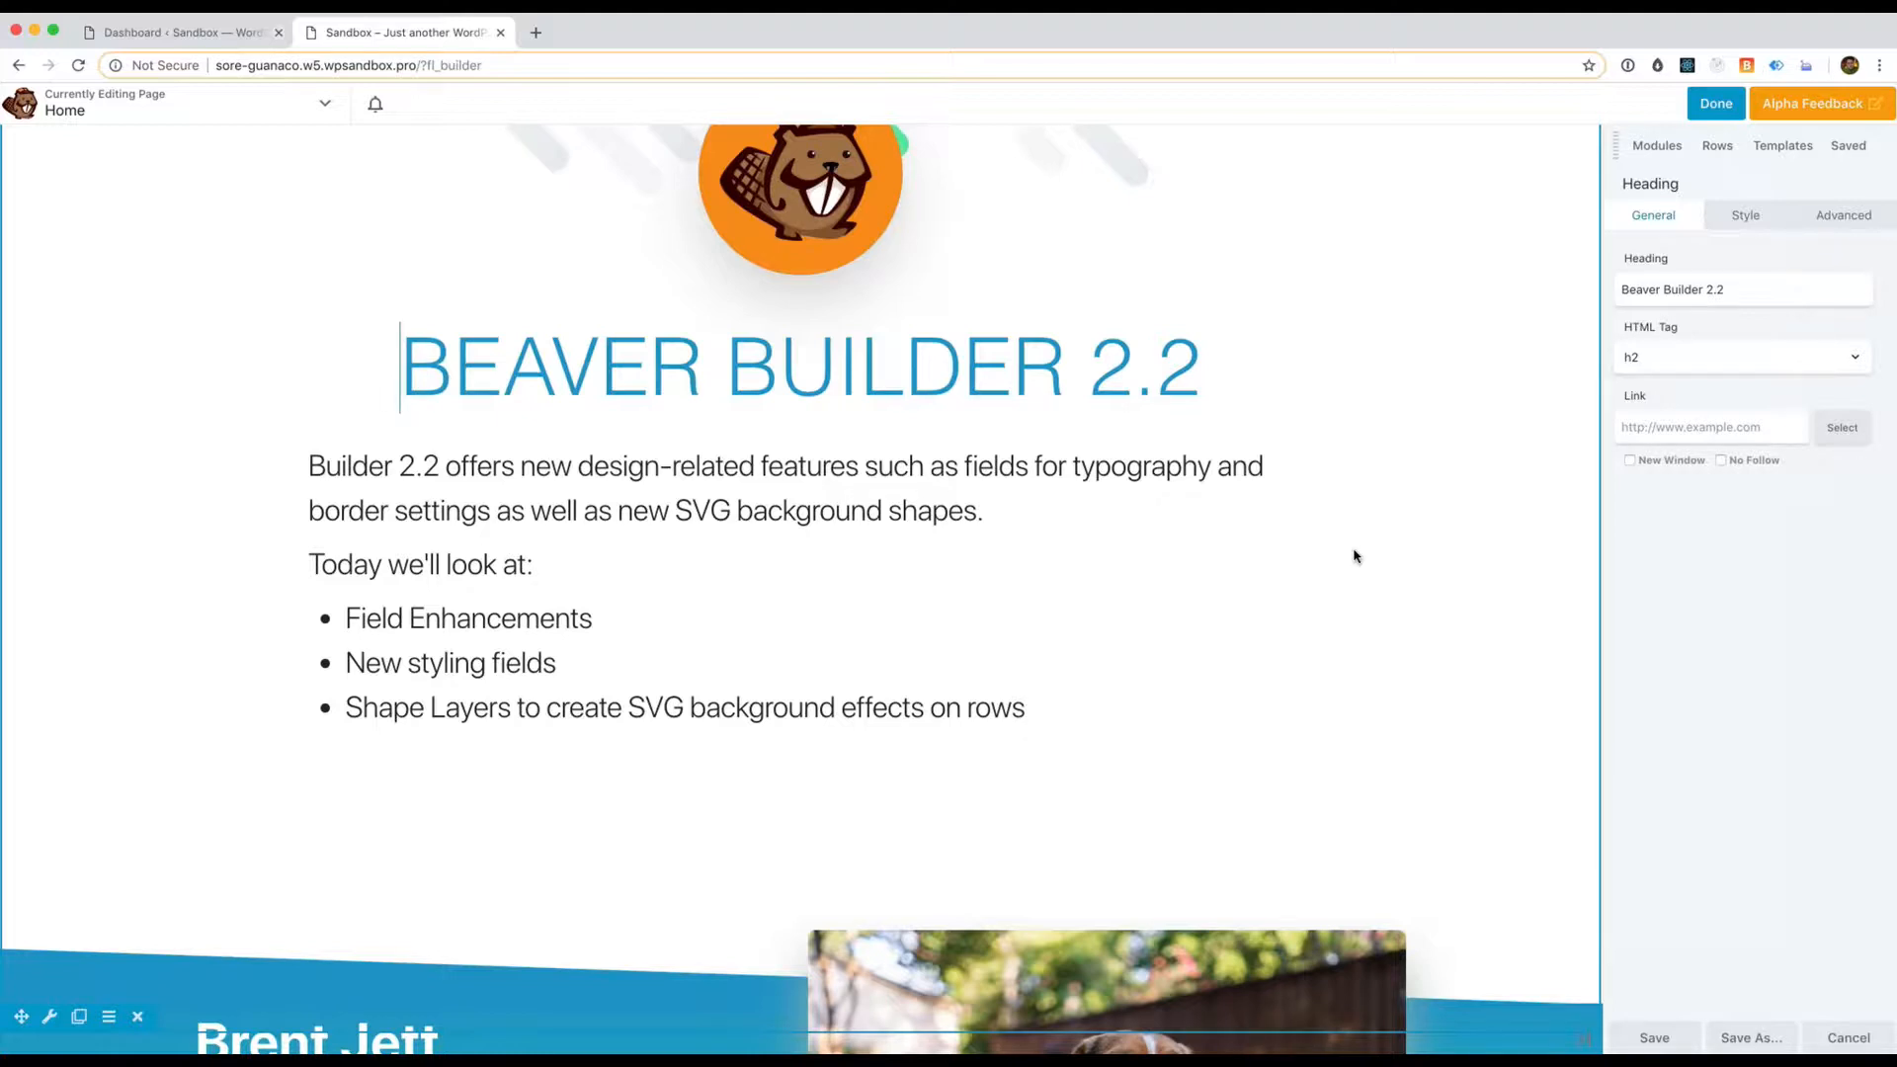
pyautogui.scroll(-10, 1354, 556)
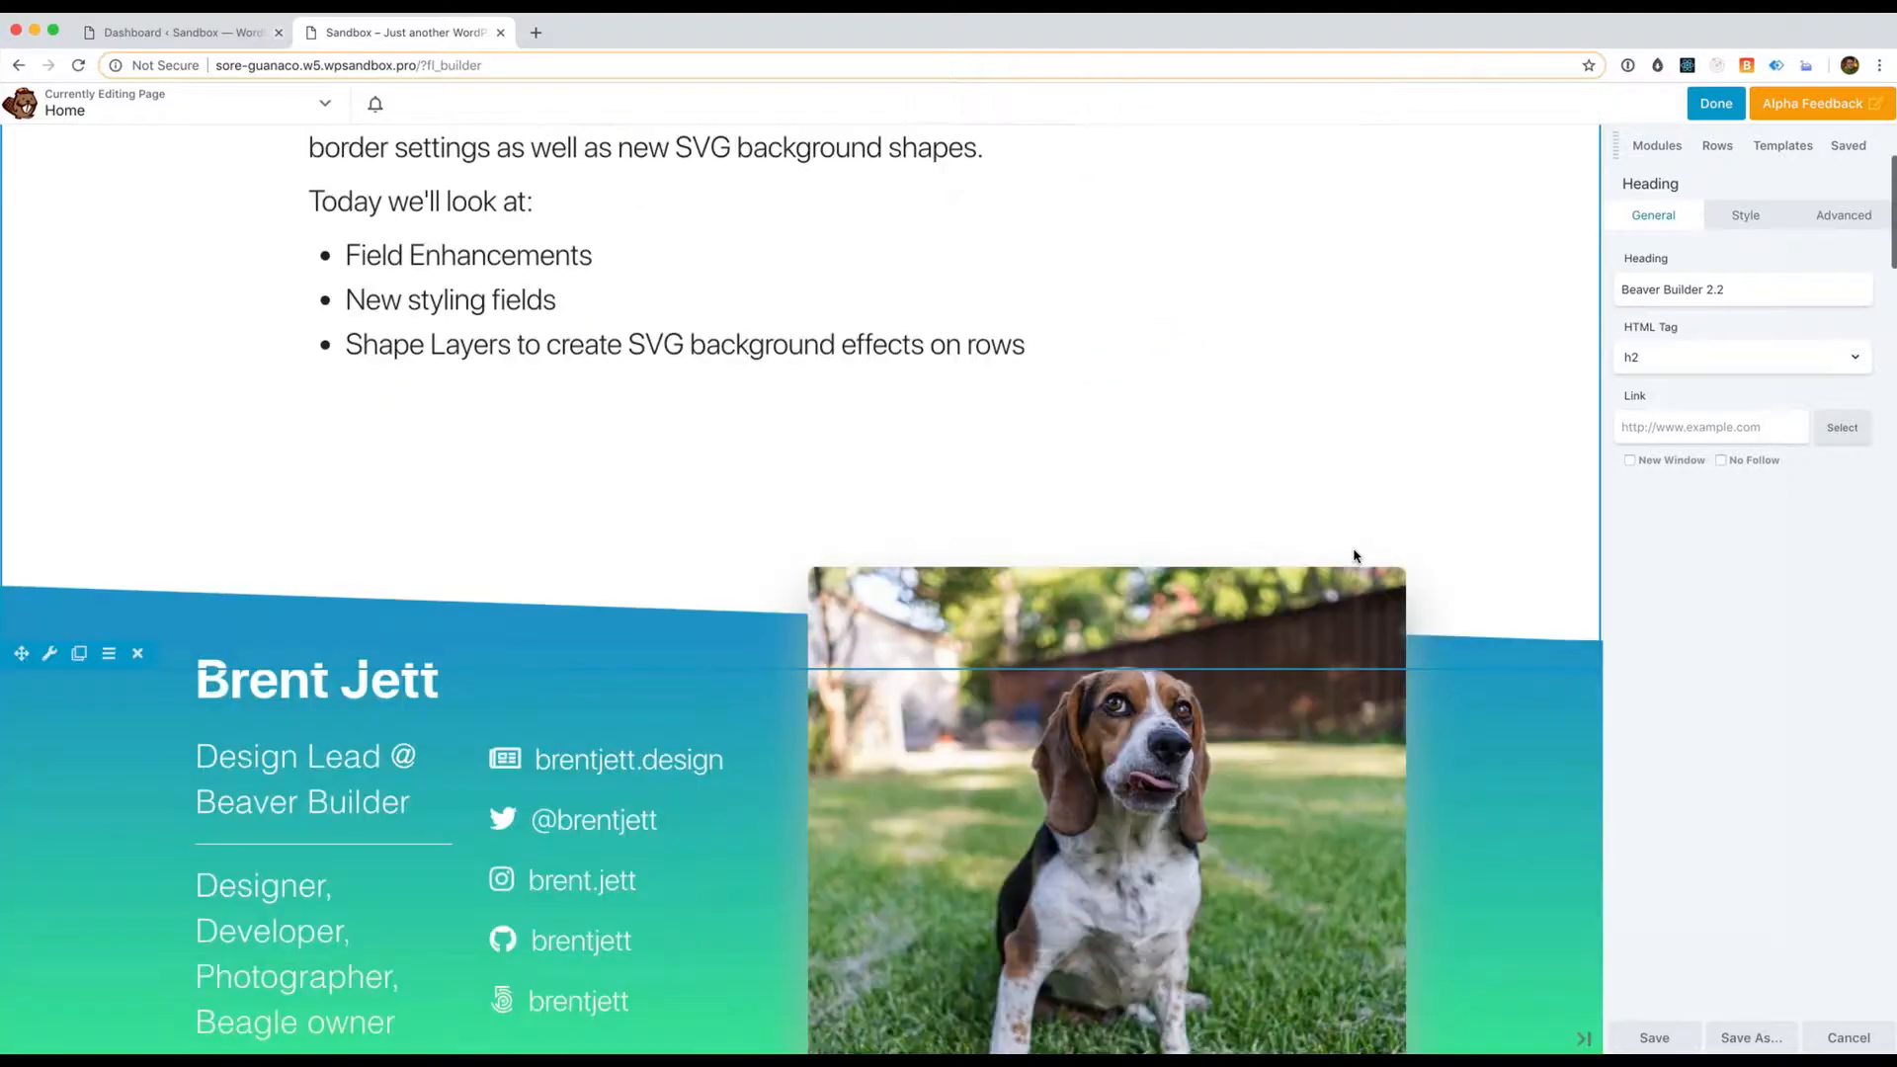
pyautogui.scroll(2, 1452, 915)
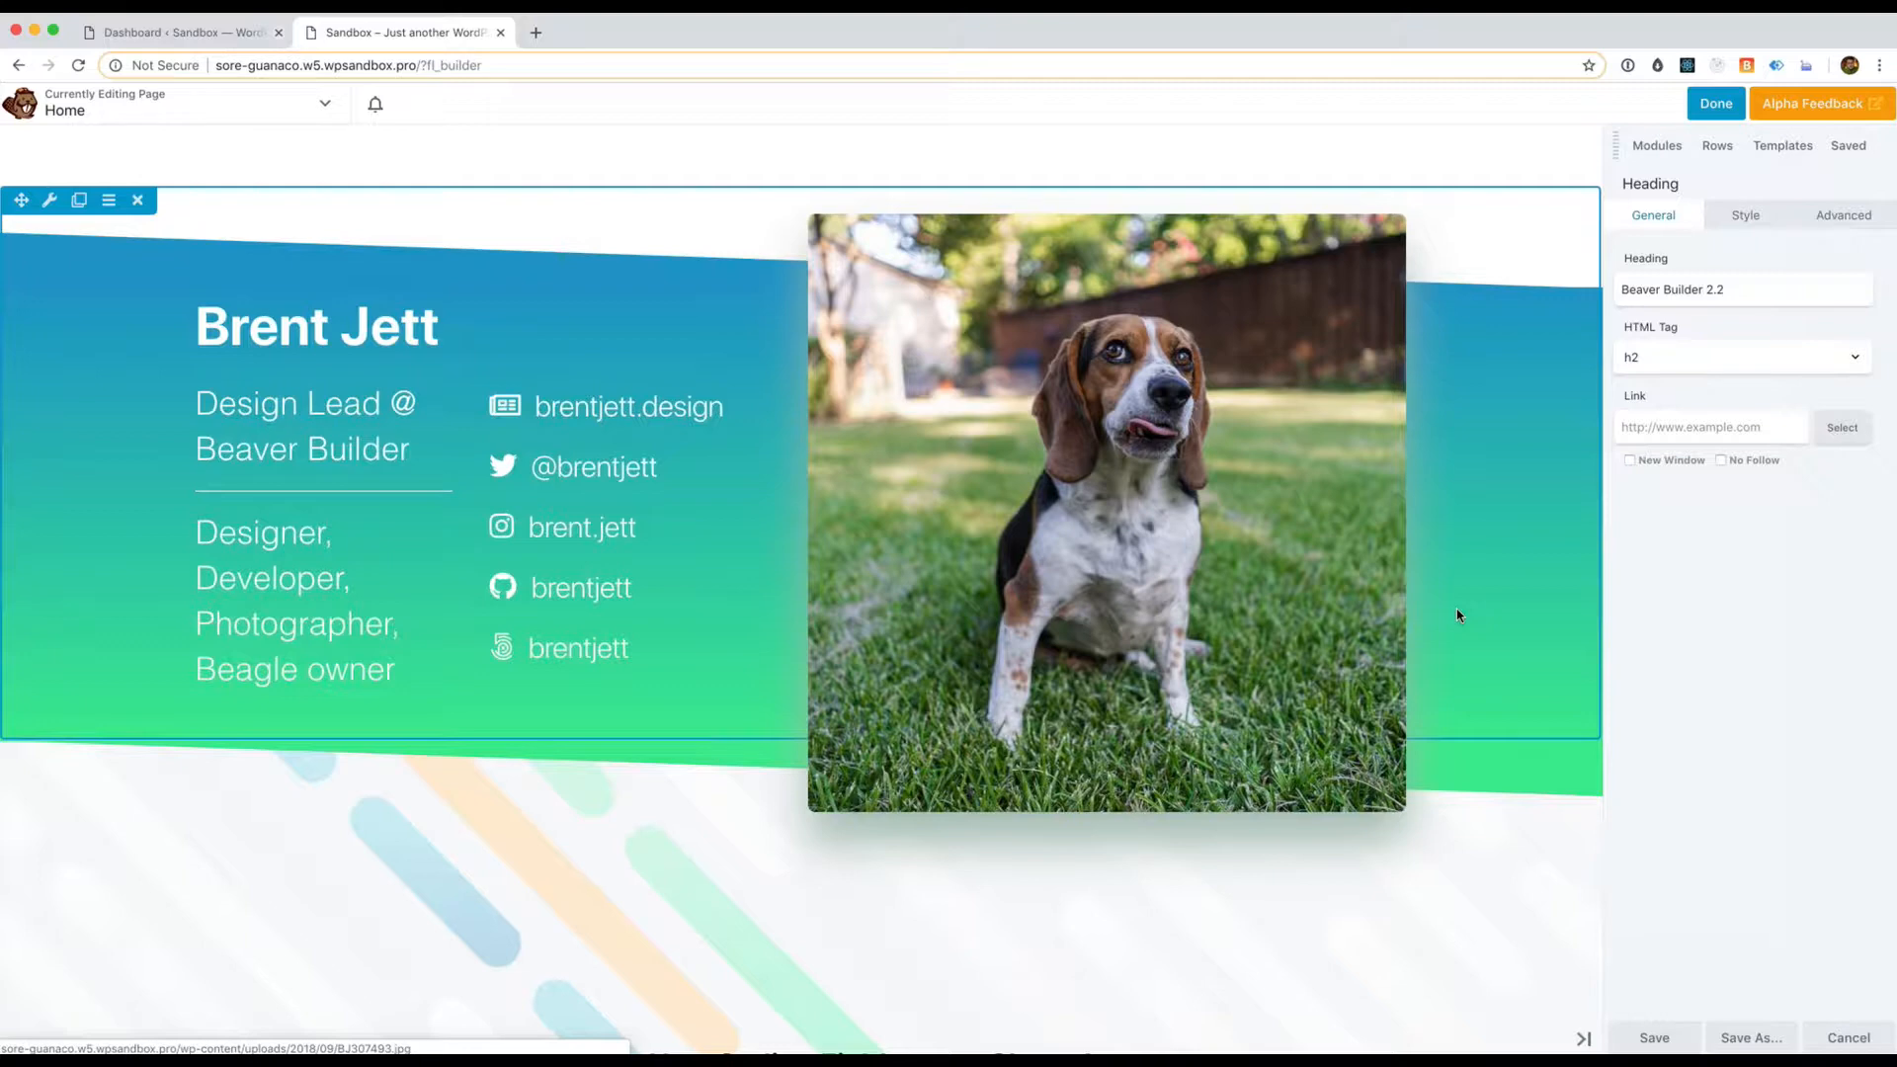
pyautogui.scroll(-7, 1458, 614)
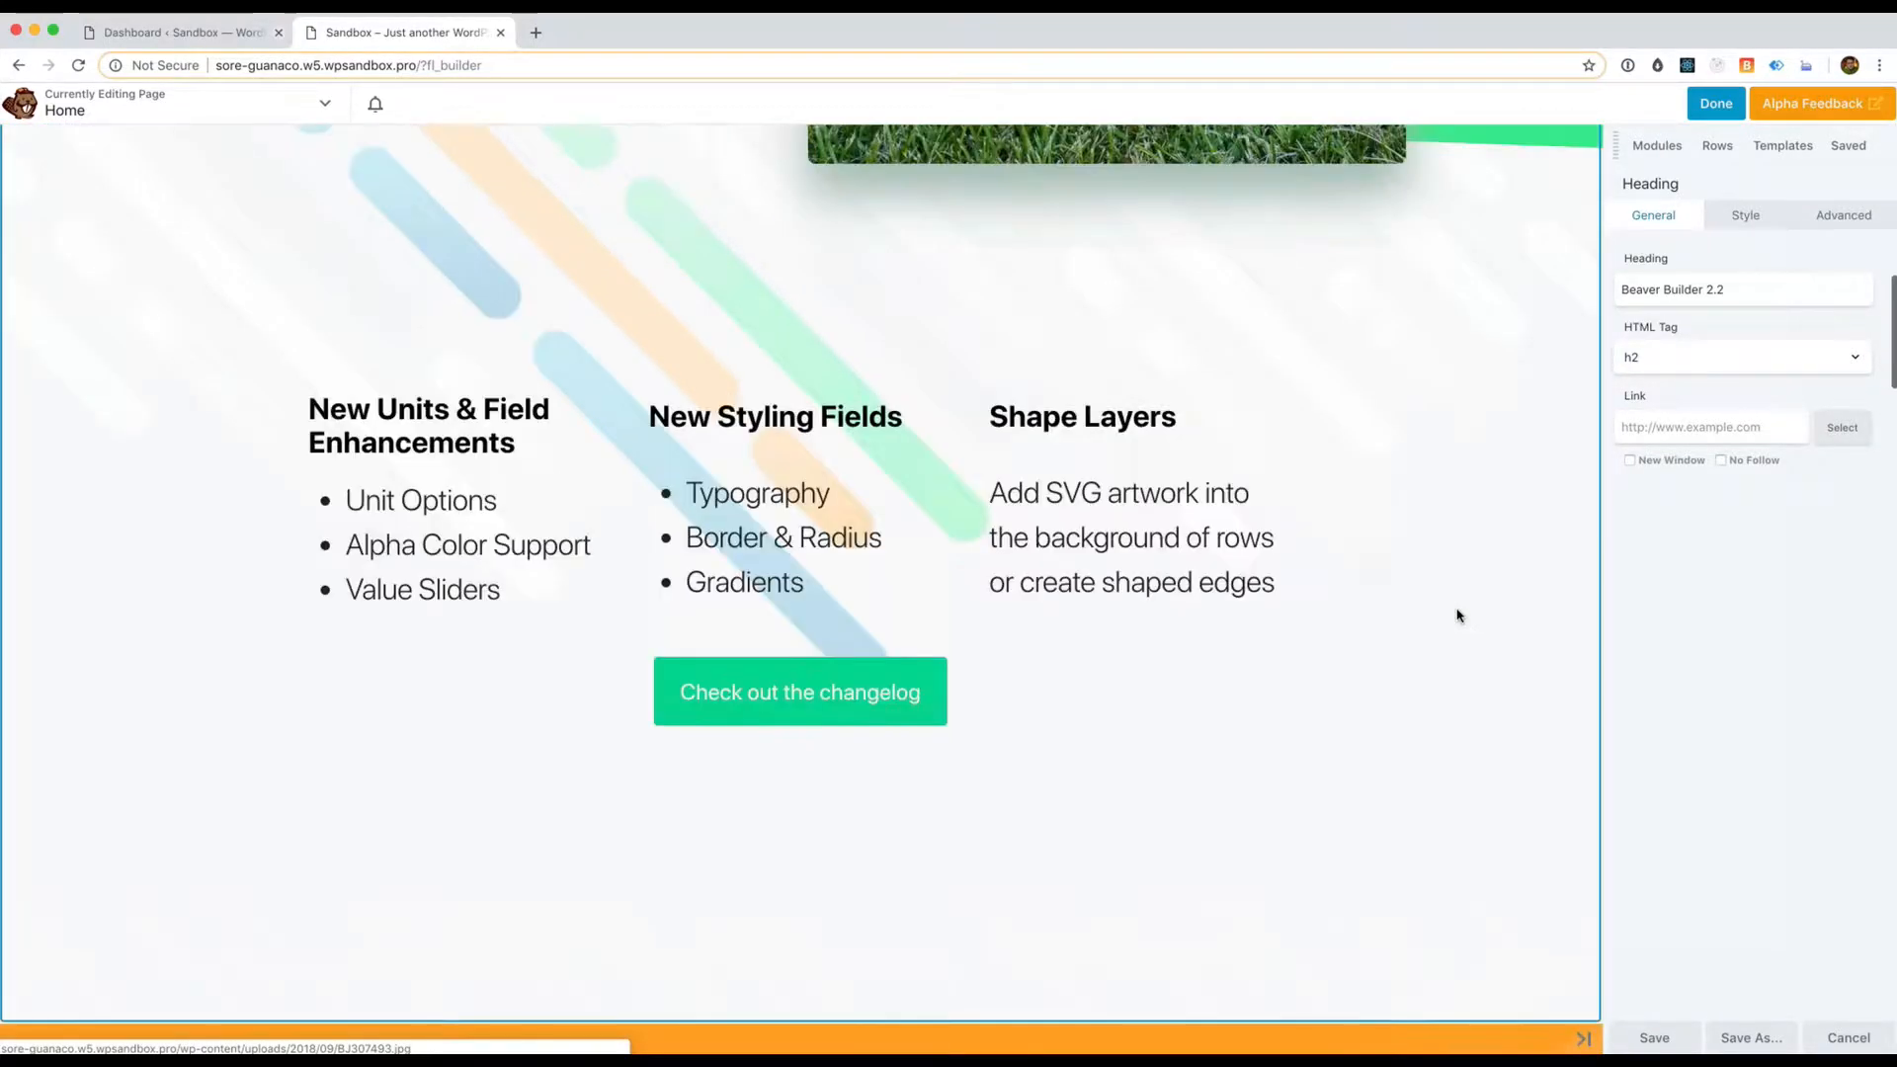
pyautogui.scroll(1, 1458, 615)
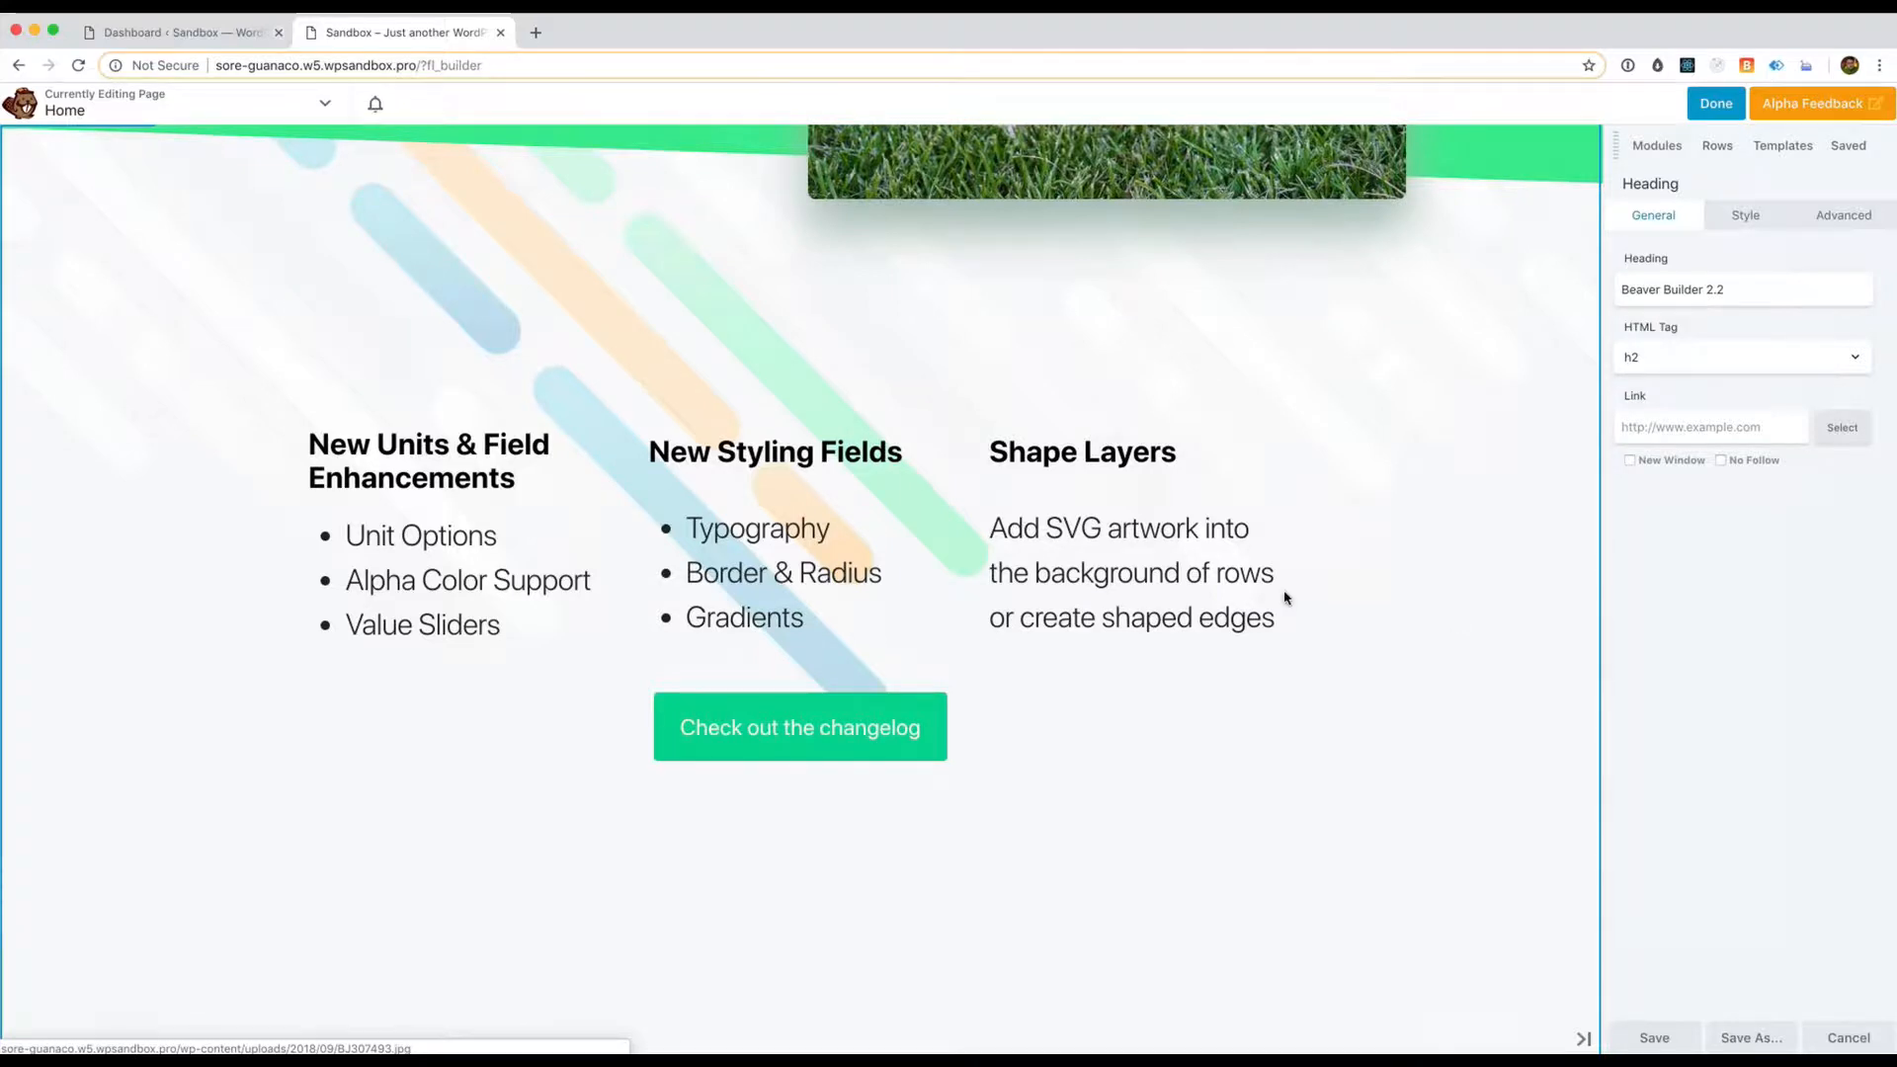
# Open the settings of the list under "New Units & Field Enhancements", undock the settings window and enlarge it
pyautogui.click(476, 457)
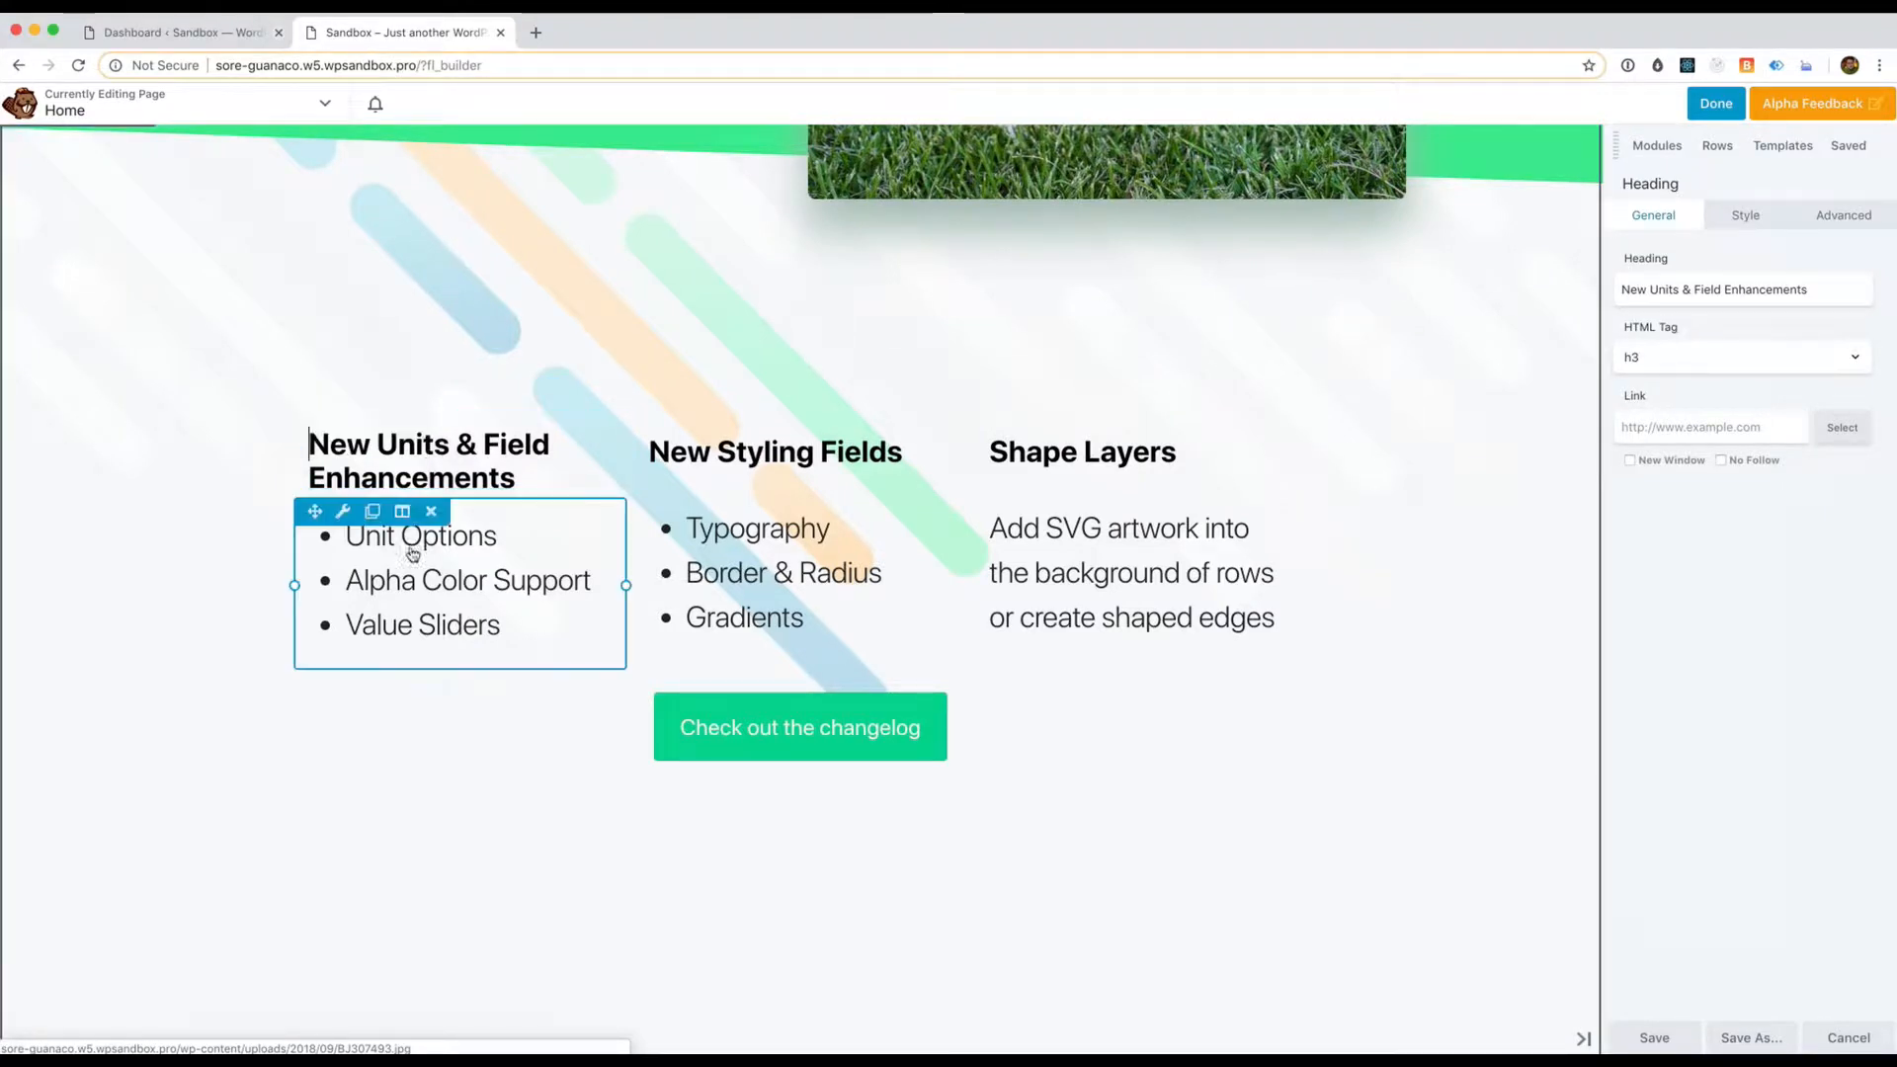
pyautogui.click(472, 546)
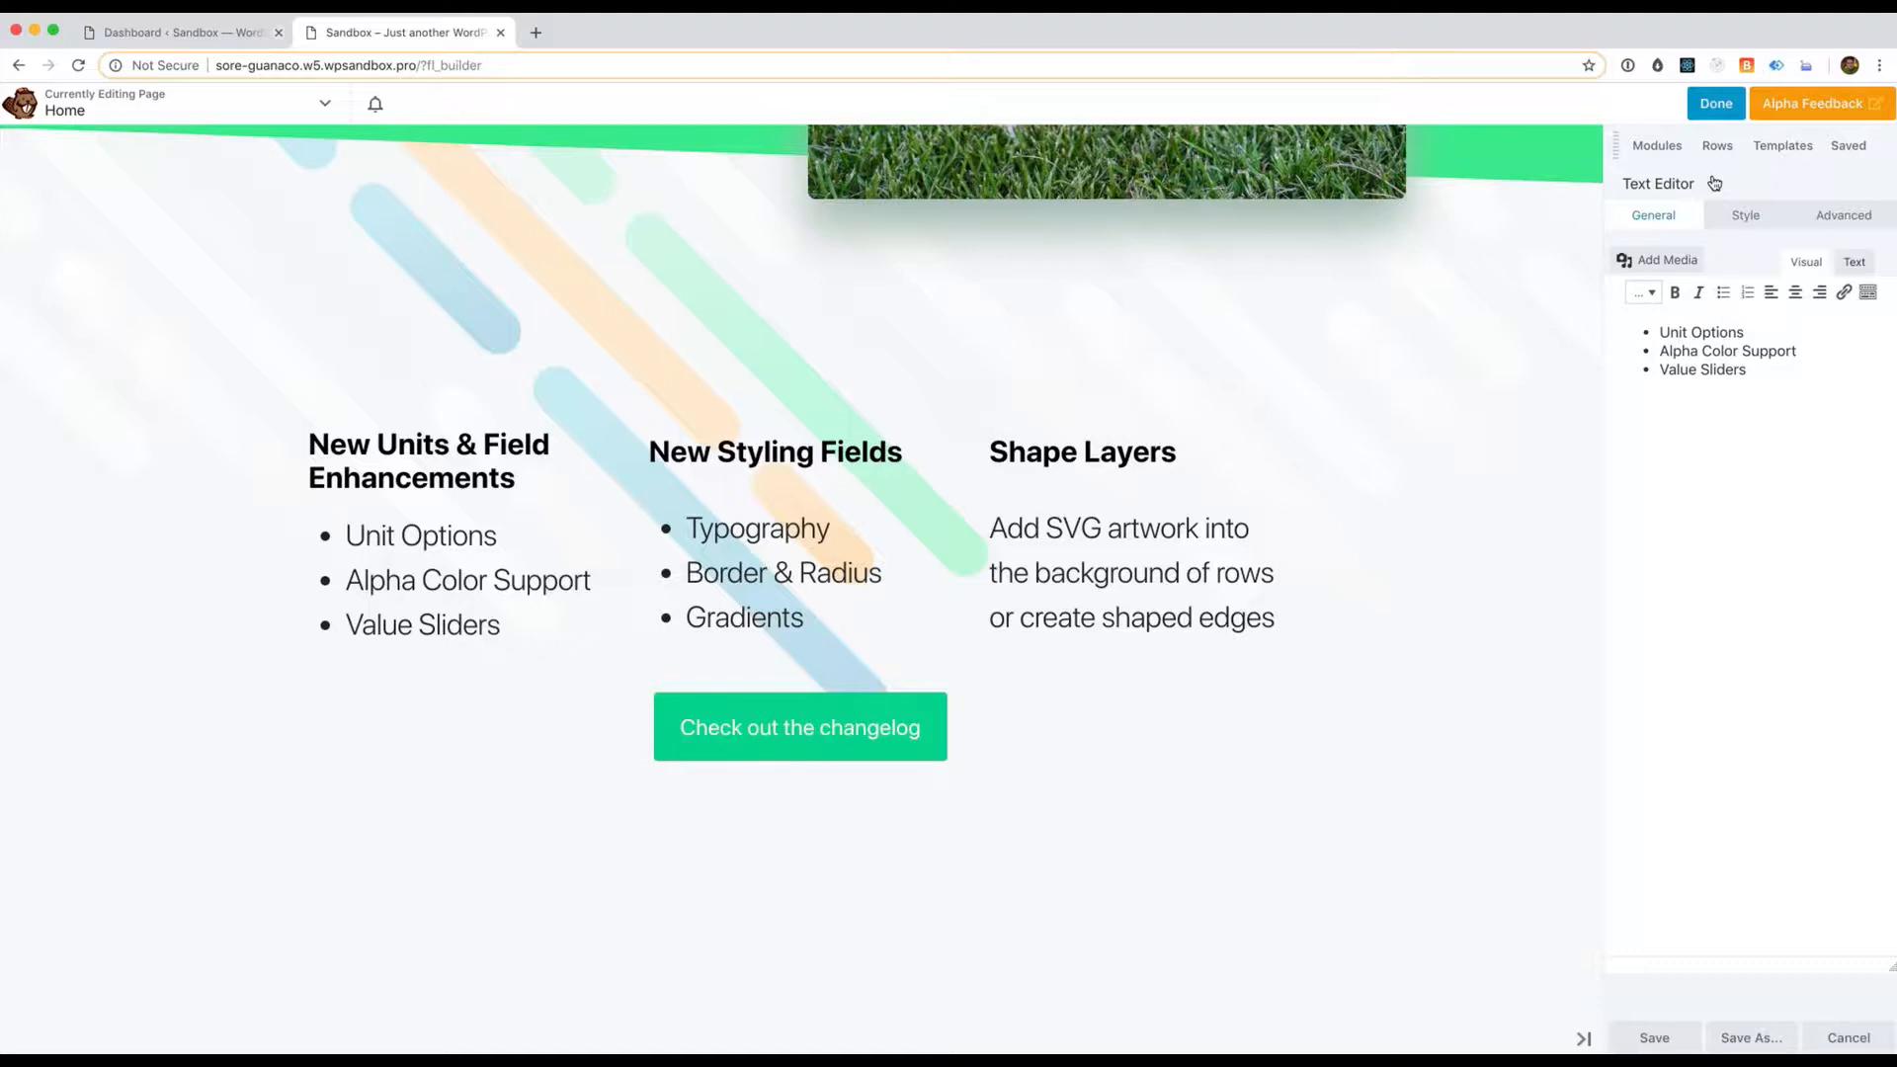
pyautogui.moveTo(1306, 336); pyautogui.dragTo(419, 266)
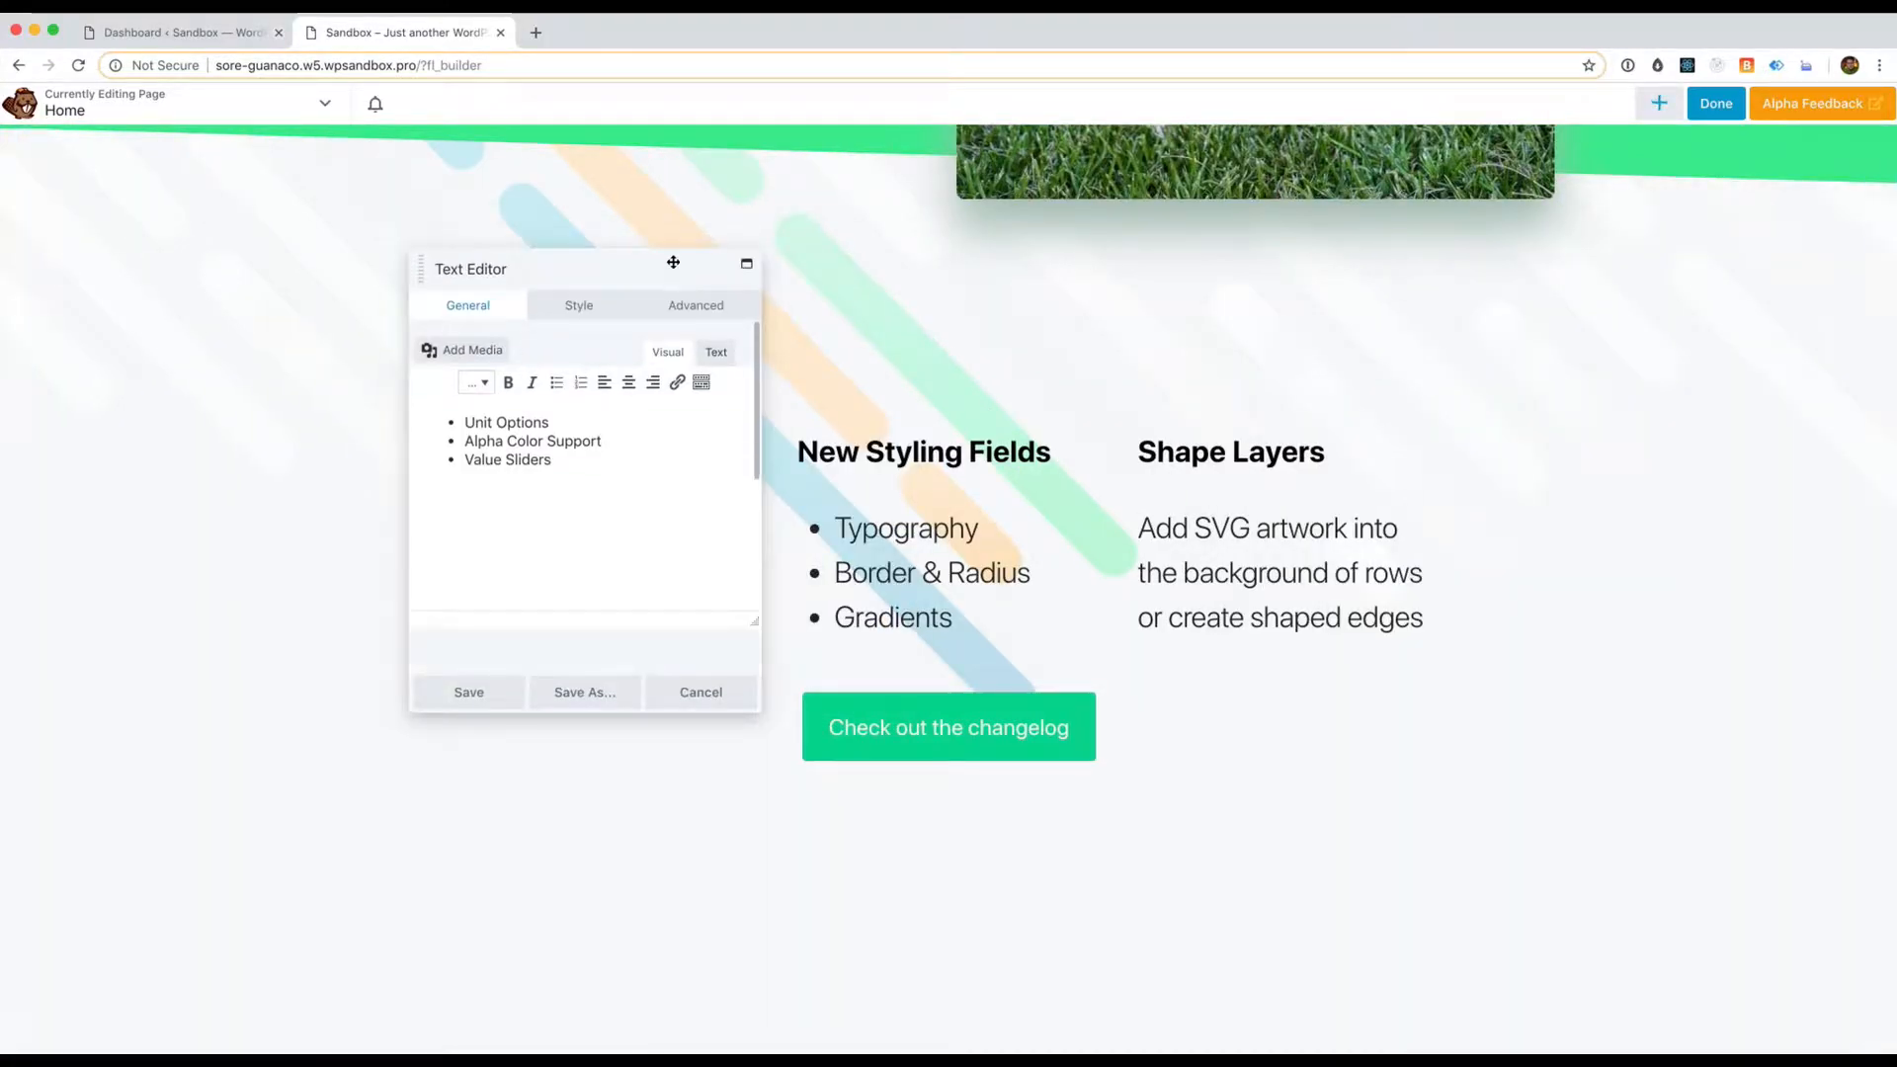
pyautogui.moveTo(669, 258); pyautogui.dragTo(478, 233)
pyautogui.moveTo(572, 688); pyautogui.dragTo(889, 772)
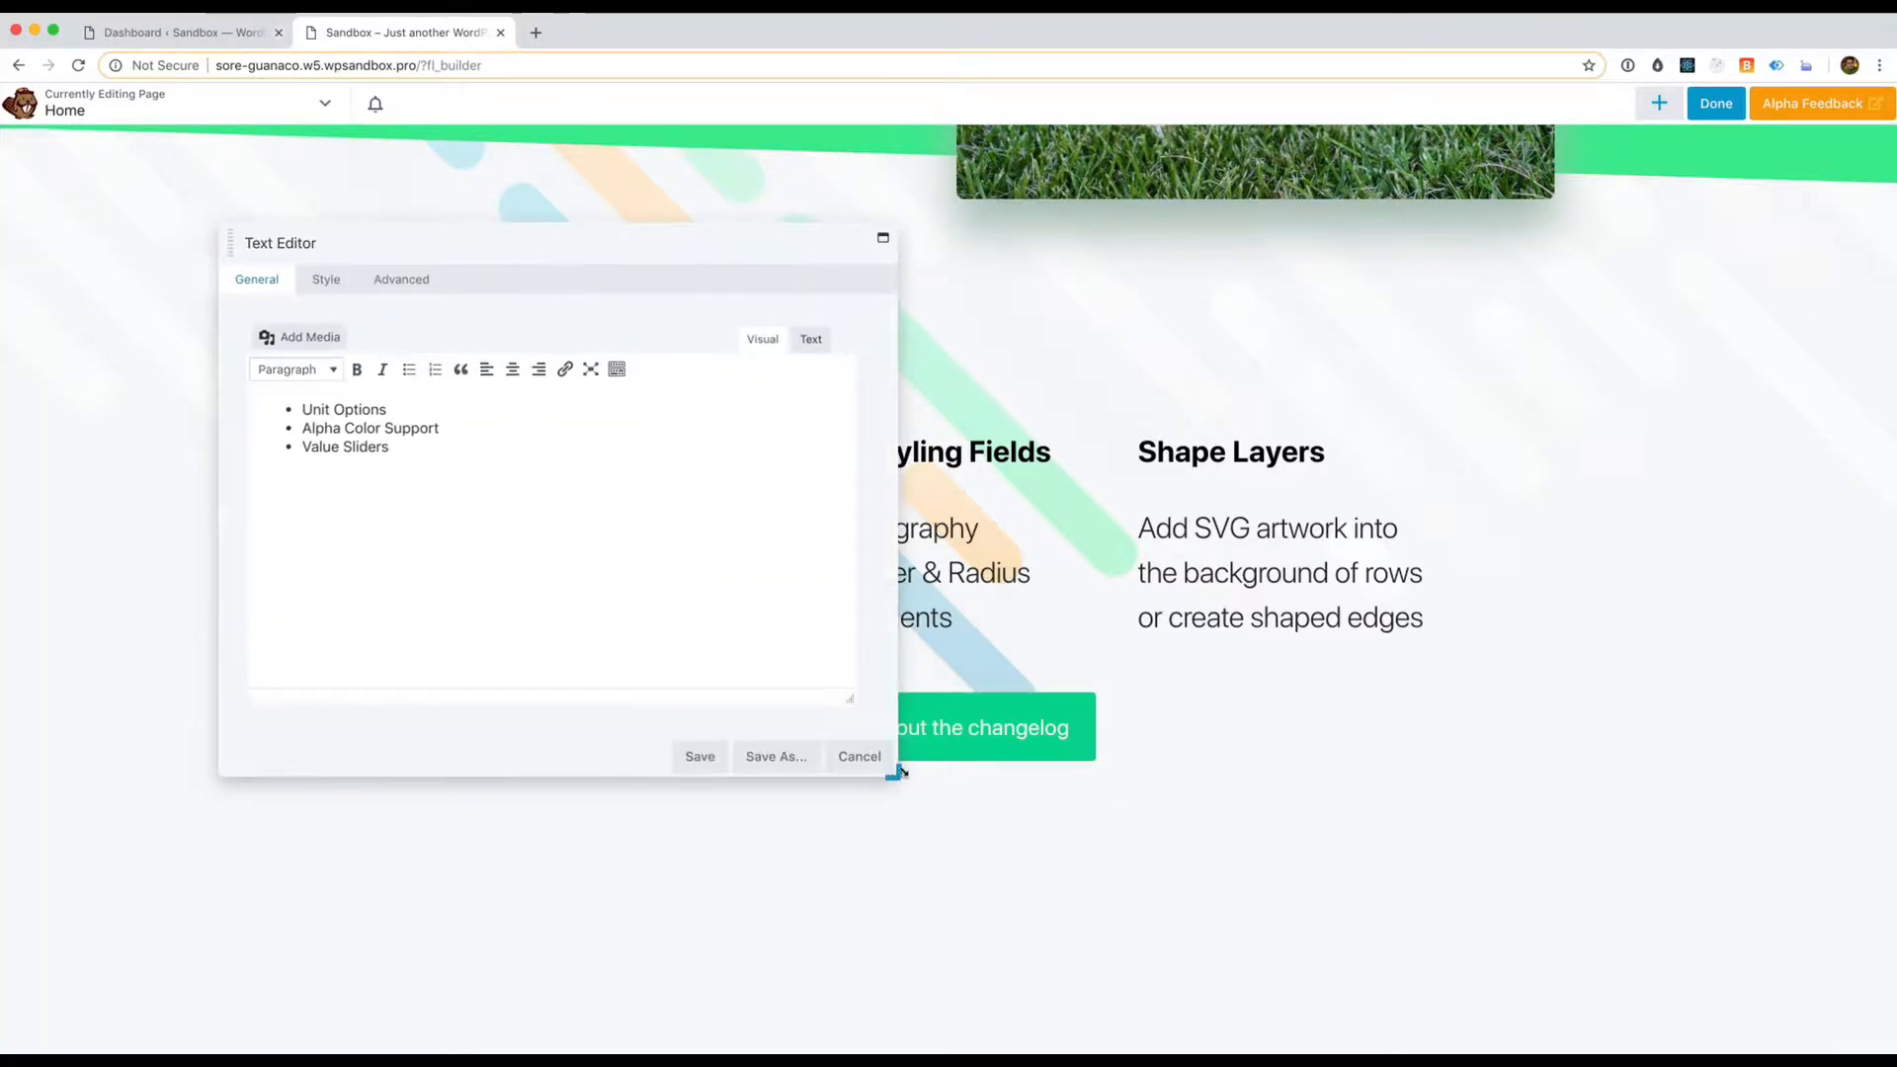
# Show the floating Text Editor window's style settings and dock the window back at the side of the page
pyautogui.moveTo(517, 309); pyautogui.dragTo(1172, 343)
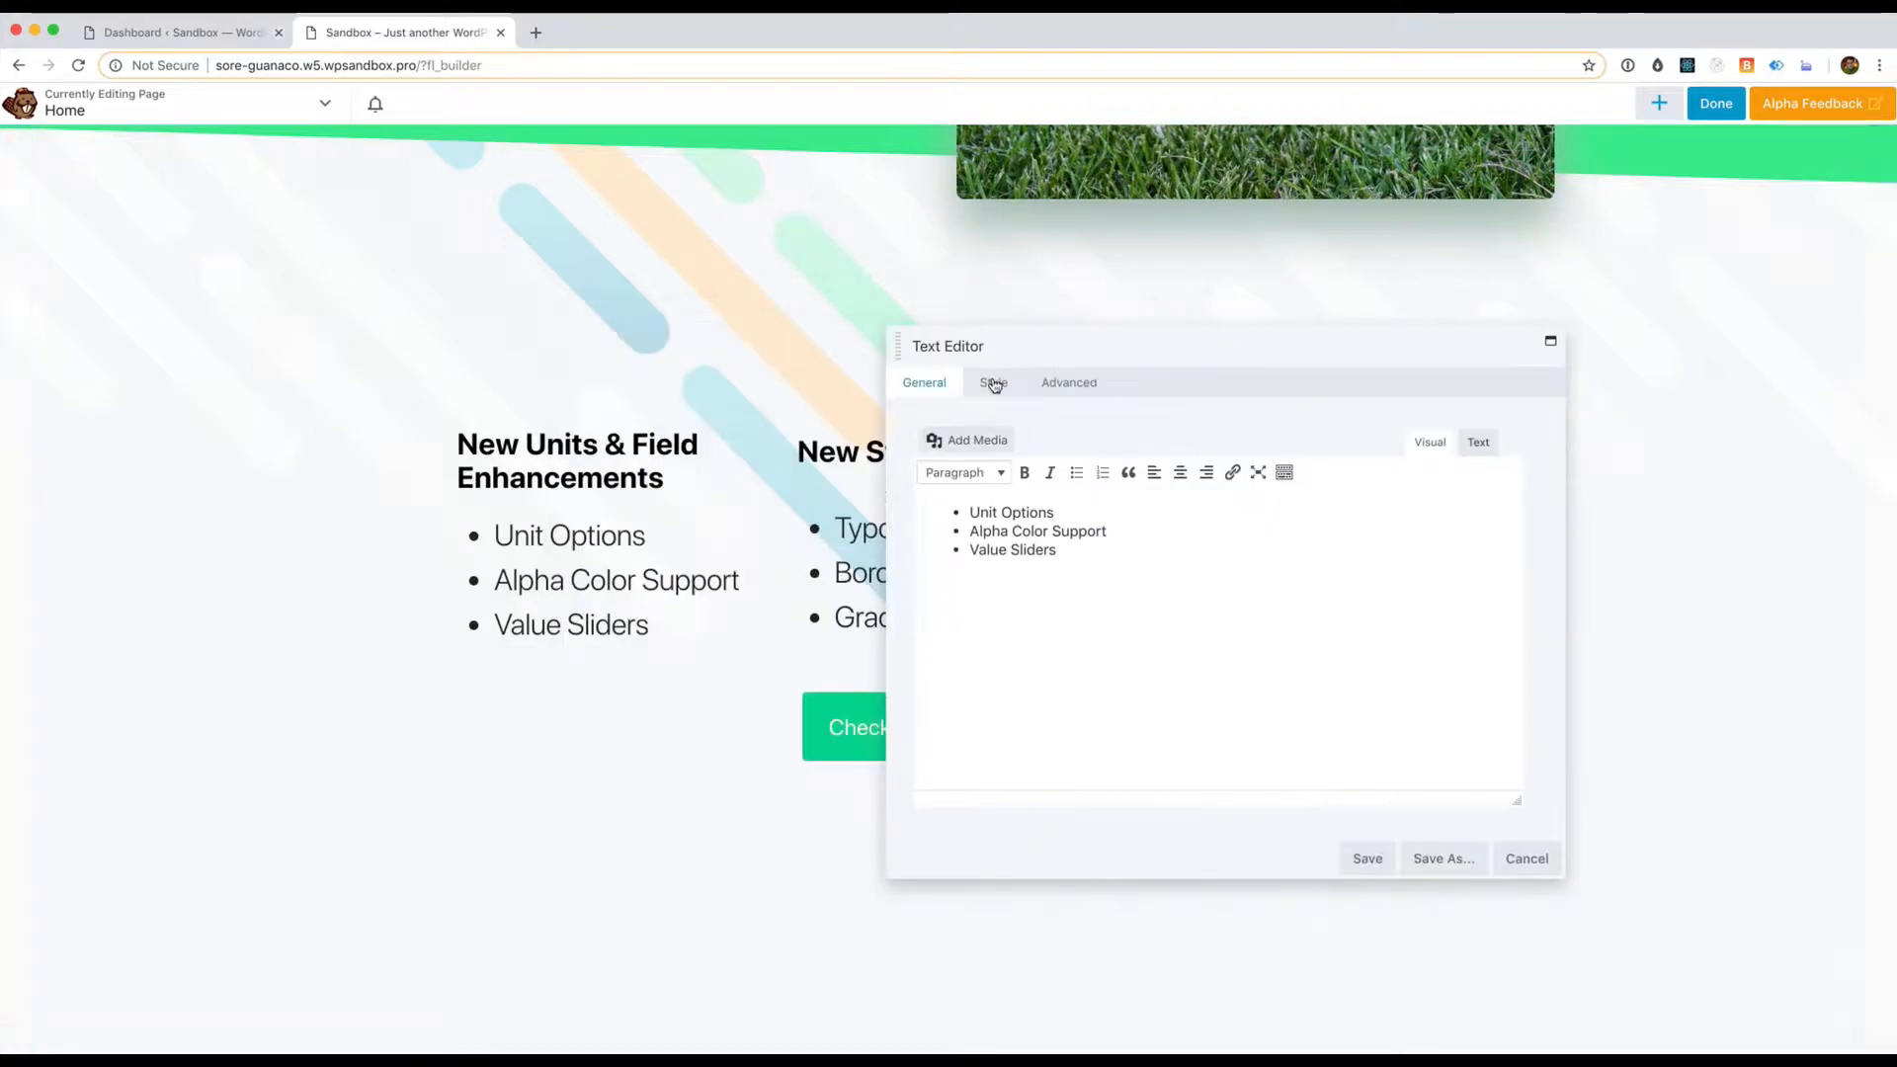
pyautogui.click(994, 385)
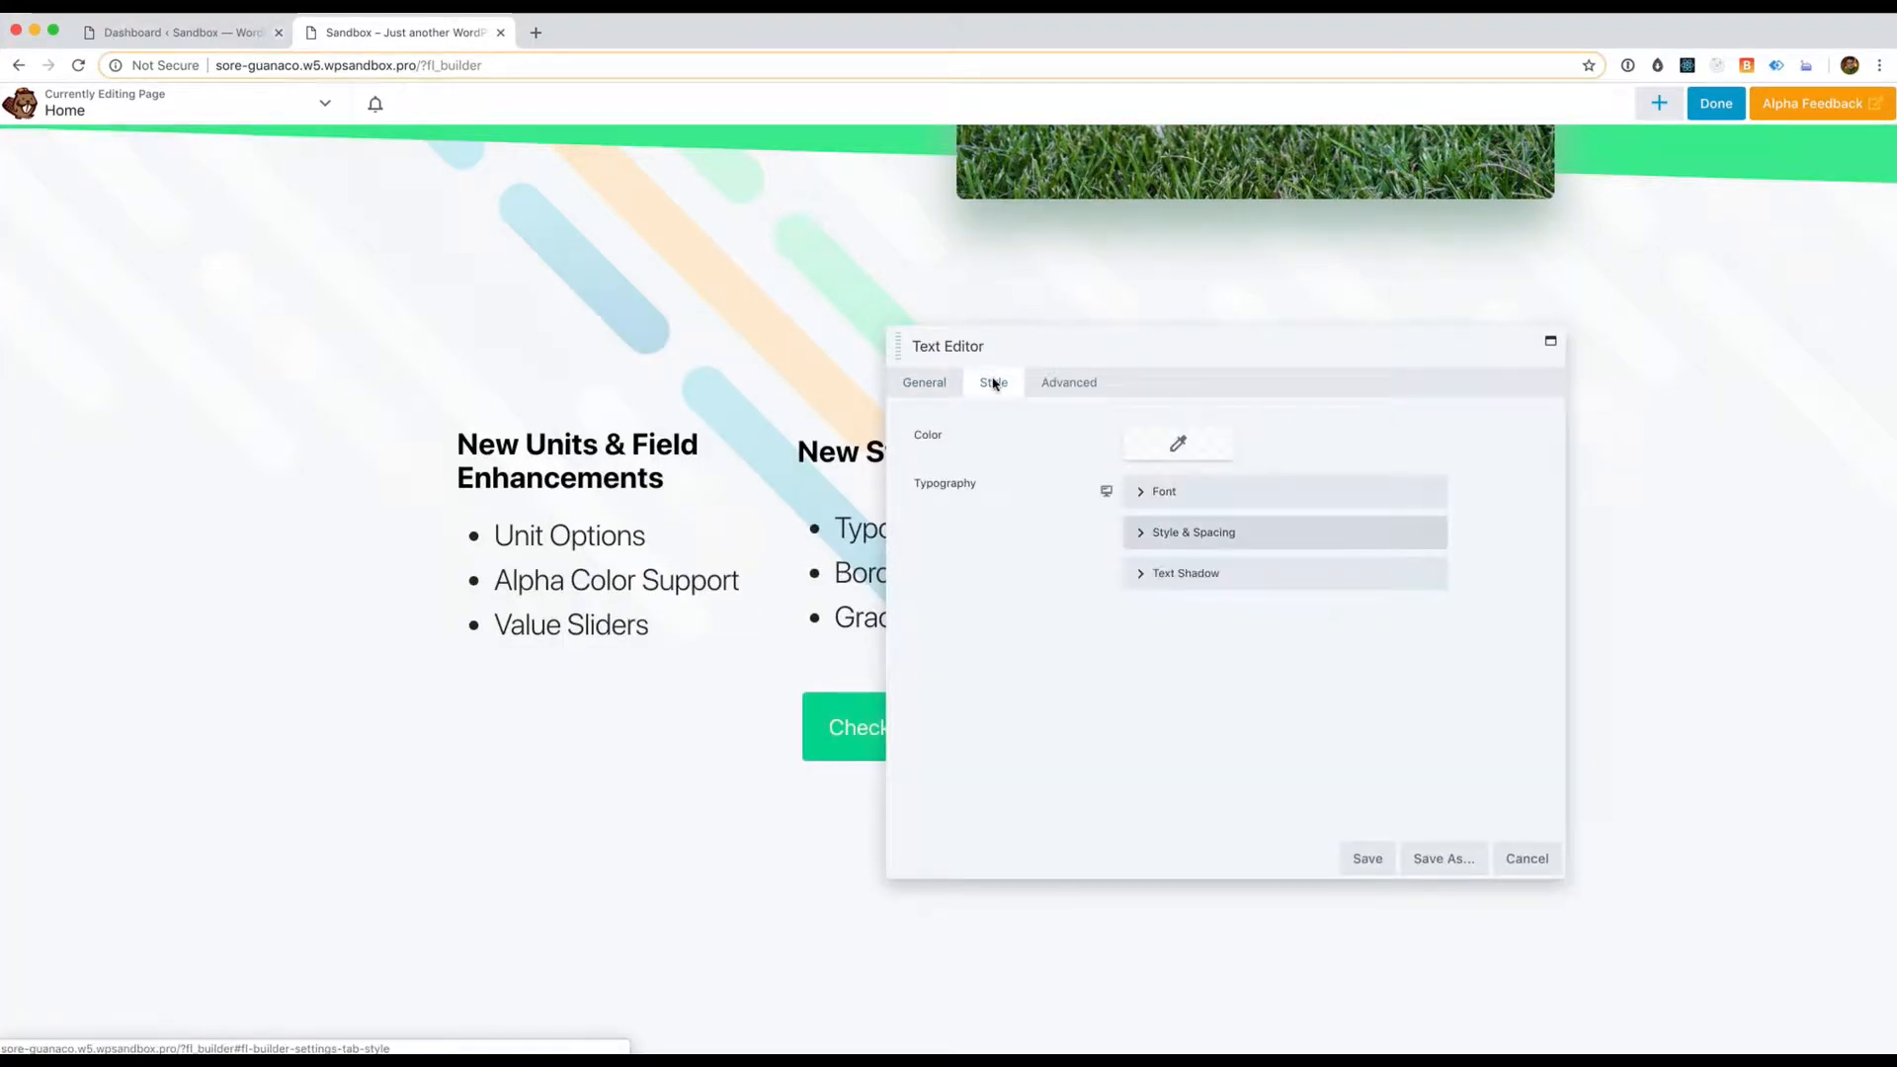
pyautogui.moveTo(1109, 348); pyautogui.dragTo(1863, 419)
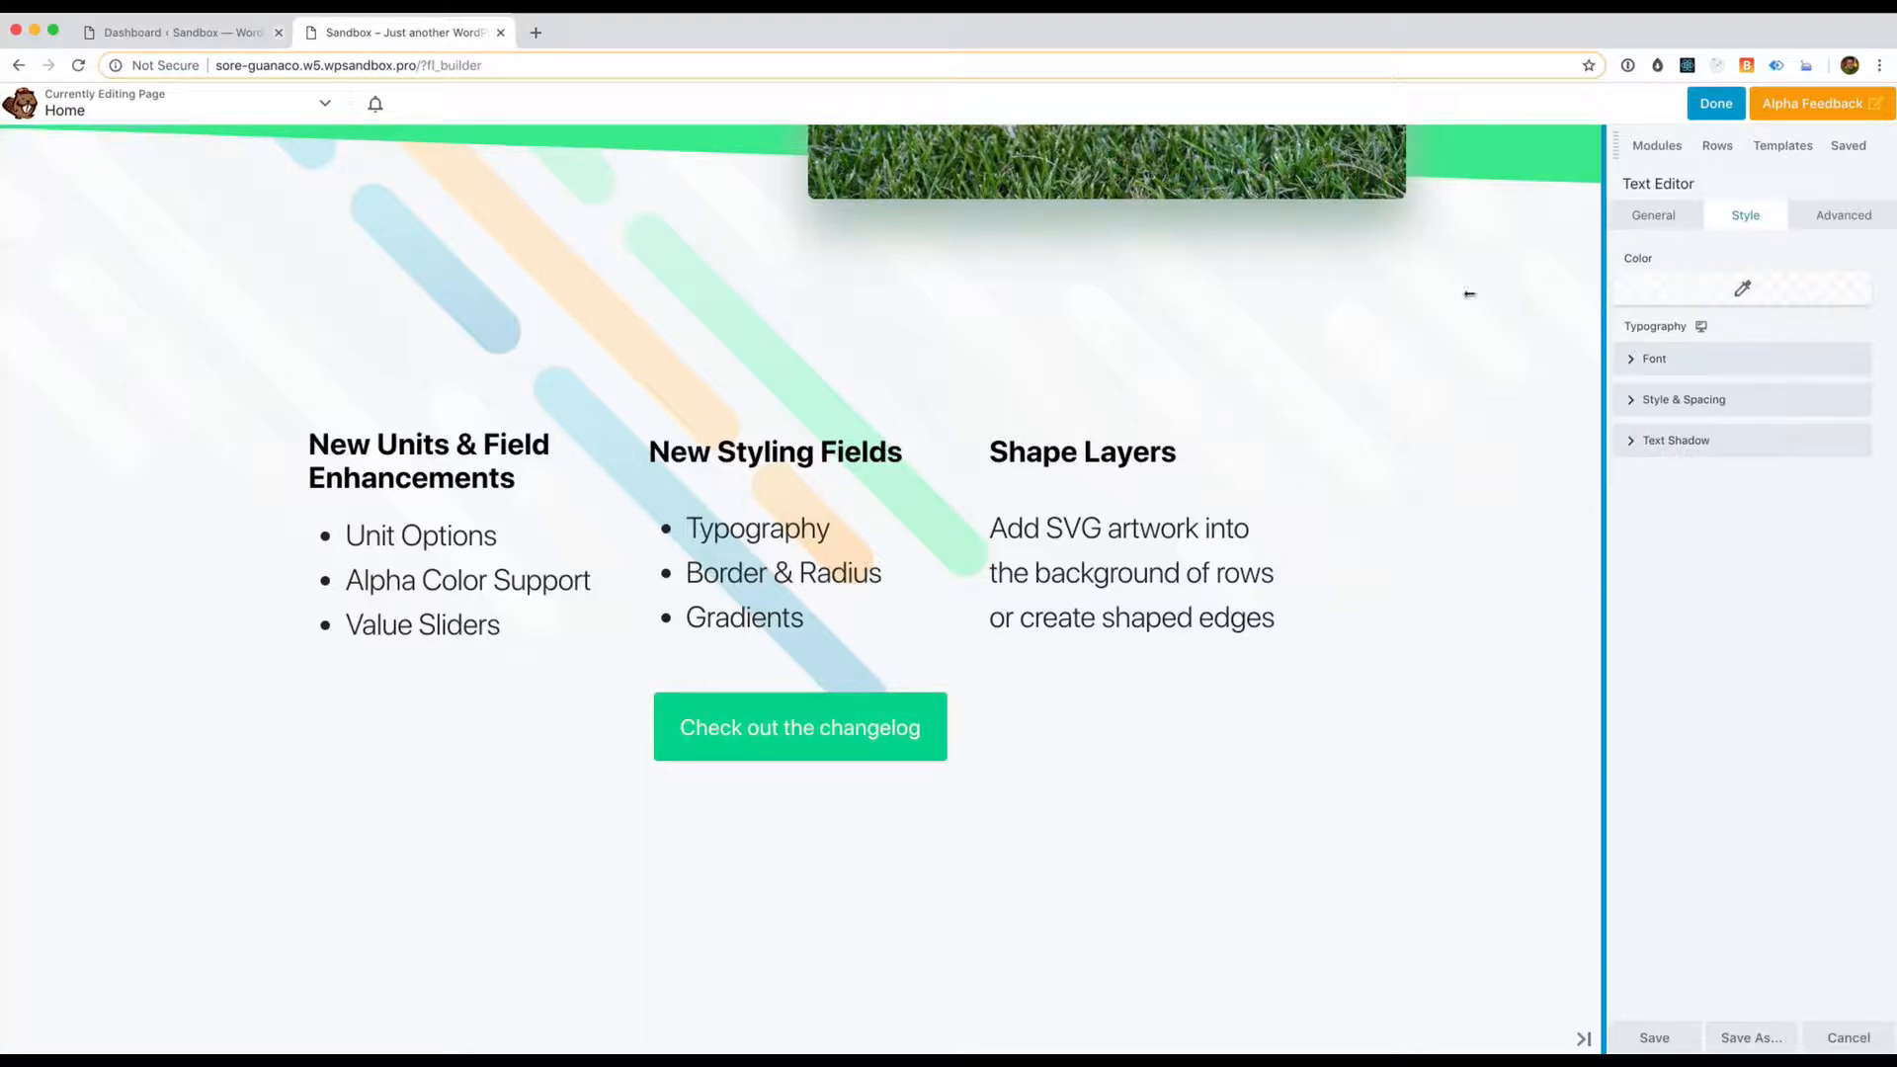
# Try widening the docked settings panel and return it to its narrow width
pyautogui.moveTo(1592, 289); pyautogui.dragTo(1245, 300)
pyautogui.moveTo(1670, 317); pyautogui.dragTo(1723, 318)
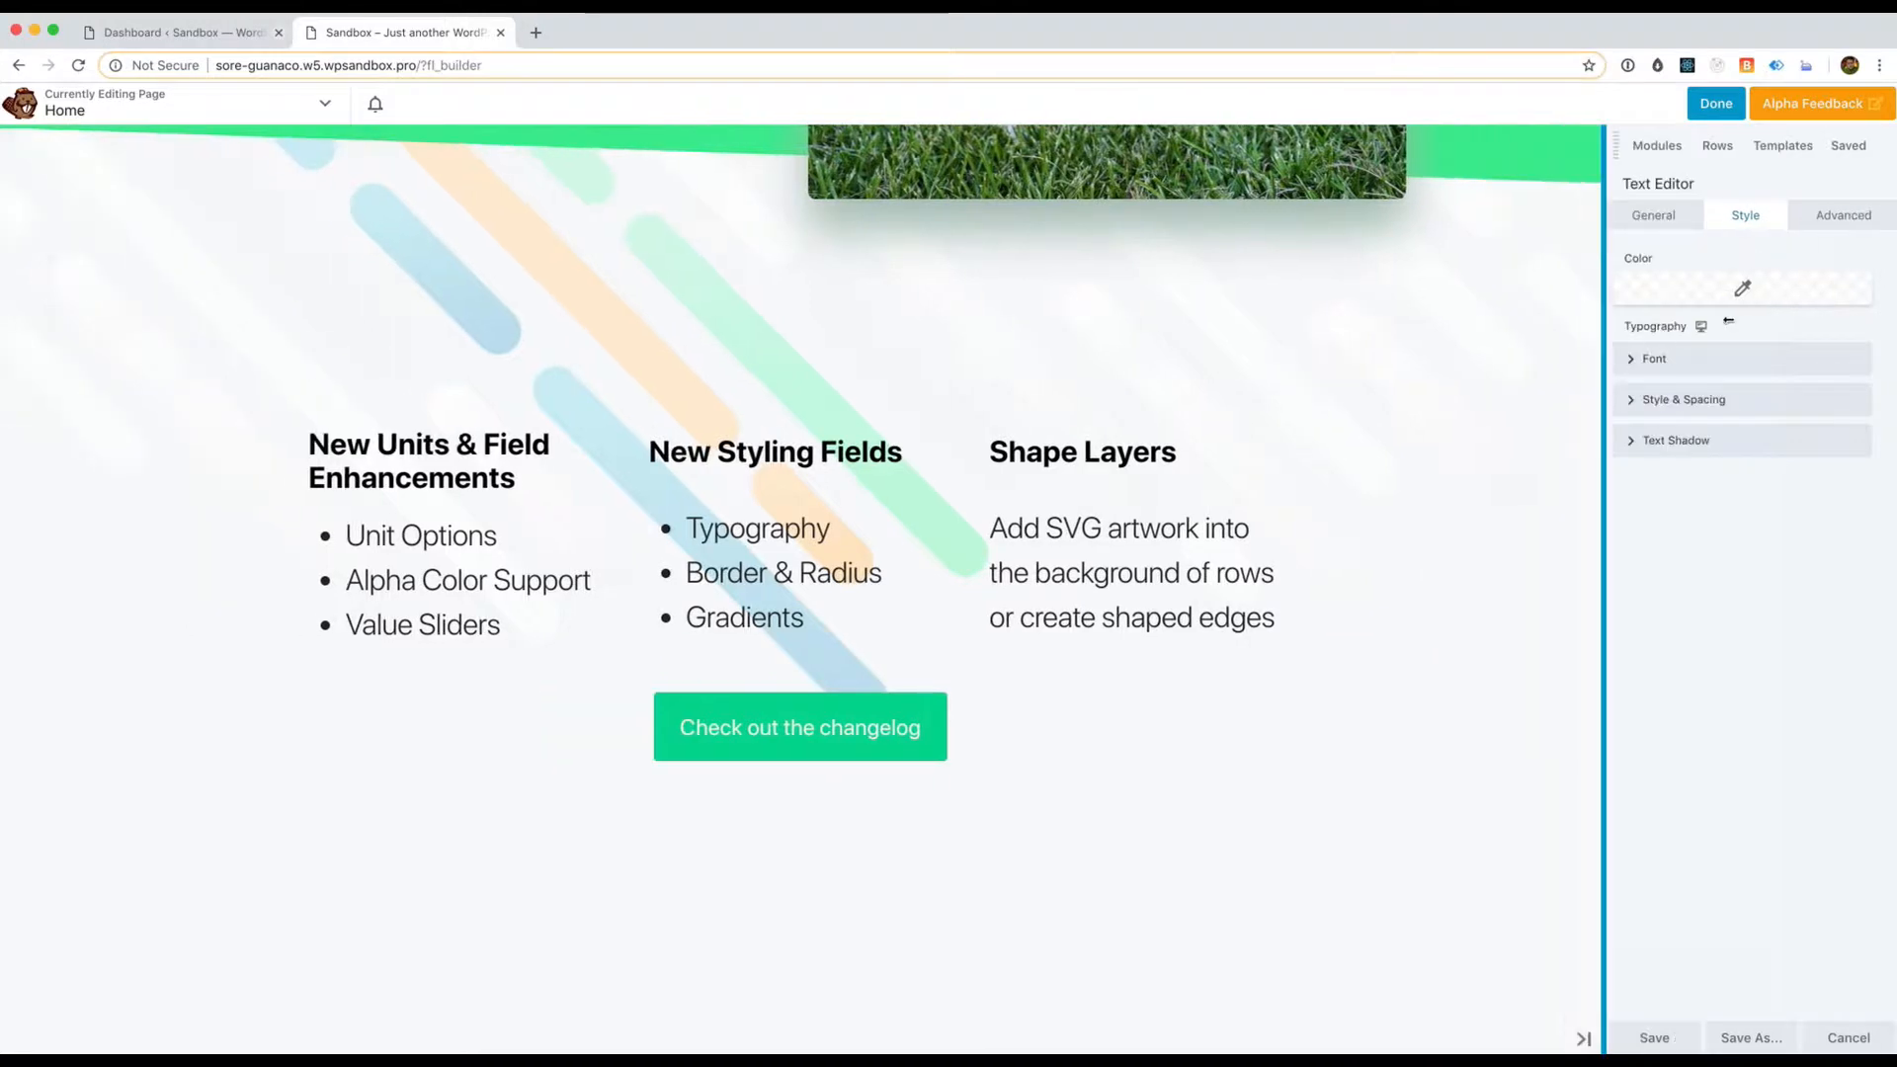
pyautogui.moveTo(1265, 329); pyautogui.dragTo(1705, 336)
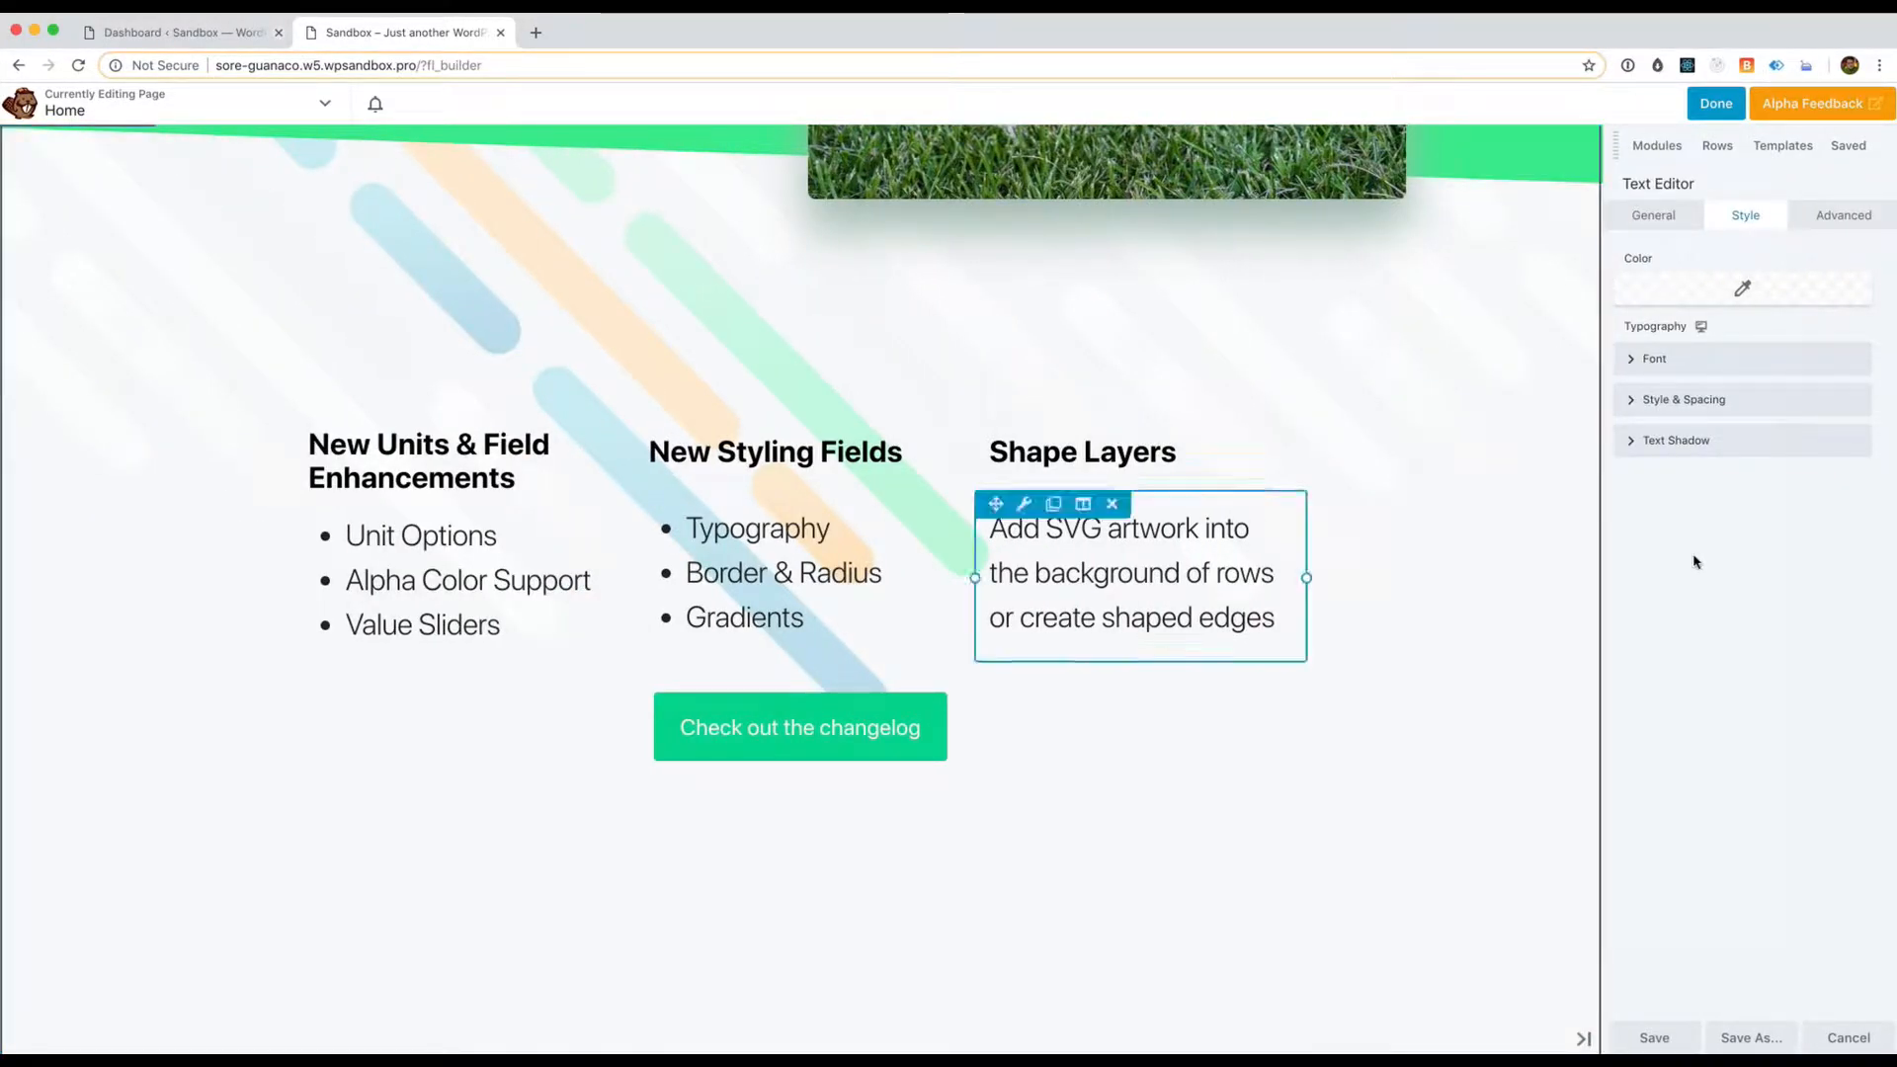
# Open the settings of the text below "Shape Layers", widen the docked panel and shrink it back to narrow
pyautogui.click(1176, 568)
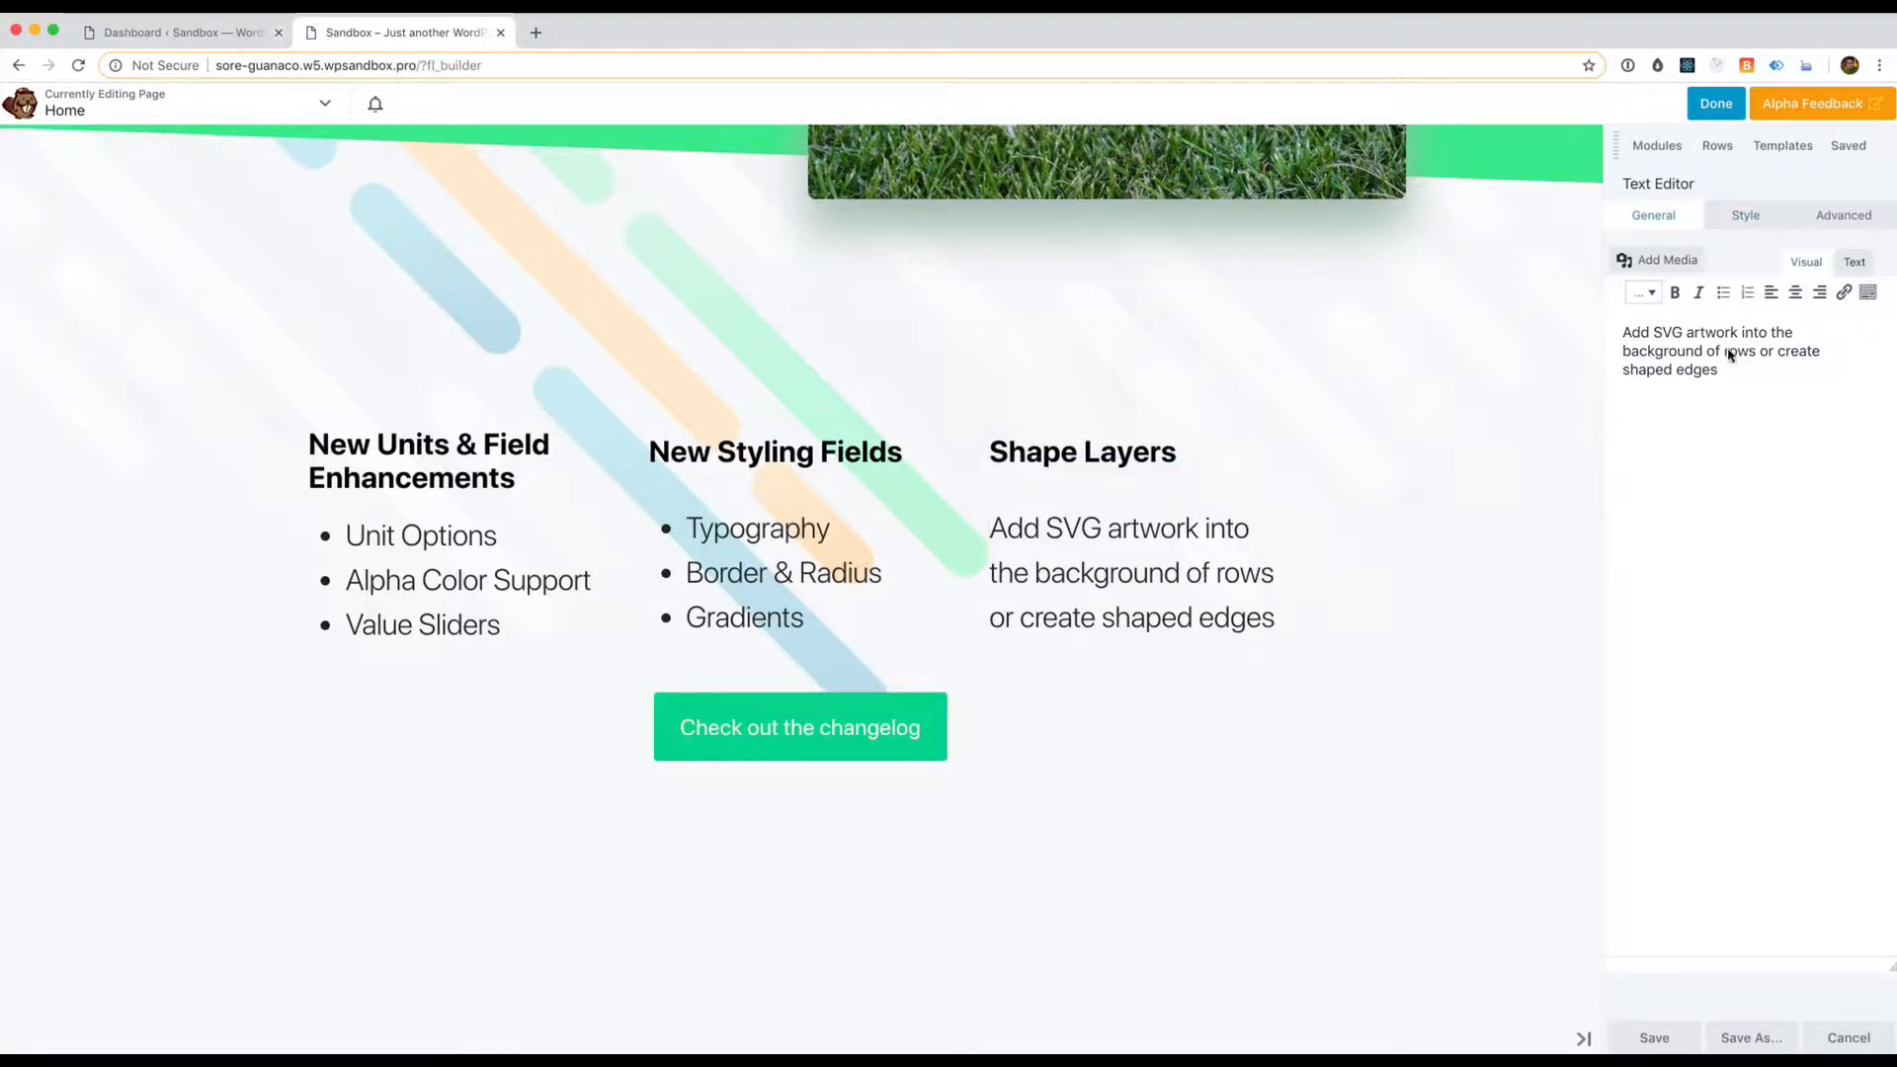
pyautogui.moveTo(1602, 441); pyautogui.dragTo(1291, 441)
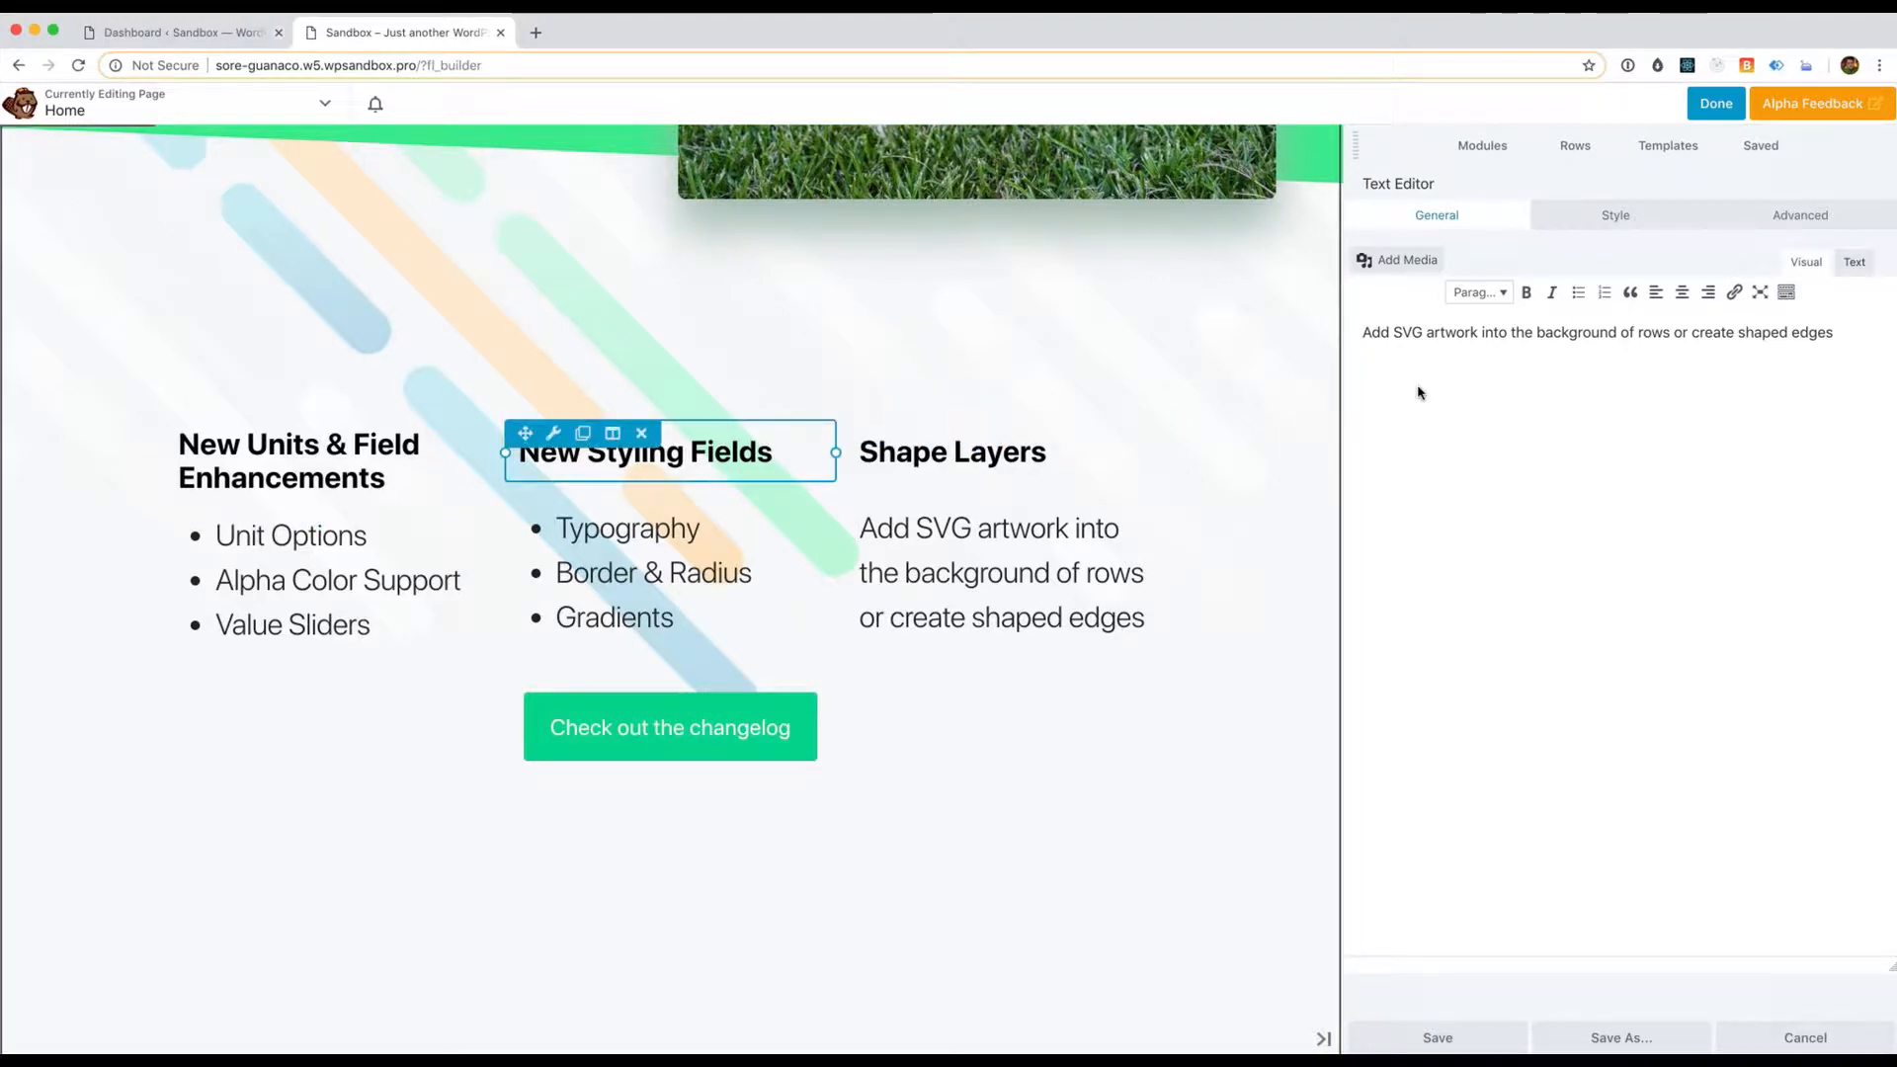
pyautogui.scroll(2, 783, 436)
pyautogui.scroll(-2, 783, 435)
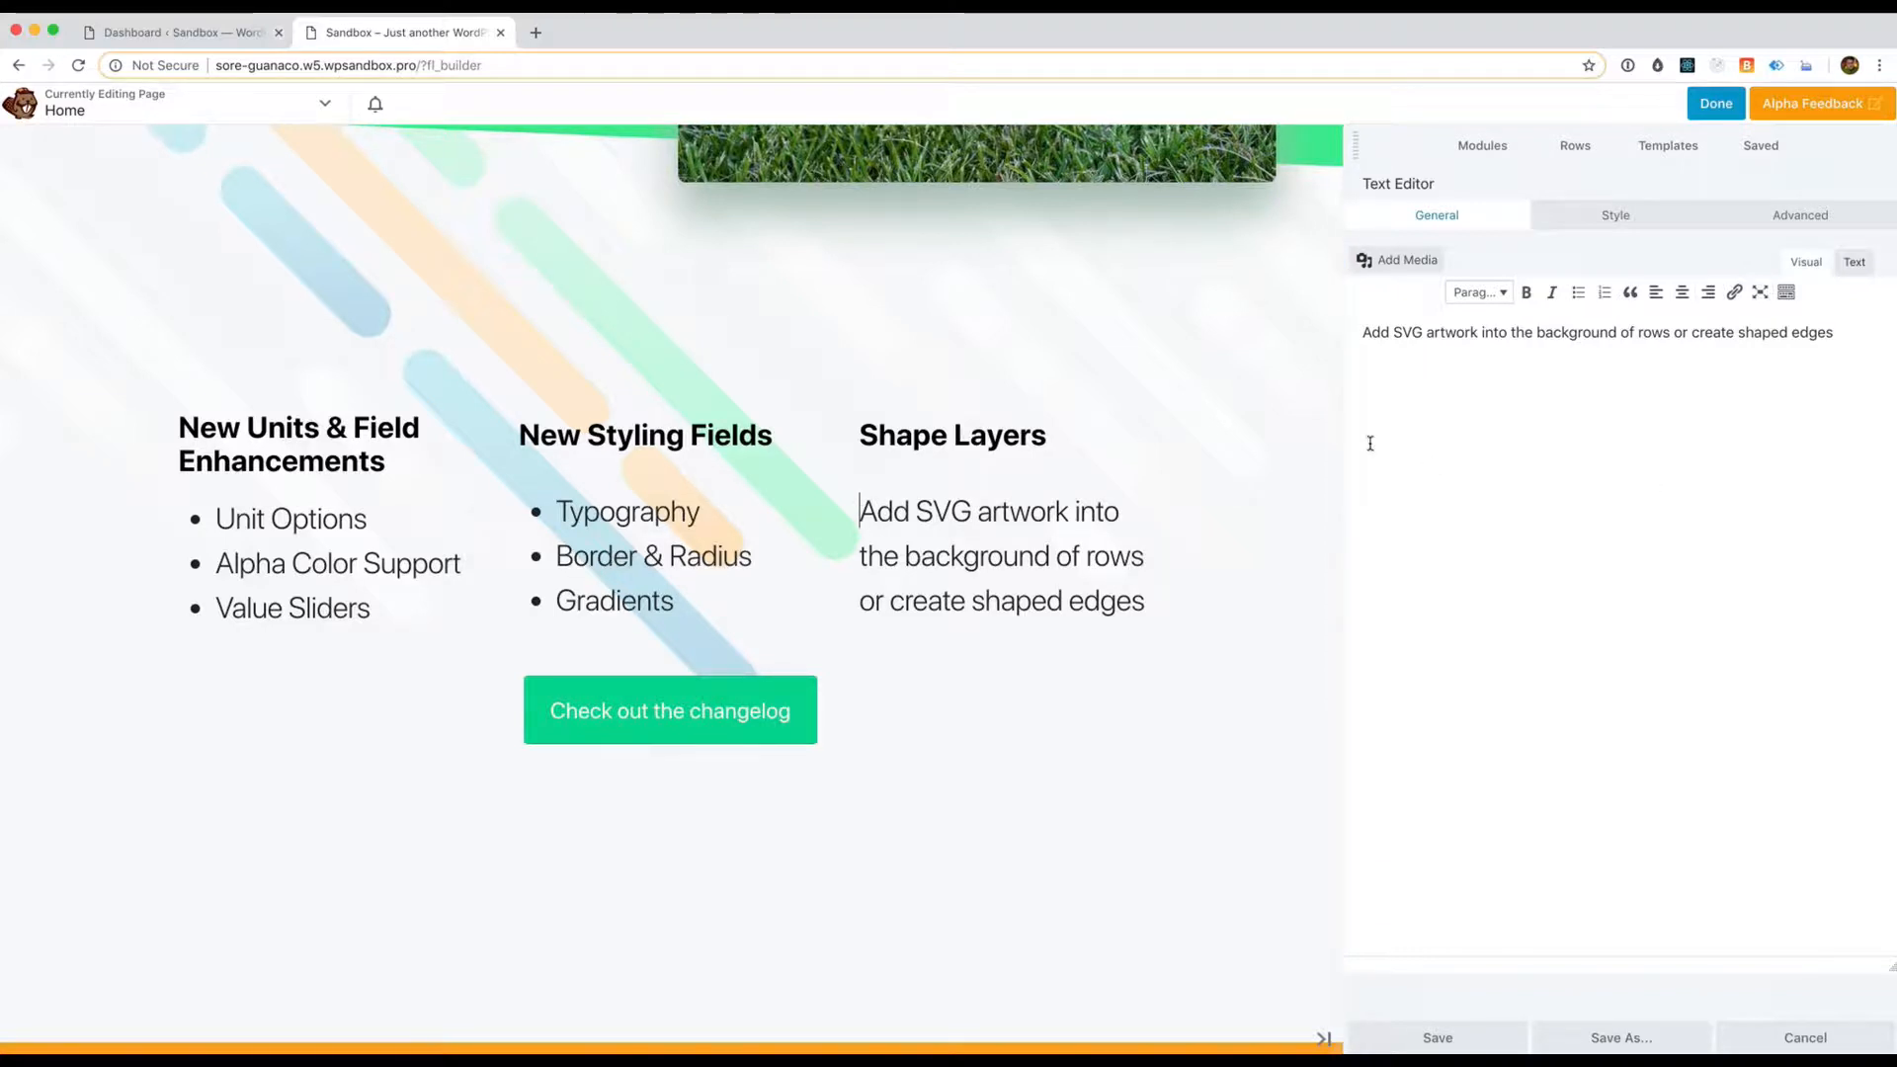
pyautogui.moveTo(1370, 445); pyautogui.dragTo(1660, 441)
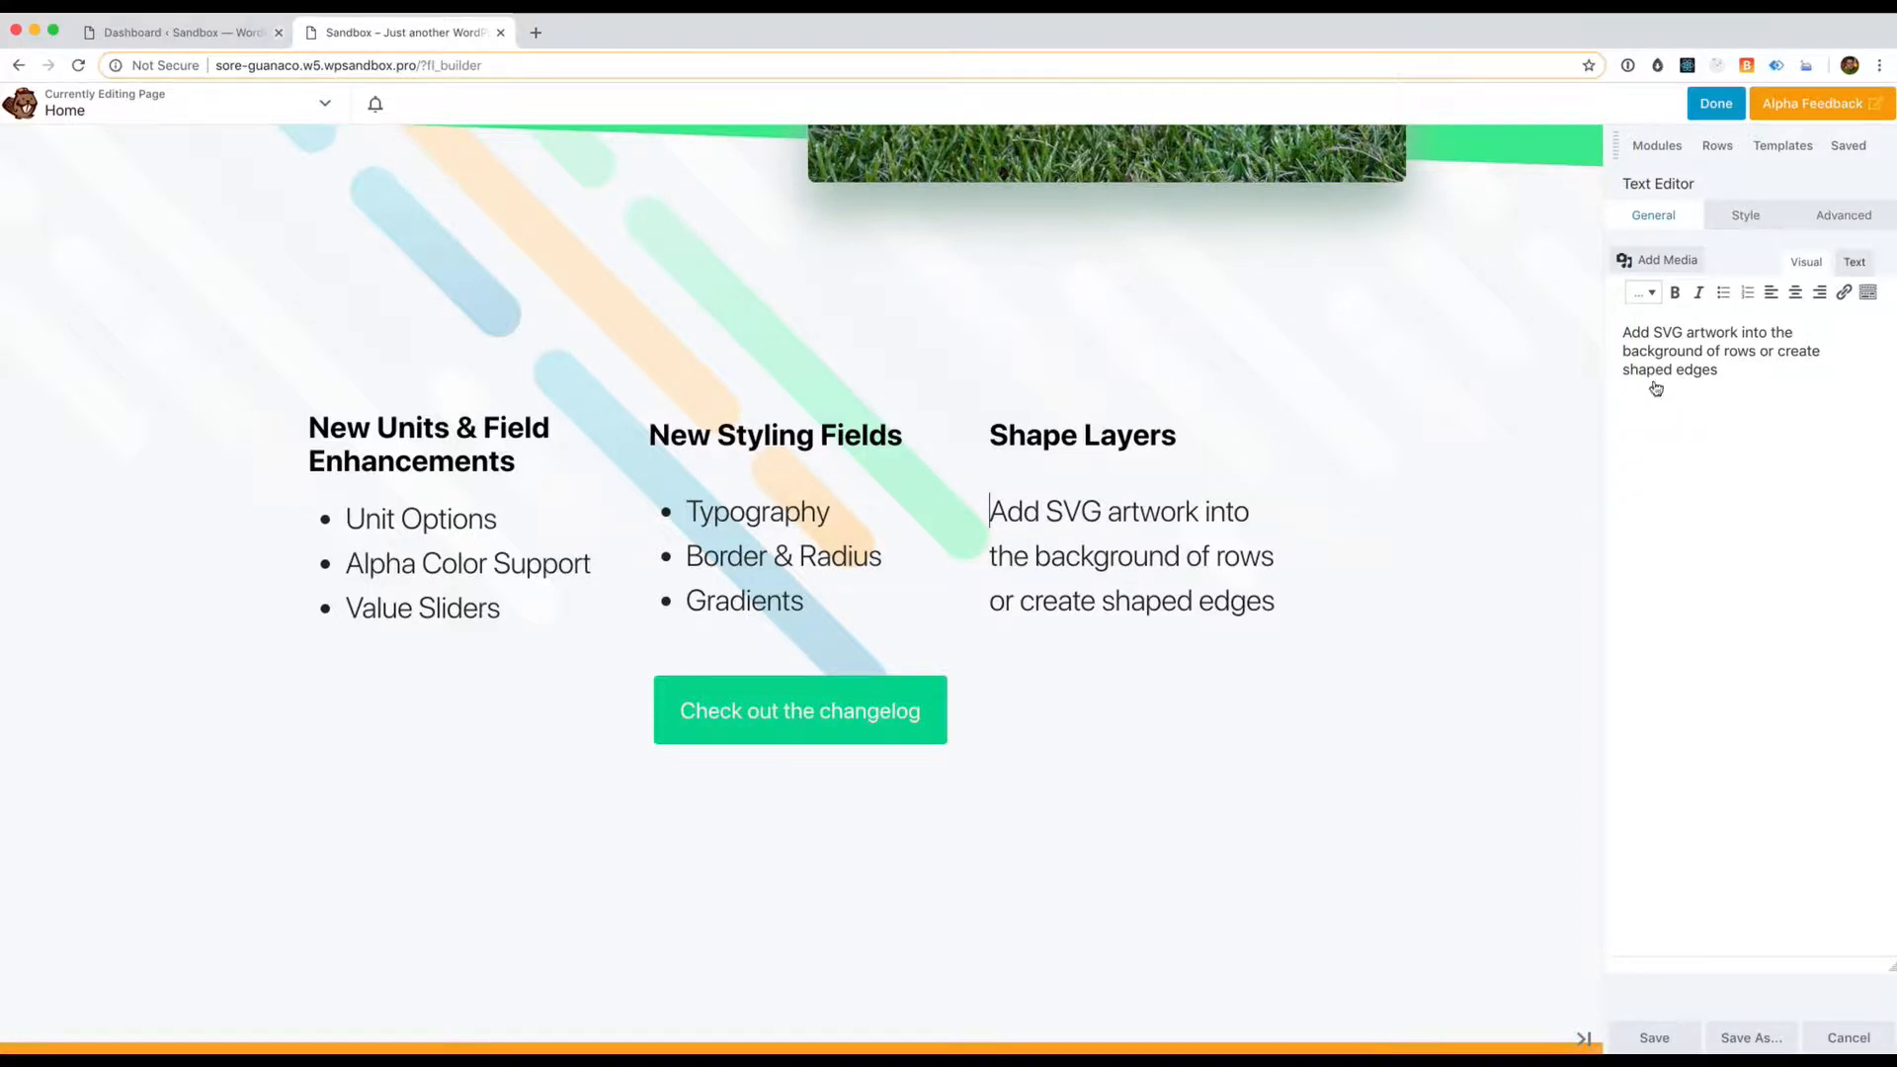
# Examine the margin unit choices and the top margin slider in the Shape Layers text module's advanced settings
pyautogui.moveTo(1120, 479)
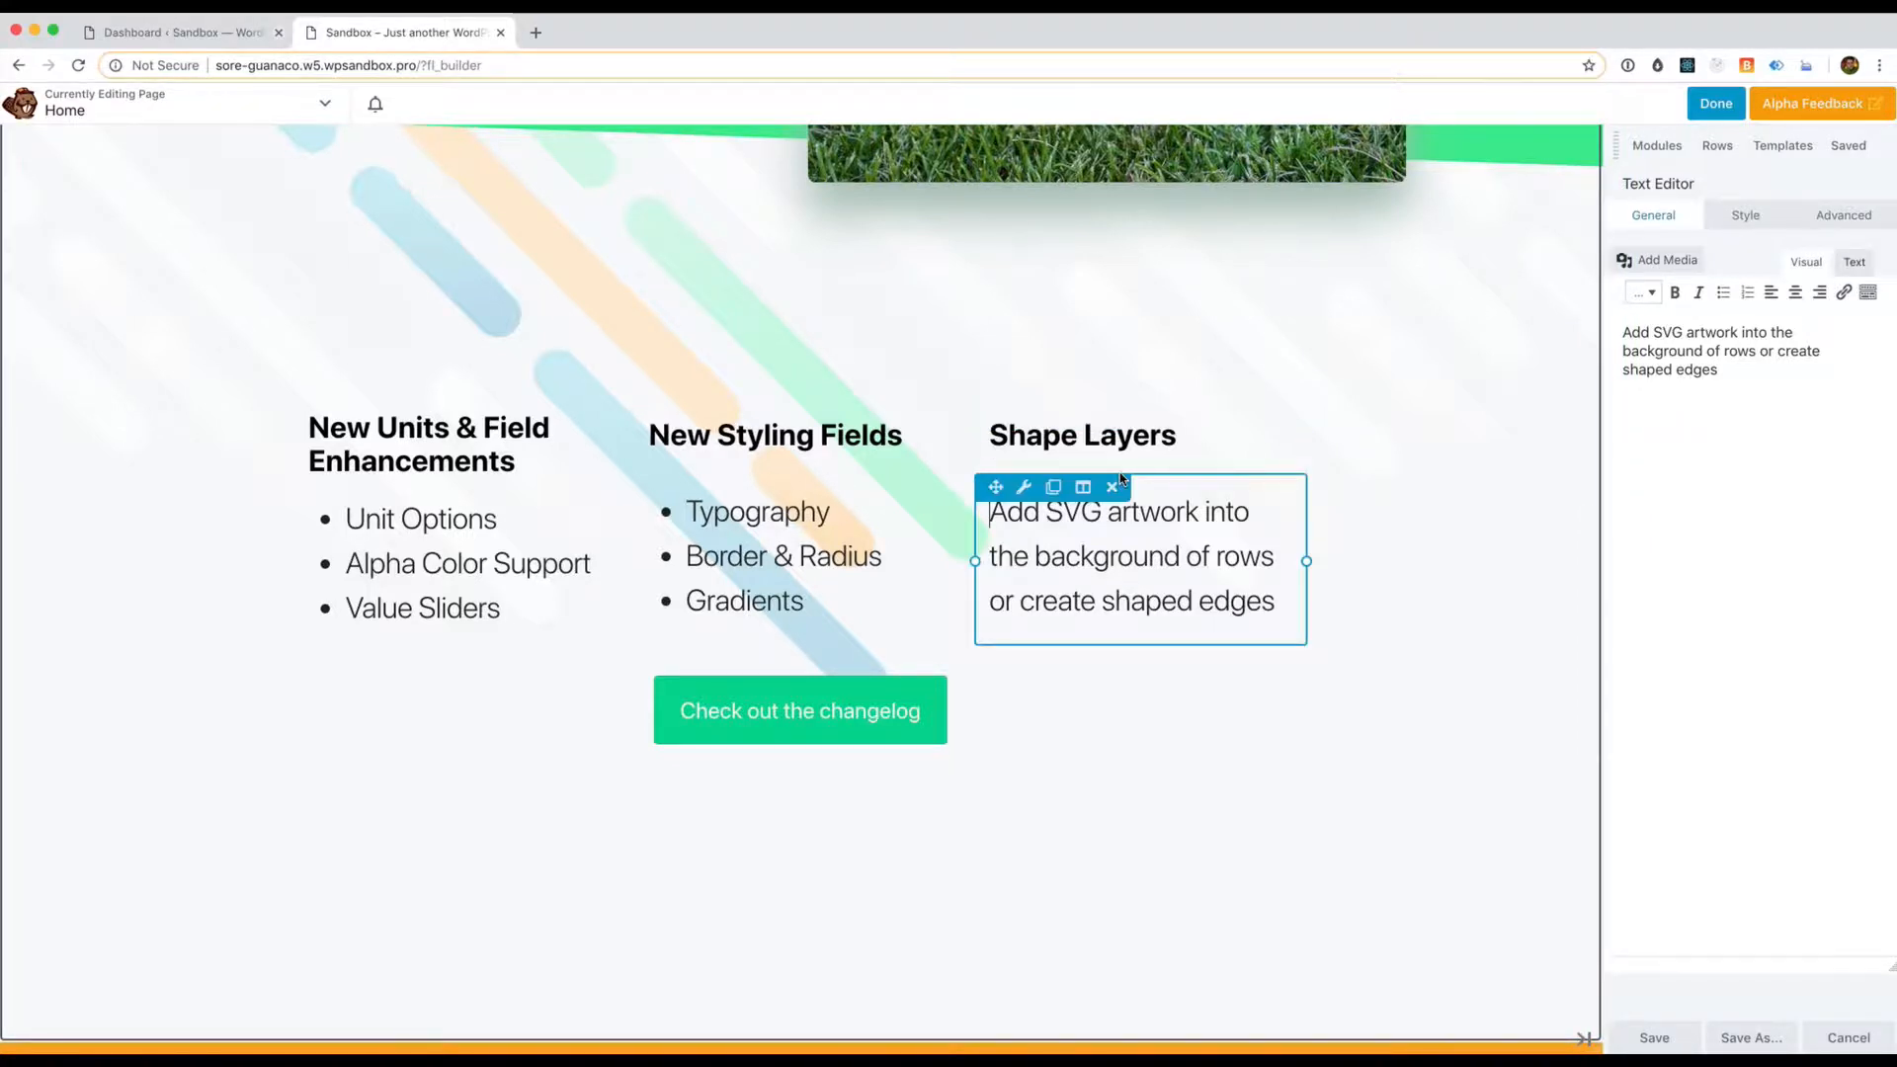
pyautogui.click(1851, 191)
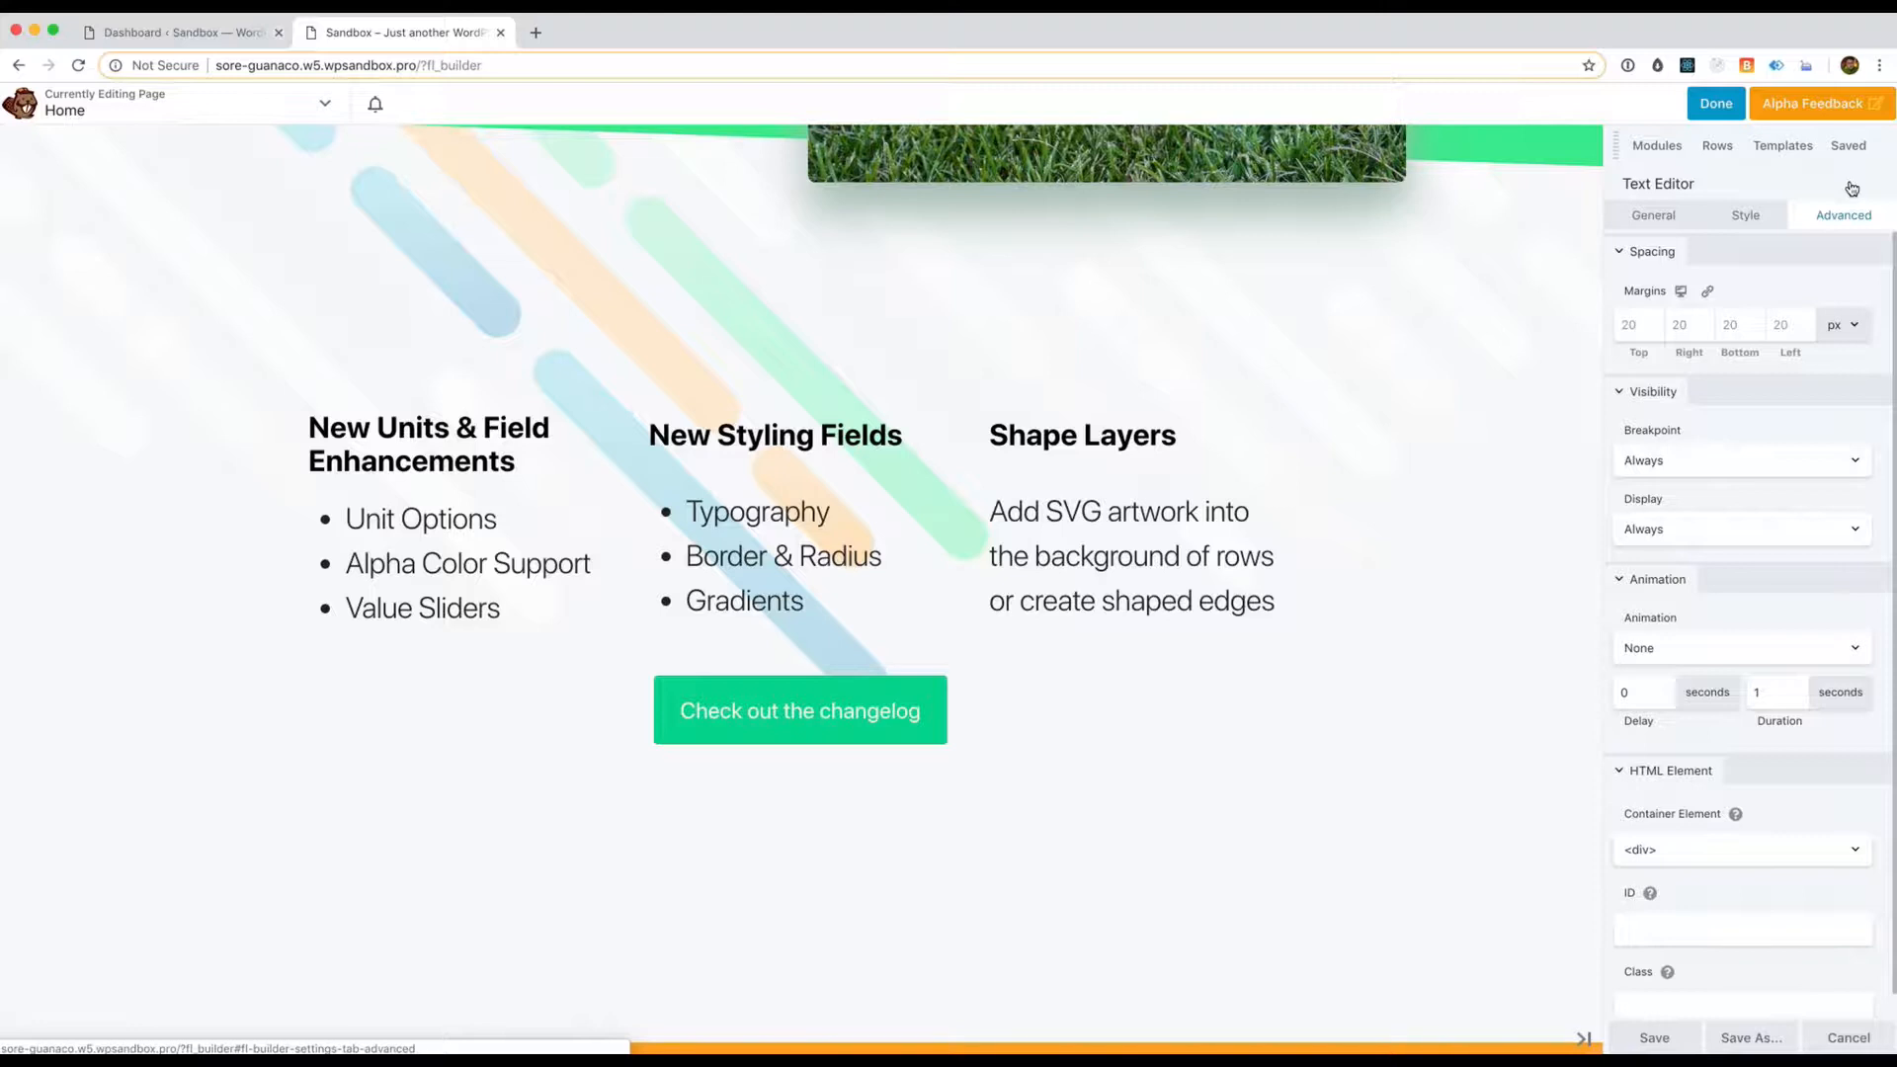
pyautogui.click(1843, 326)
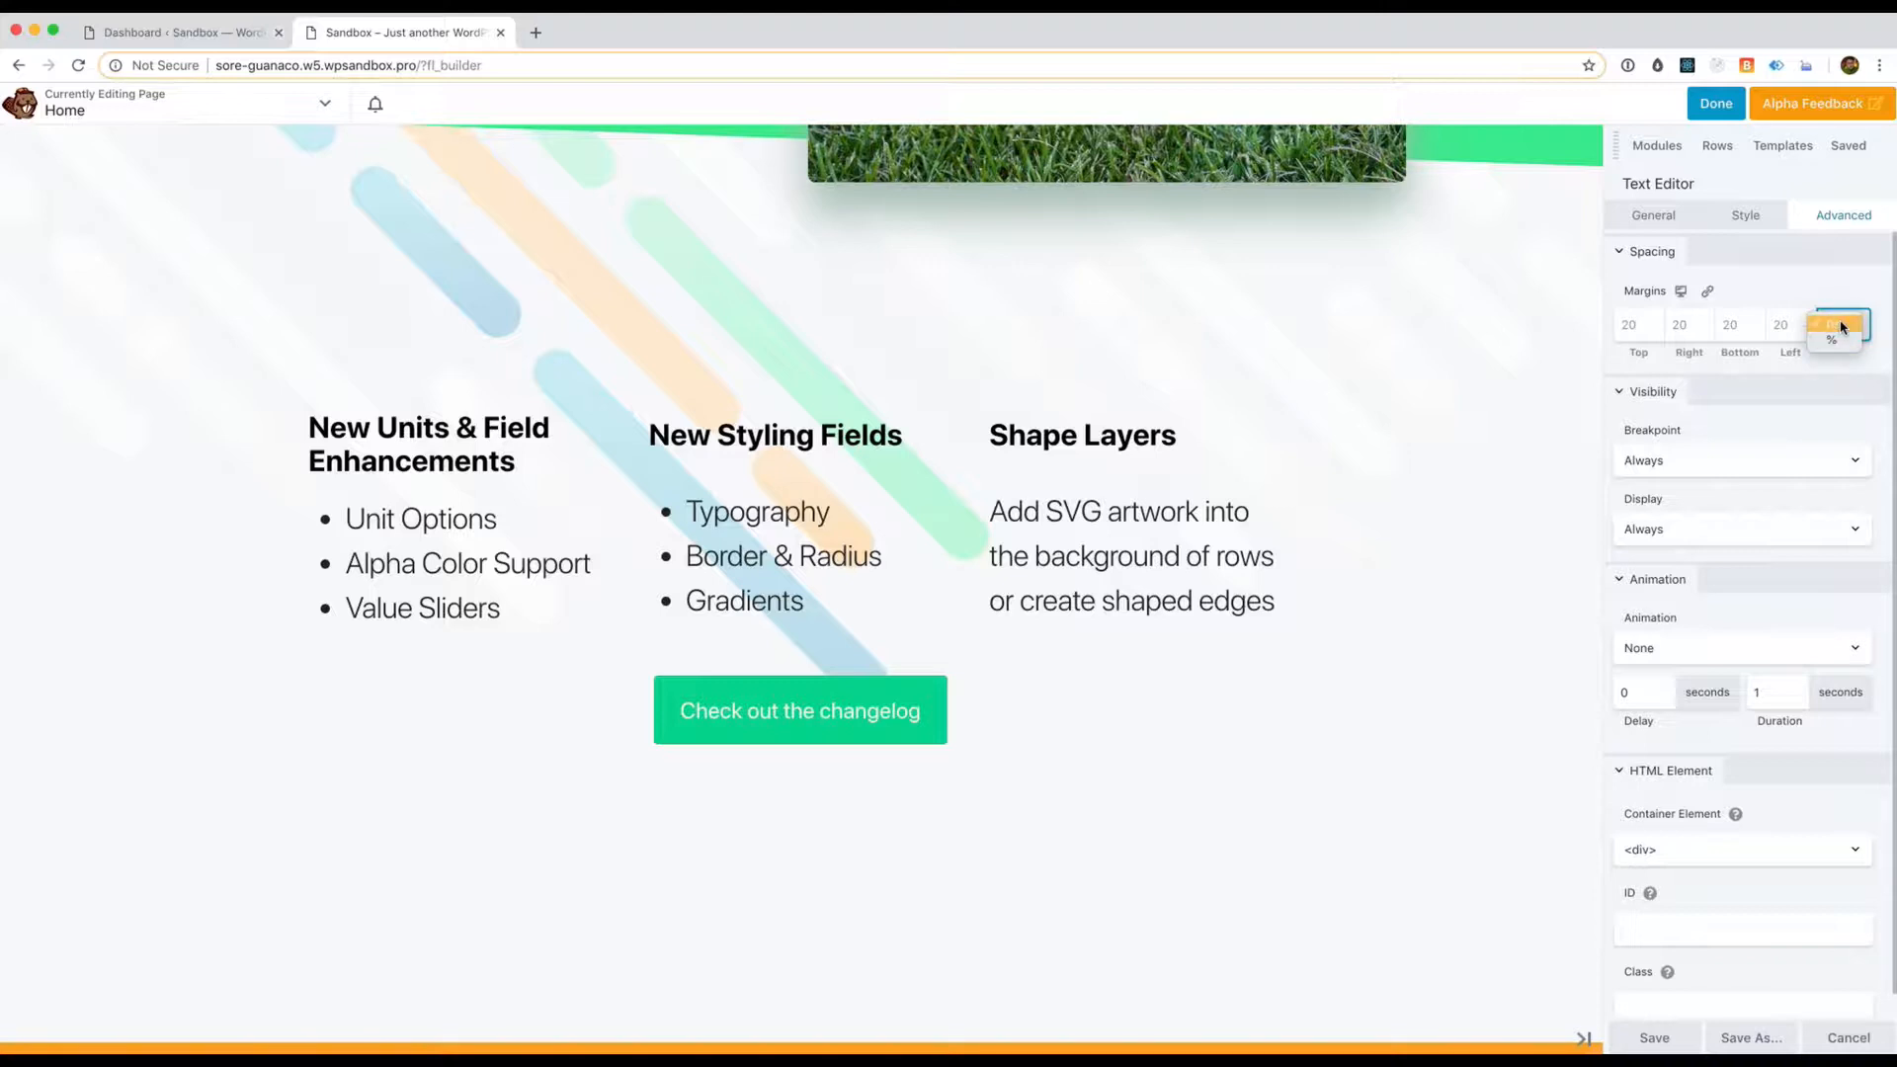
pyautogui.click(1786, 286)
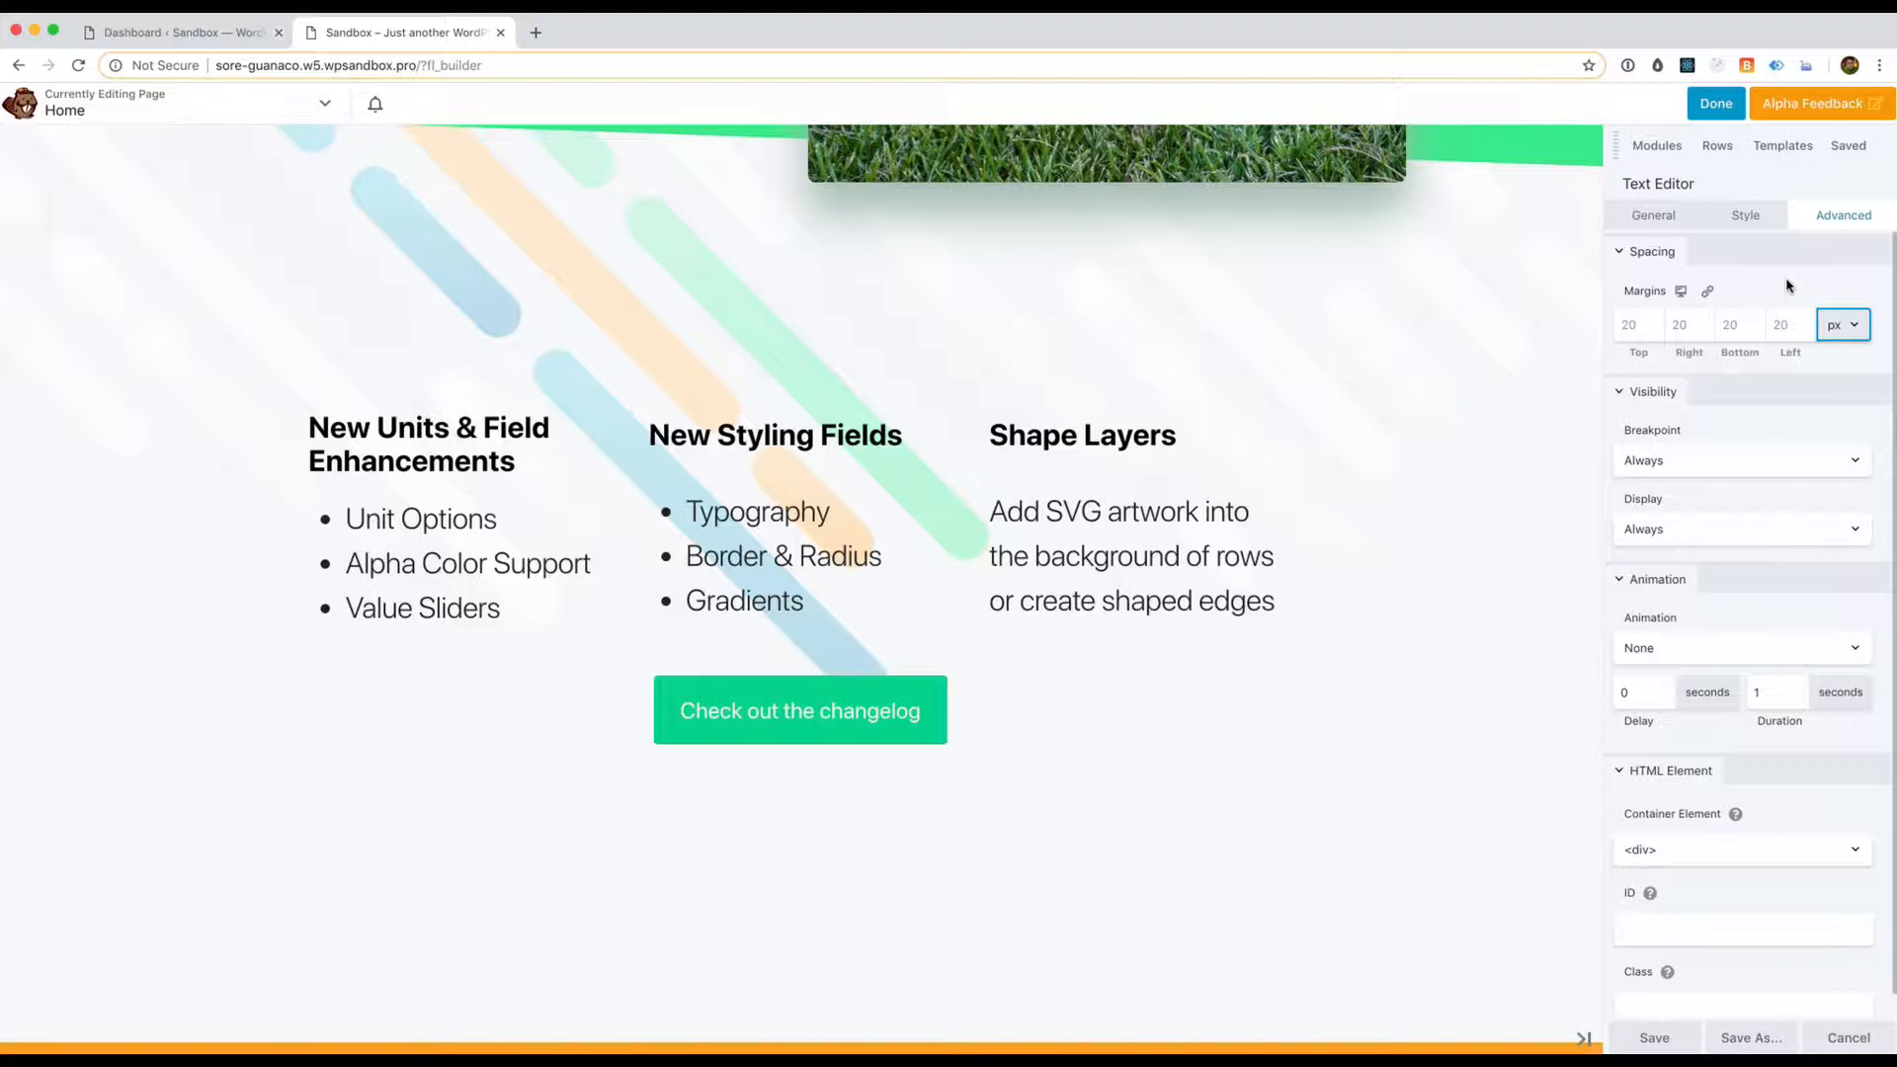
pyautogui.click(1644, 325)
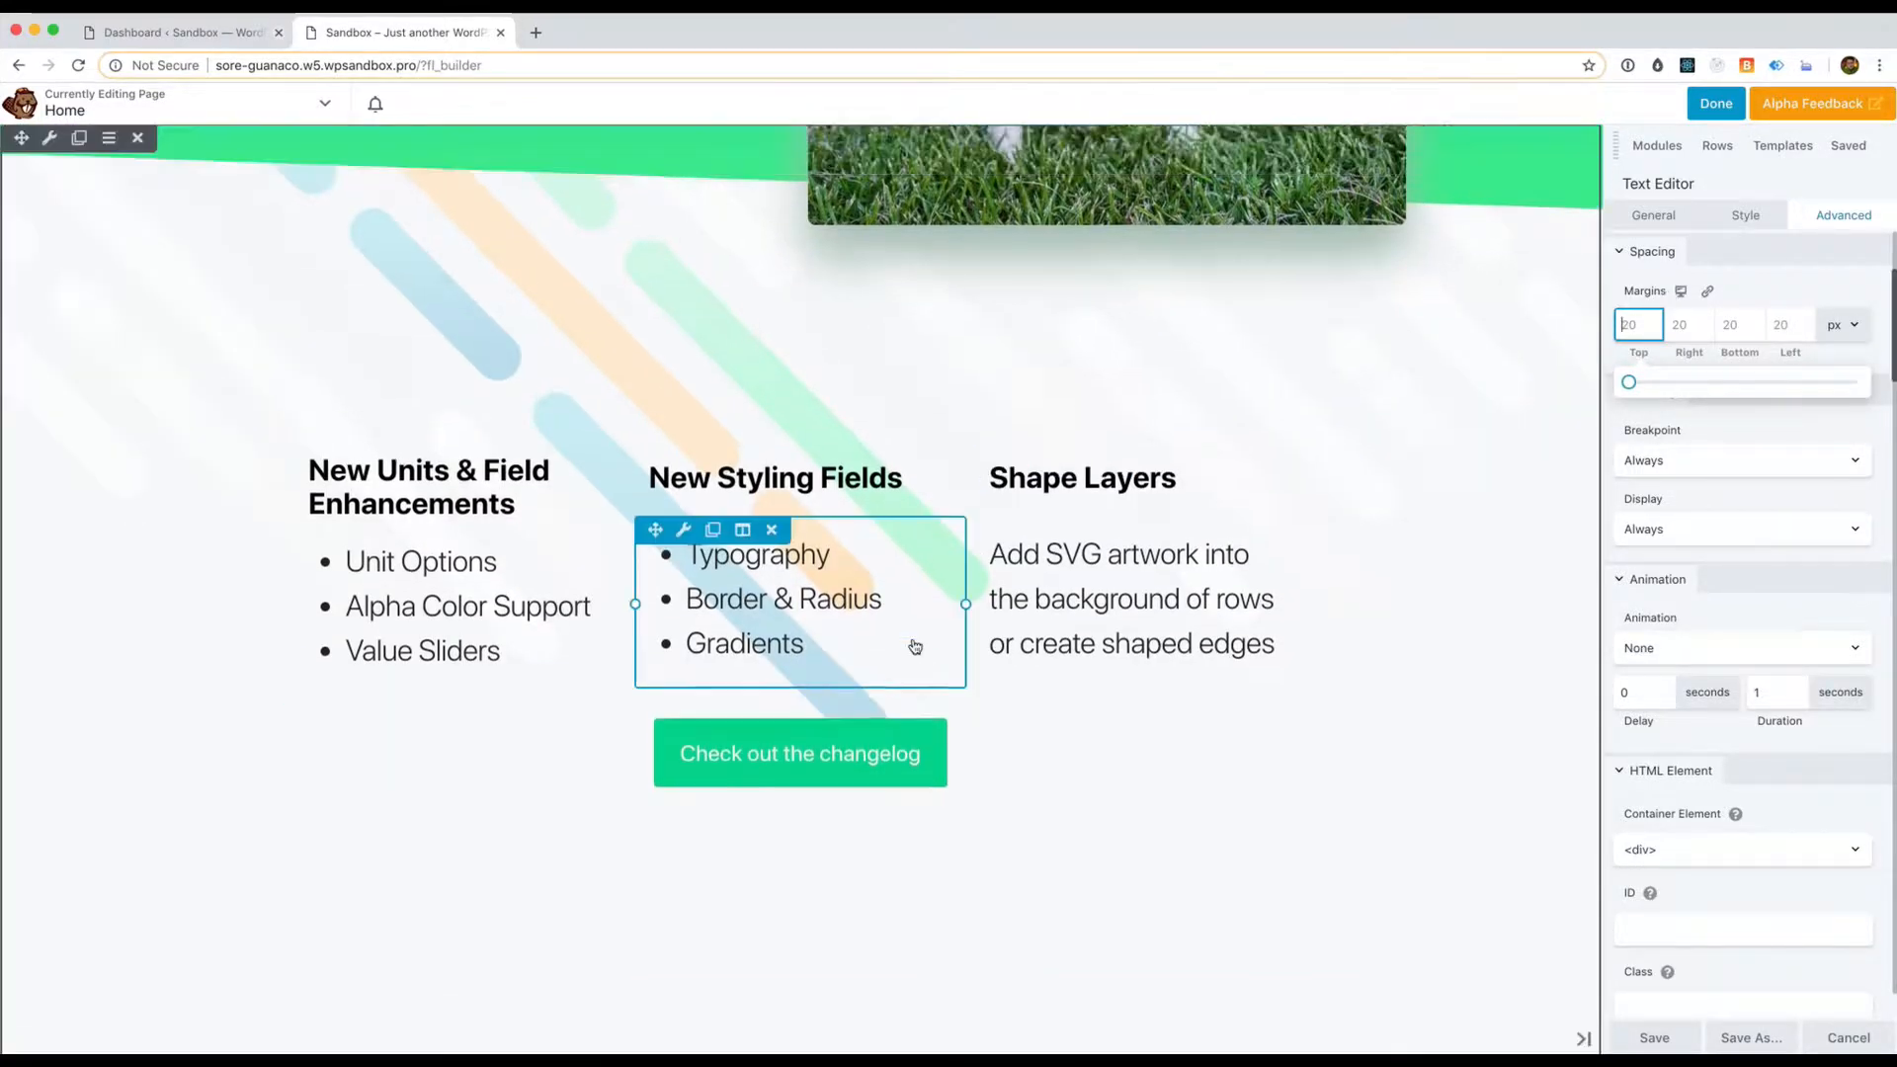
# Set the top margin of the "Shape Layers" heading to 0 px in its advanced settings
pyautogui.scroll(-1, 1087, 415)
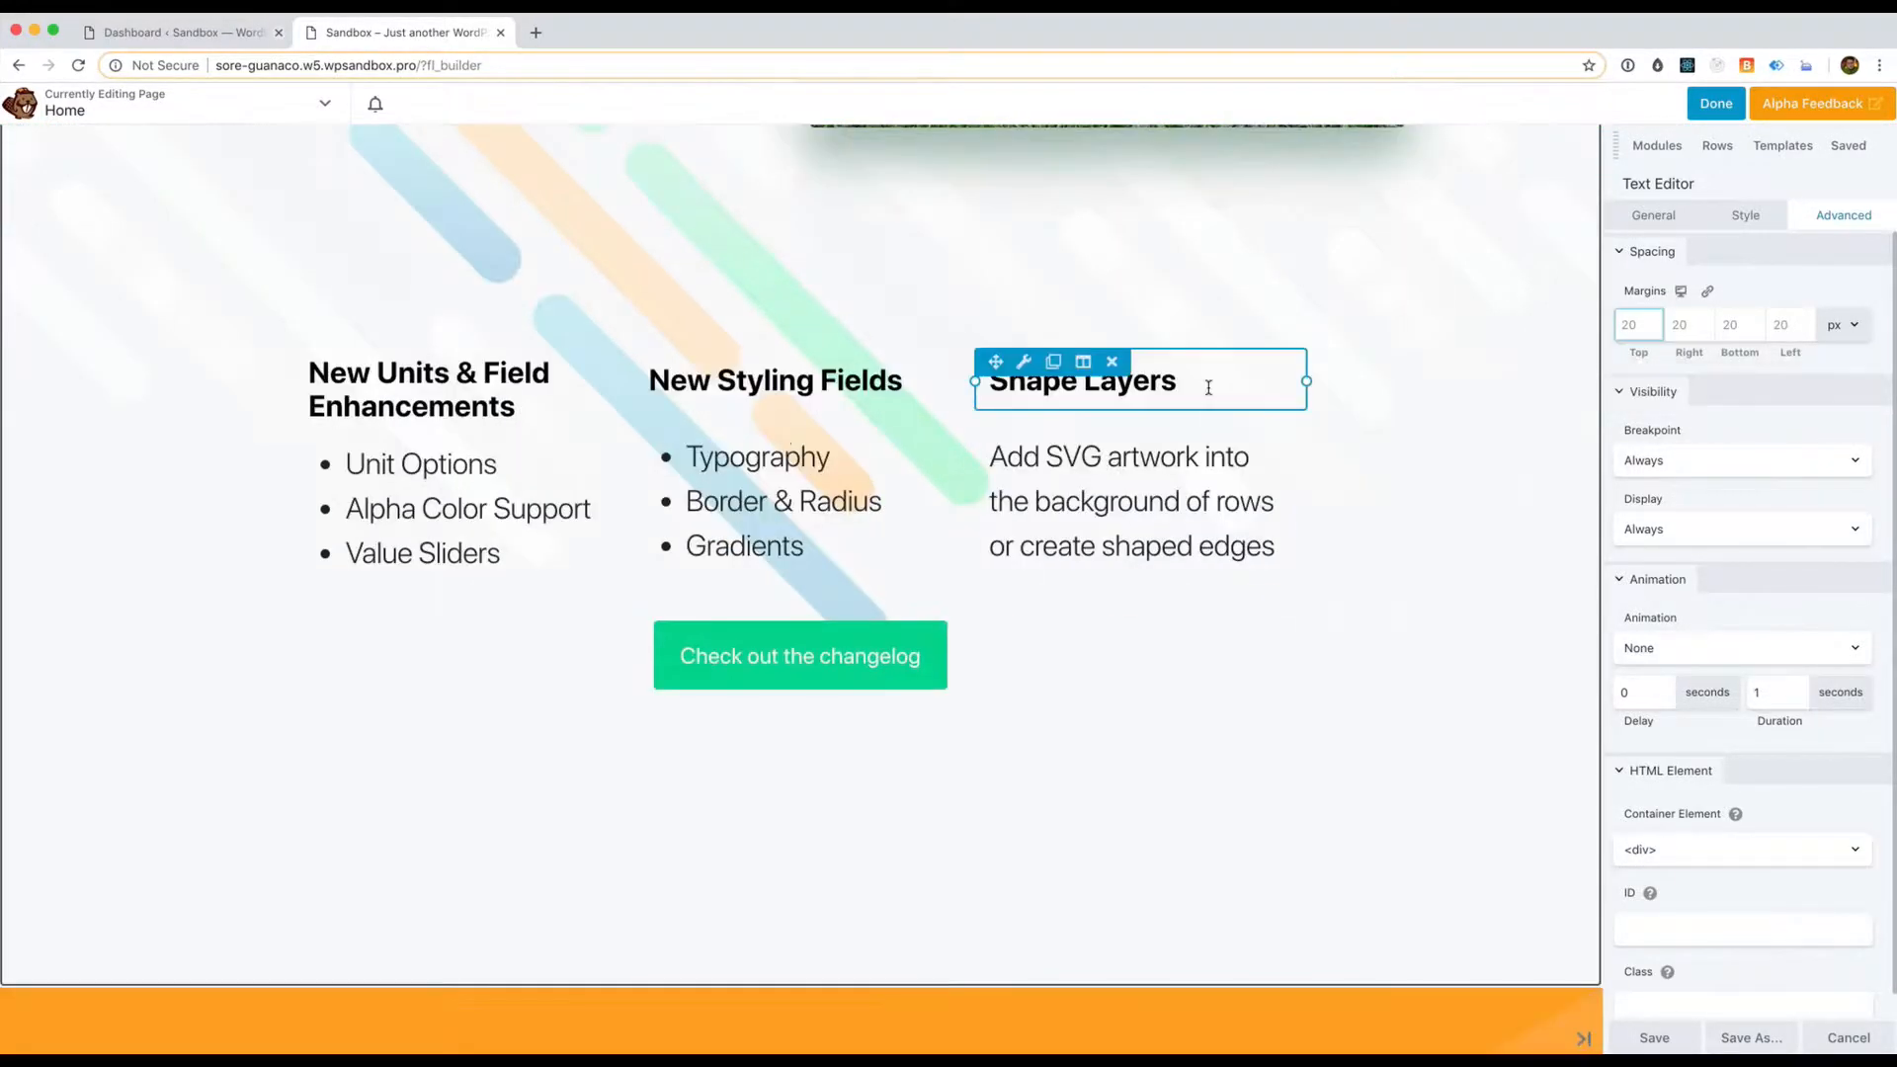
pyautogui.click(1130, 385)
pyautogui.click(1840, 217)
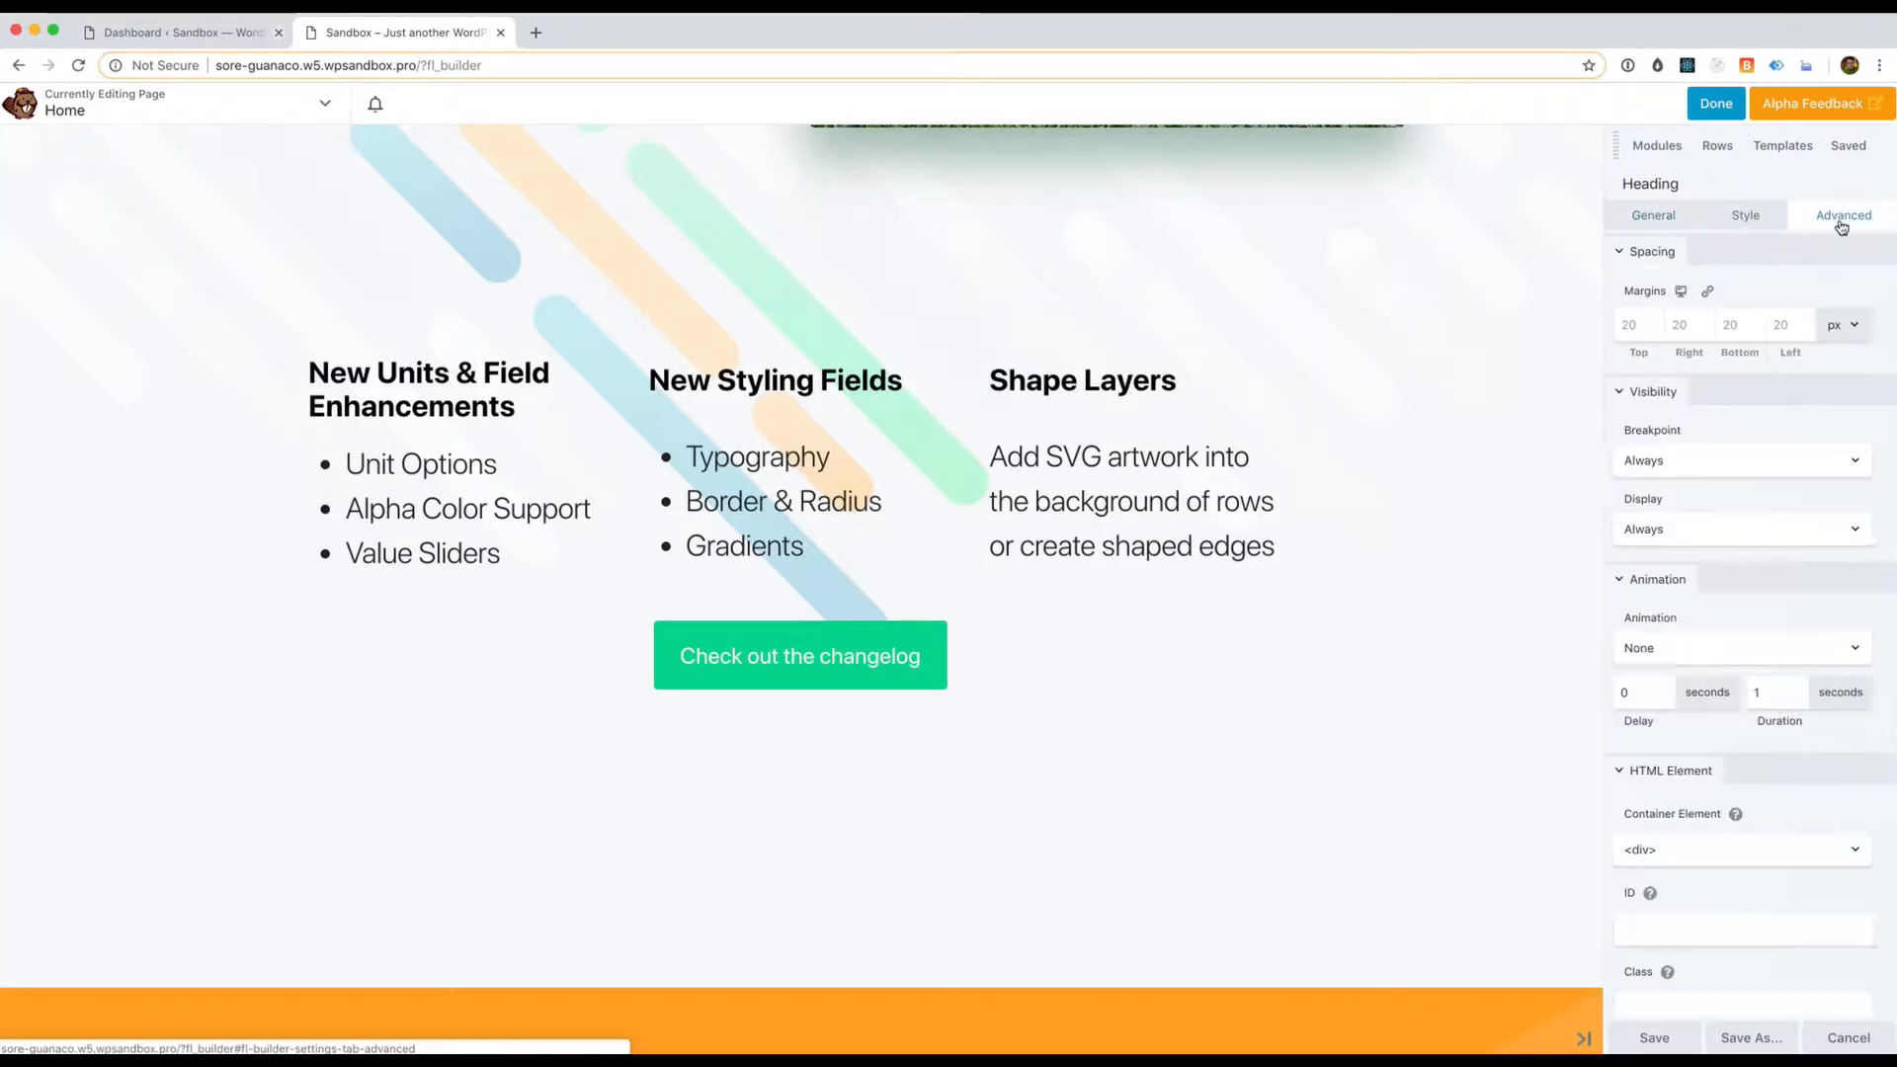
pyautogui.click(1633, 322)
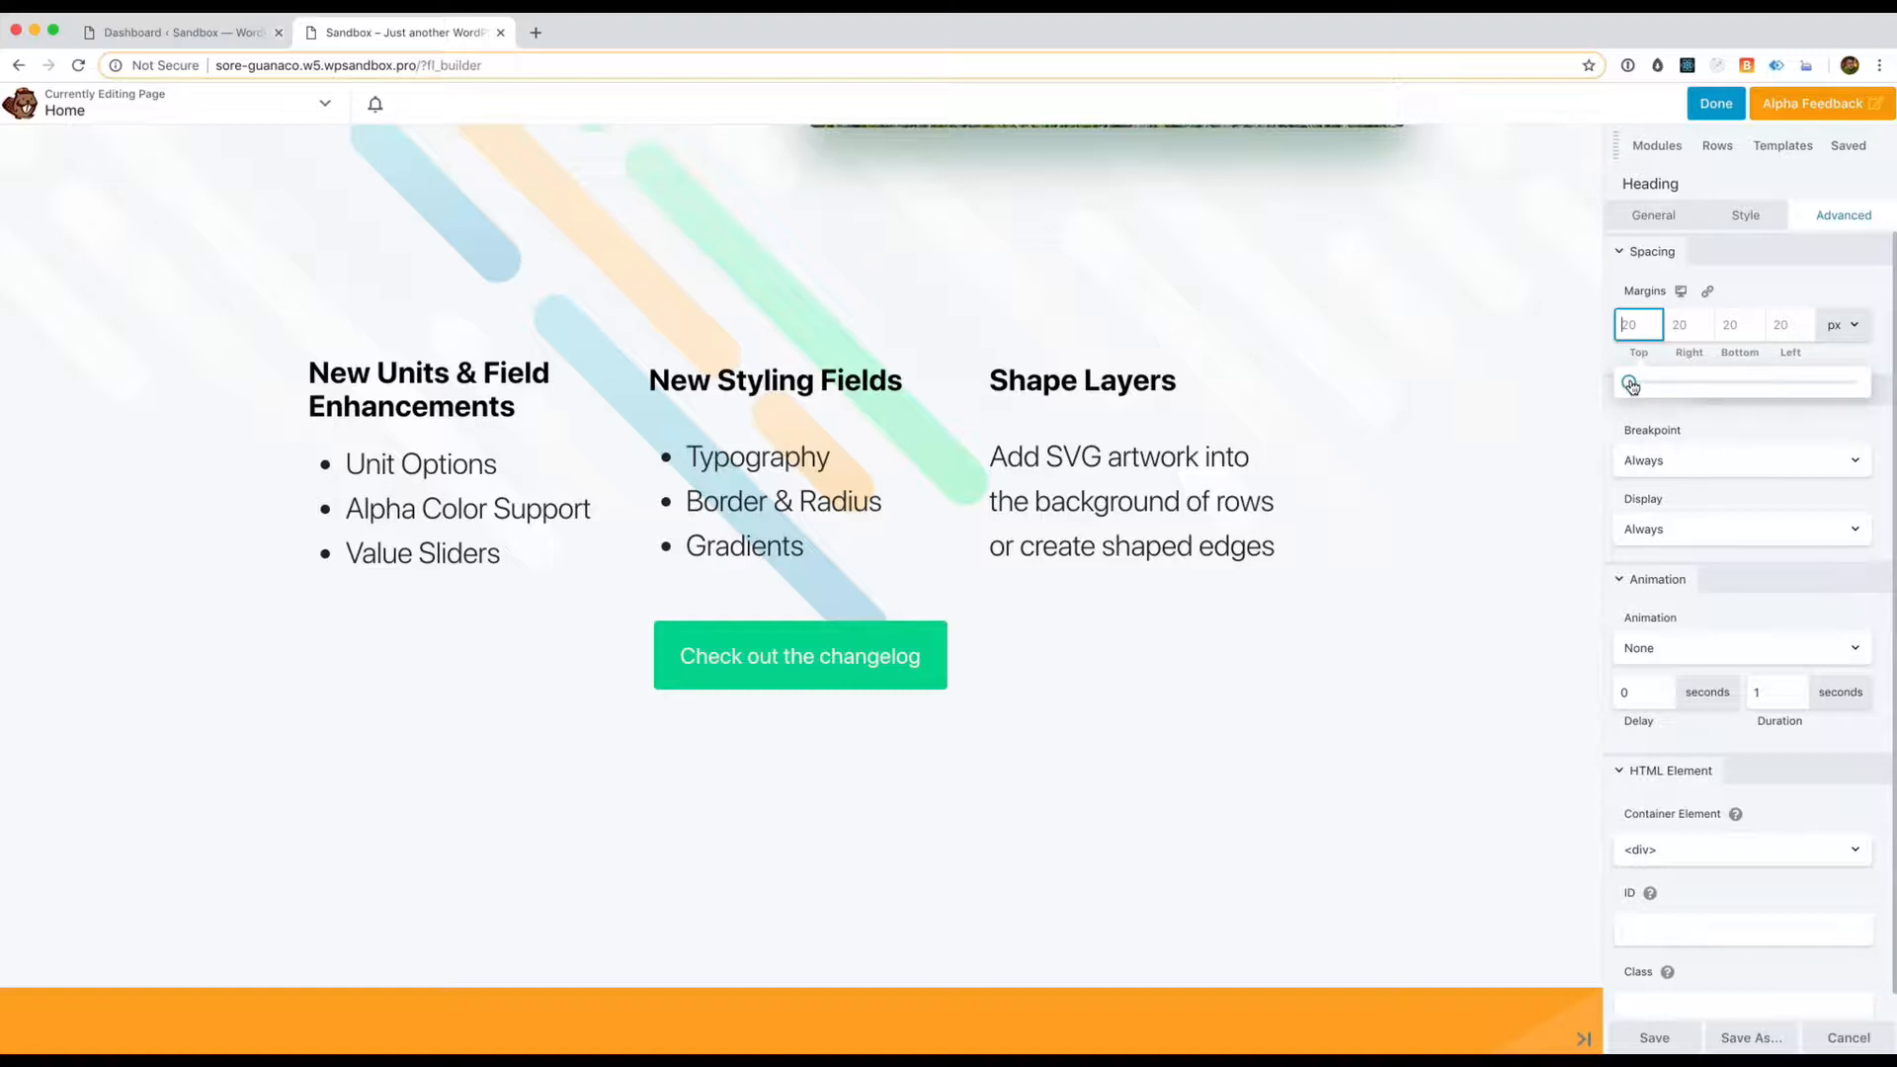
pyautogui.moveTo(1630, 384)
pyautogui.mouseDown()
pyautogui.moveTo(1842, 381)
pyautogui.moveTo(1625, 381)
pyautogui.mouseUp()
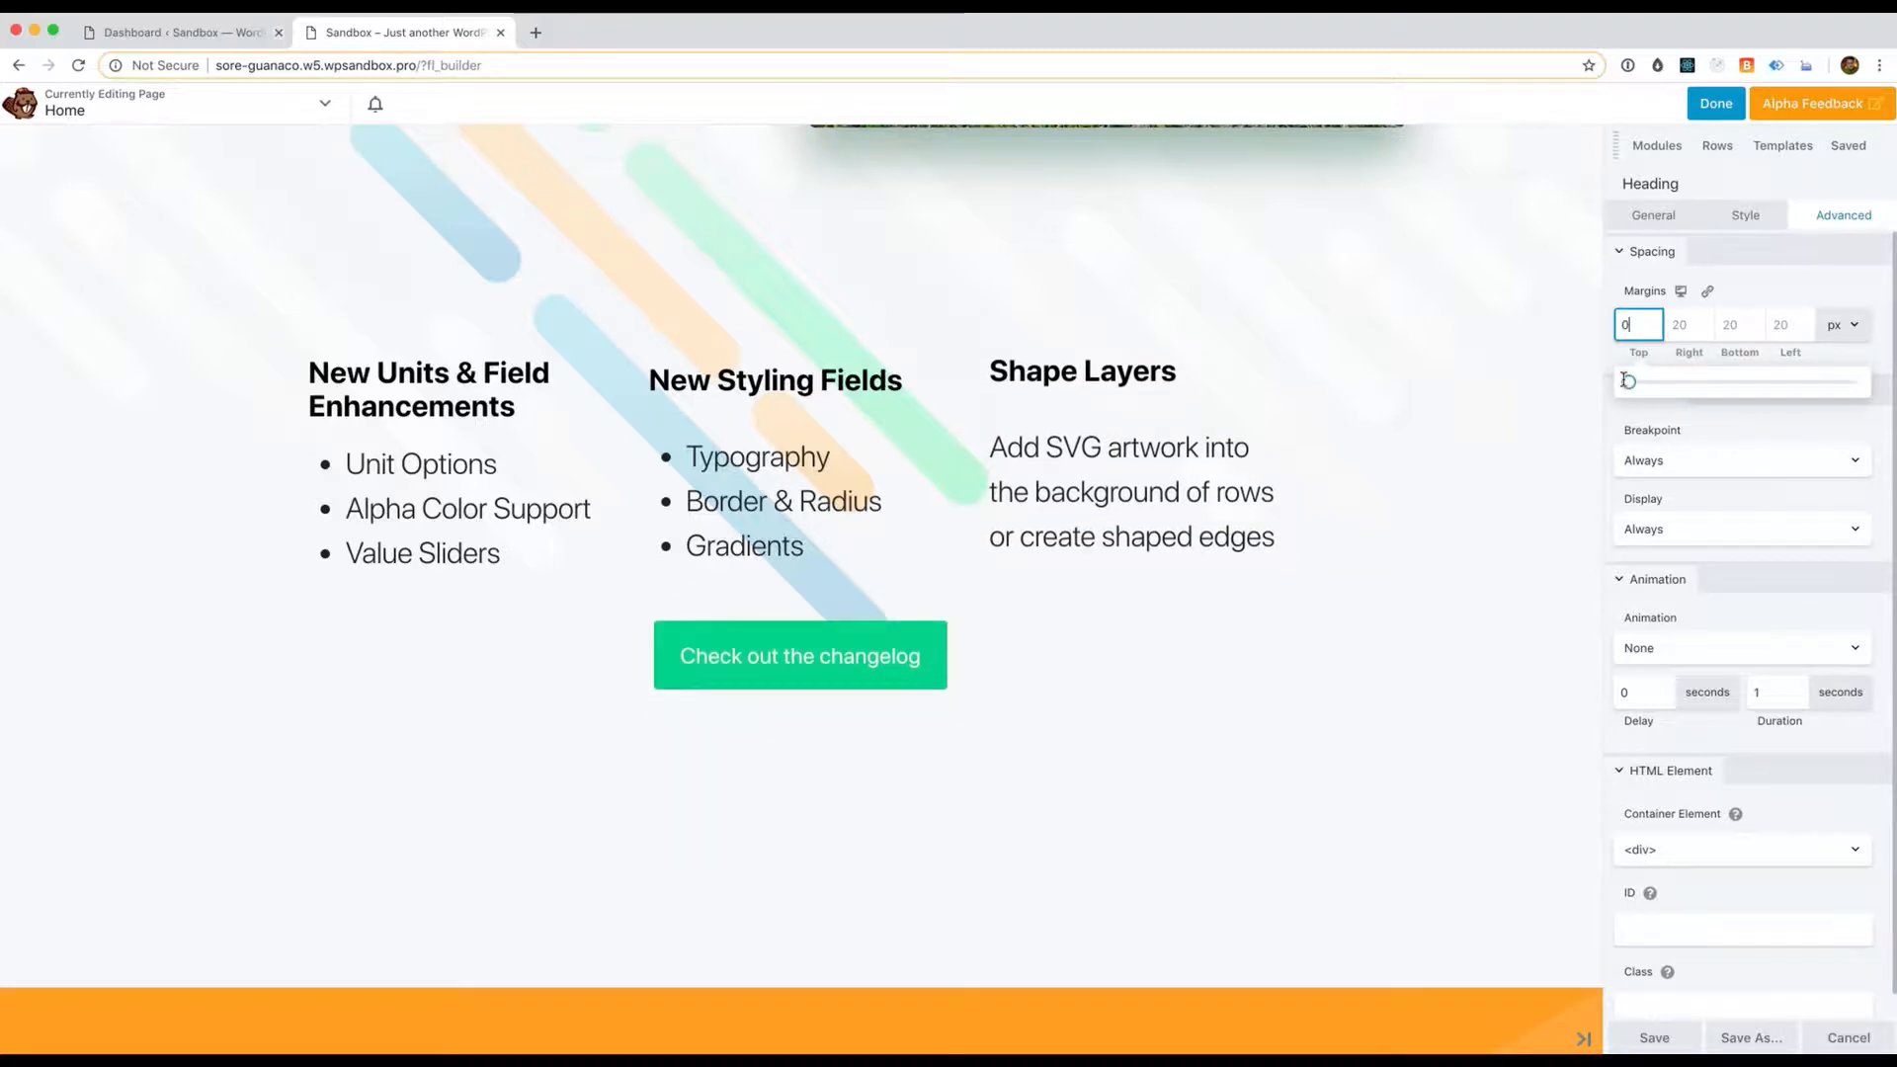
# Link the heading's margin values and set all four margins to 0 px
pyautogui.click(1709, 294)
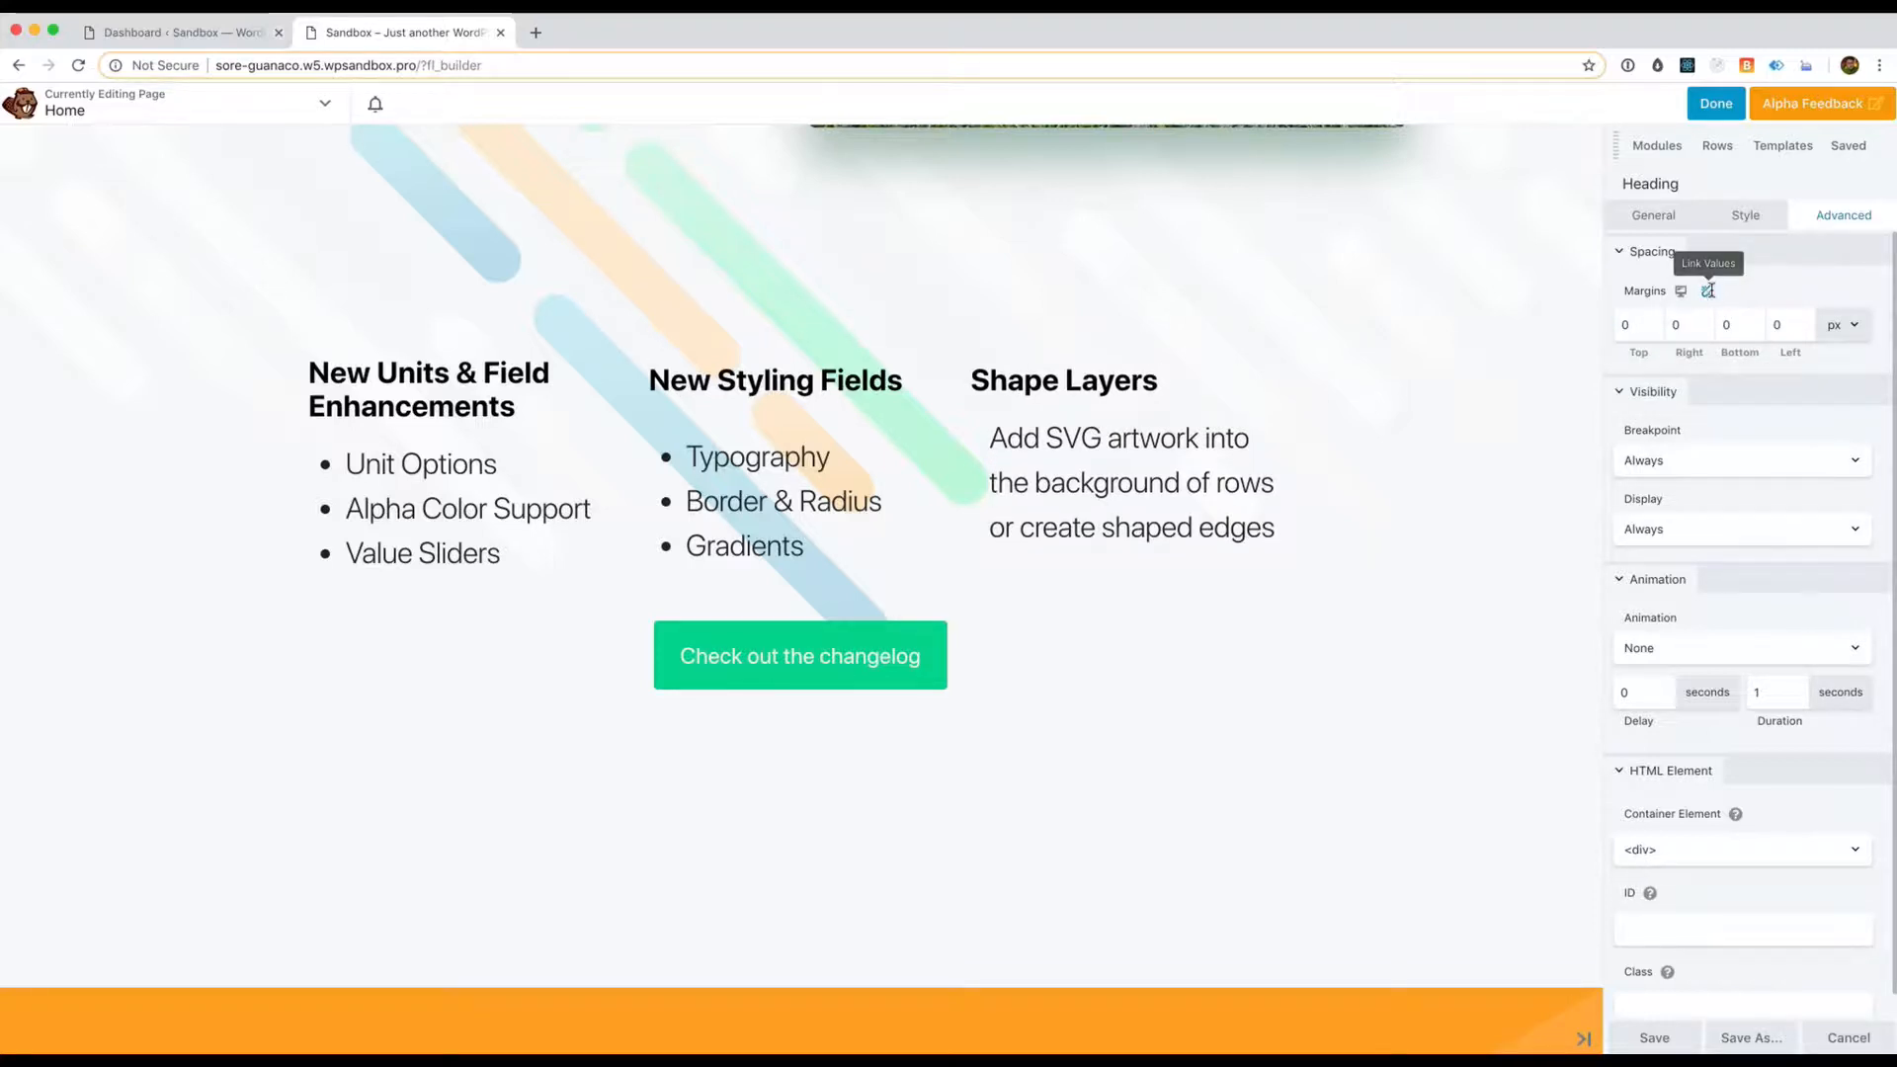
pyautogui.click(1640, 326)
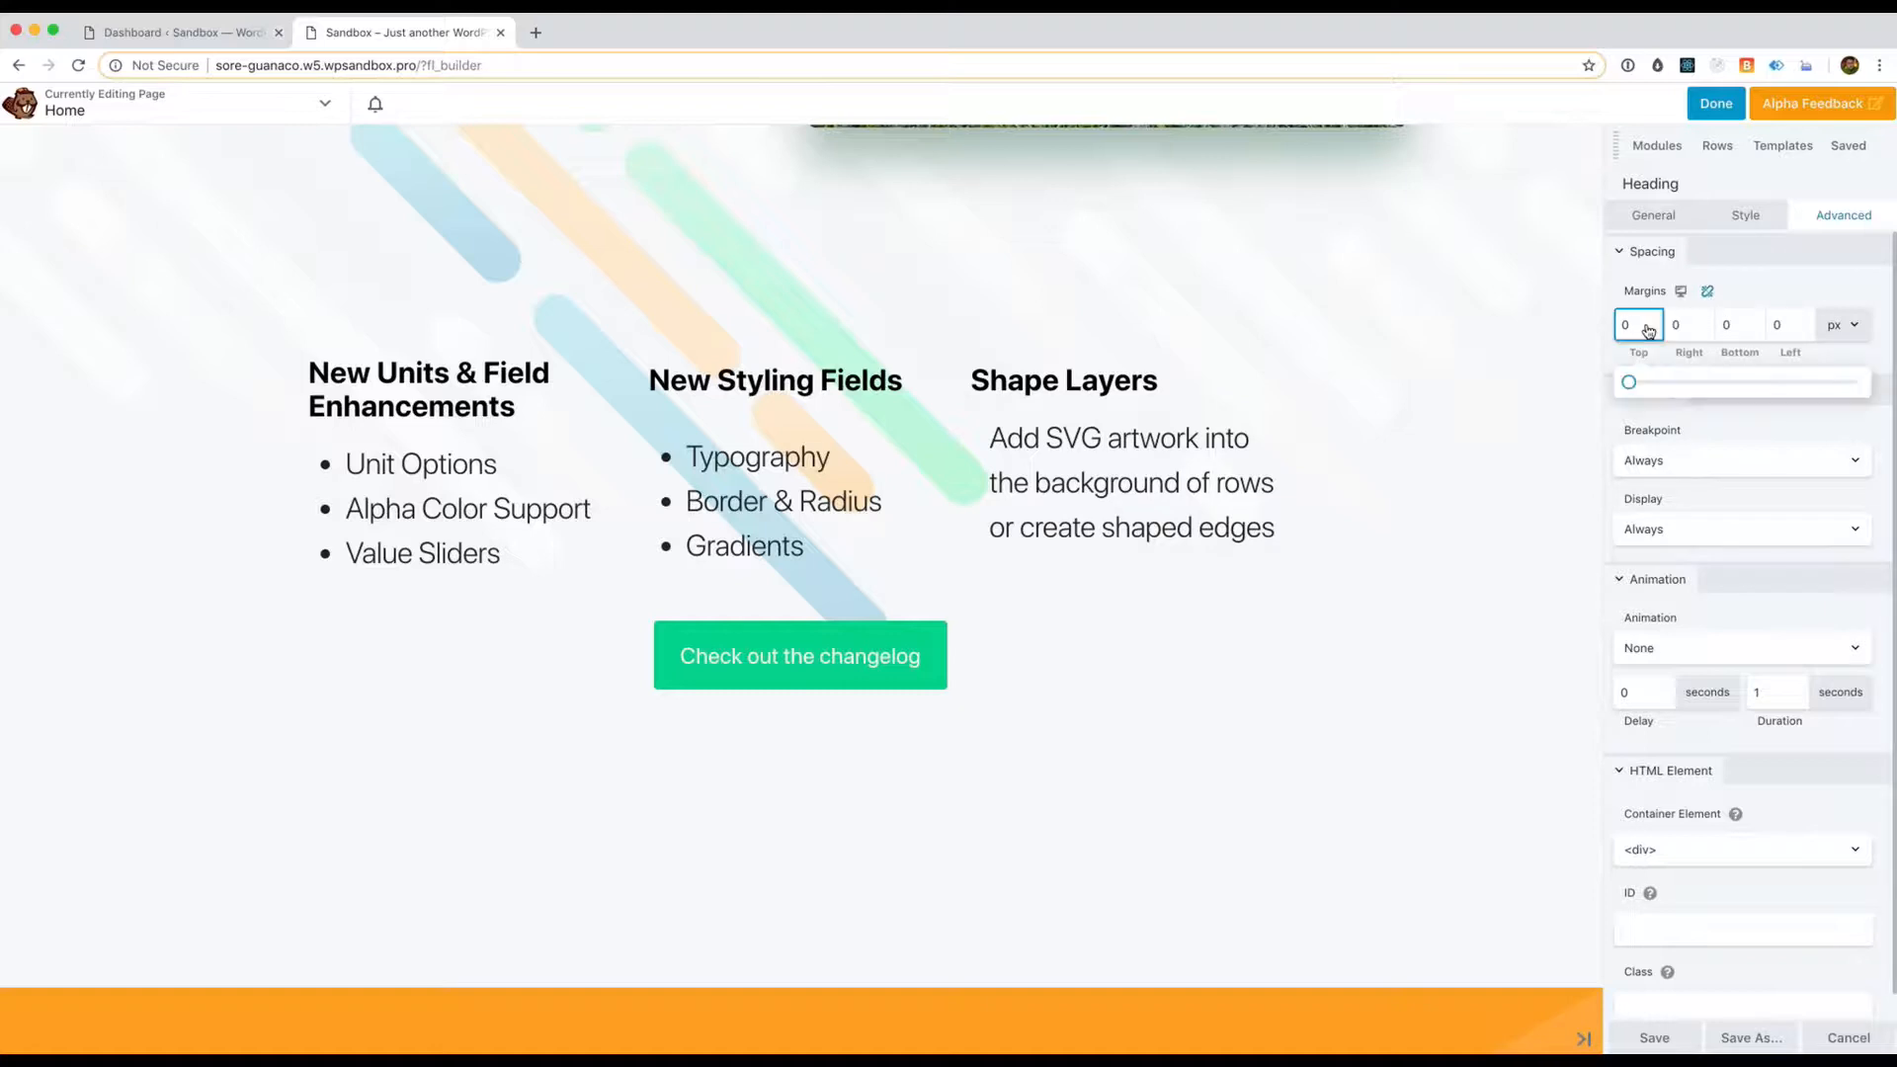
pyautogui.moveTo(1629, 386)
pyautogui.mouseDown()
pyautogui.moveTo(1809, 382)
pyautogui.moveTo(1621, 374)
pyautogui.mouseUp()
# Check the heading's margin unit choices and try the linked margin slider, ending at 0 px
pyautogui.click(1838, 324)
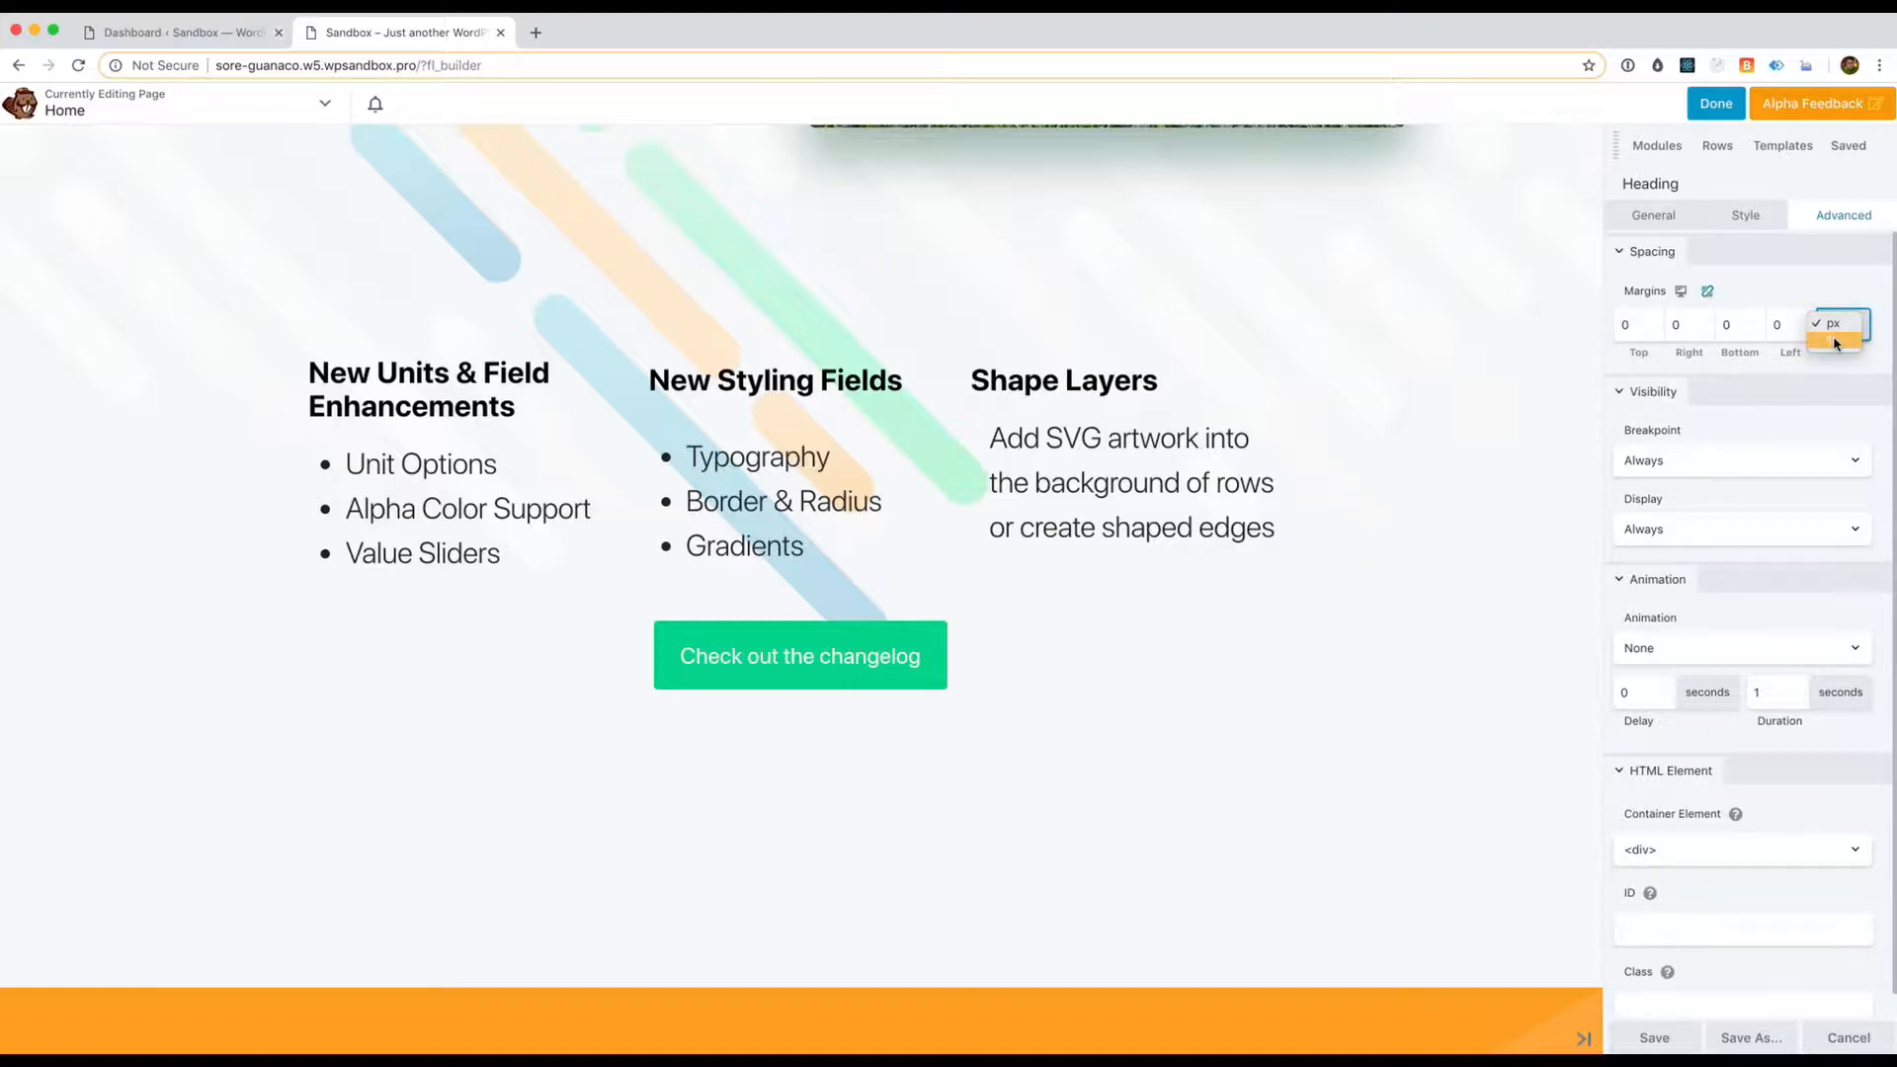
pyautogui.click(1638, 324)
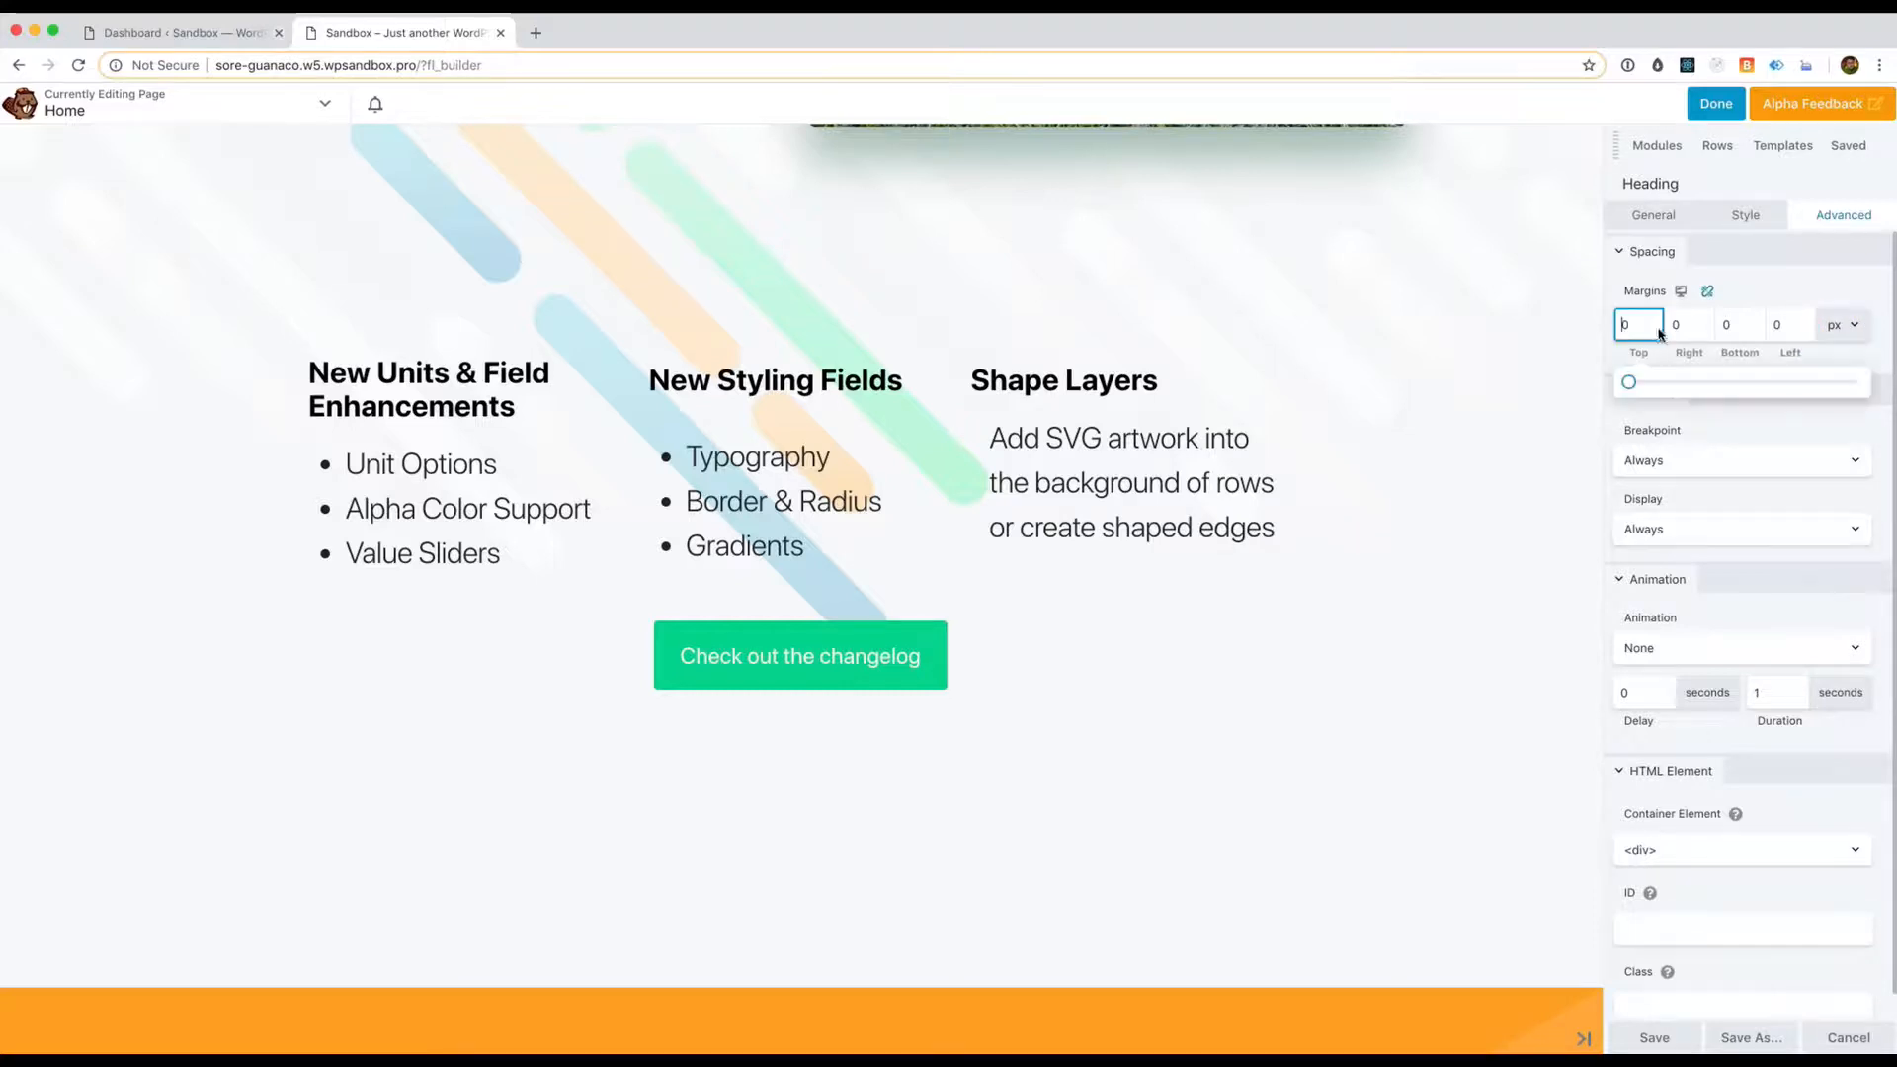
pyautogui.moveTo(1631, 385)
pyautogui.mouseDown()
pyautogui.moveTo(1782, 381)
pyautogui.moveTo(1630, 383)
pyautogui.mouseUp()
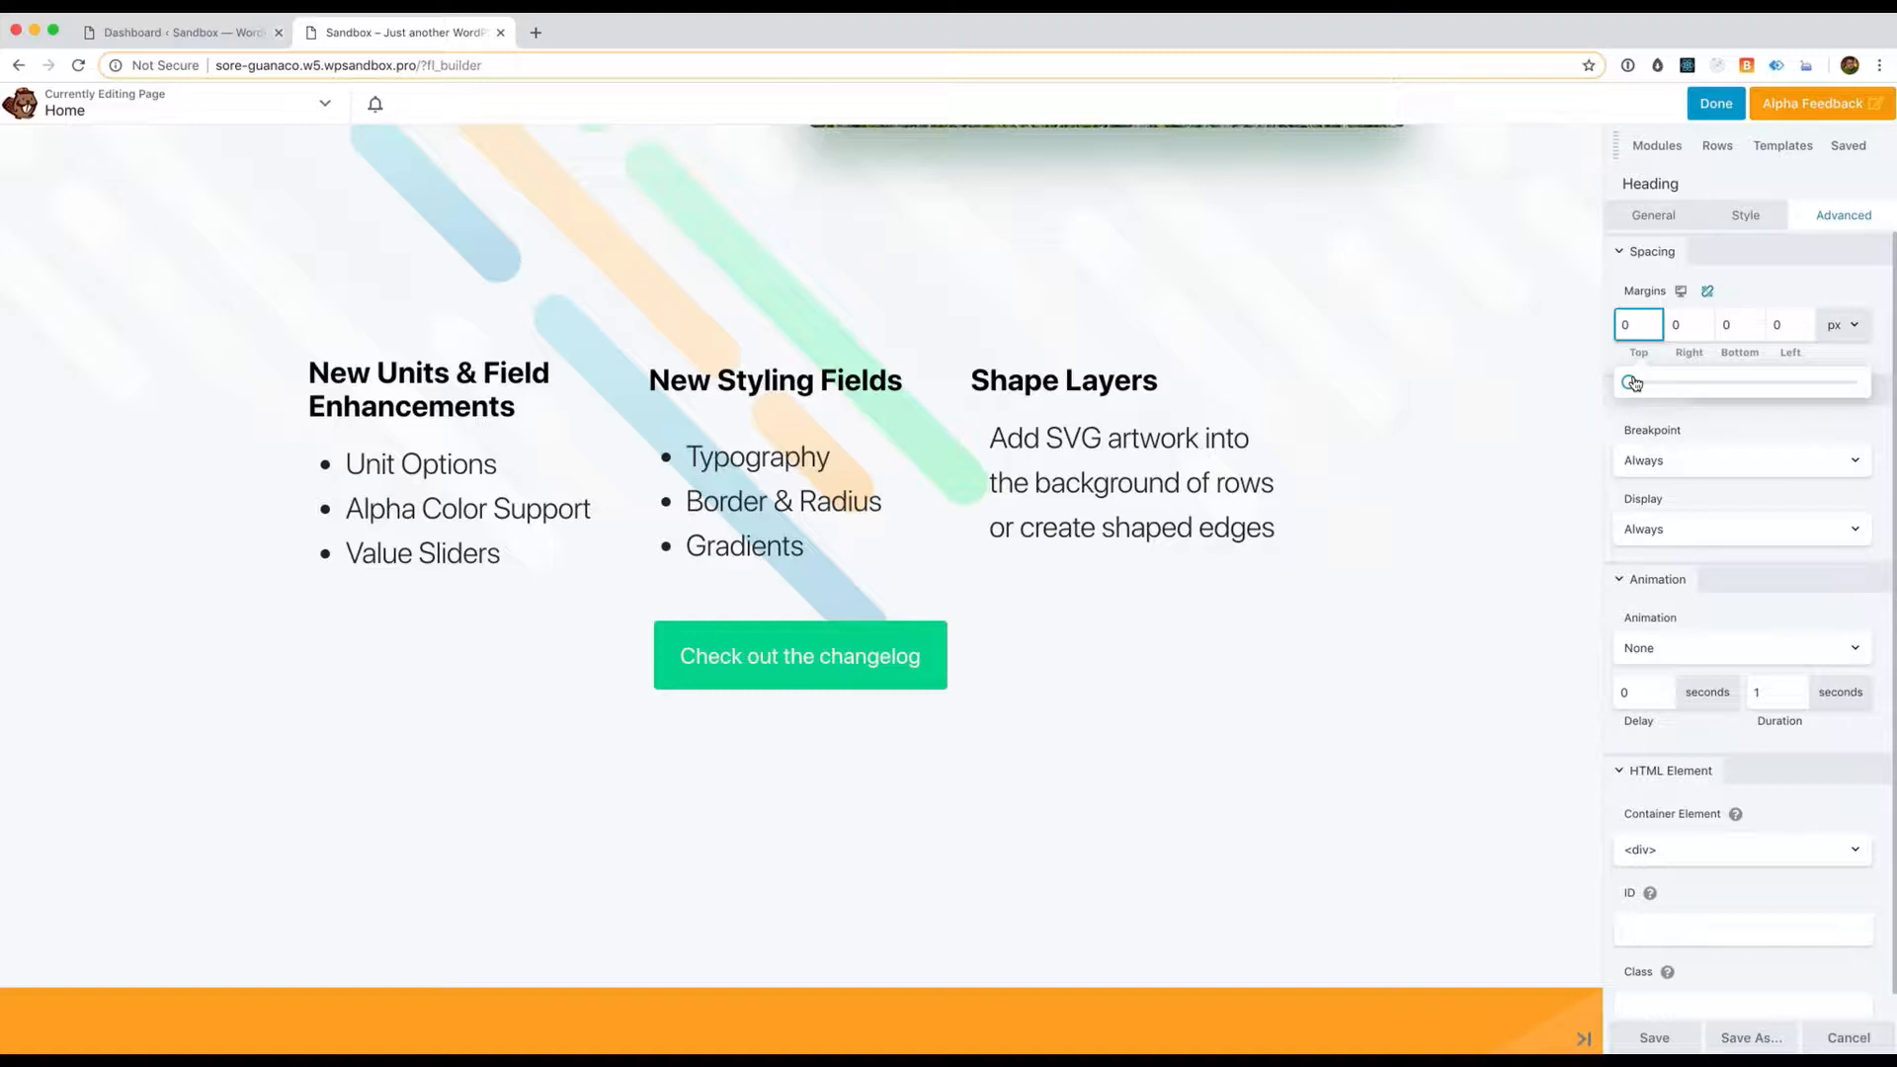
pyautogui.click(1633, 379)
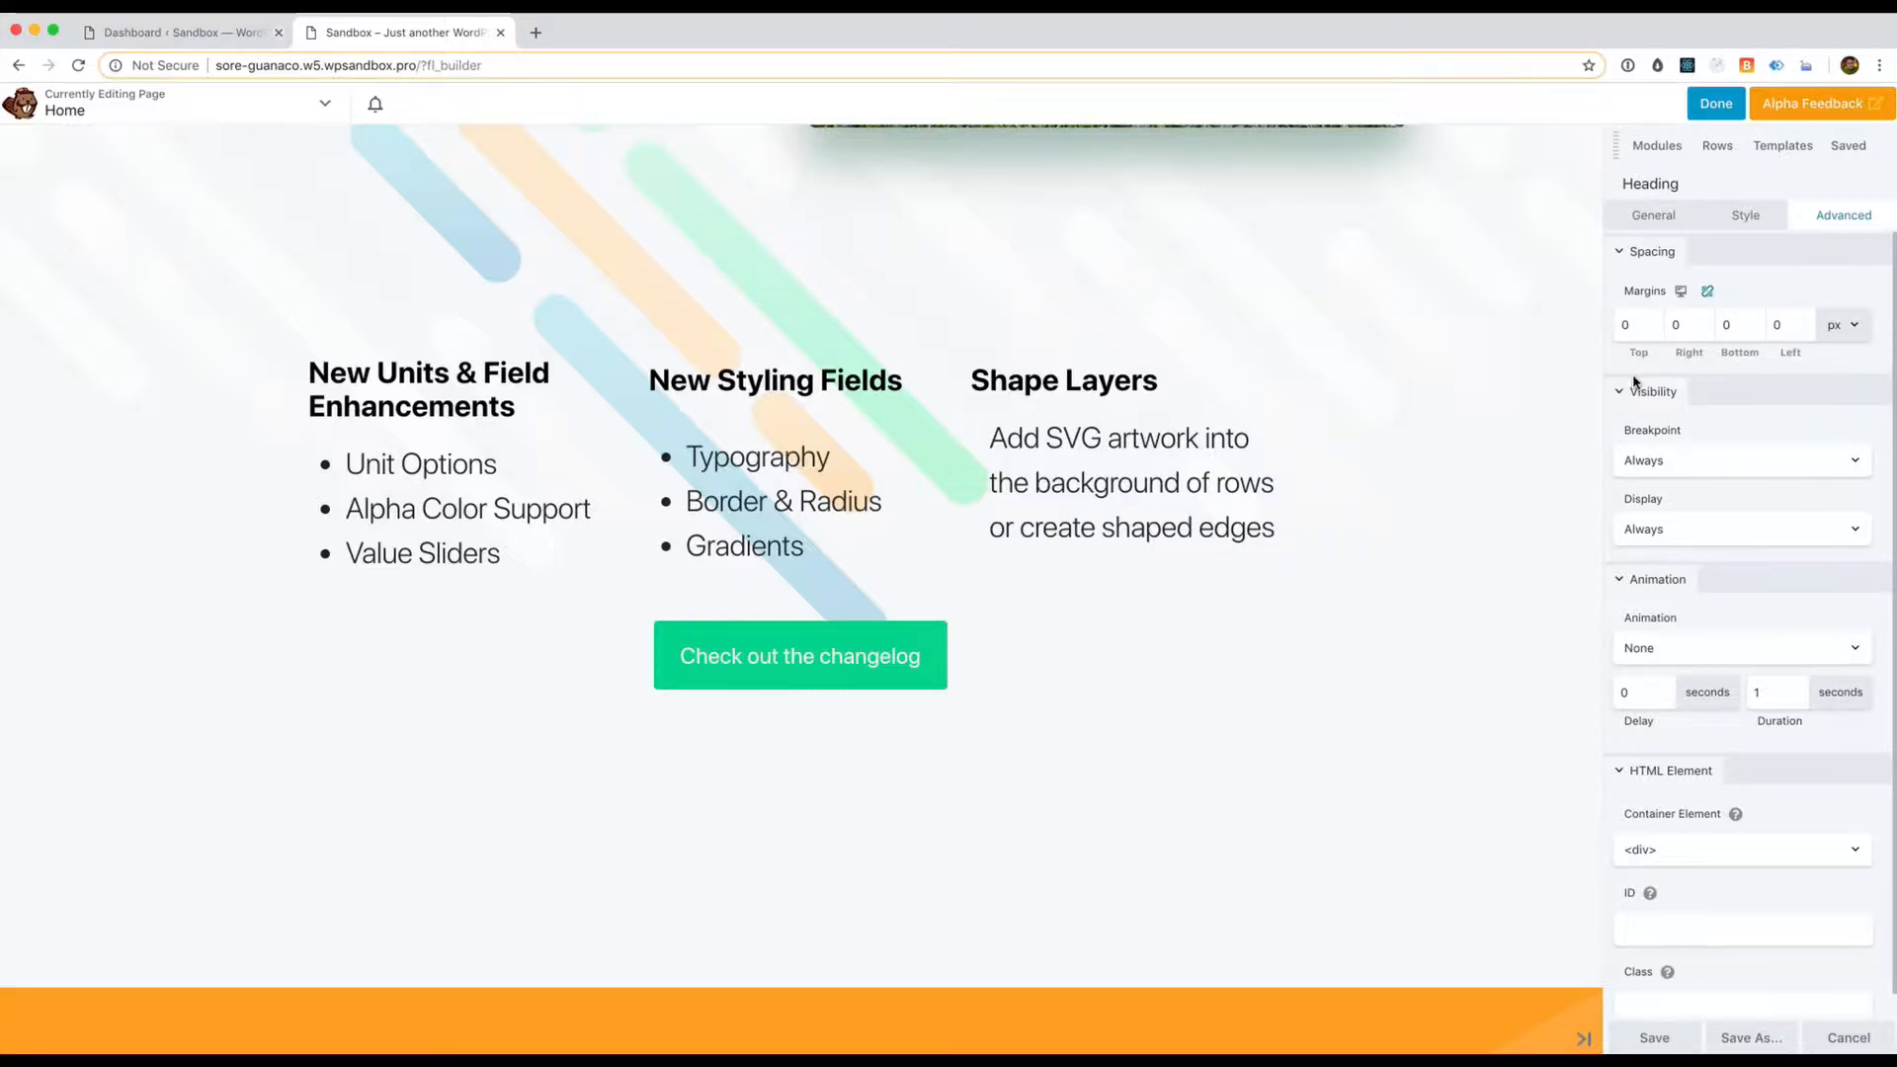
# Set the "Shape Layers" heading's text color to bright blue #00b9e8 in its style settings
pyautogui.click(1745, 240)
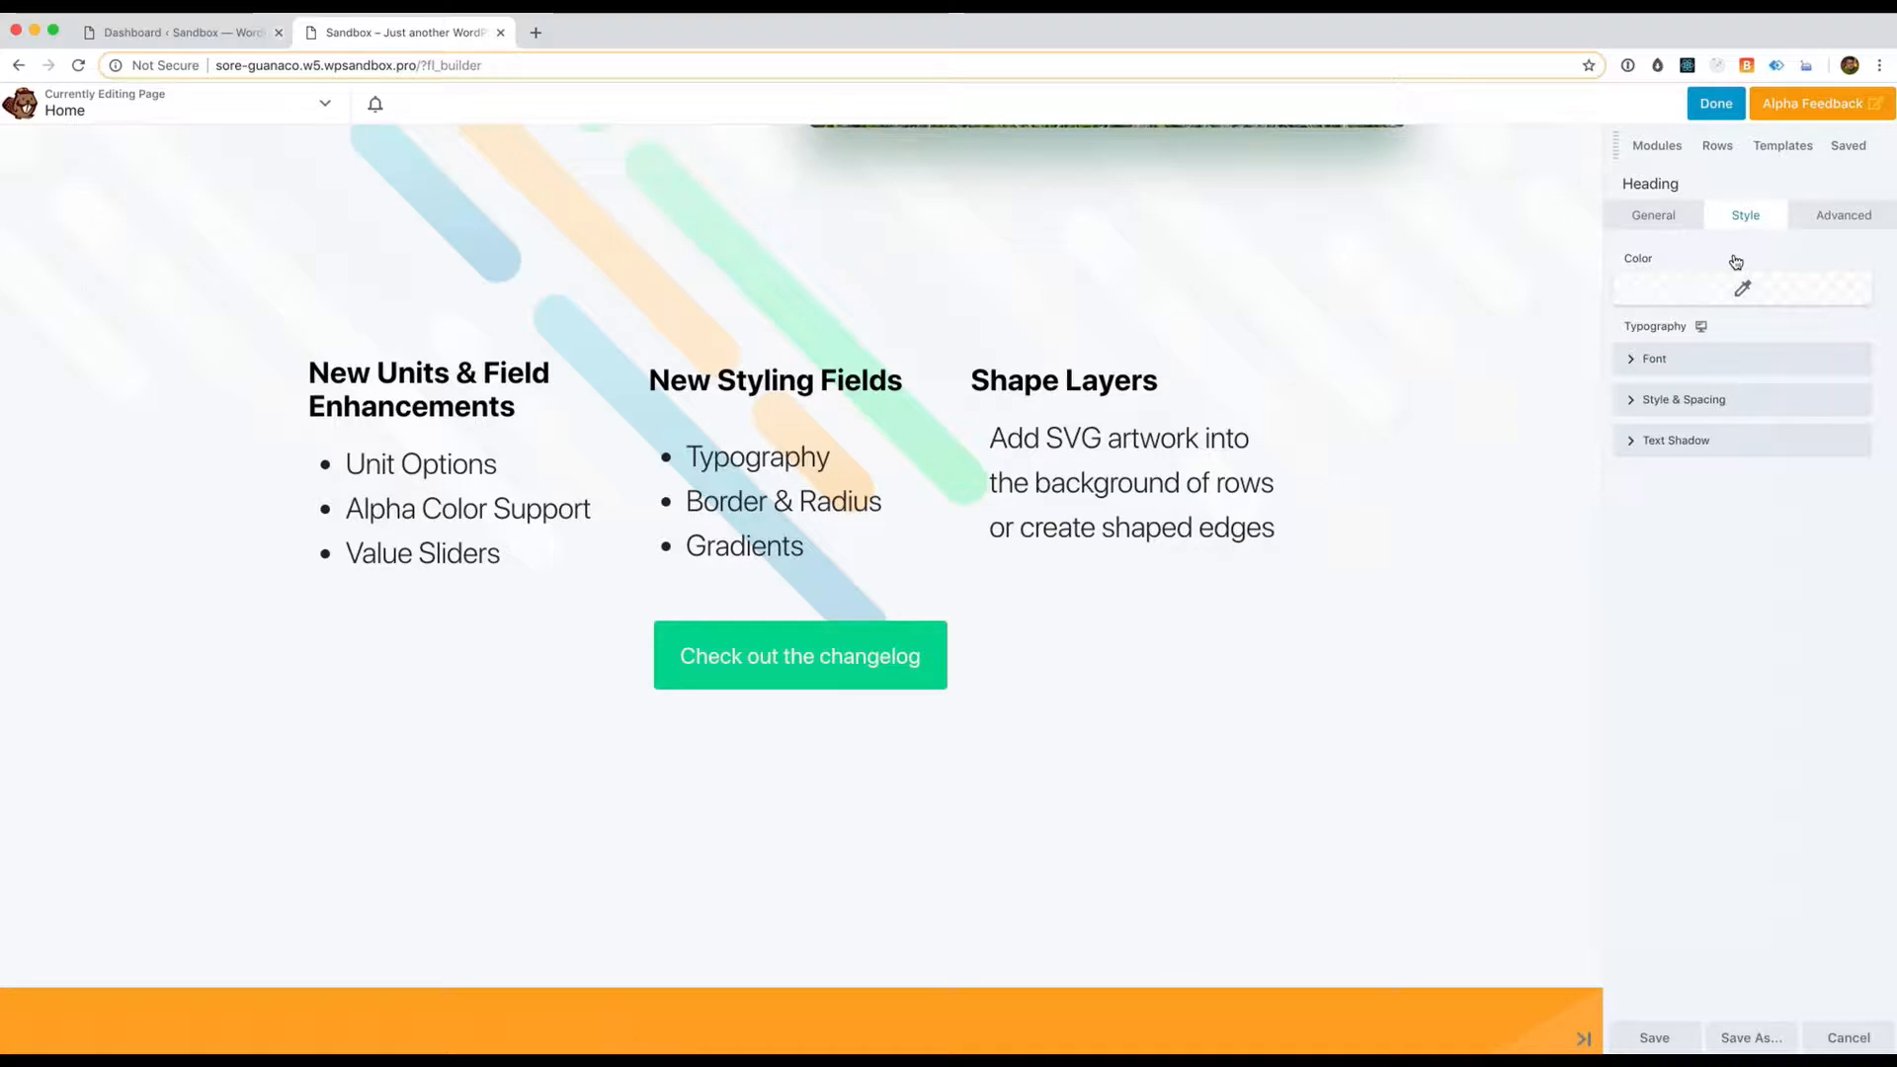
pyautogui.click(1741, 290)
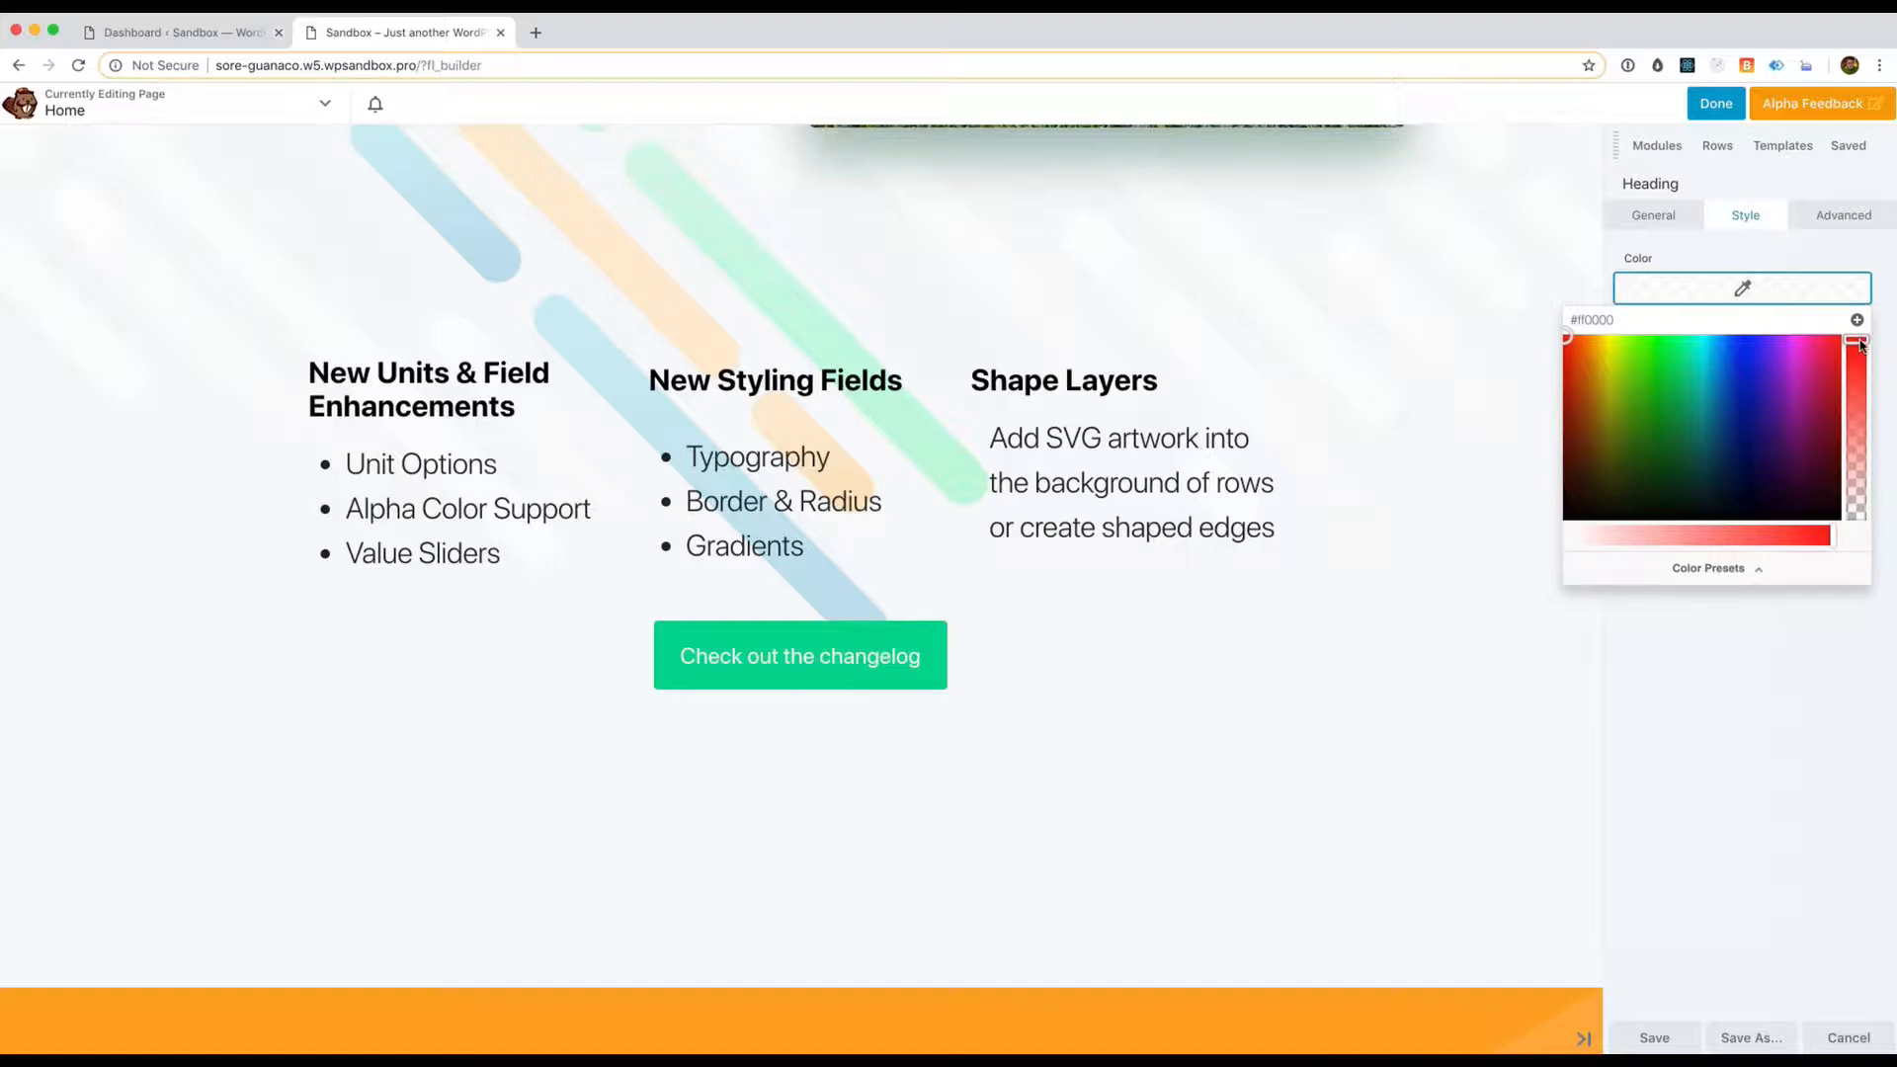
pyautogui.click(1595, 378)
pyautogui.moveTo(1710, 458); pyautogui.dragTo(1712, 352)
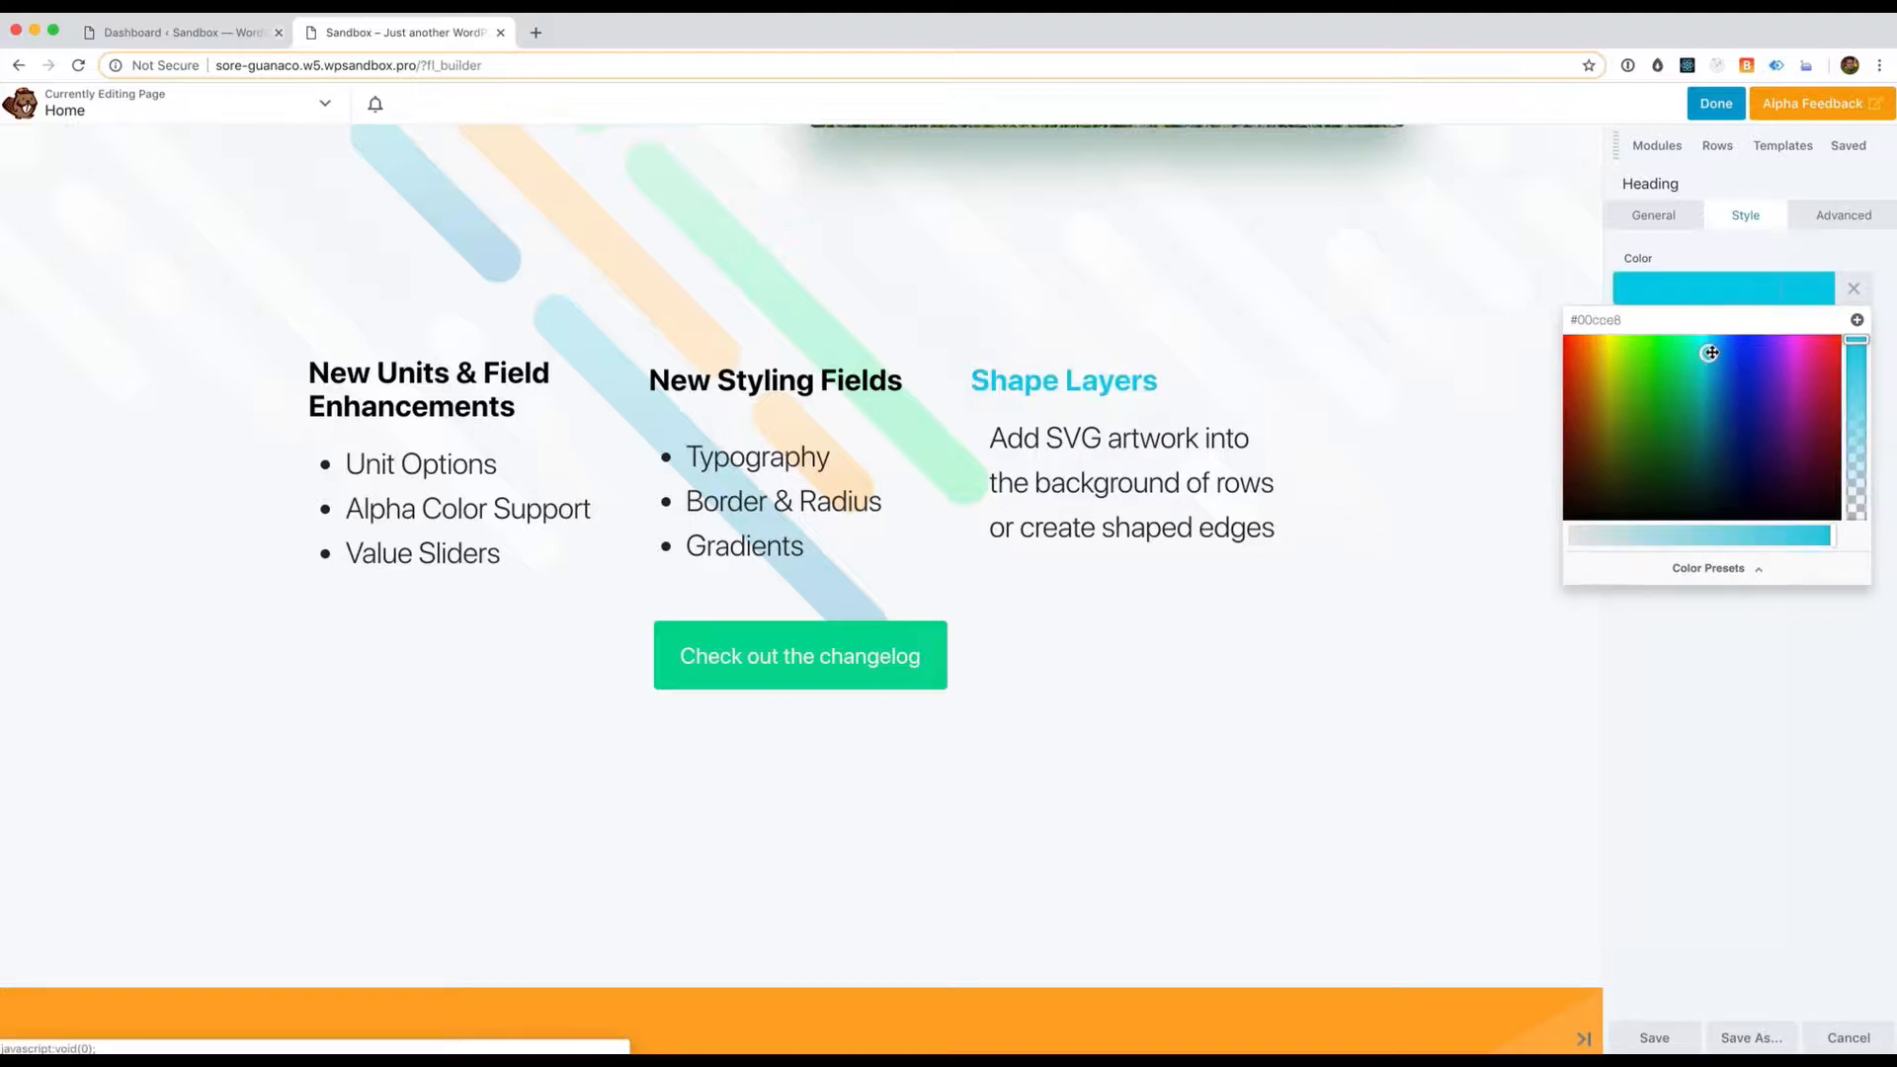
pyautogui.moveTo(1856, 341)
pyautogui.mouseDown()
pyautogui.moveTo(1856, 497)
pyautogui.moveTo(1860, 334)
pyautogui.mouseUp()
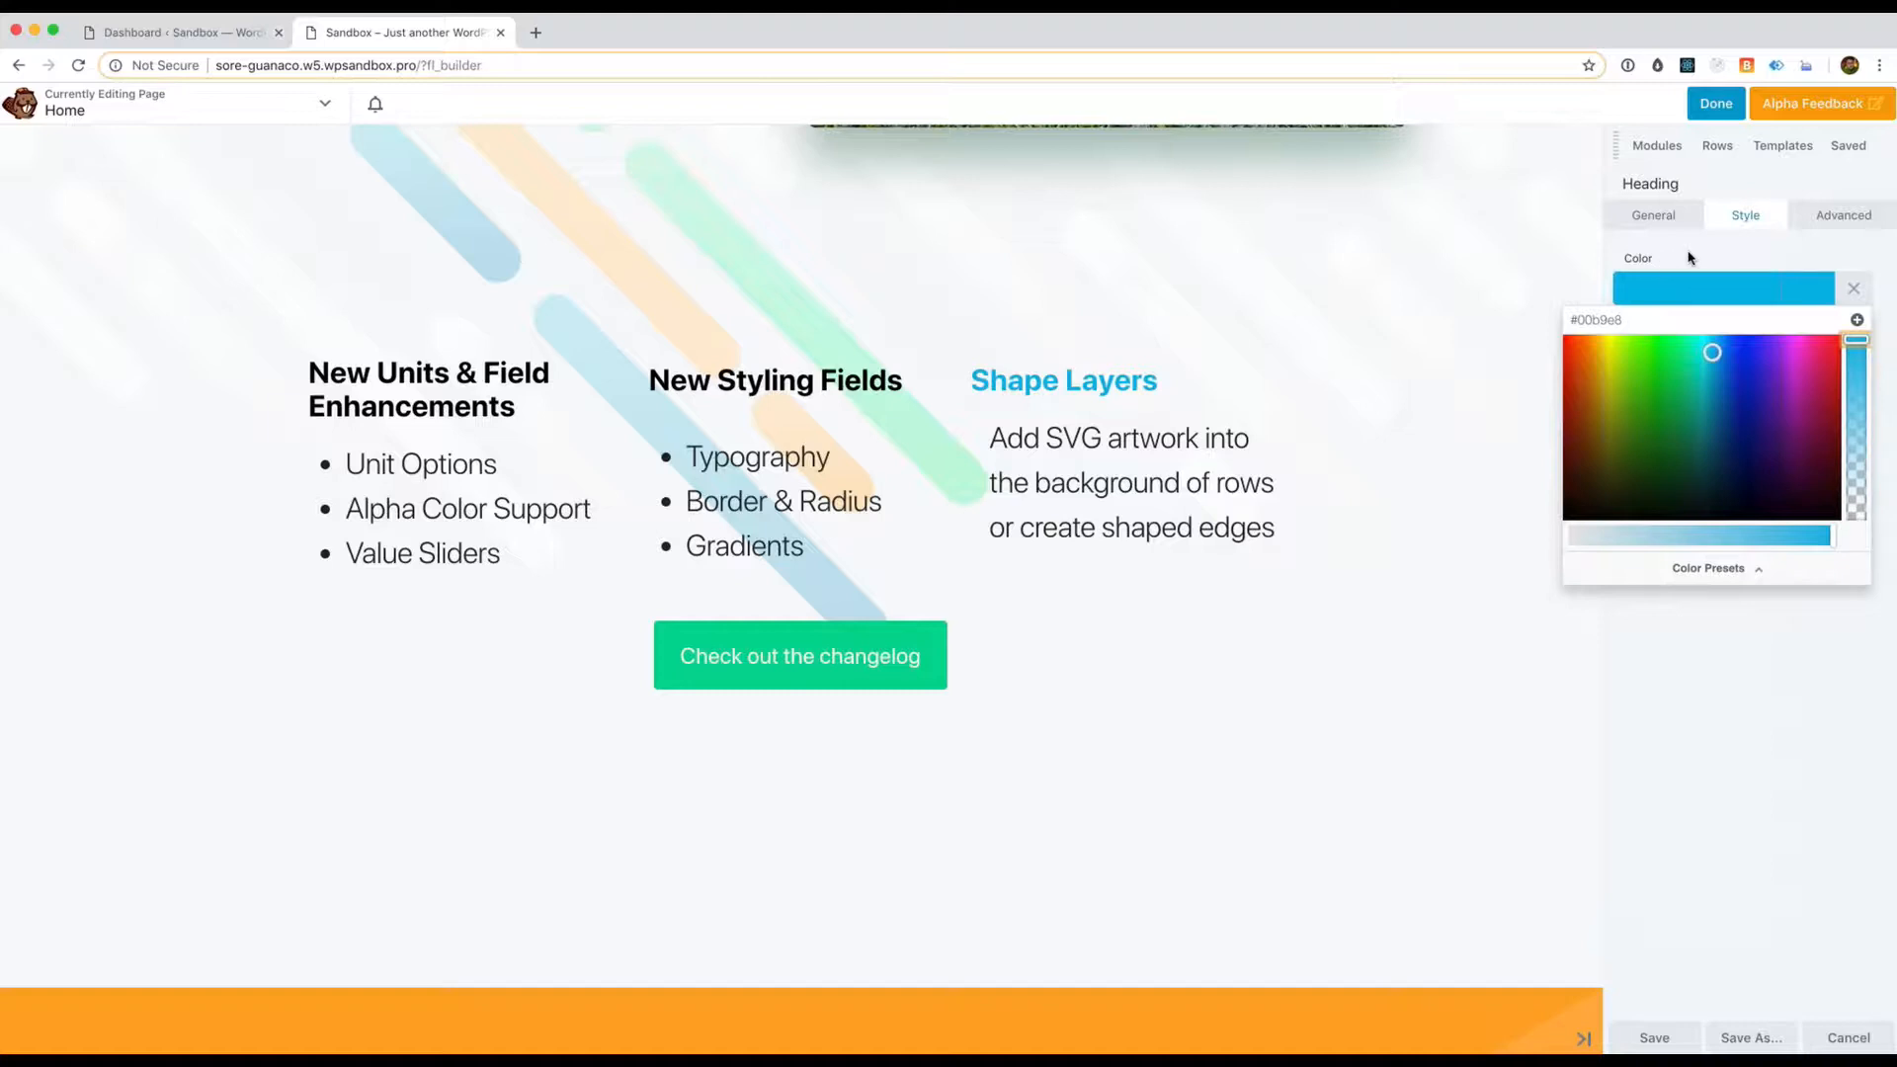
pyautogui.click(1696, 256)
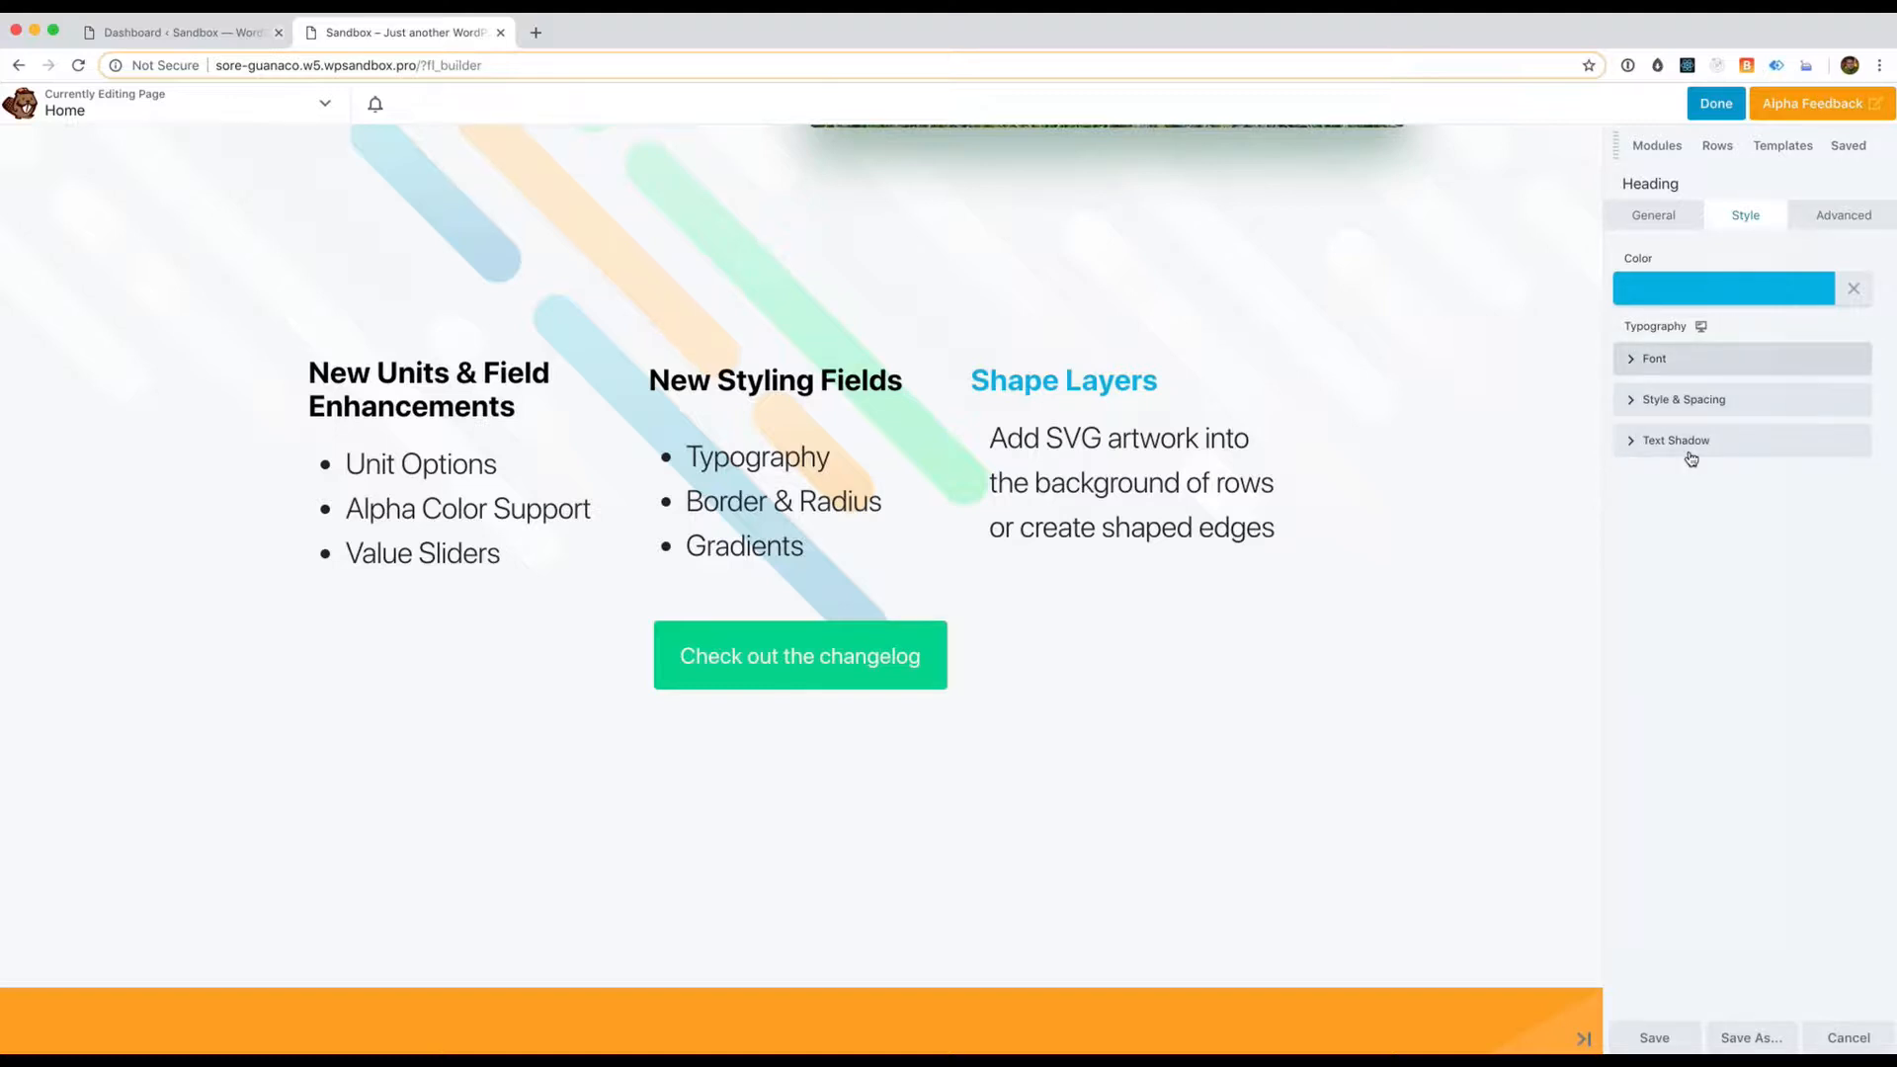
# Set the heading's font size to 71 px and line height to 1.2, and center-align it
pyautogui.click(1766, 363)
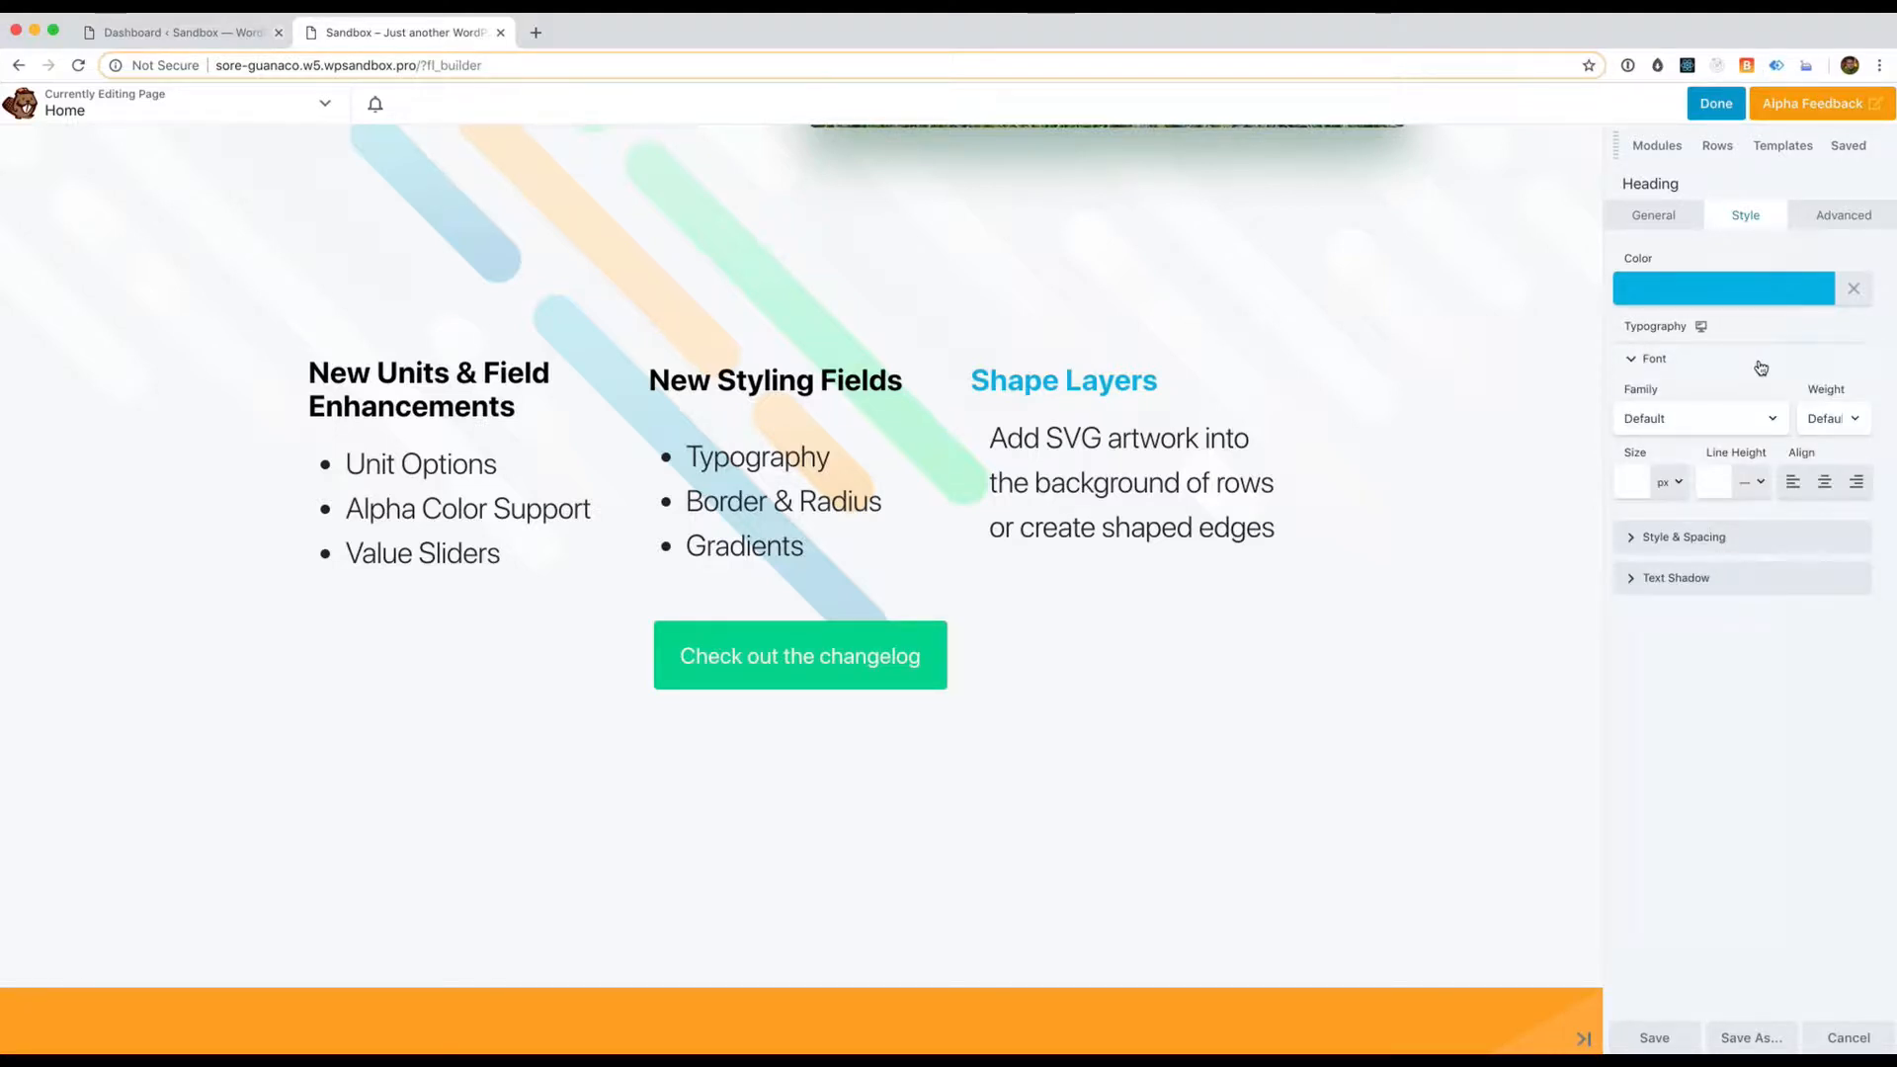
pyautogui.click(1702, 420)
pyautogui.click(1831, 418)
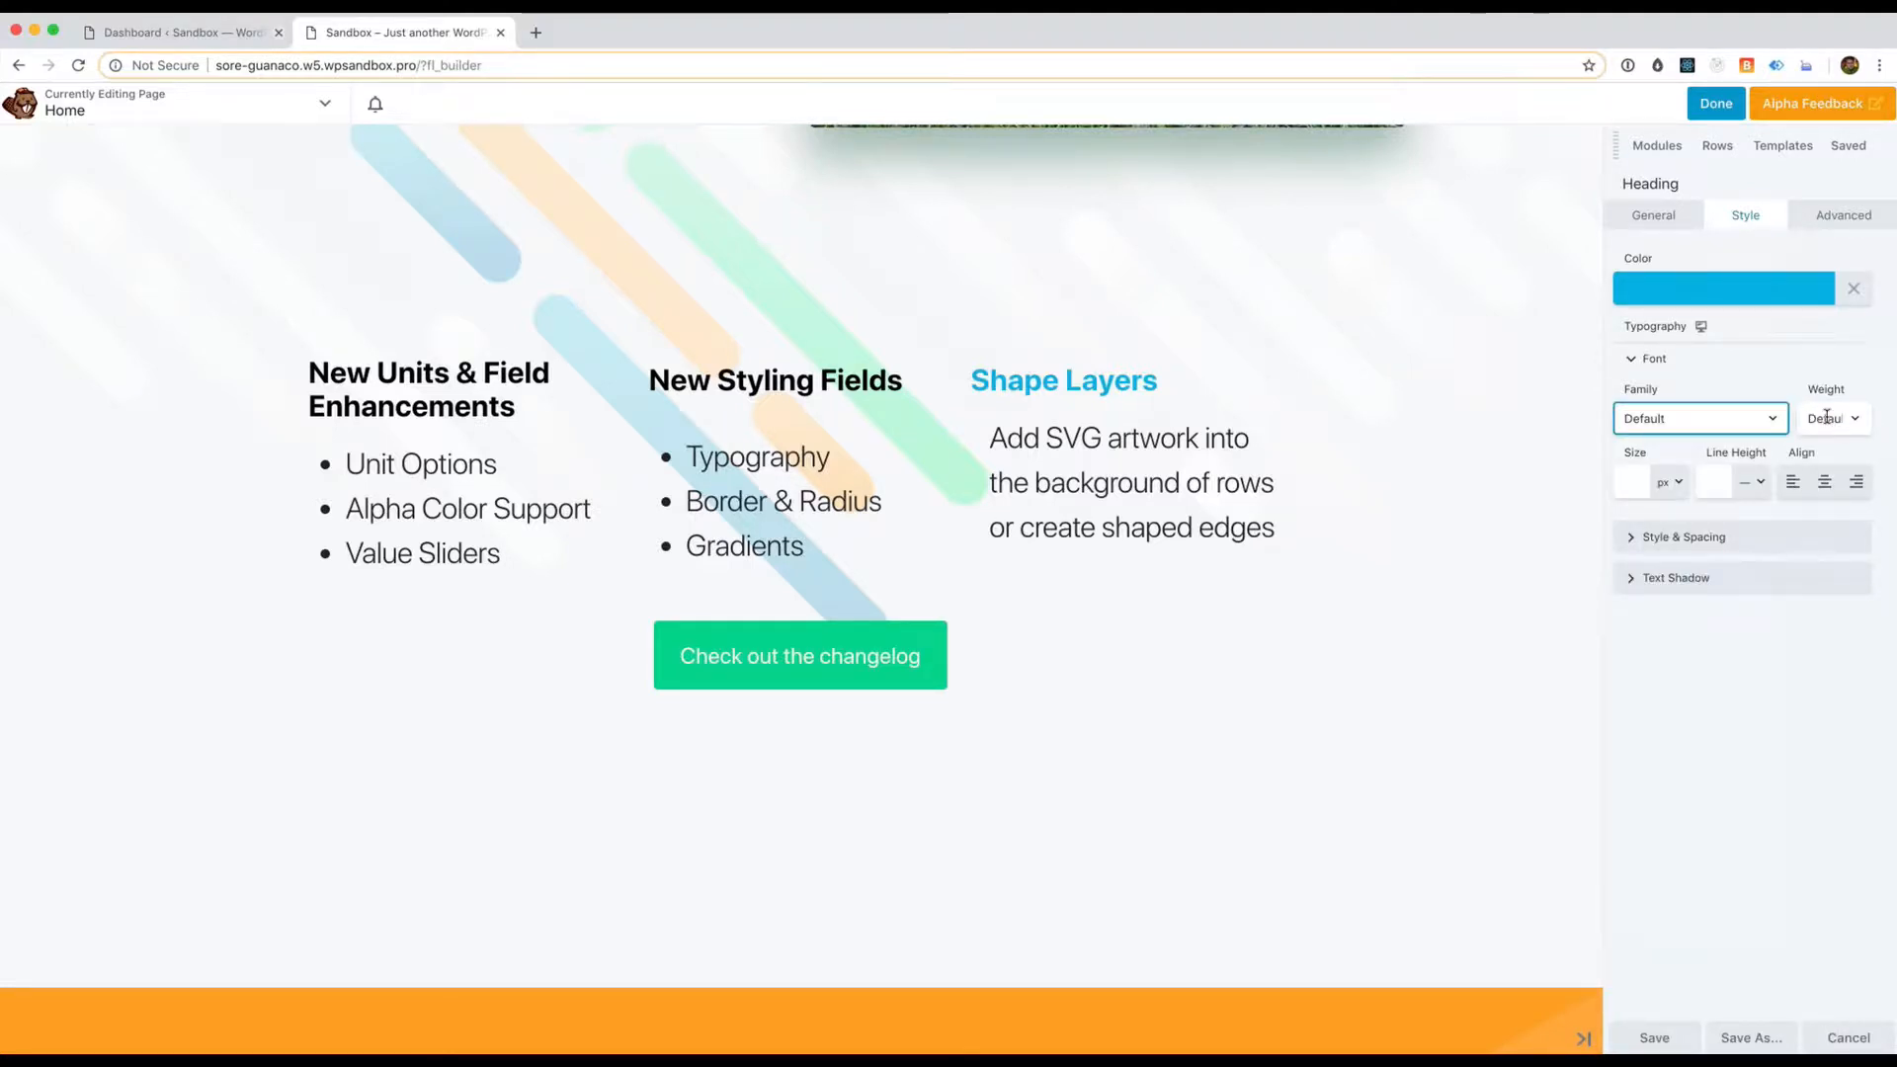
pyautogui.click(1634, 481)
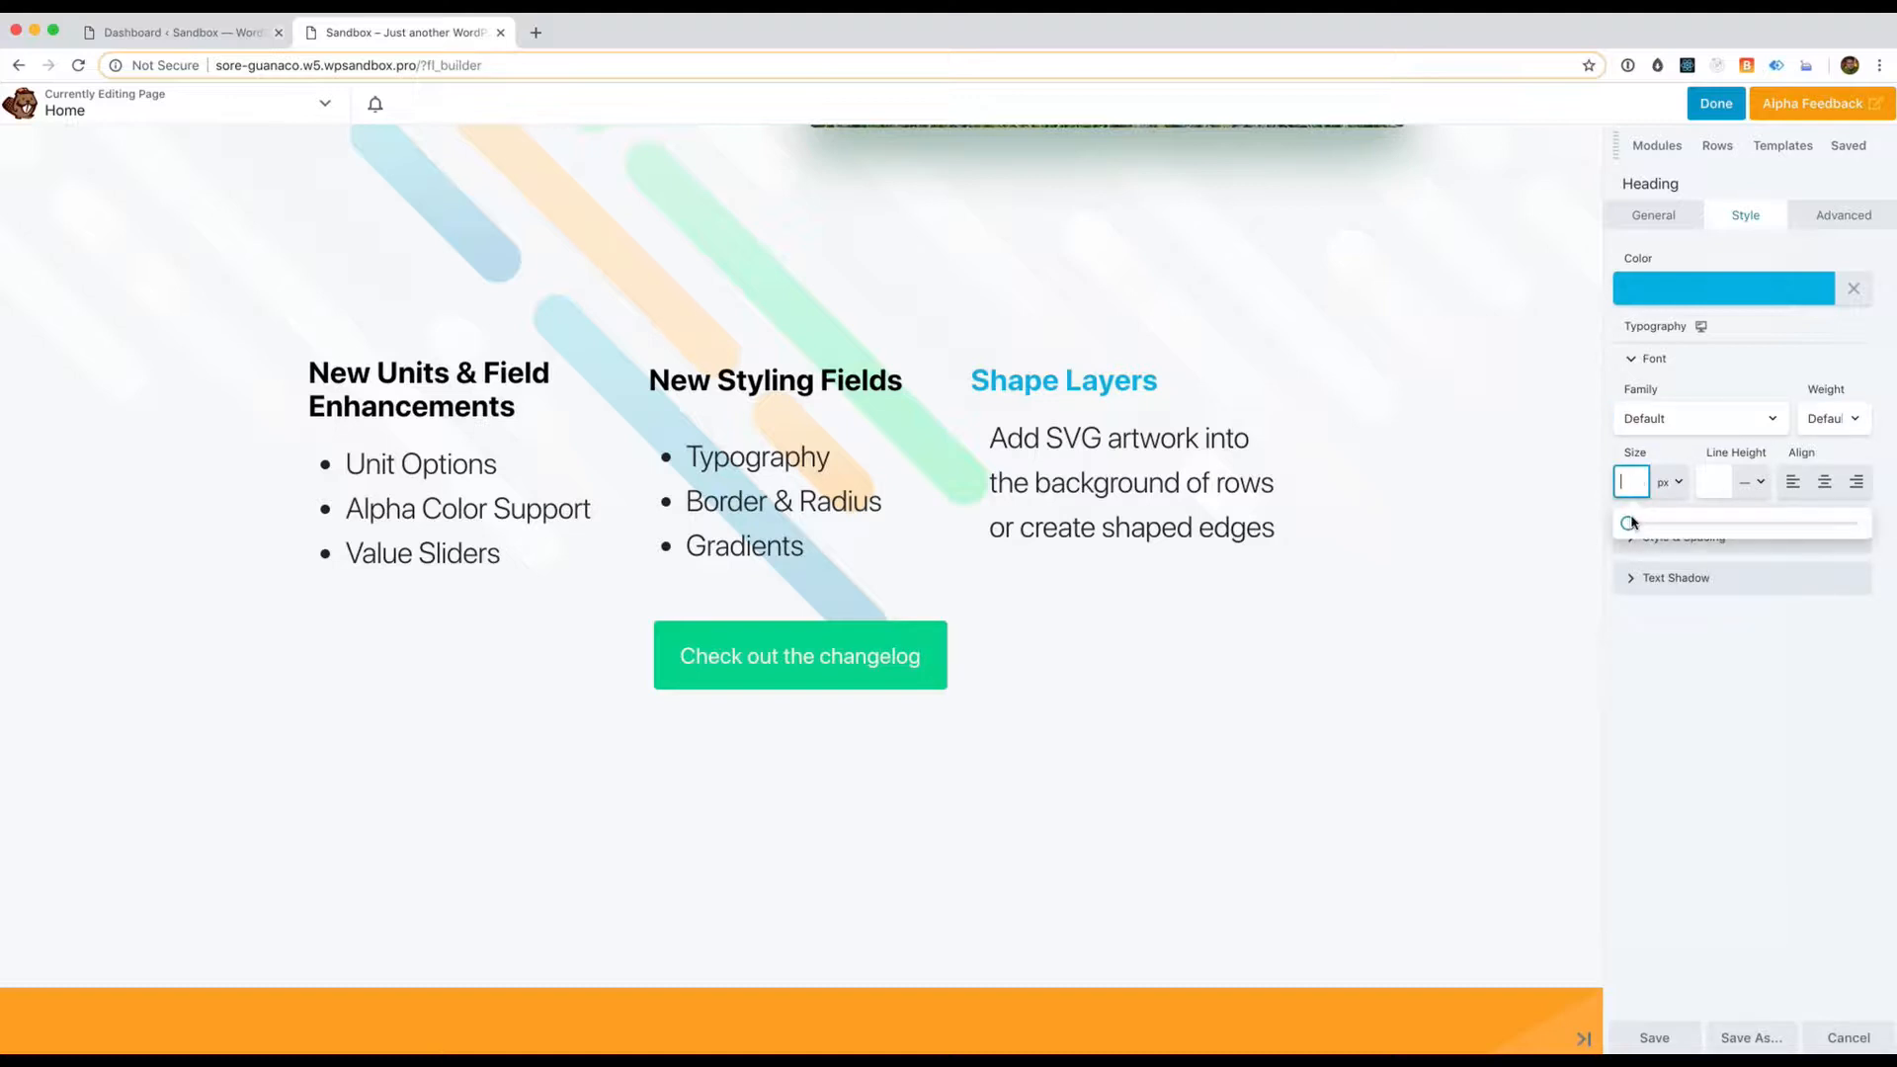
pyautogui.moveTo(1630, 523); pyautogui.dragTo(1797, 521)
pyautogui.click(1702, 476)
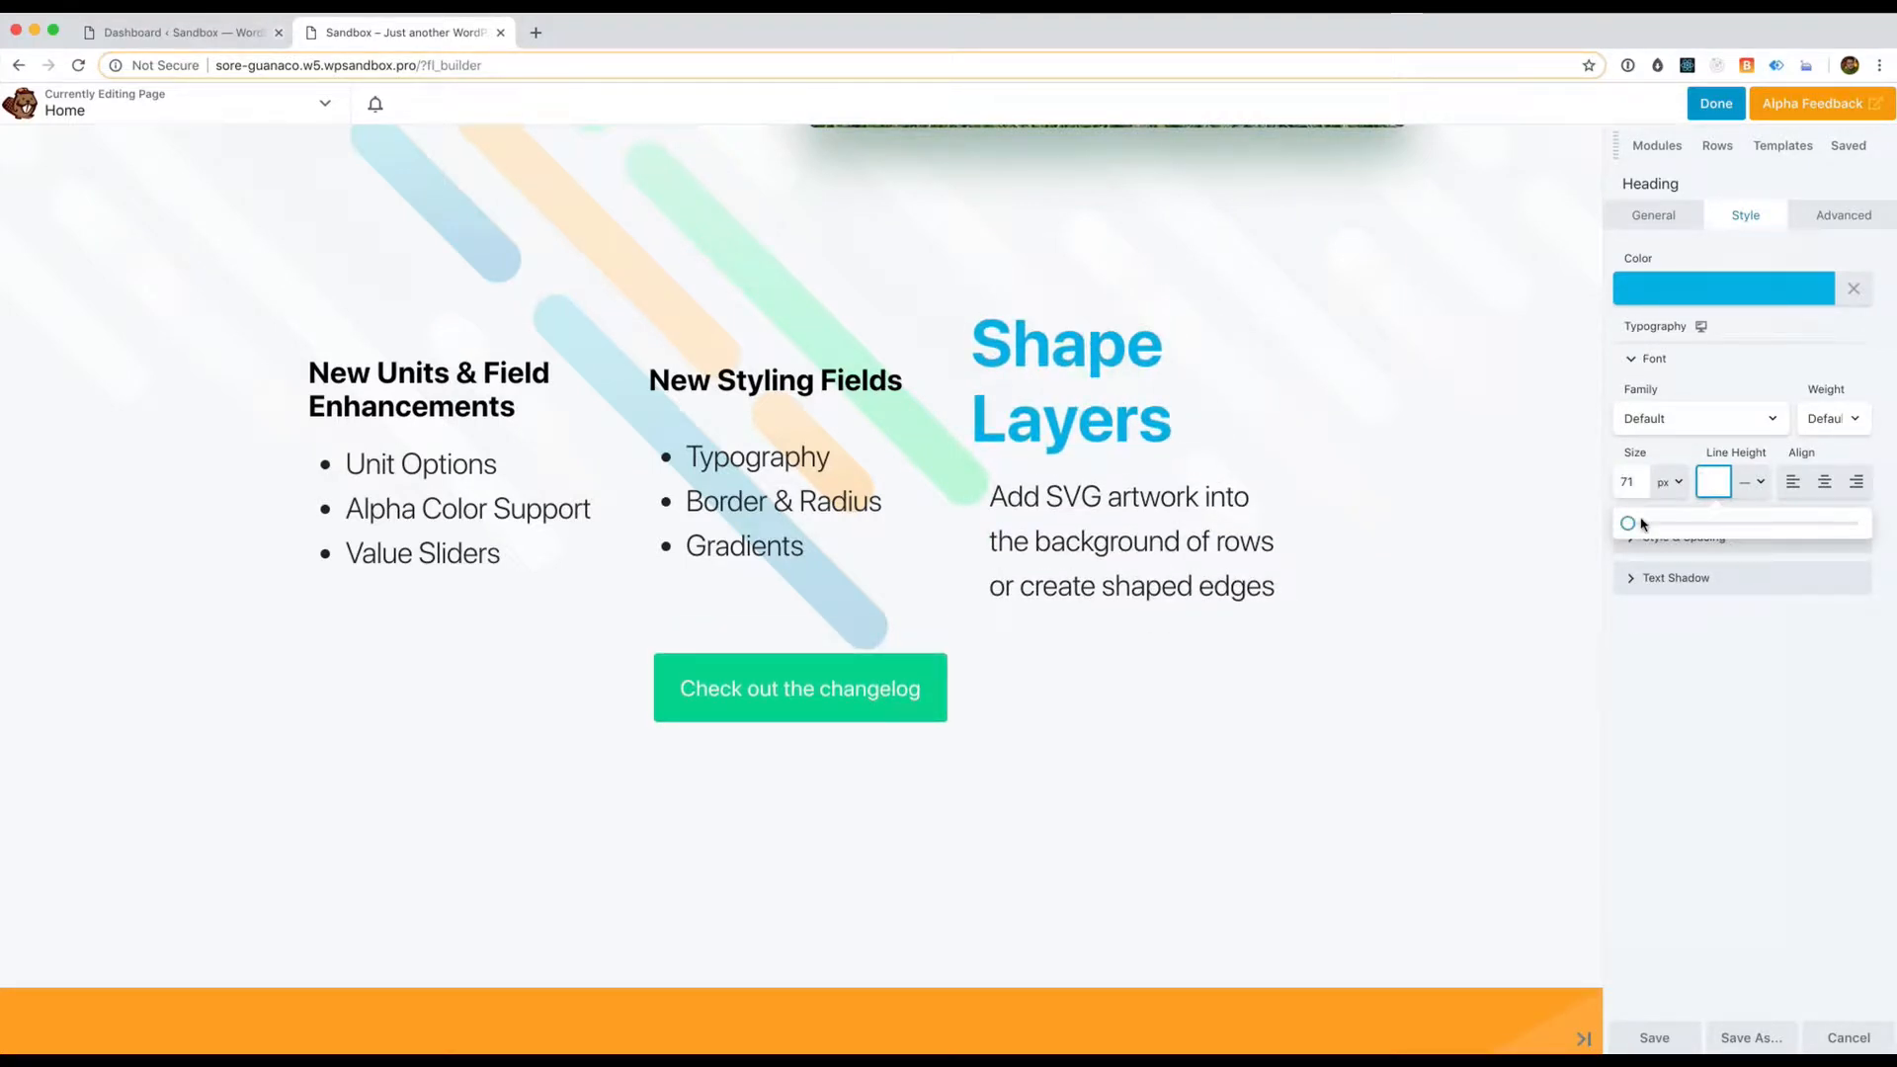
pyautogui.moveTo(1640, 523)
pyautogui.mouseDown()
pyautogui.moveTo(1729, 524)
pyautogui.moveTo(1657, 524)
pyautogui.mouseUp()
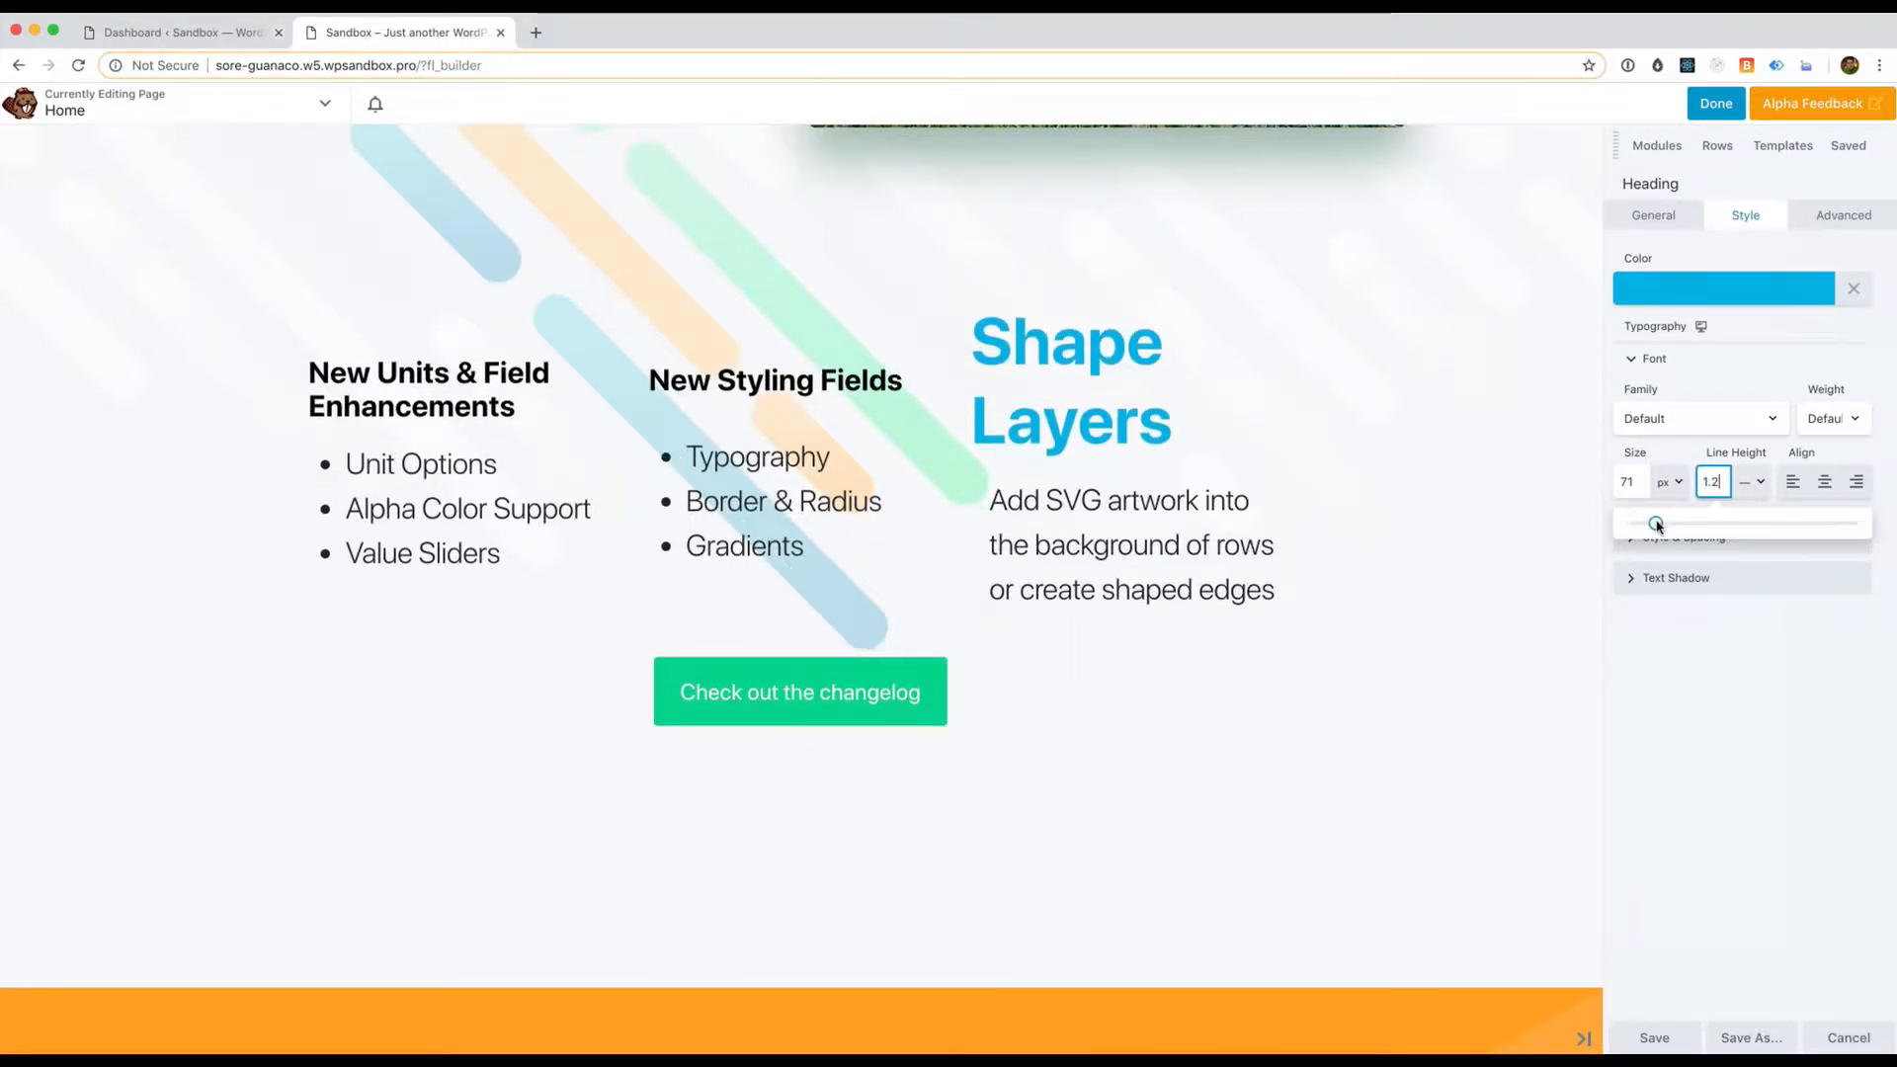
pyautogui.click(1825, 481)
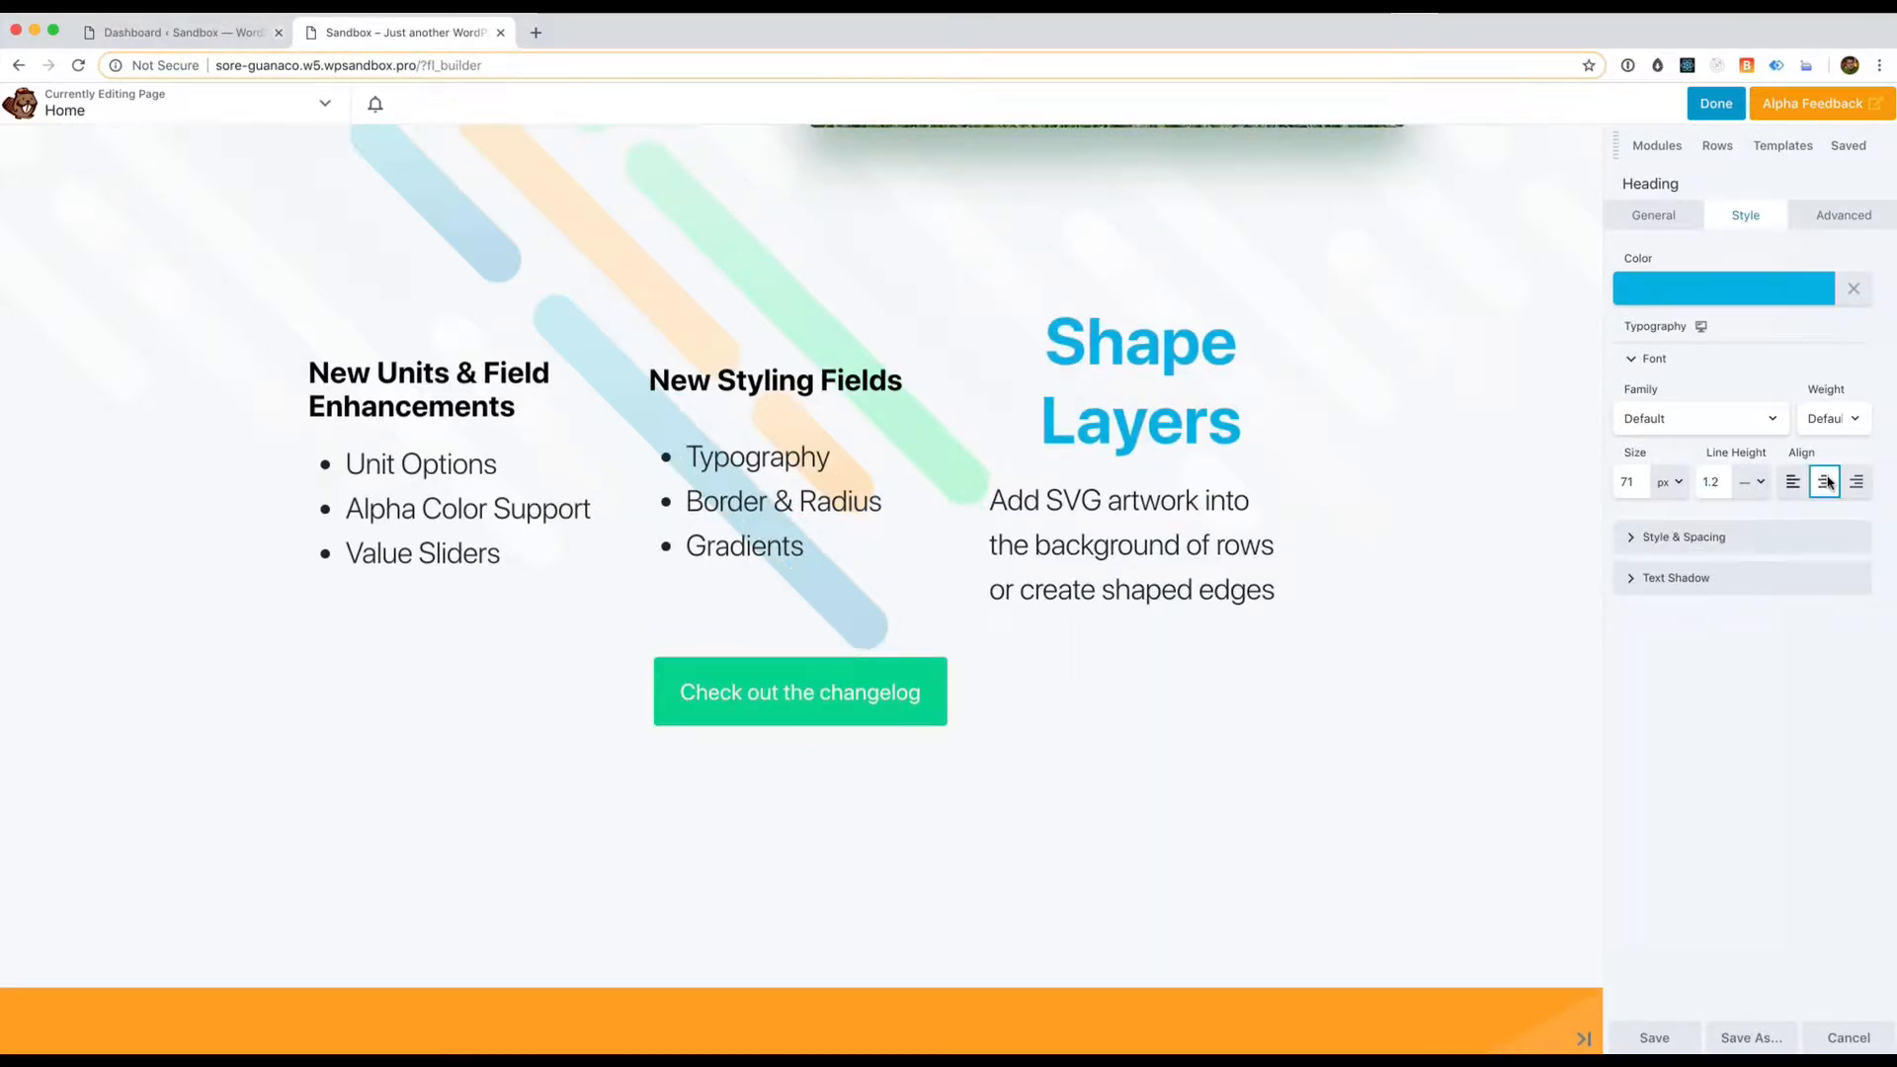
# Set the heading's letter spacing to 4.7 px and transform its text to uppercase
pyautogui.click(1640, 535)
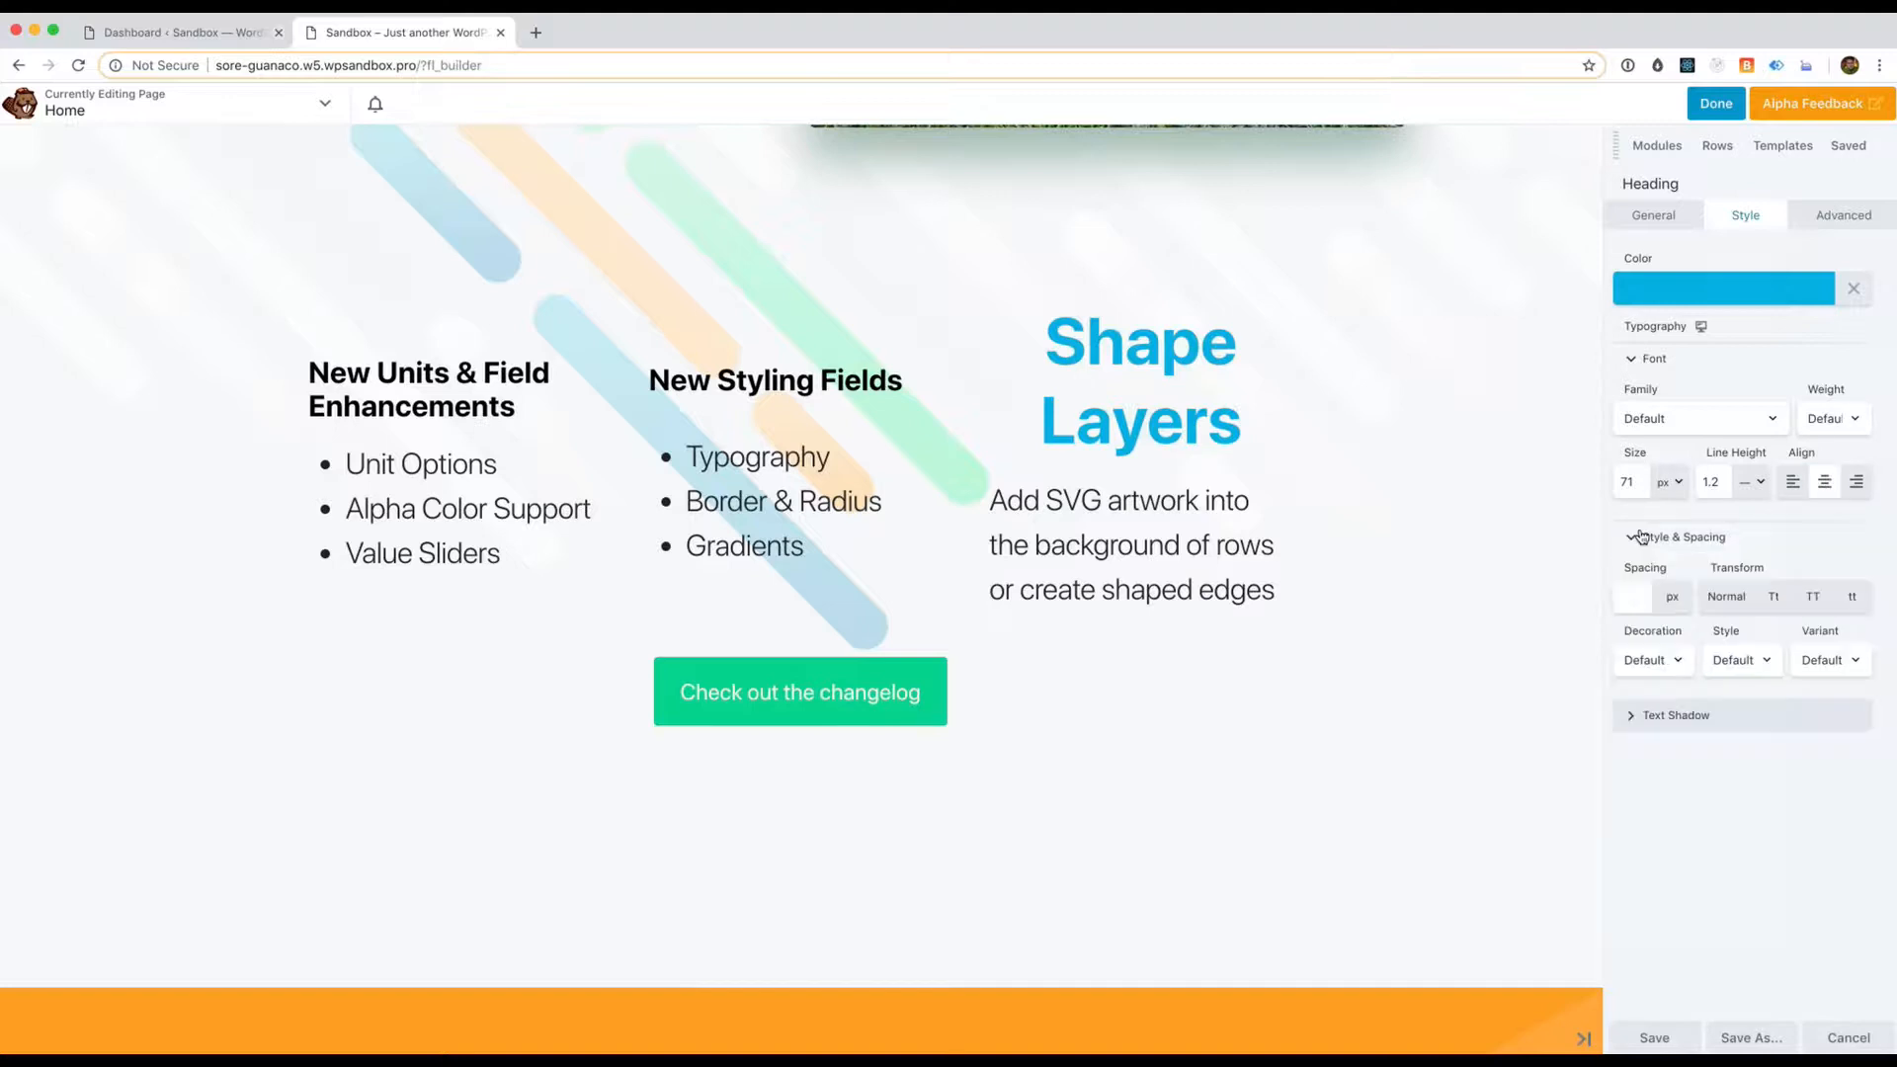
pyautogui.click(1663, 719)
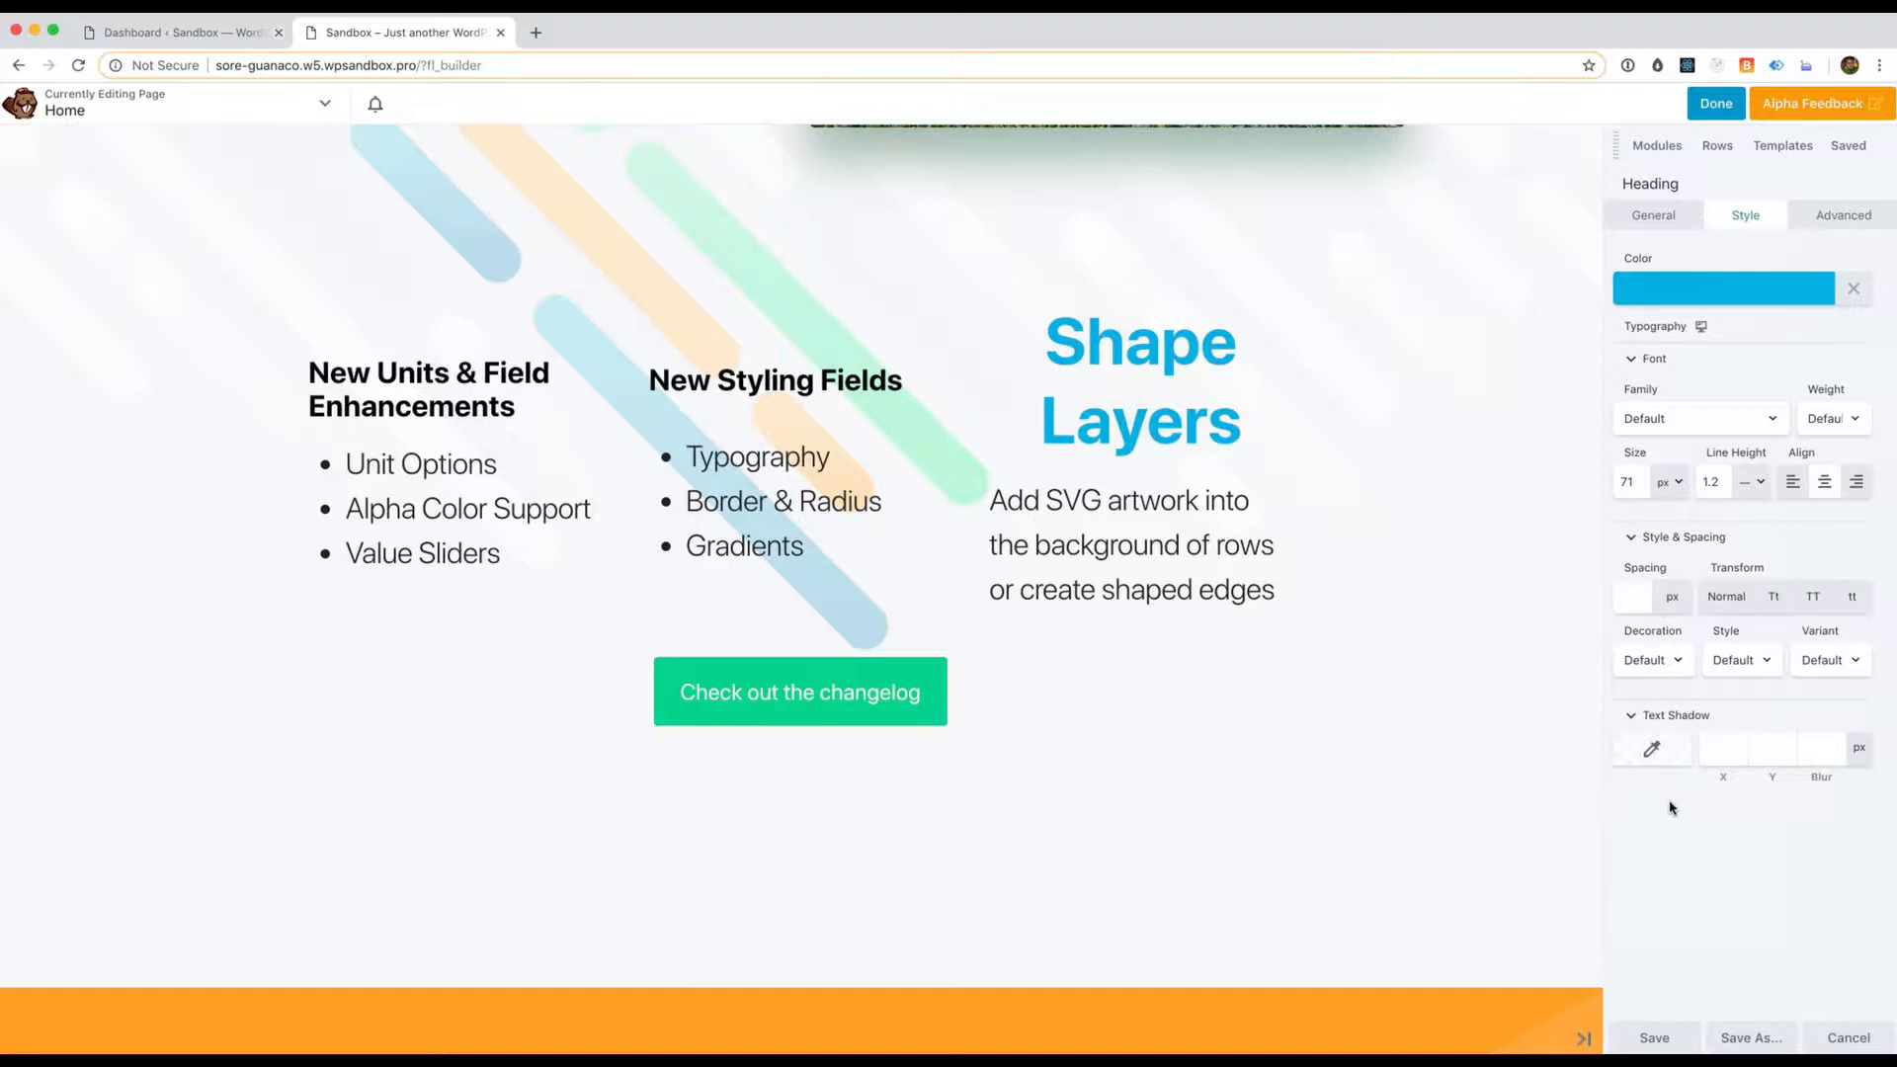
pyautogui.click(1633, 591)
pyautogui.moveTo(1747, 641); pyautogui.dragTo(1868, 637)
pyautogui.click(1813, 596)
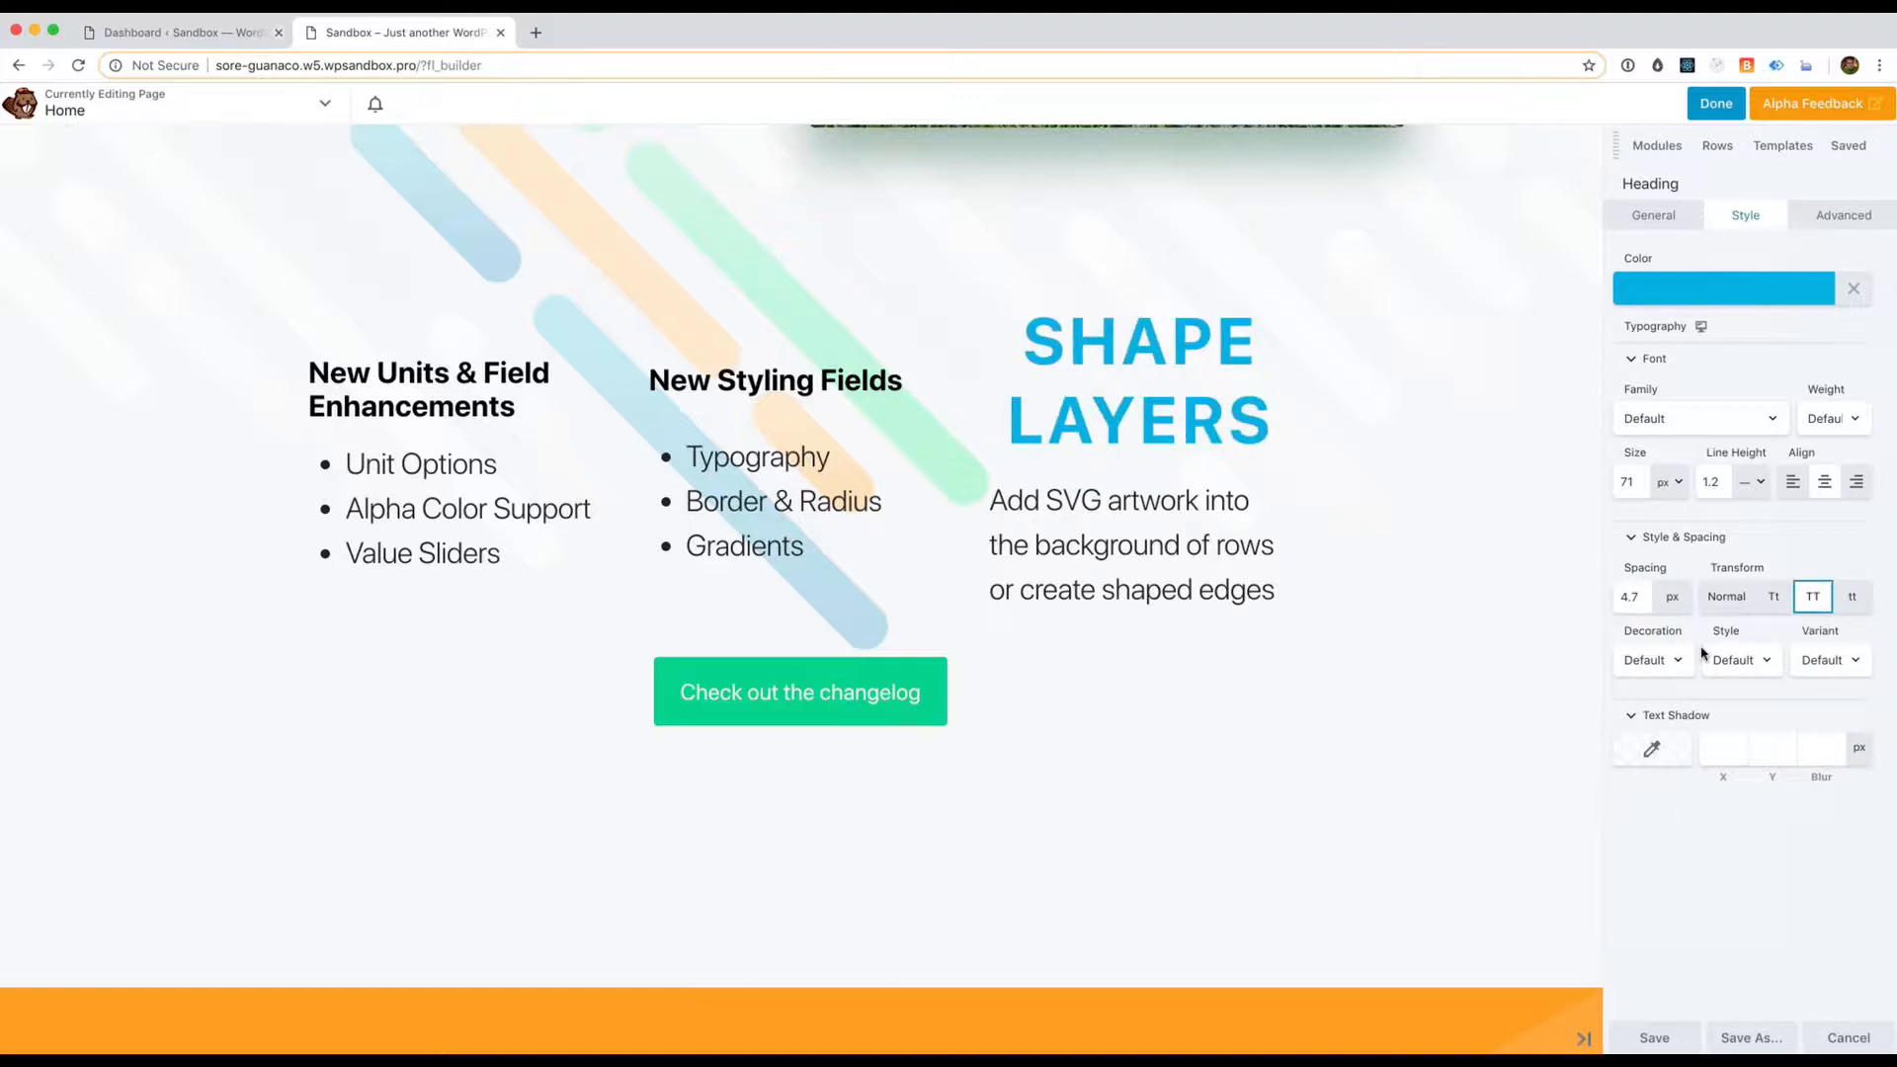
# Examine the available decoration, style and variant choices for the heading's typography
pyautogui.click(1676, 662)
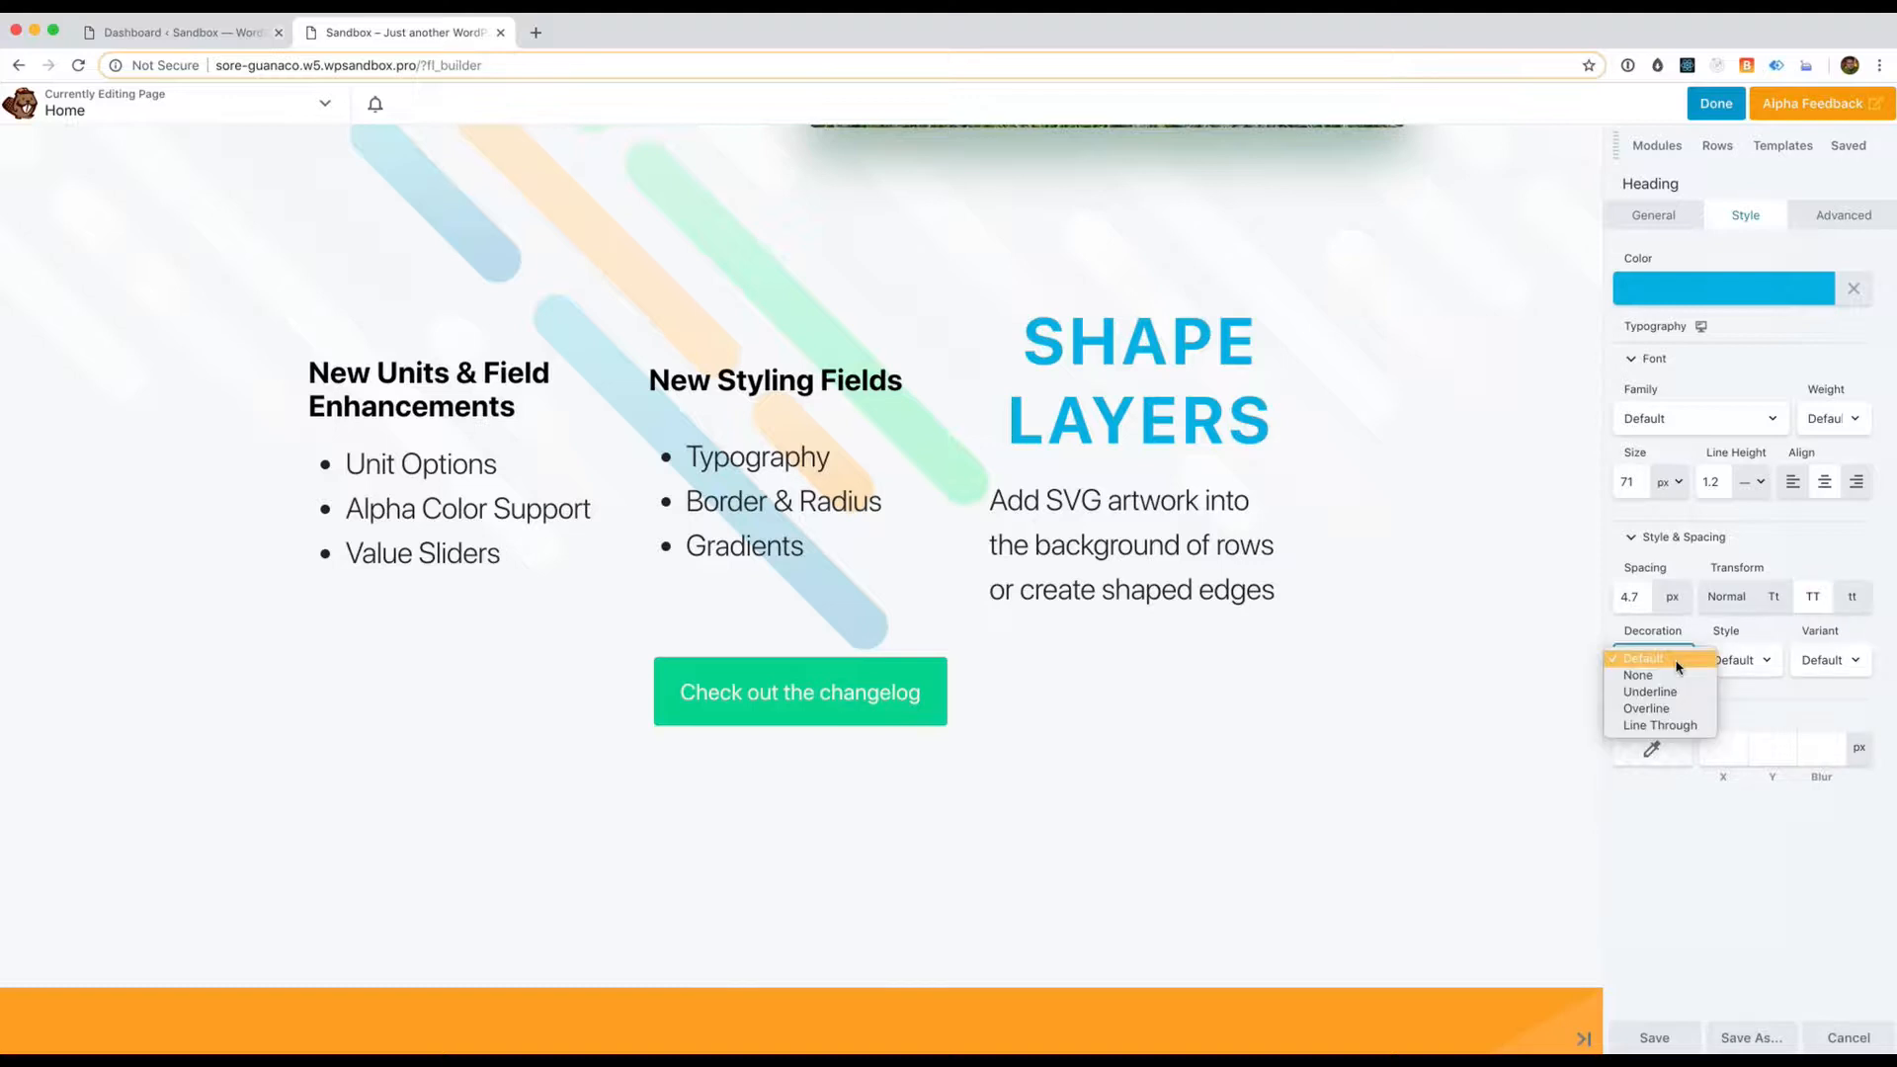
pyautogui.click(1768, 662)
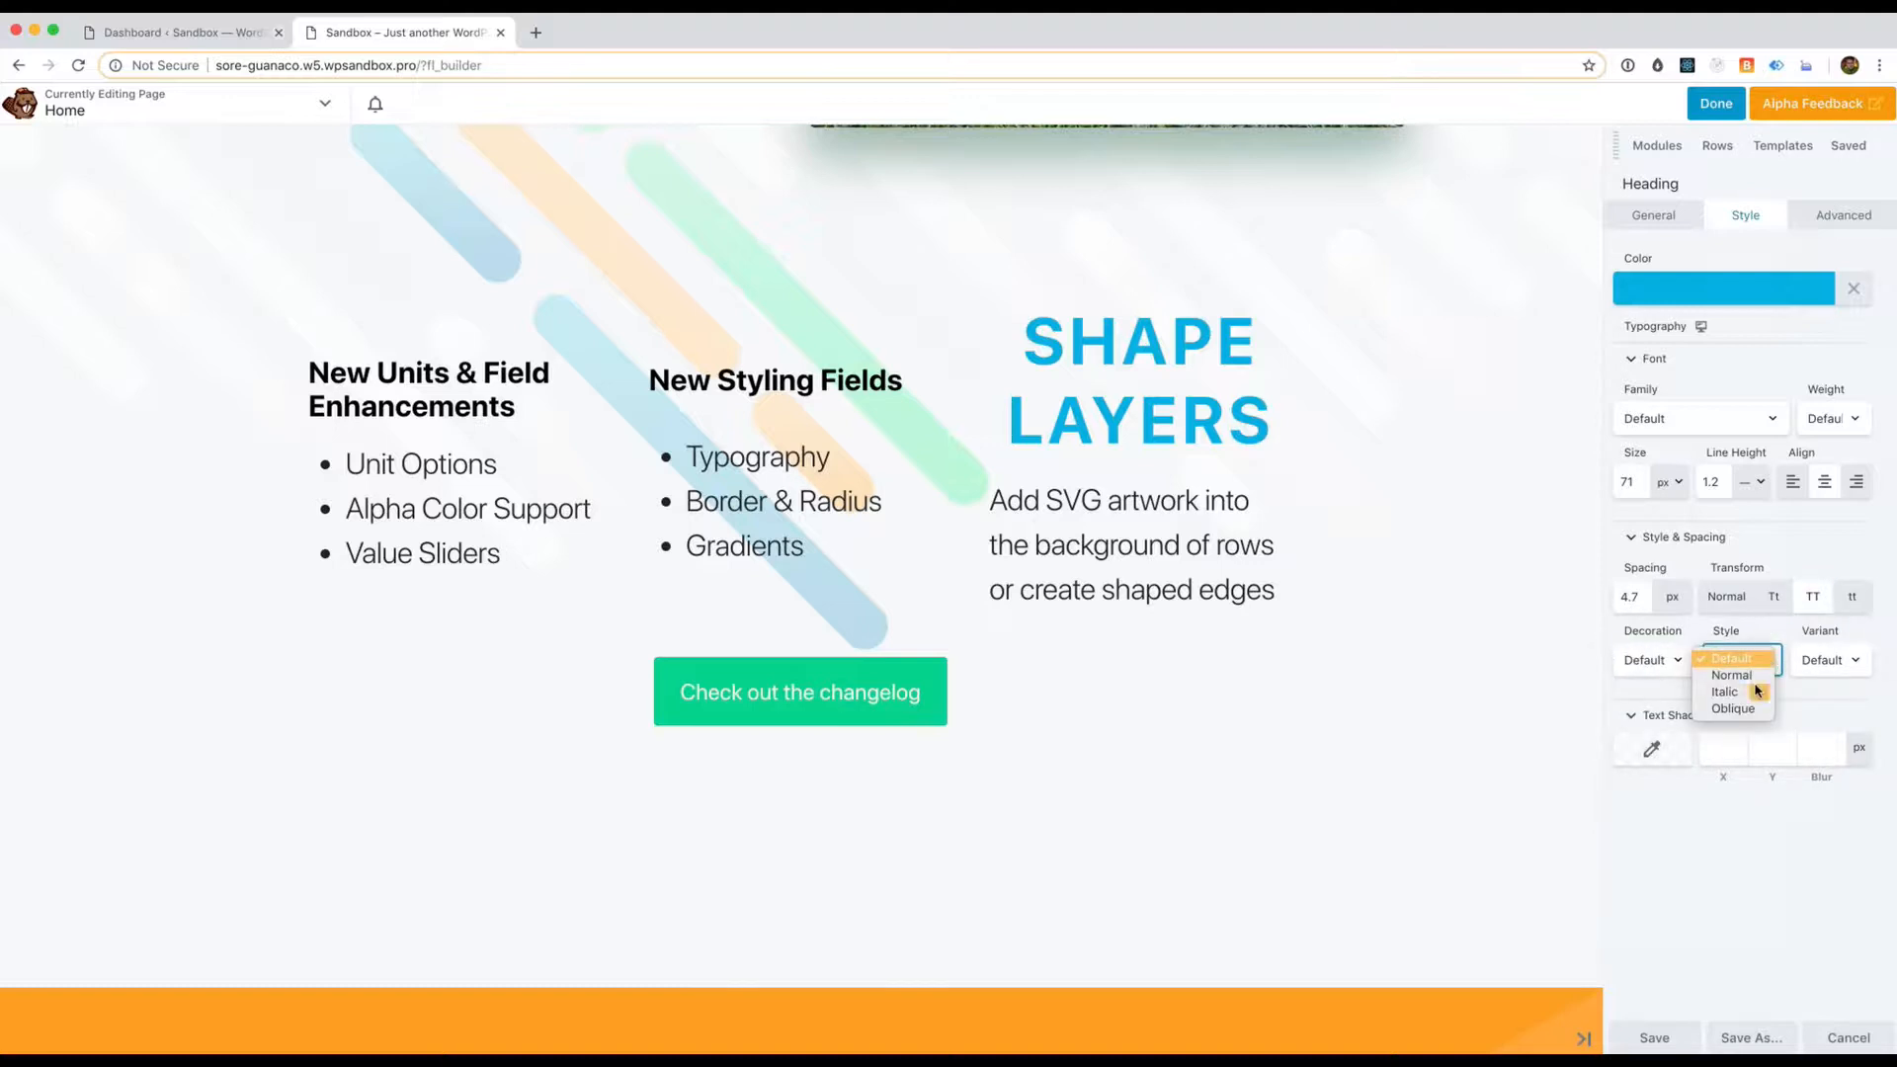
pyautogui.click(1841, 662)
pyautogui.click(1842, 662)
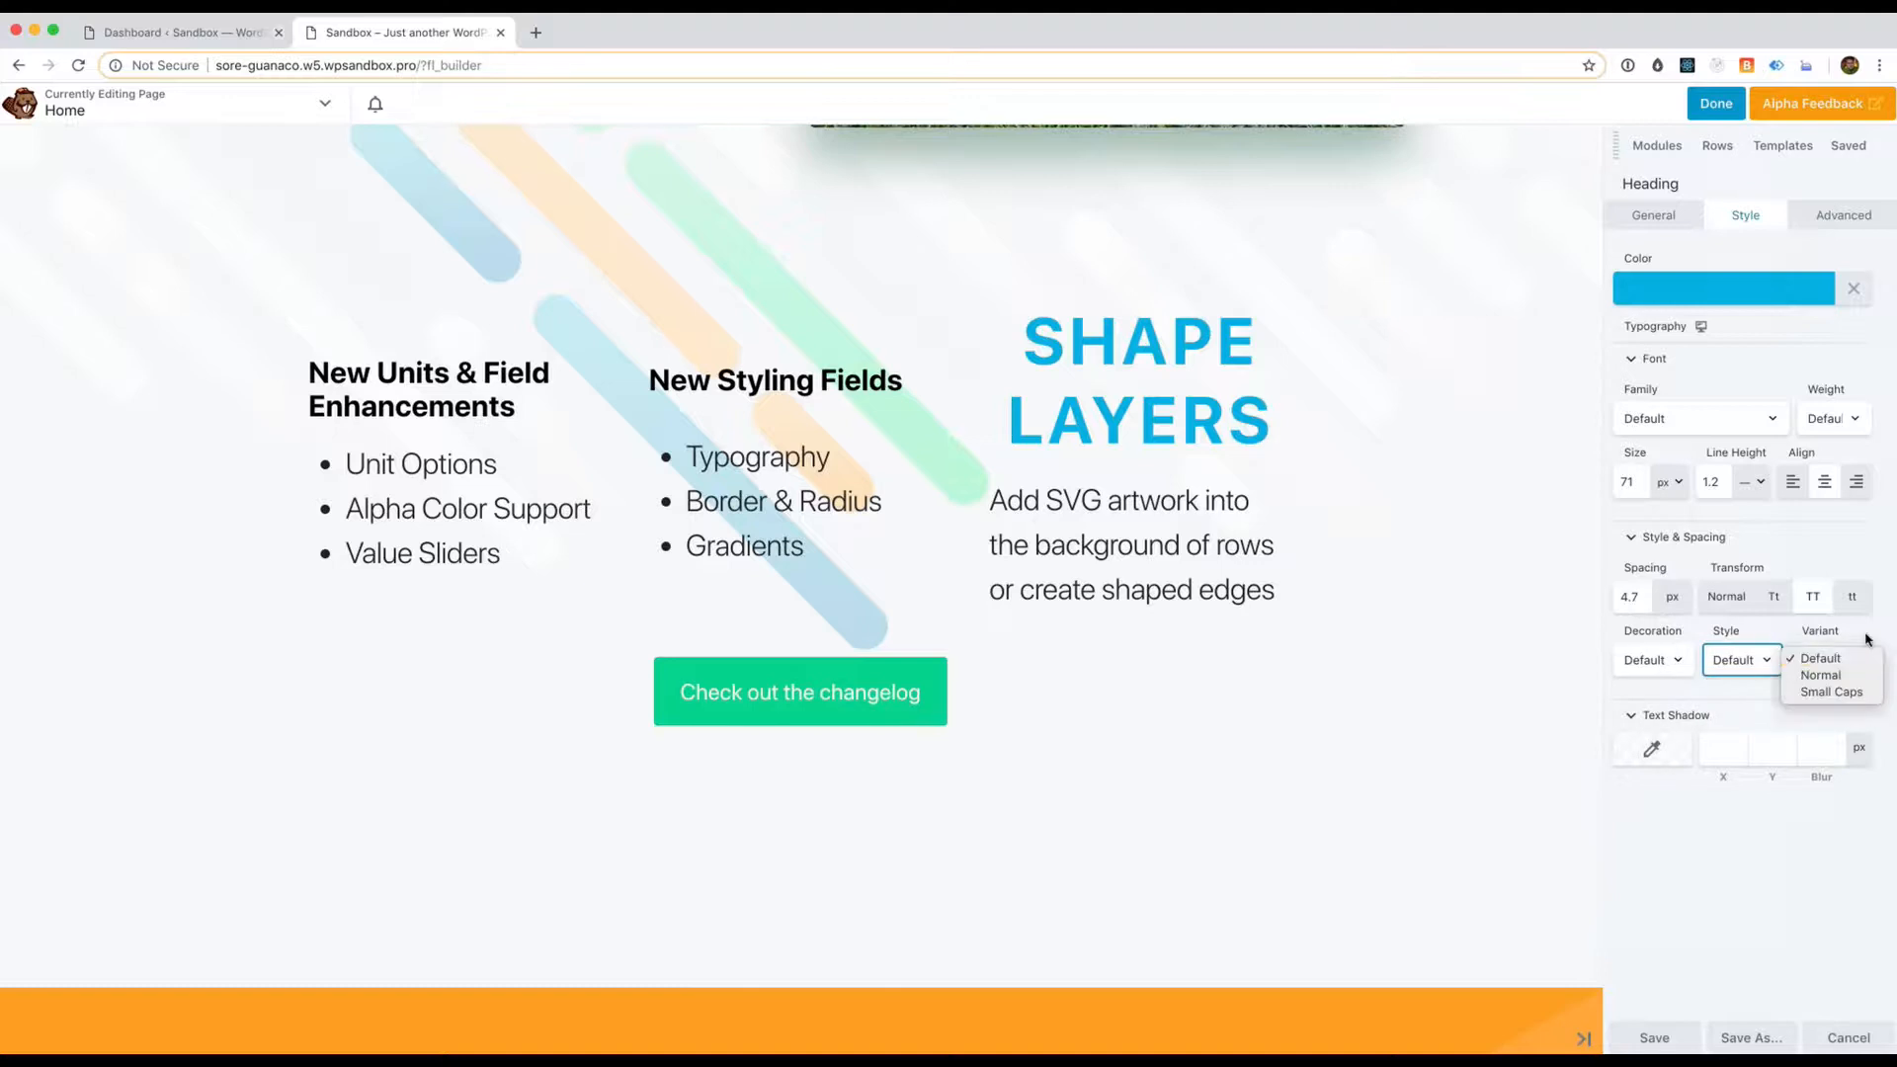
pyautogui.click(1867, 639)
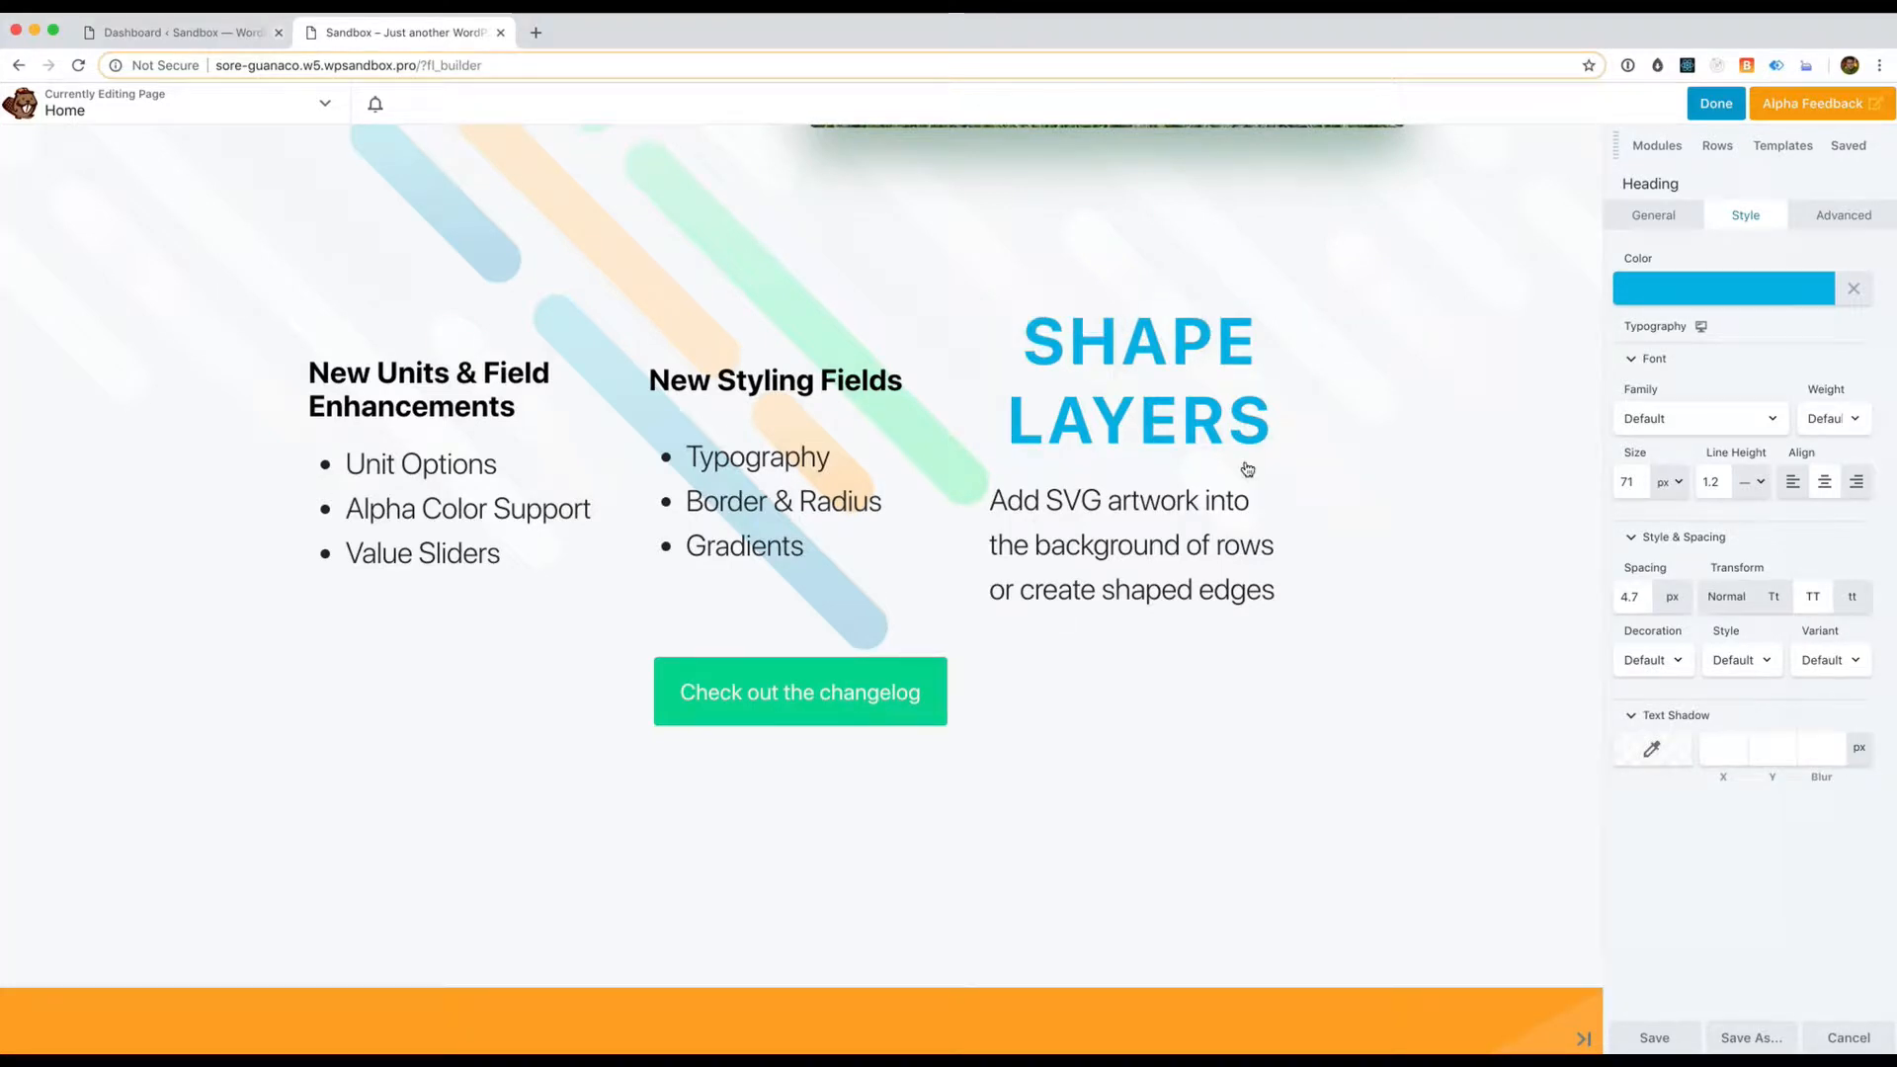
# Give the heading a purple text shadow with a 21 px blur
pyautogui.click(1668, 755)
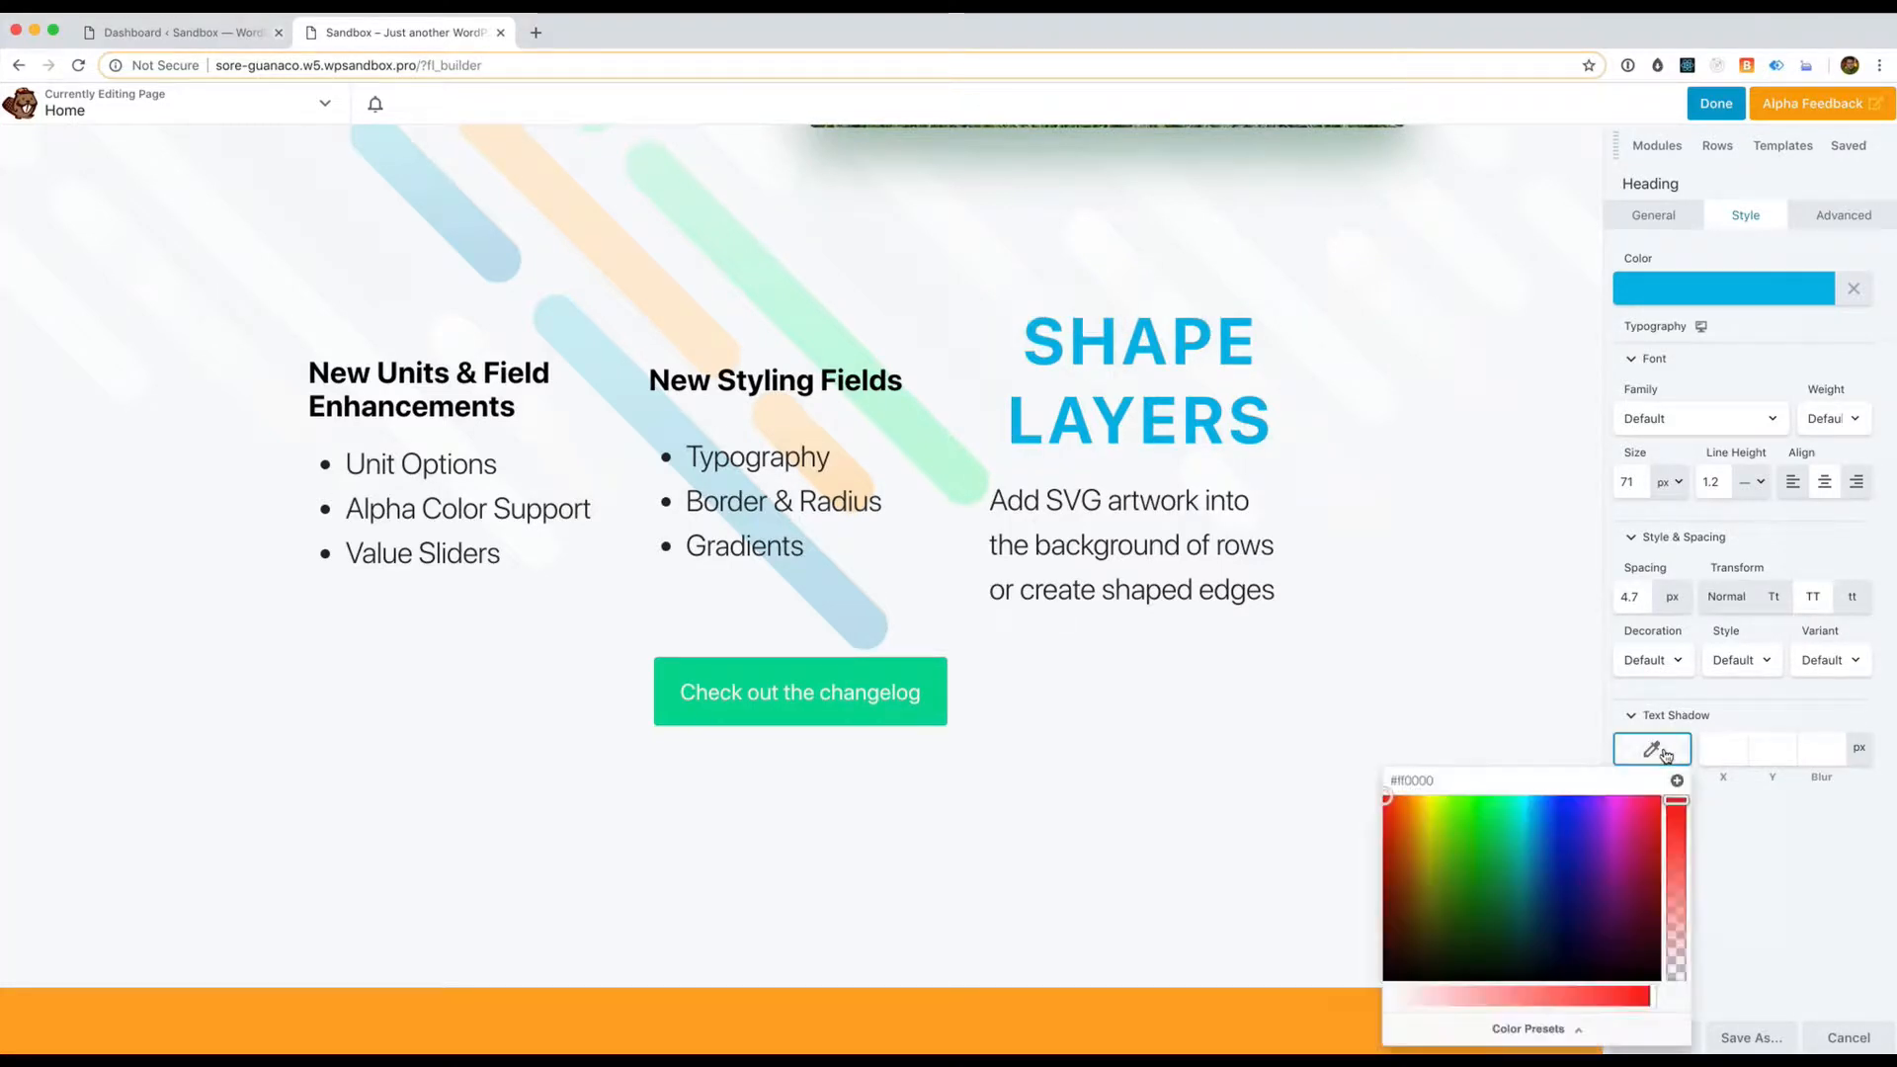
pyautogui.click(1532, 816)
pyautogui.click(1587, 796)
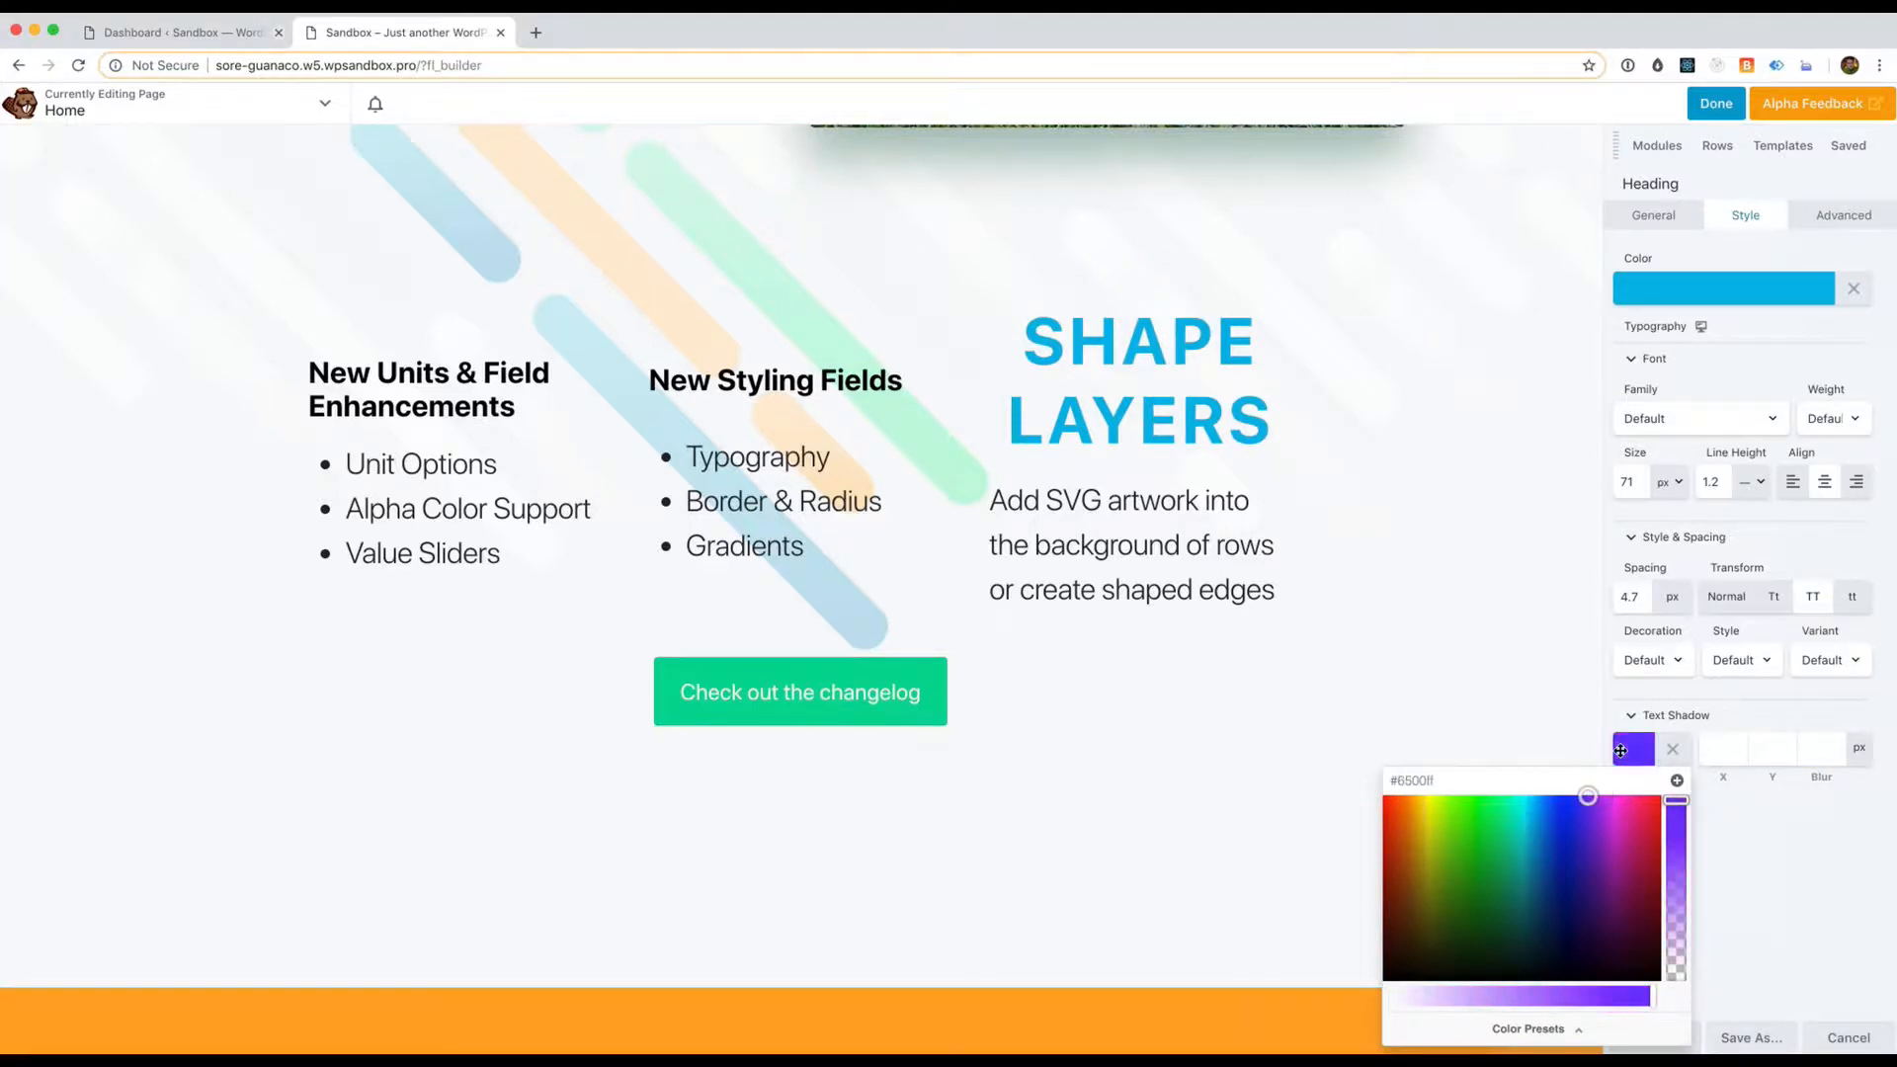
pyautogui.moveTo(1620, 751); pyautogui.dragTo(1620, 750)
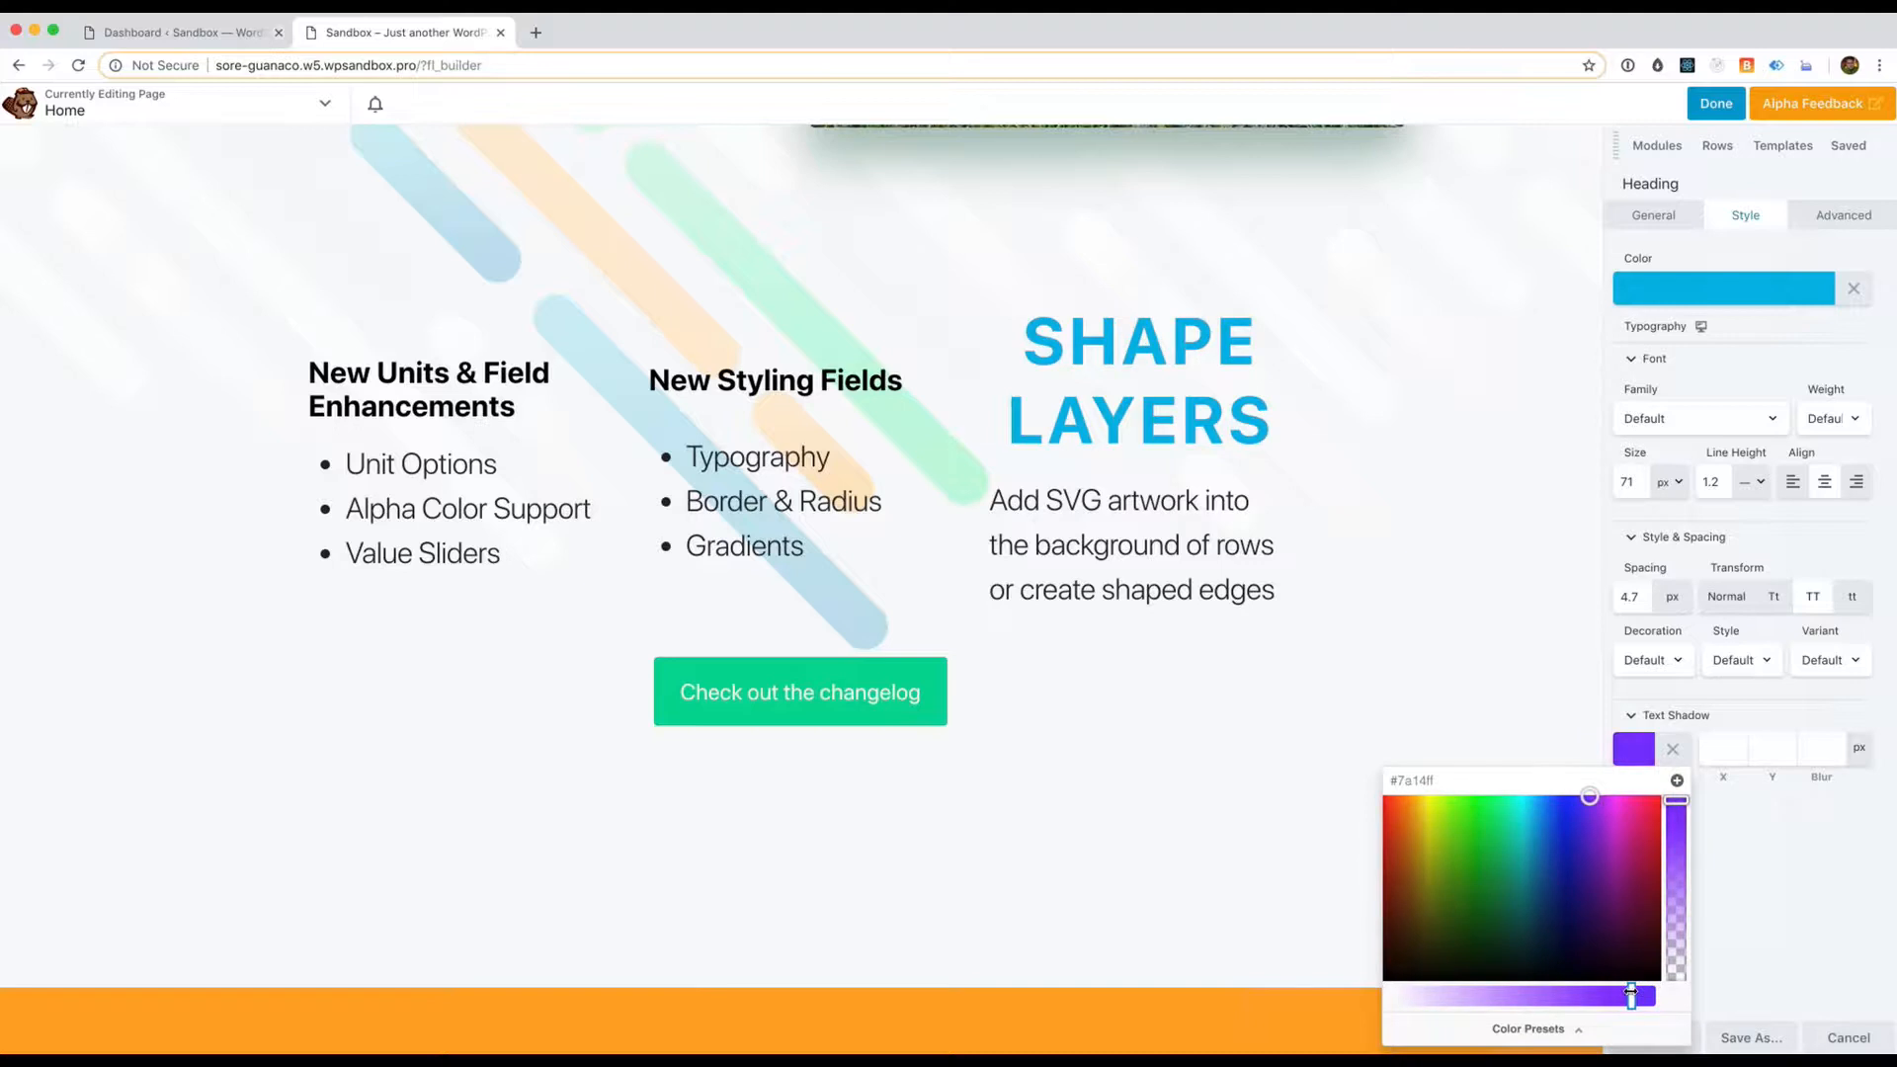
pyautogui.click(1743, 766)
pyautogui.click(1800, 748)
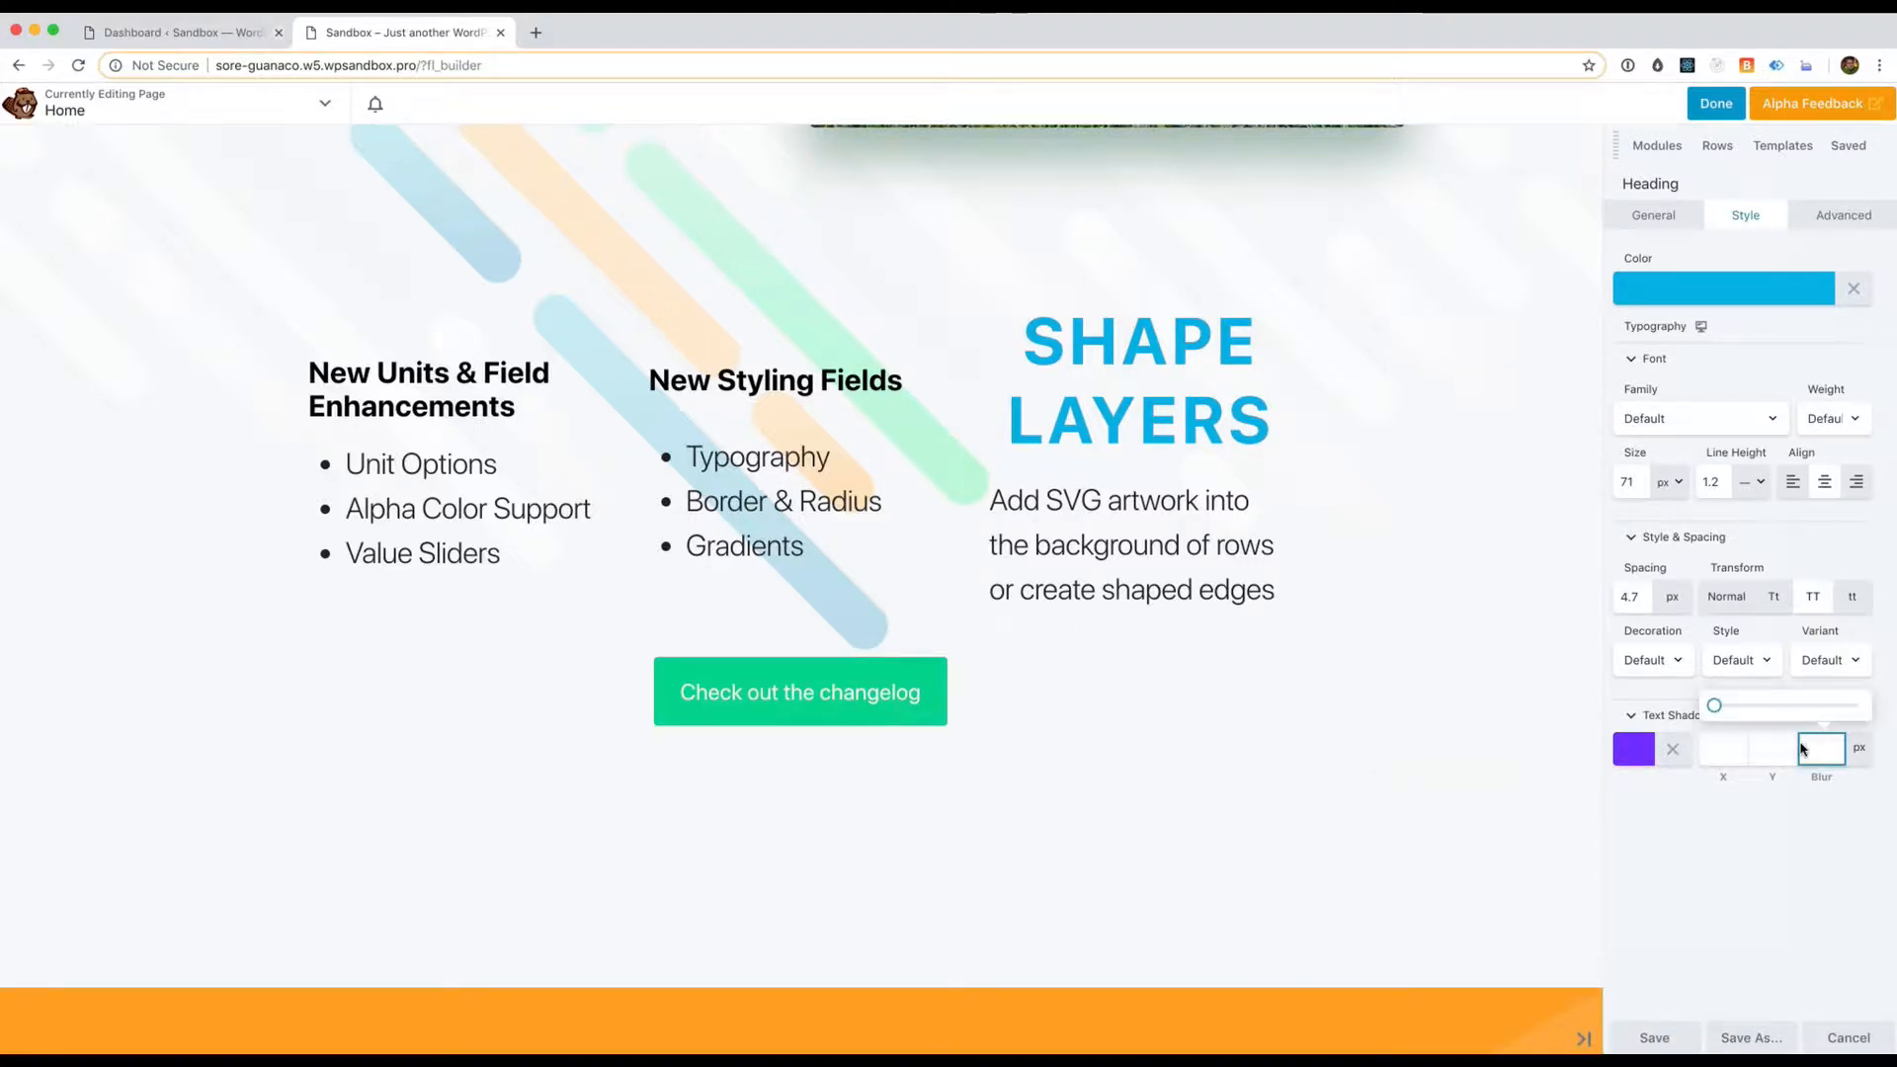
pyautogui.write('38')
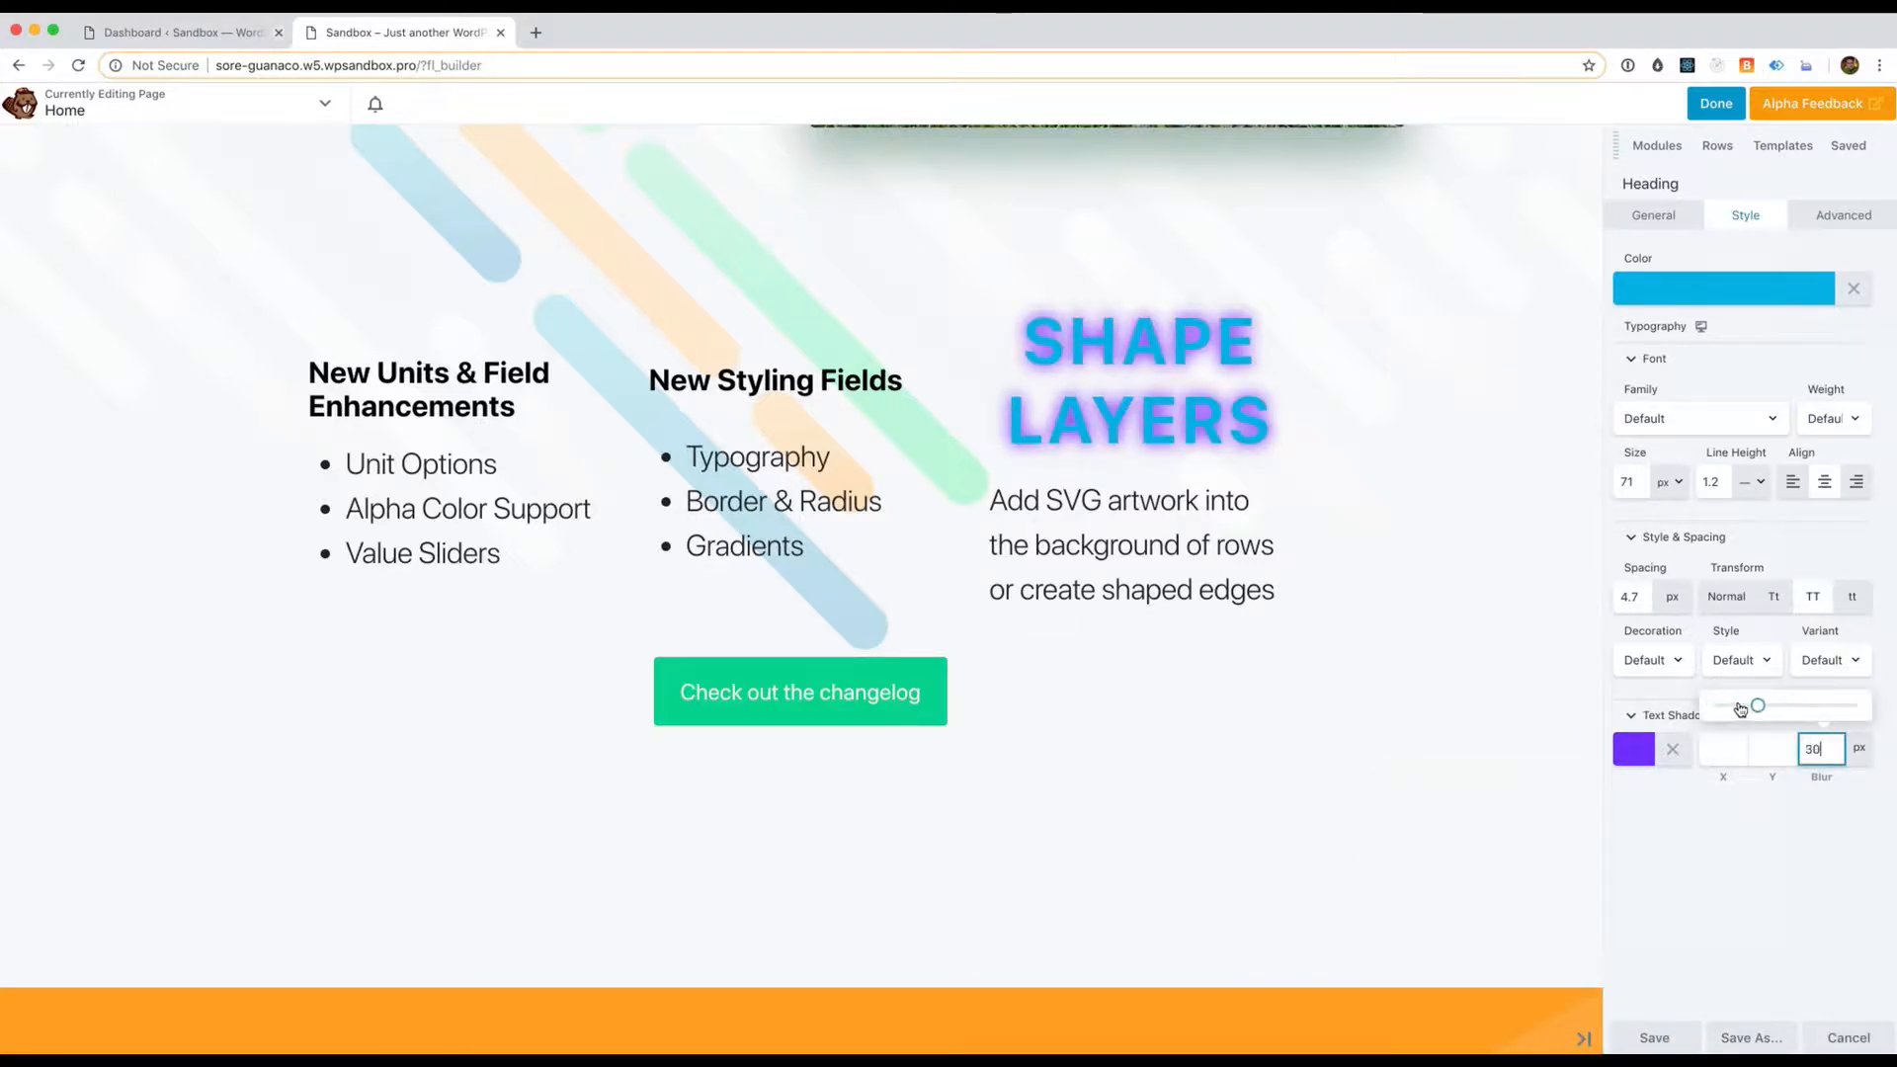
pyautogui.moveTo(1755, 706); pyautogui.dragTo(1745, 707)
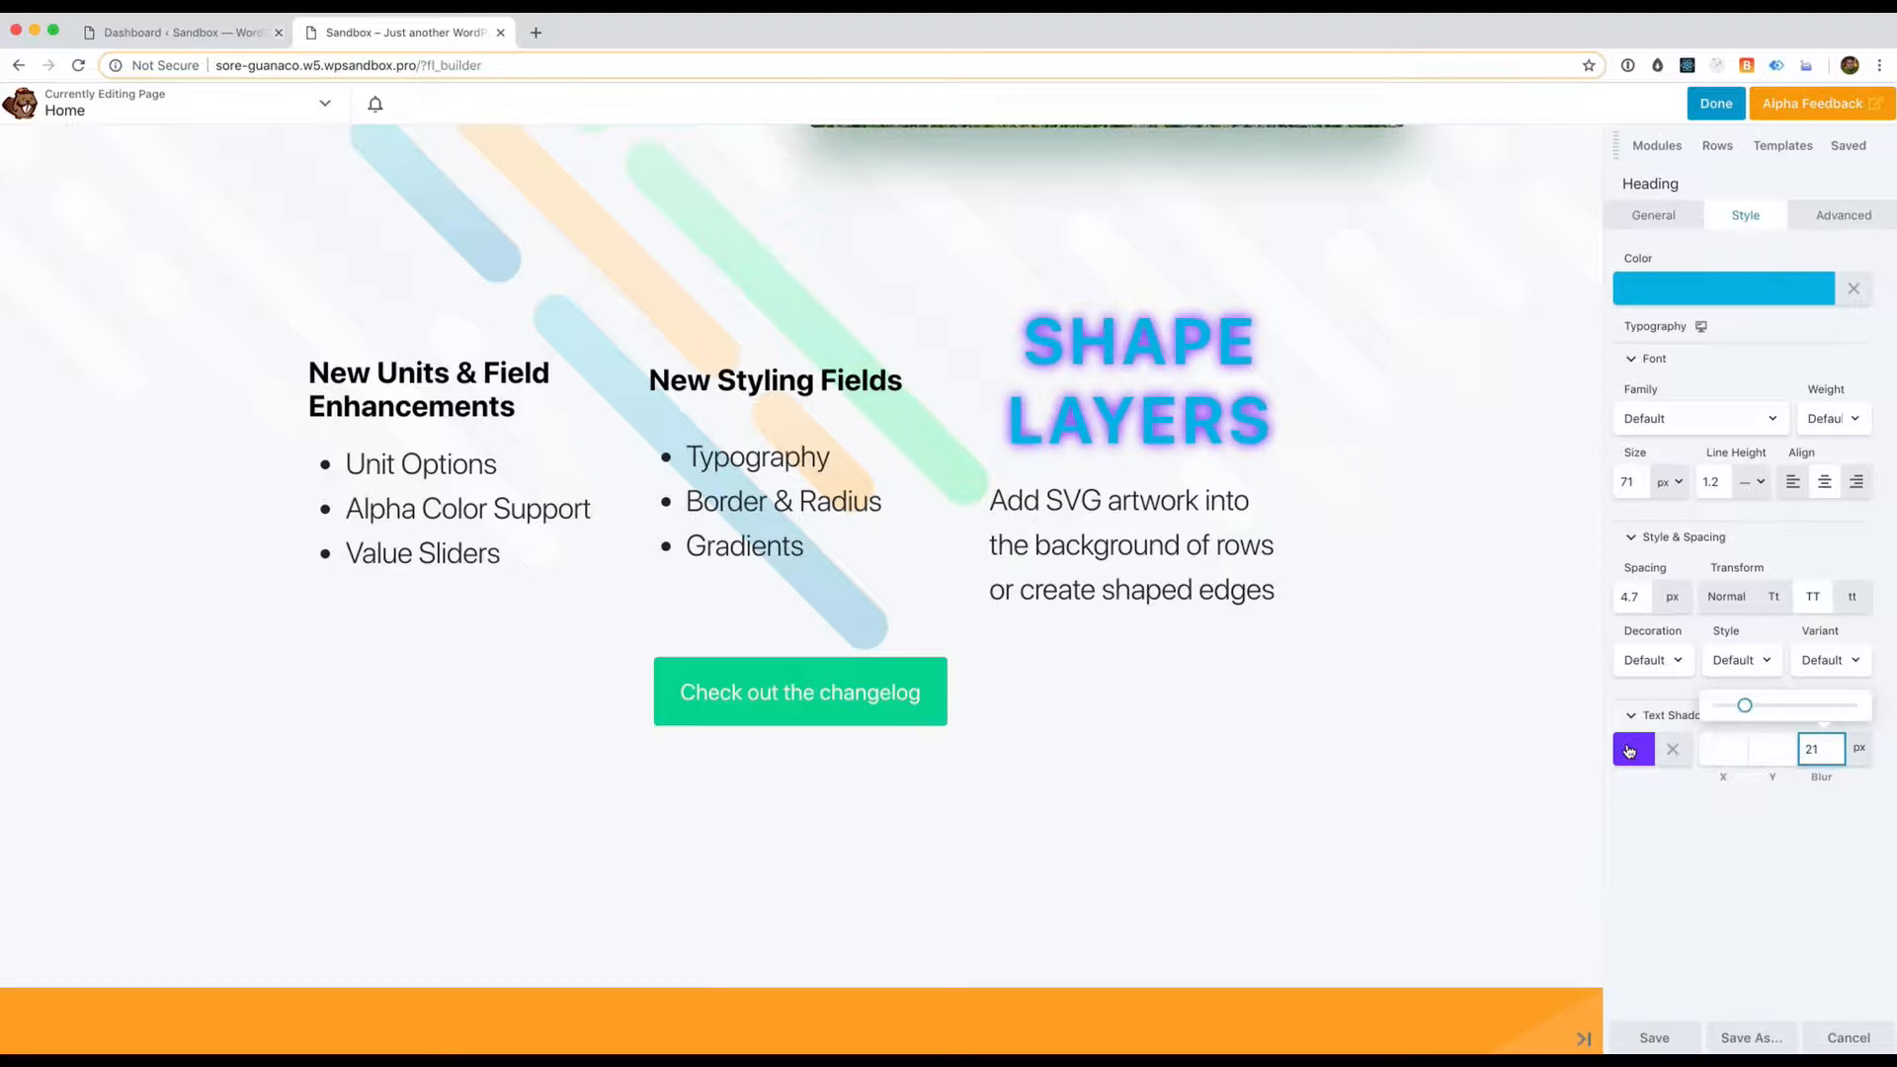
# Darken the text shadow to a deep purple and set its Y offset to 14 px
pyautogui.click(1628, 748)
pyautogui.moveTo(1554, 839); pyautogui.dragTo(1559, 913)
pyautogui.click(1775, 793)
pyautogui.click(1771, 759)
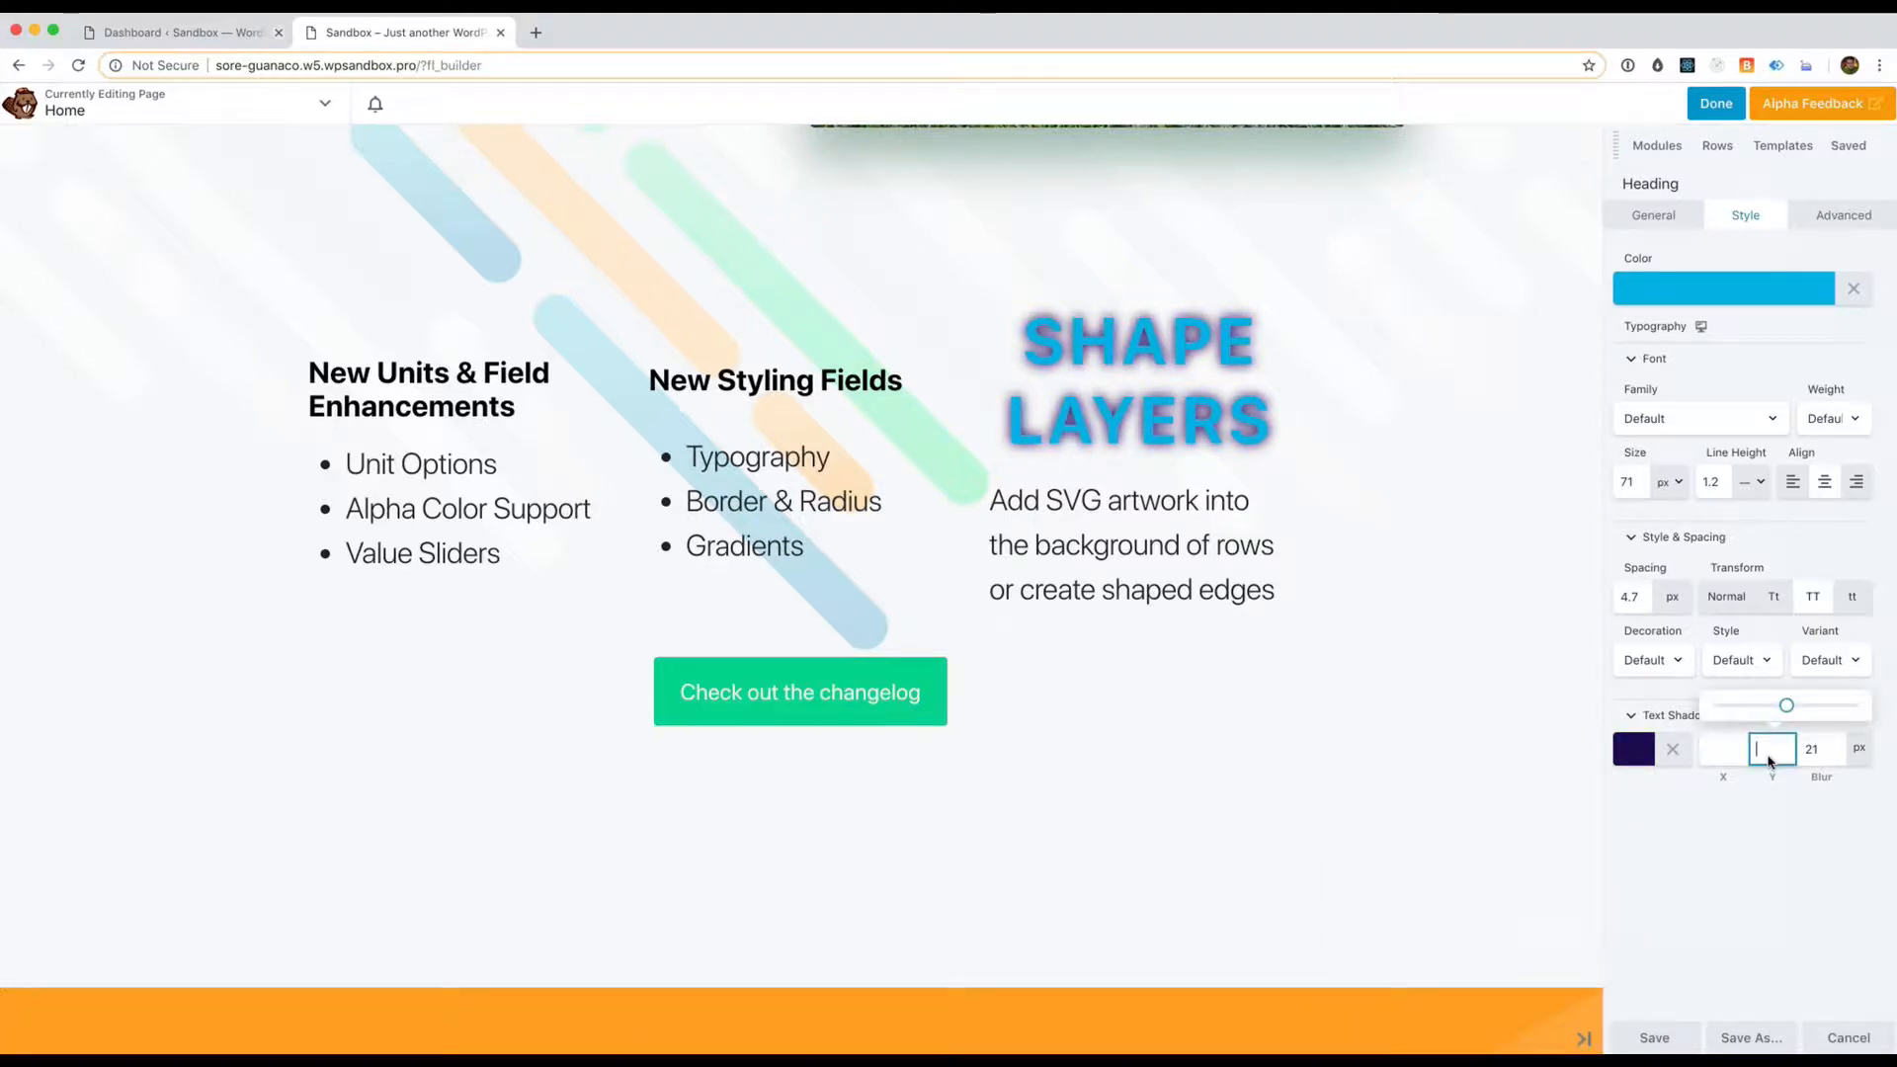
pyautogui.moveTo(1808, 707); pyautogui.dragTo(1797, 706)
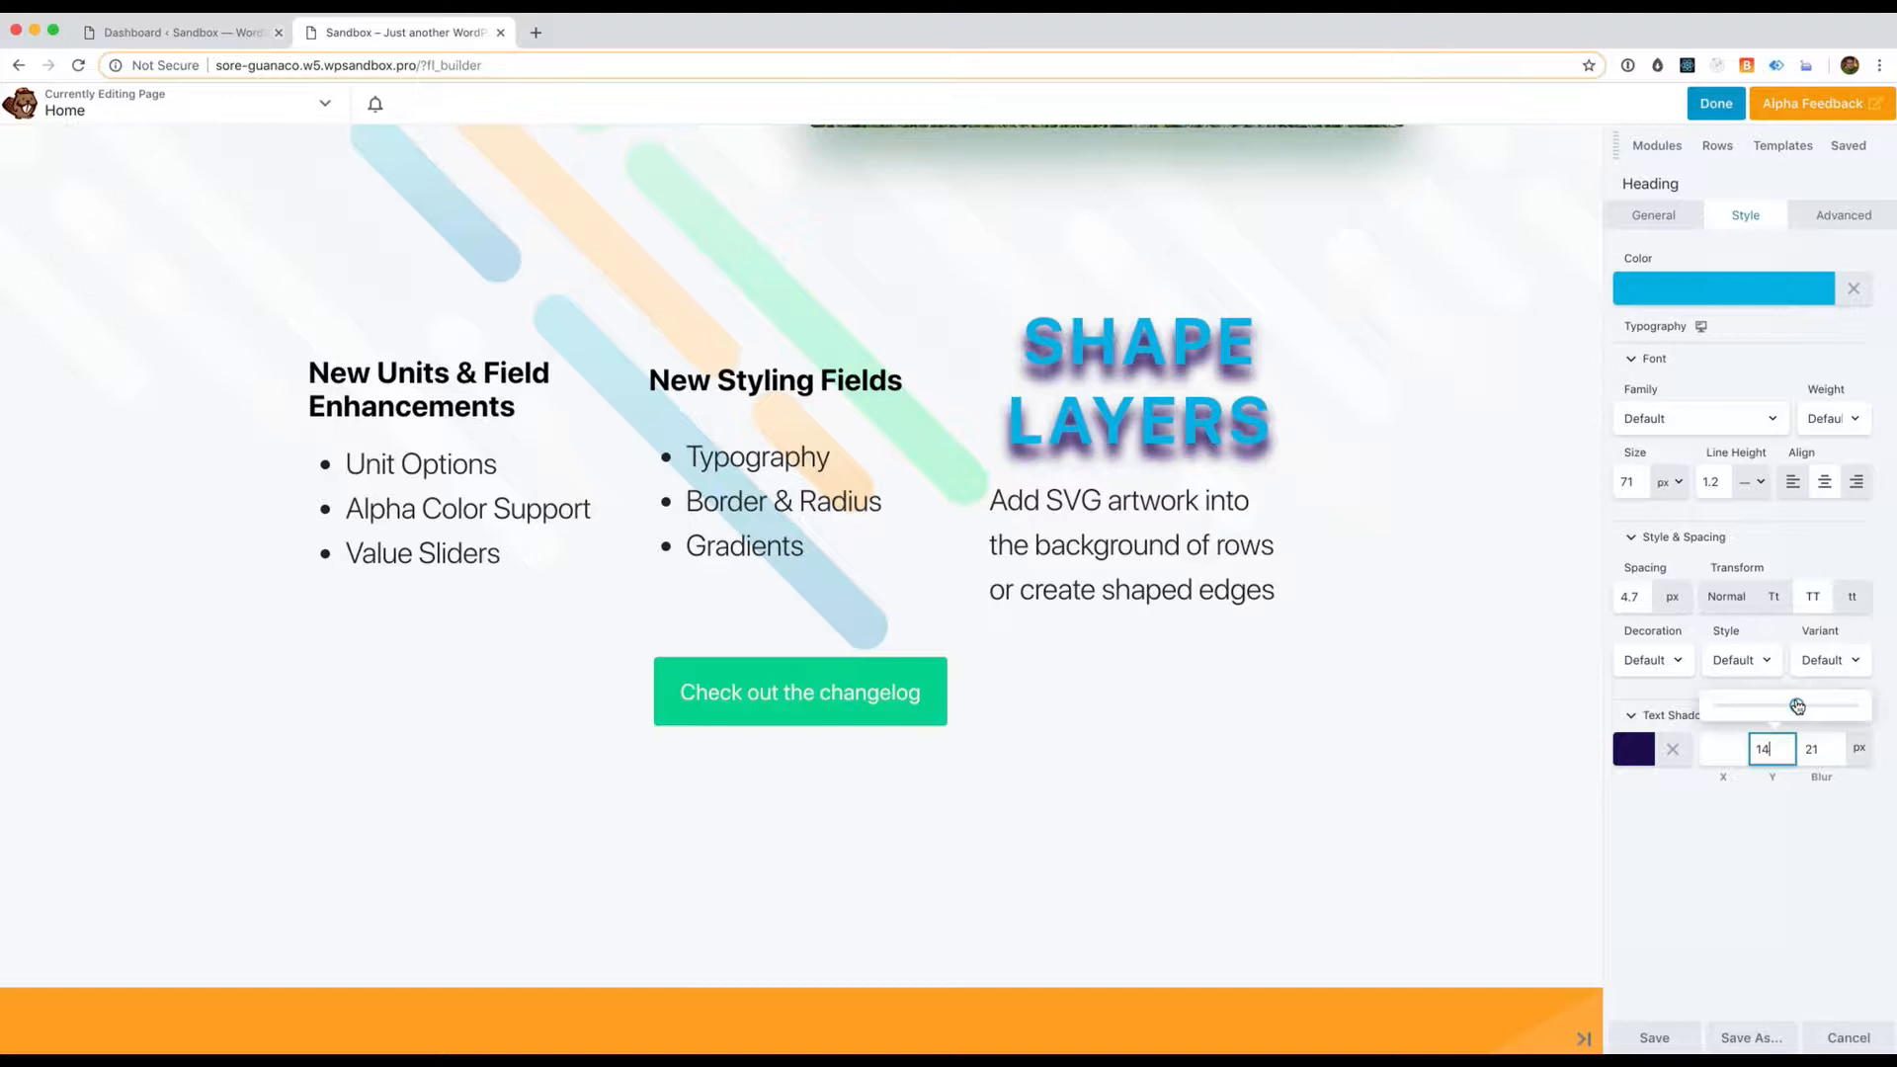
pyautogui.click(1752, 873)
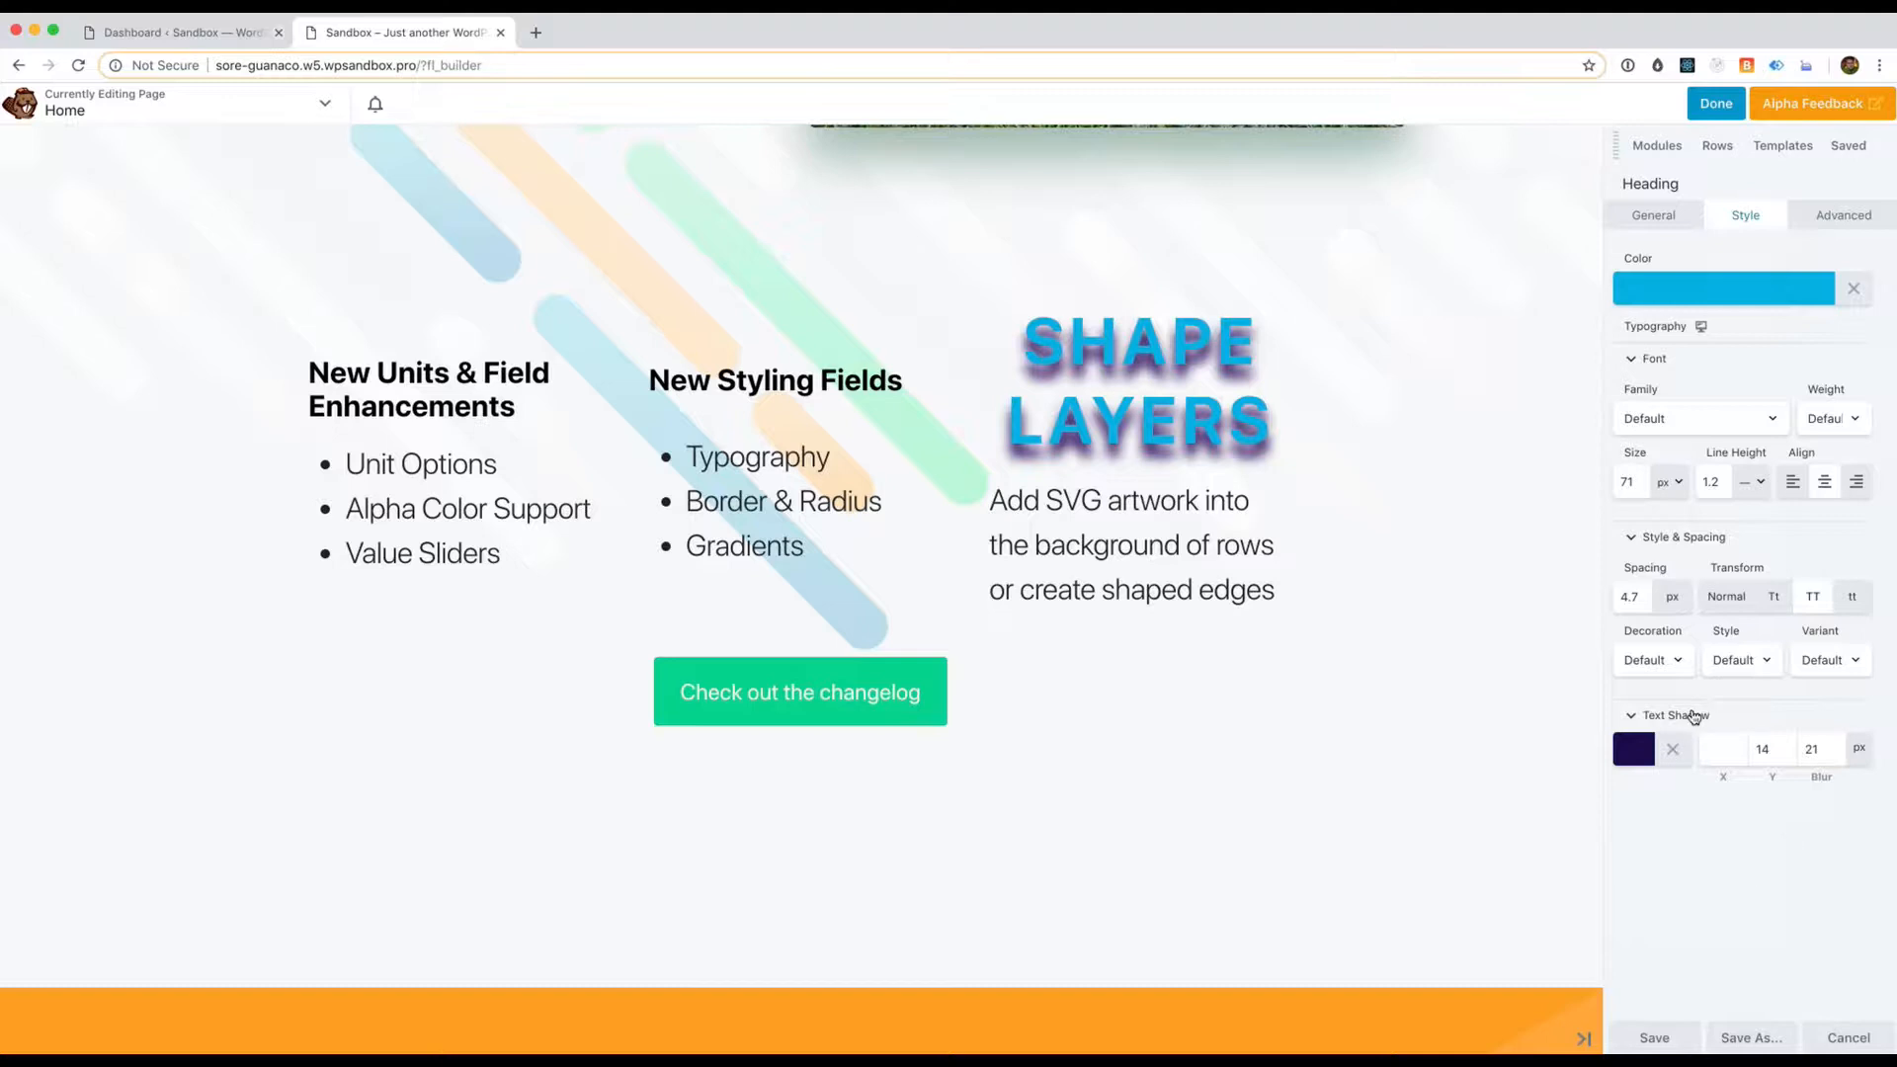
# Collapse the heading's Text Shadow, Style & Spacing and Font typography groups
pyautogui.click(1694, 715)
pyautogui.click(1693, 544)
pyautogui.click(1692, 358)
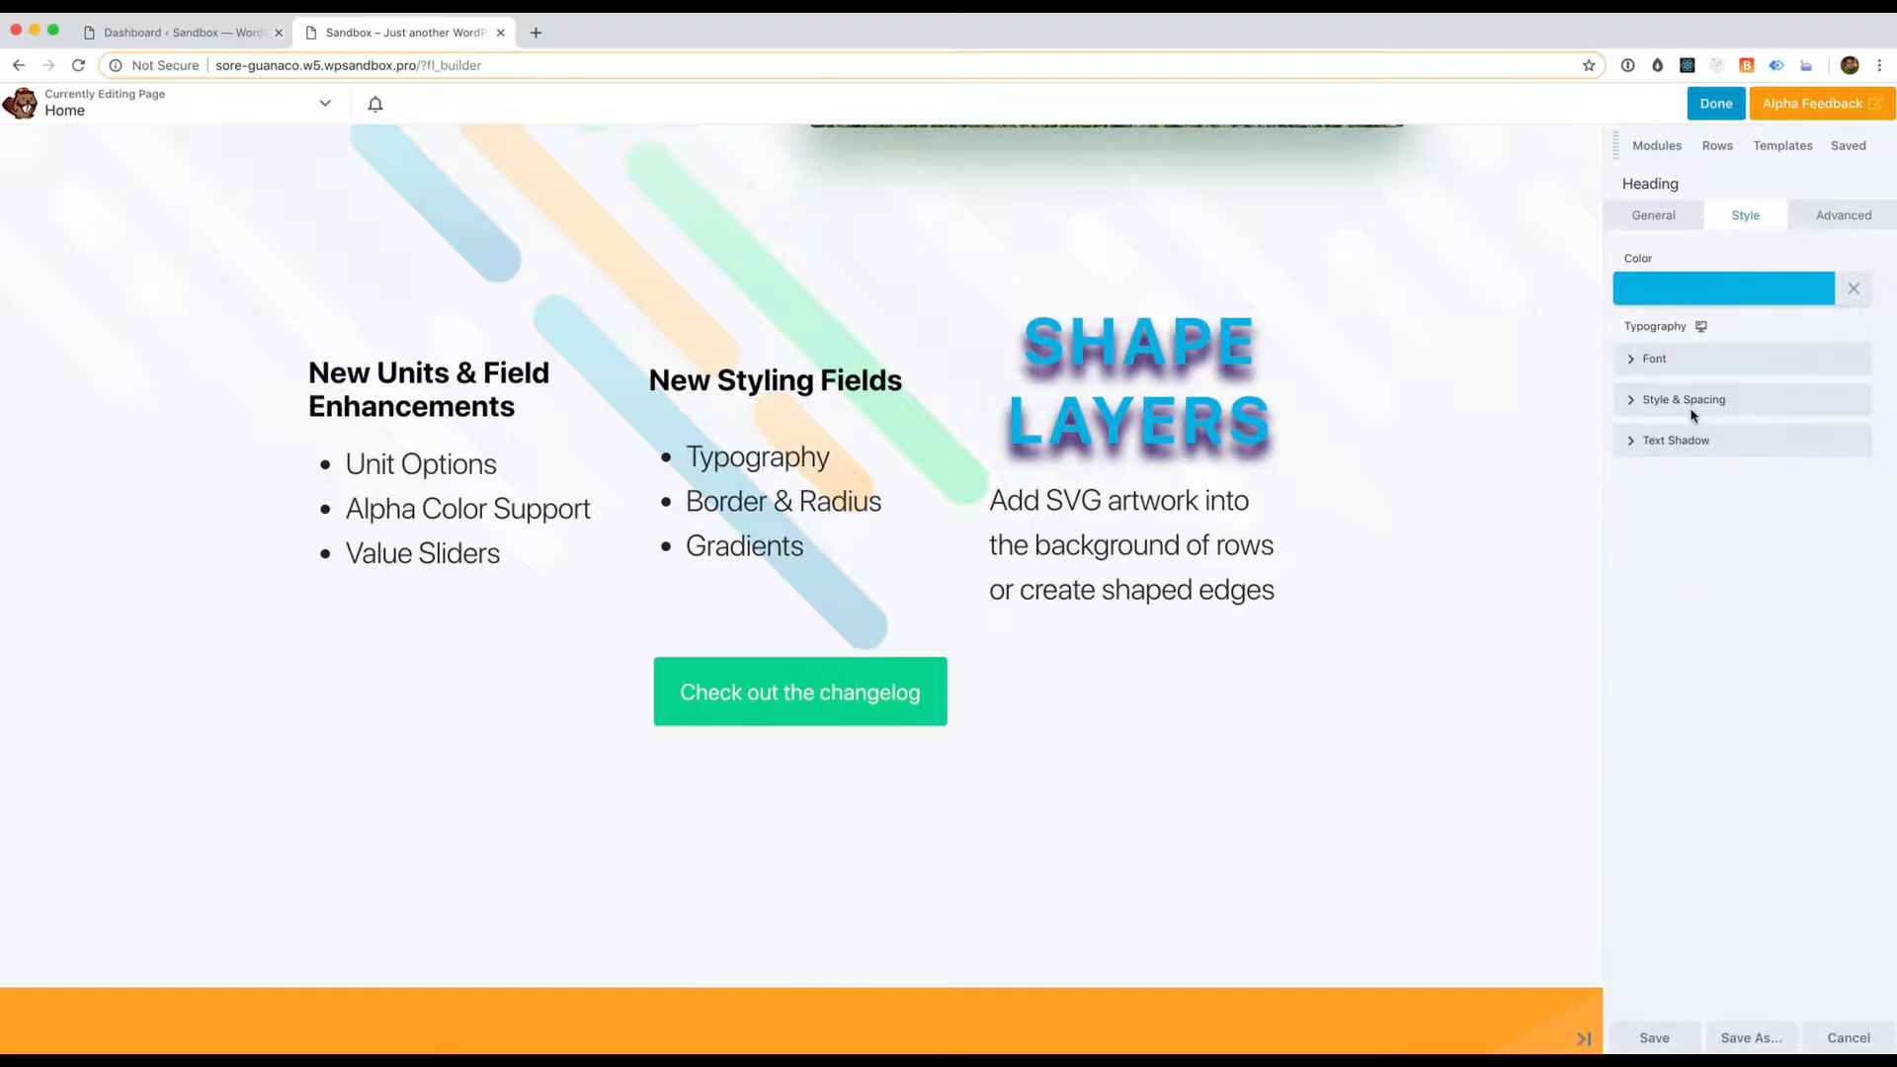
# Switch the heading's typography to the tablet breakpoint and set its font size to 46 px
pyautogui.click(1701, 329)
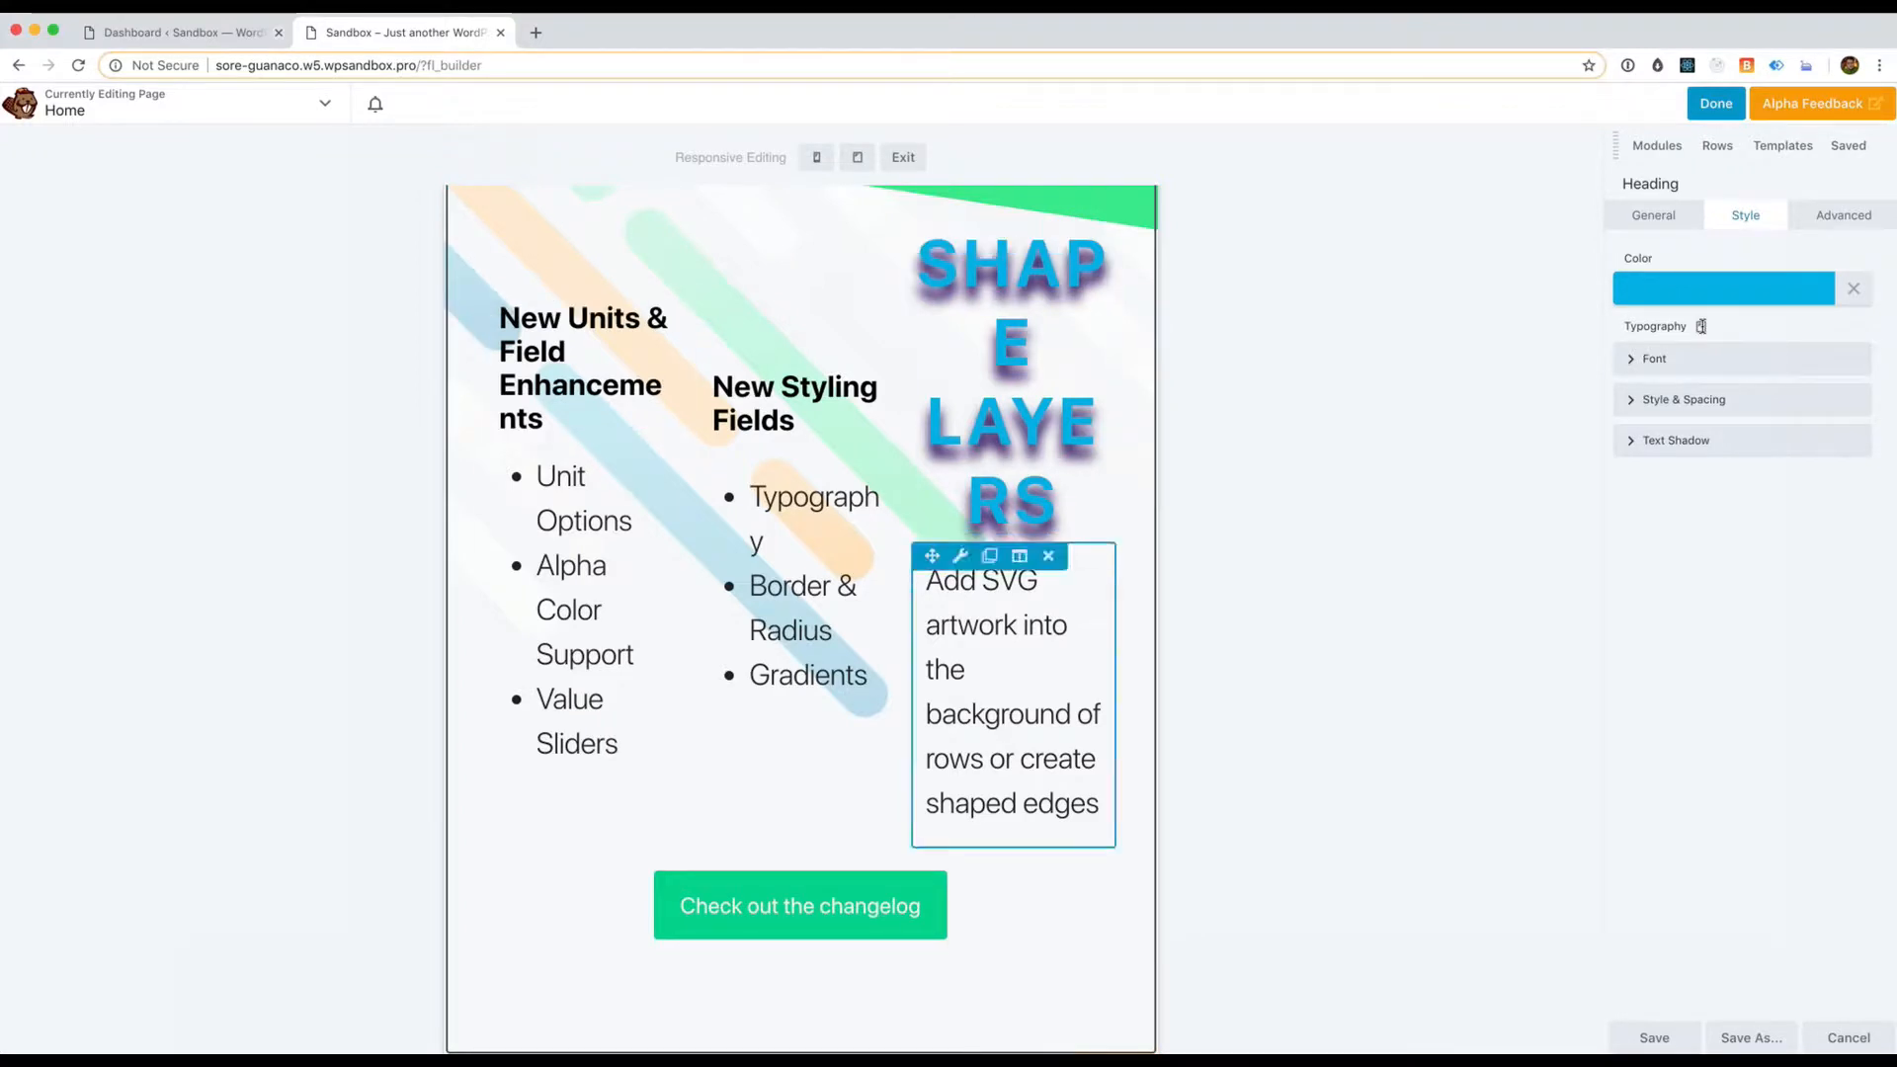
pyautogui.click(1736, 364)
pyautogui.click(1632, 419)
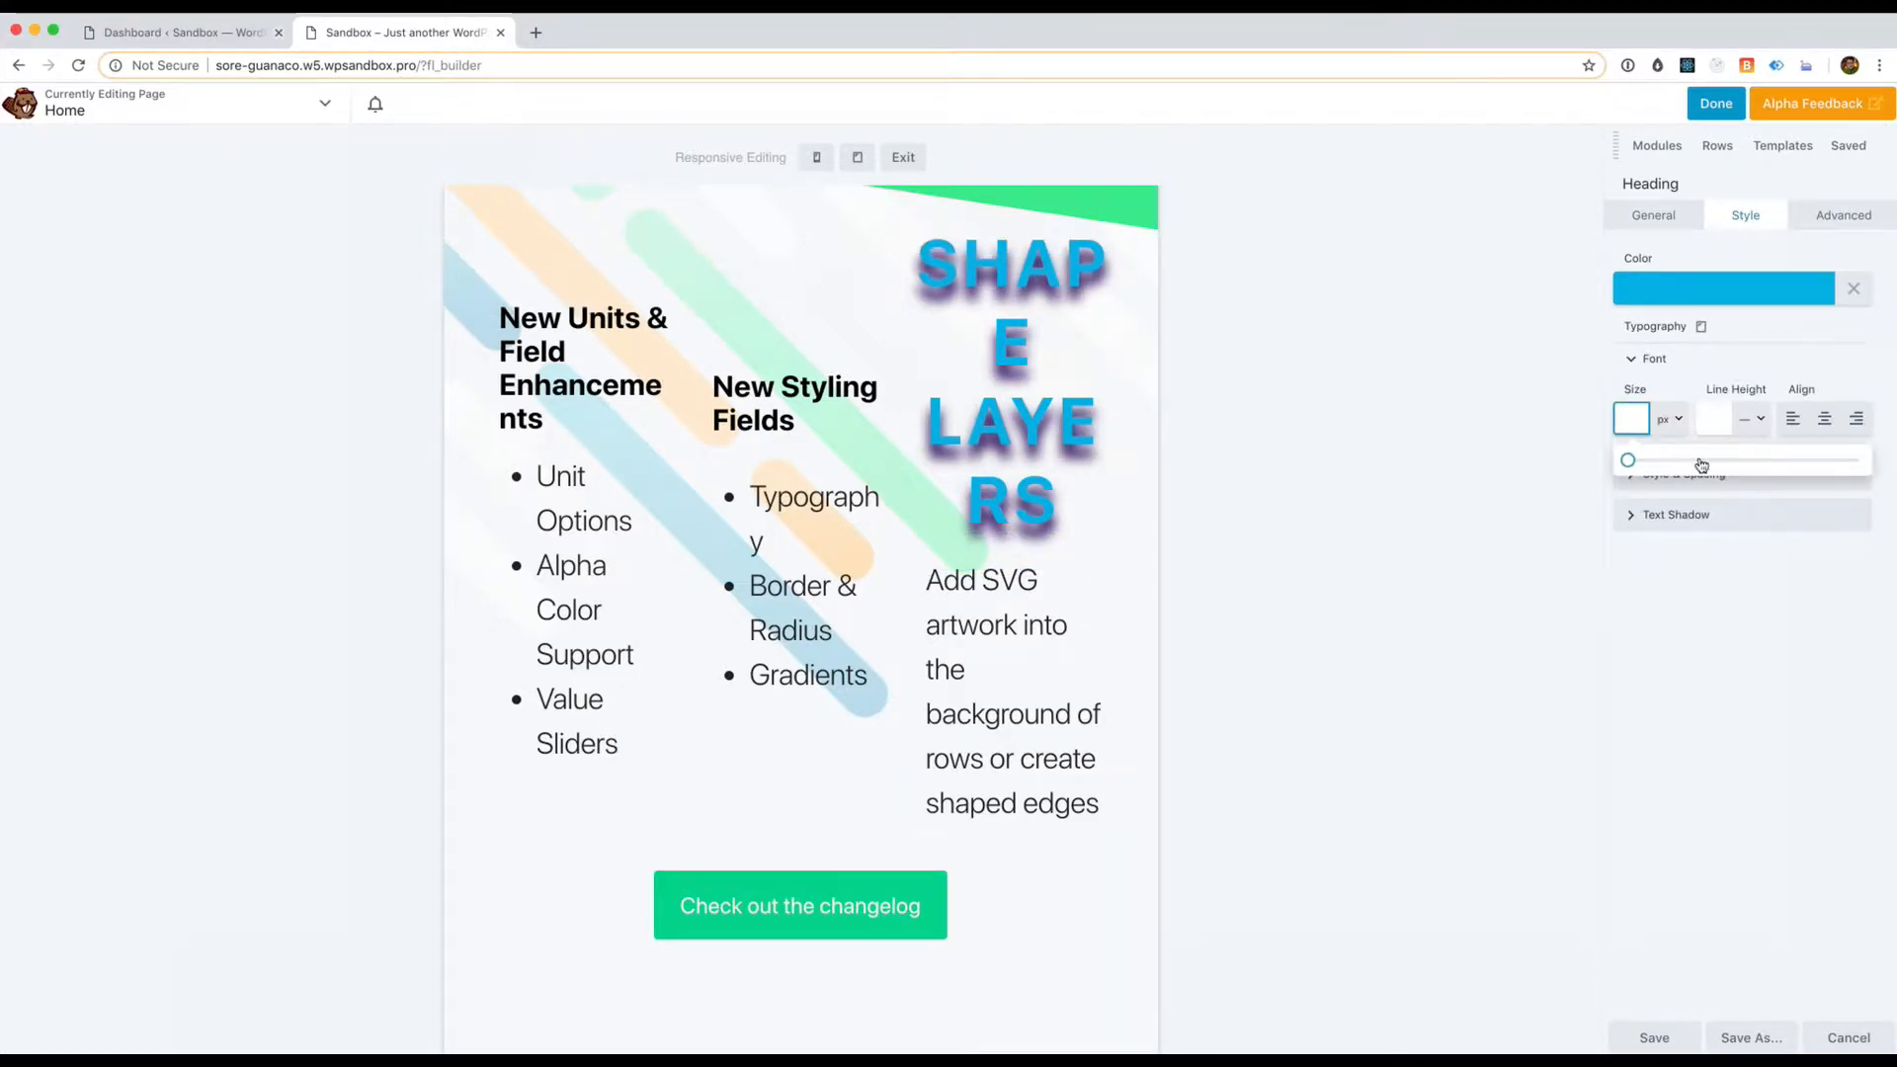
pyautogui.moveTo(1700, 465)
pyautogui.mouseDown()
pyautogui.moveTo(1766, 457)
pyautogui.moveTo(1734, 460)
pyautogui.mouseUp()
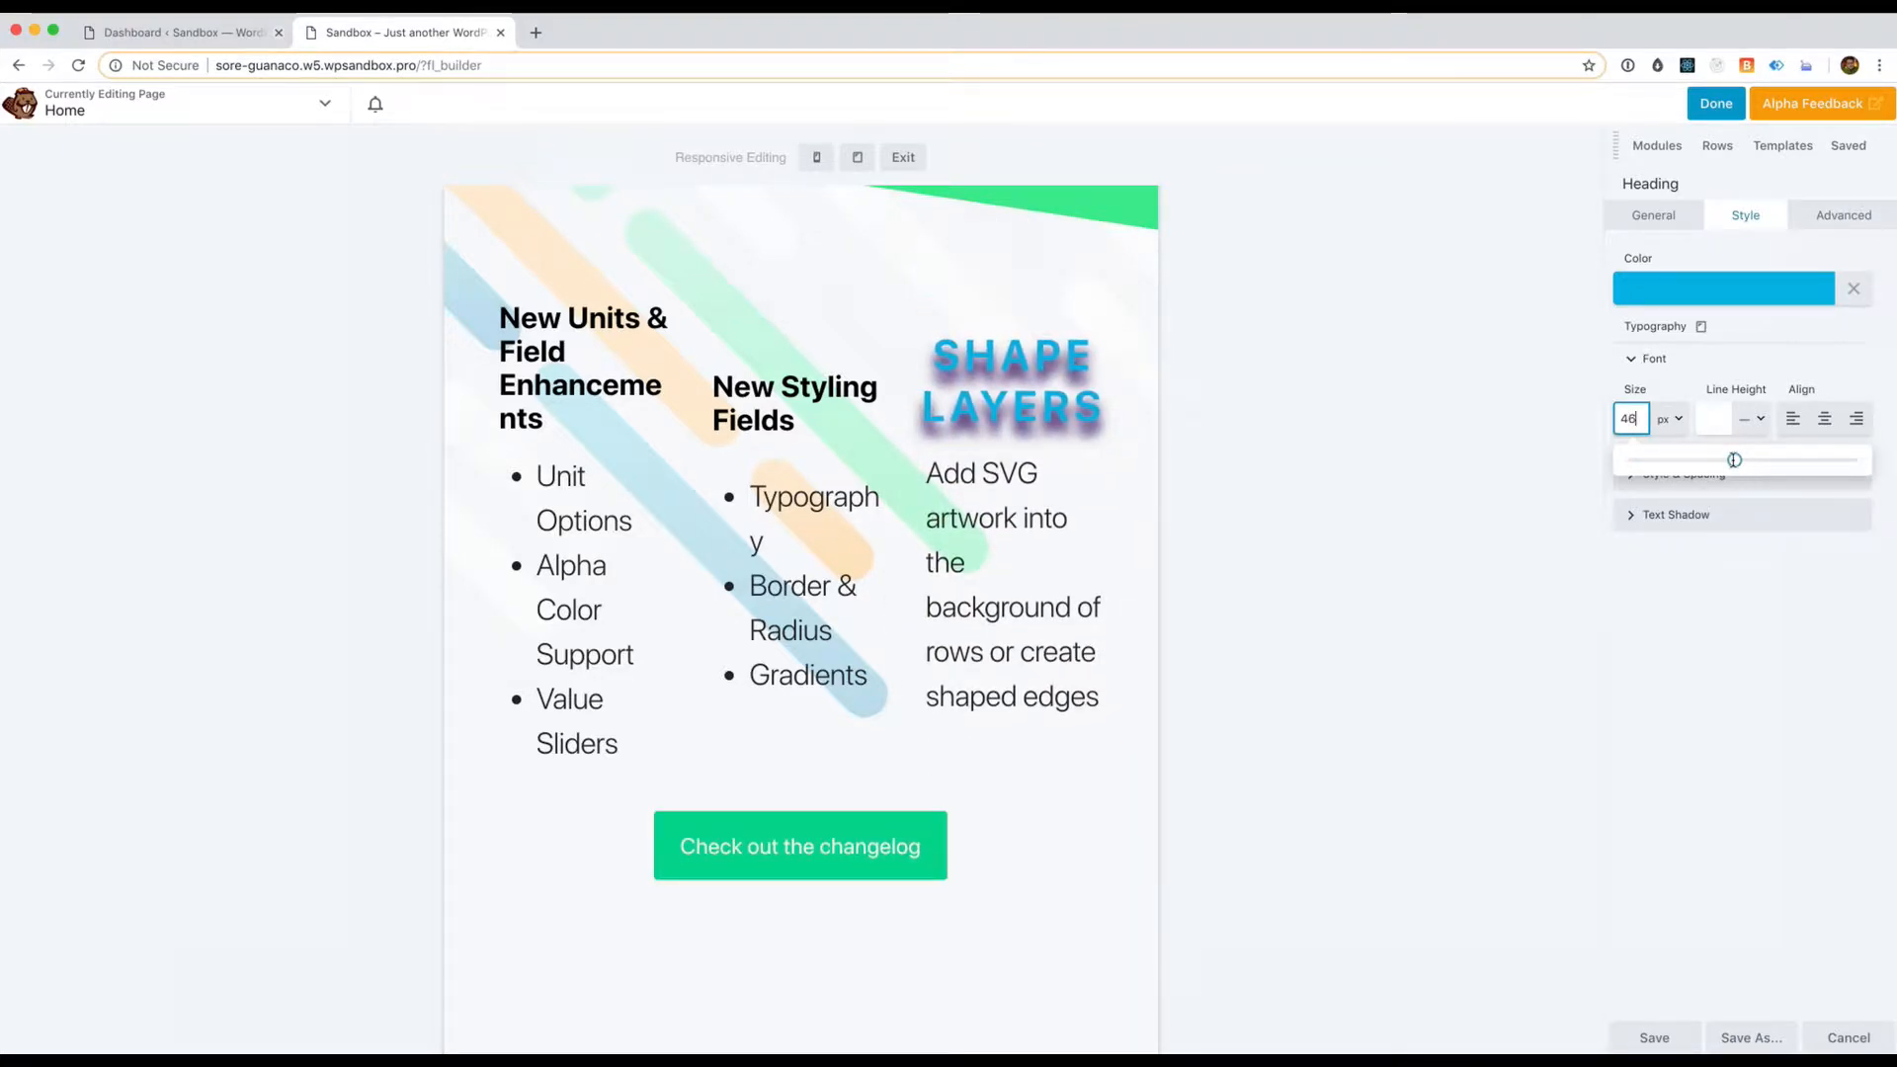
# Set the heading's font size to 73 px for the mobile breakpoint and check it in the mobile preview
pyautogui.click(1701, 329)
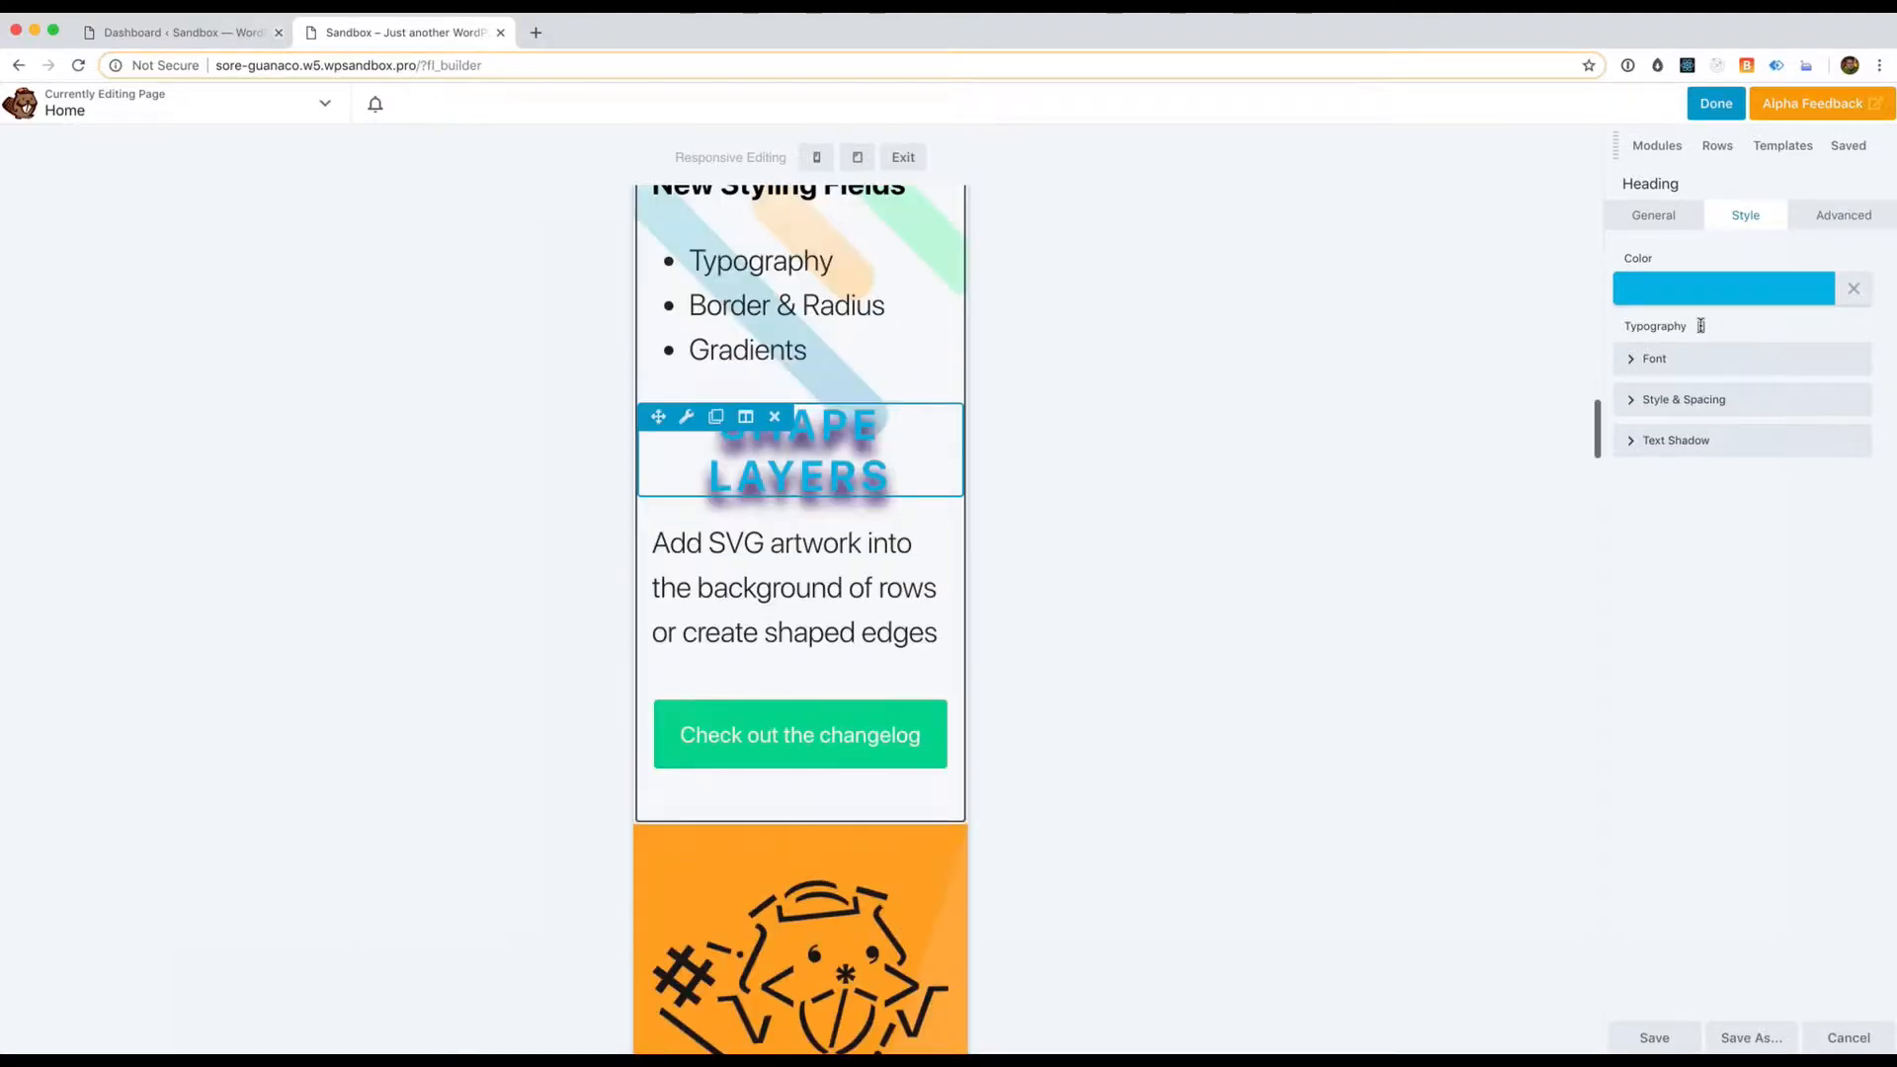
pyautogui.click(1663, 360)
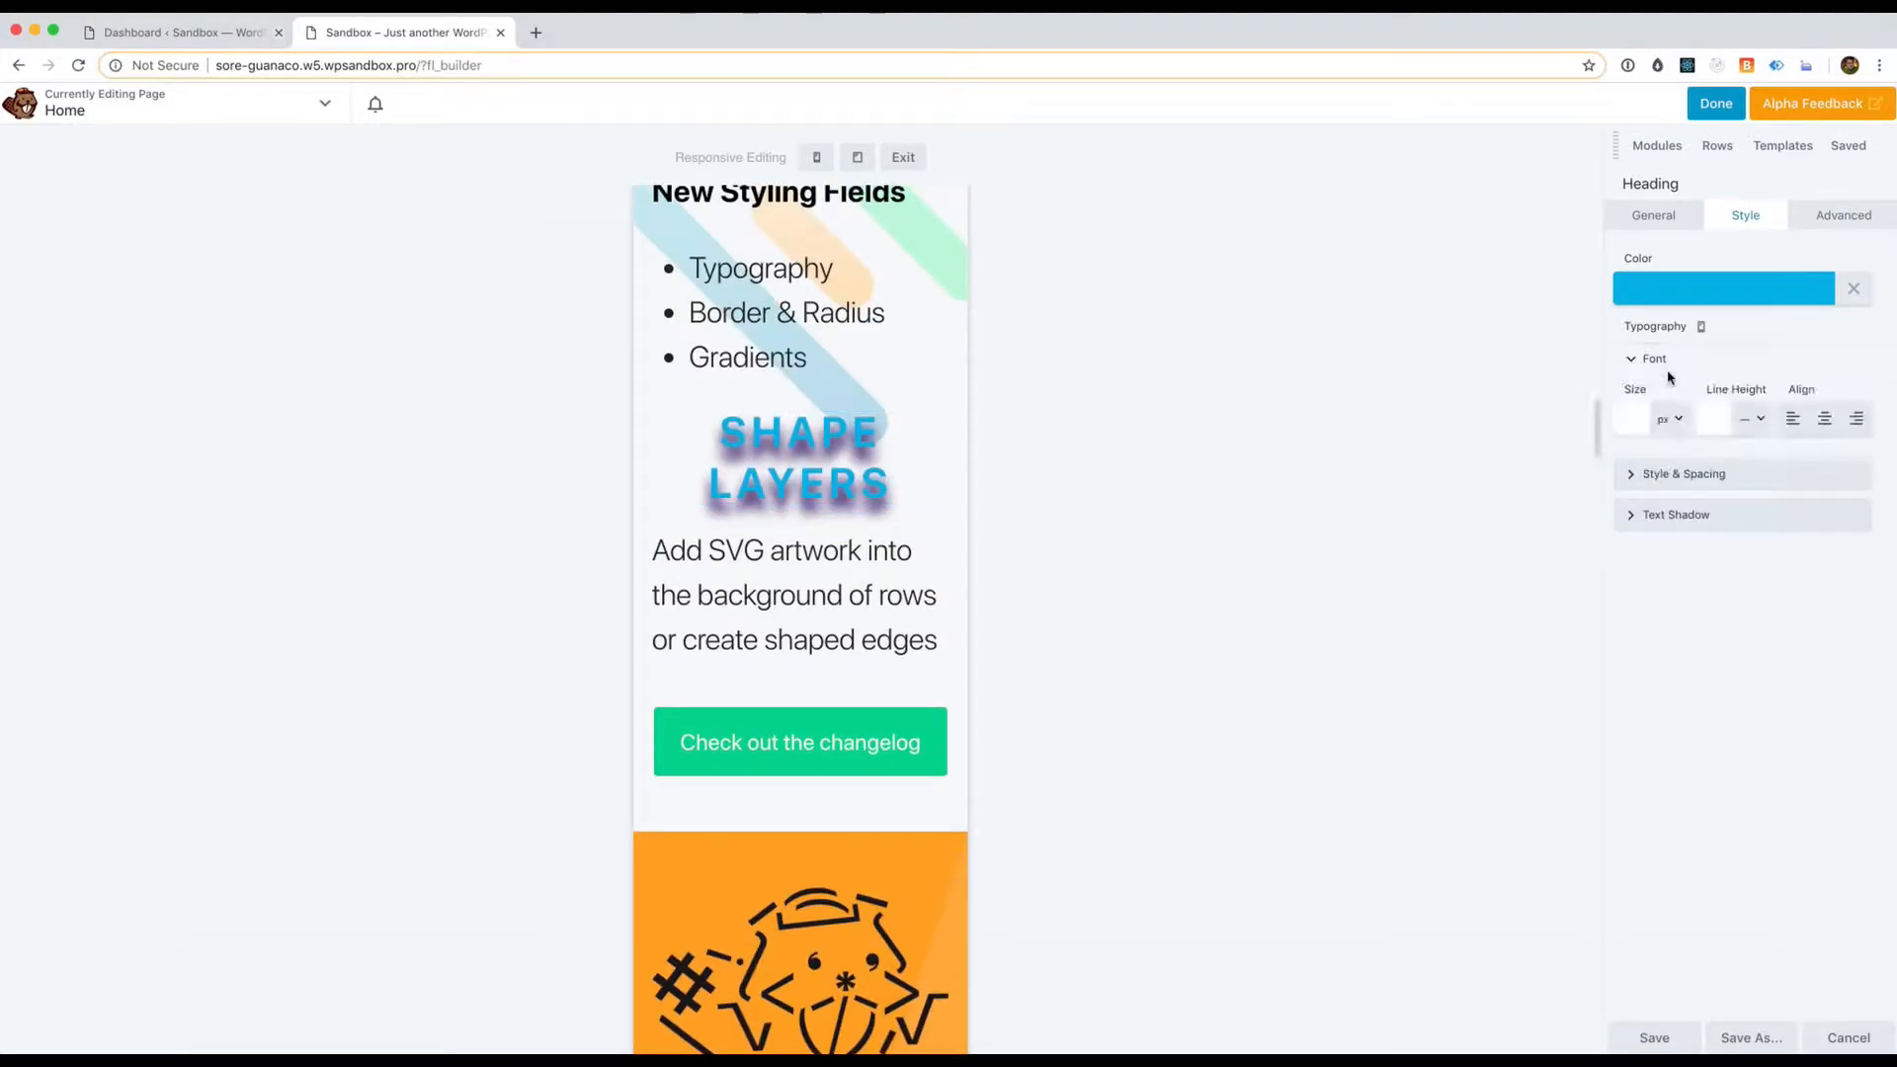
pyautogui.click(1631, 418)
pyautogui.moveTo(1632, 462); pyautogui.dragTo(1796, 472)
pyautogui.click(1753, 595)
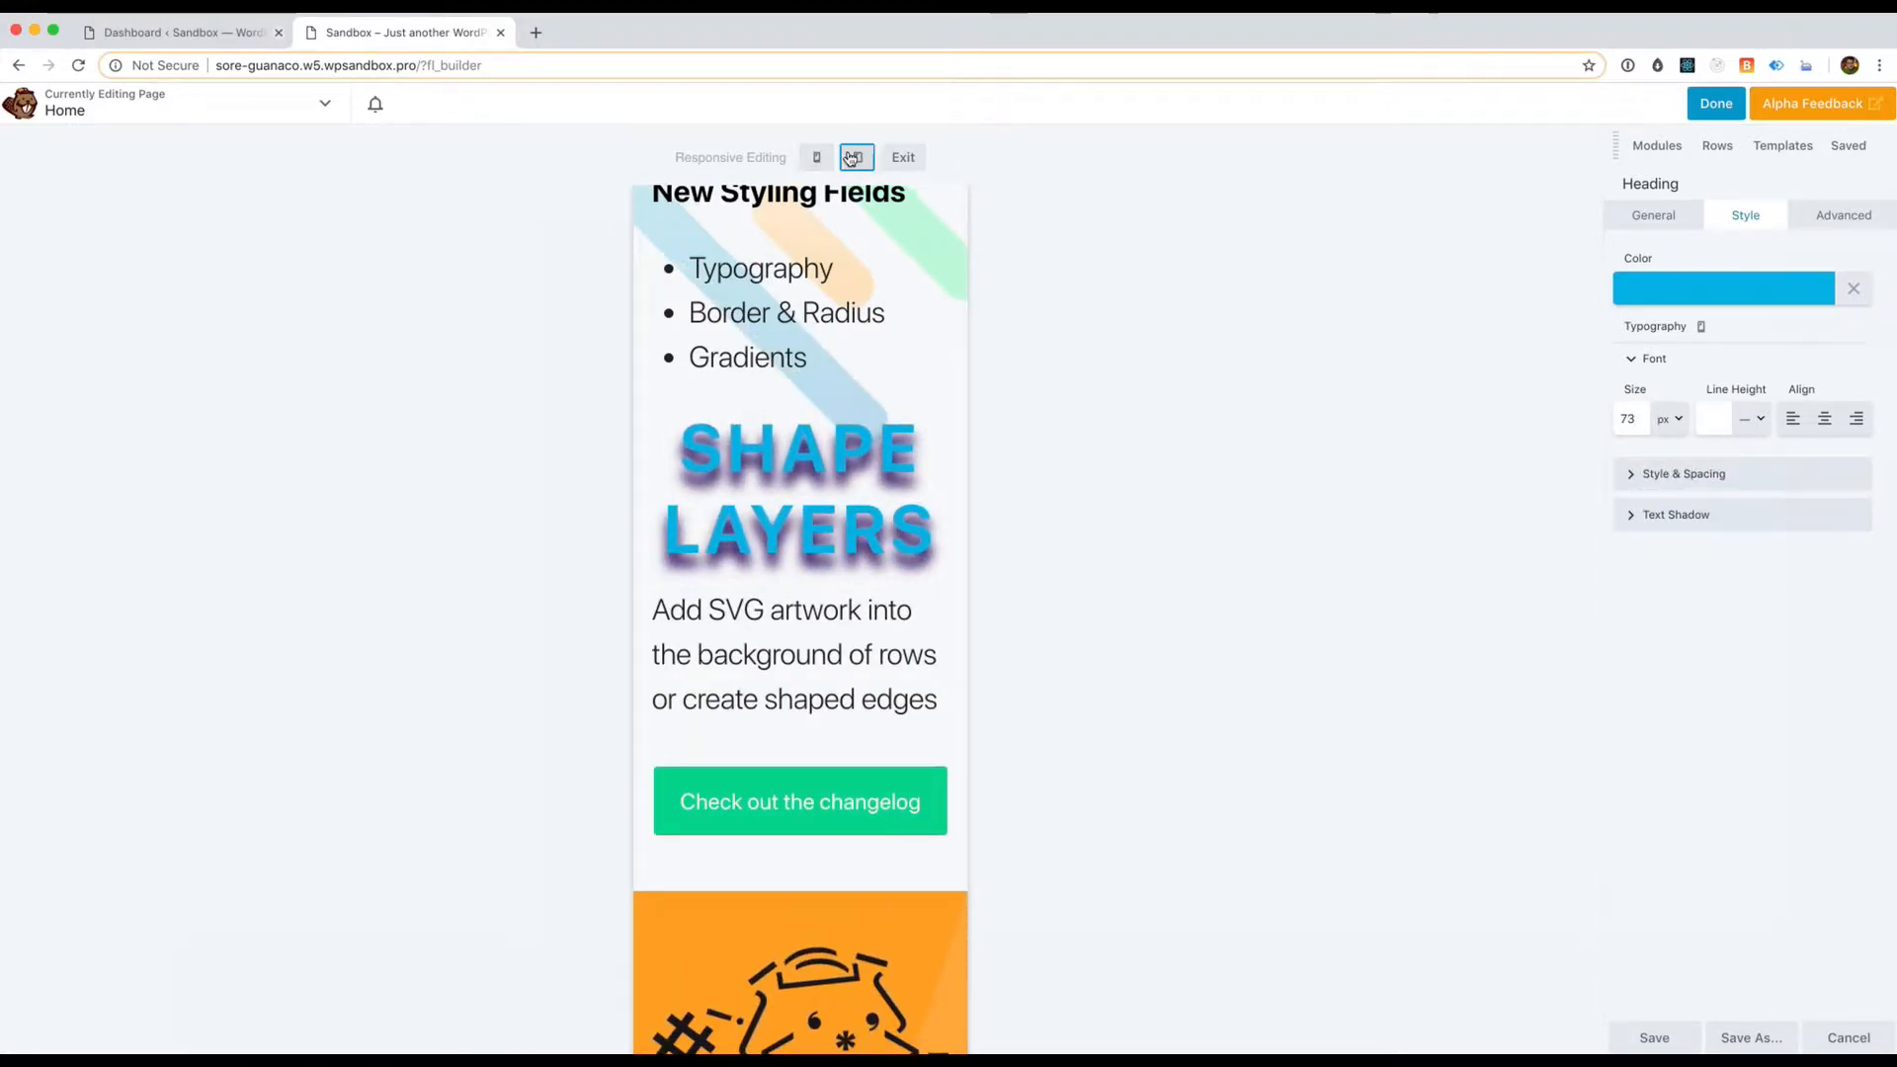
pyautogui.click(814, 159)
pyautogui.click(814, 158)
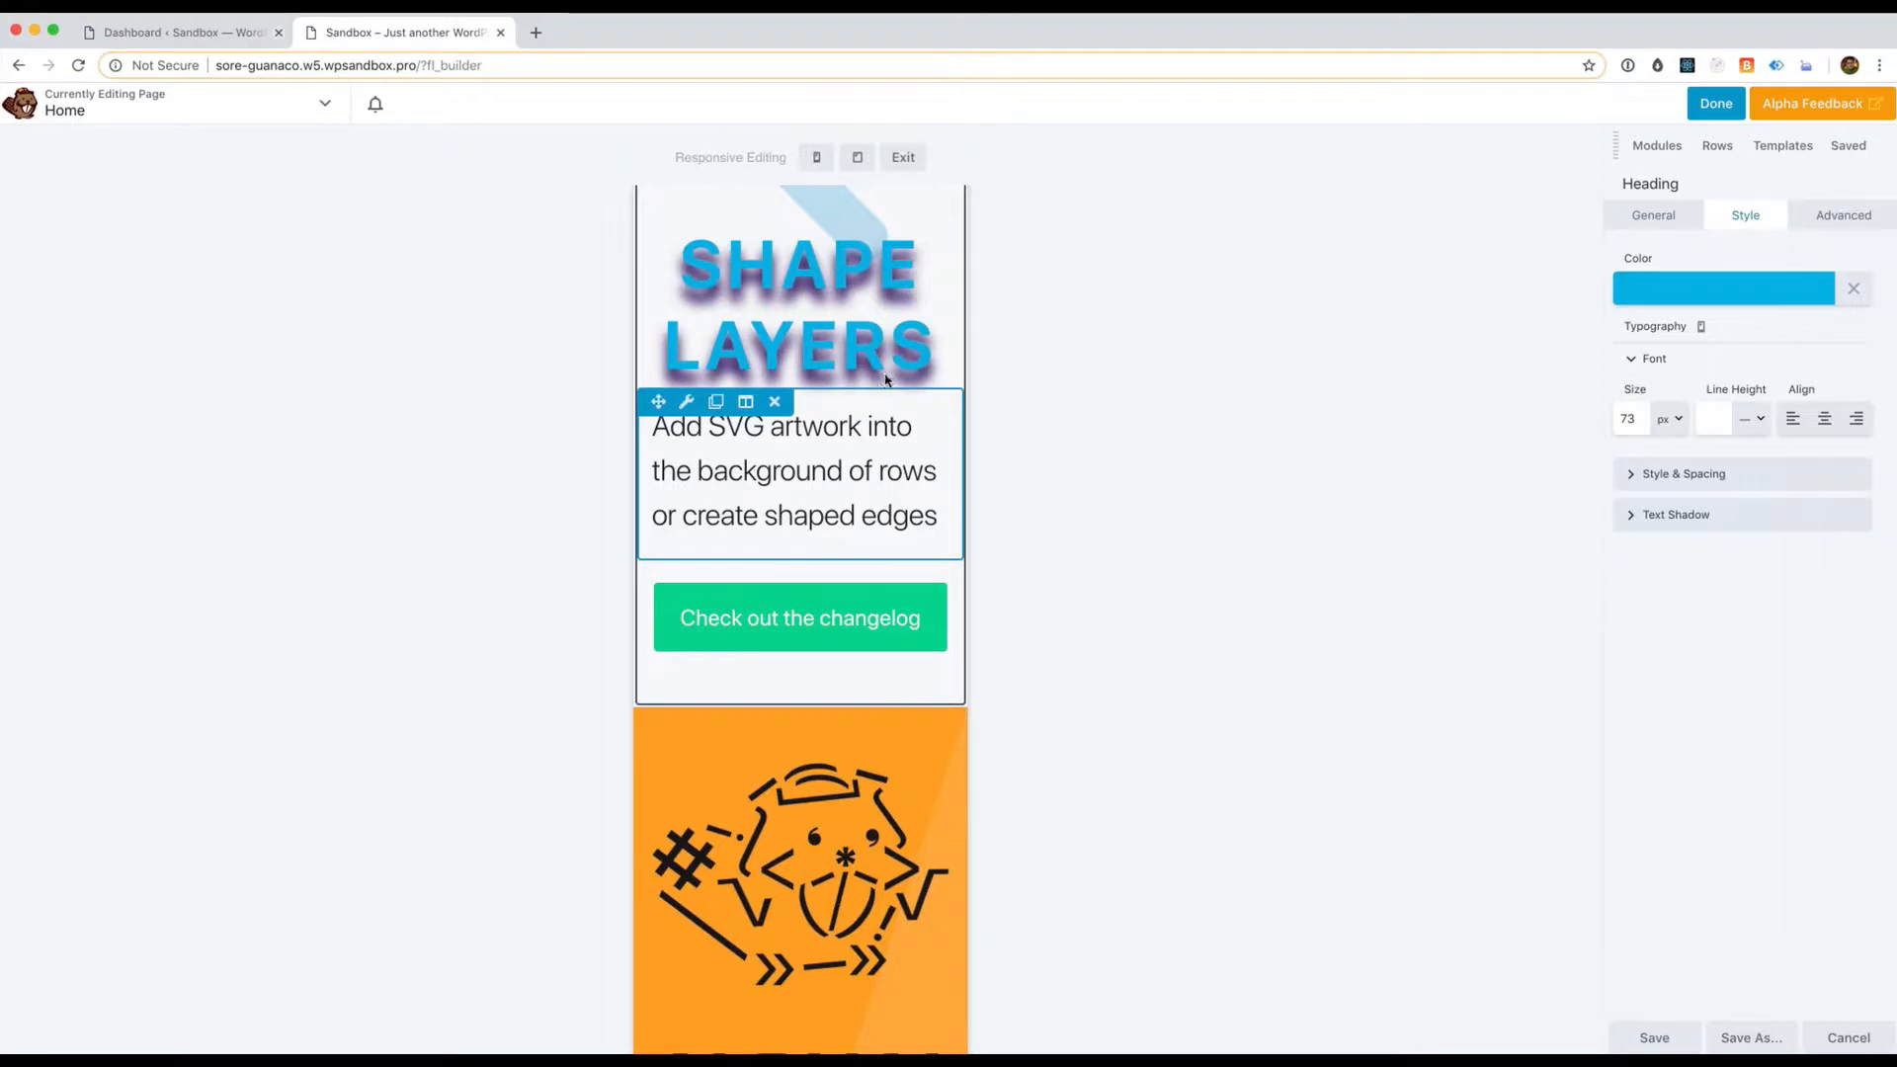
# Look over the sample page in the mobile preview and exit responsive editing
pyautogui.scroll(-3, 843, 684)
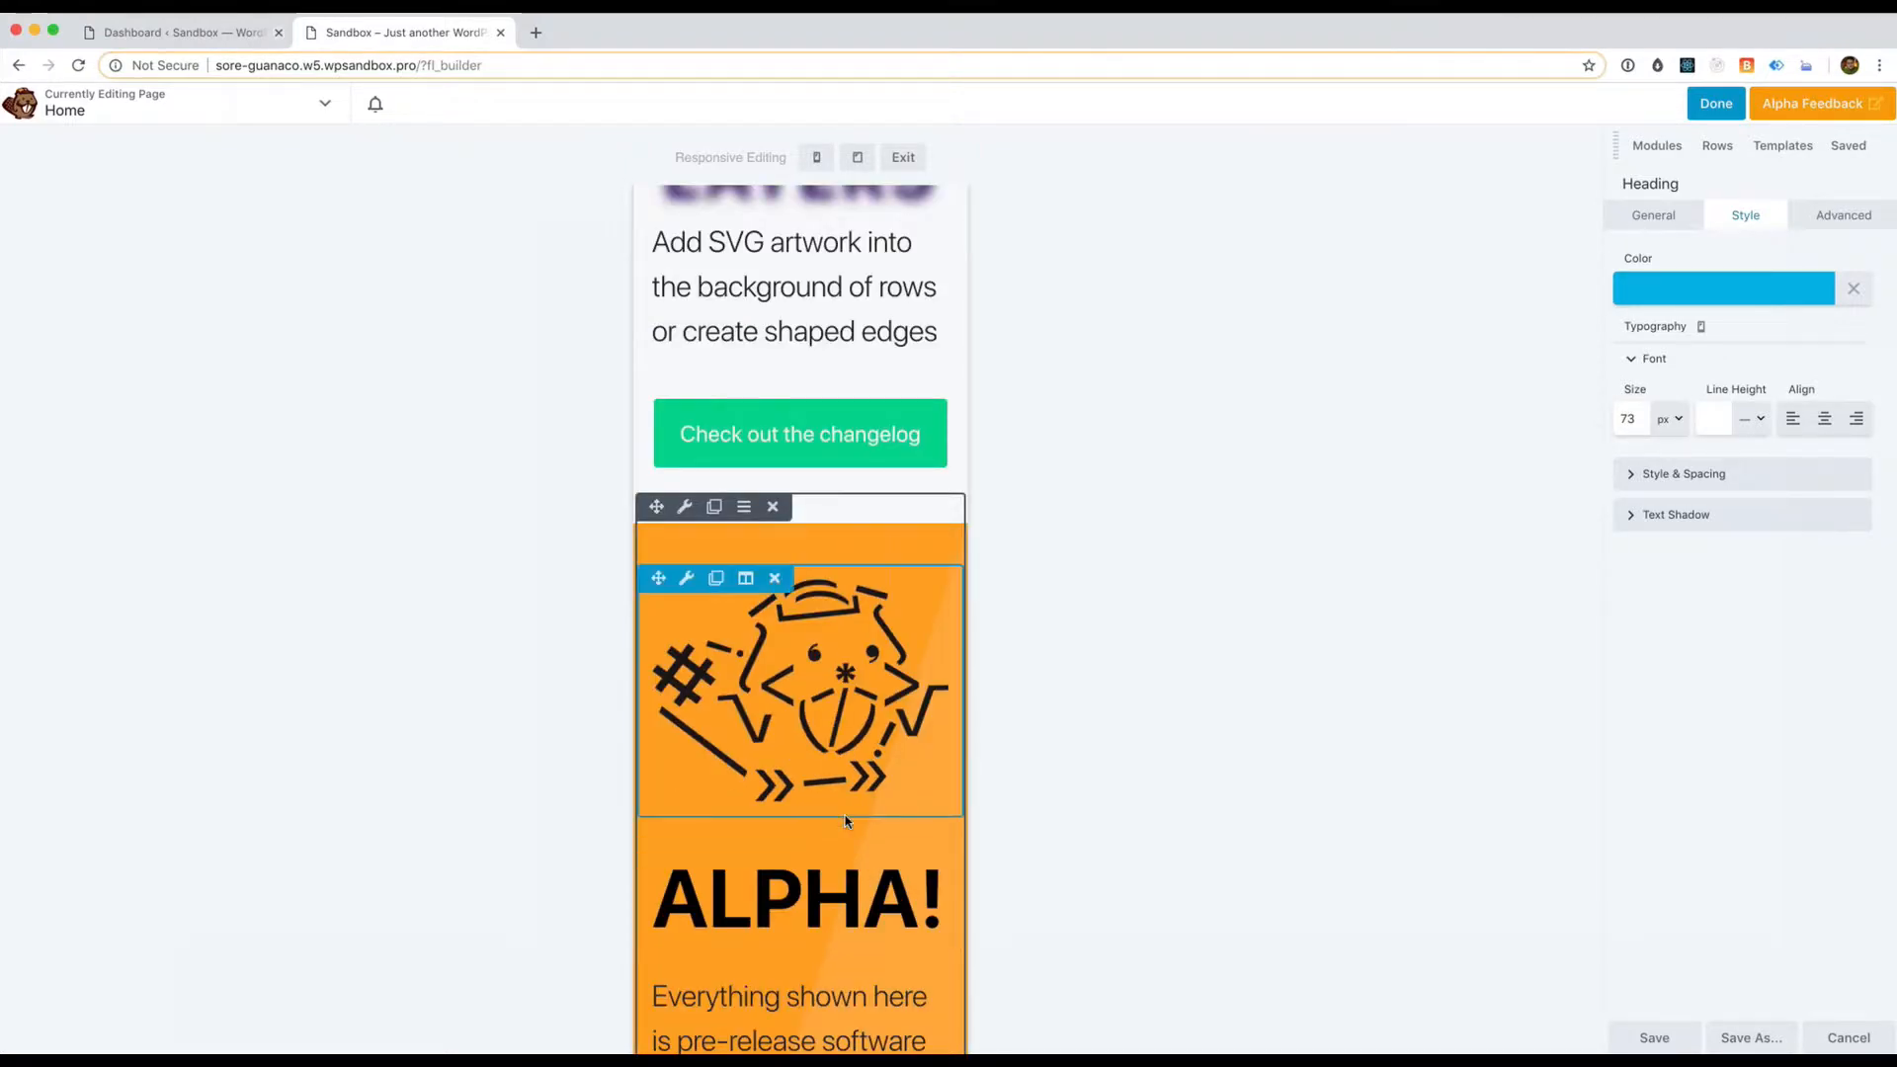
pyautogui.scroll(5, 846, 822)
pyautogui.scroll(3, 846, 822)
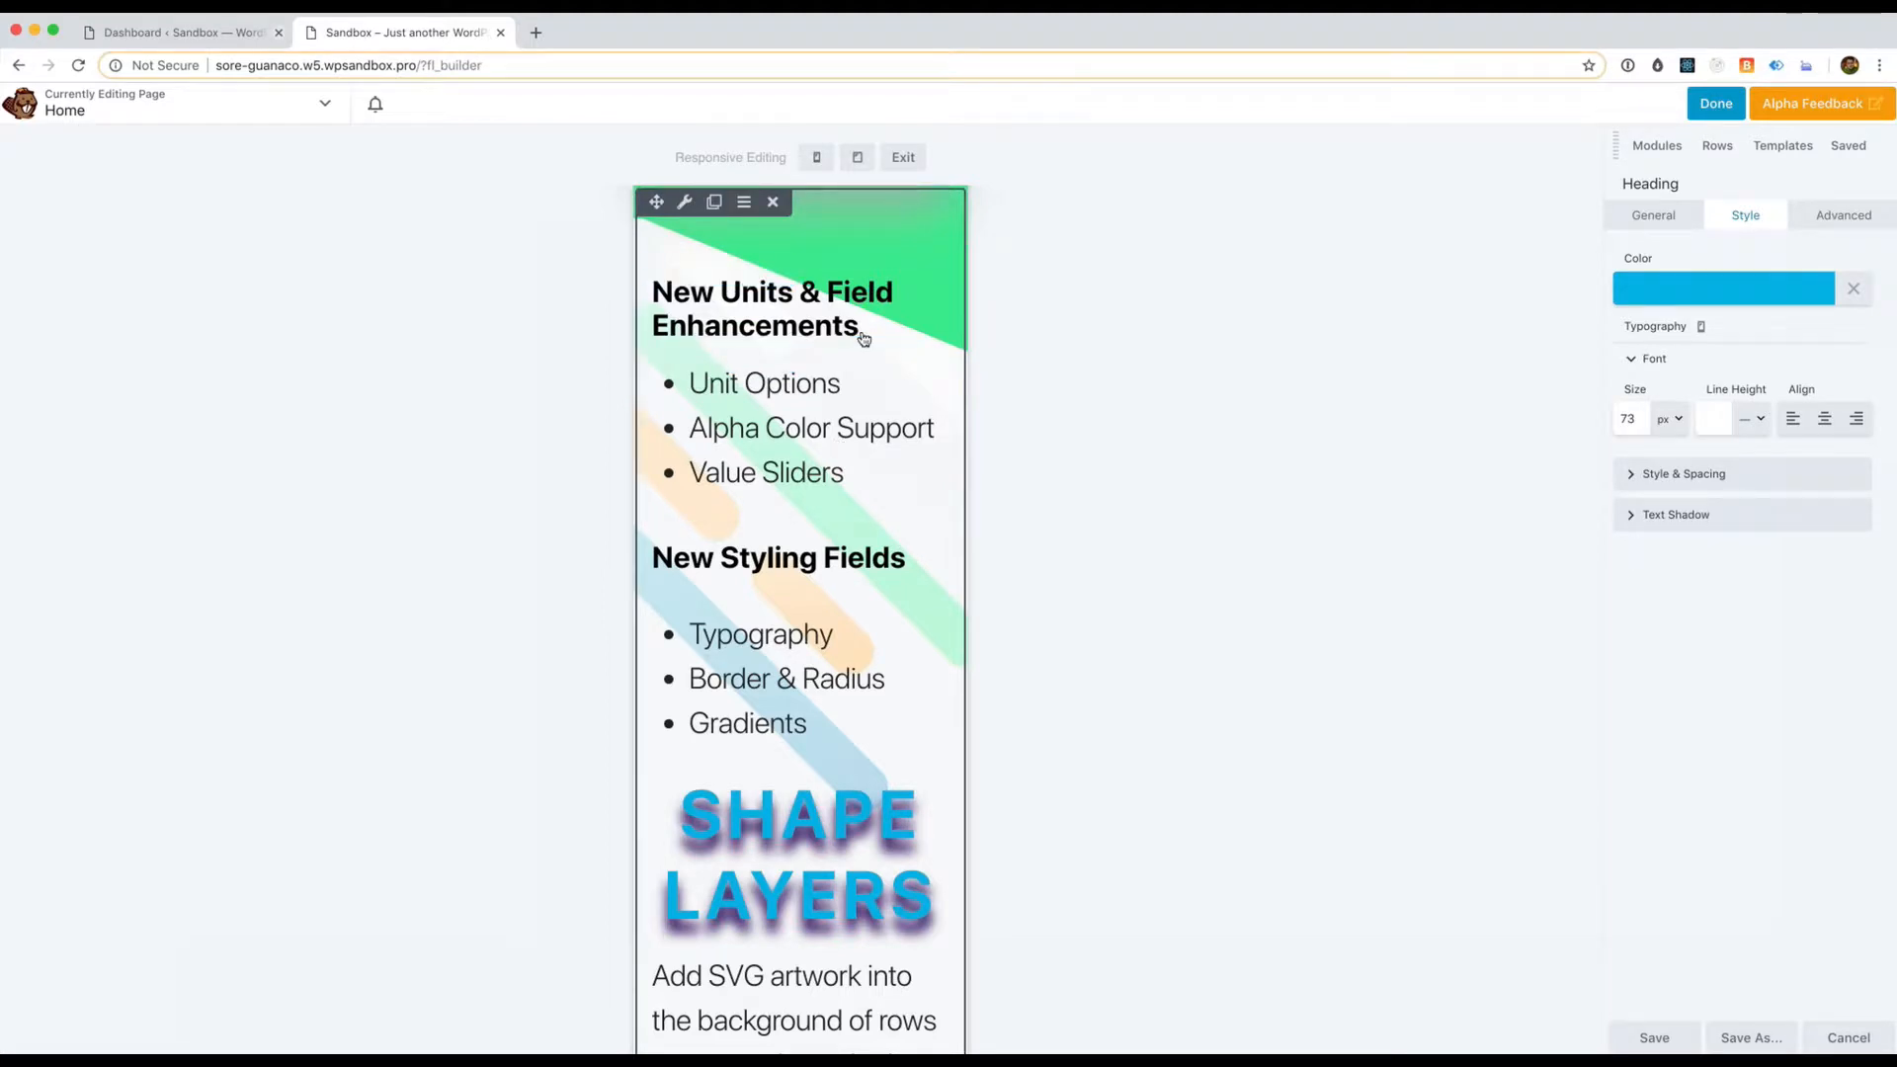
pyautogui.click(909, 157)
pyautogui.scroll(3, 988, 237)
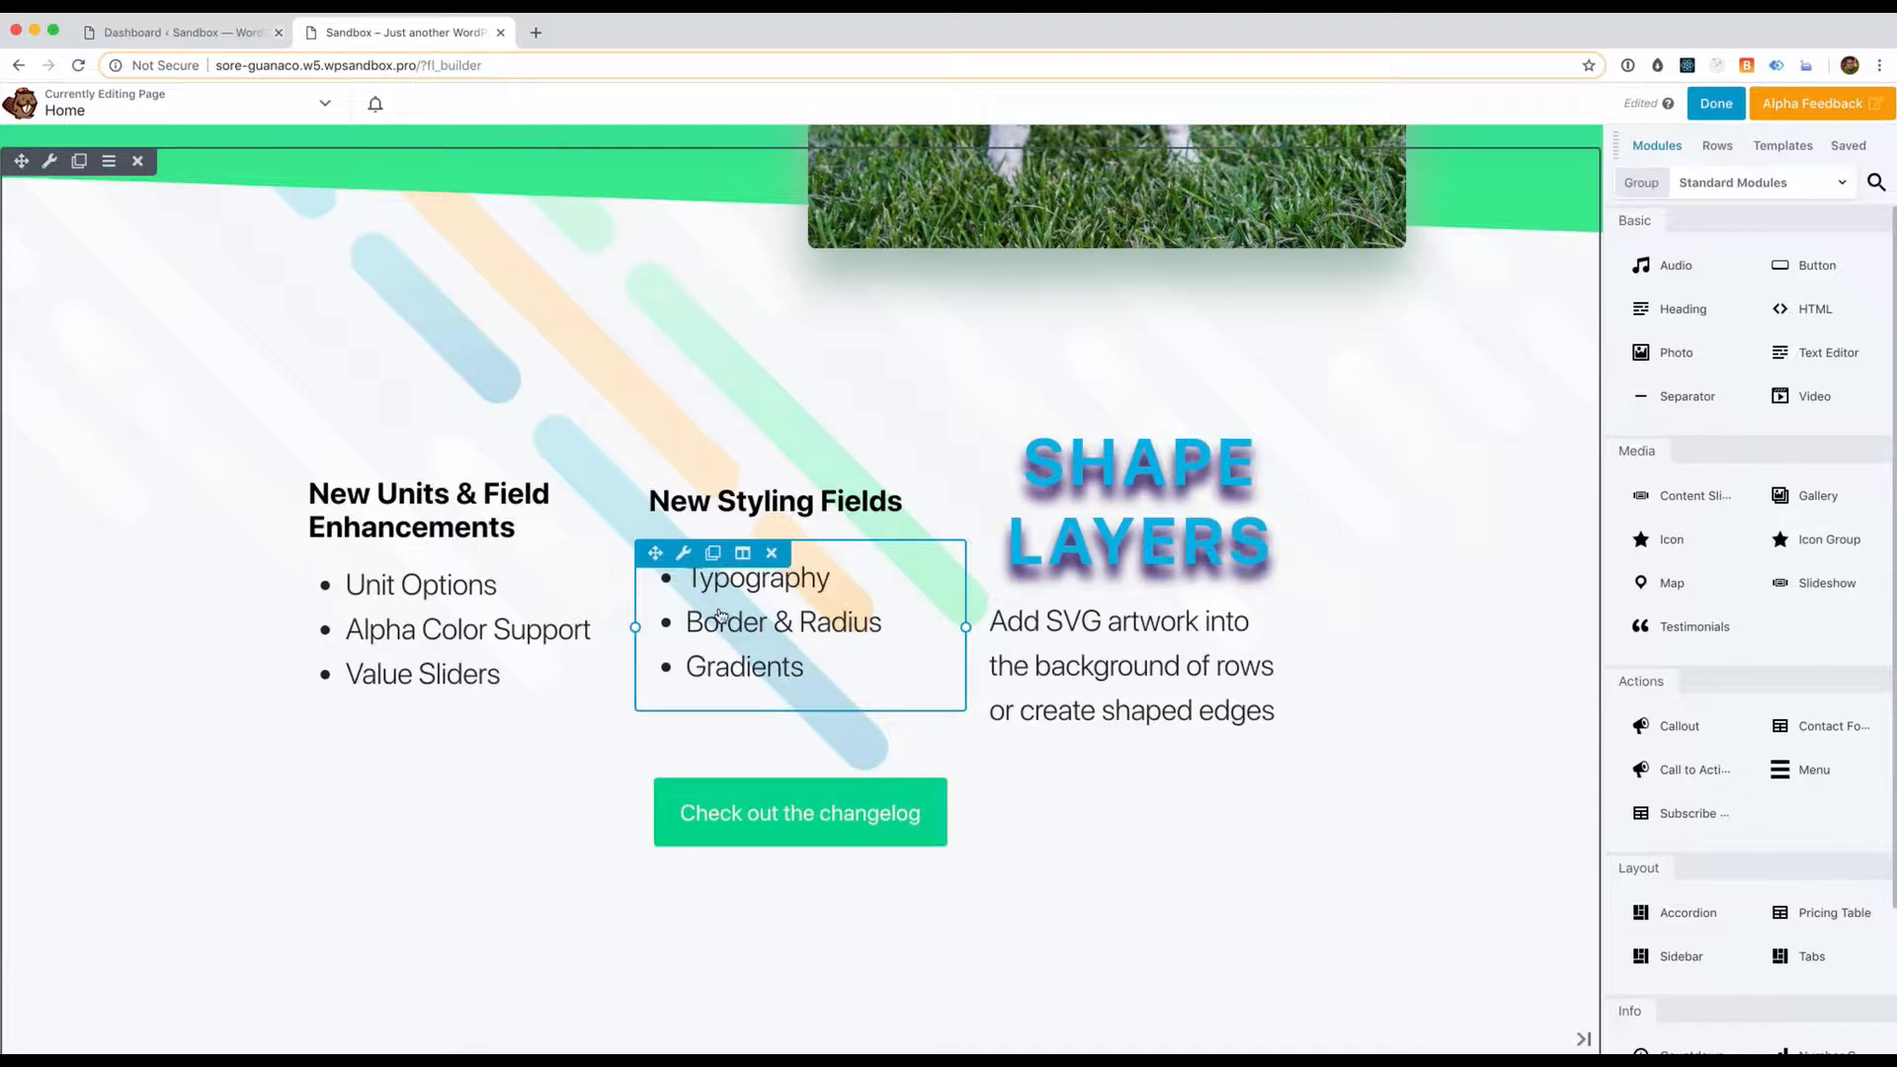
# Open the style settings of the "Check out the changelog" button
pyautogui.click(863, 505)
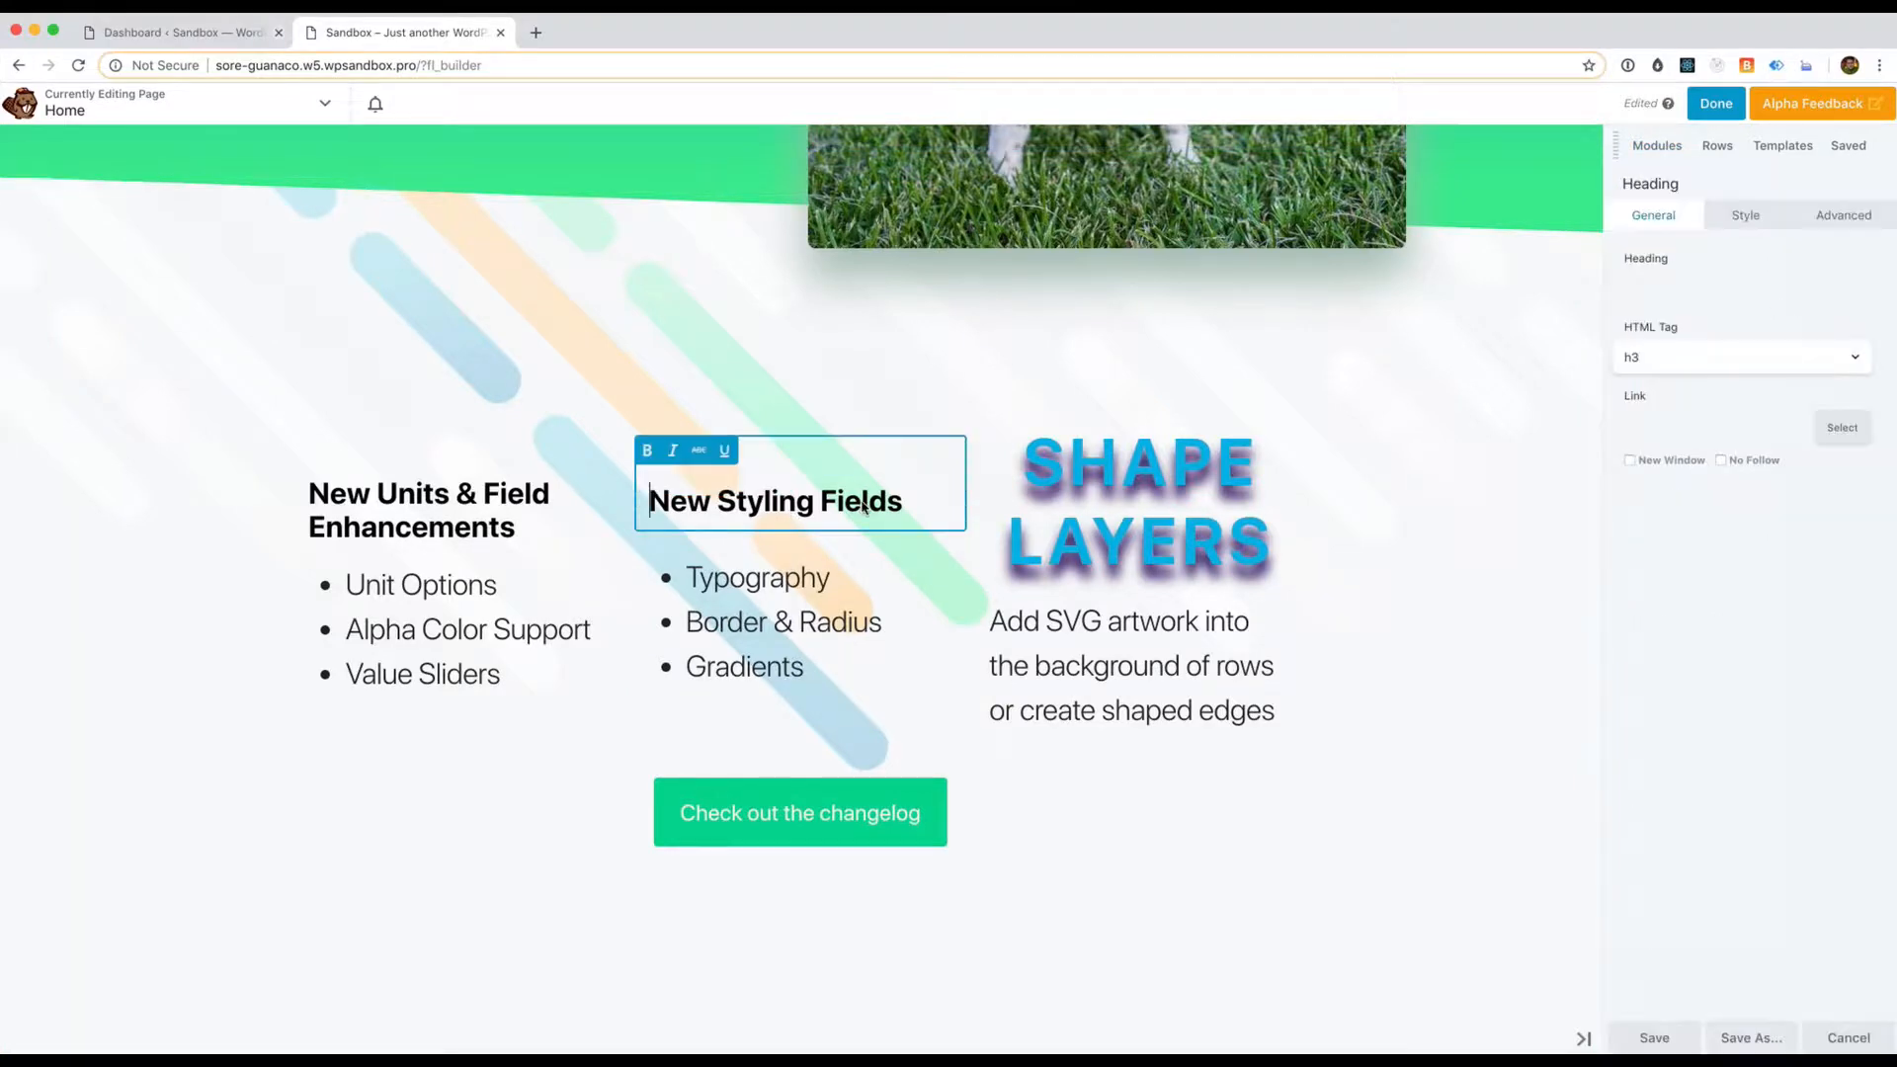
pyautogui.scroll(5, 1254, 265)
pyautogui.scroll(-9, 1254, 265)
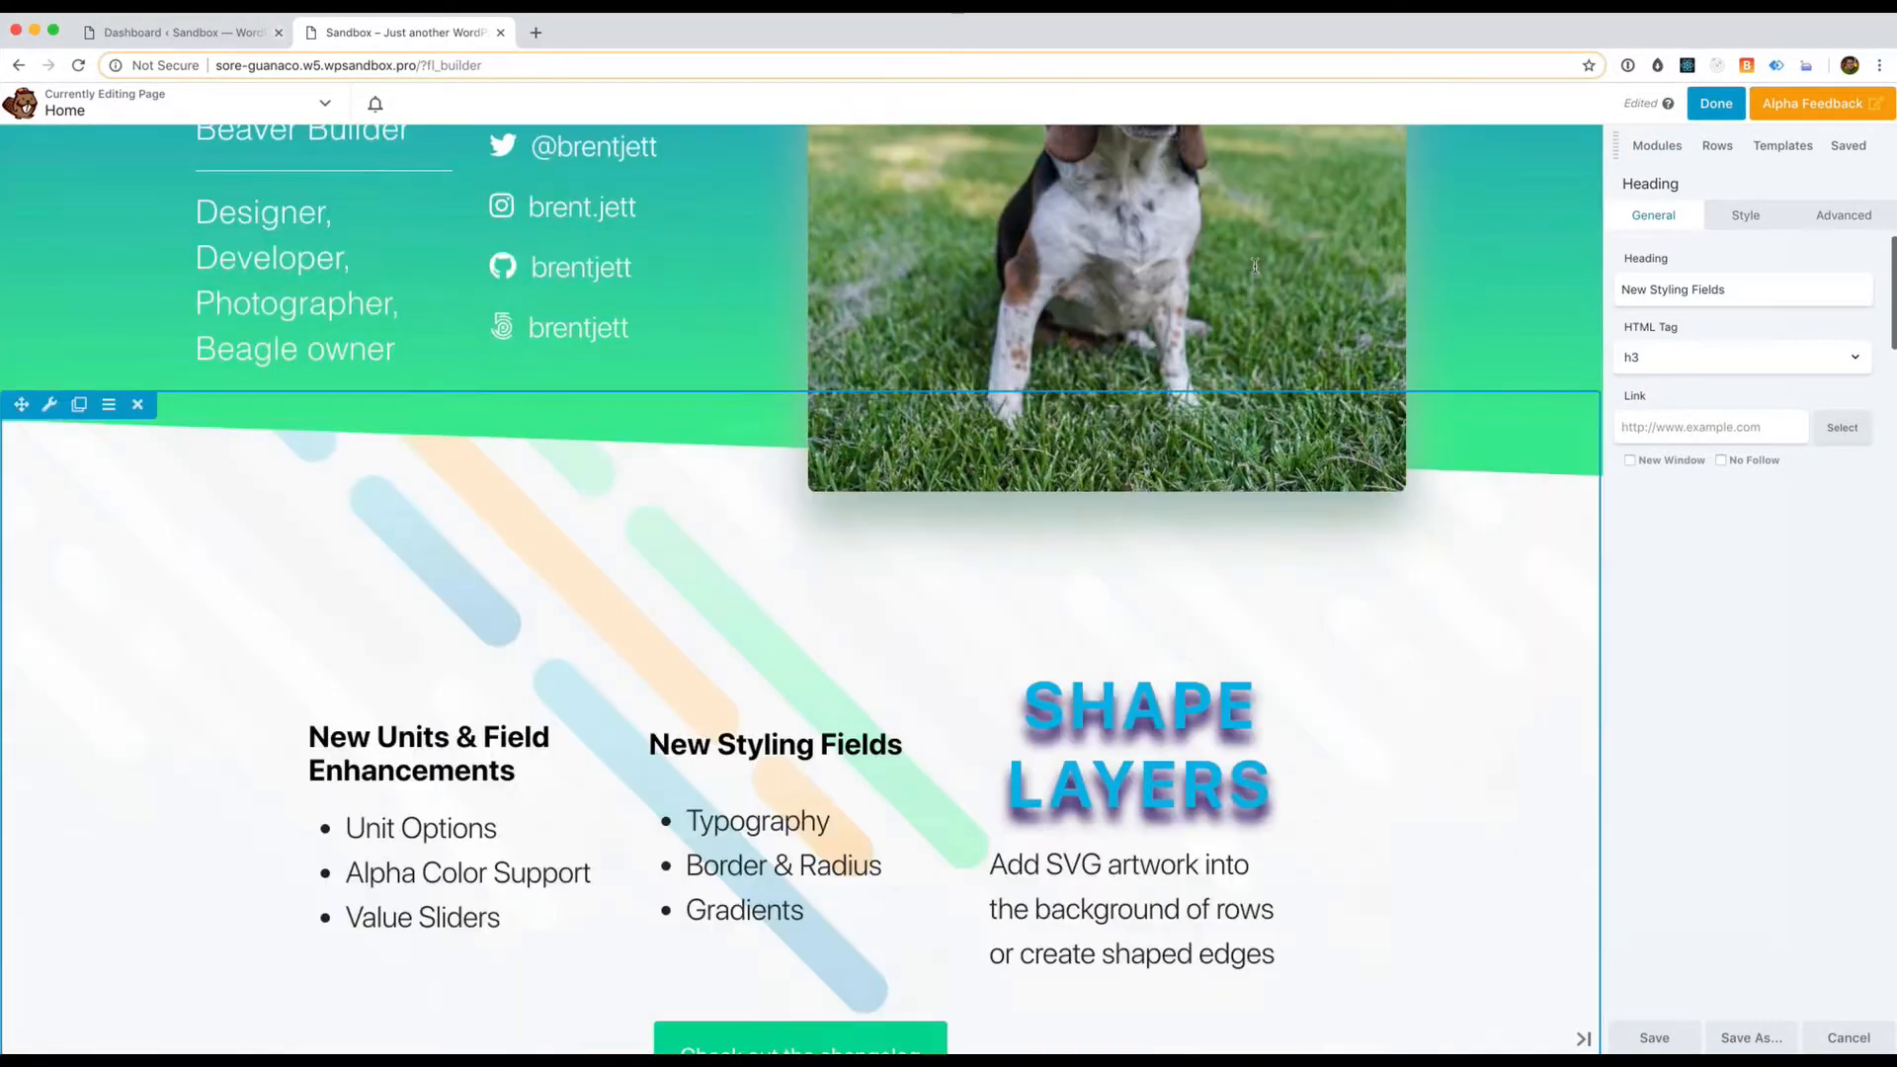
pyautogui.scroll(-2, 1257, 273)
pyautogui.click(1203, 267)
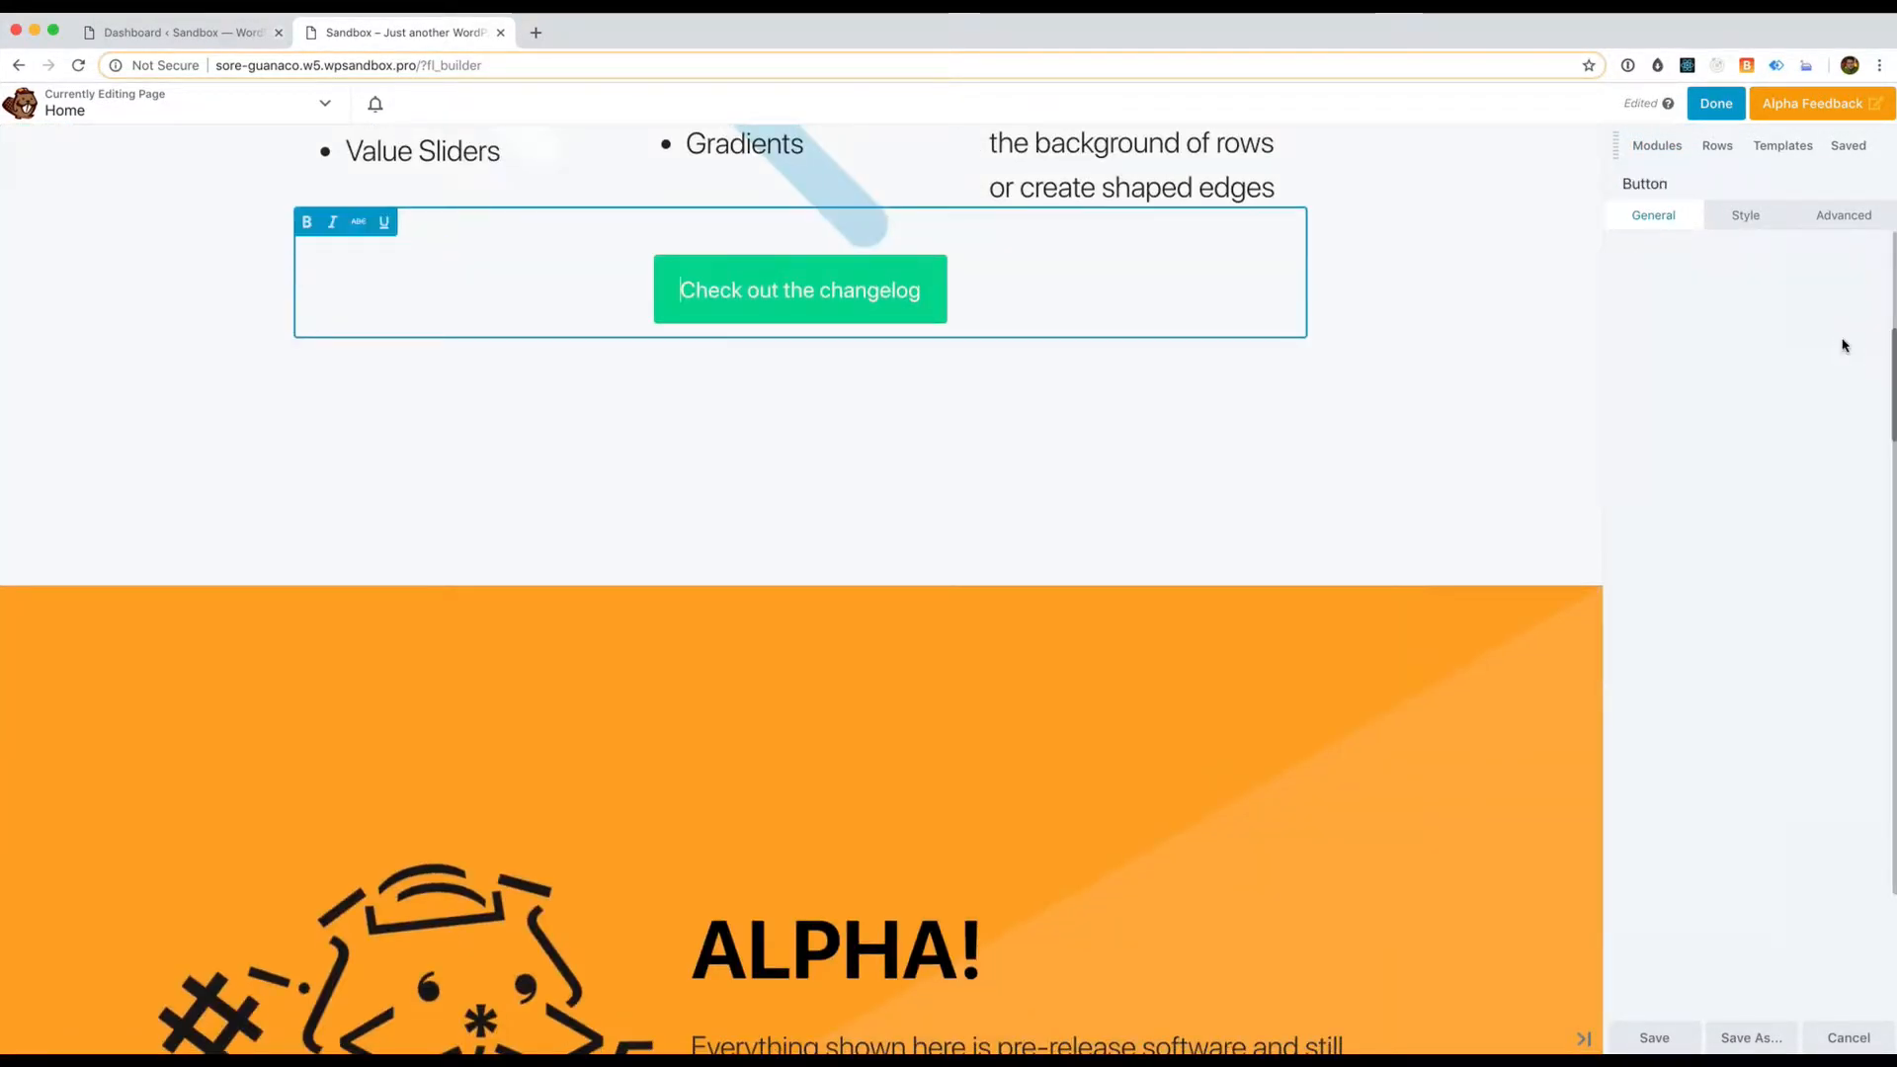
pyautogui.click(1760, 222)
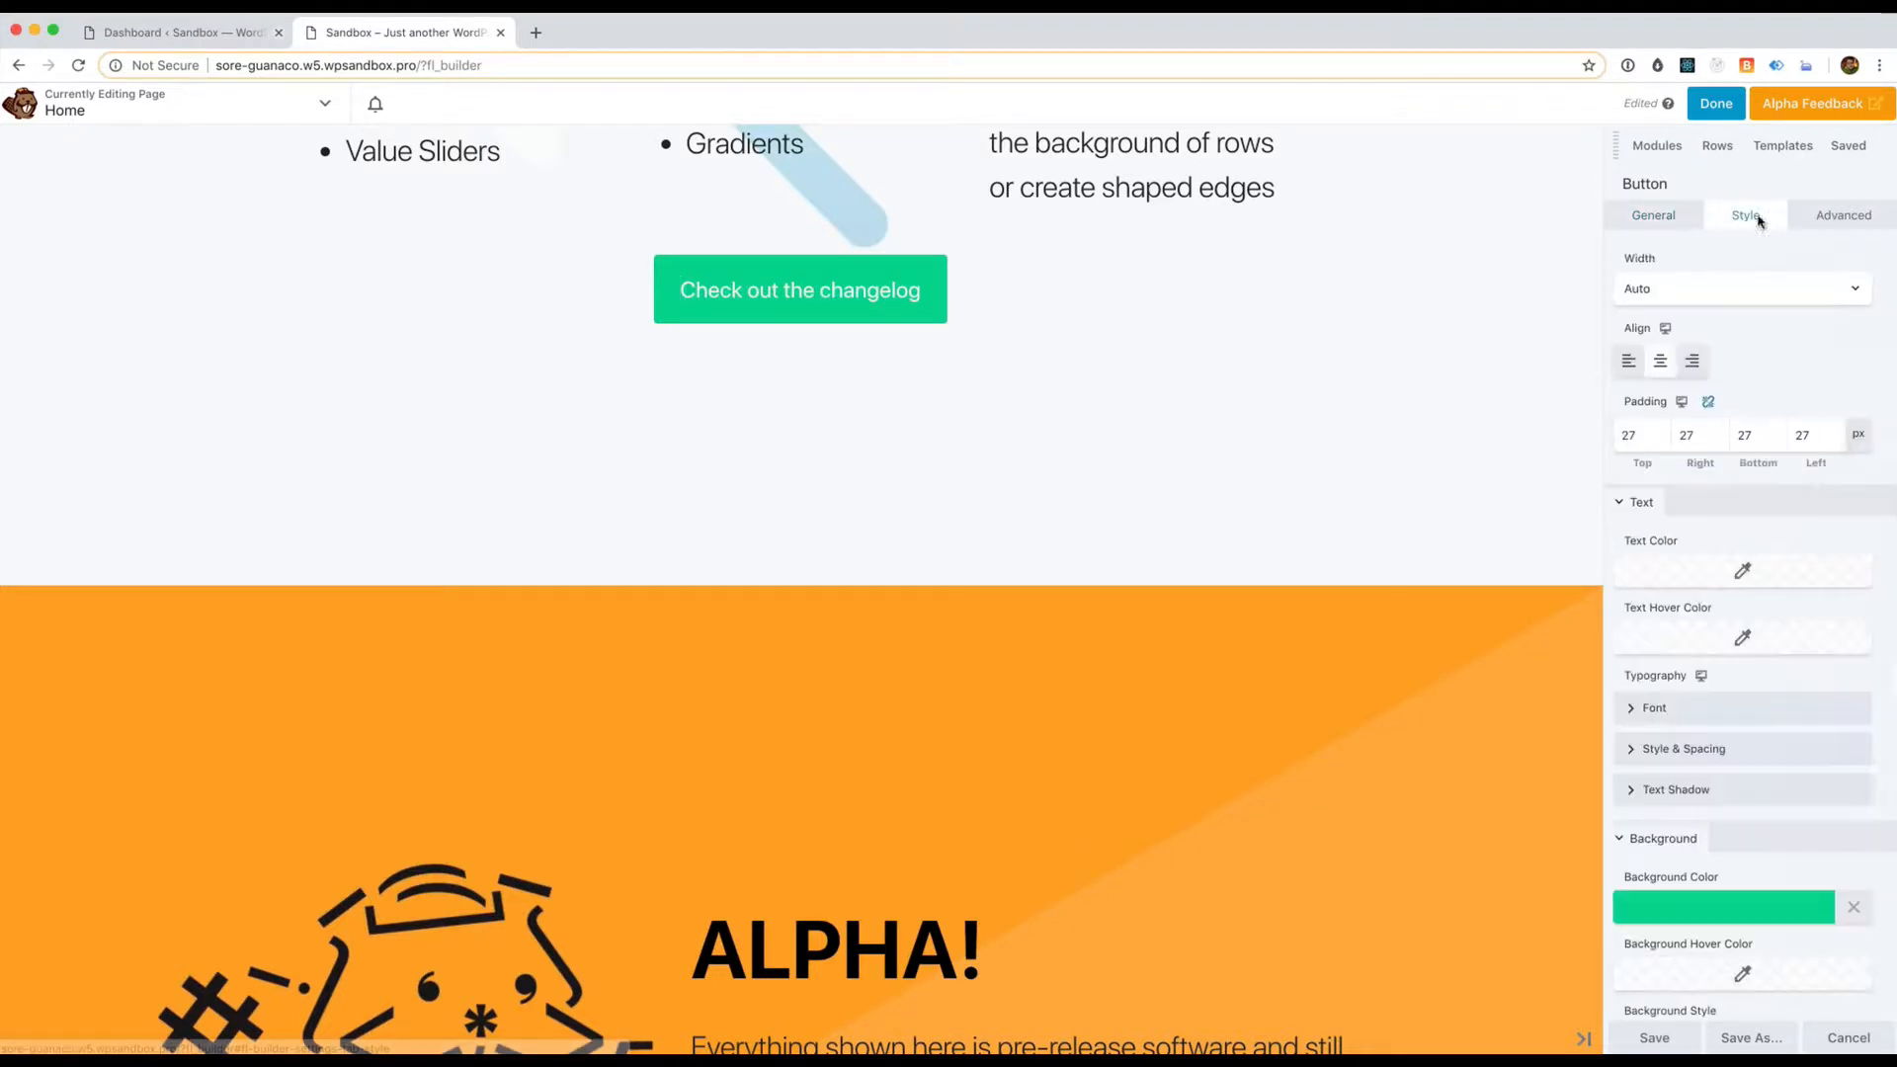
# Review the button's style options and collapse the Text, Background and Border sections
pyautogui.scroll(-4, 1744, 423)
pyautogui.scroll(-2, 1743, 423)
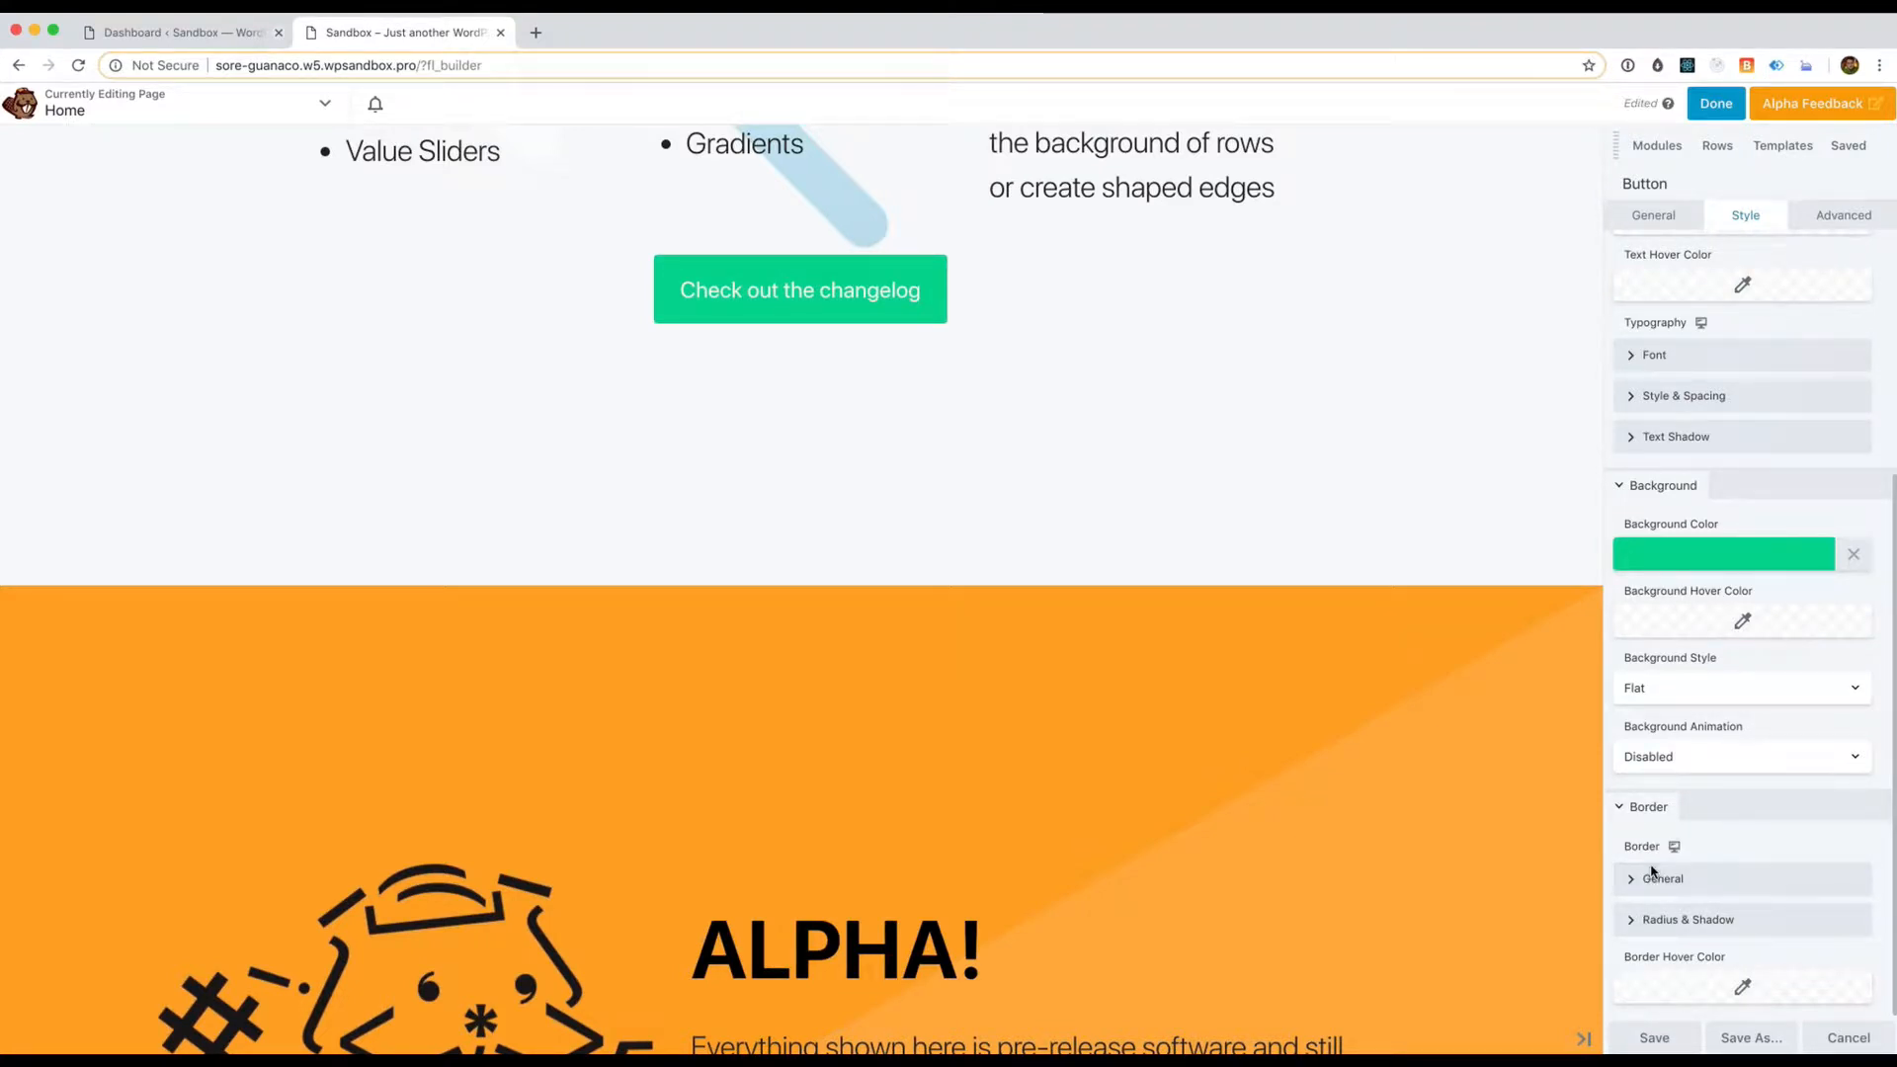
pyautogui.click(1648, 807)
pyautogui.click(1663, 687)
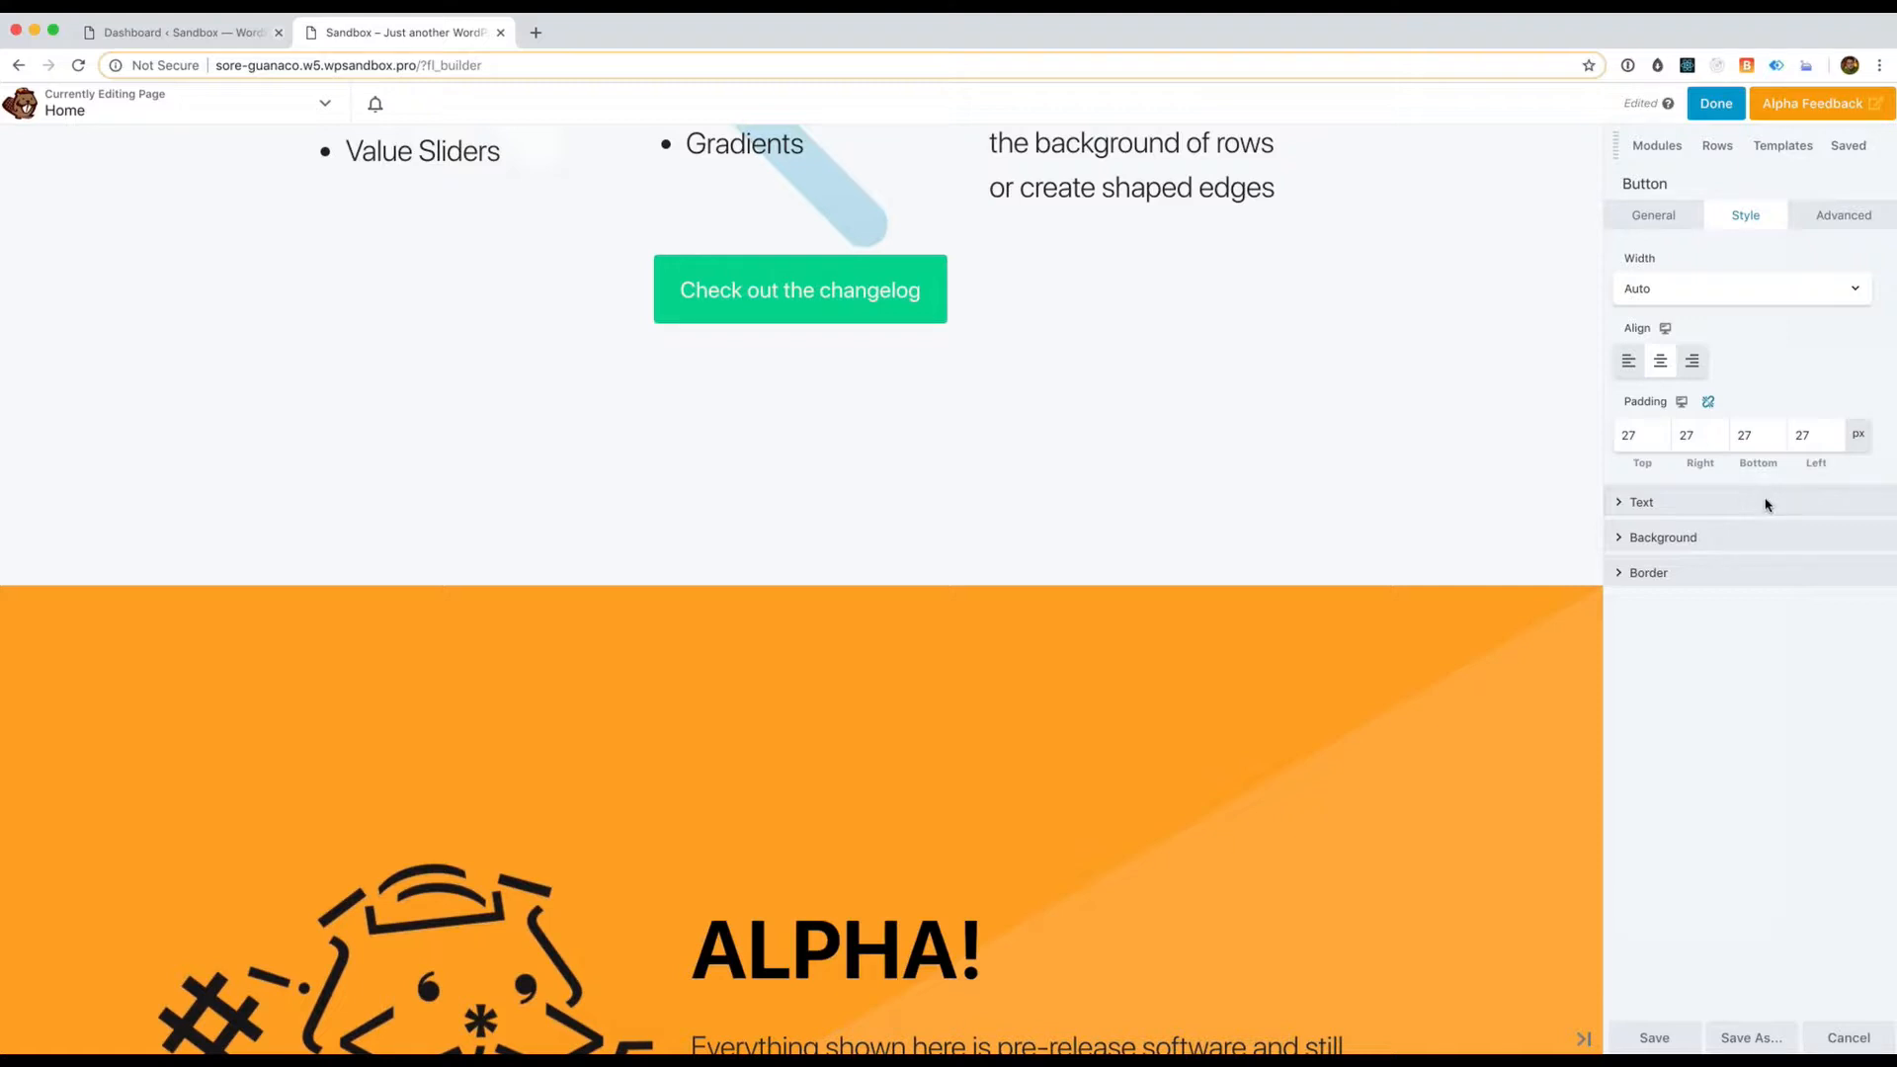
# Expand the button's Border section with its General and Radius & Shadow groups
pyautogui.click(1648, 574)
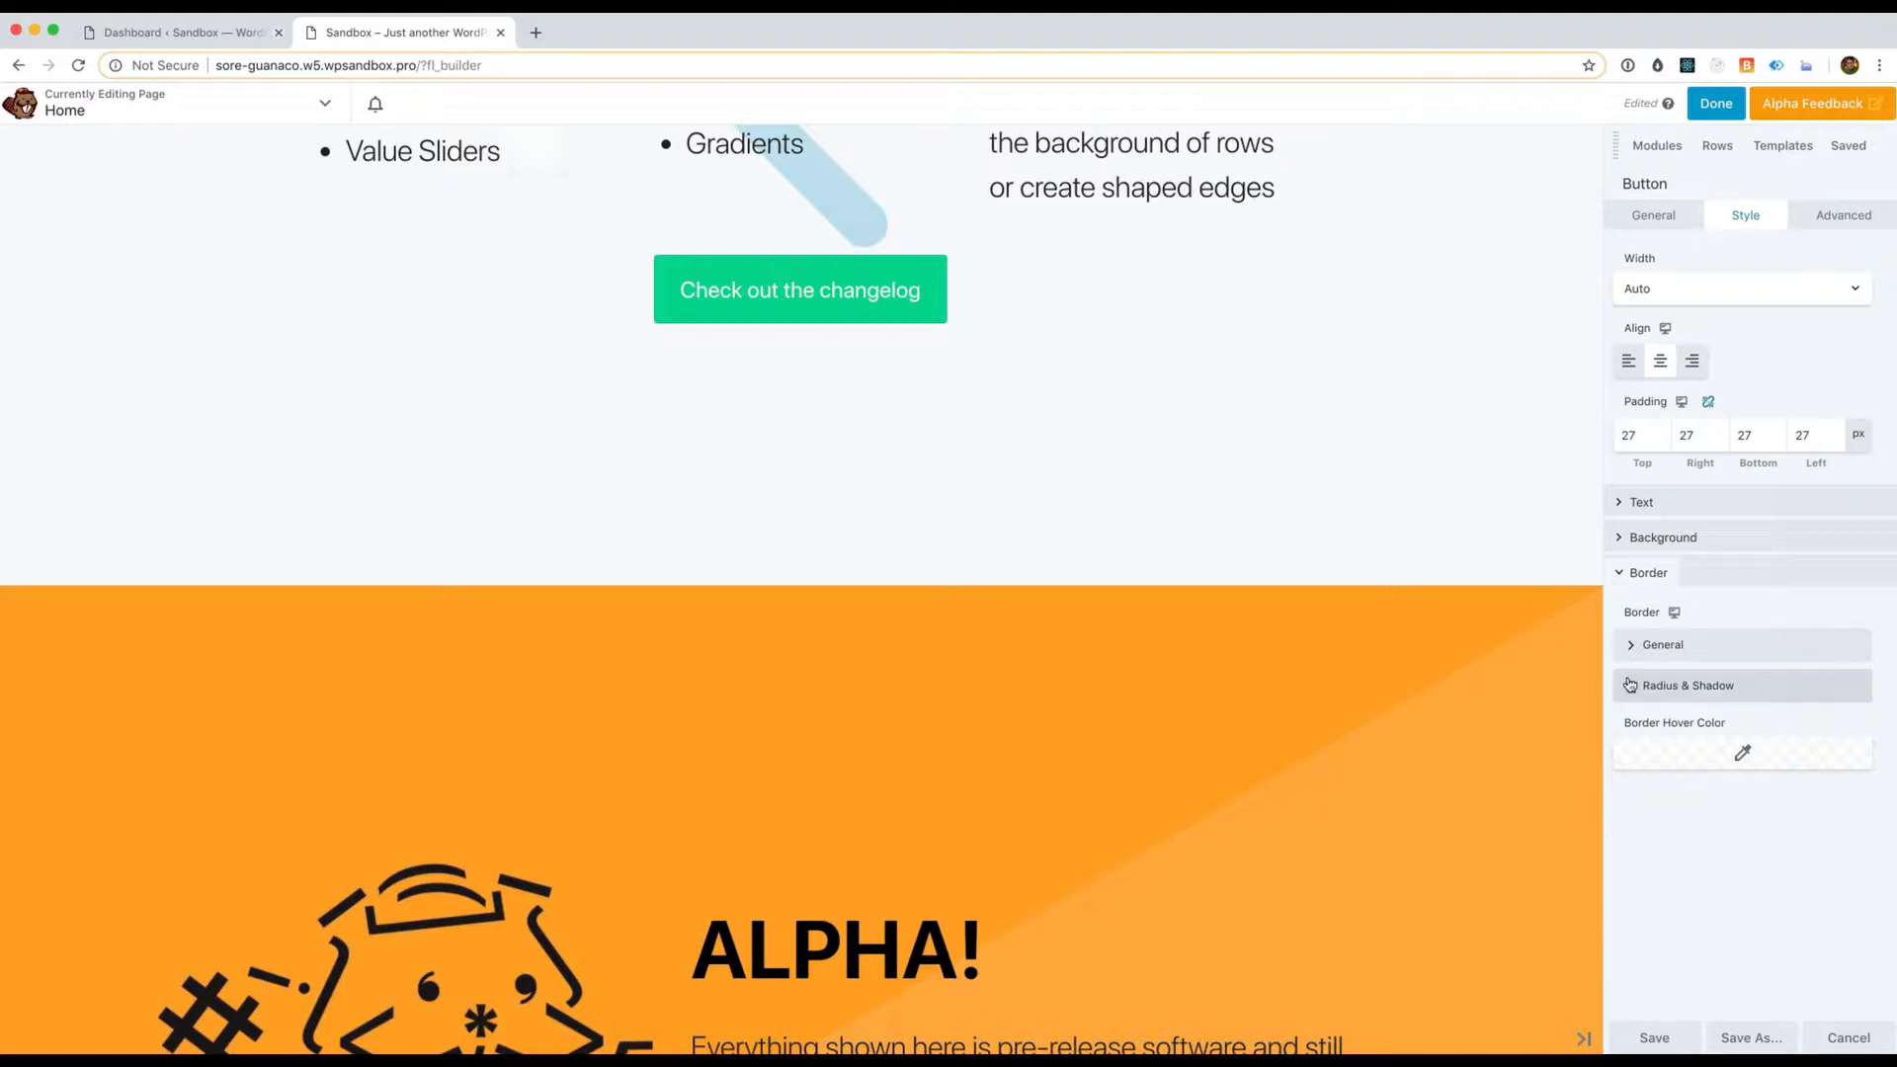
pyautogui.click(1705, 654)
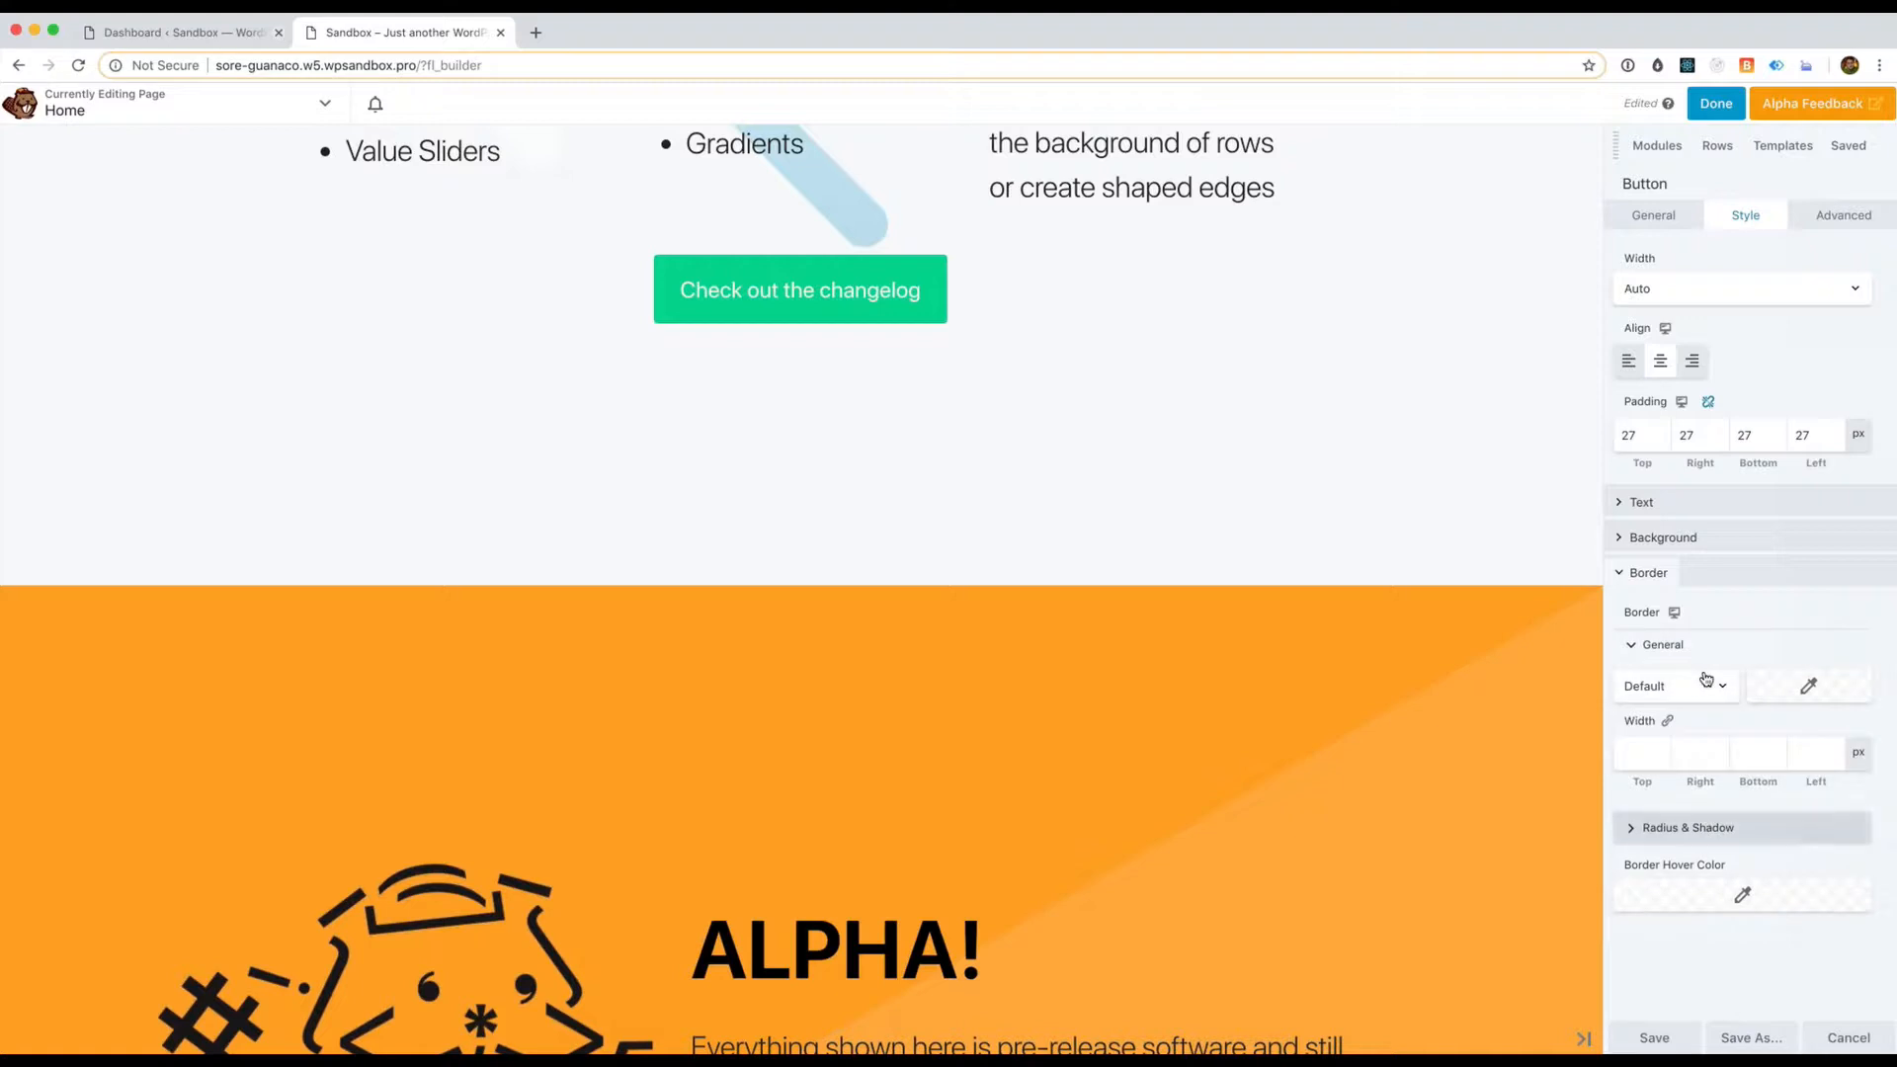
pyautogui.click(1677, 826)
pyautogui.scroll(-2, 1759, 838)
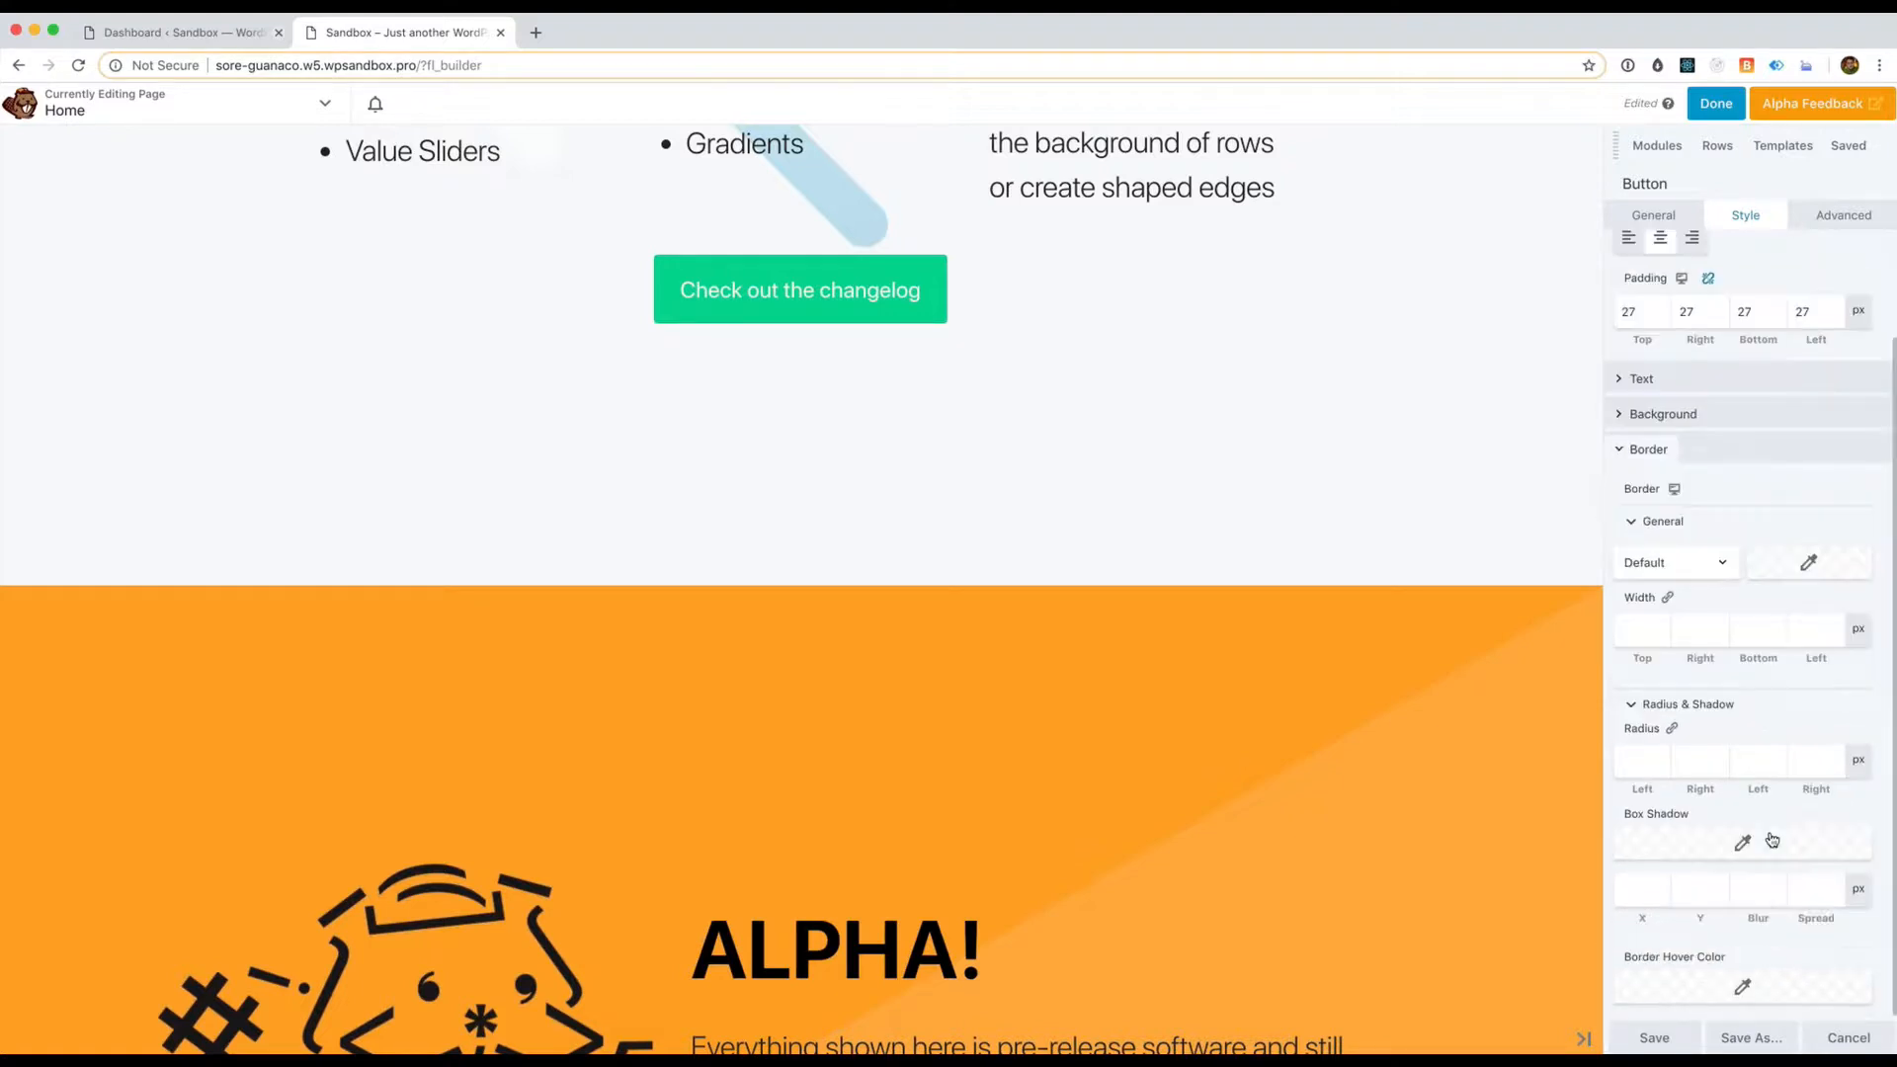
# Give the button a solid border in dark blue, #14009b
pyautogui.click(1693, 563)
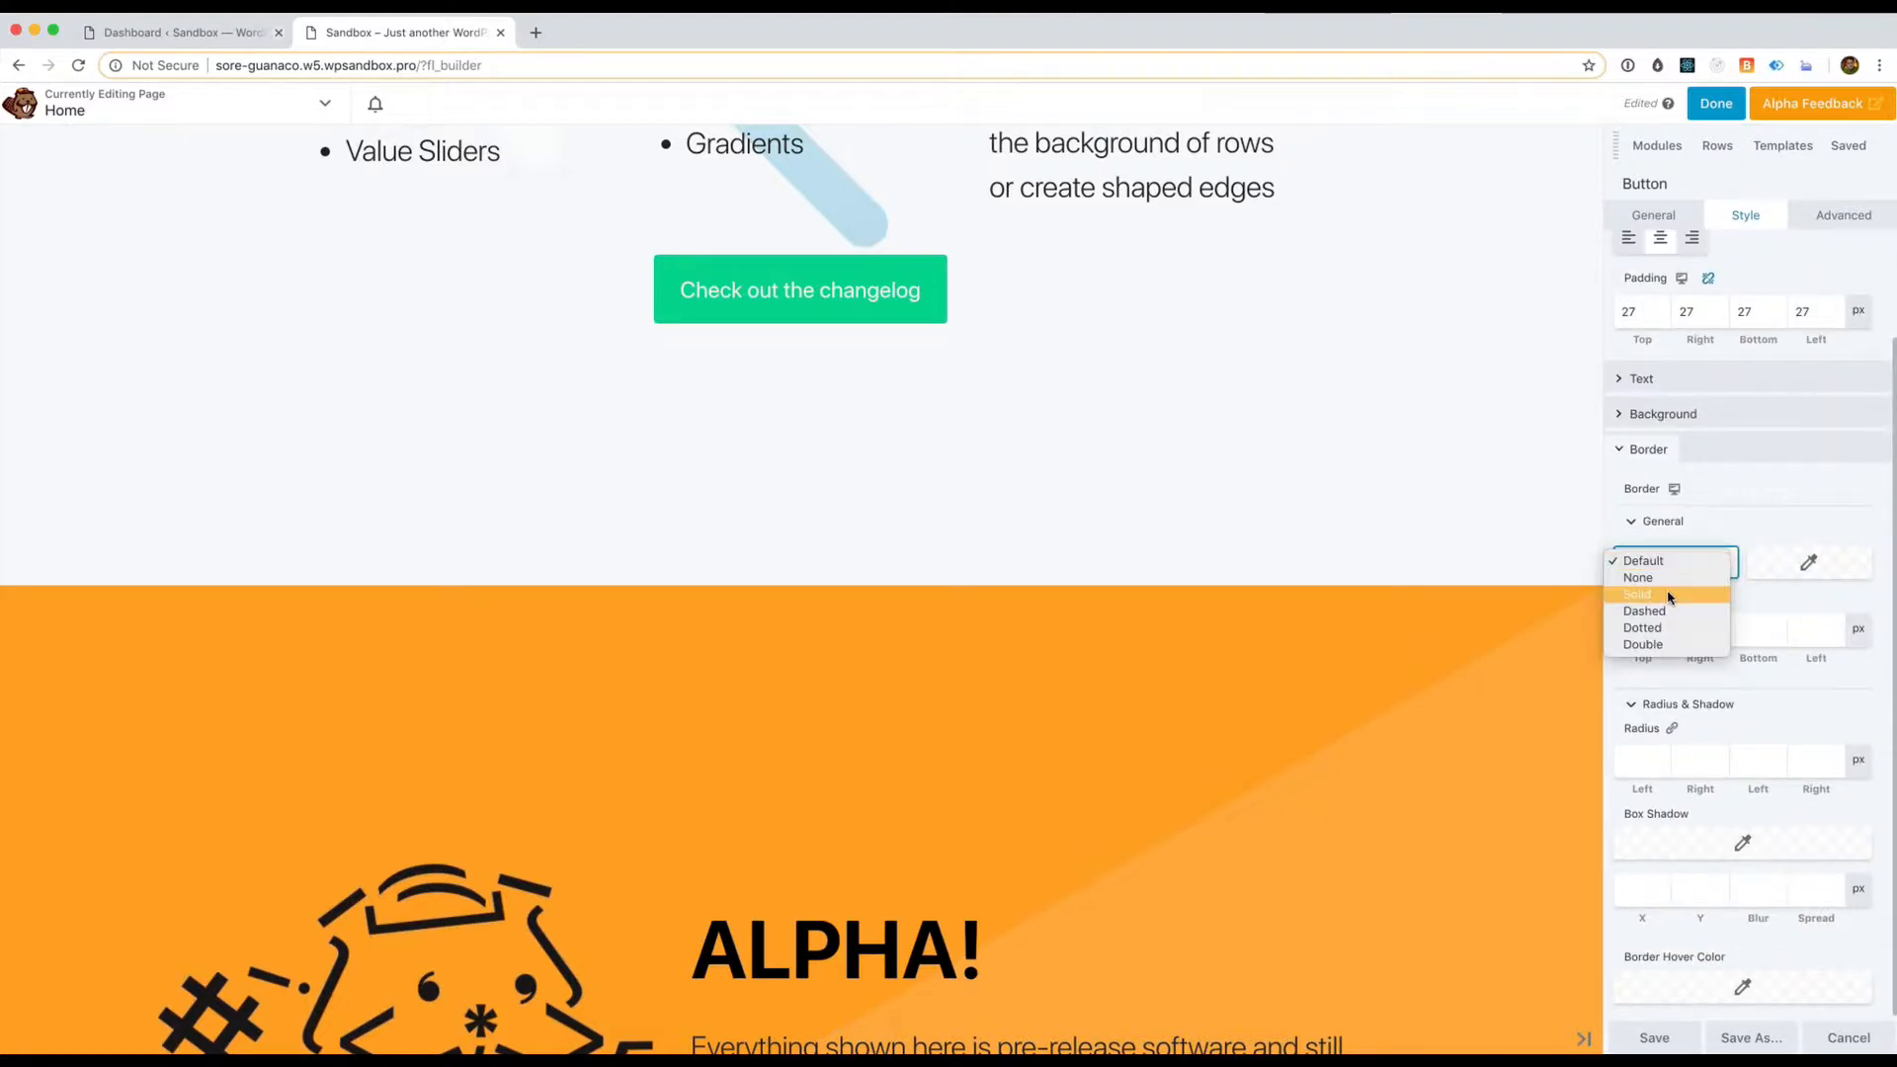
pyautogui.click(1666, 594)
pyautogui.click(1797, 567)
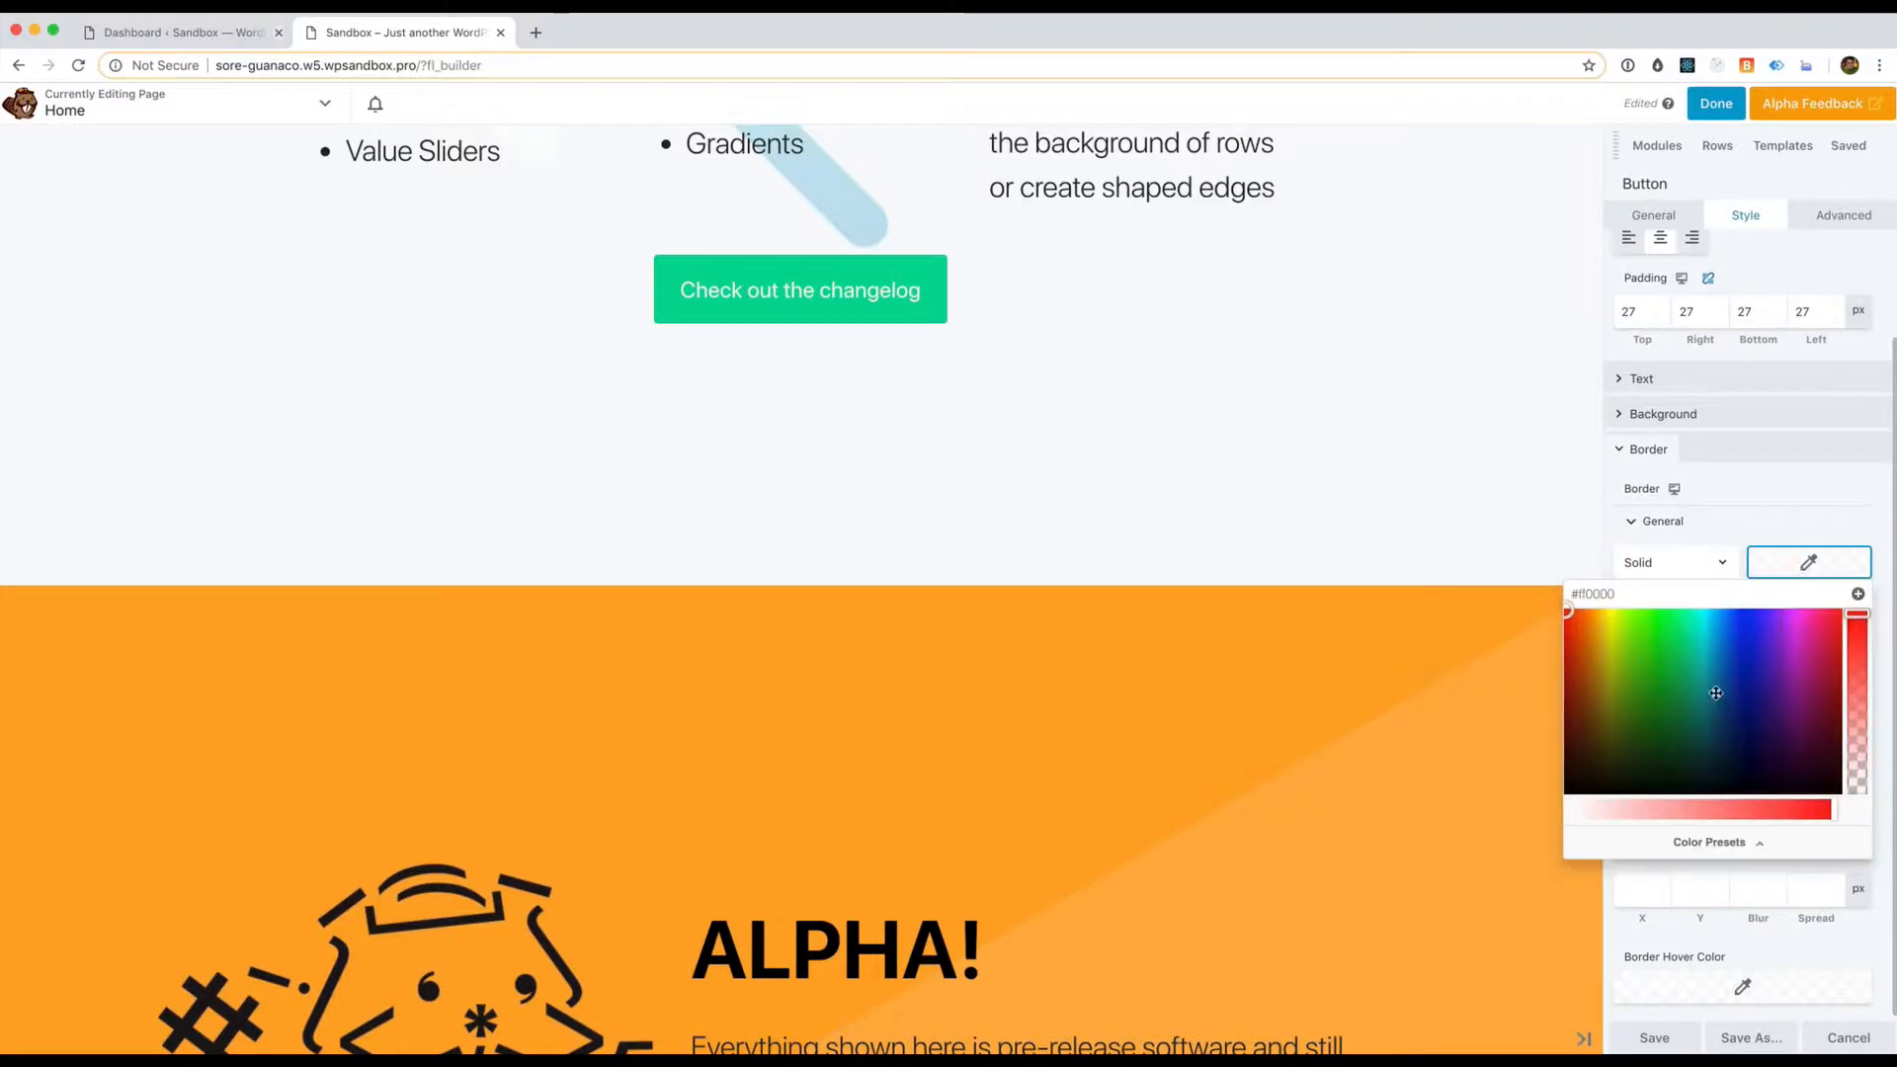
pyautogui.moveTo(1716, 694)
pyautogui.mouseDown()
pyautogui.moveTo(1723, 745)
pyautogui.moveTo(1761, 762)
pyautogui.moveTo(1757, 684)
pyautogui.mouseUp()
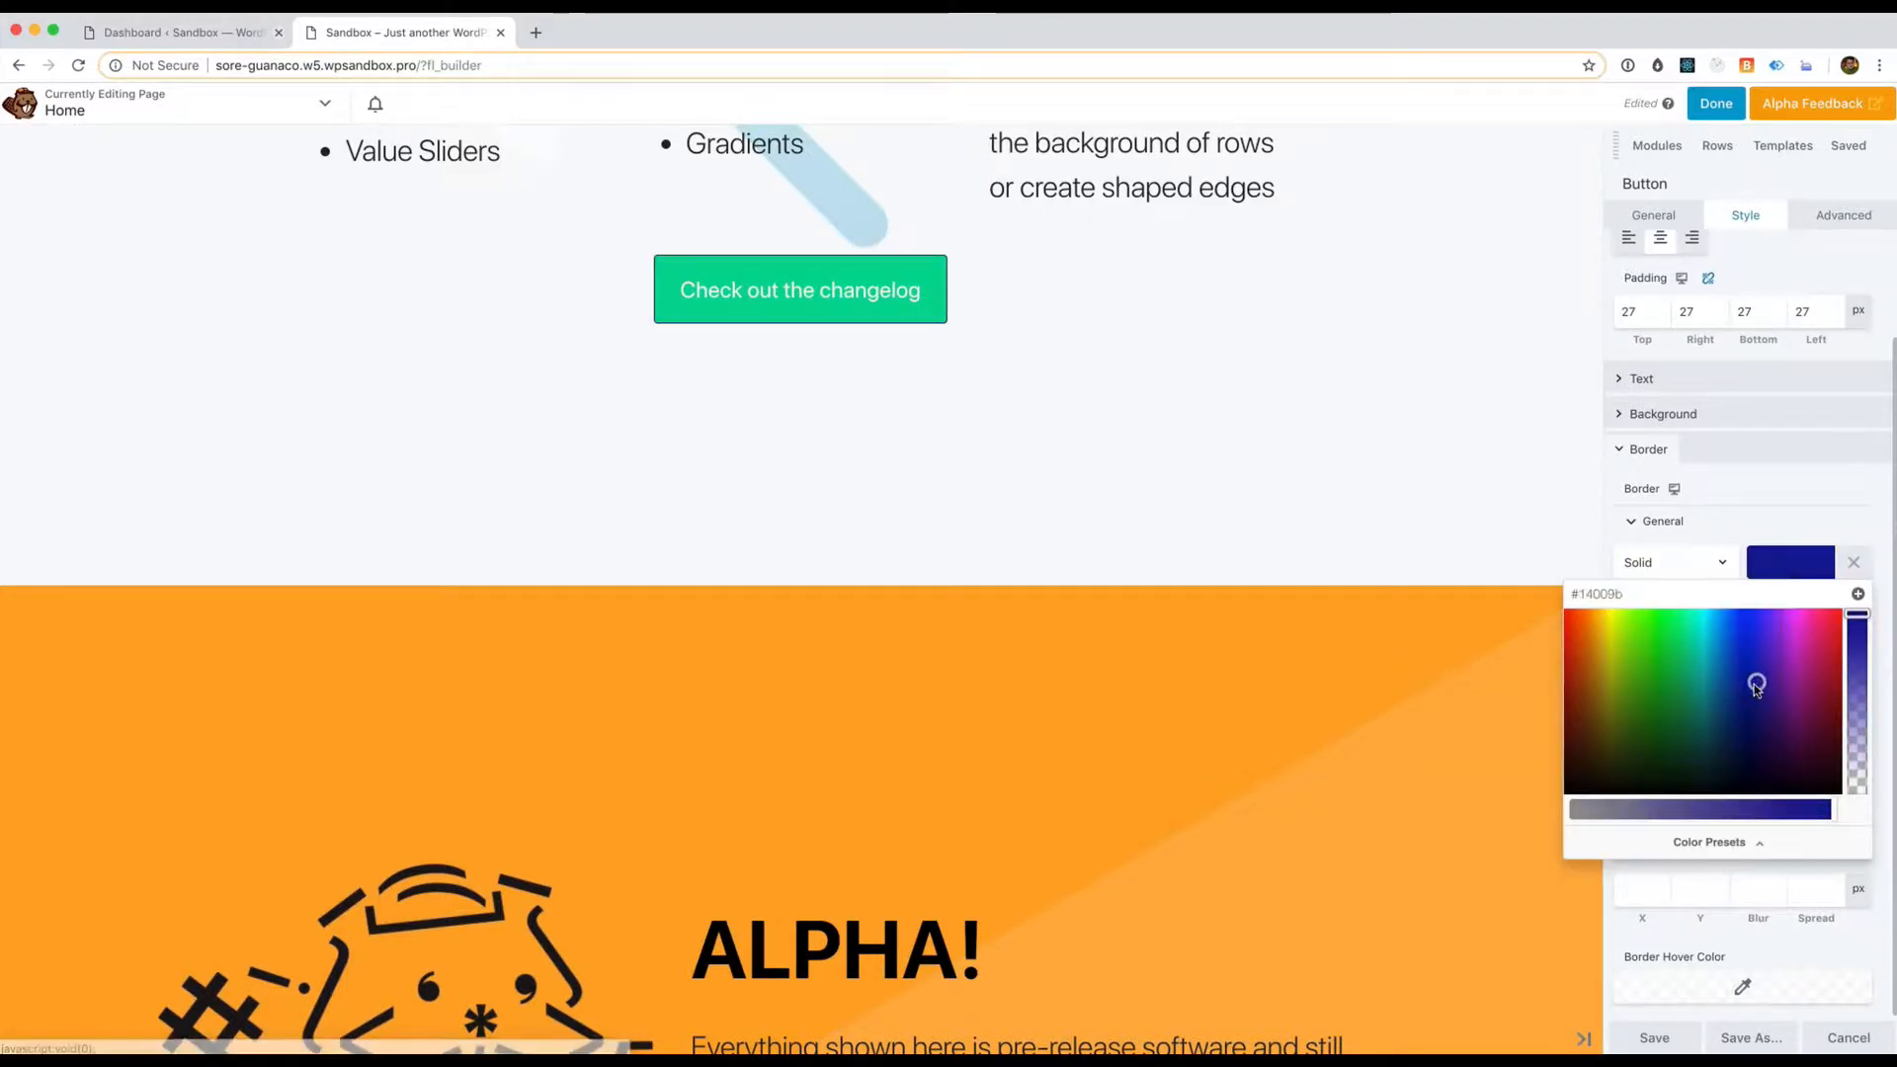
pyautogui.click(1755, 686)
pyautogui.click(1761, 647)
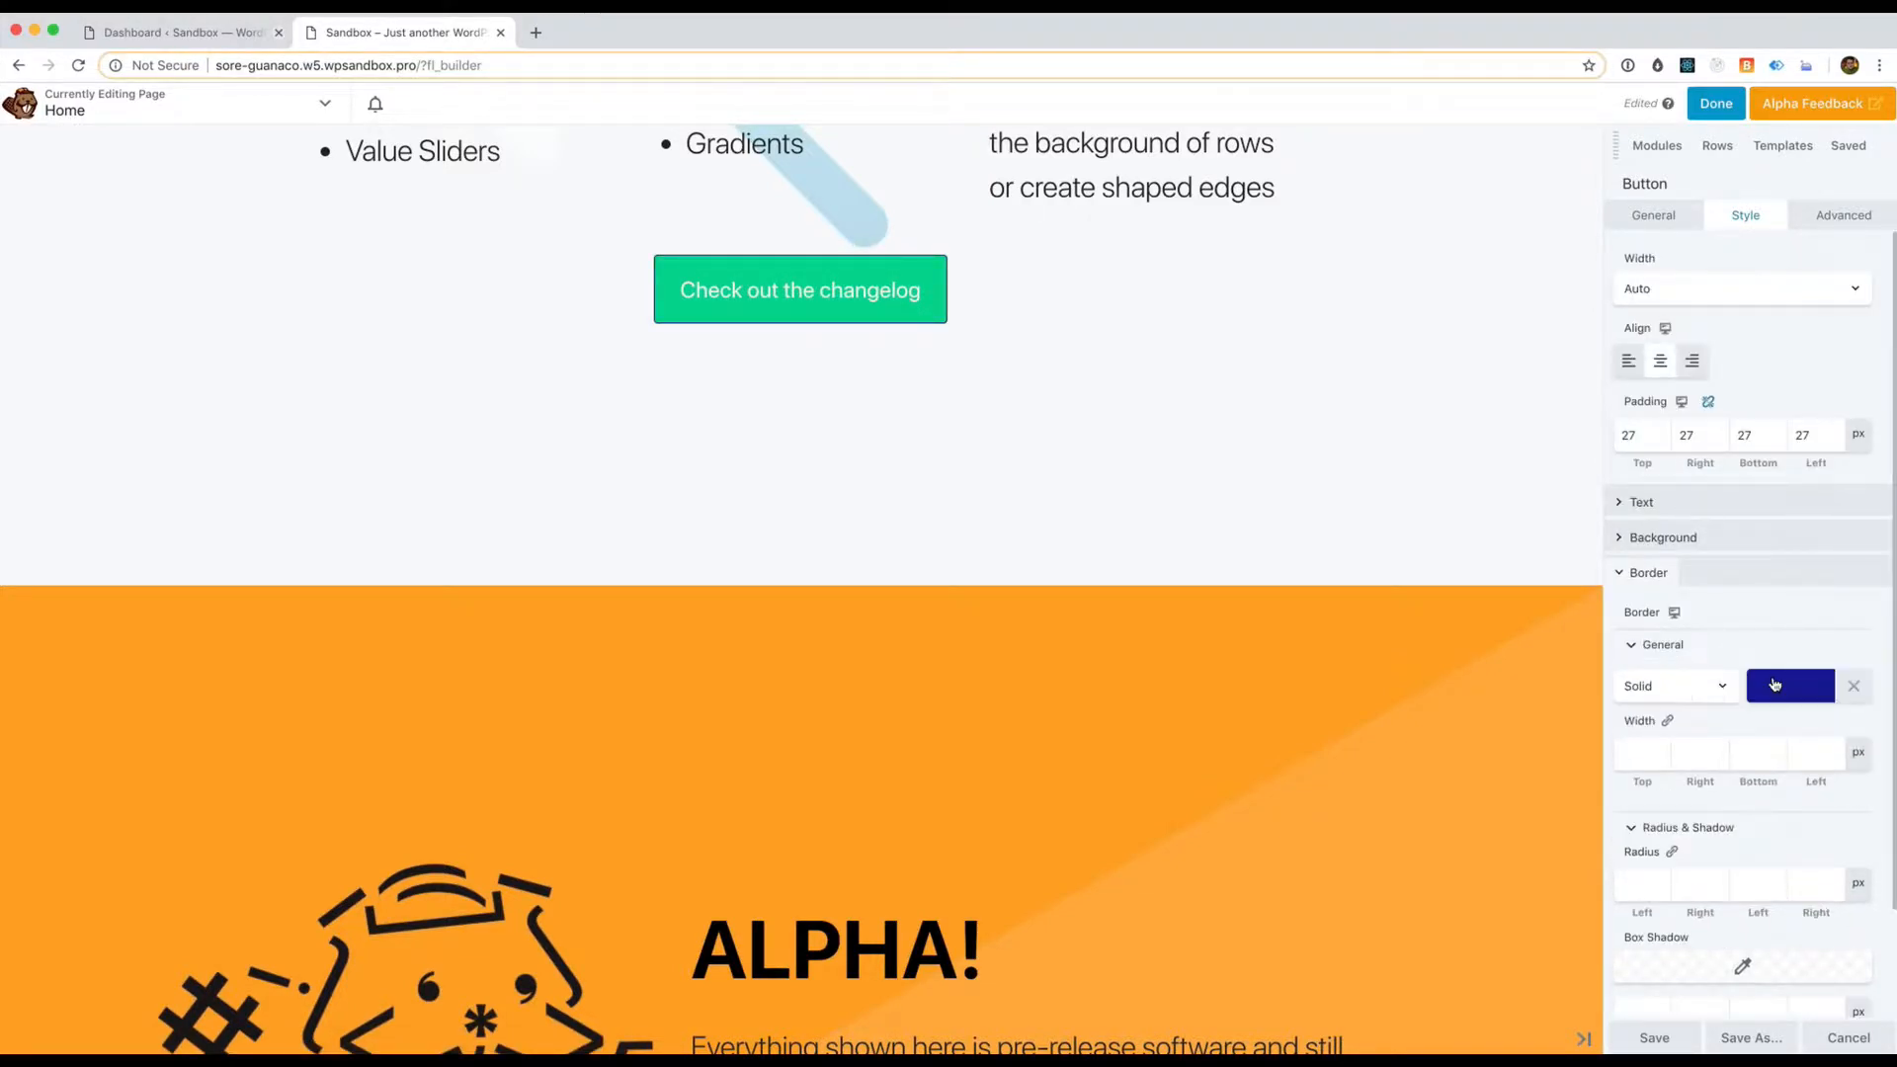
# Link the button's border widths at 46 px on all sides and change the border style to Dotted
pyautogui.click(1668, 721)
pyautogui.moveTo(1676, 815); pyautogui.dragTo(1736, 809)
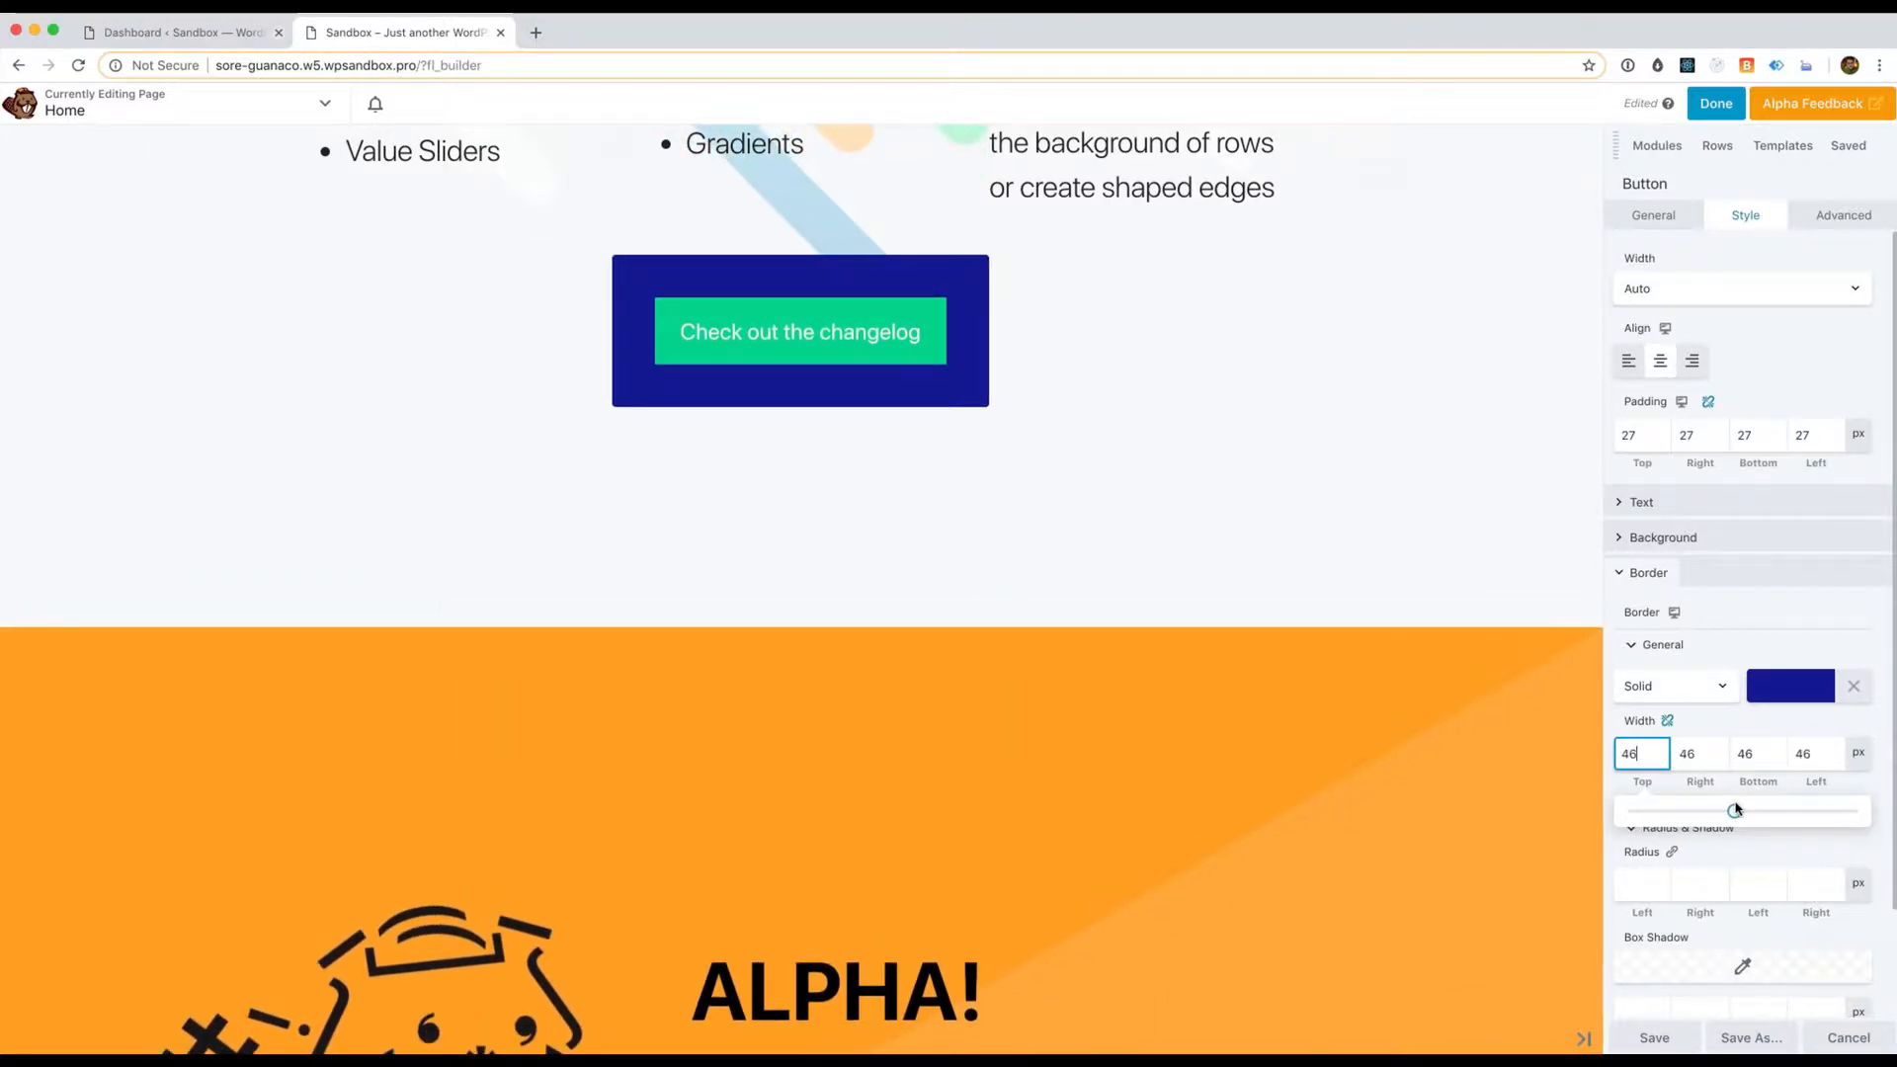
pyautogui.click(1689, 694)
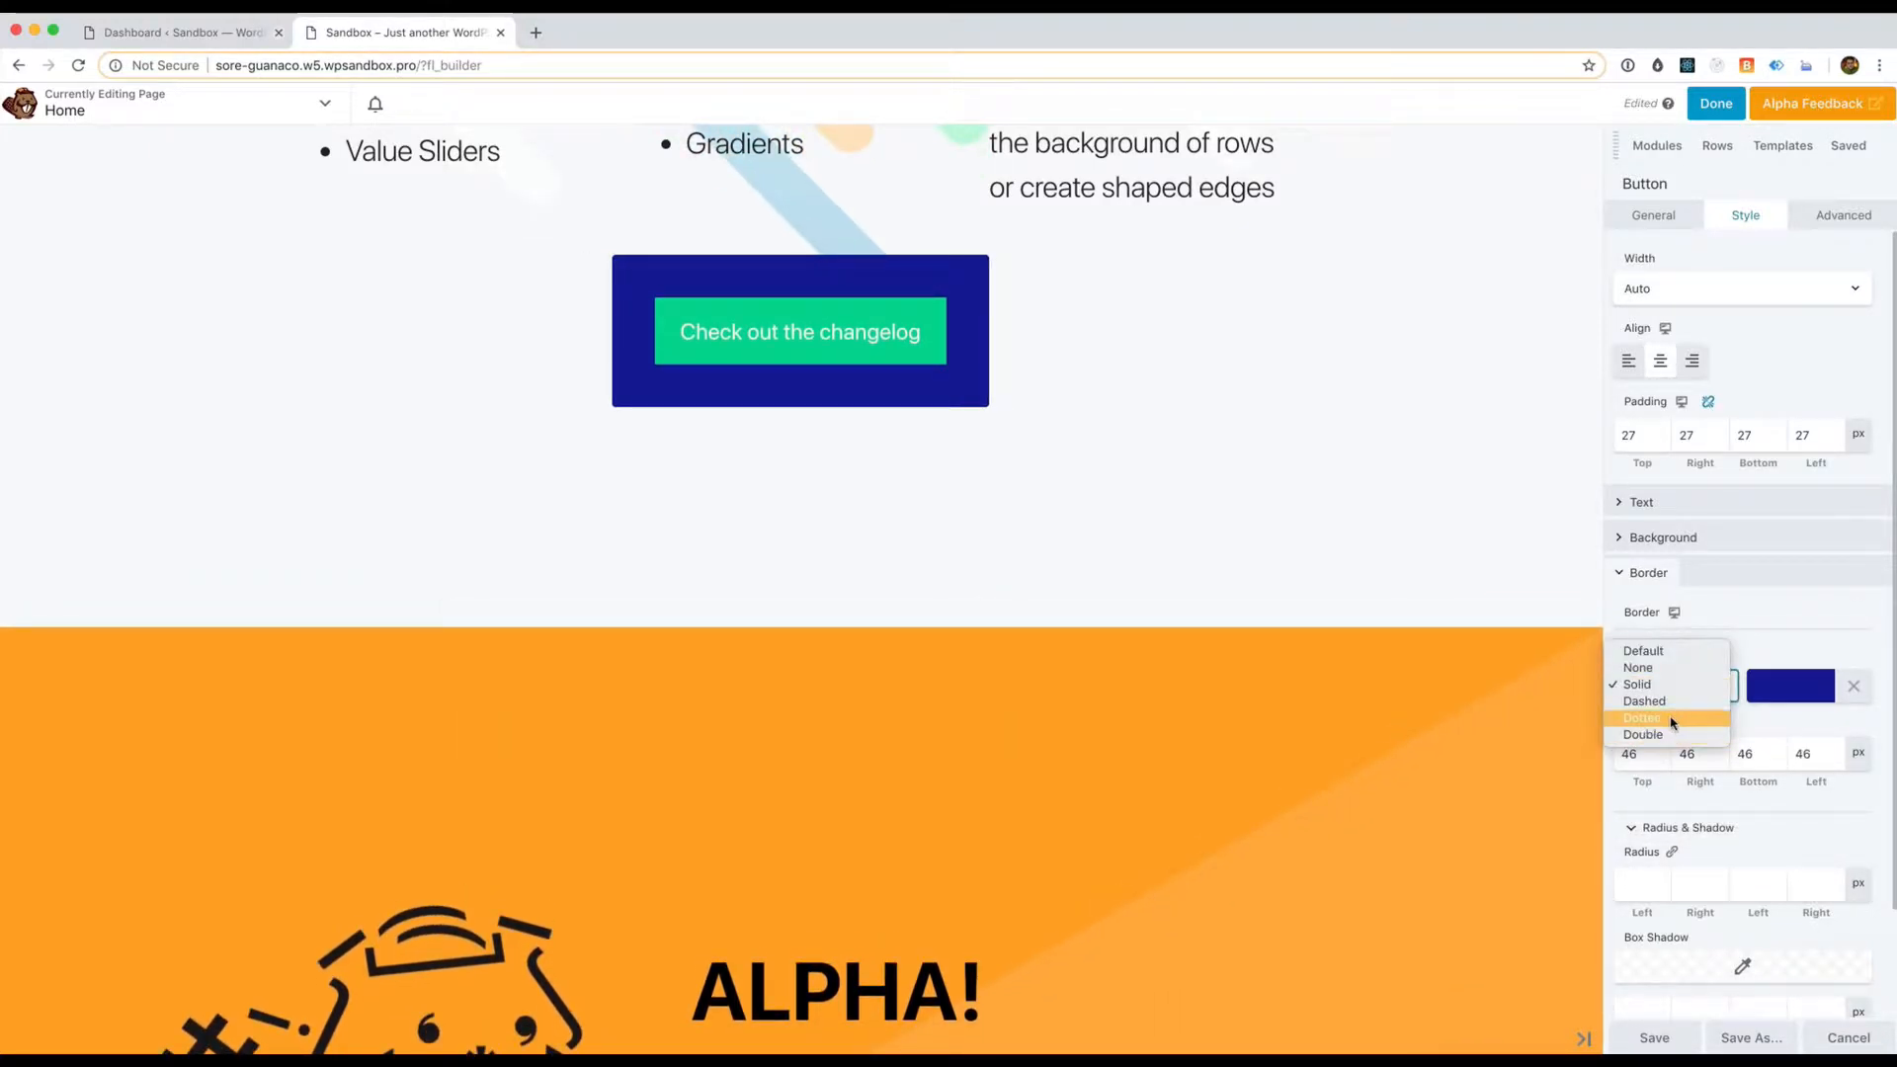
pyautogui.click(1674, 721)
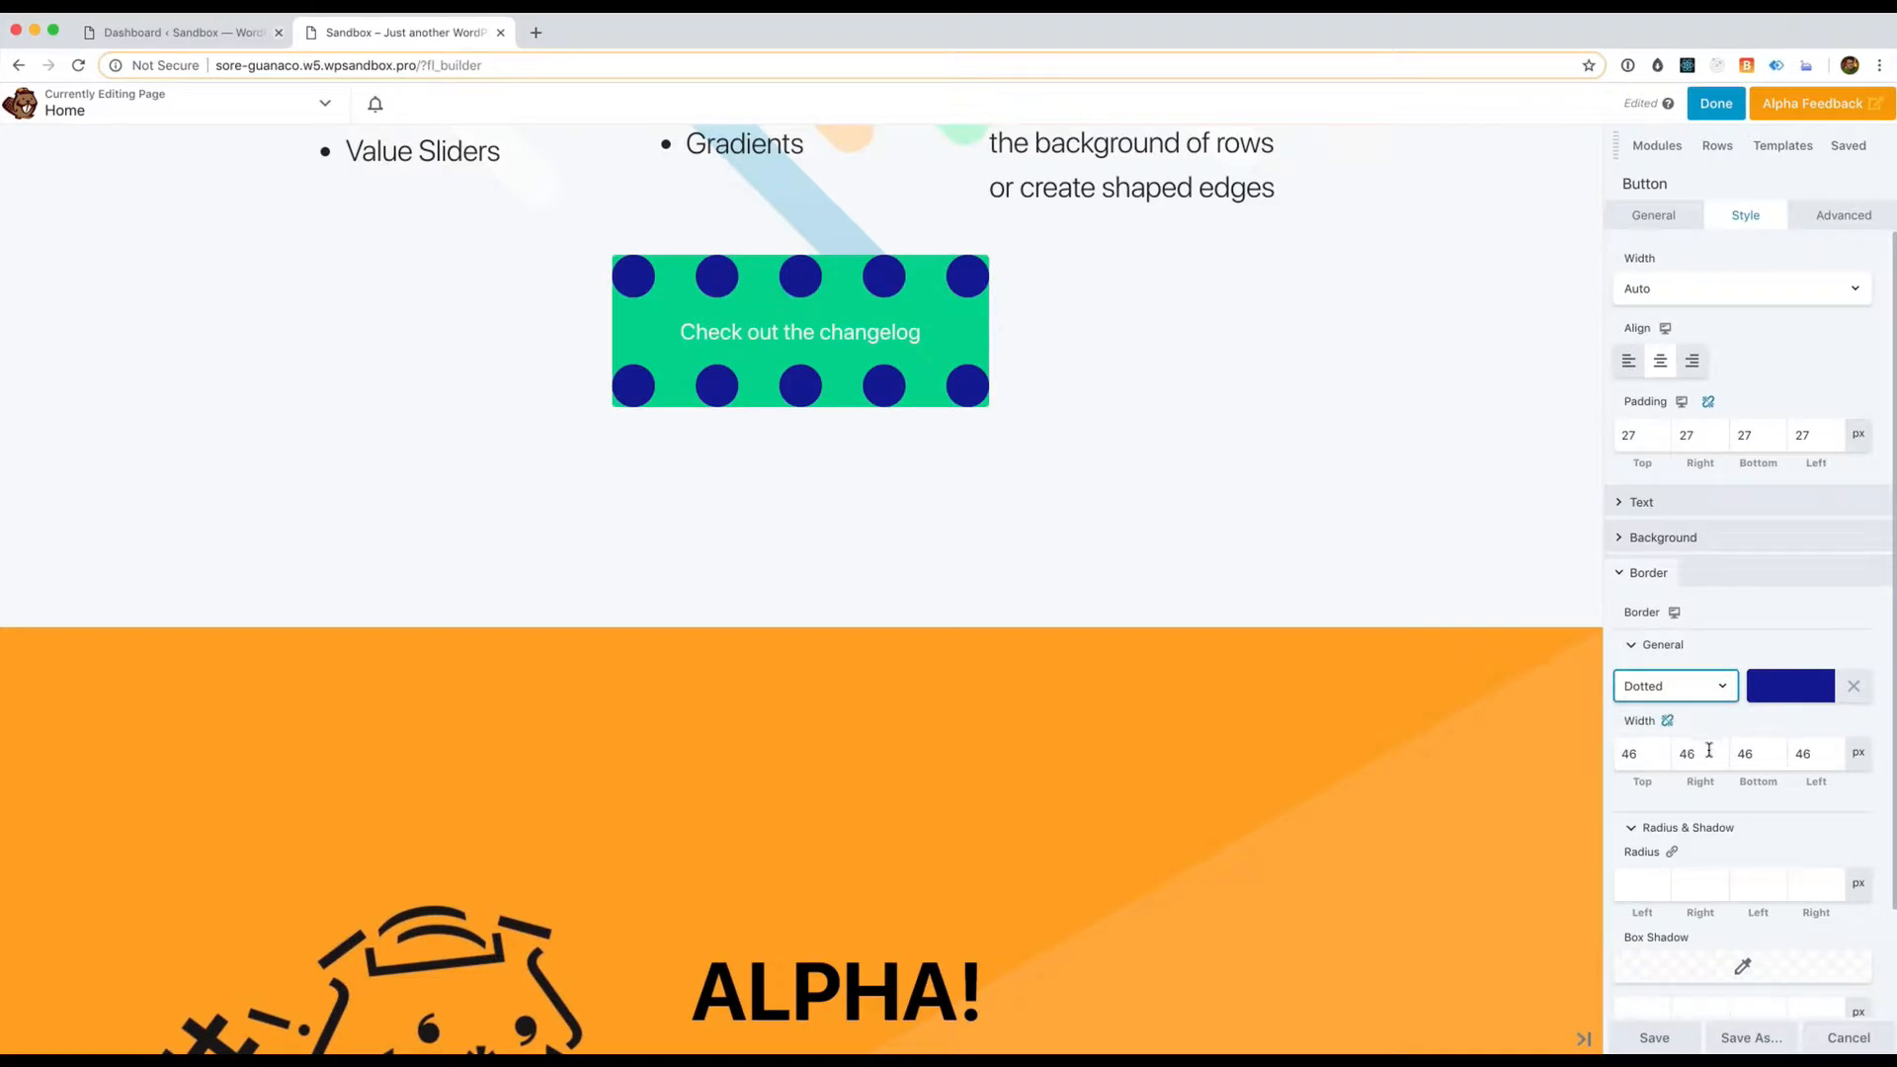
# Unlink the border widths and set the right side to 11 px and the bottom side to 27 px
pyautogui.click(1708, 750)
pyautogui.click(1666, 721)
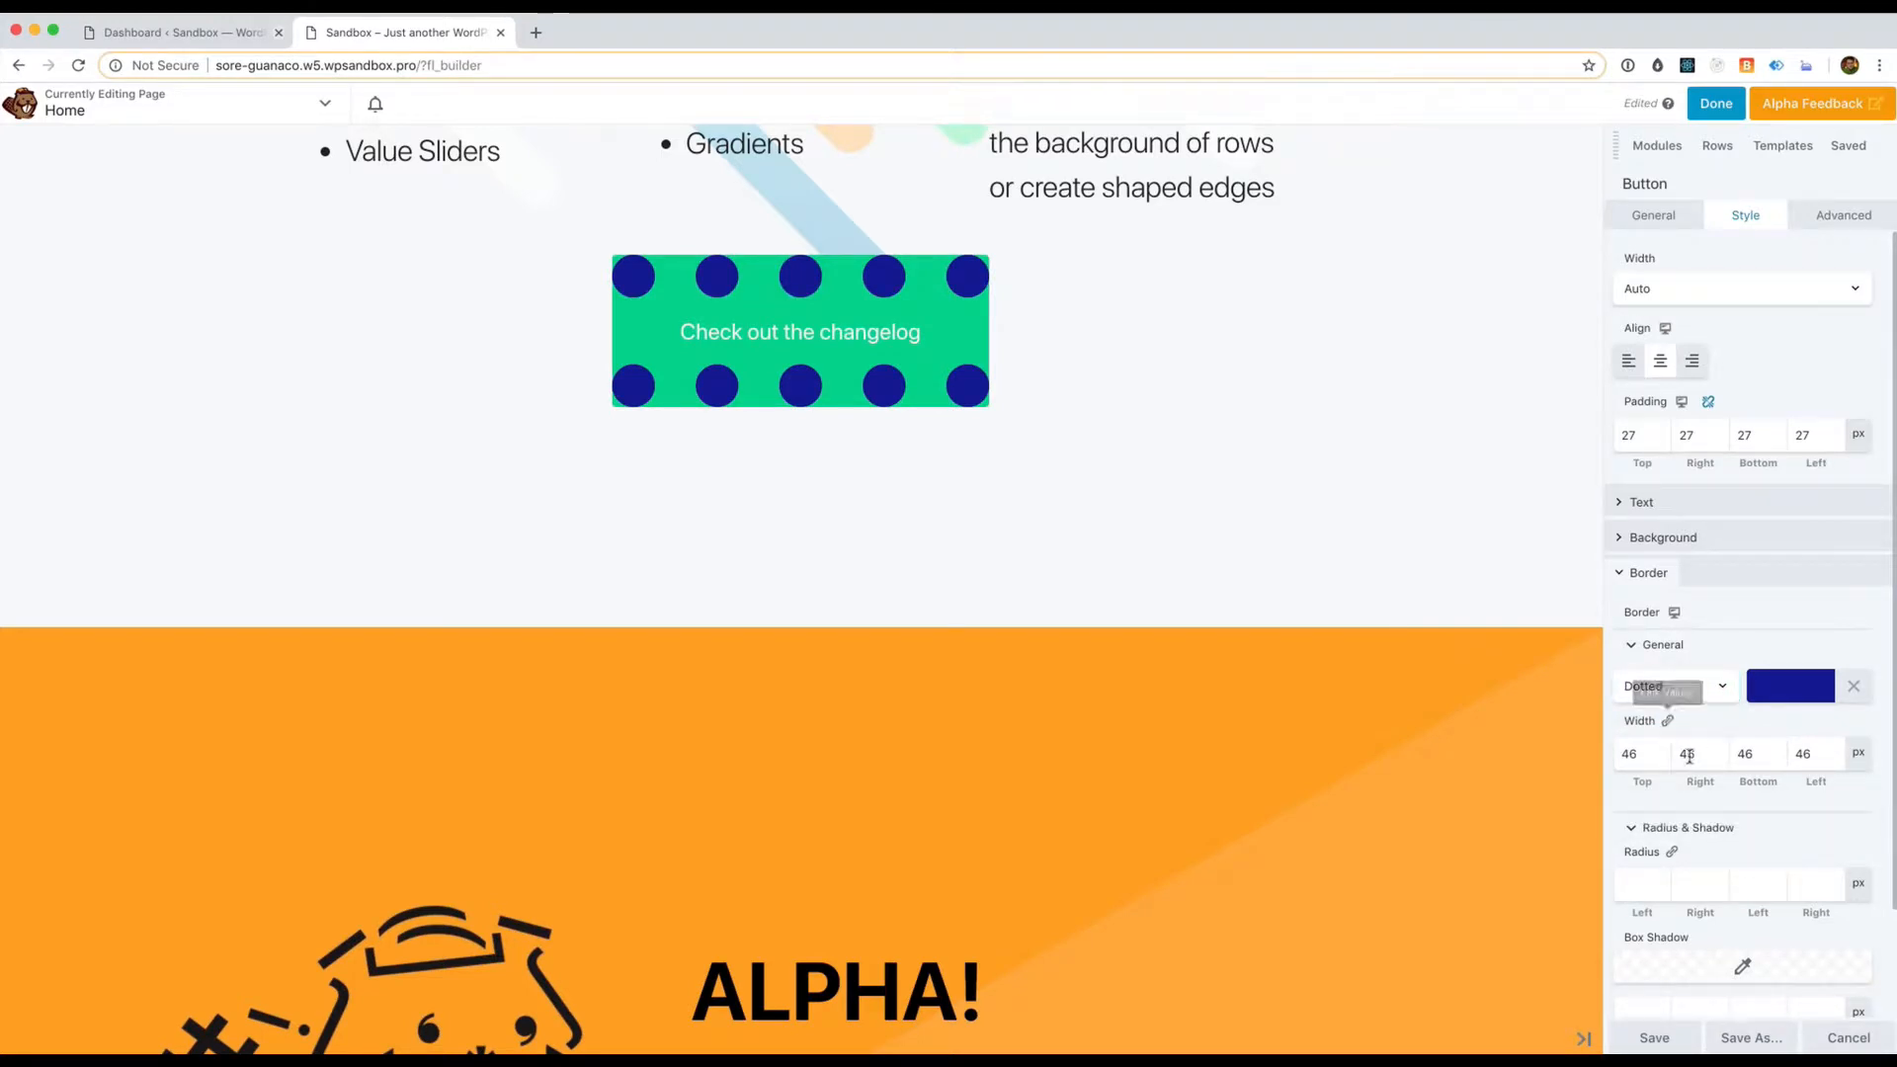
pyautogui.click(1689, 755)
pyautogui.moveTo(1717, 816)
pyautogui.mouseDown()
pyautogui.moveTo(1640, 812)
pyautogui.moveTo(1691, 812)
pyautogui.mouseUp()
pyautogui.press('Tab')
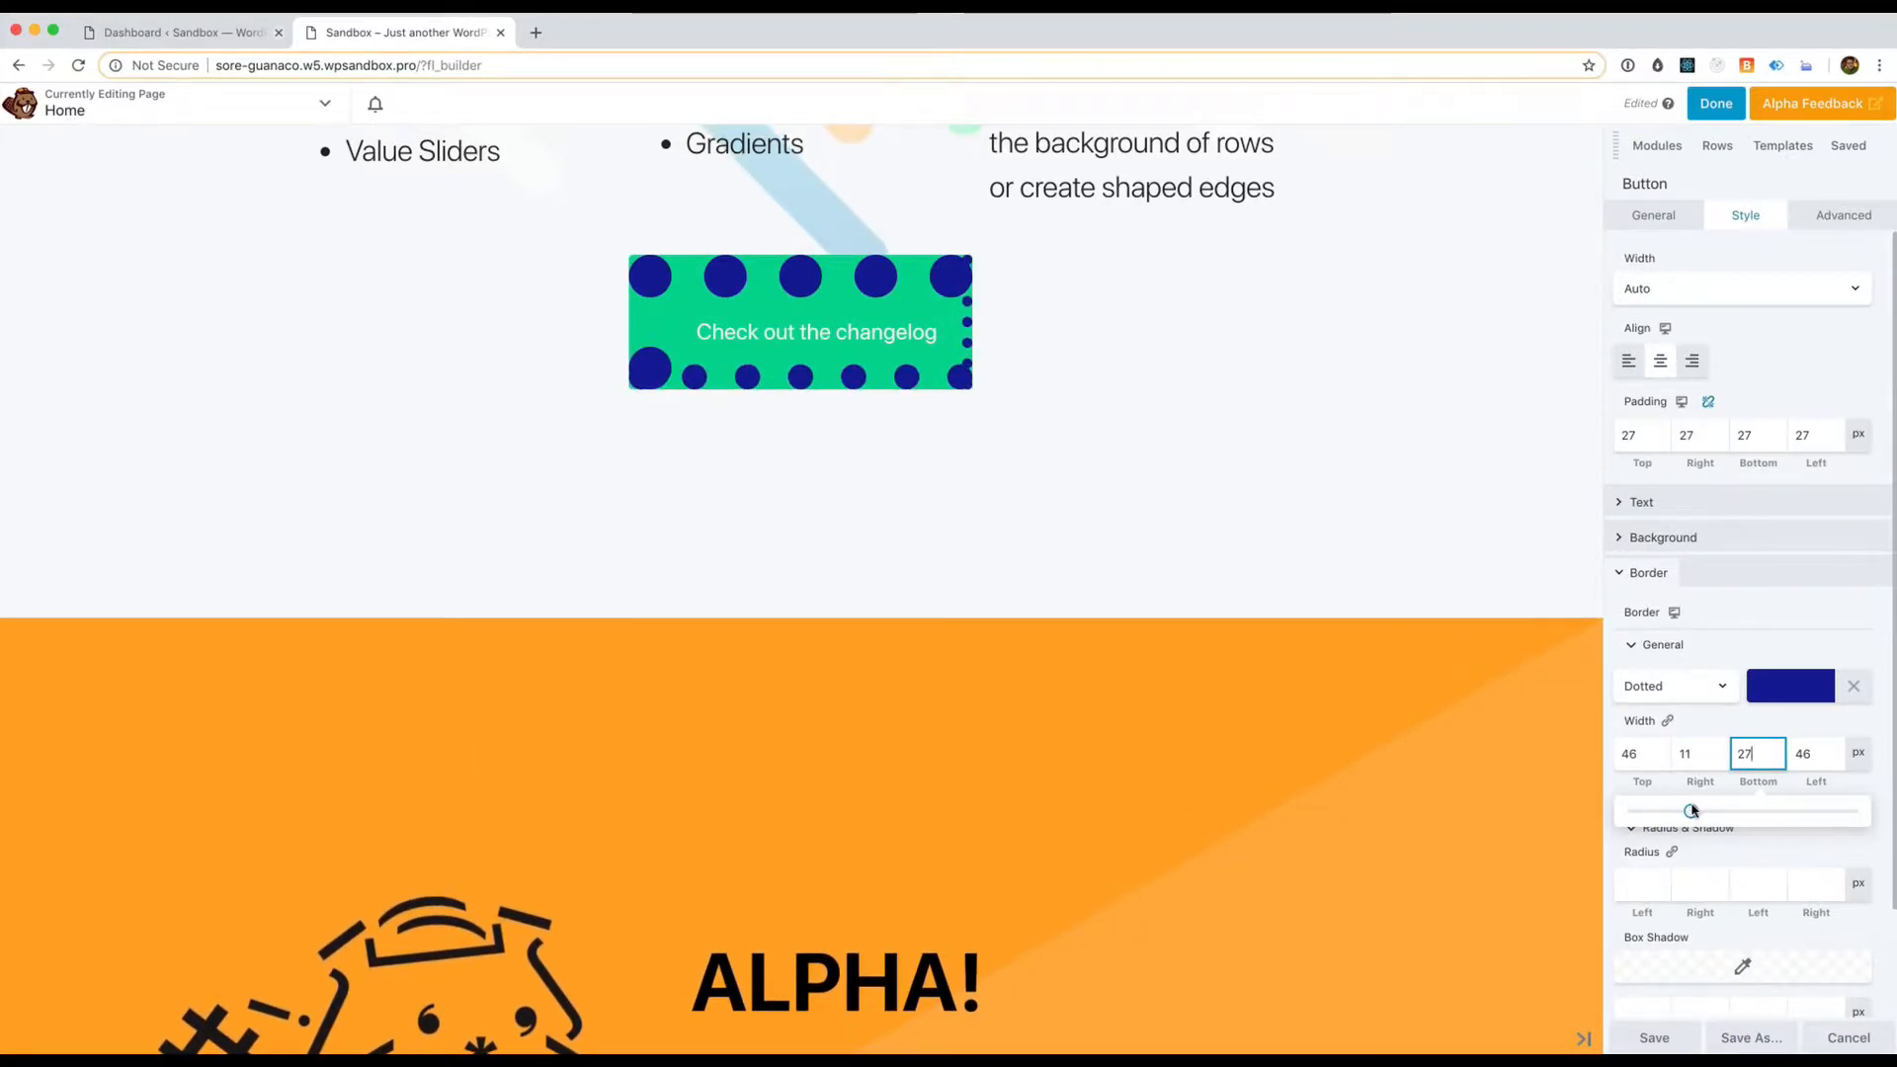
# Link the button's border radius values and set all four corners to 91 px
pyautogui.scroll(-2, 1671, 872)
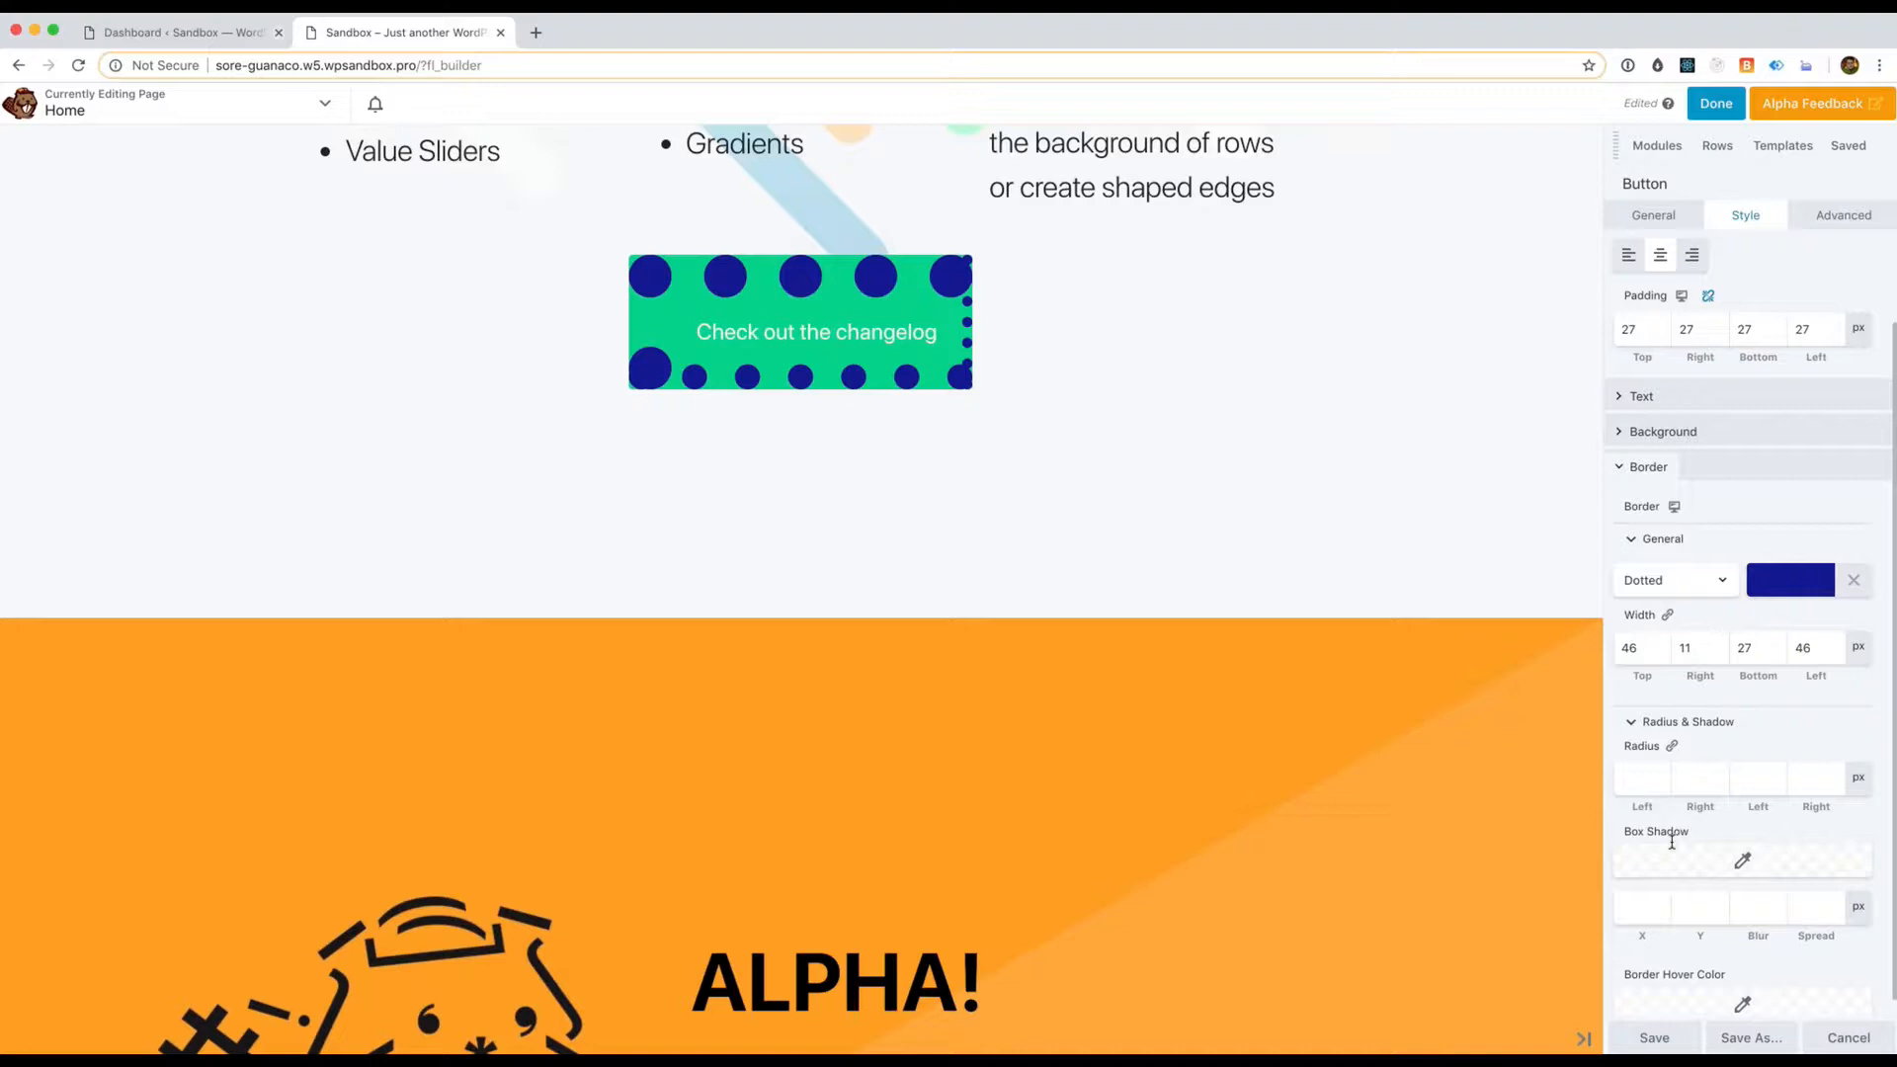
pyautogui.click(1636, 776)
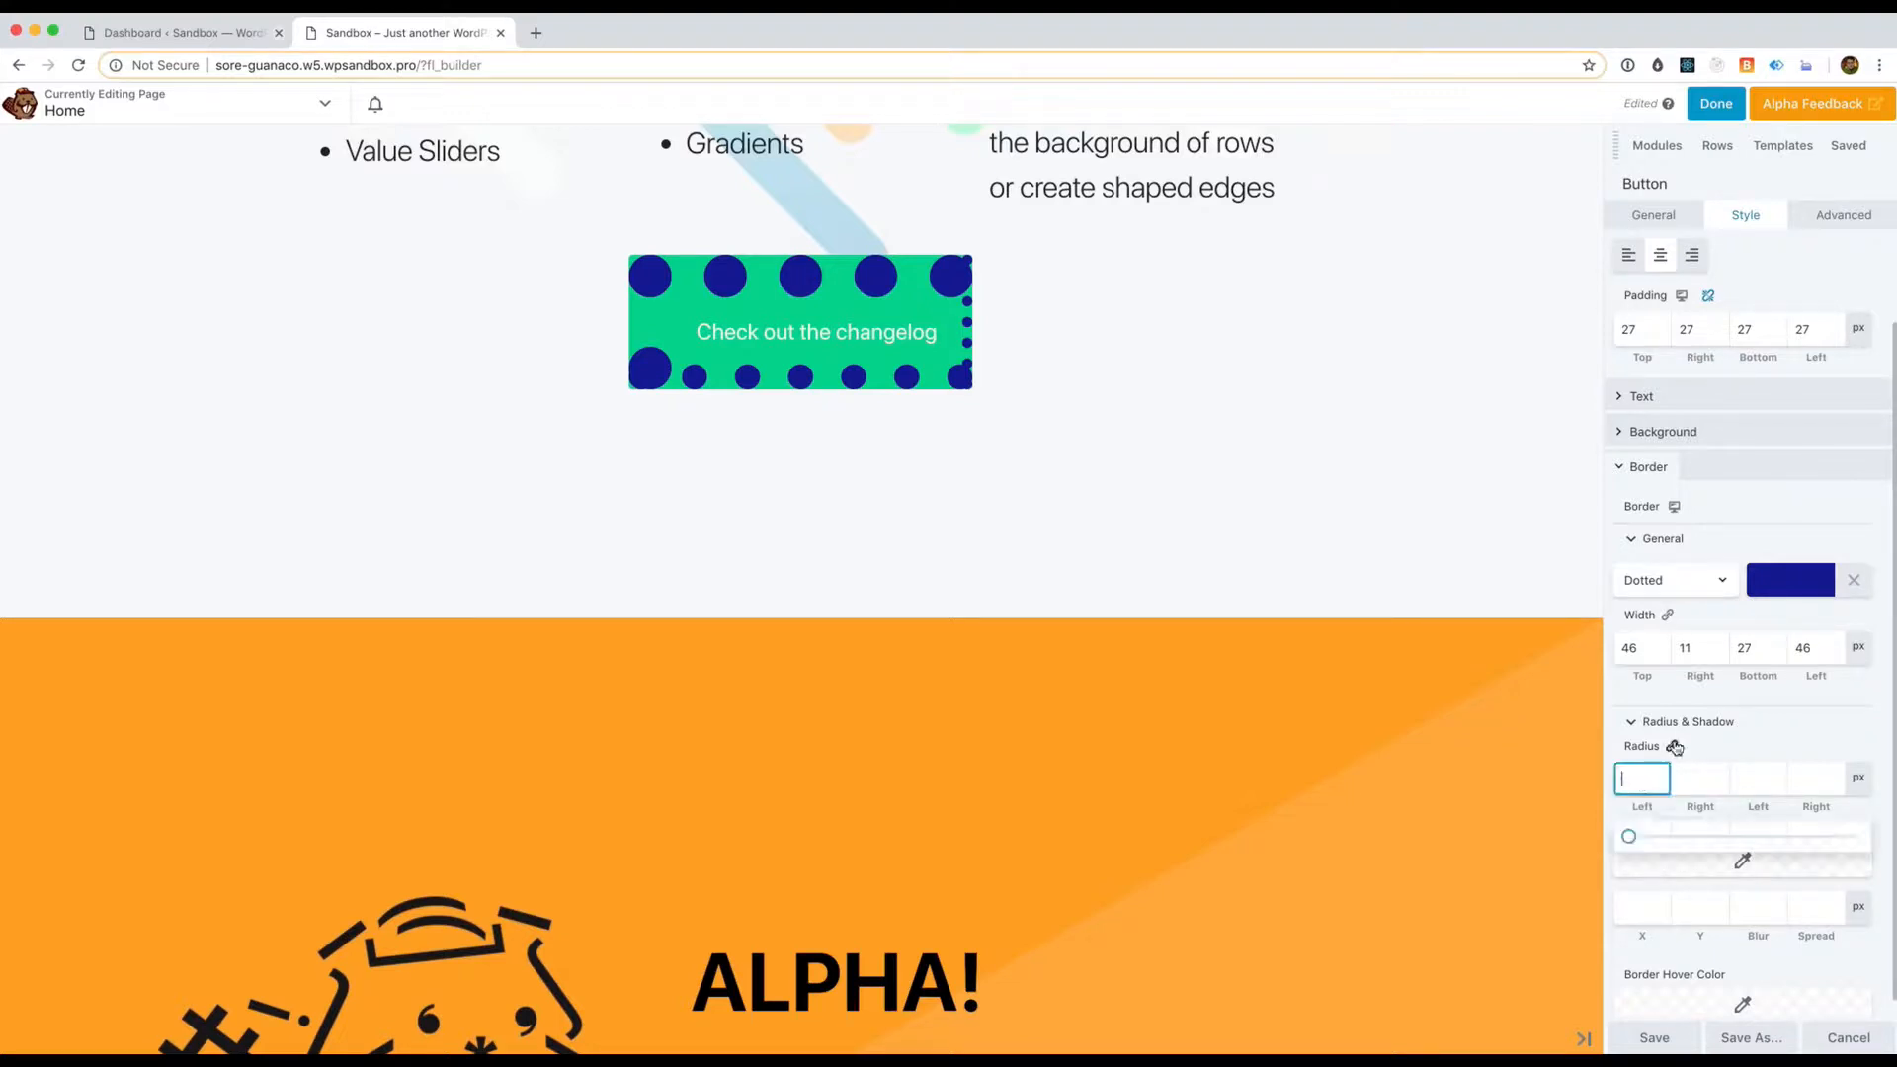
pyautogui.click(1650, 794)
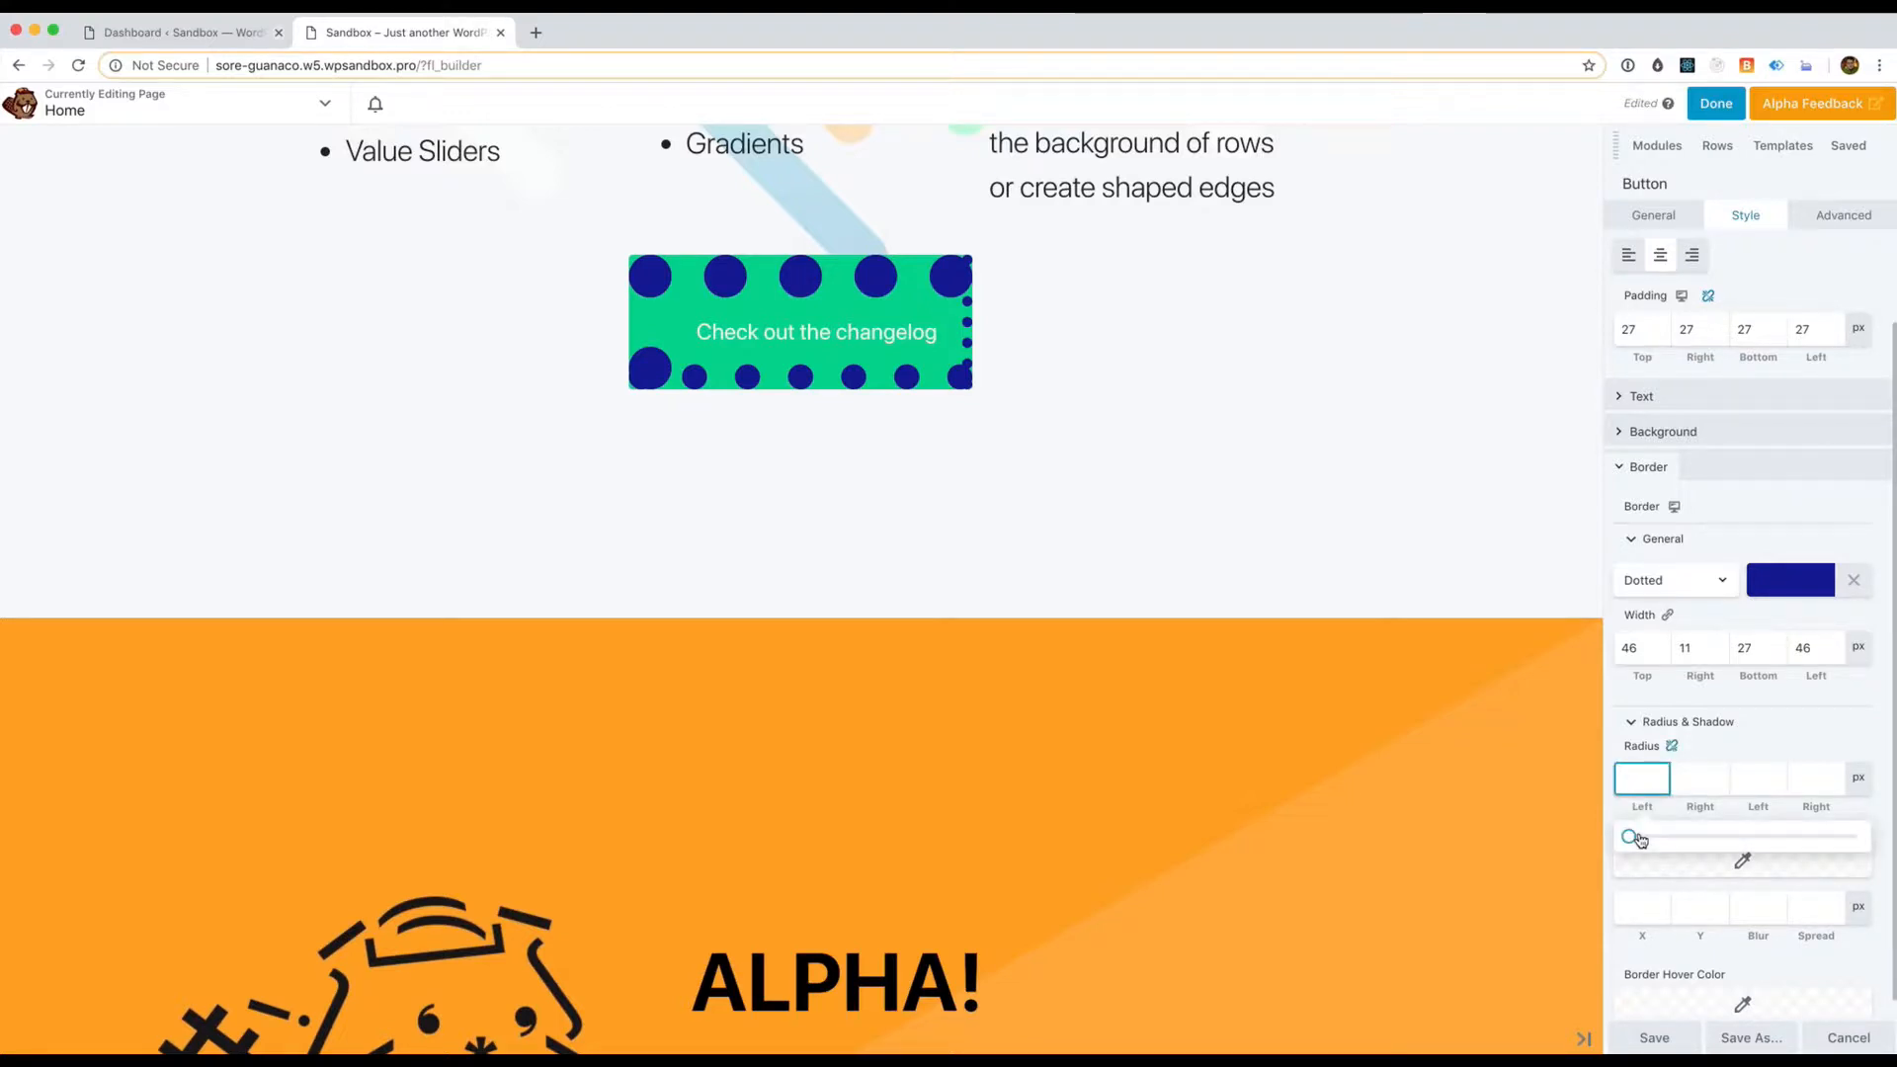
pyautogui.moveTo(1636, 839); pyautogui.dragTo(1837, 837)
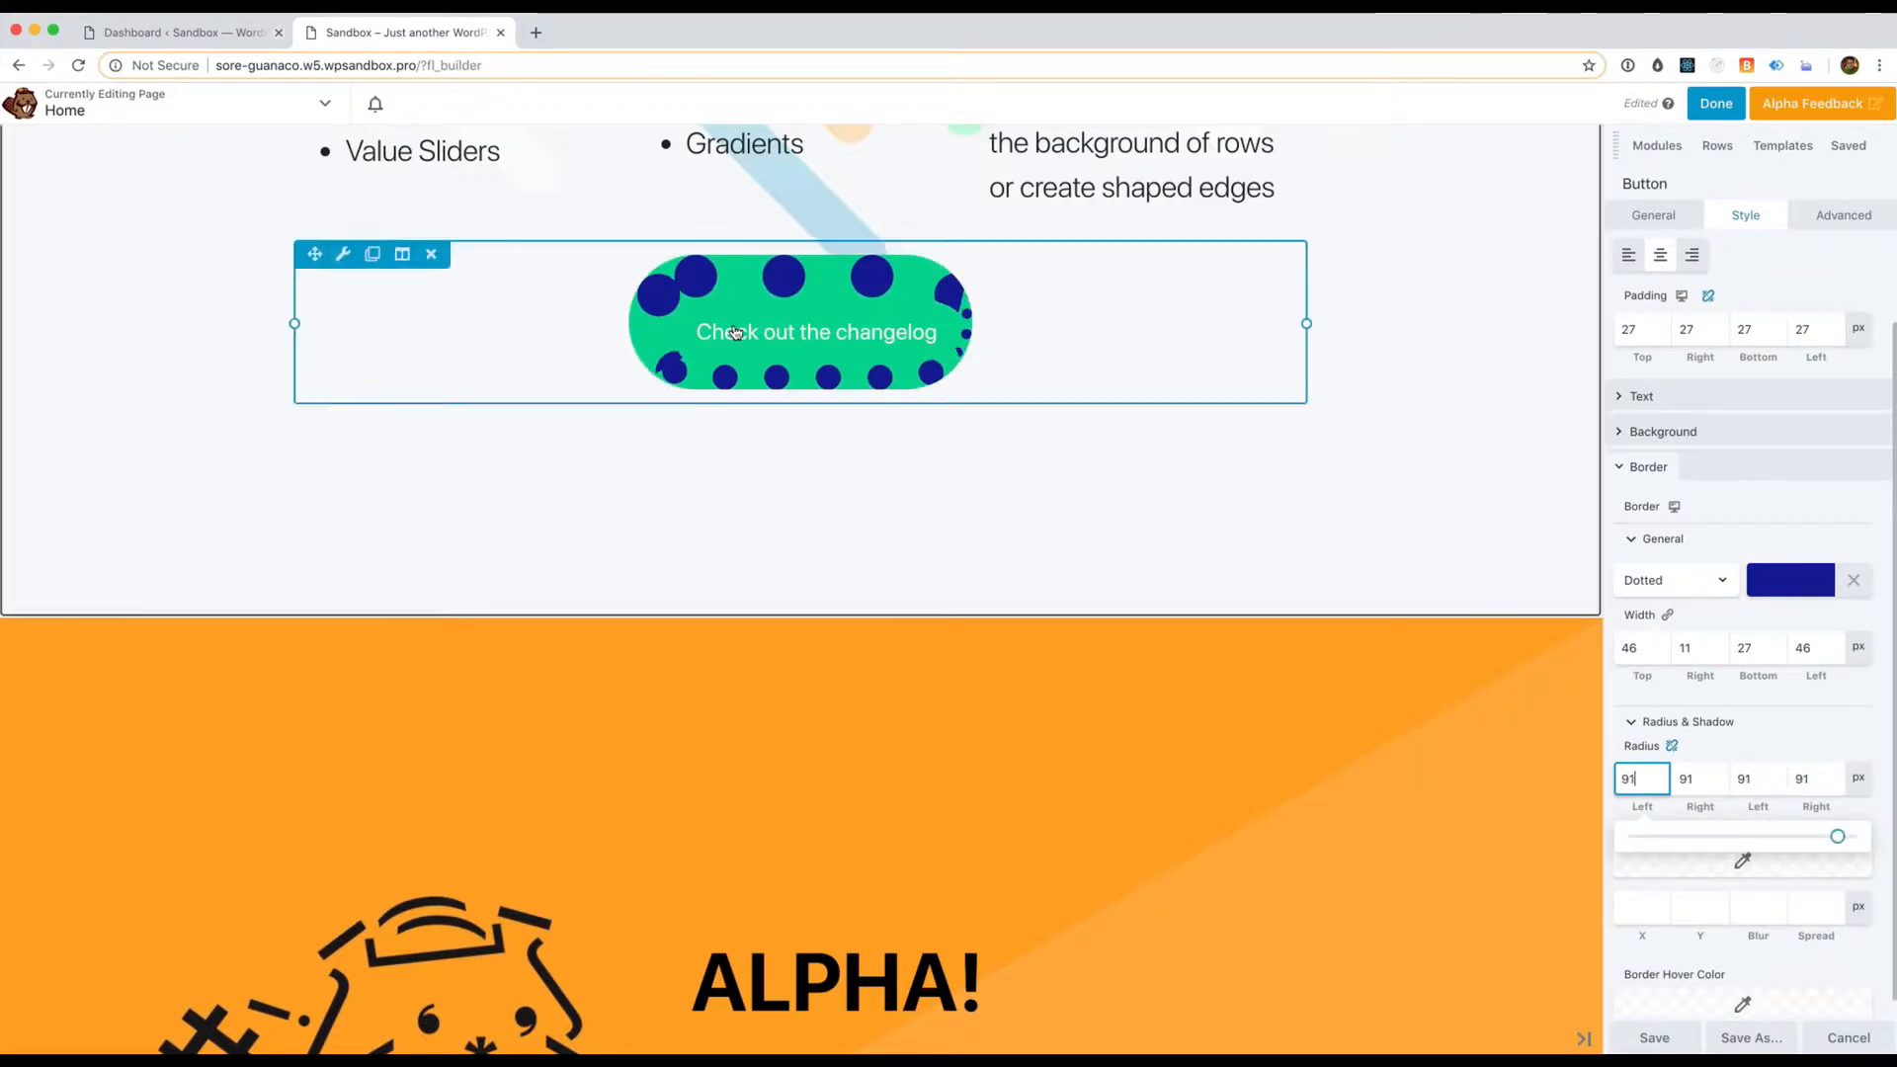
# Change the button's border style to Solid and set the right and bottom border widths to 34 px
pyautogui.click(1660, 578)
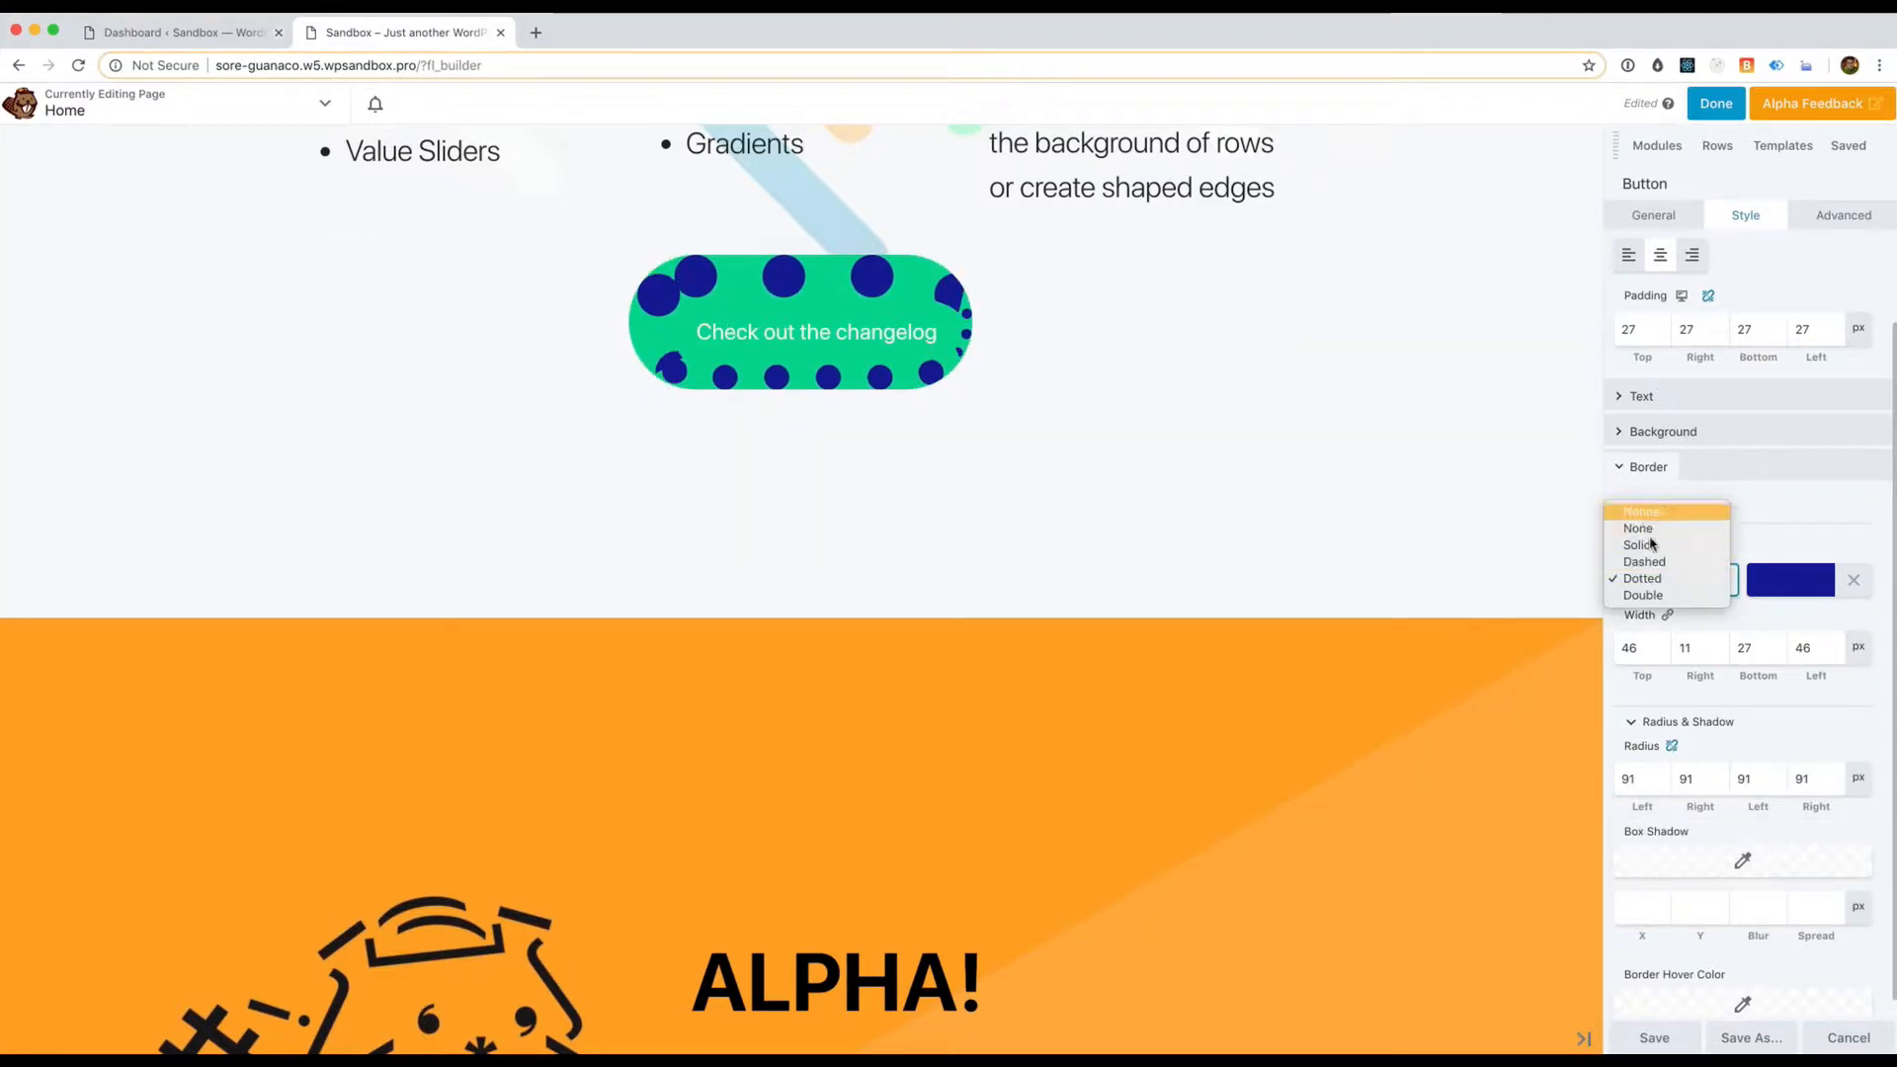
pyautogui.click(1650, 545)
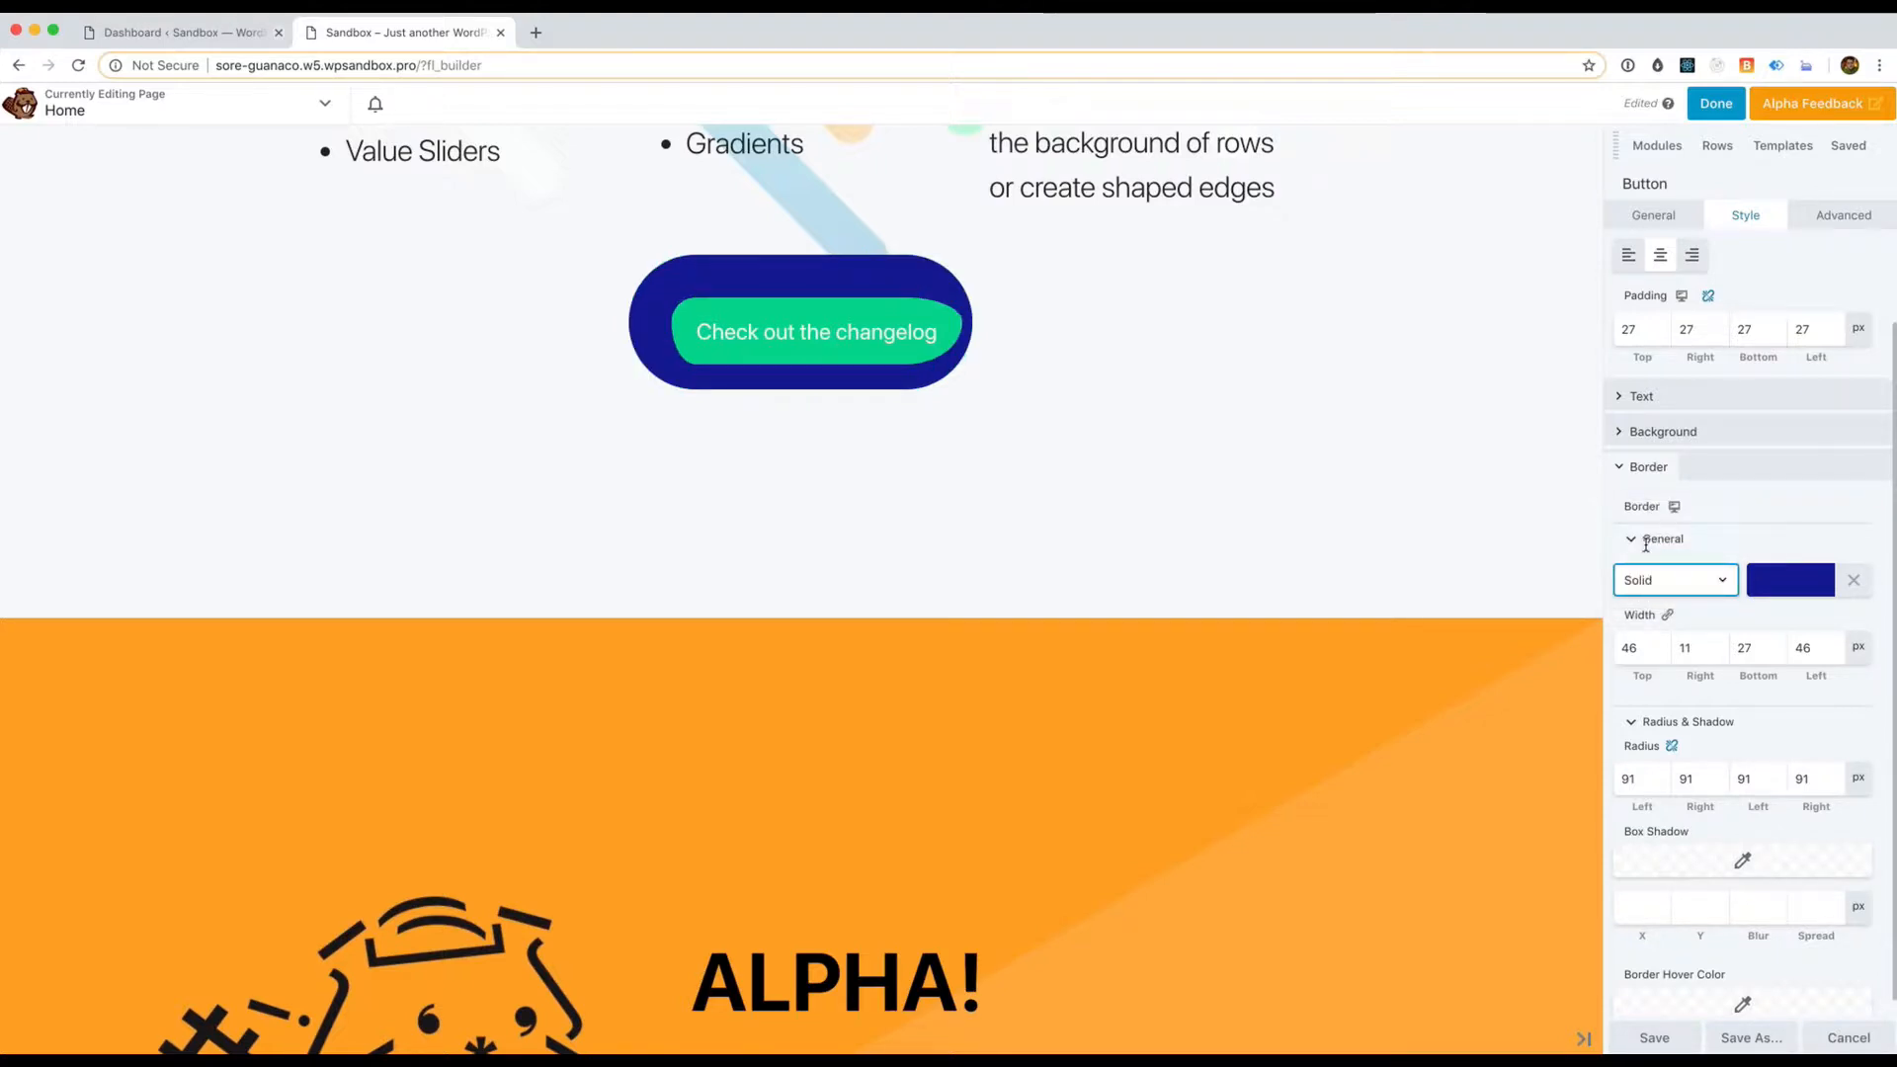
pyautogui.moveTo(1652, 708)
pyautogui.mouseDown()
pyautogui.moveTo(1815, 731)
pyautogui.moveTo(1701, 715)
pyautogui.moveTo(1789, 705)
pyautogui.moveTo(1632, 704)
pyautogui.mouseUp()
pyautogui.click(1690, 650)
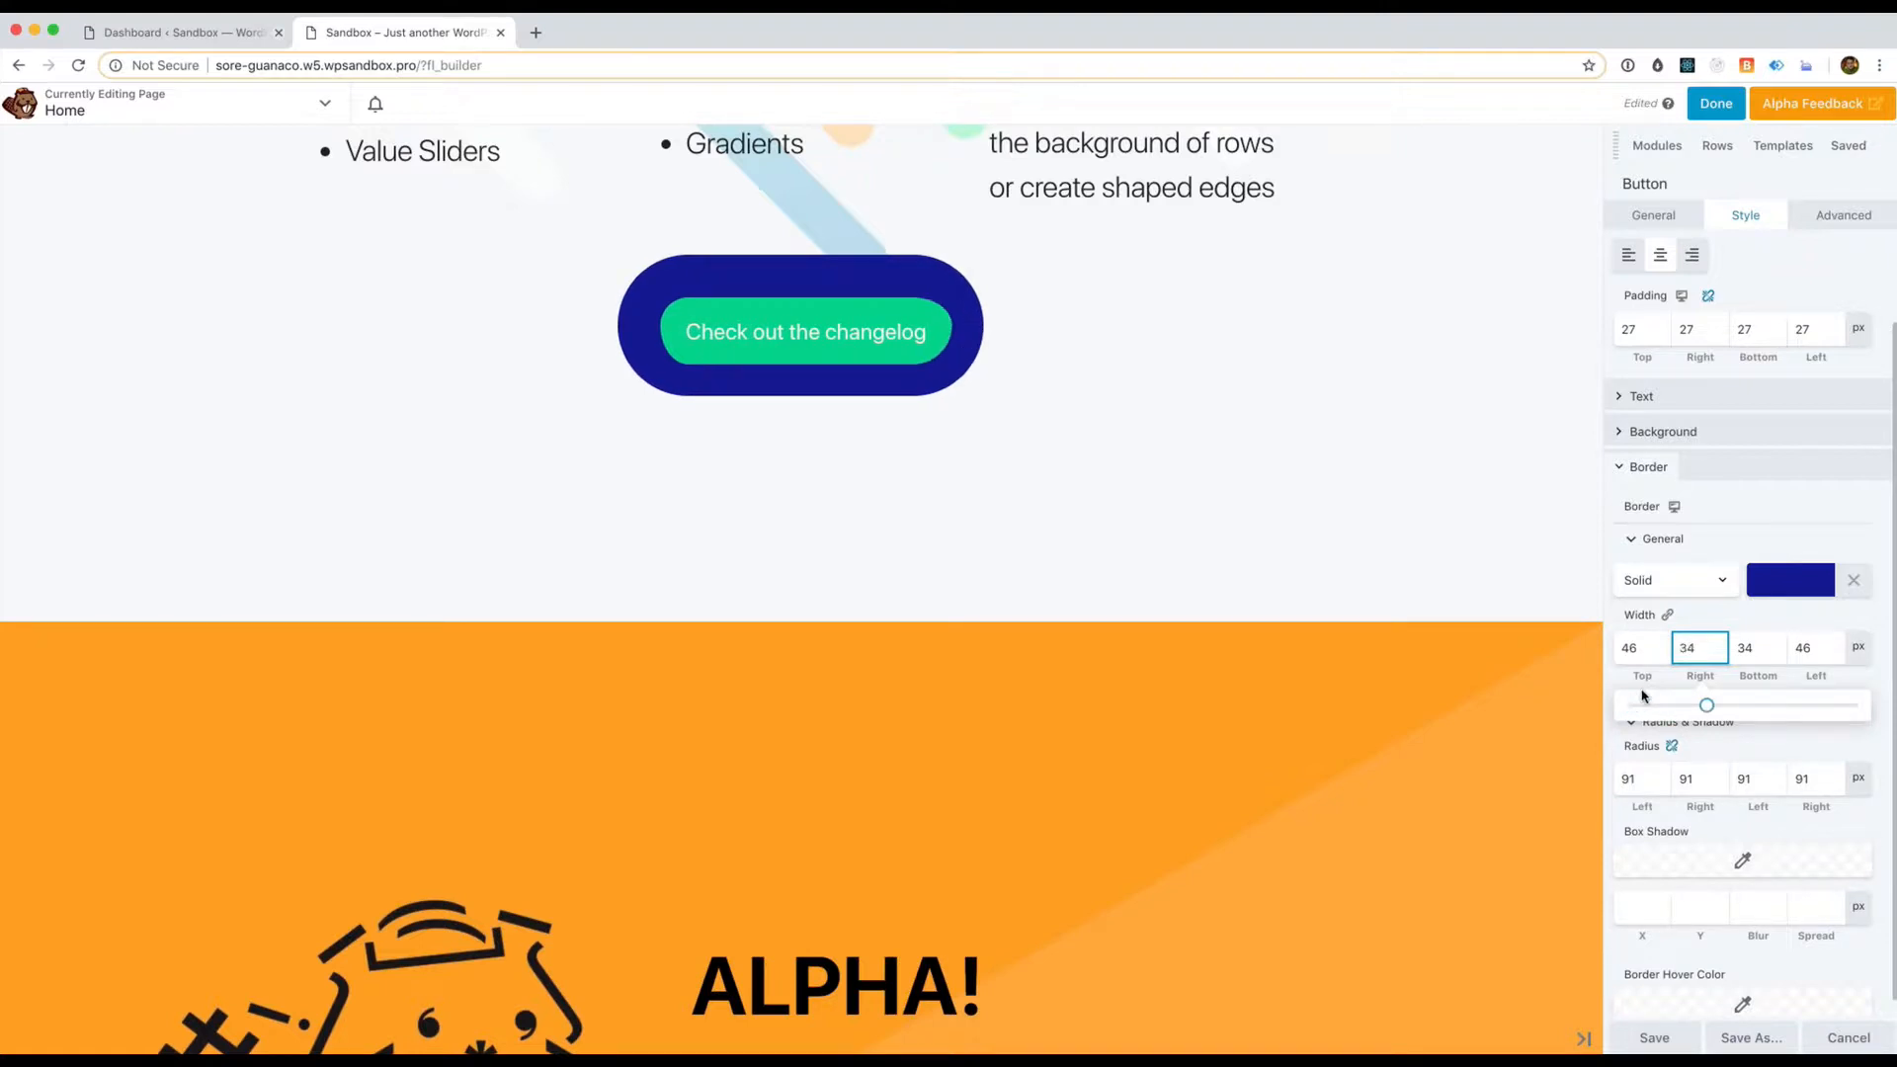
# Try several top border widths on the button, ending with 9 px
pyautogui.click(1646, 653)
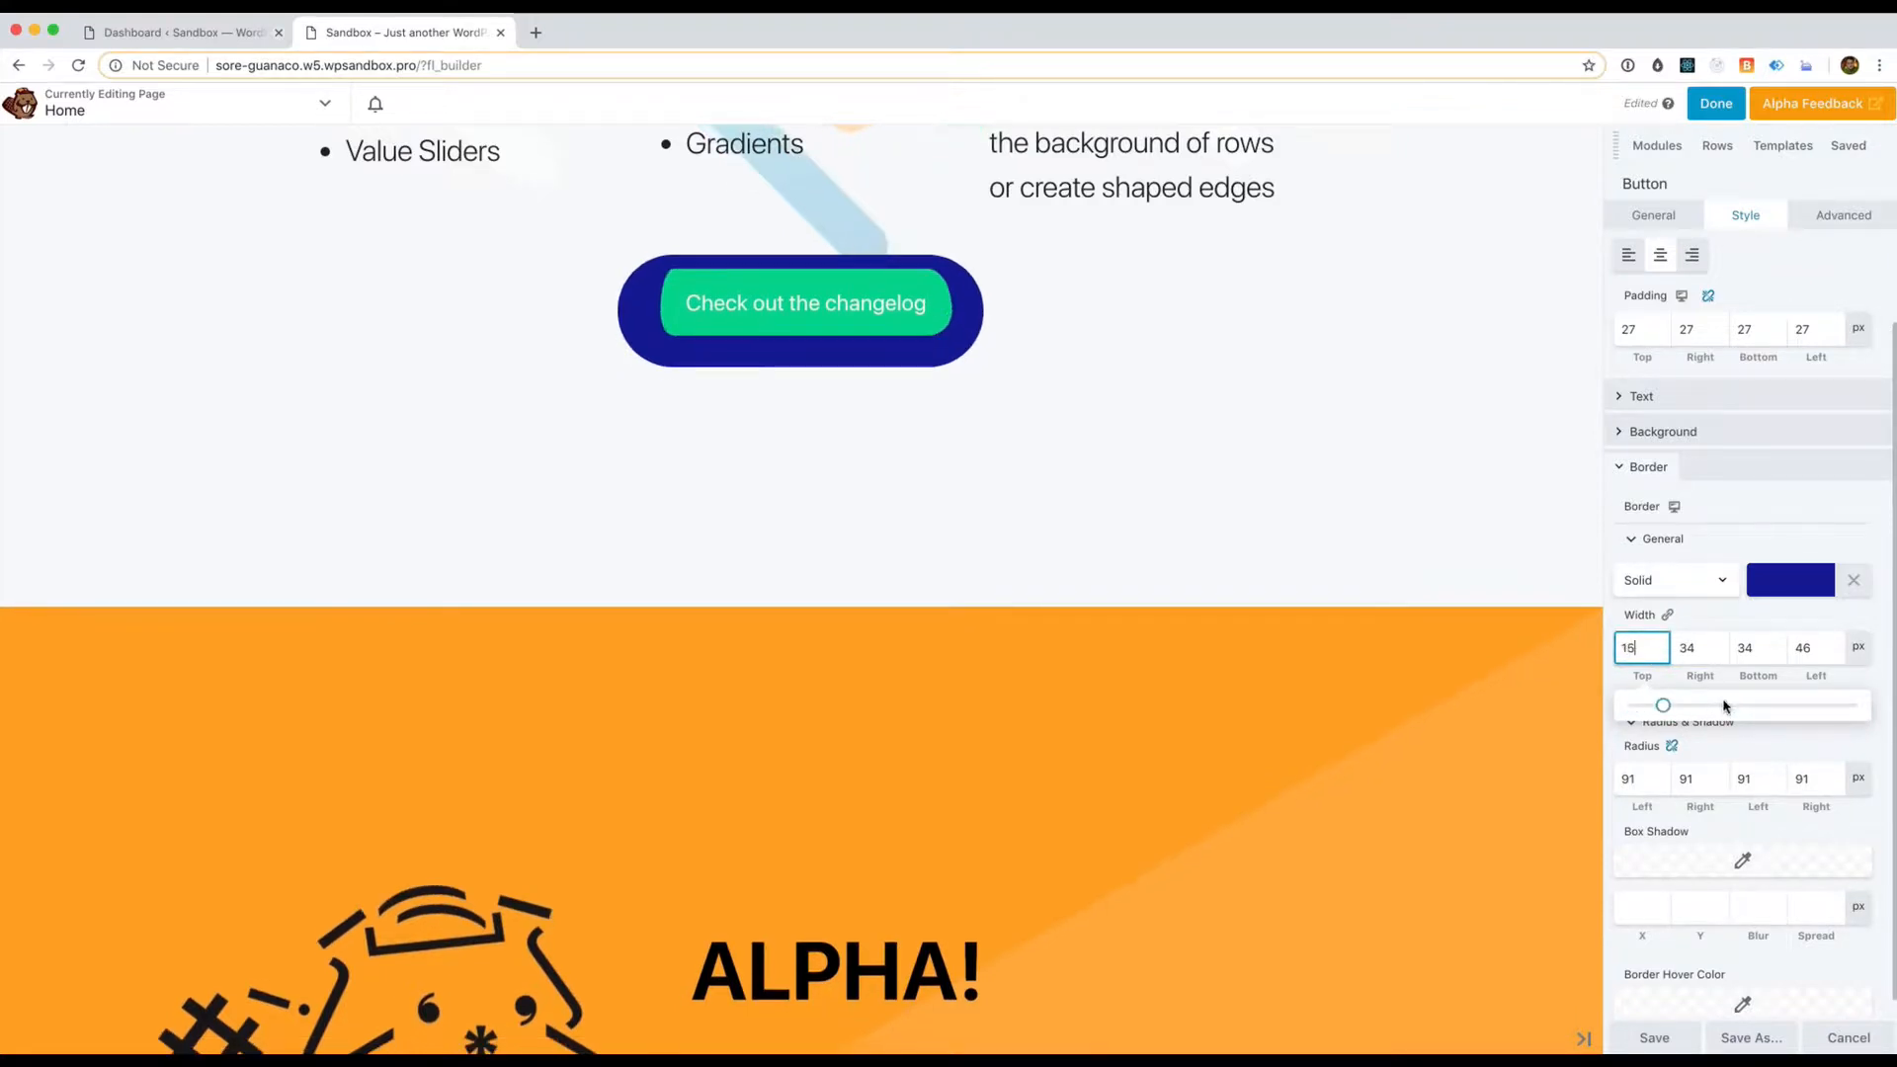
pyautogui.press('BackSpace')
pyautogui.press('BackSpace')
pyautogui.write('24')
pyautogui.press('BackSpace')
pyautogui.press('BackSpace')
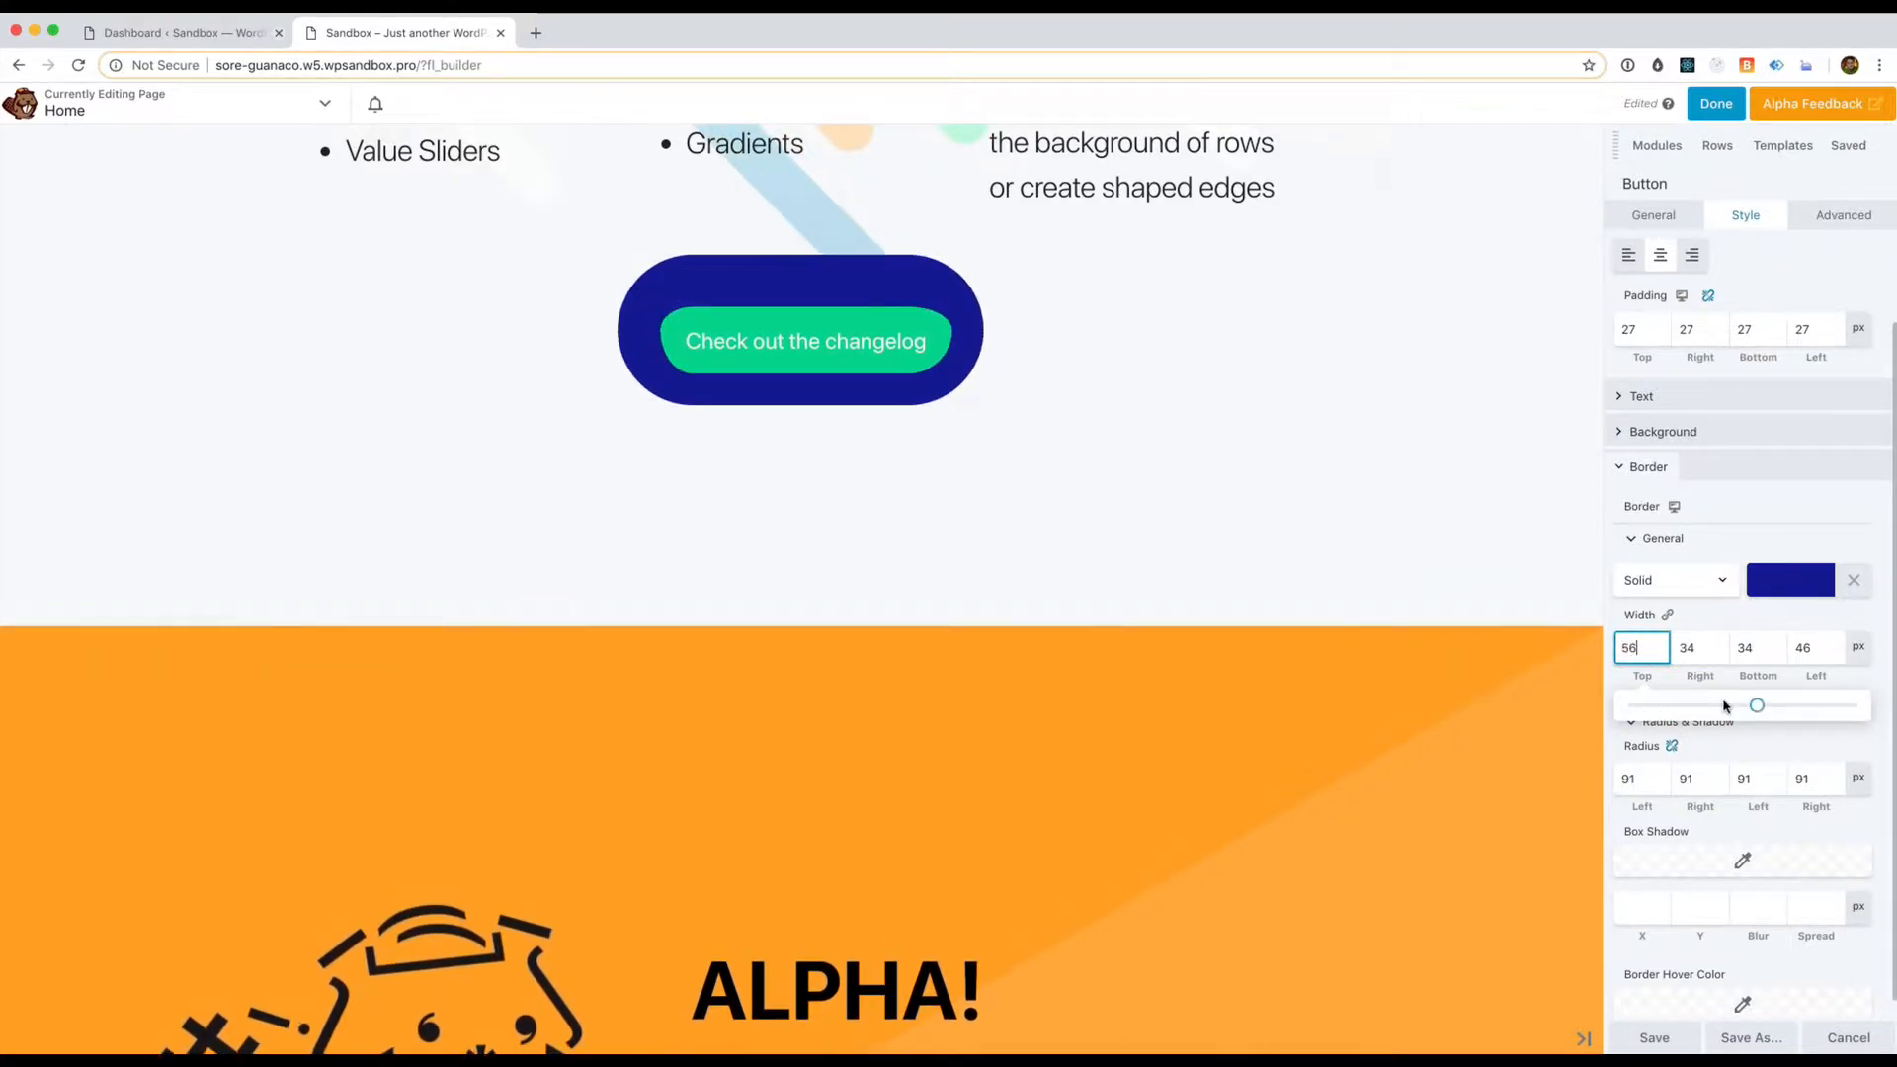
pyautogui.write('9')
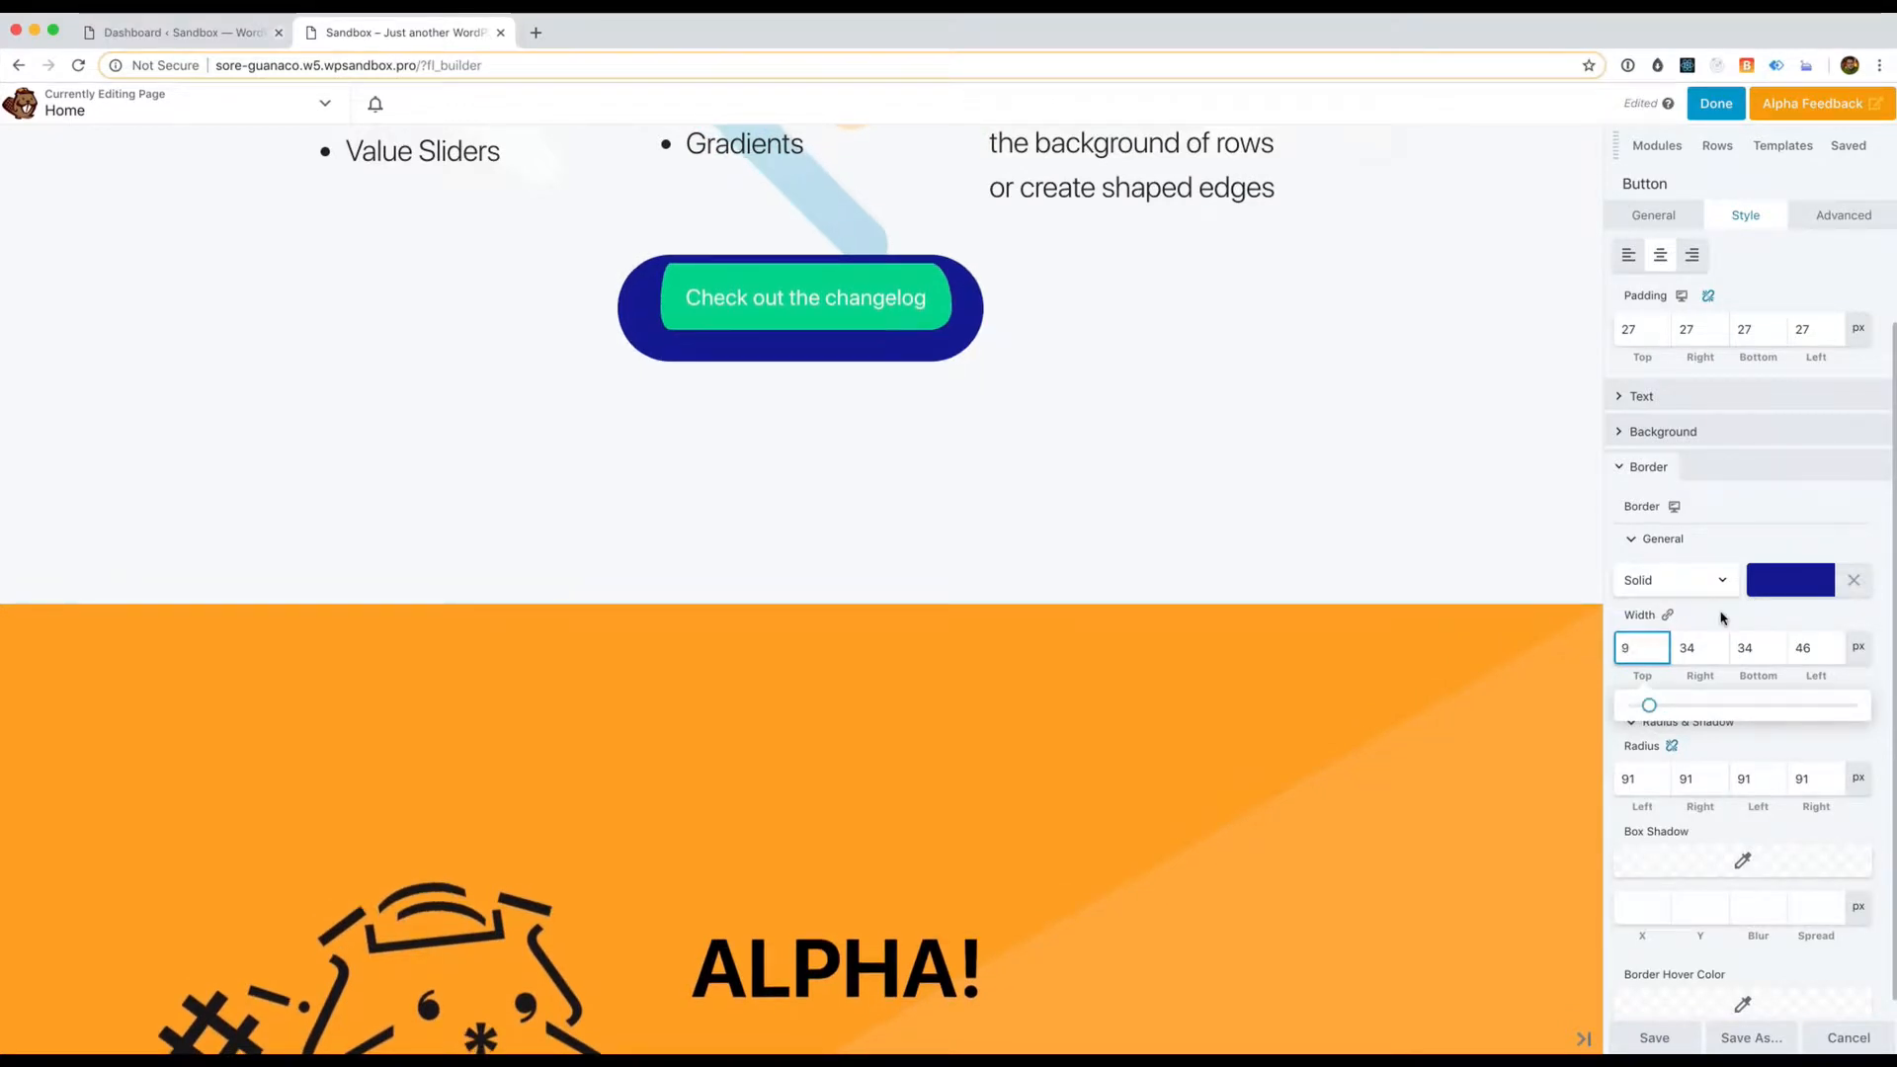
pyautogui.click(1741, 682)
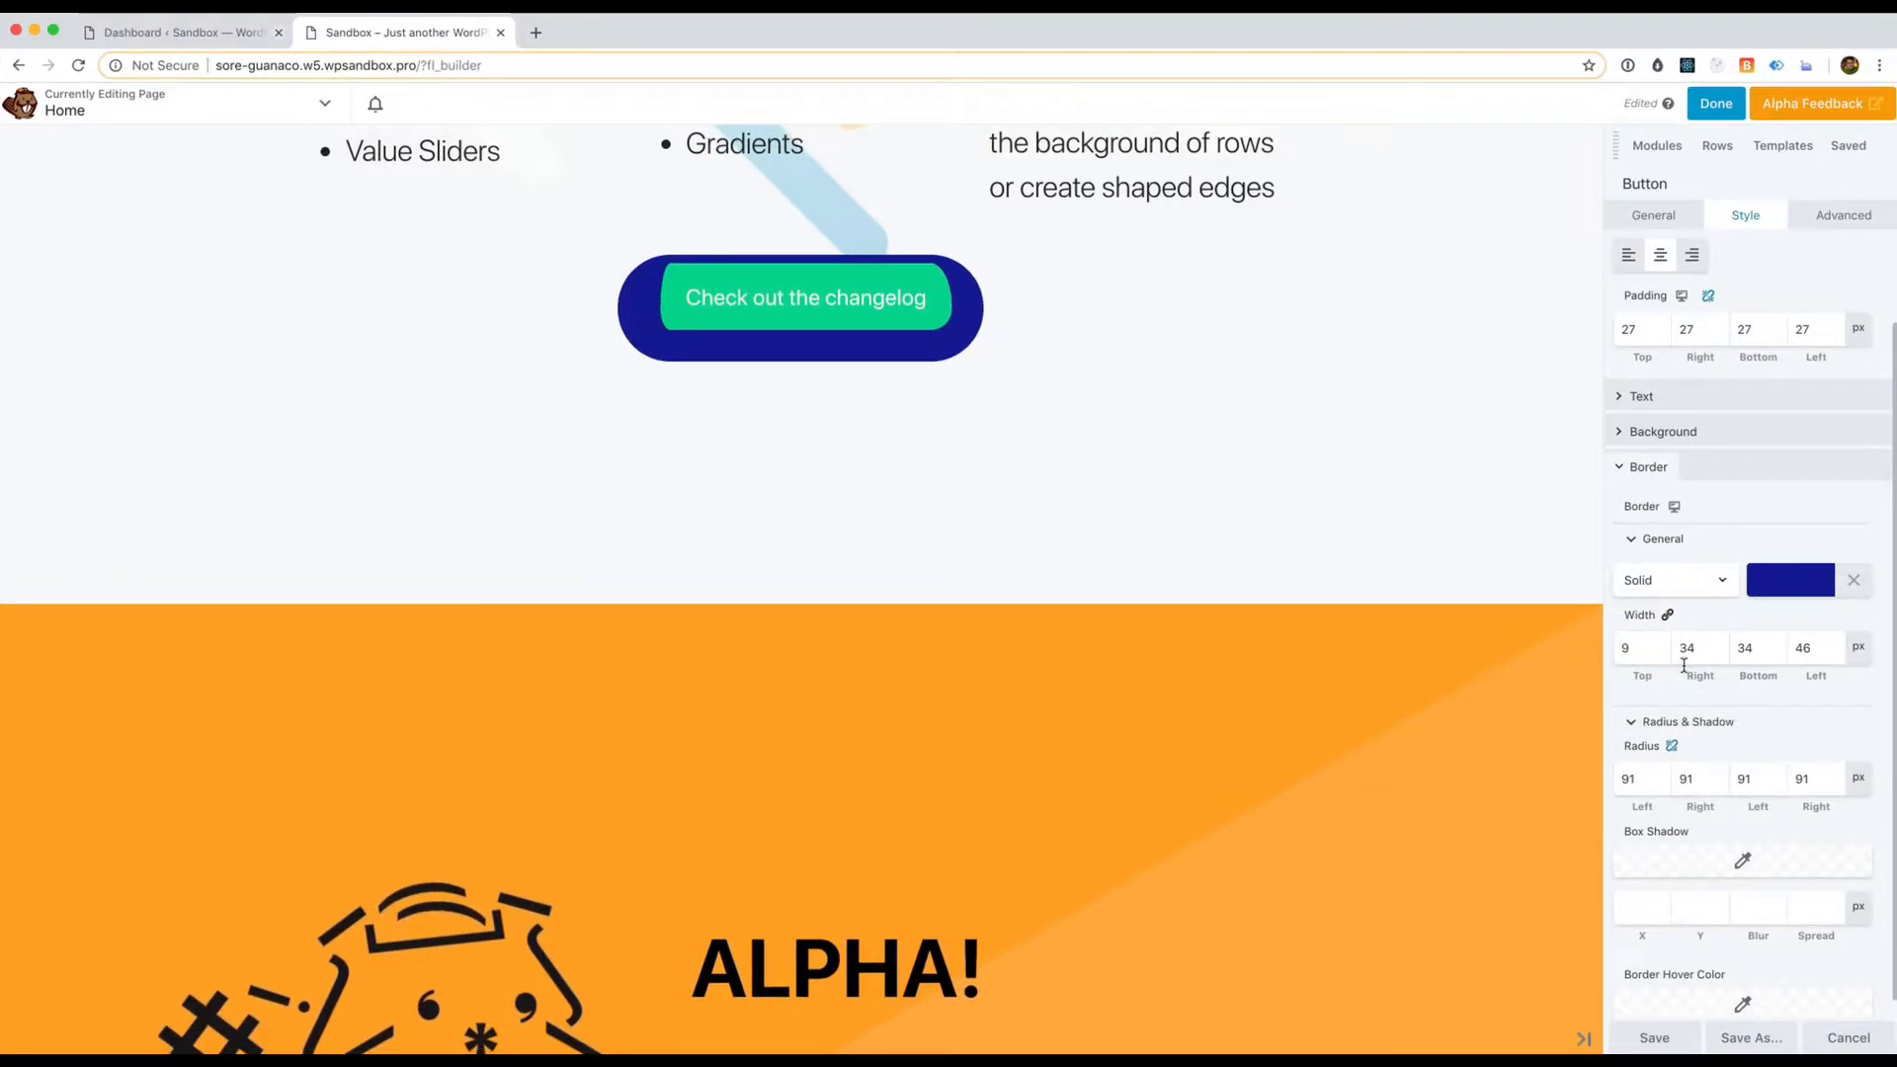
# Link the button's border widths again and set all four sides to 26 px
pyautogui.click(1668, 615)
pyautogui.click(1644, 648)
pyautogui.moveTo(1648, 705); pyautogui.dragTo(1694, 697)
pyautogui.click(1759, 733)
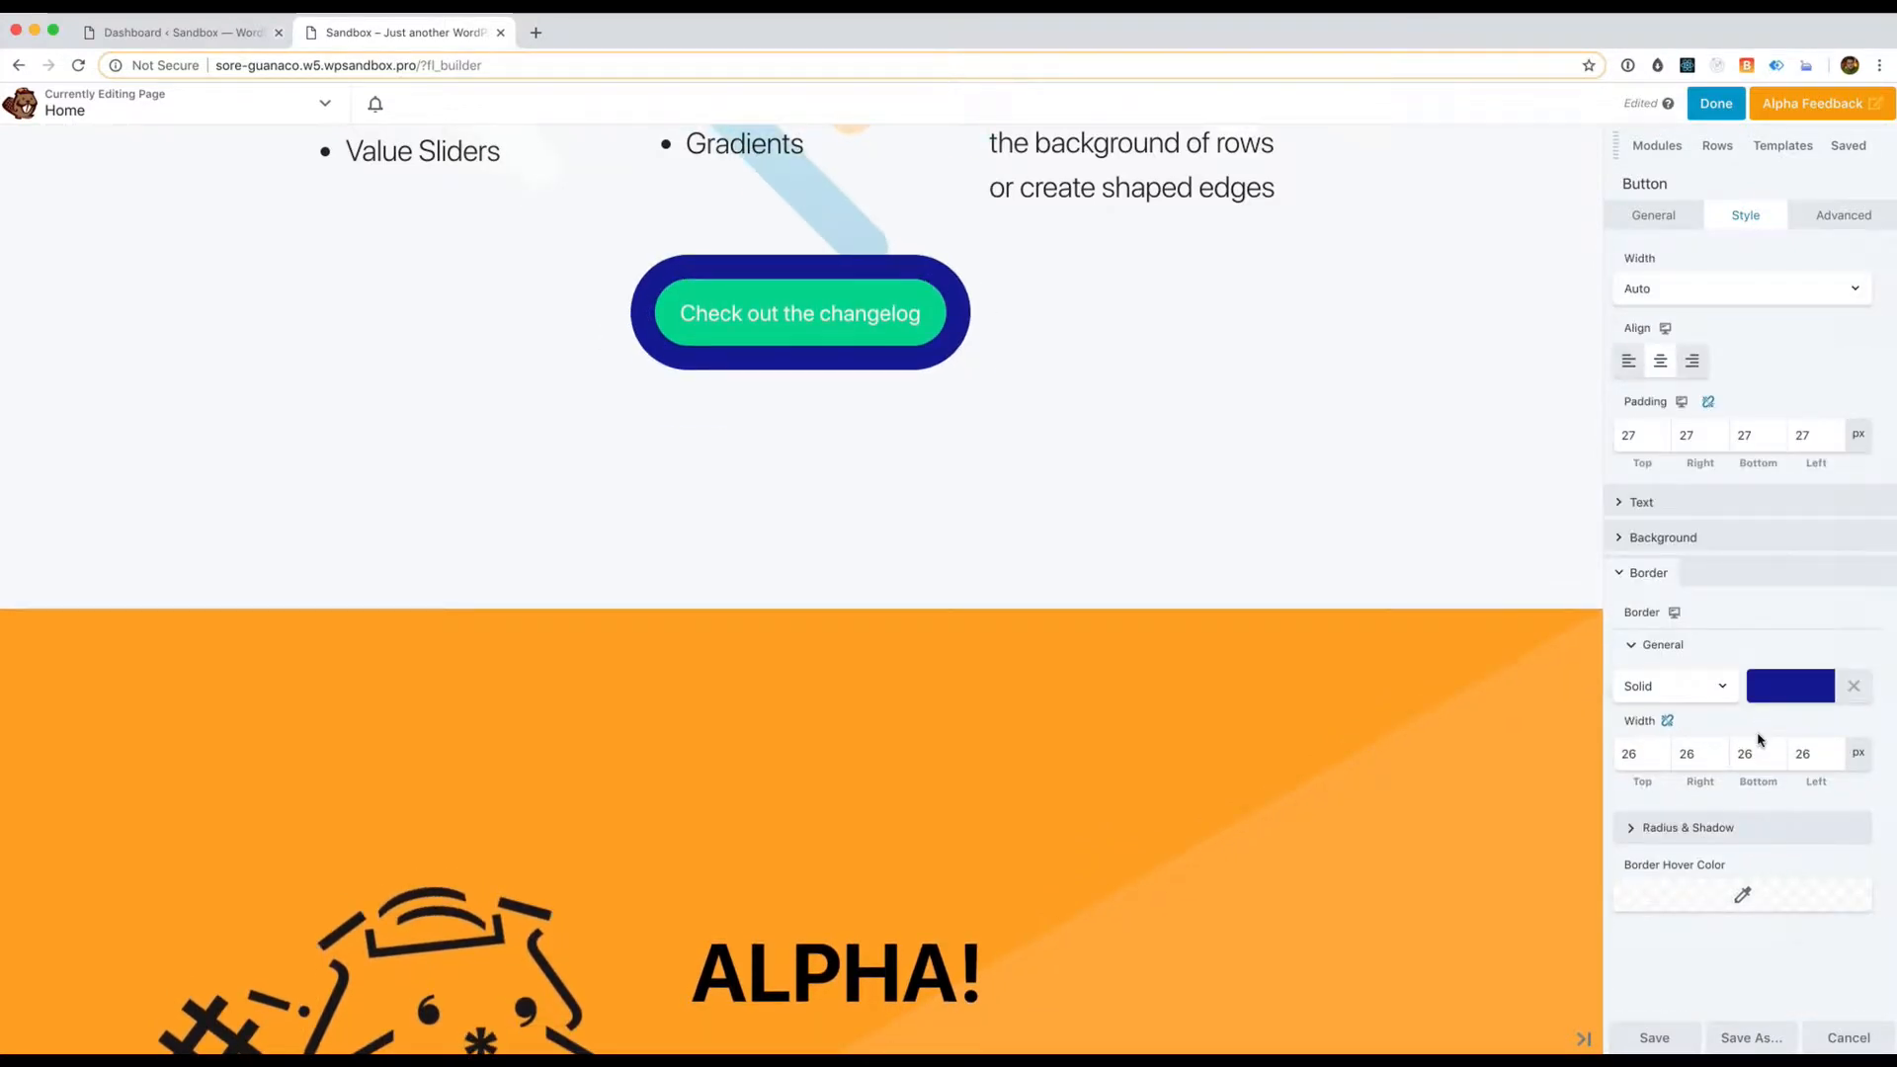
# Give the button a bright red box shadow color, #f90046
pyautogui.click(1697, 828)
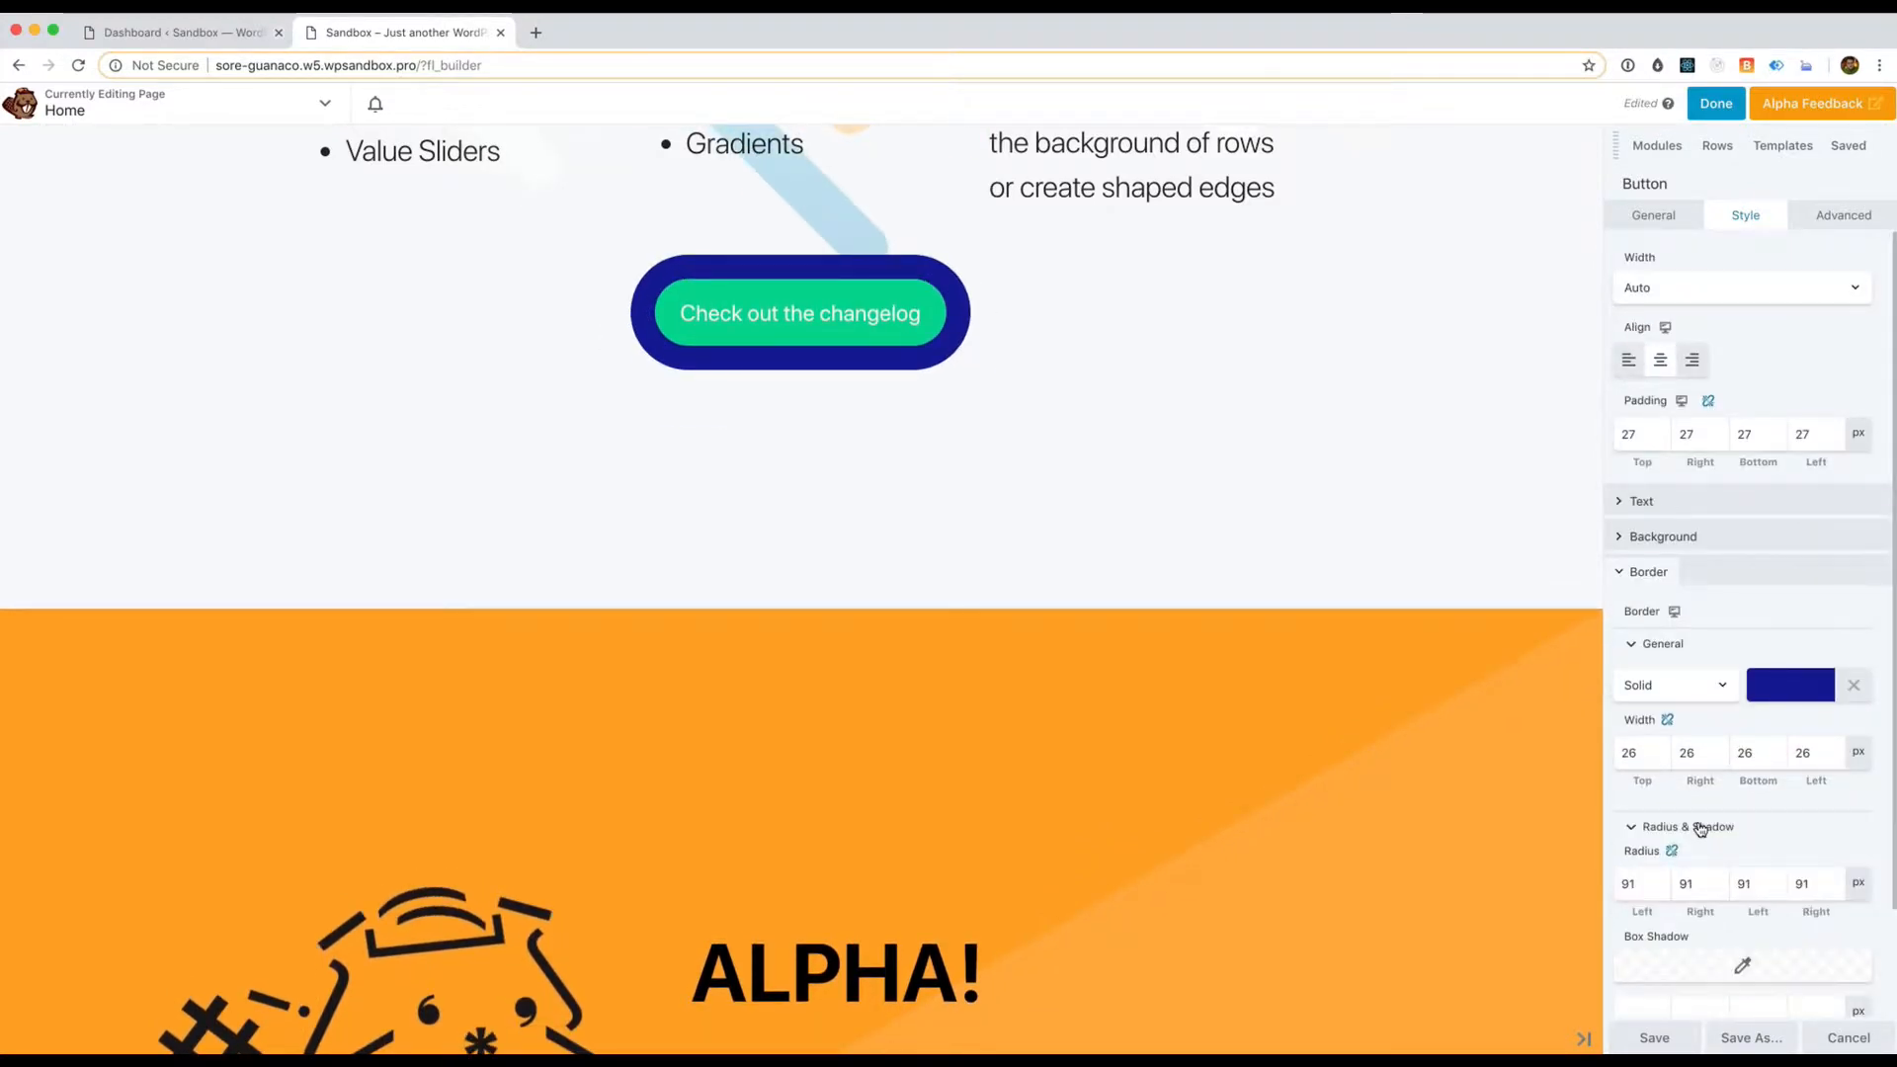
pyautogui.scroll(-2, 1700, 828)
pyautogui.click(1710, 843)
pyautogui.click(1759, 583)
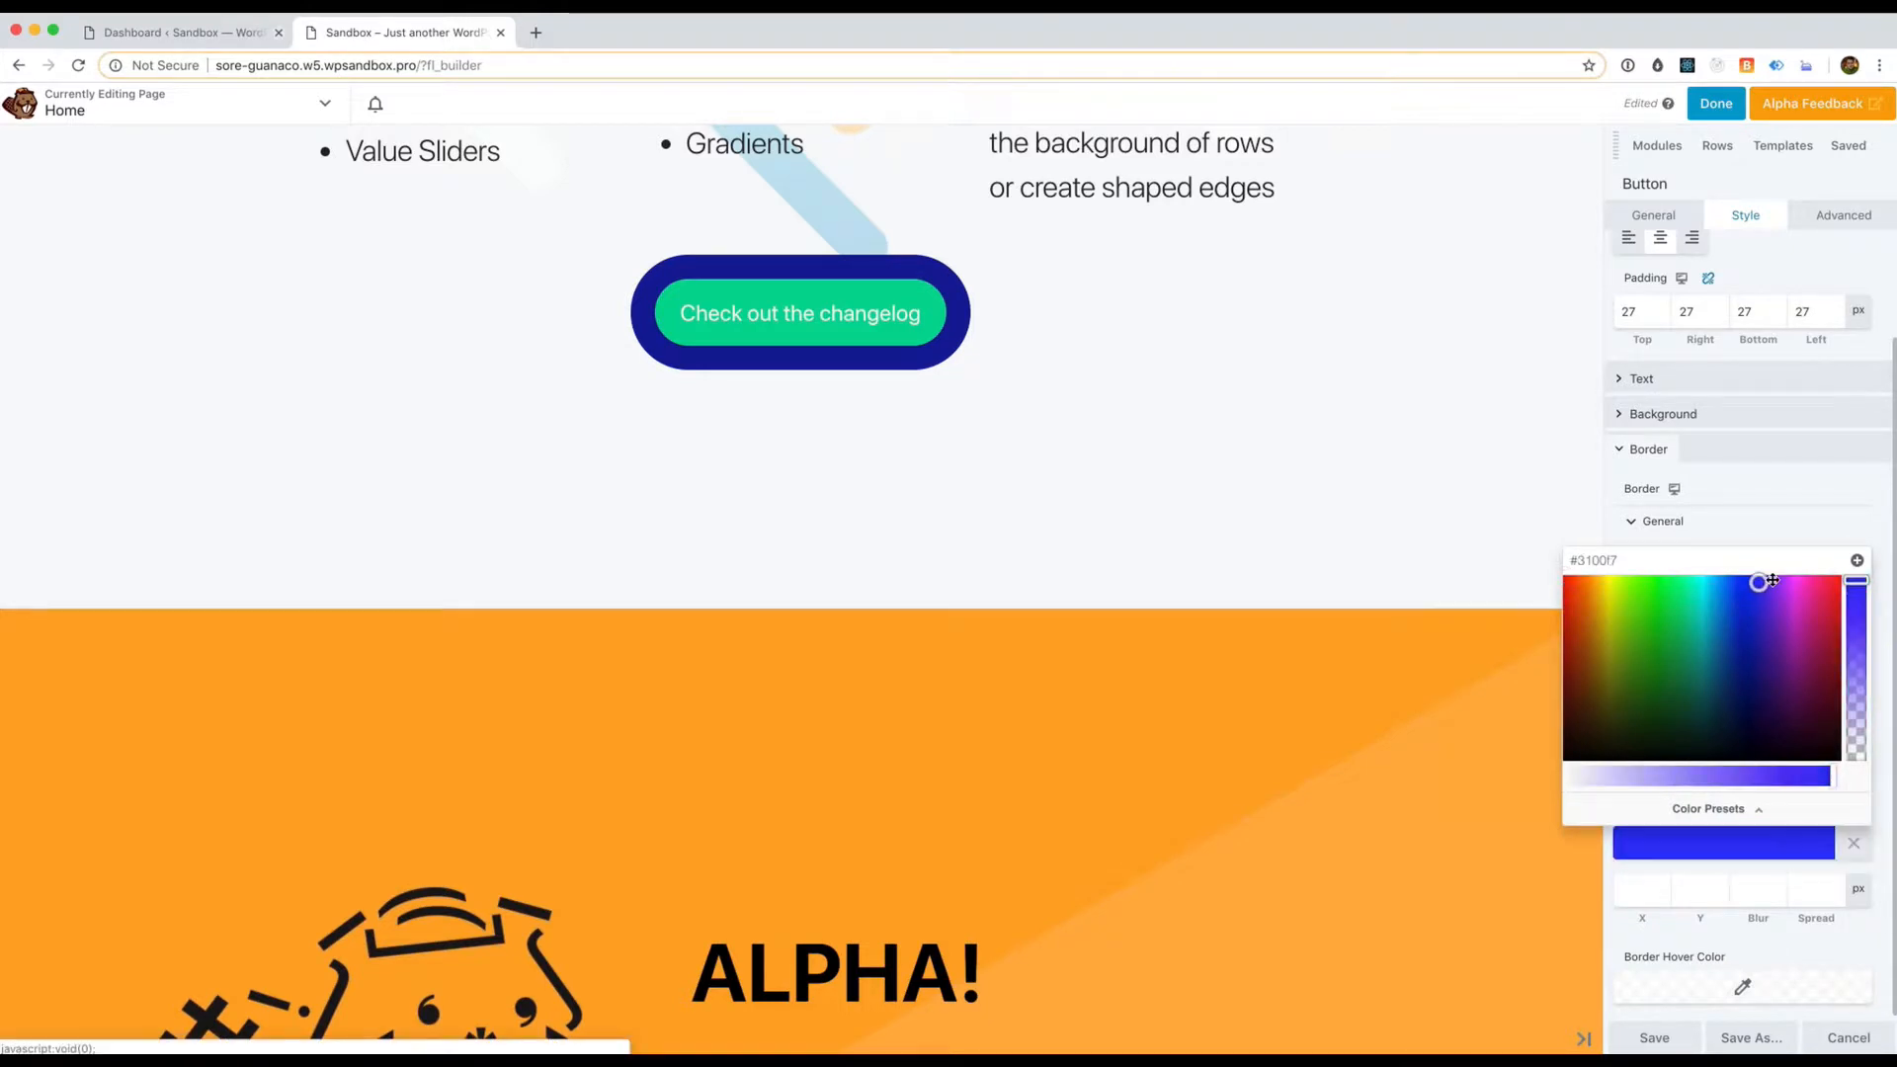
pyautogui.moveTo(1771, 580); pyautogui.dragTo(1828, 581)
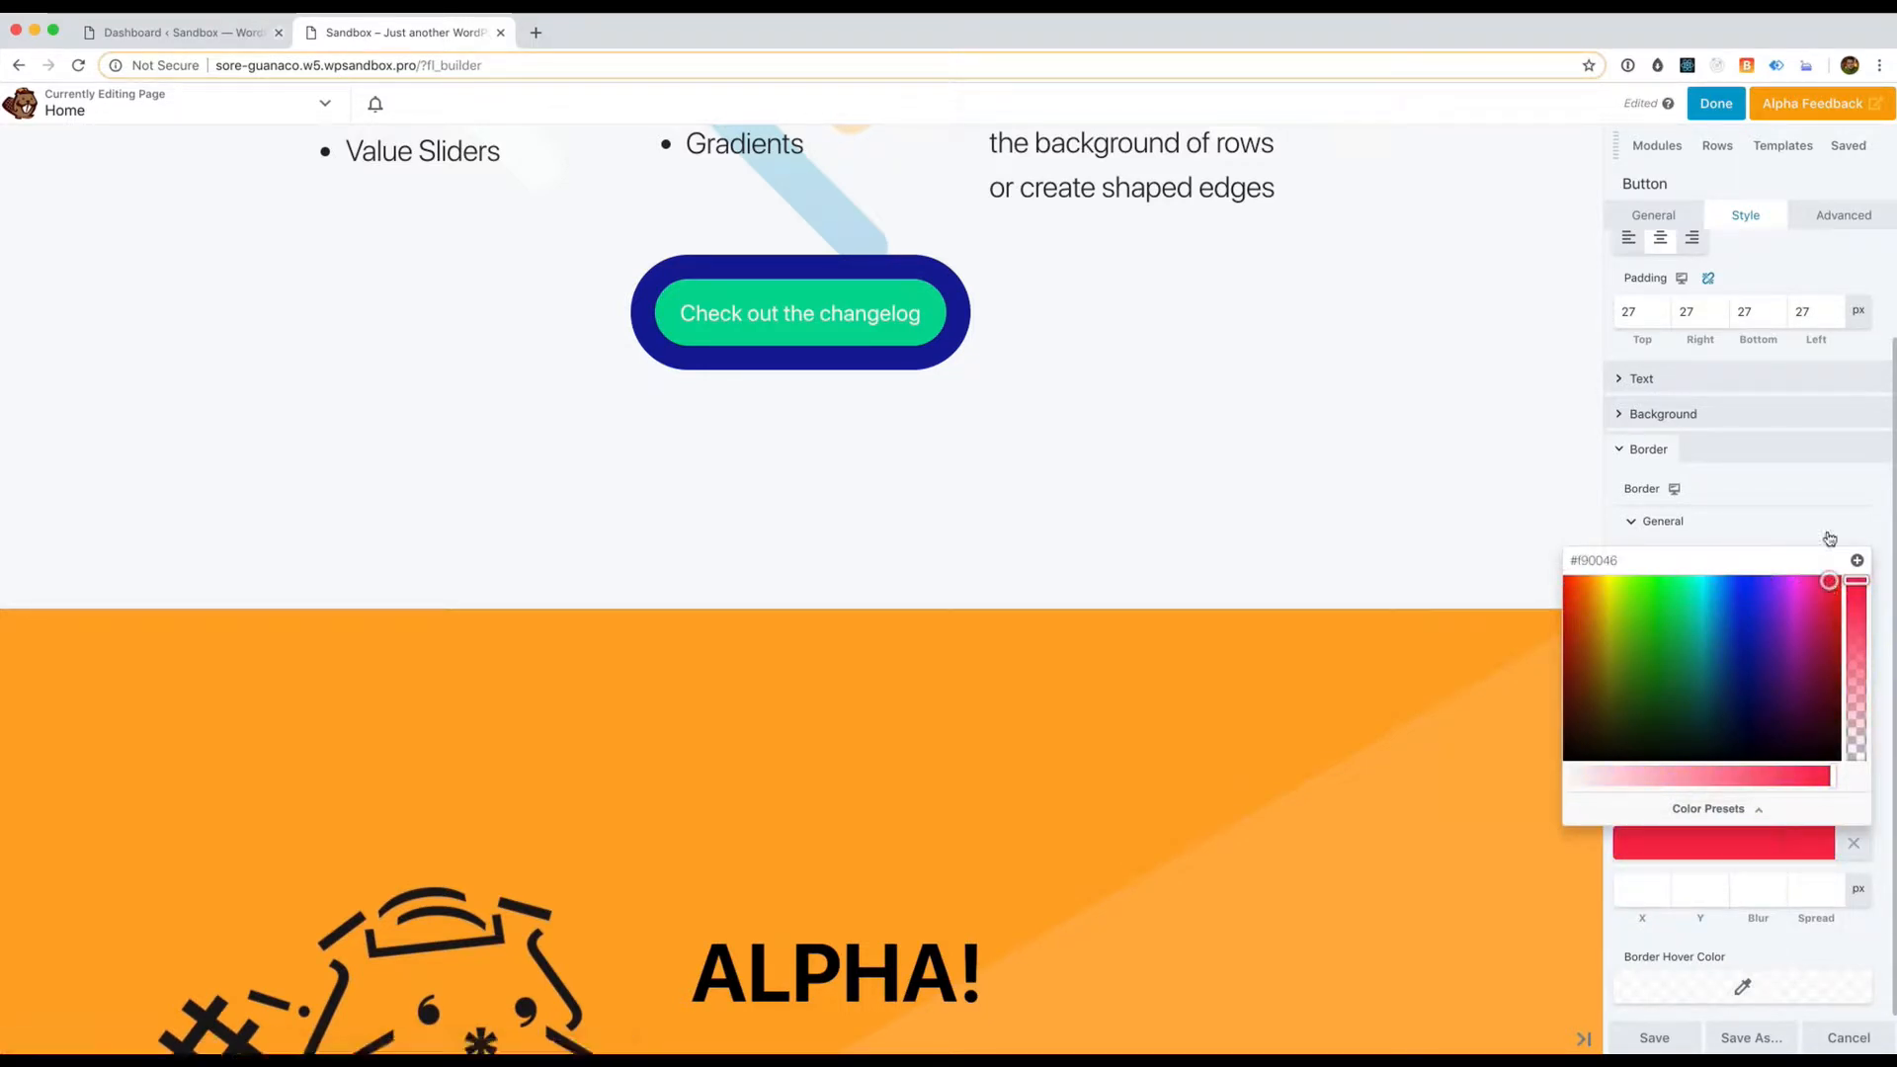
# Set the button's box shadow to a Y offset of 50 px, a blur of 74 px and a spread of 27 px
pyautogui.scroll(2, 1828, 536)
pyautogui.click(1755, 871)
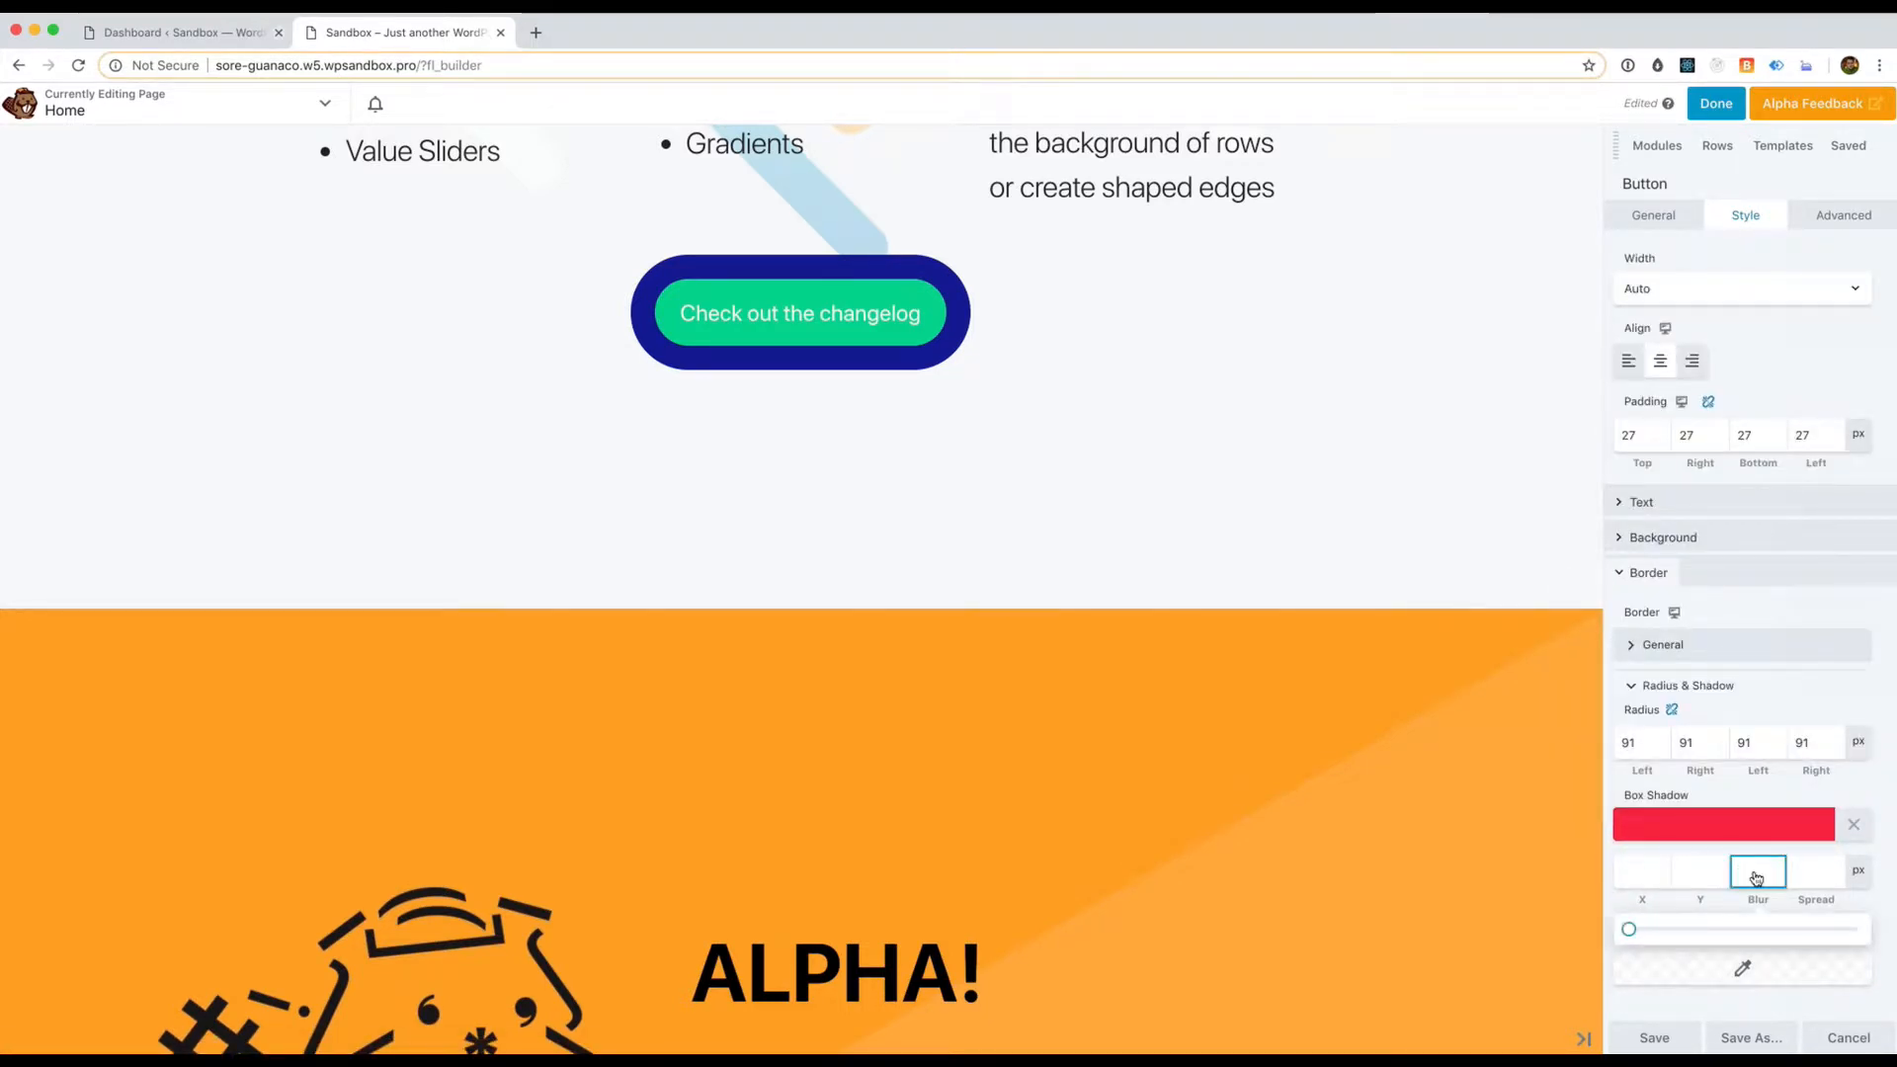
pyautogui.moveTo(1657, 935); pyautogui.dragTo(1799, 932)
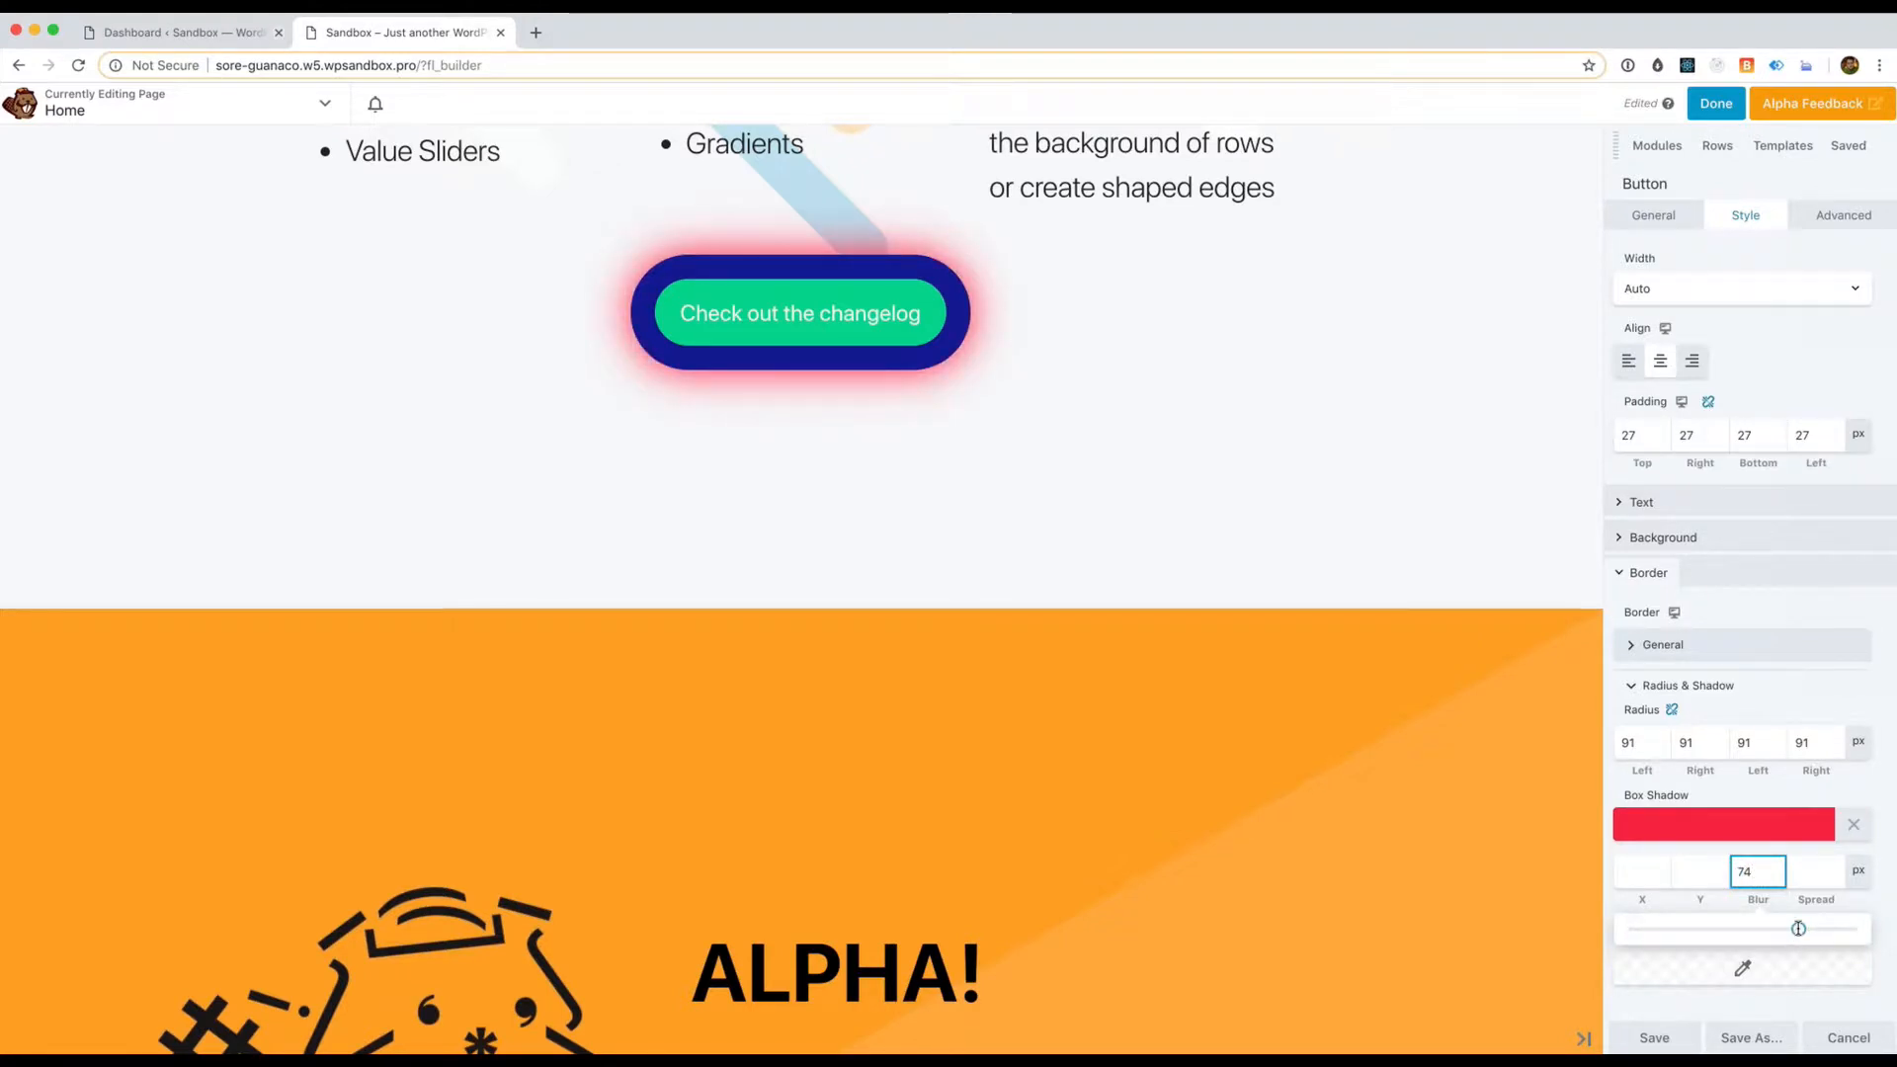
pyautogui.hotkey('shift', 'Tab')
pyautogui.write('50')
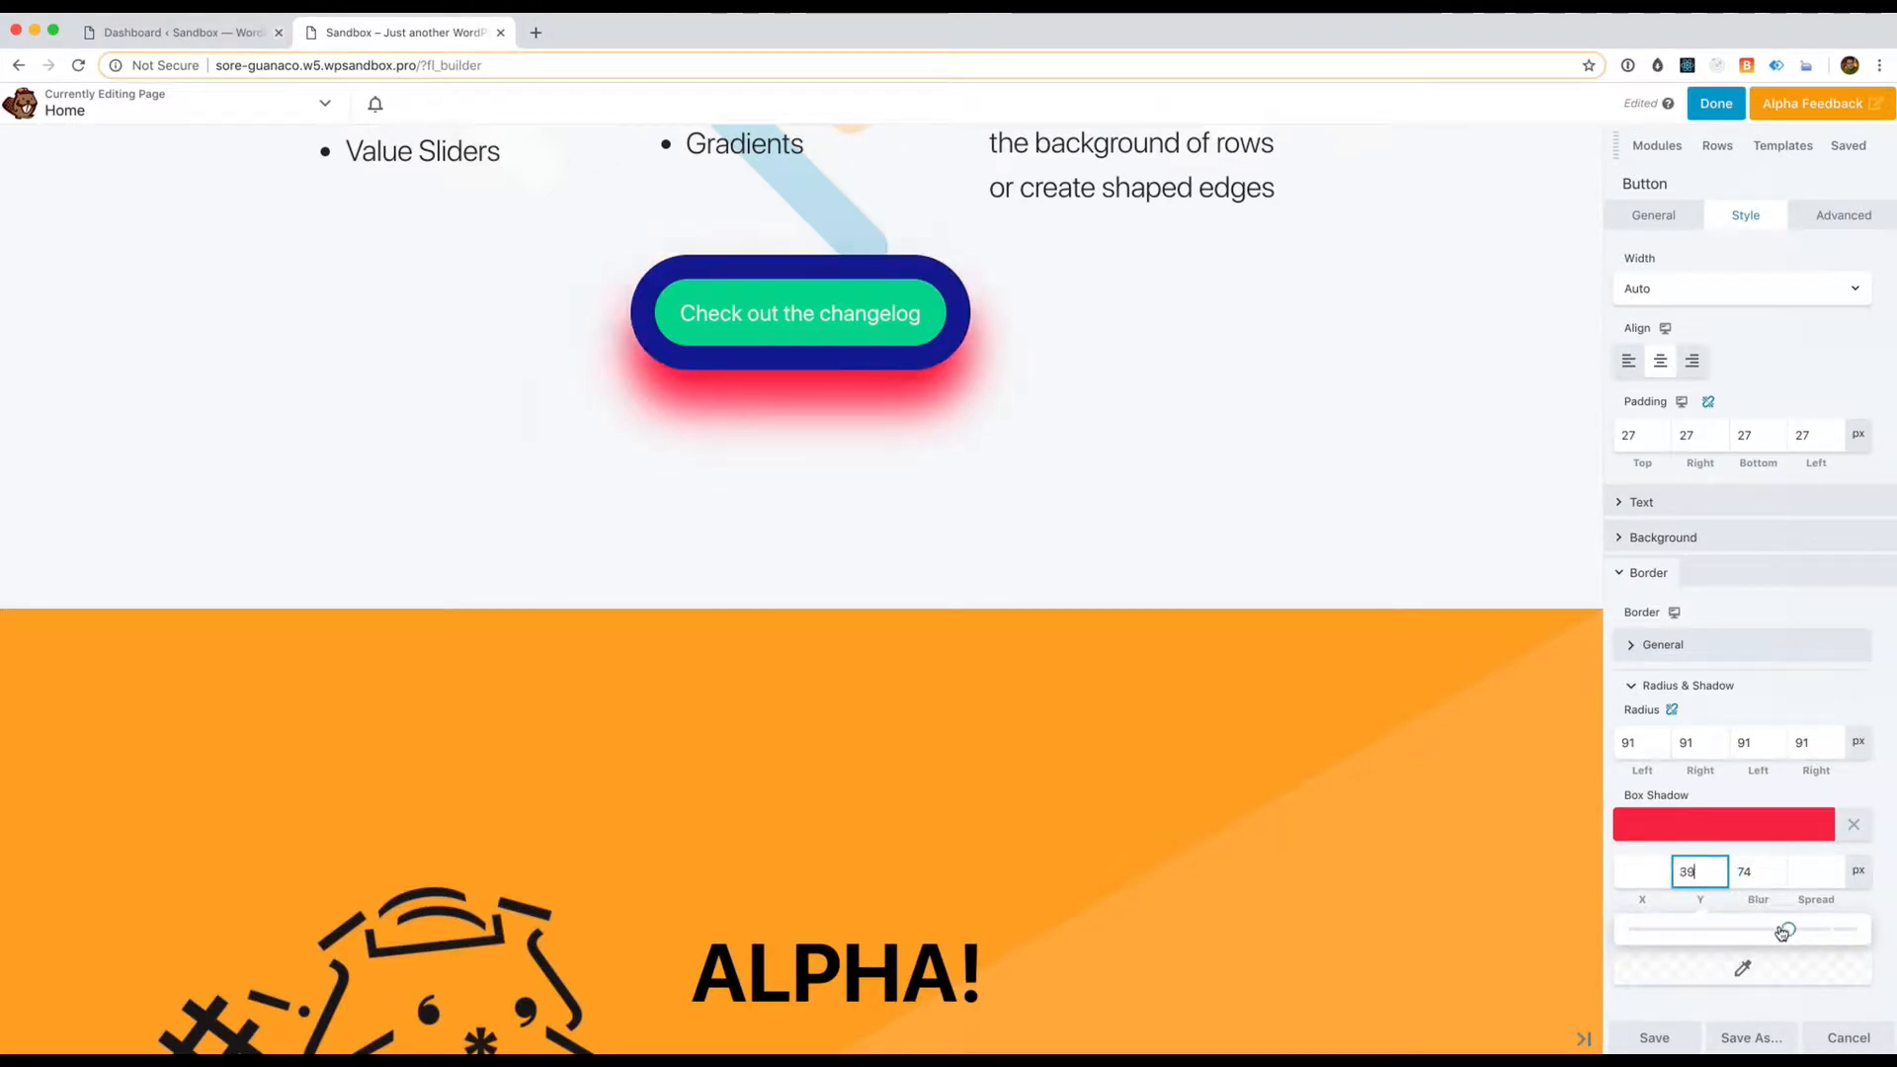
pyautogui.click(1800, 870)
pyautogui.moveTo(1744, 930); pyautogui.dragTo(1782, 911)
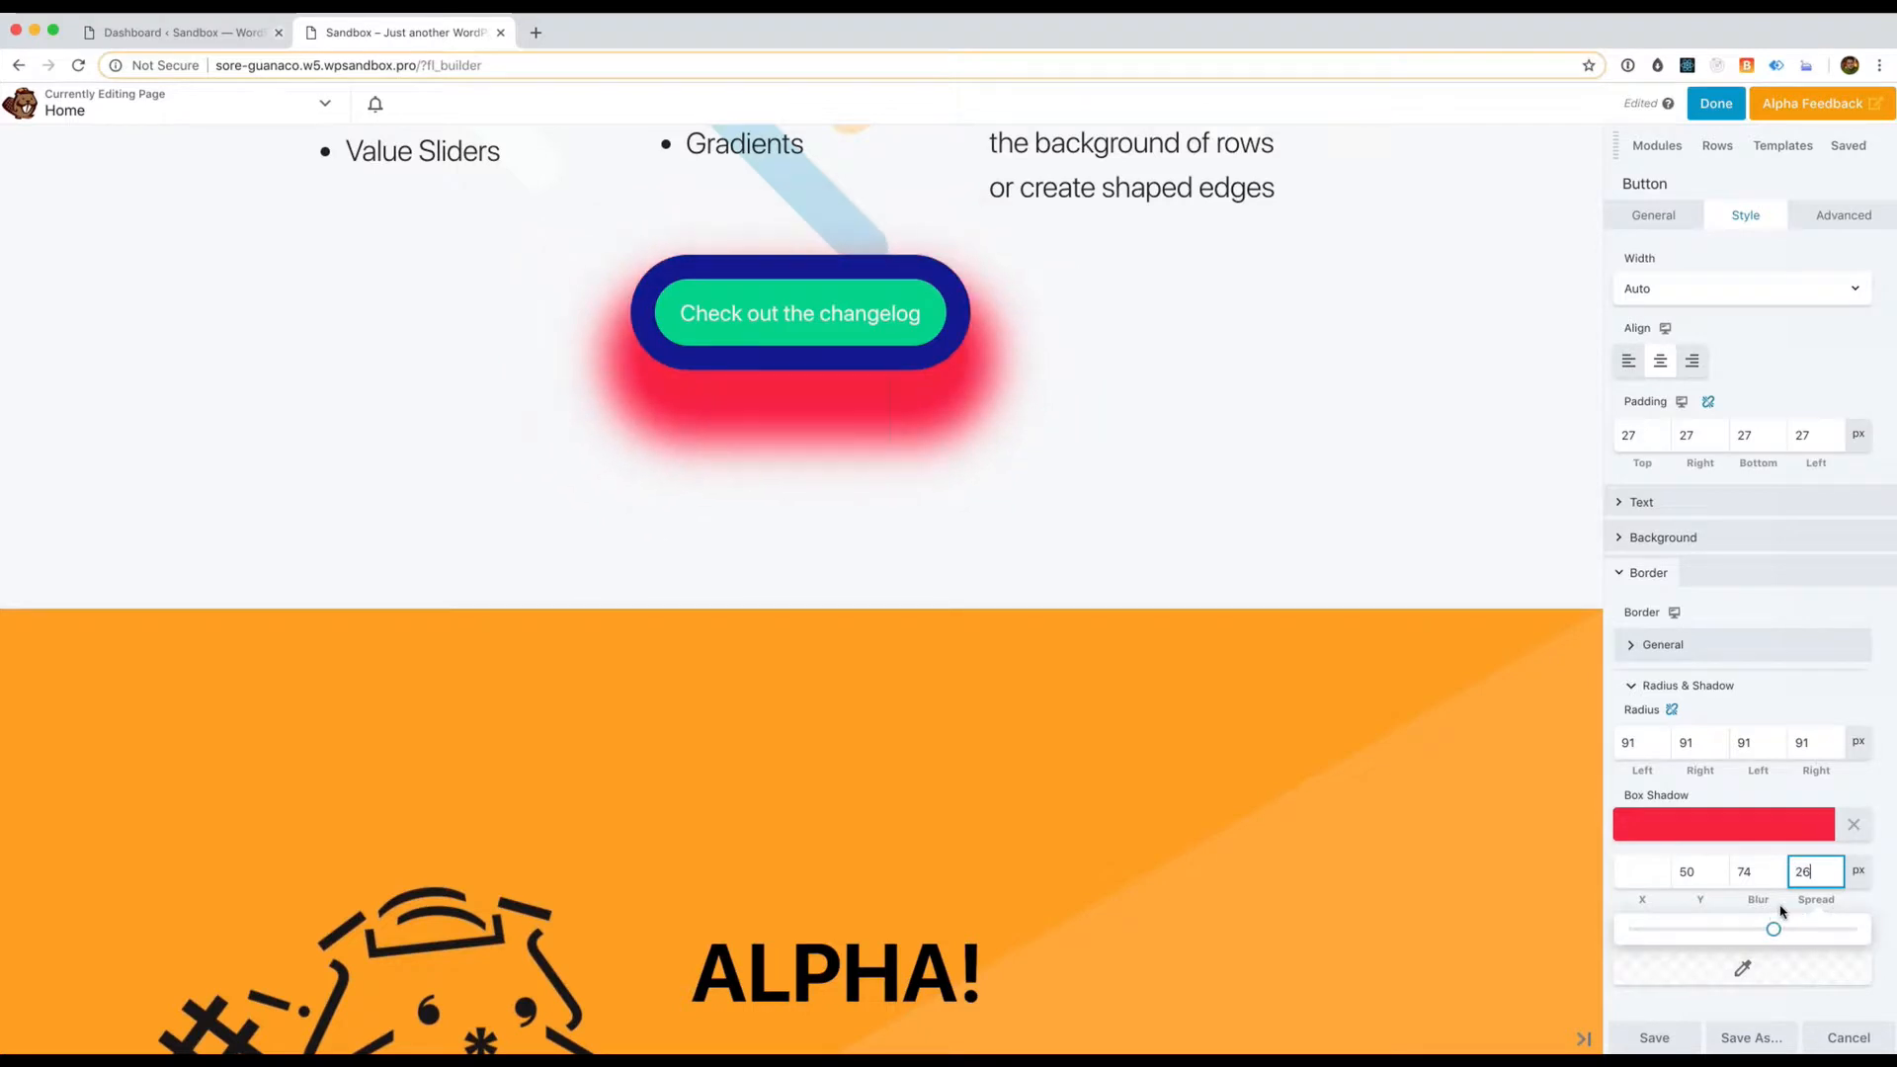
pyautogui.scroll(-1, 1344, 731)
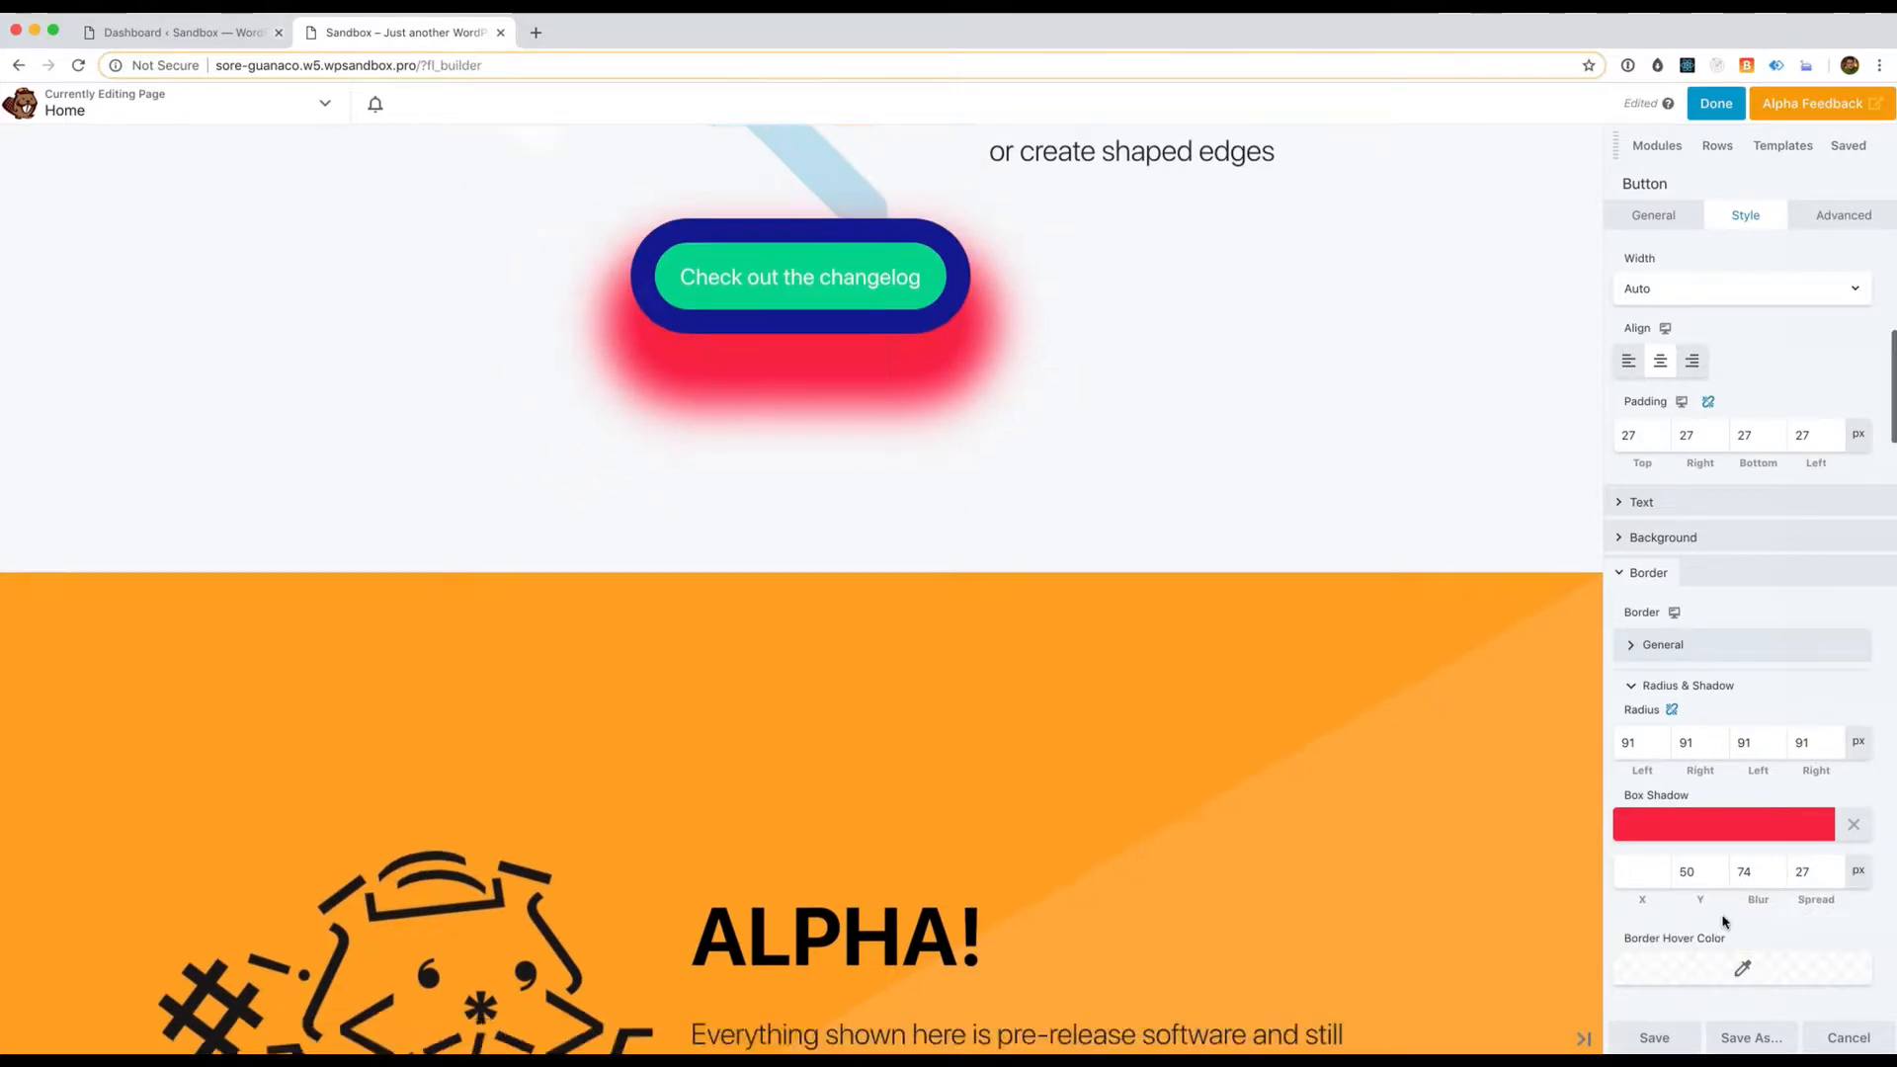
pyautogui.scroll(5, 1344, 732)
pyautogui.scroll(2, 1344, 731)
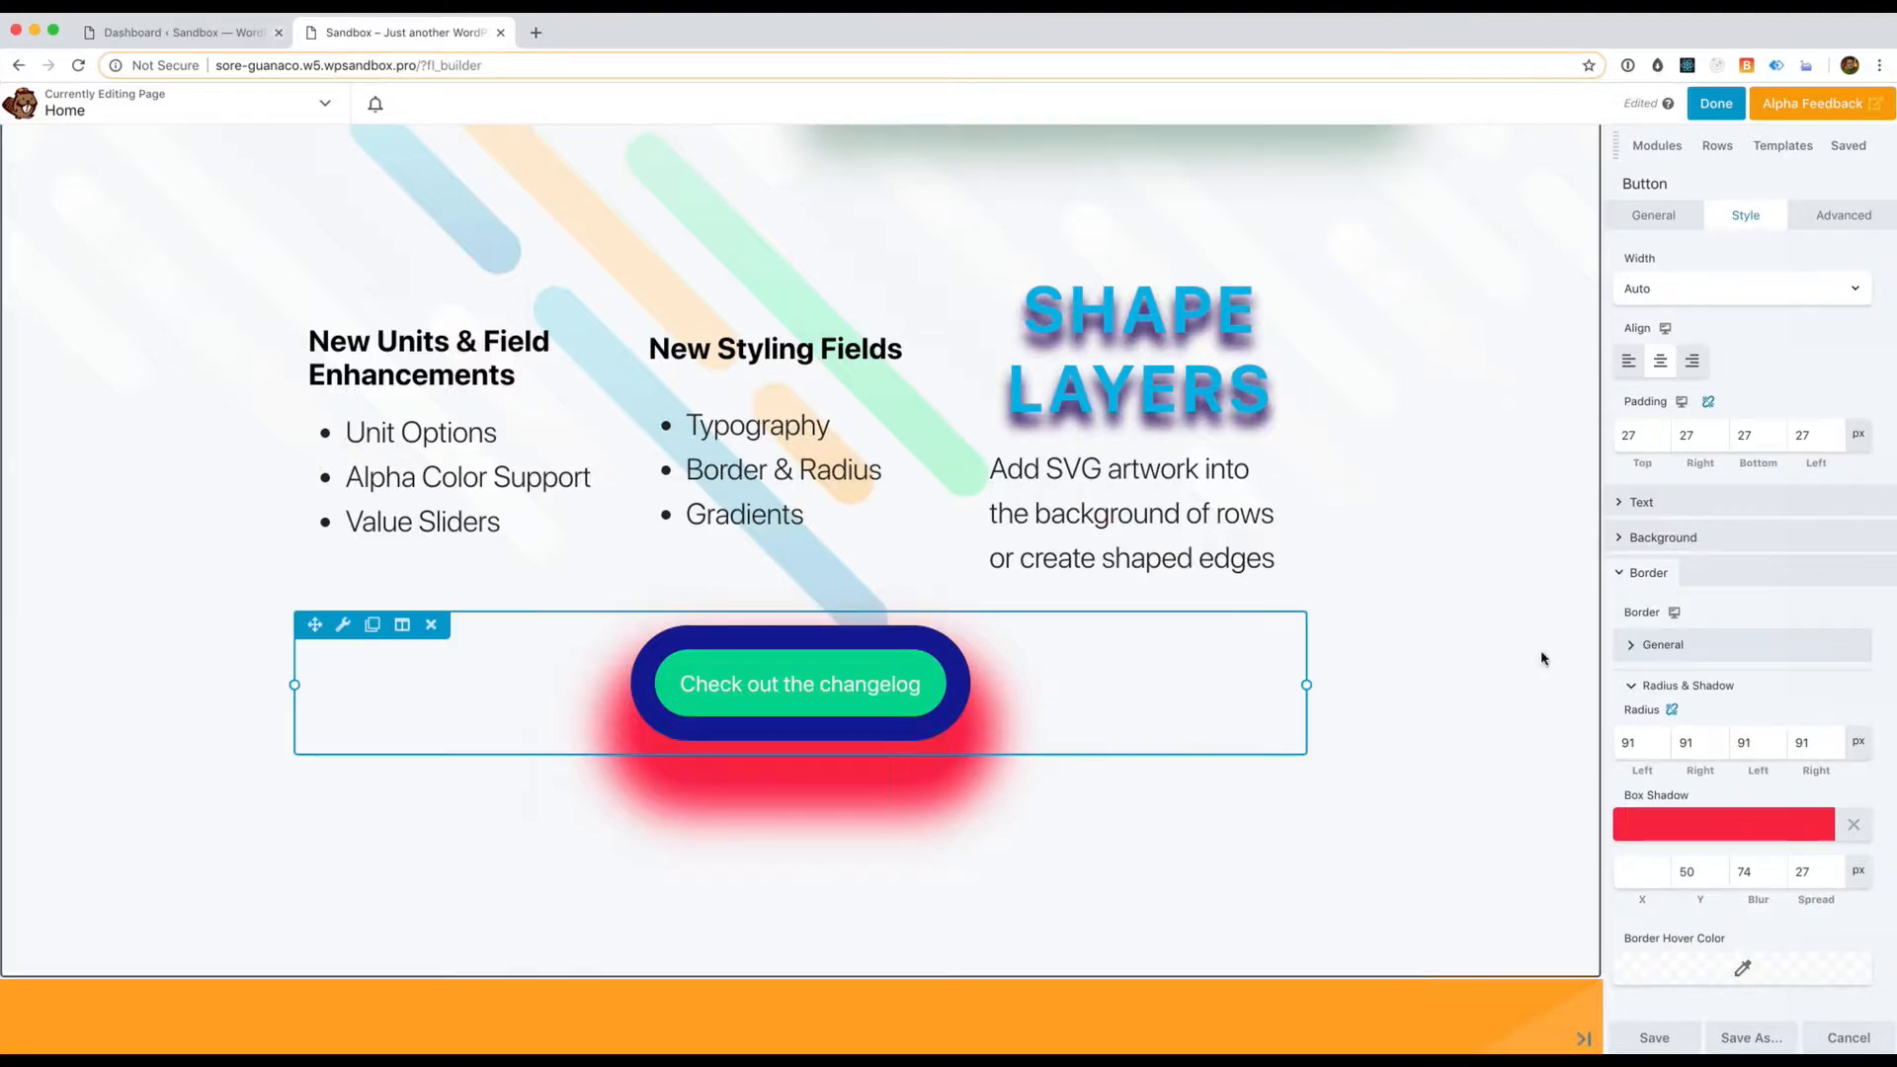
# Open the settings of the orange ALPHA! row and change its background type to Gradient
pyautogui.scroll(-8, 1542, 658)
pyautogui.scroll(-10, 1542, 658)
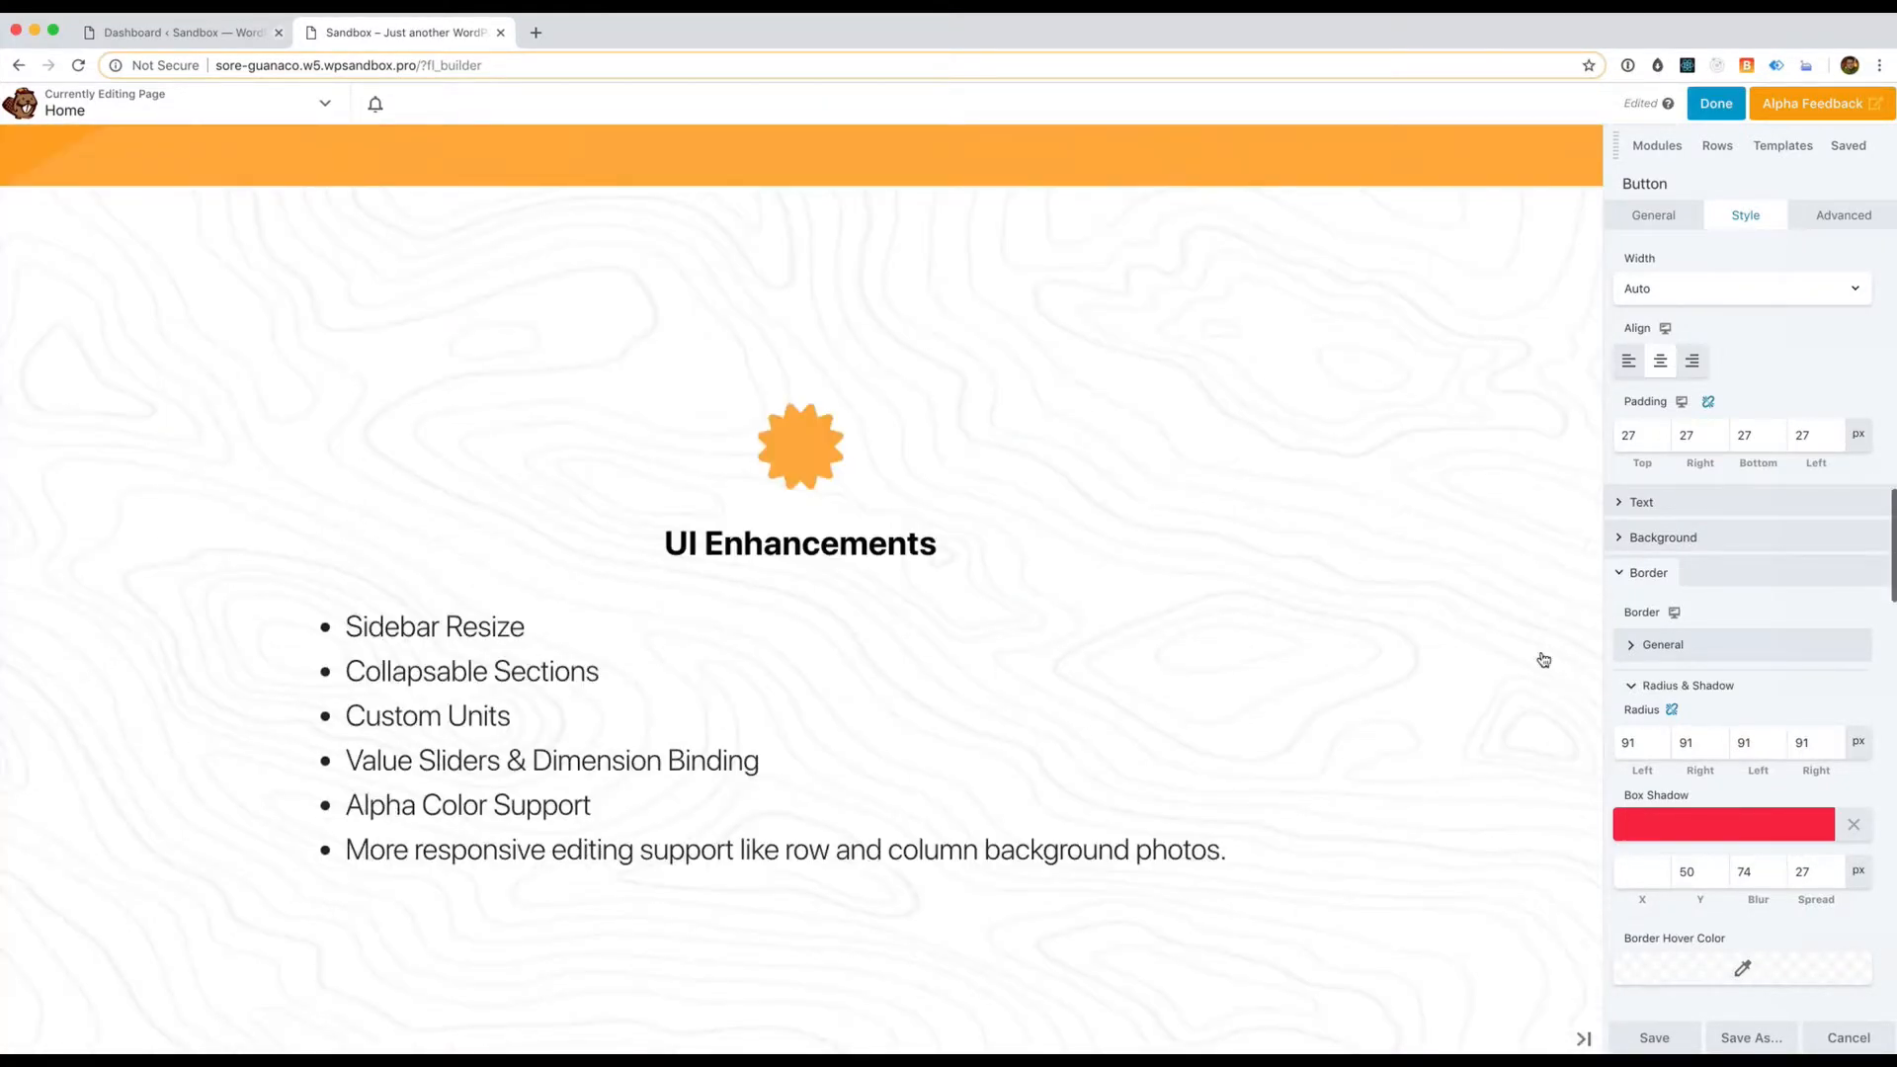
pyautogui.scroll(11, 1541, 656)
pyautogui.scroll(3, 1543, 659)
pyautogui.scroll(-1, 1016, 605)
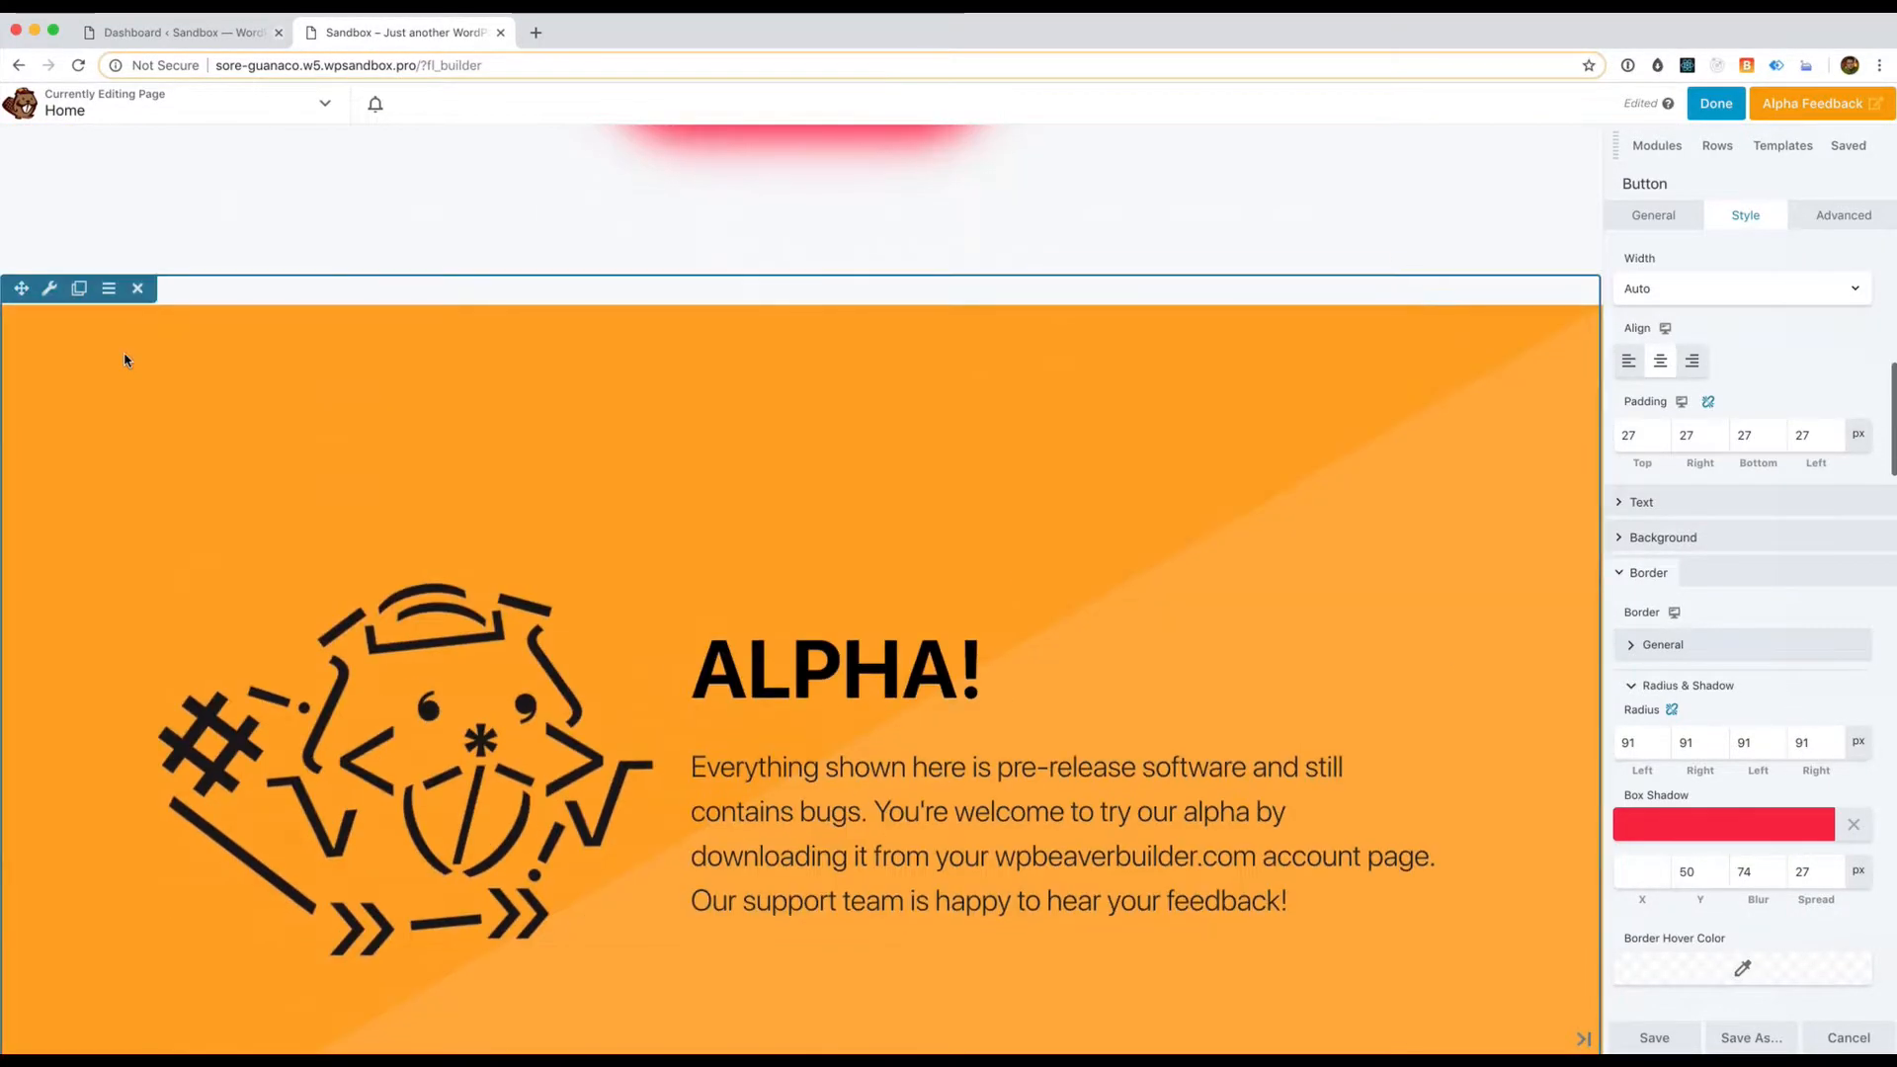
pyautogui.click(54, 302)
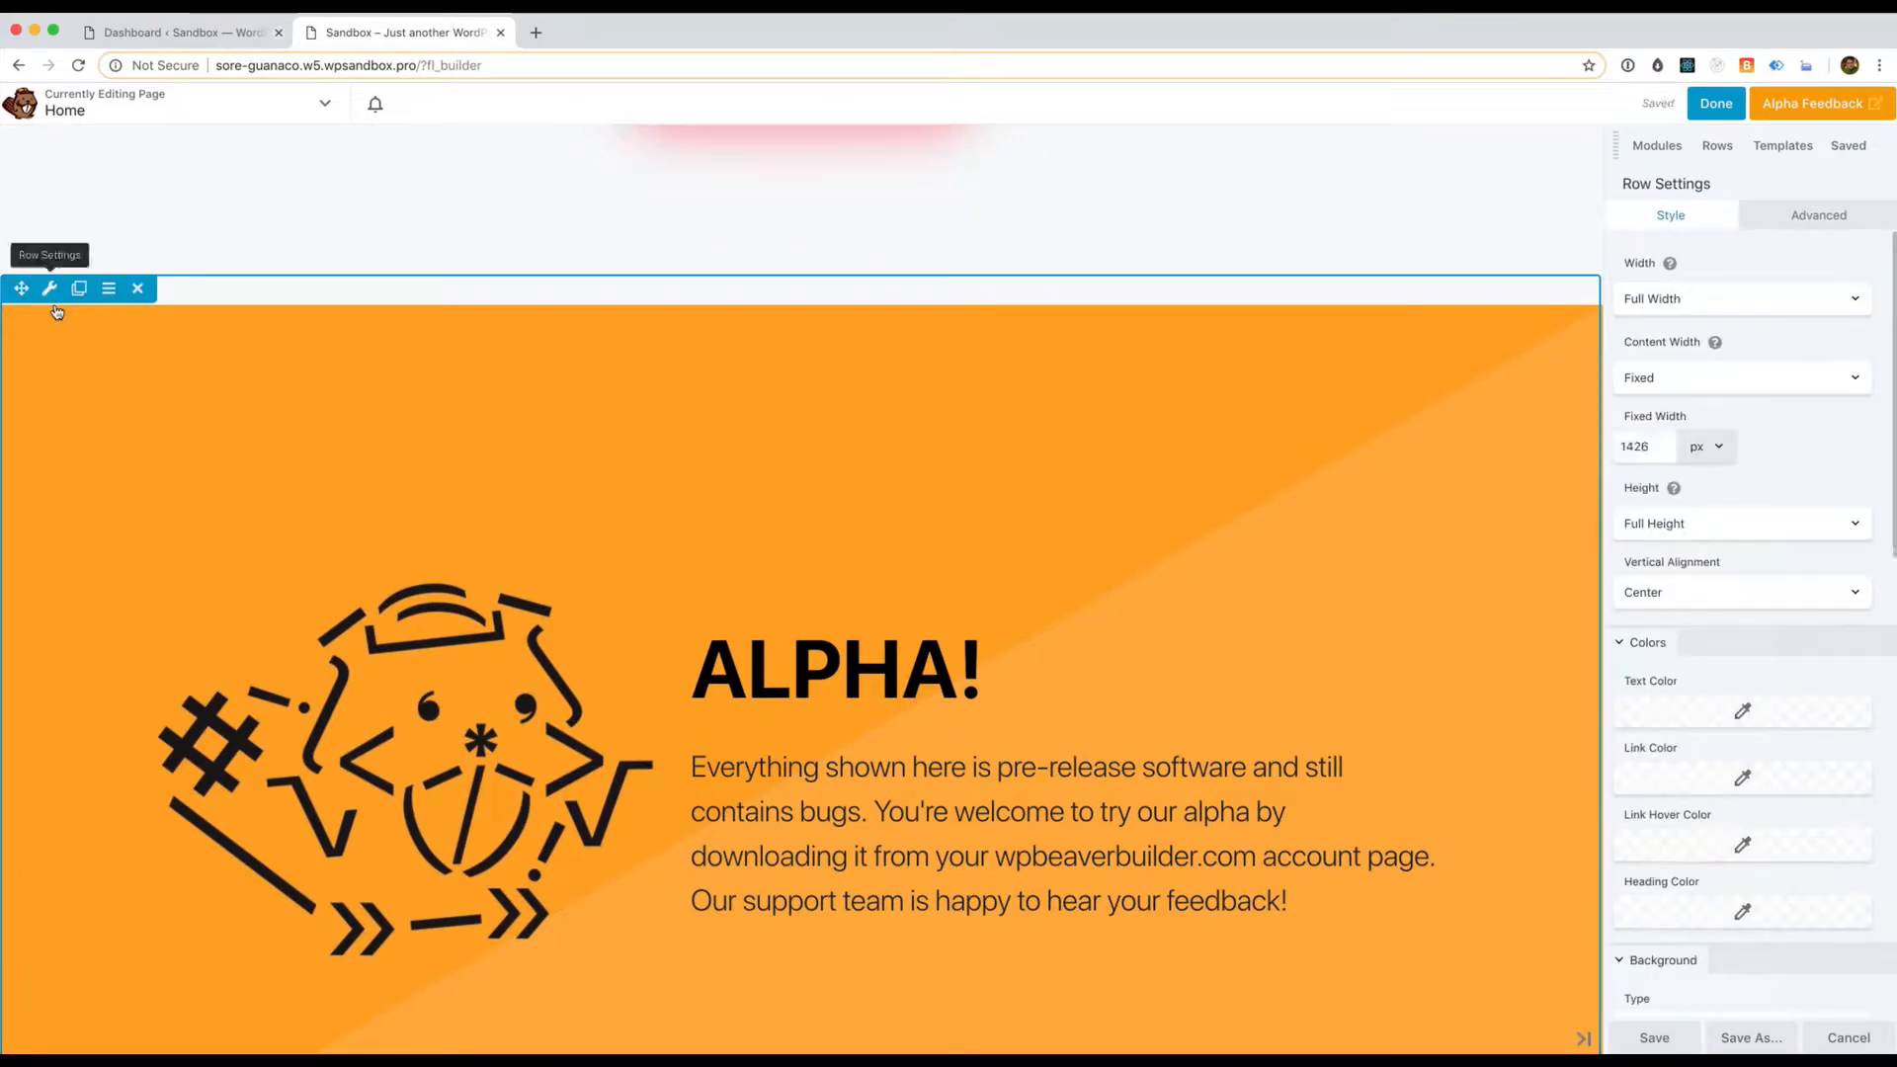
pyautogui.scroll(-5, 1736, 676)
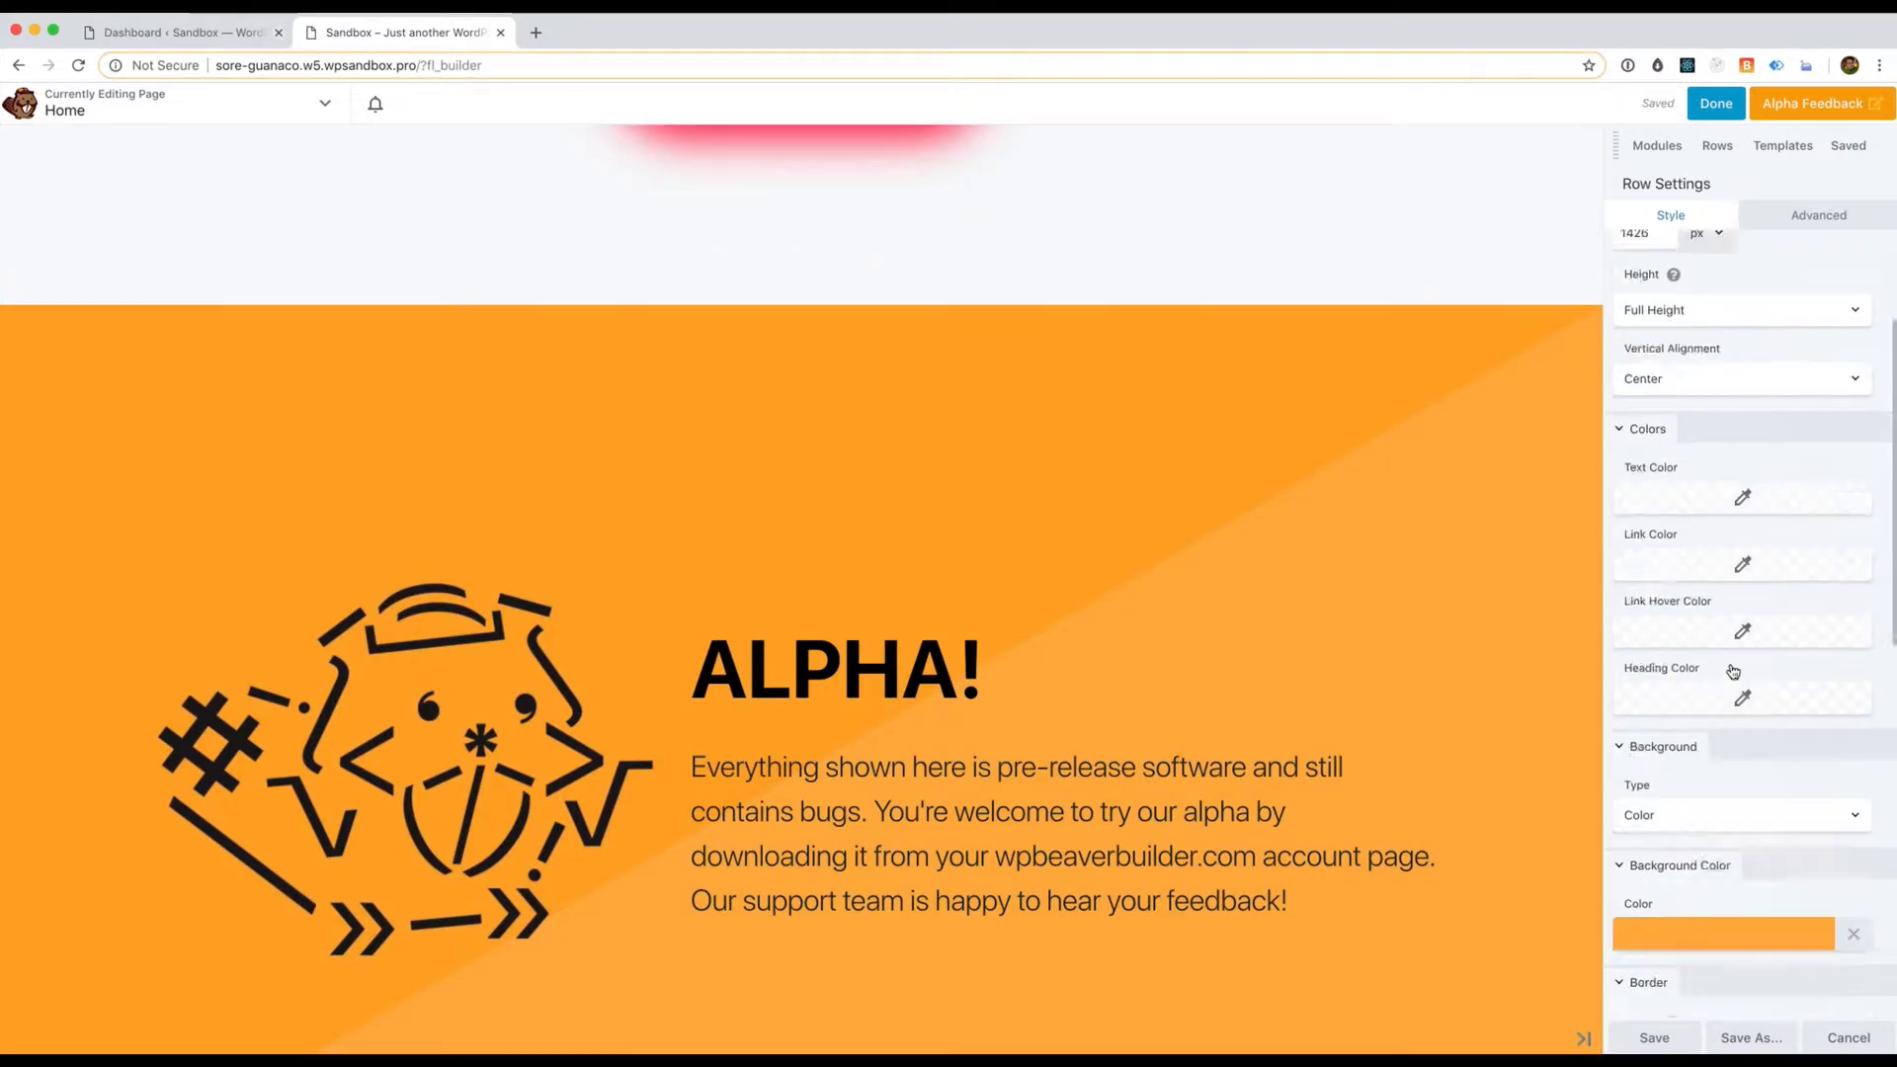
pyautogui.scroll(-1, 1733, 672)
pyautogui.click(1669, 498)
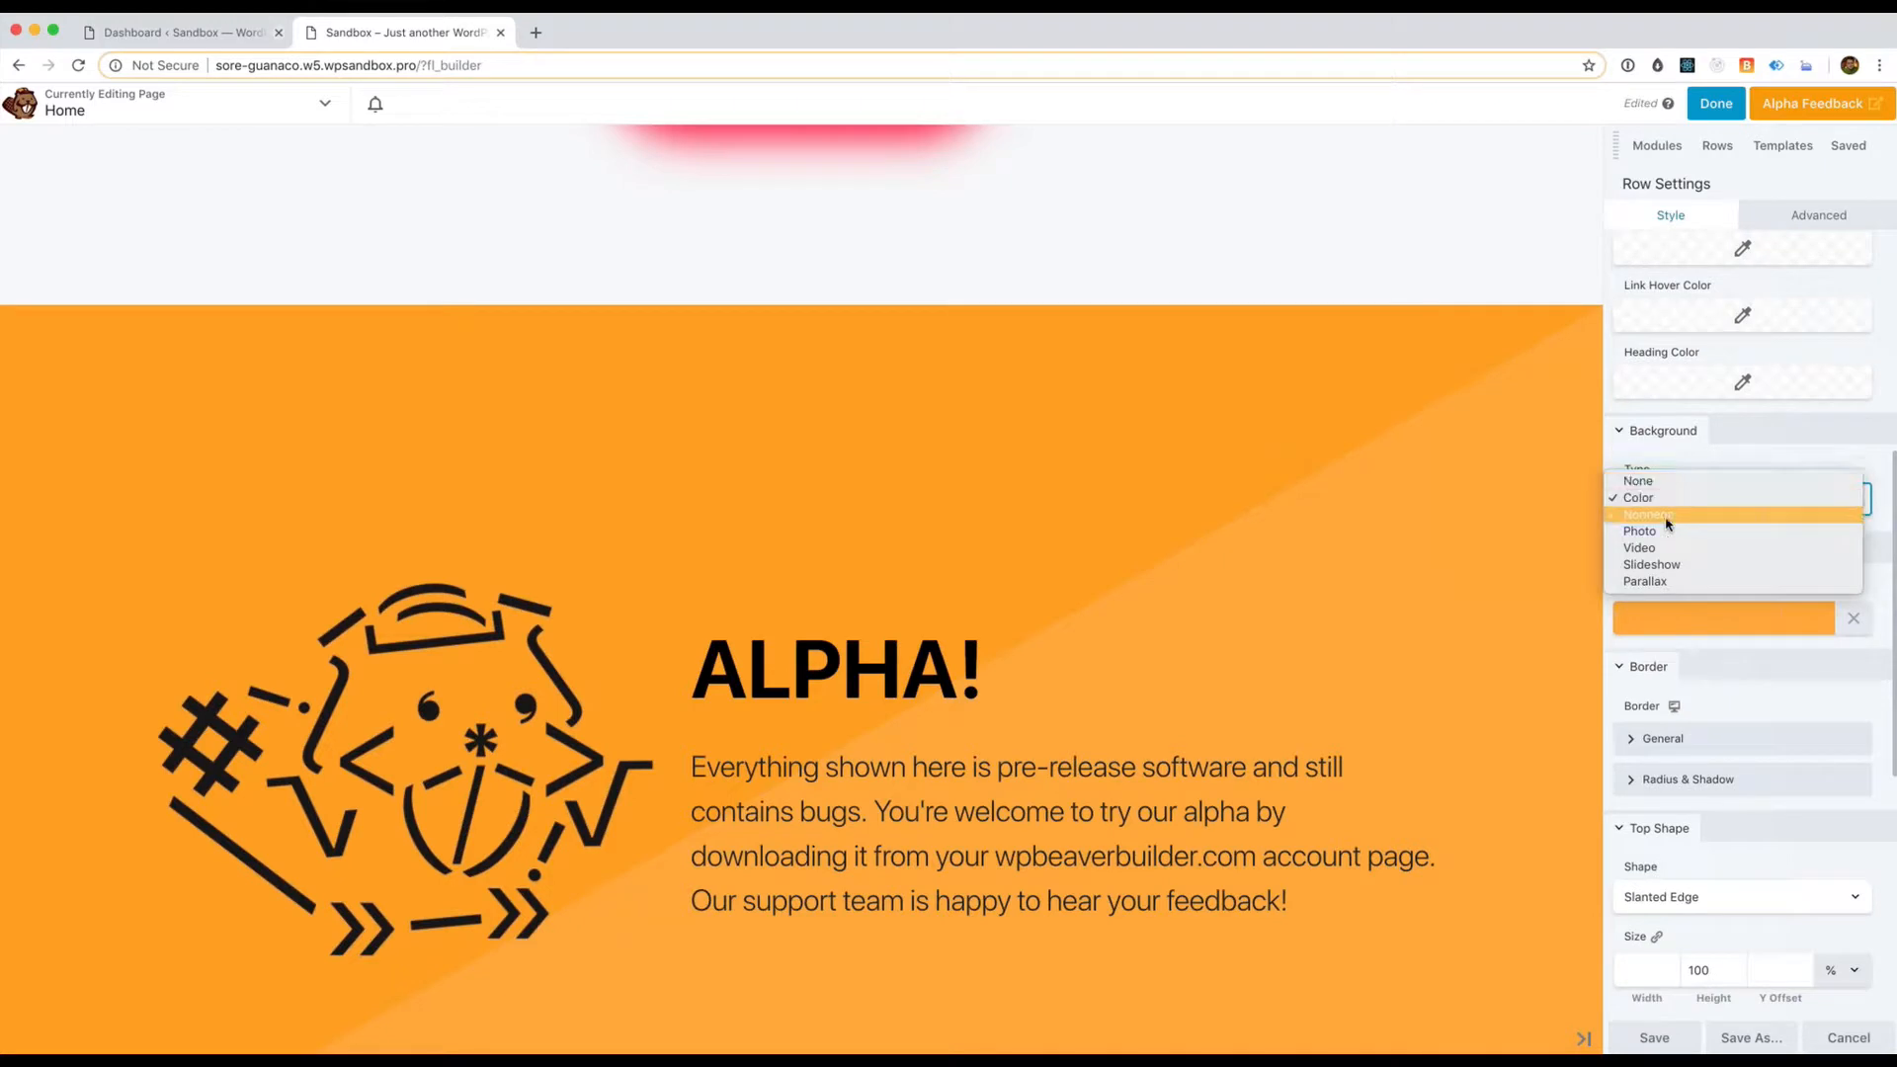
pyautogui.click(1670, 518)
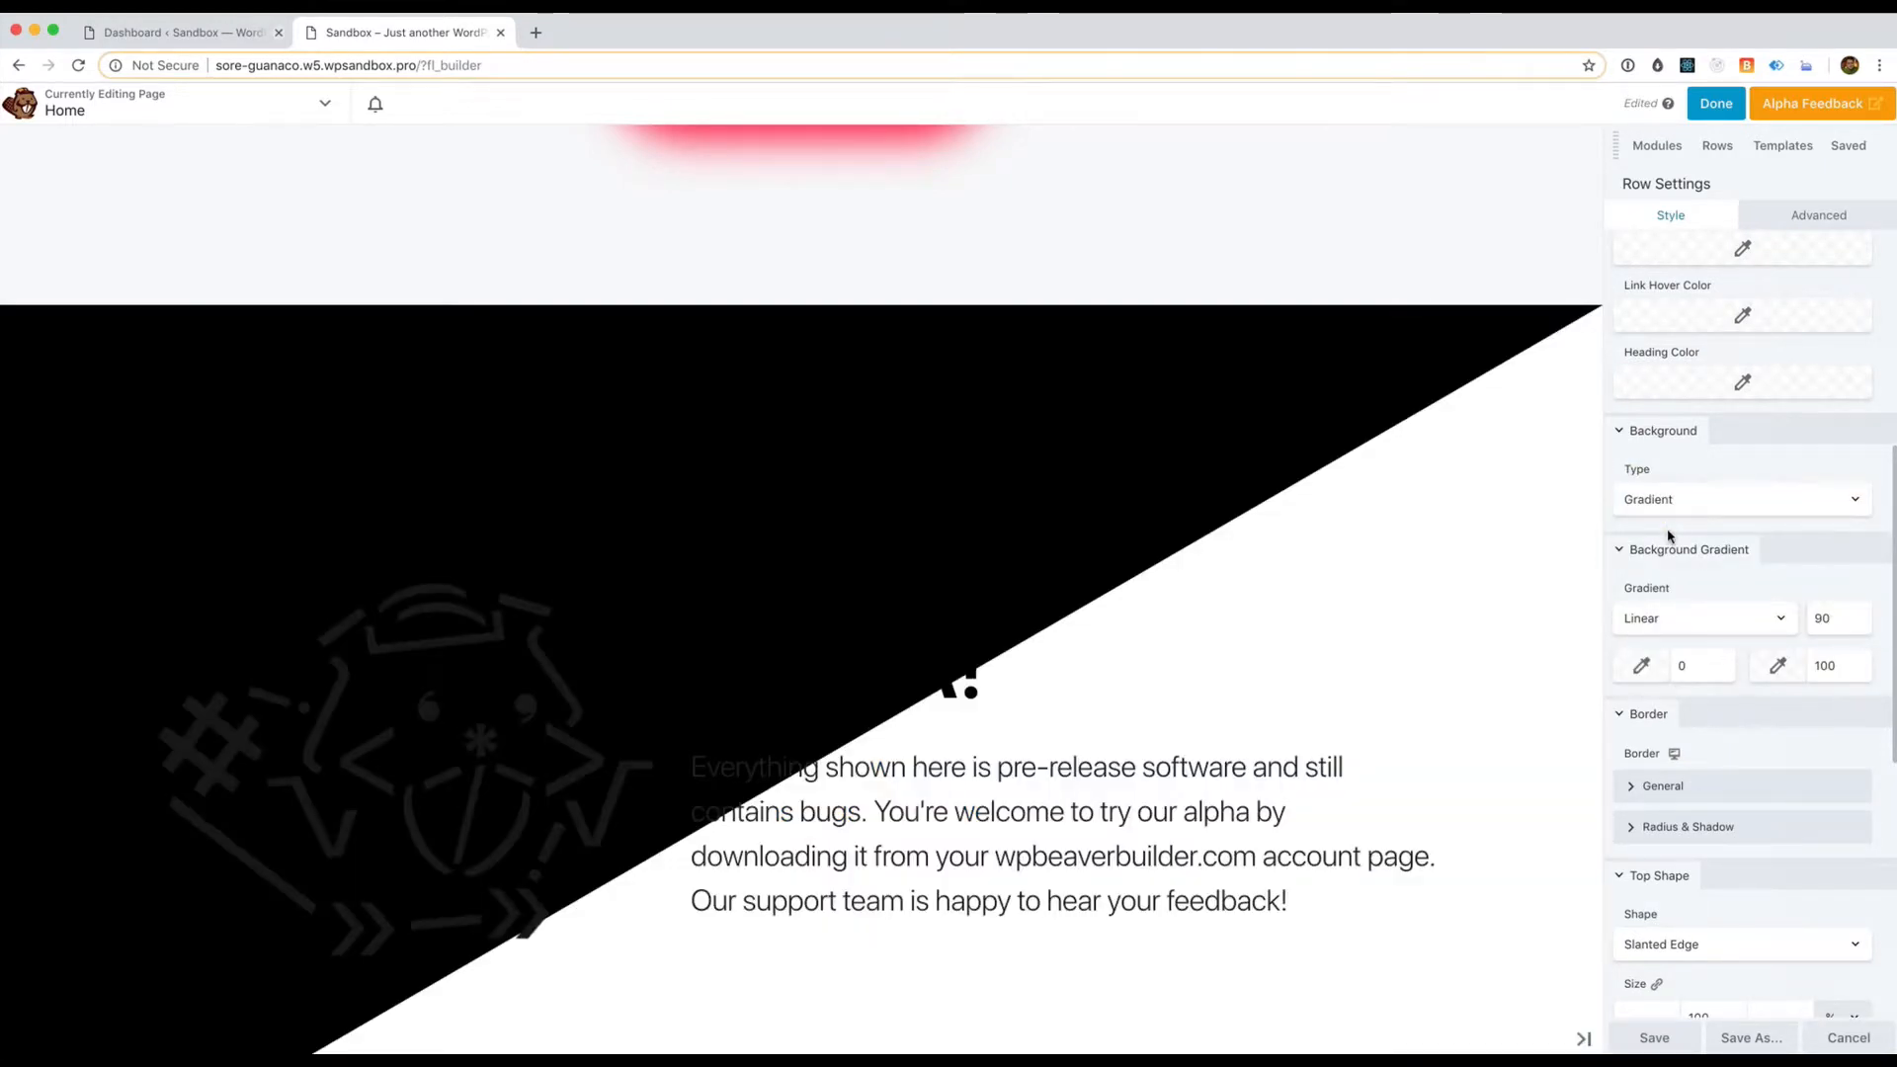
# Remove the ALPHA! row's slanted edge by setting its top shape to None
pyautogui.scroll(-4, 1694, 554)
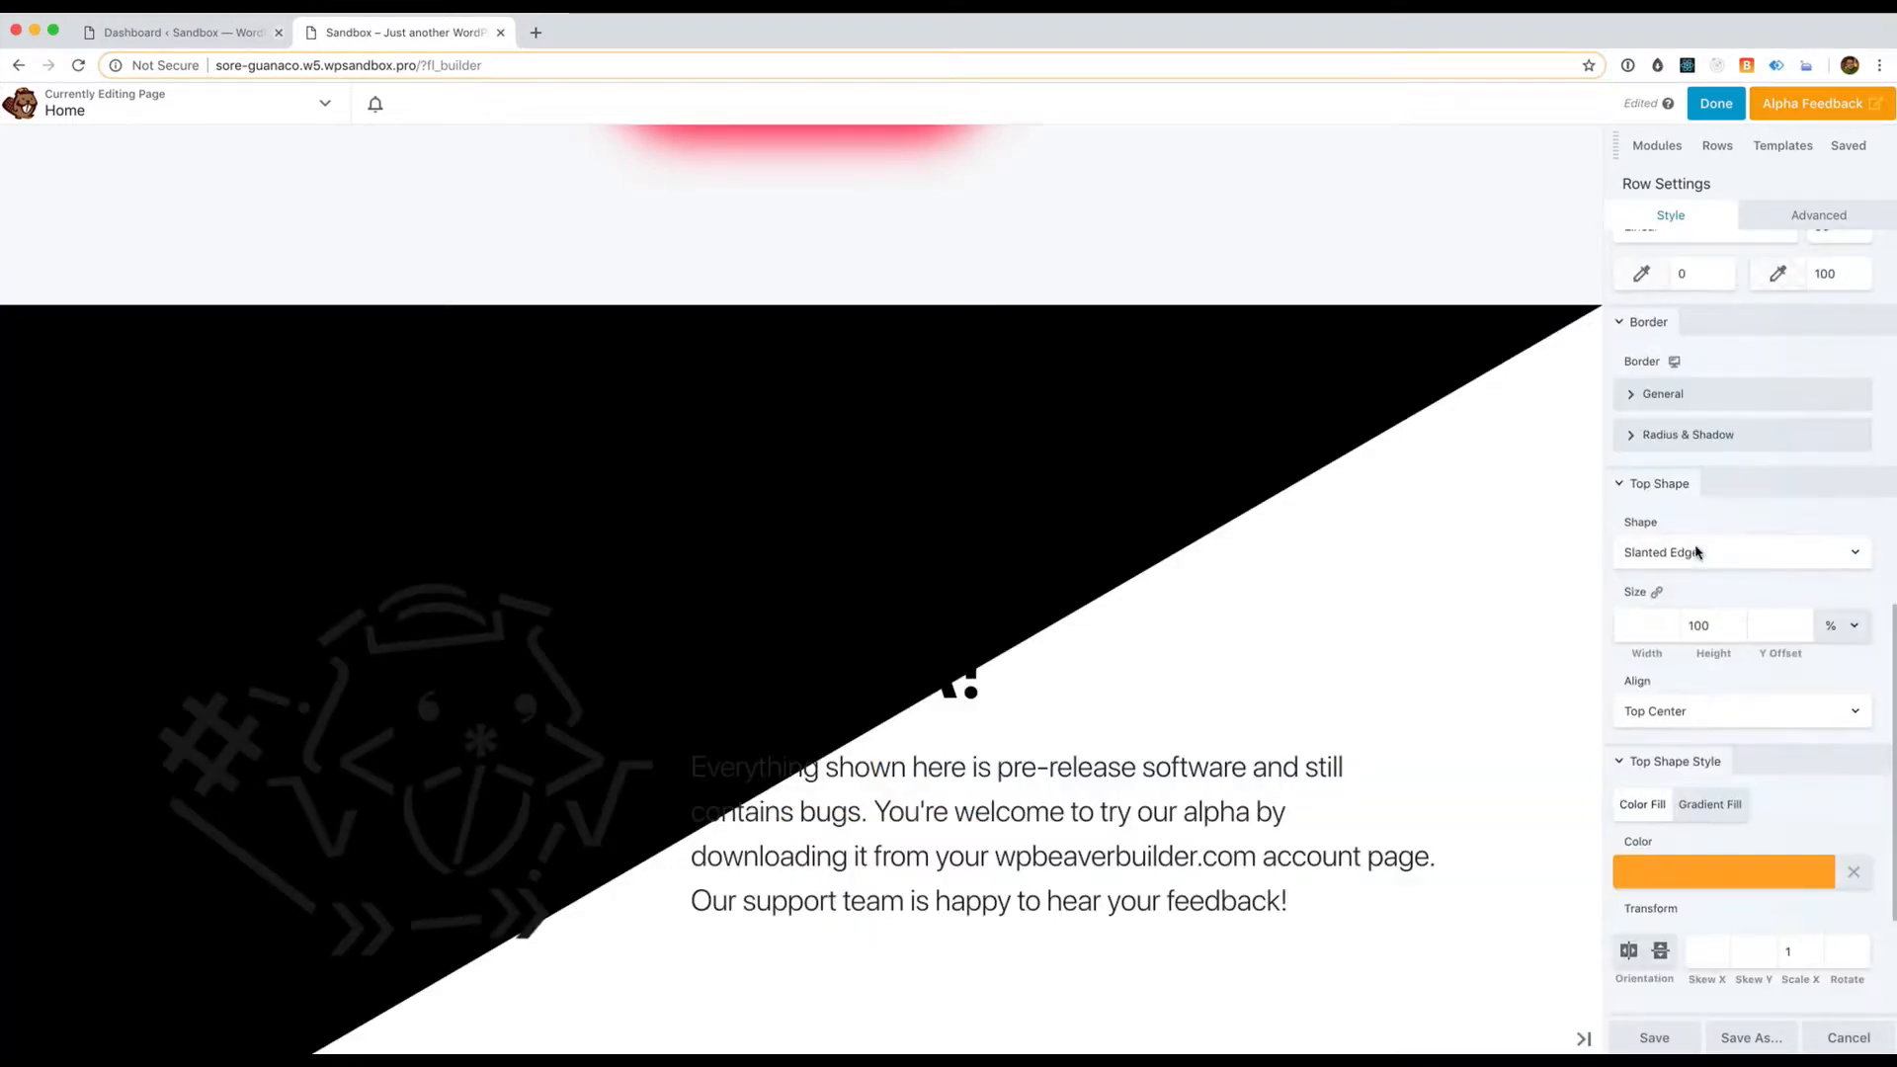
pyautogui.click(1690, 550)
pyautogui.click(1680, 534)
pyautogui.scroll(4, 1706, 543)
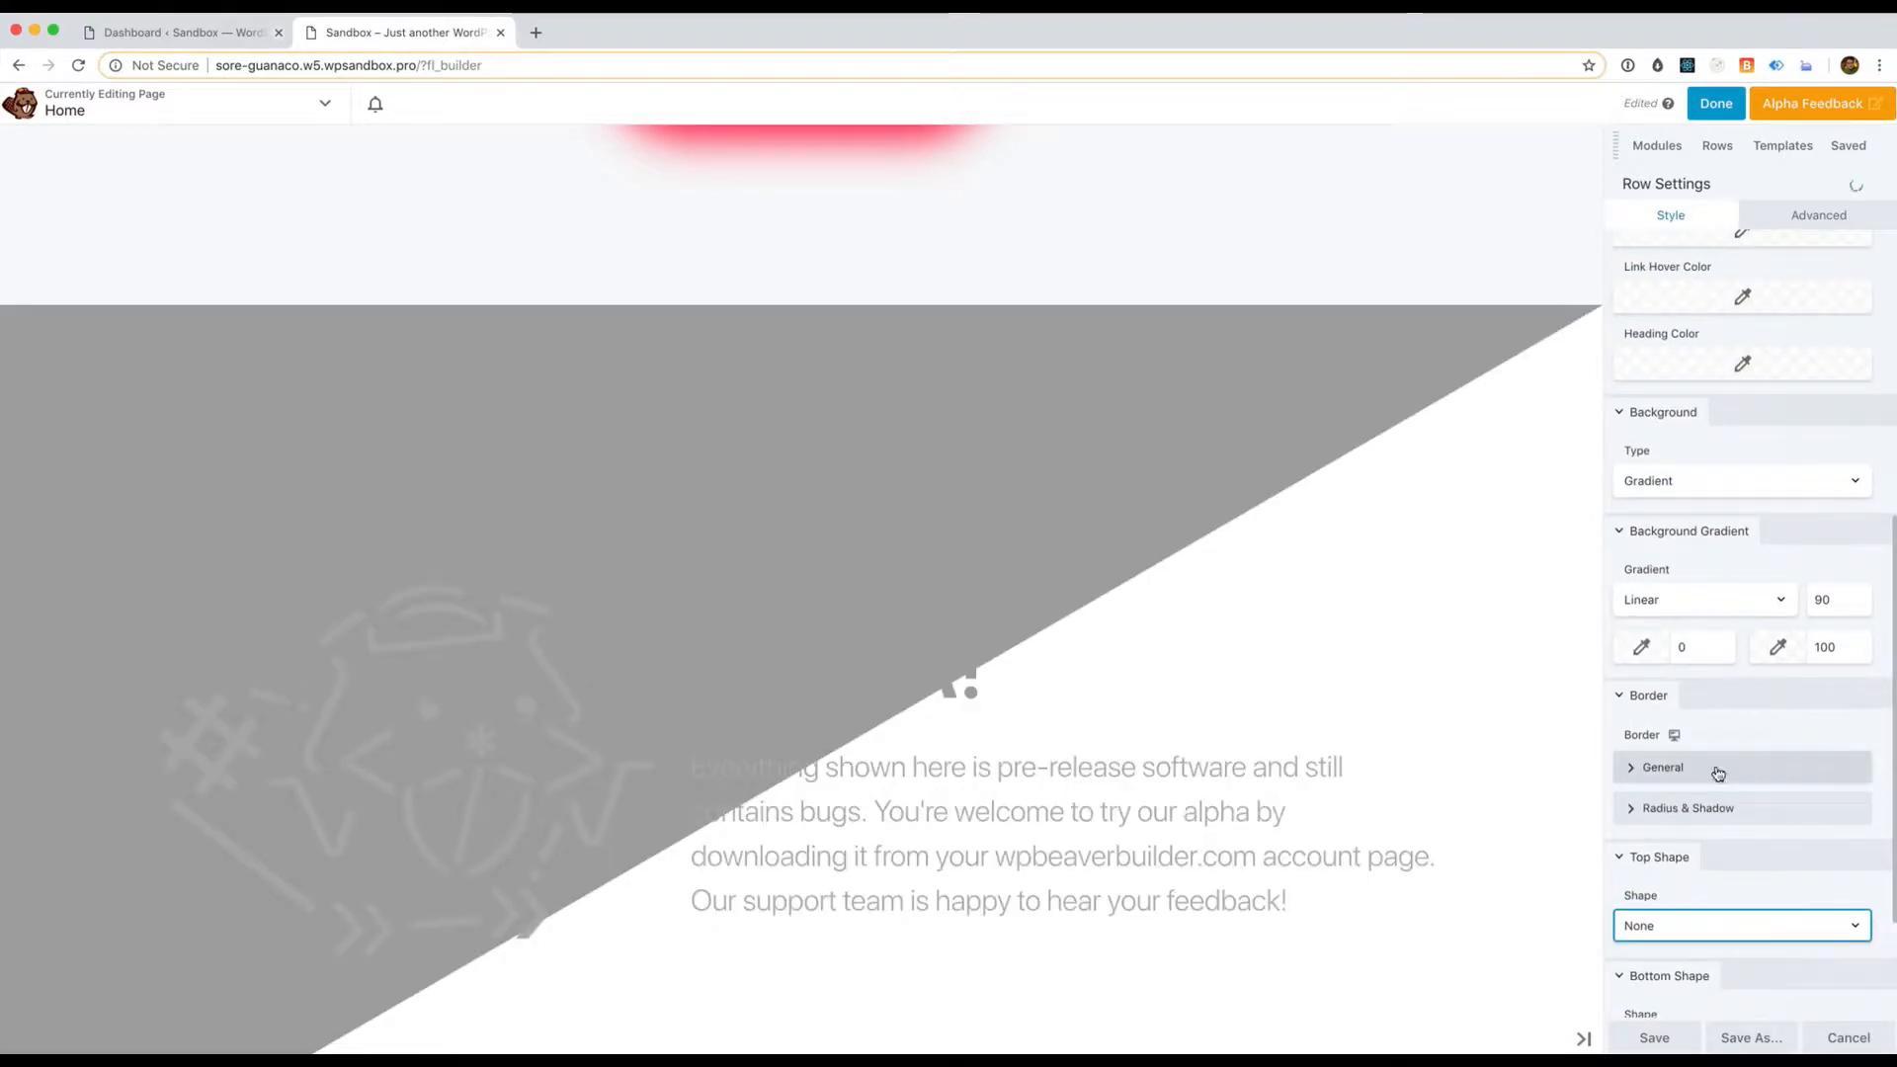
pyautogui.scroll(-1, 1714, 799)
pyautogui.scroll(1, 1714, 799)
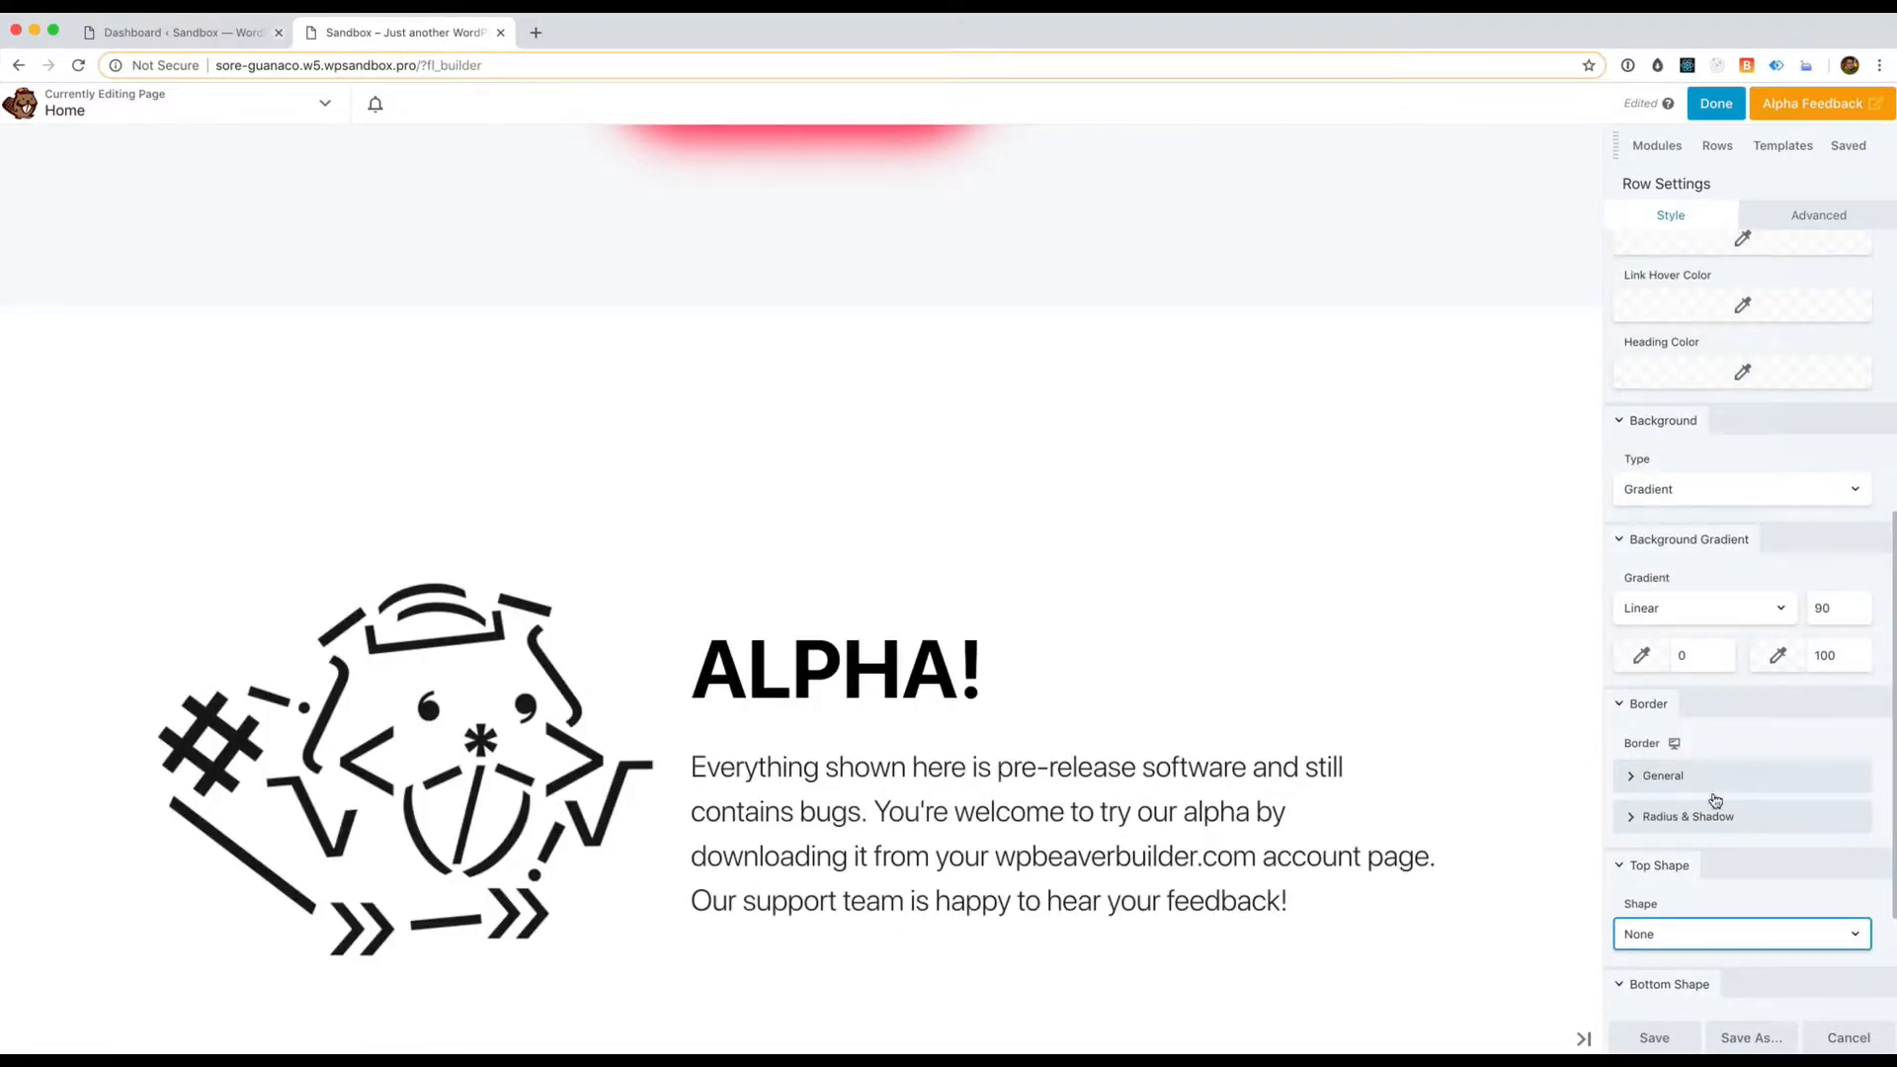
# Color the row's background gradient from violet-blue #4c00ff to bright cyan
pyautogui.click(1636, 660)
pyautogui.click(1561, 704)
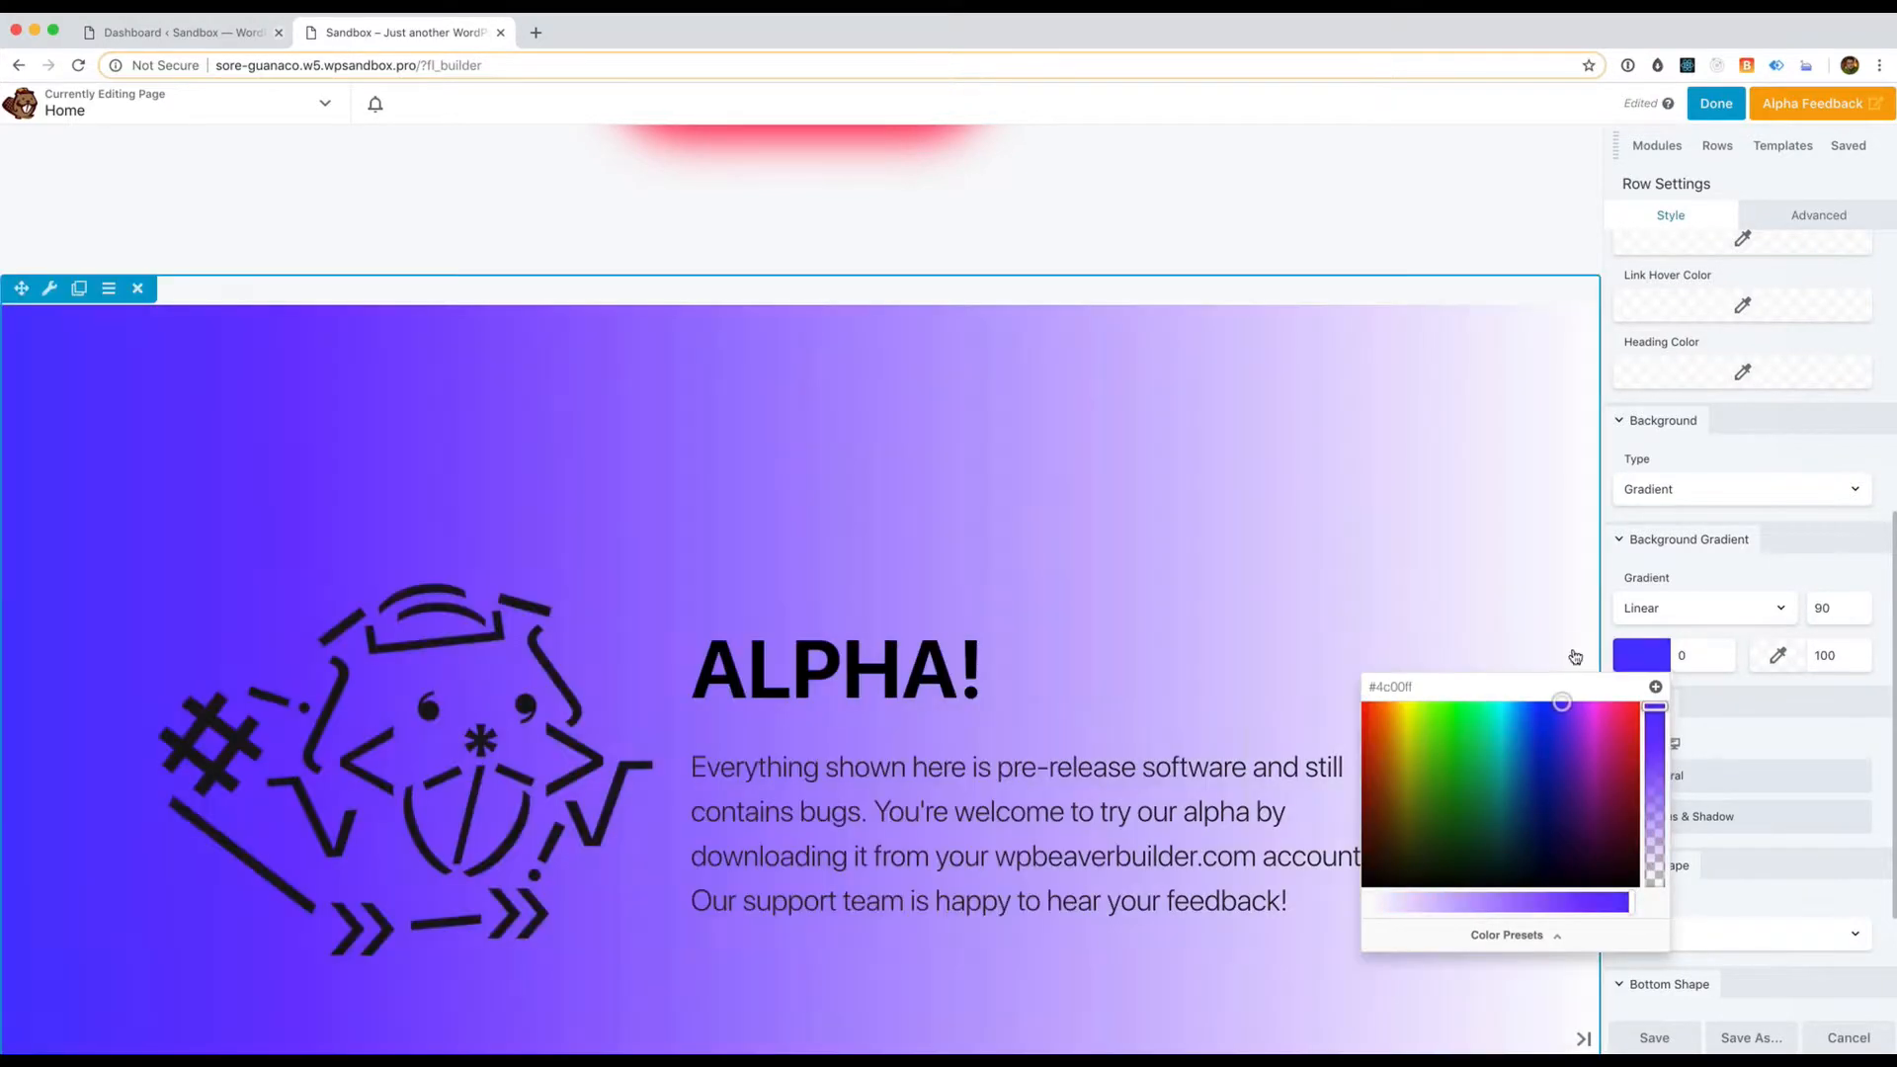
pyautogui.click(1774, 660)
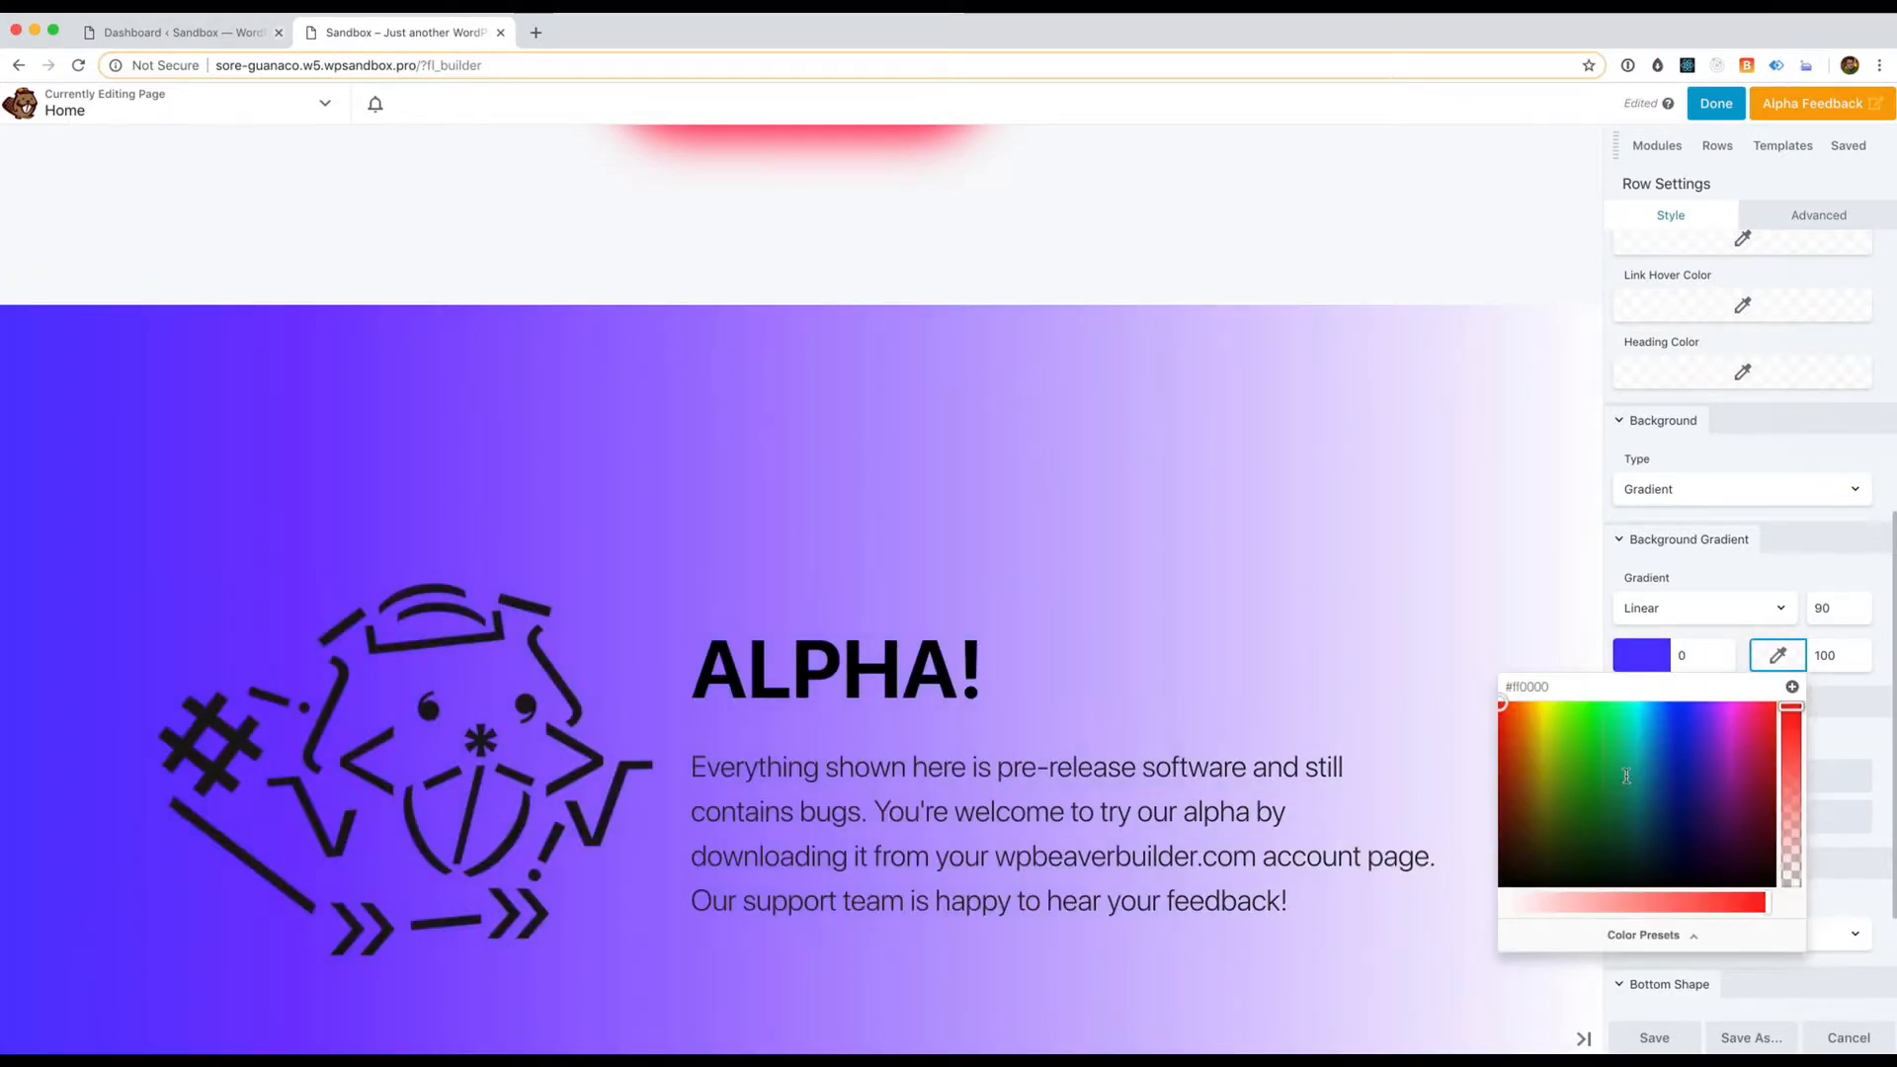
pyautogui.moveTo(1626, 777); pyautogui.dragTo(1636, 691)
pyautogui.click(1757, 577)
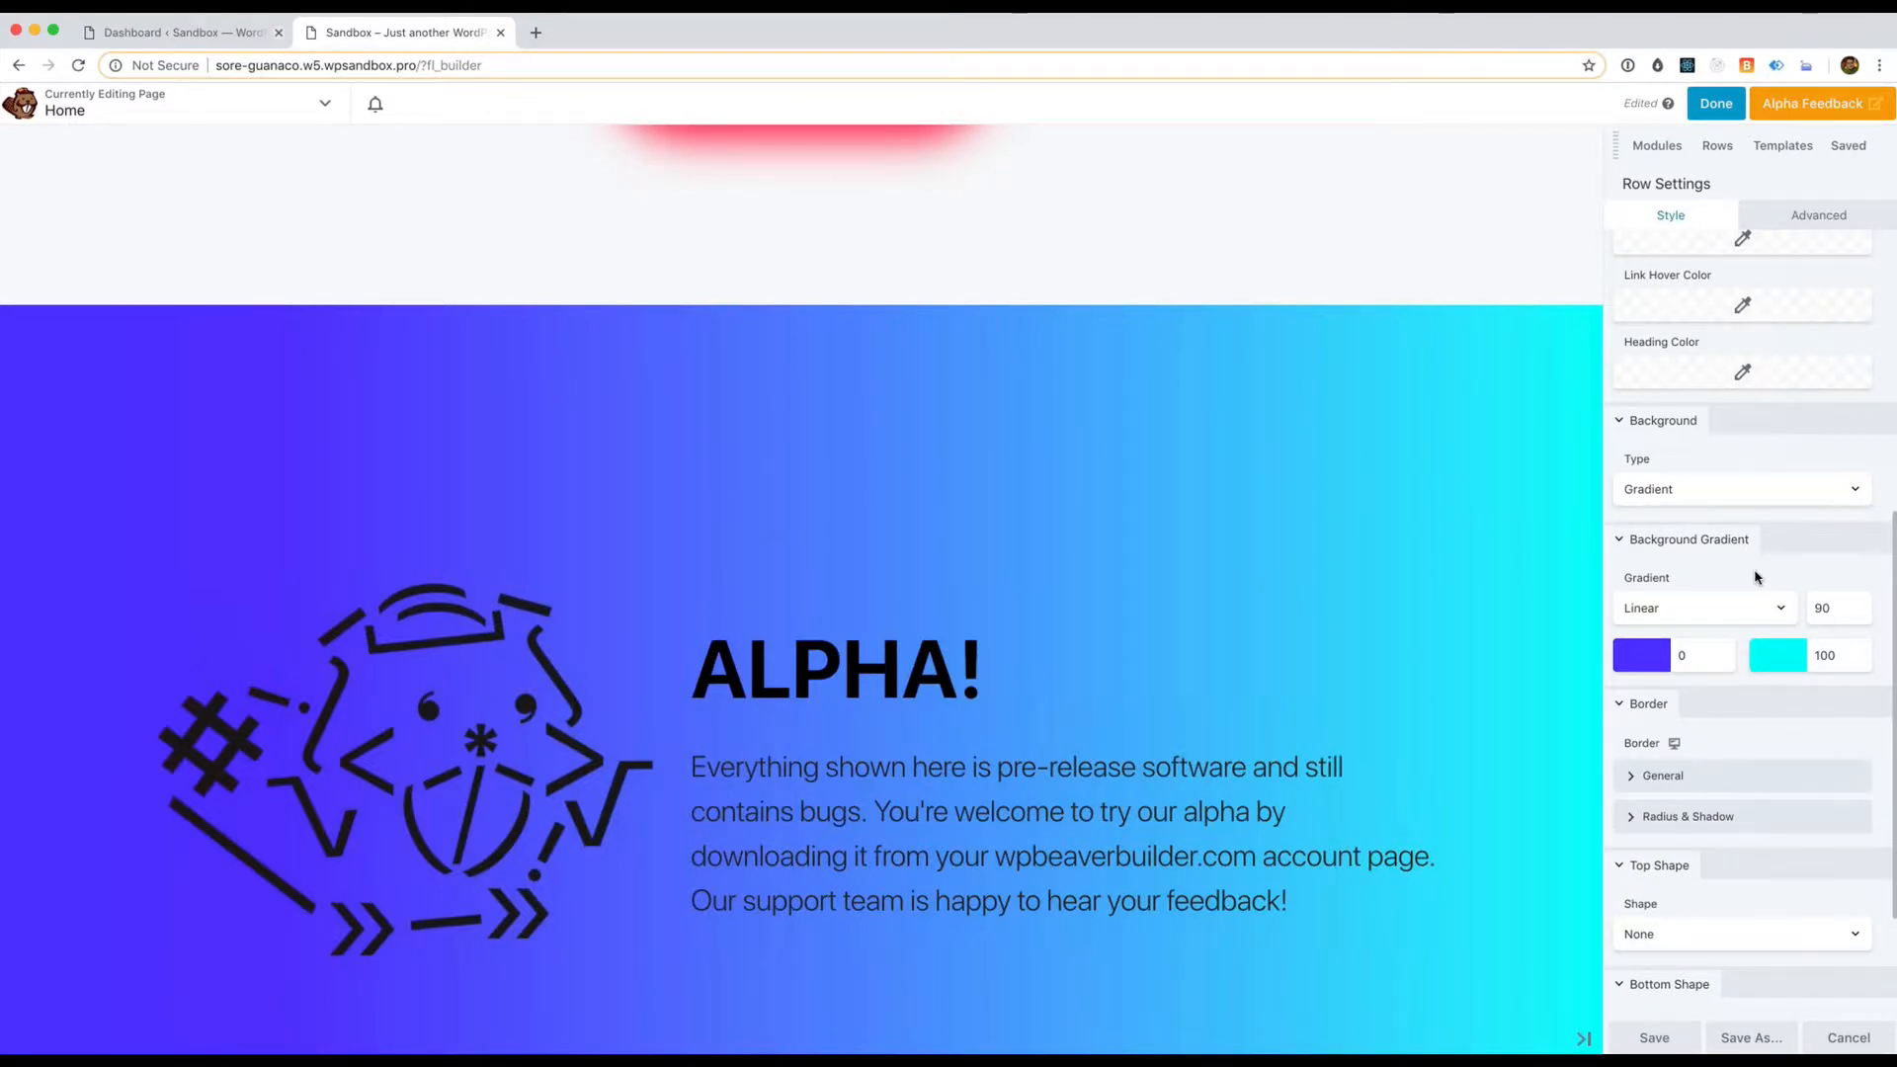
# Keep the row's background gradient Linear and set its angle to 211
pyautogui.moveTo(1363, 642)
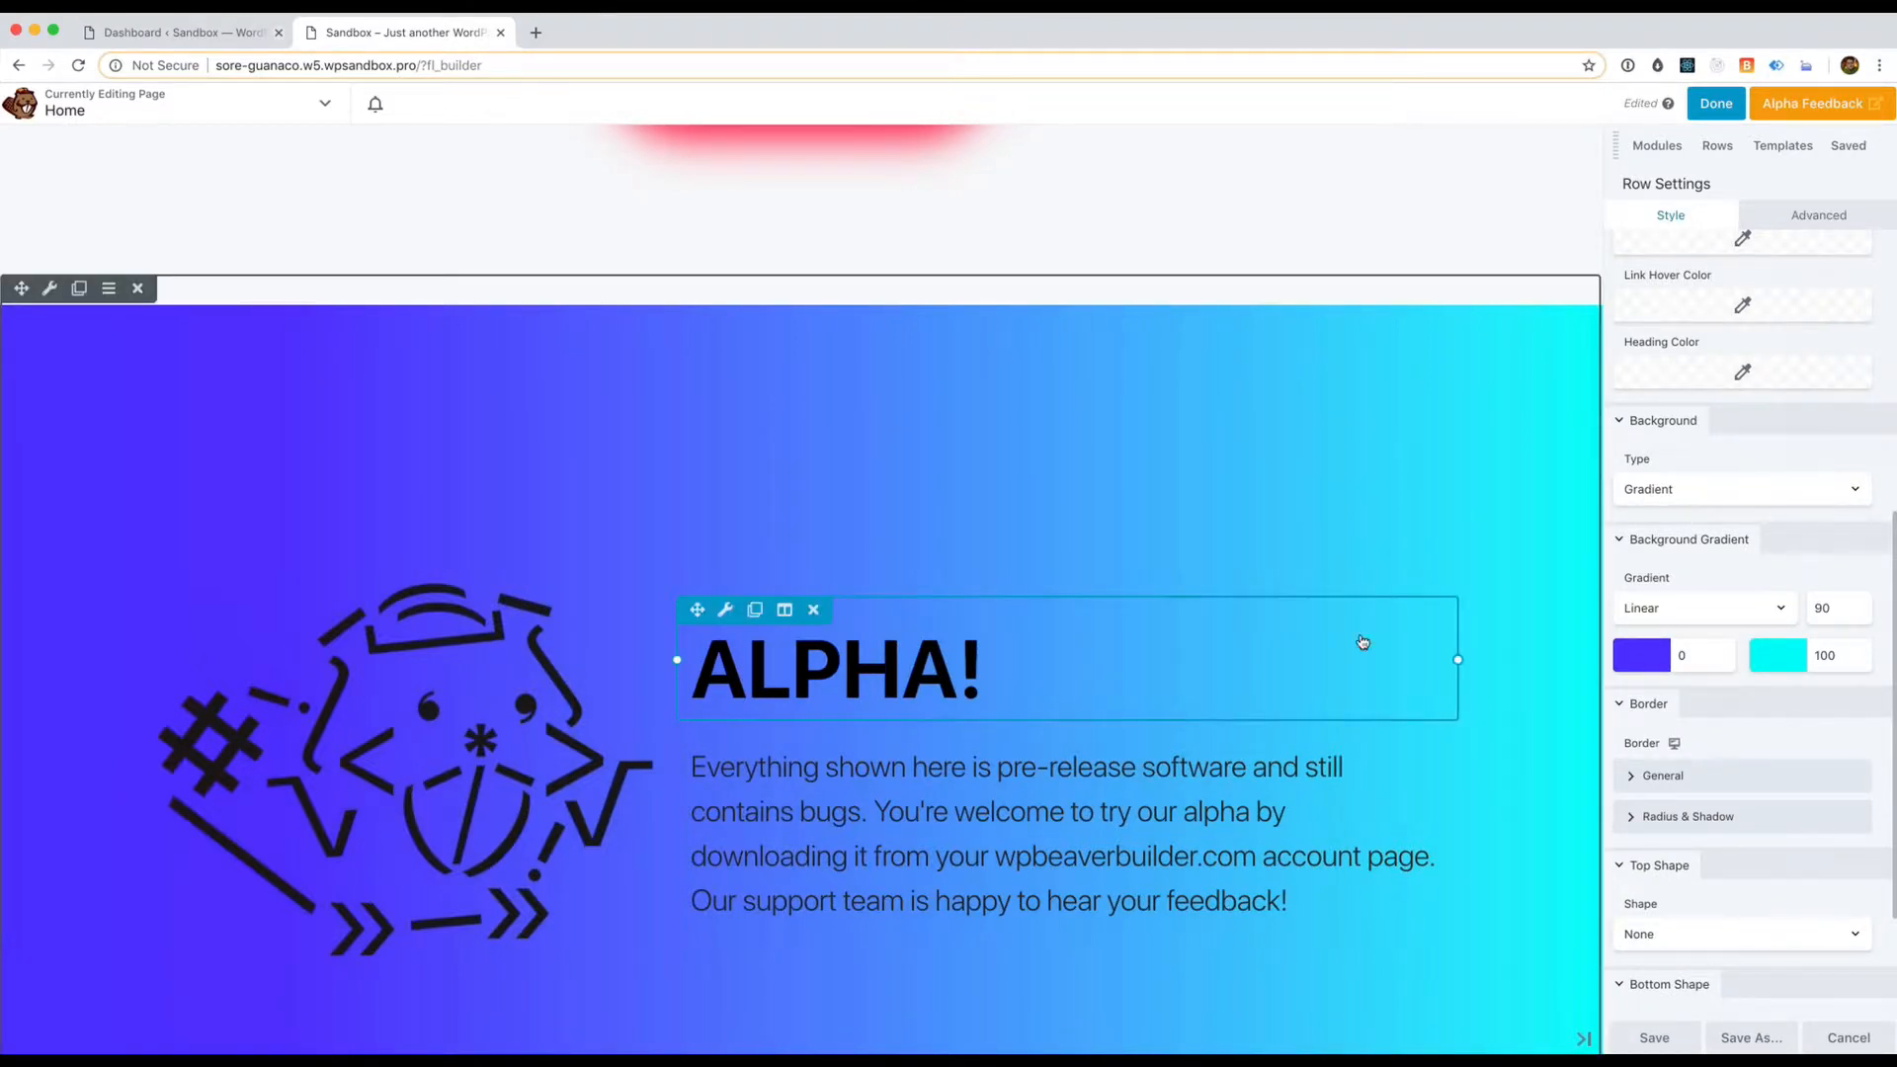
pyautogui.scroll(-2, 1362, 643)
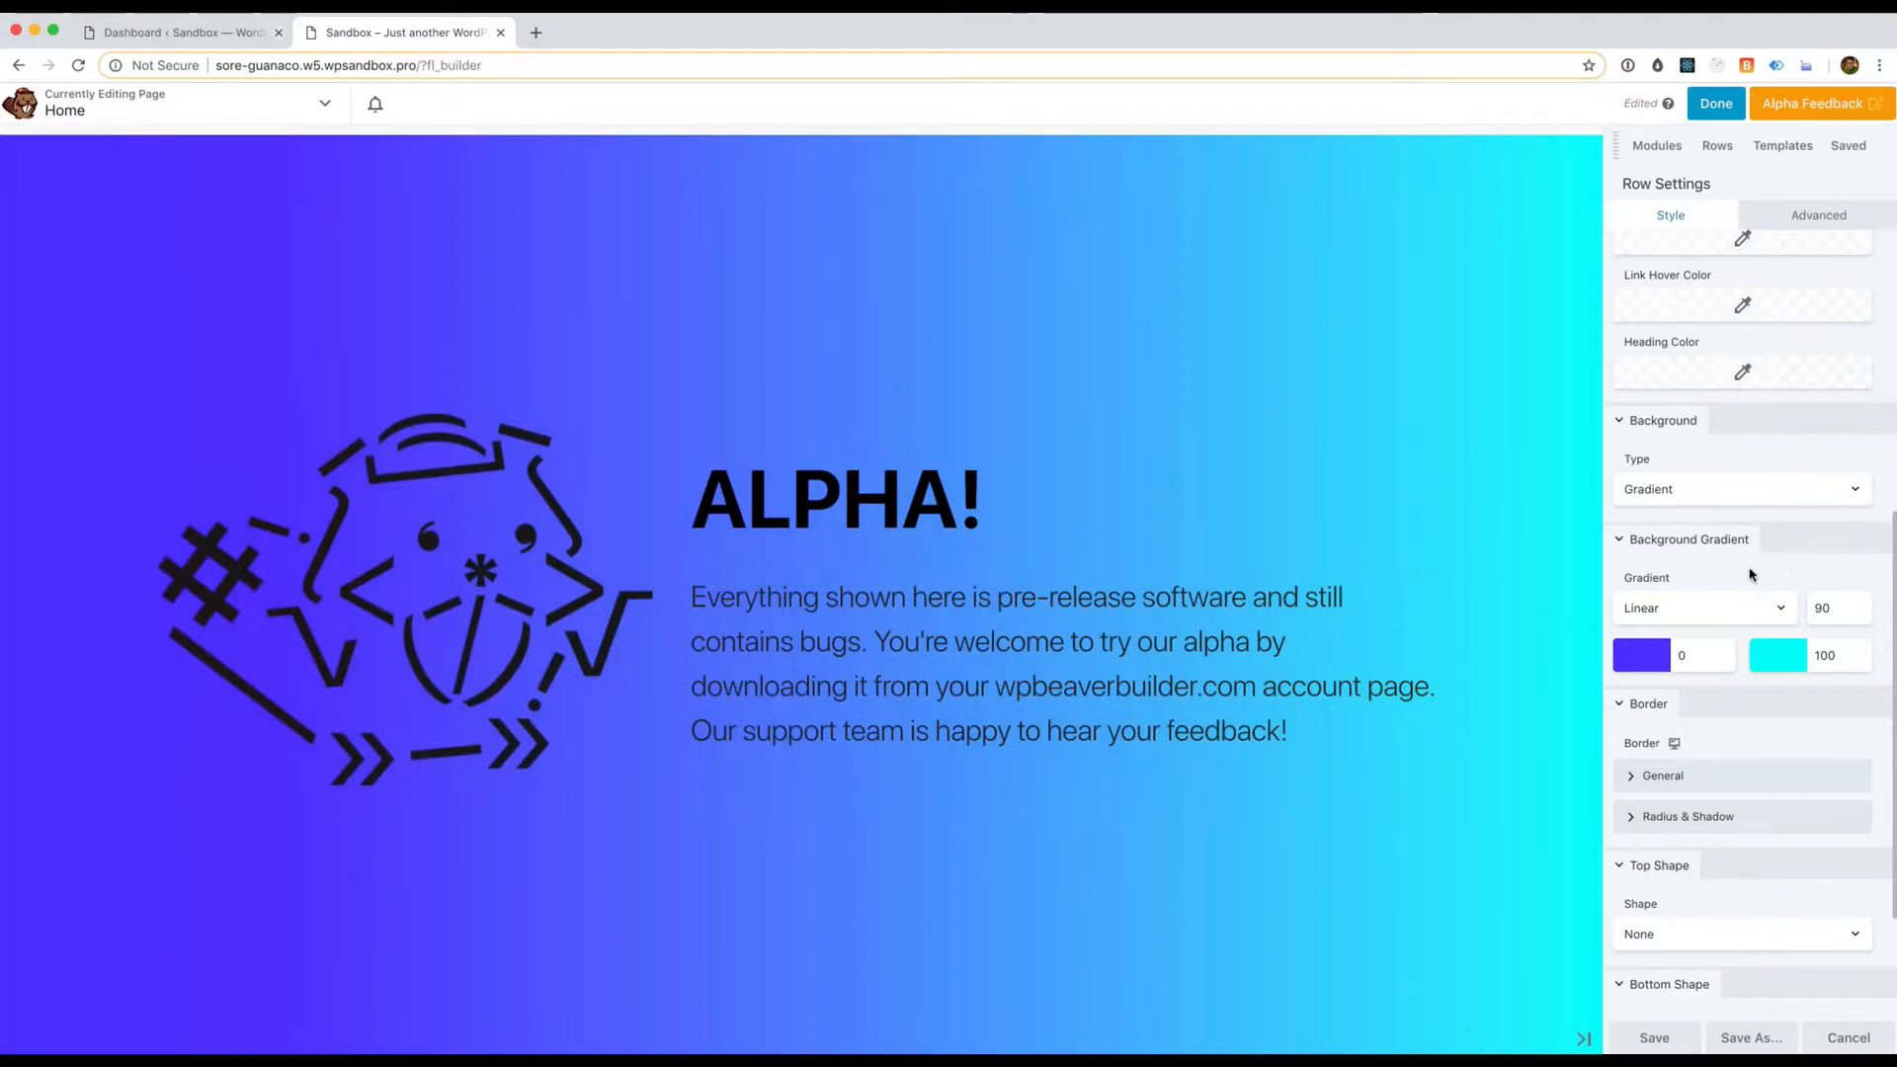
pyautogui.click(1753, 609)
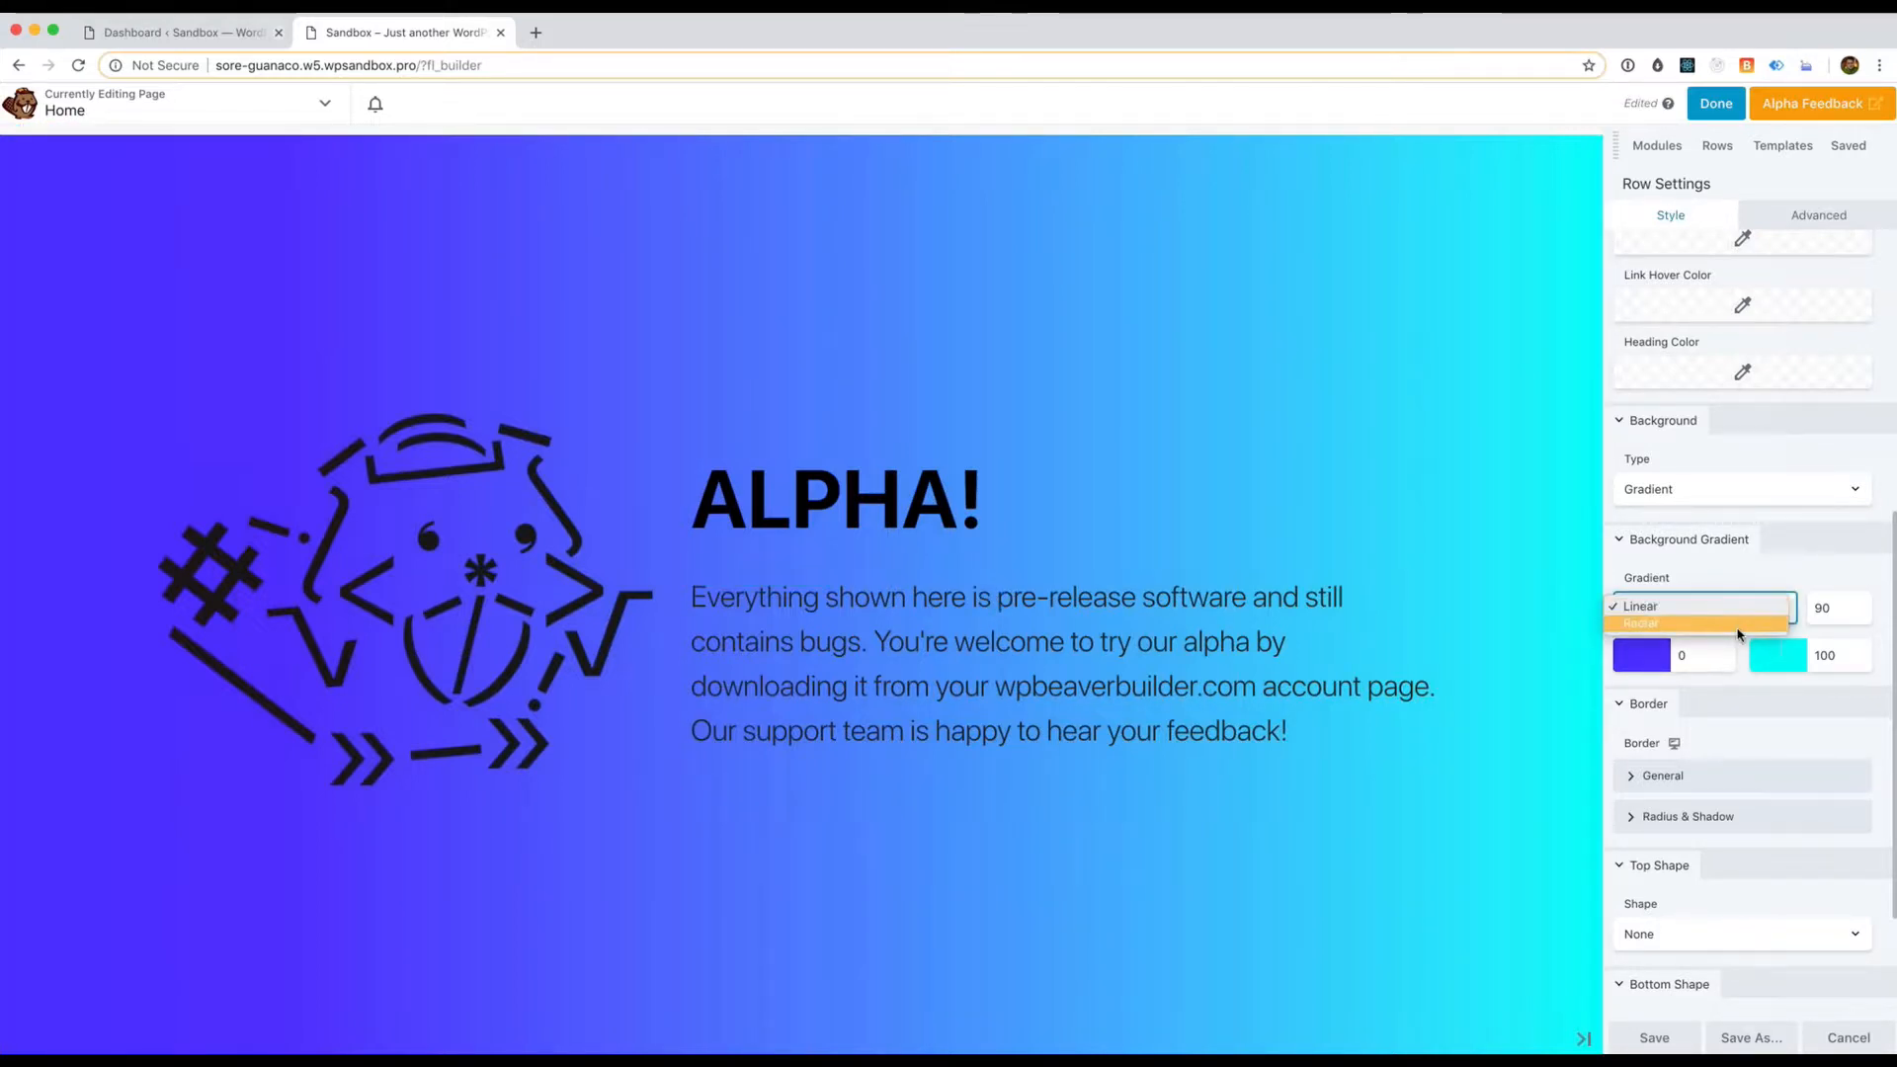
pyautogui.click(1749, 570)
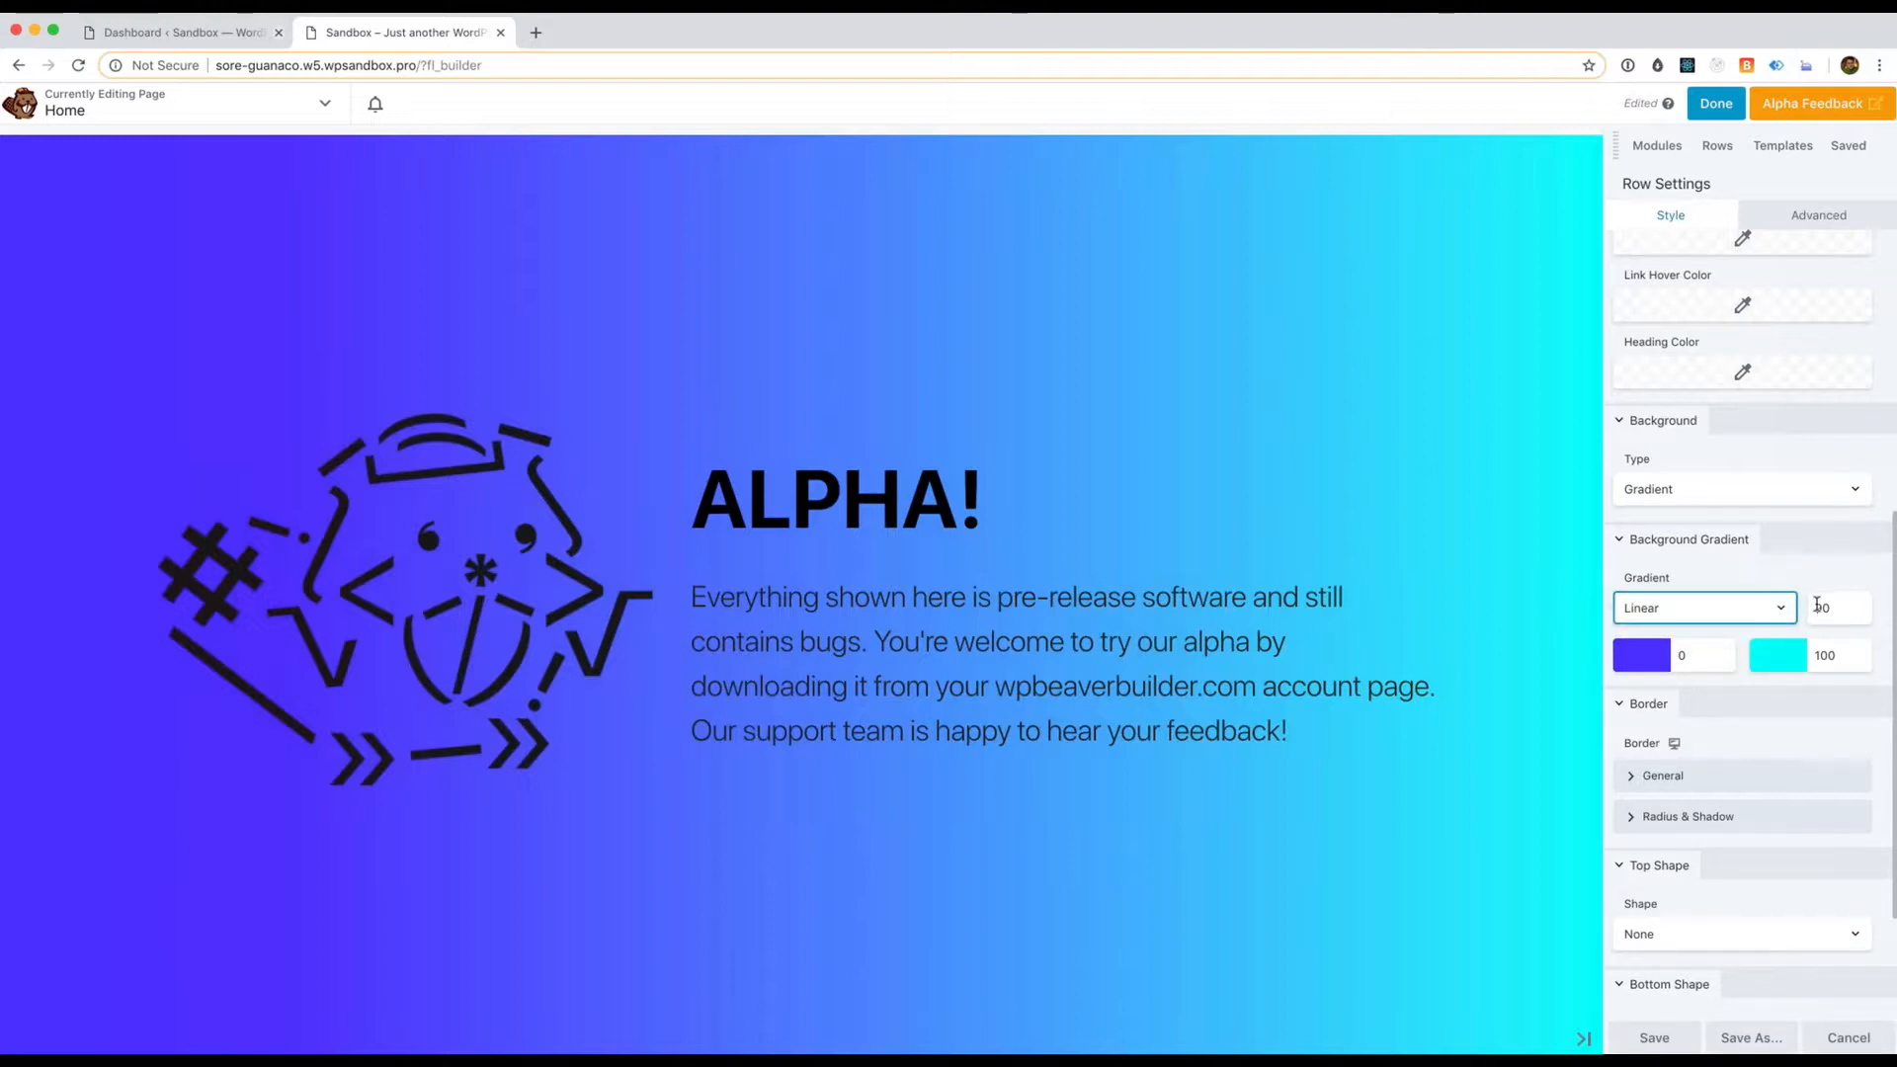
pyautogui.click(1818, 608)
pyautogui.write('320')
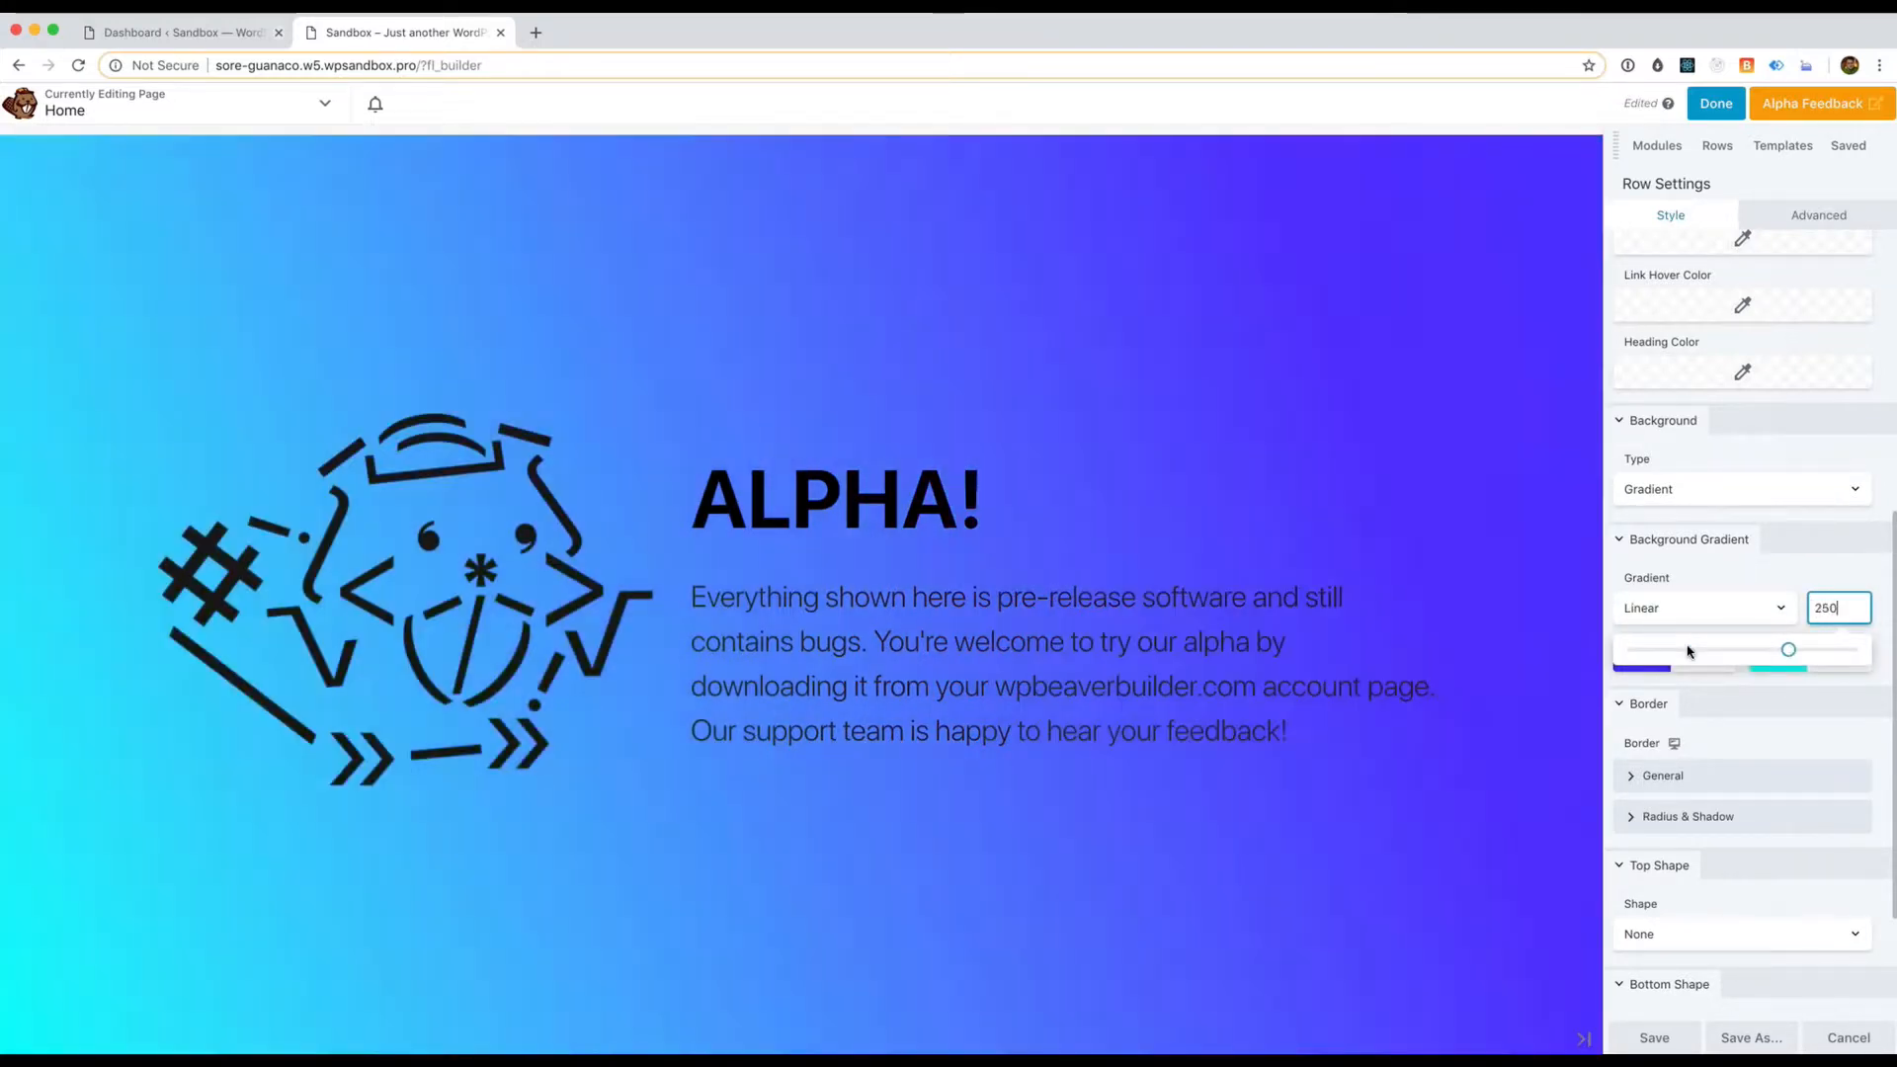
pyautogui.moveTo(1689, 652); pyautogui.dragTo(1769, 570)
# Set the position of the gradient's violet-blue stop to 34
pyautogui.click(1697, 653)
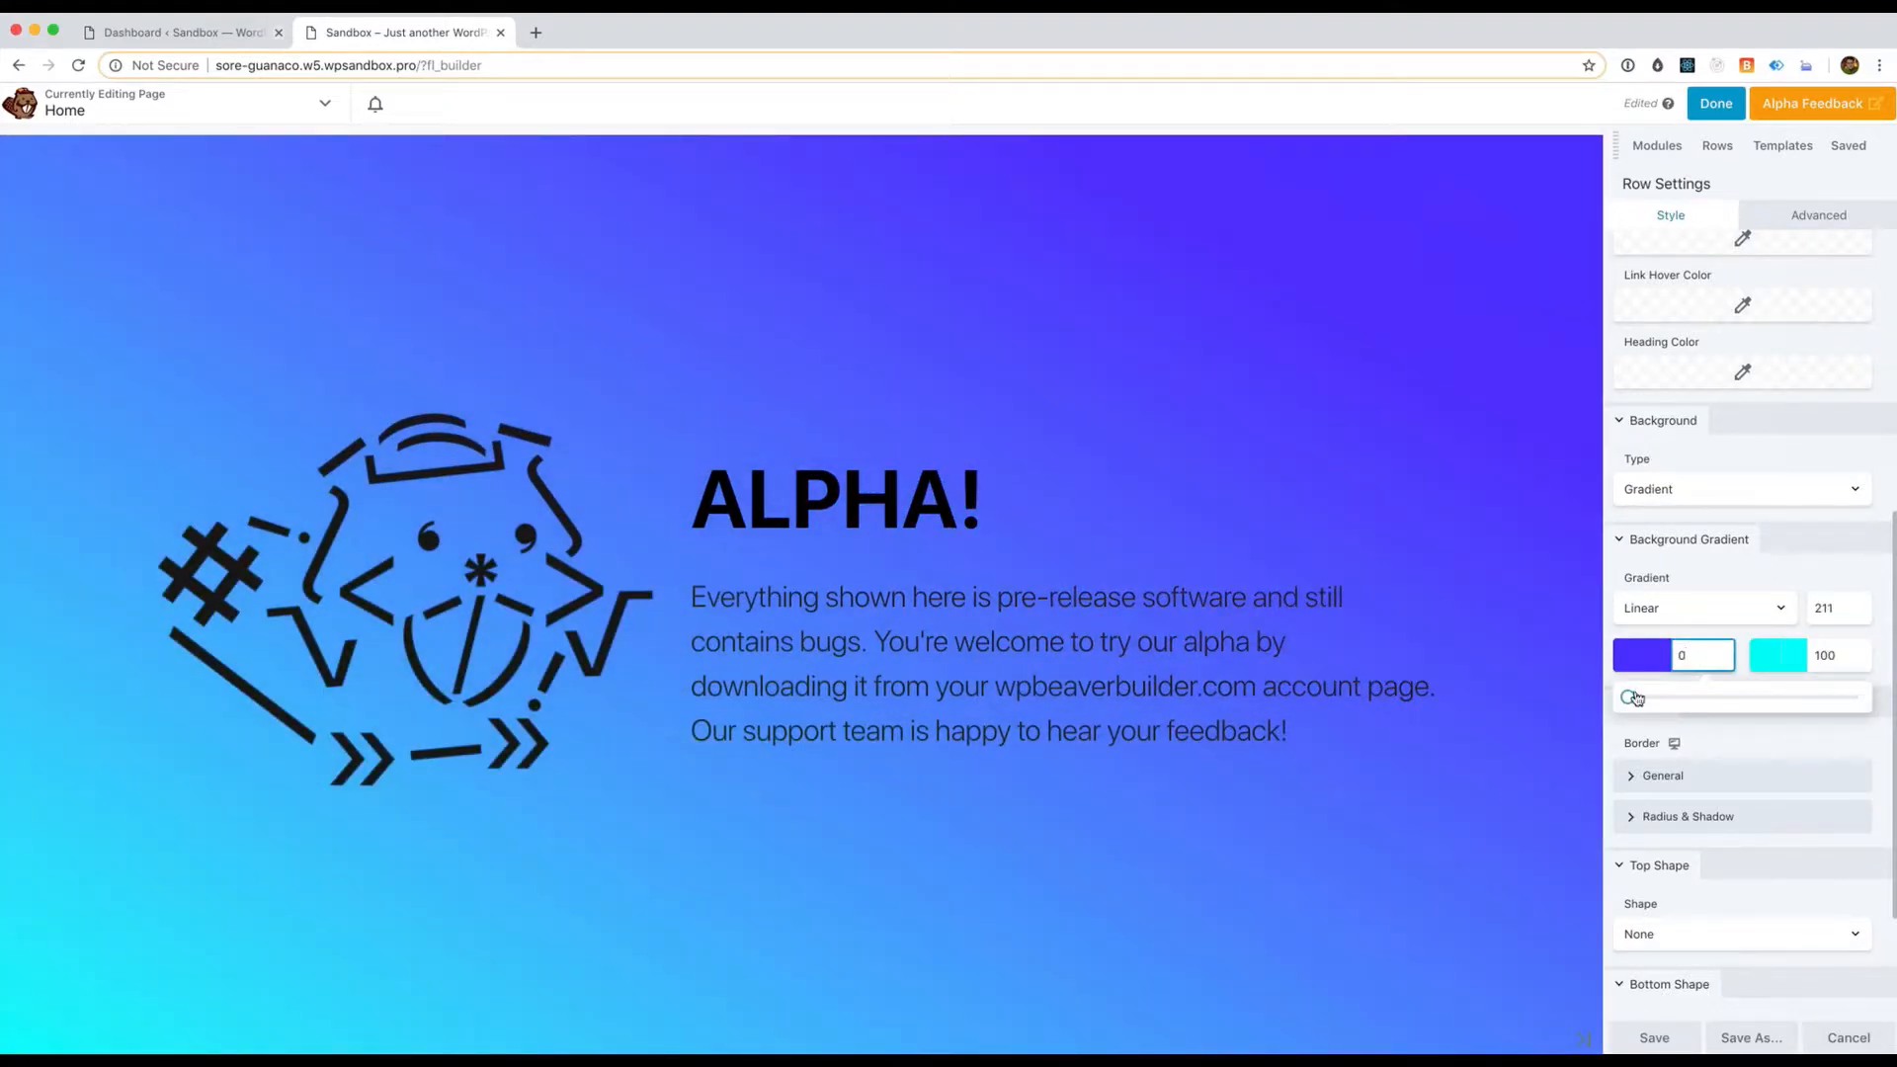
pyautogui.moveTo(1628, 699); pyautogui.dragTo(1778, 696)
pyautogui.press('BackSpace')
pyautogui.press('BackSpace')
pyautogui.write('34')
pyautogui.press('Tab')
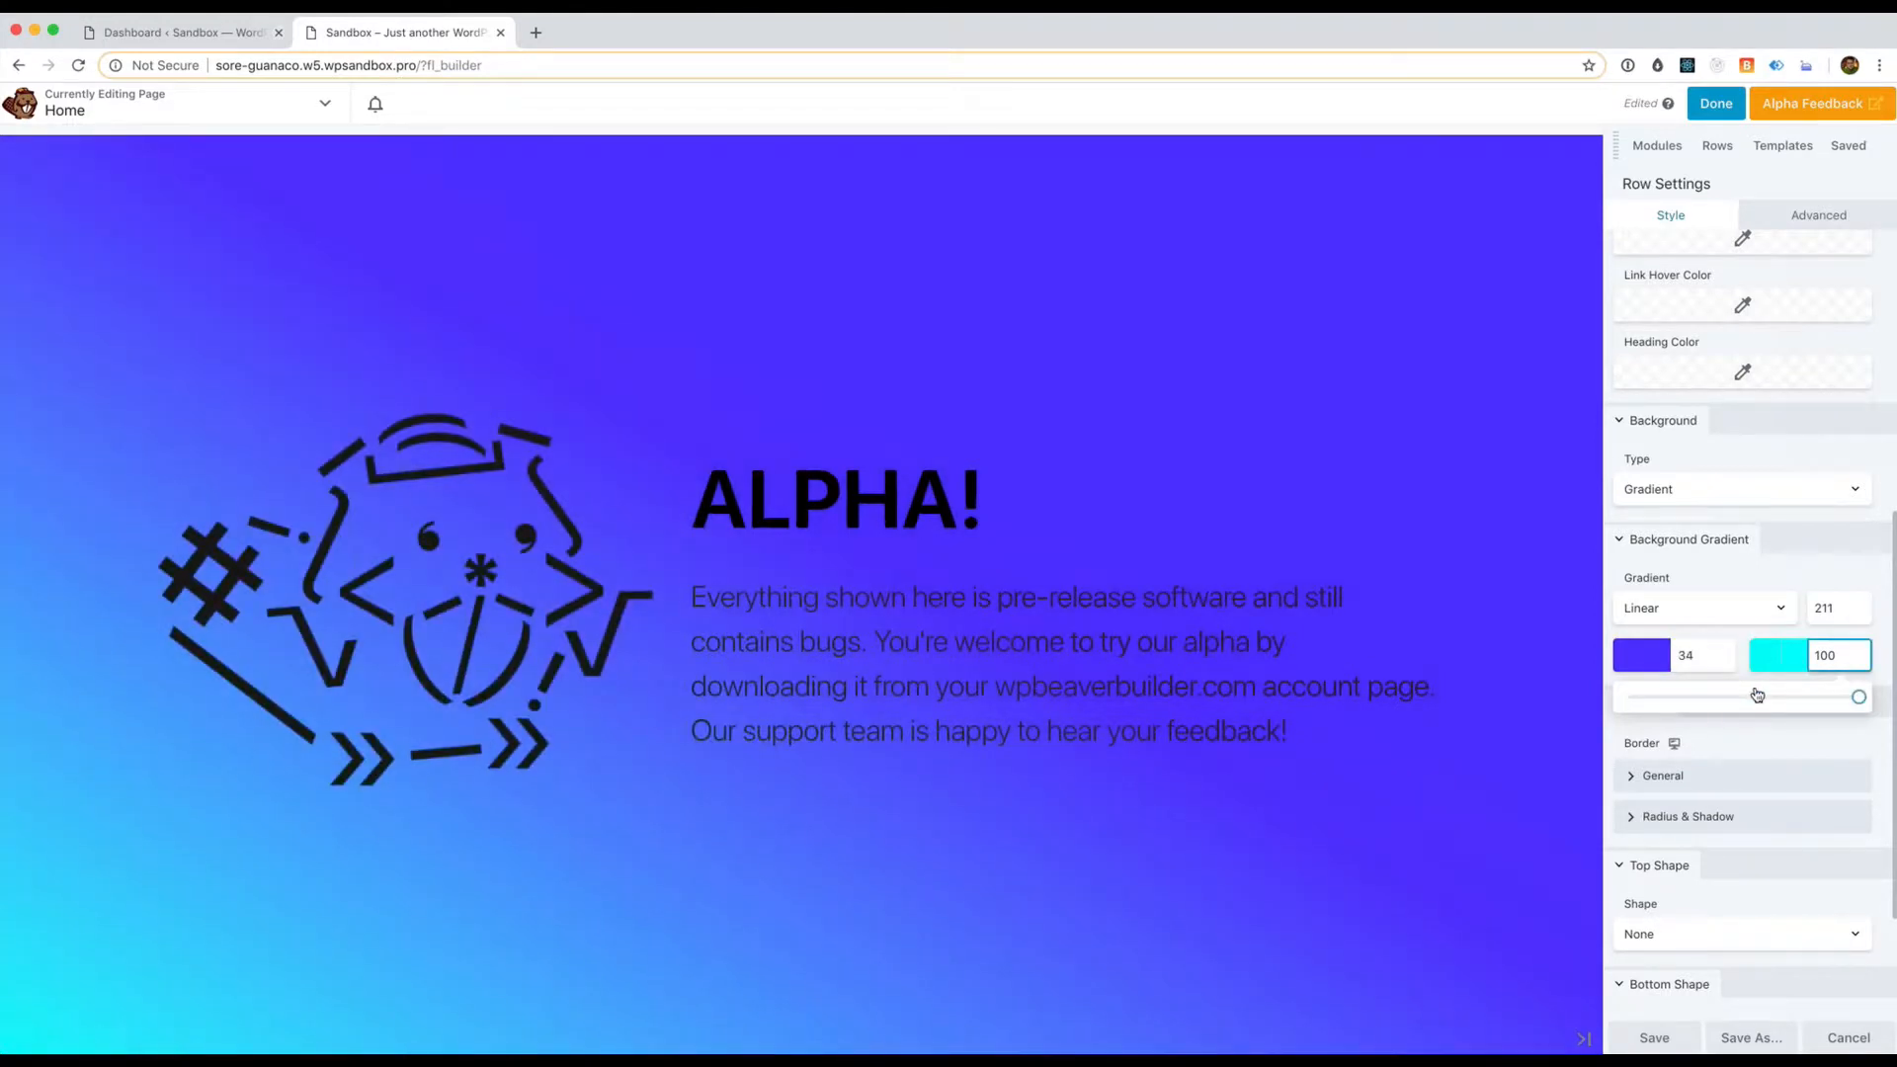
# Try lower positions for the gradient's cyan stop, including 0, 24 and 18
pyautogui.press('BackSpace')
pyautogui.press('BackSpace')
pyautogui.press('BackSpace')
pyautogui.write('5')
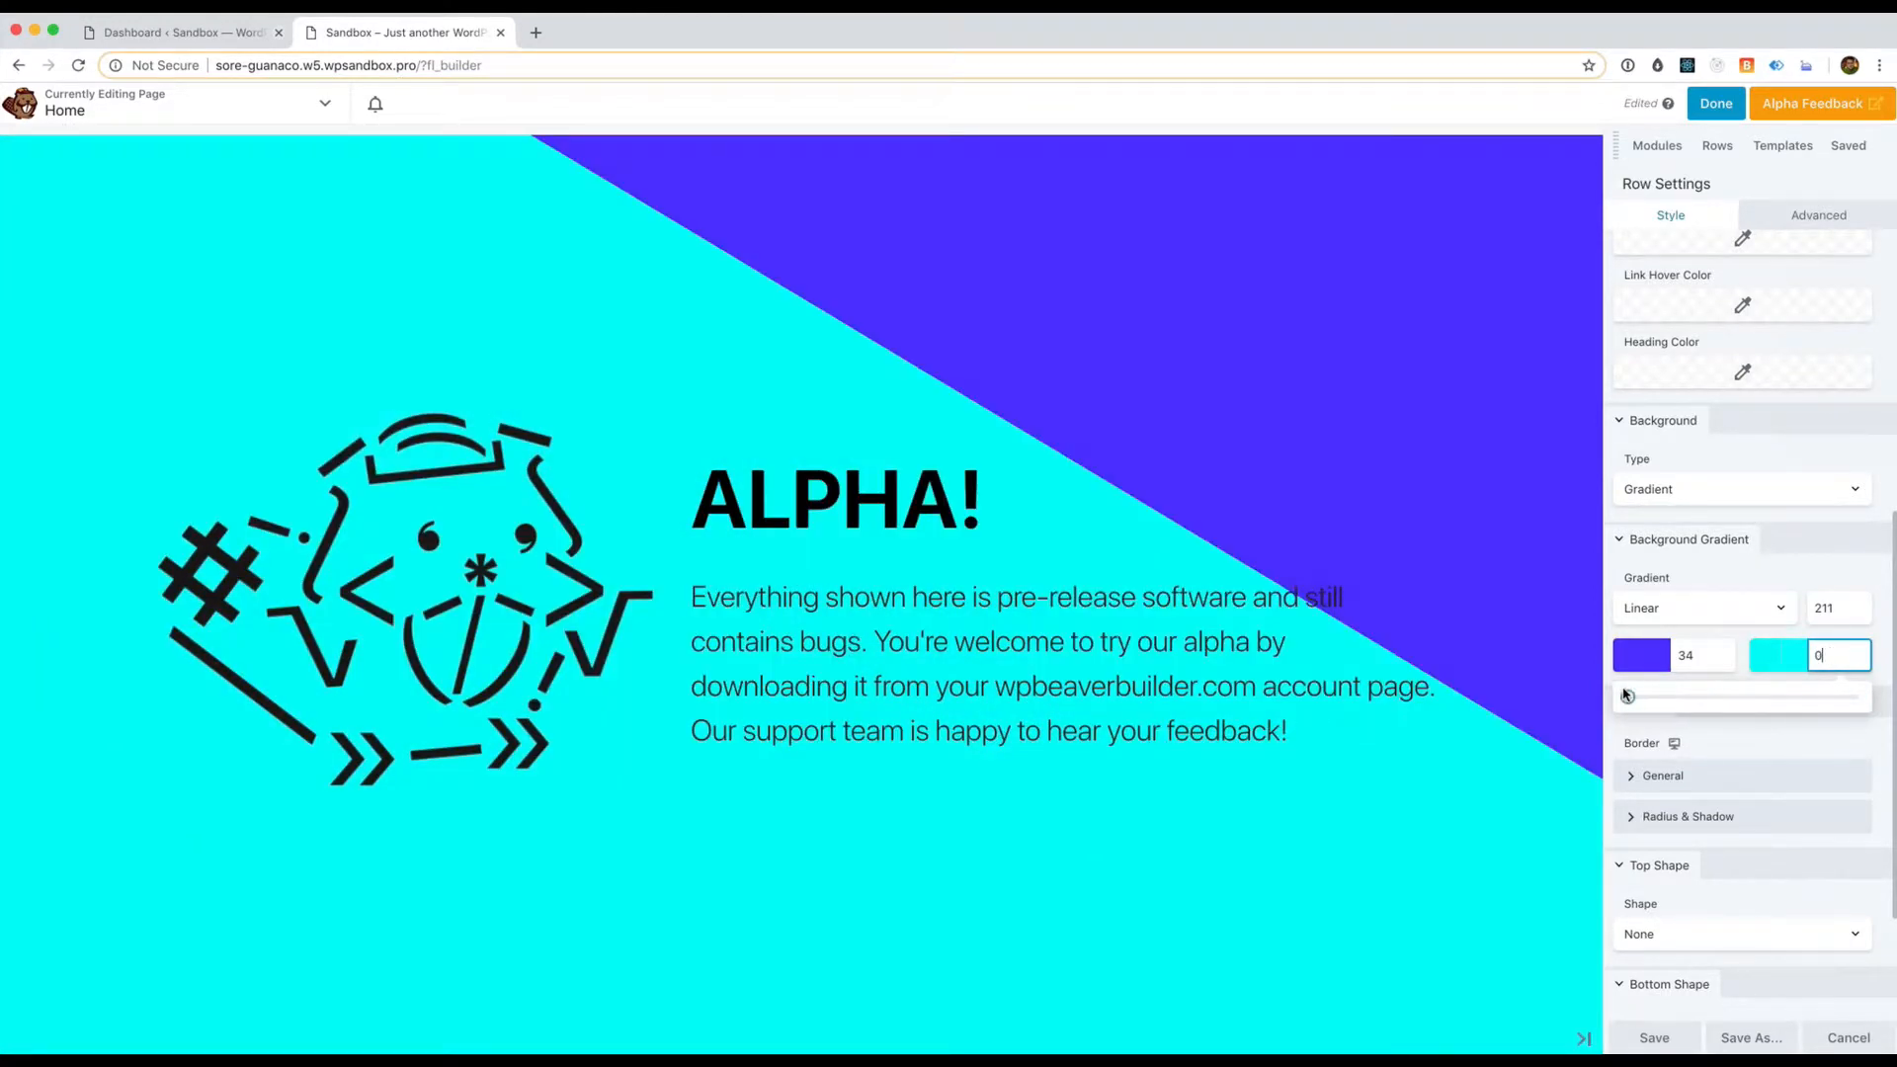
pyautogui.press('BackSpace')
pyautogui.write('28')
pyautogui.press('BackSpace')
pyautogui.write('5')
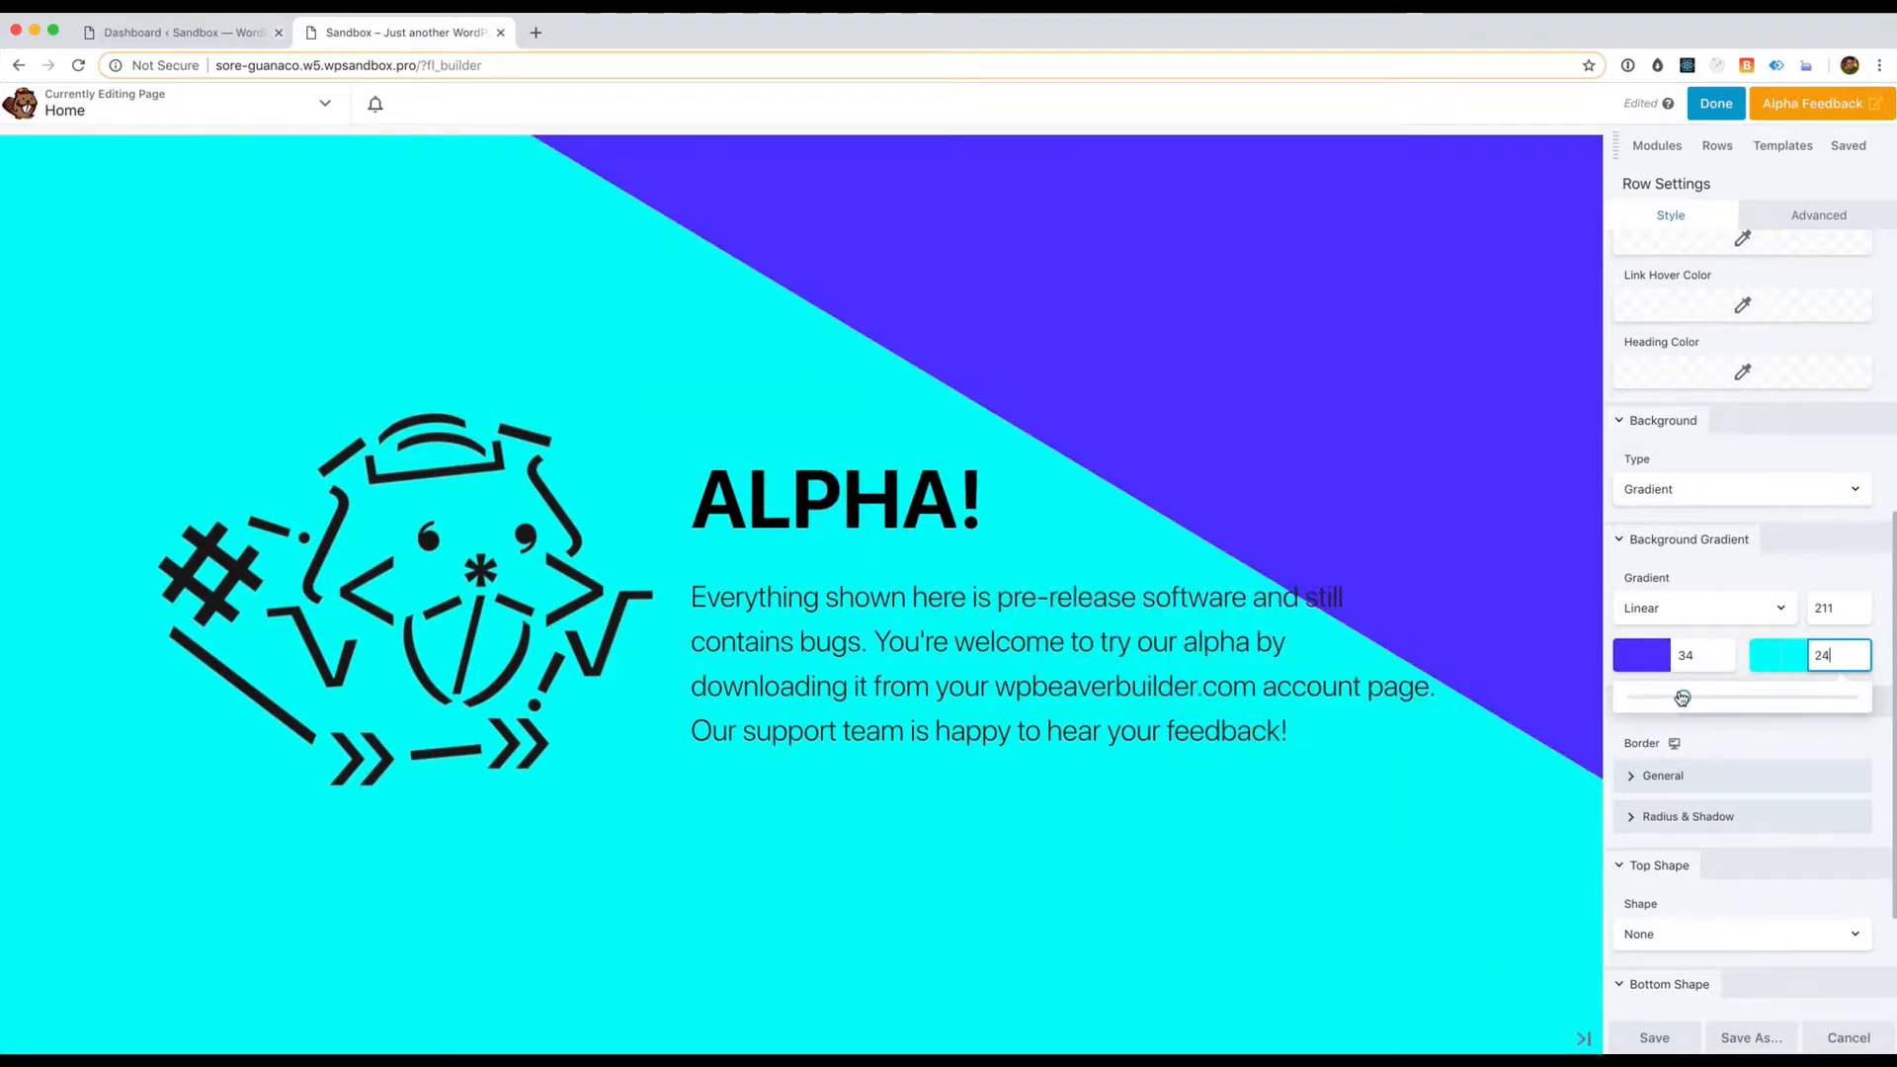
pyautogui.press('BackSpace')
pyautogui.write('2')
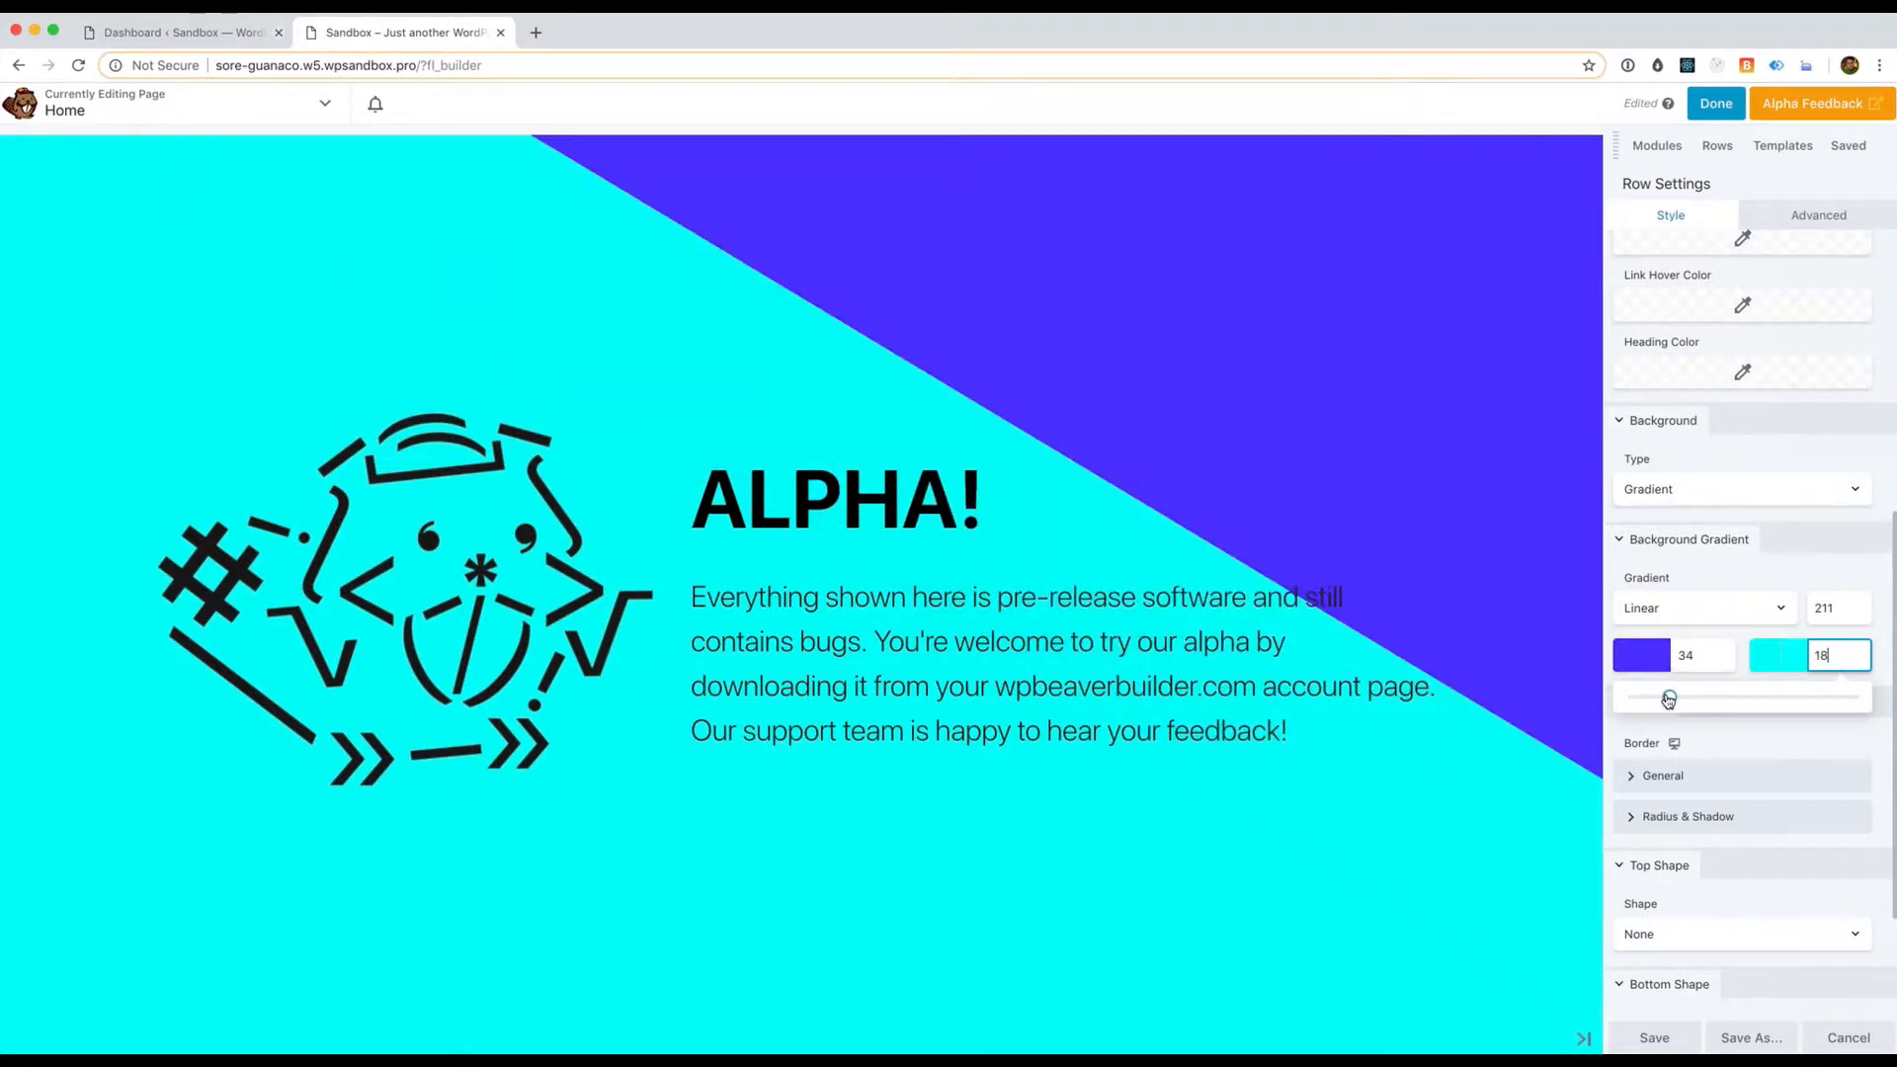
# Set the position of the gradient's cyan stop to 84
pyautogui.press('BackSpace')
pyautogui.press('BackSpace')
pyautogui.write('84')
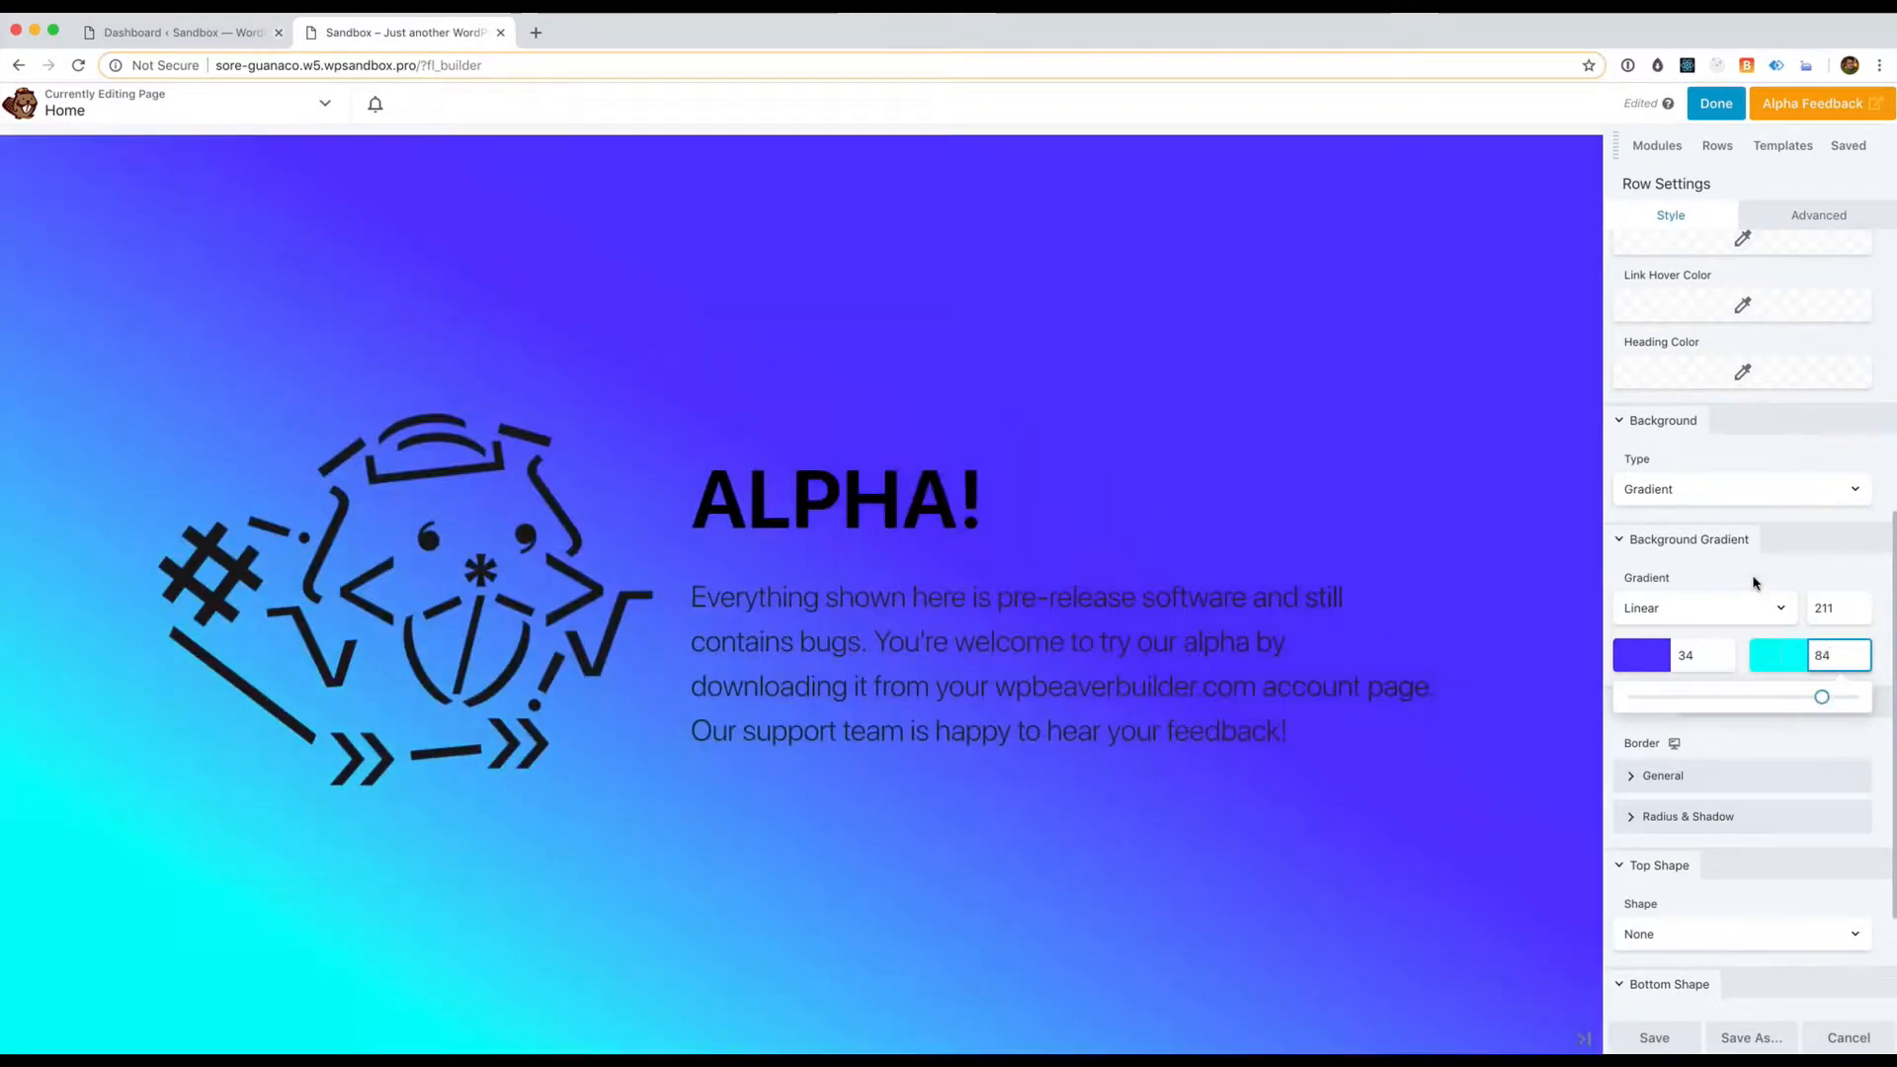
pyautogui.click(1749, 758)
# Change the ALPHA row's background type to Photo
pyautogui.scroll(-1, 1749, 759)
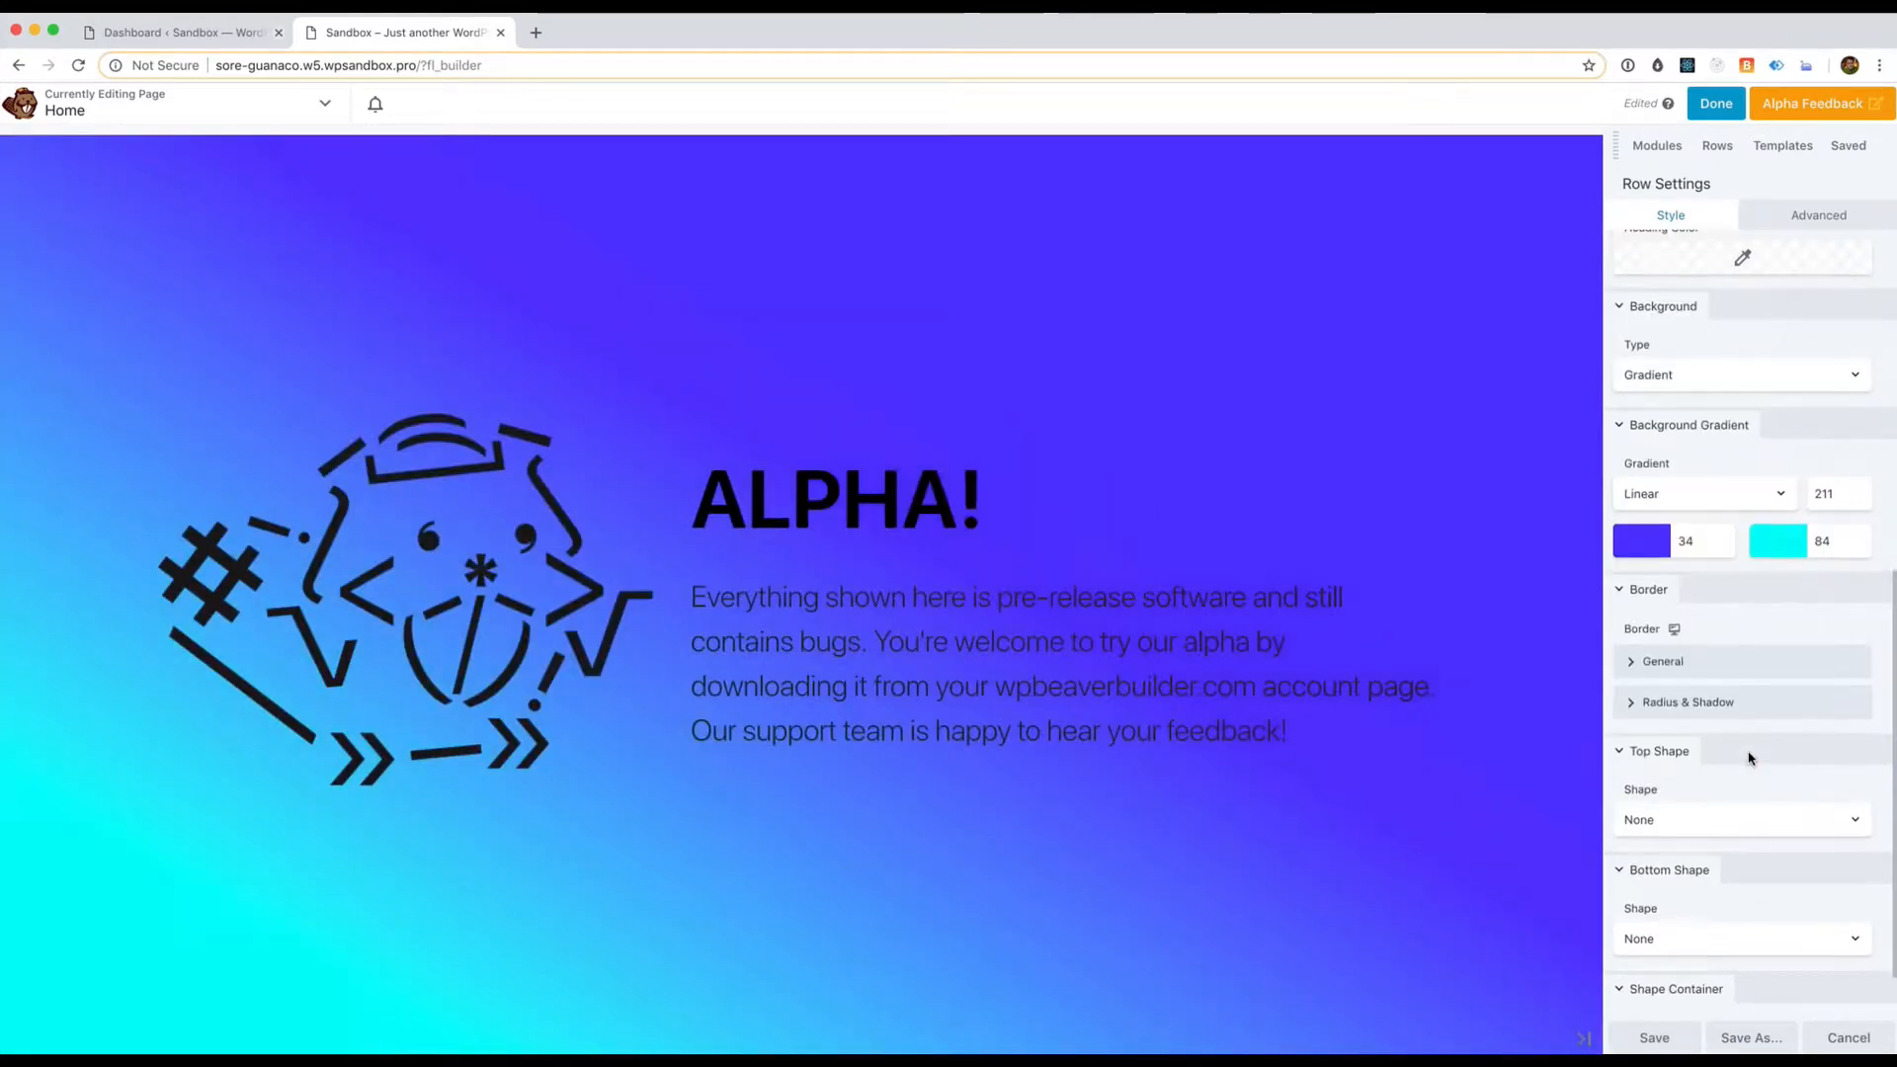
pyautogui.scroll(2, 1749, 759)
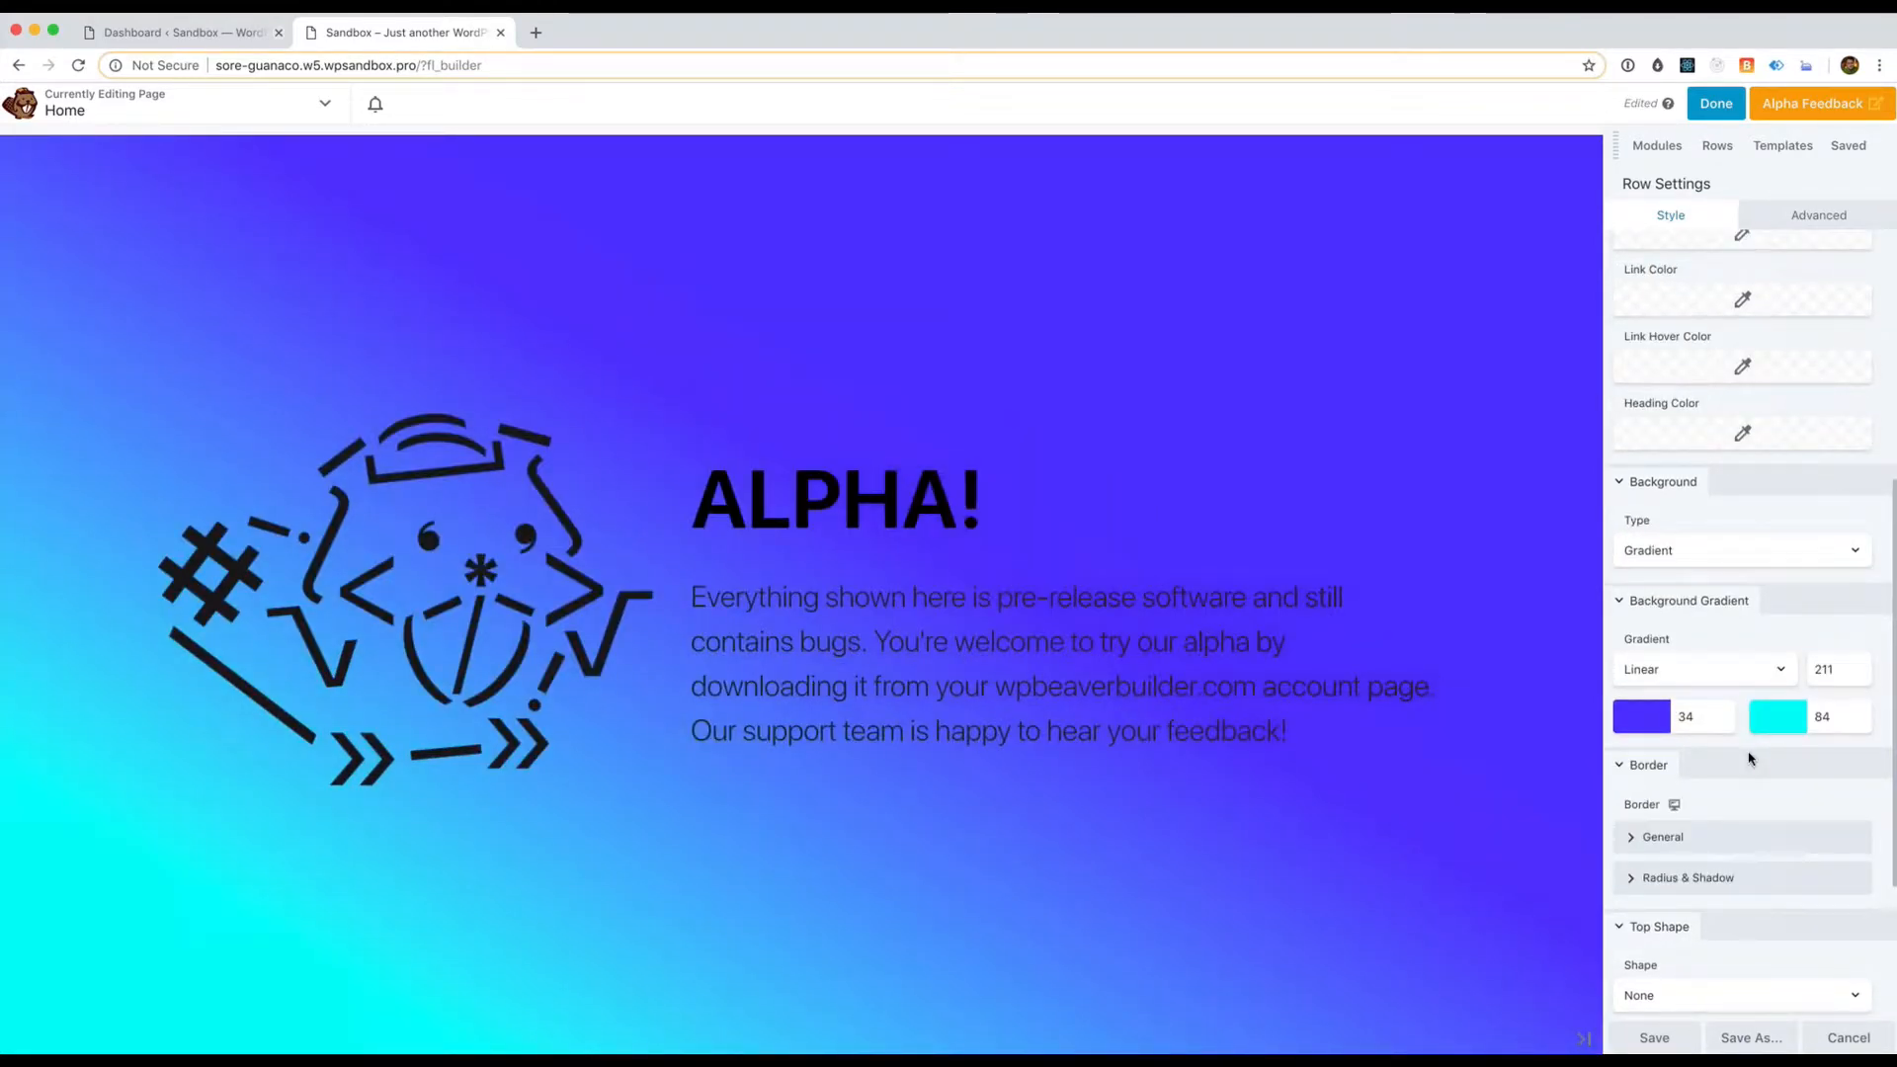
pyautogui.click(1679, 551)
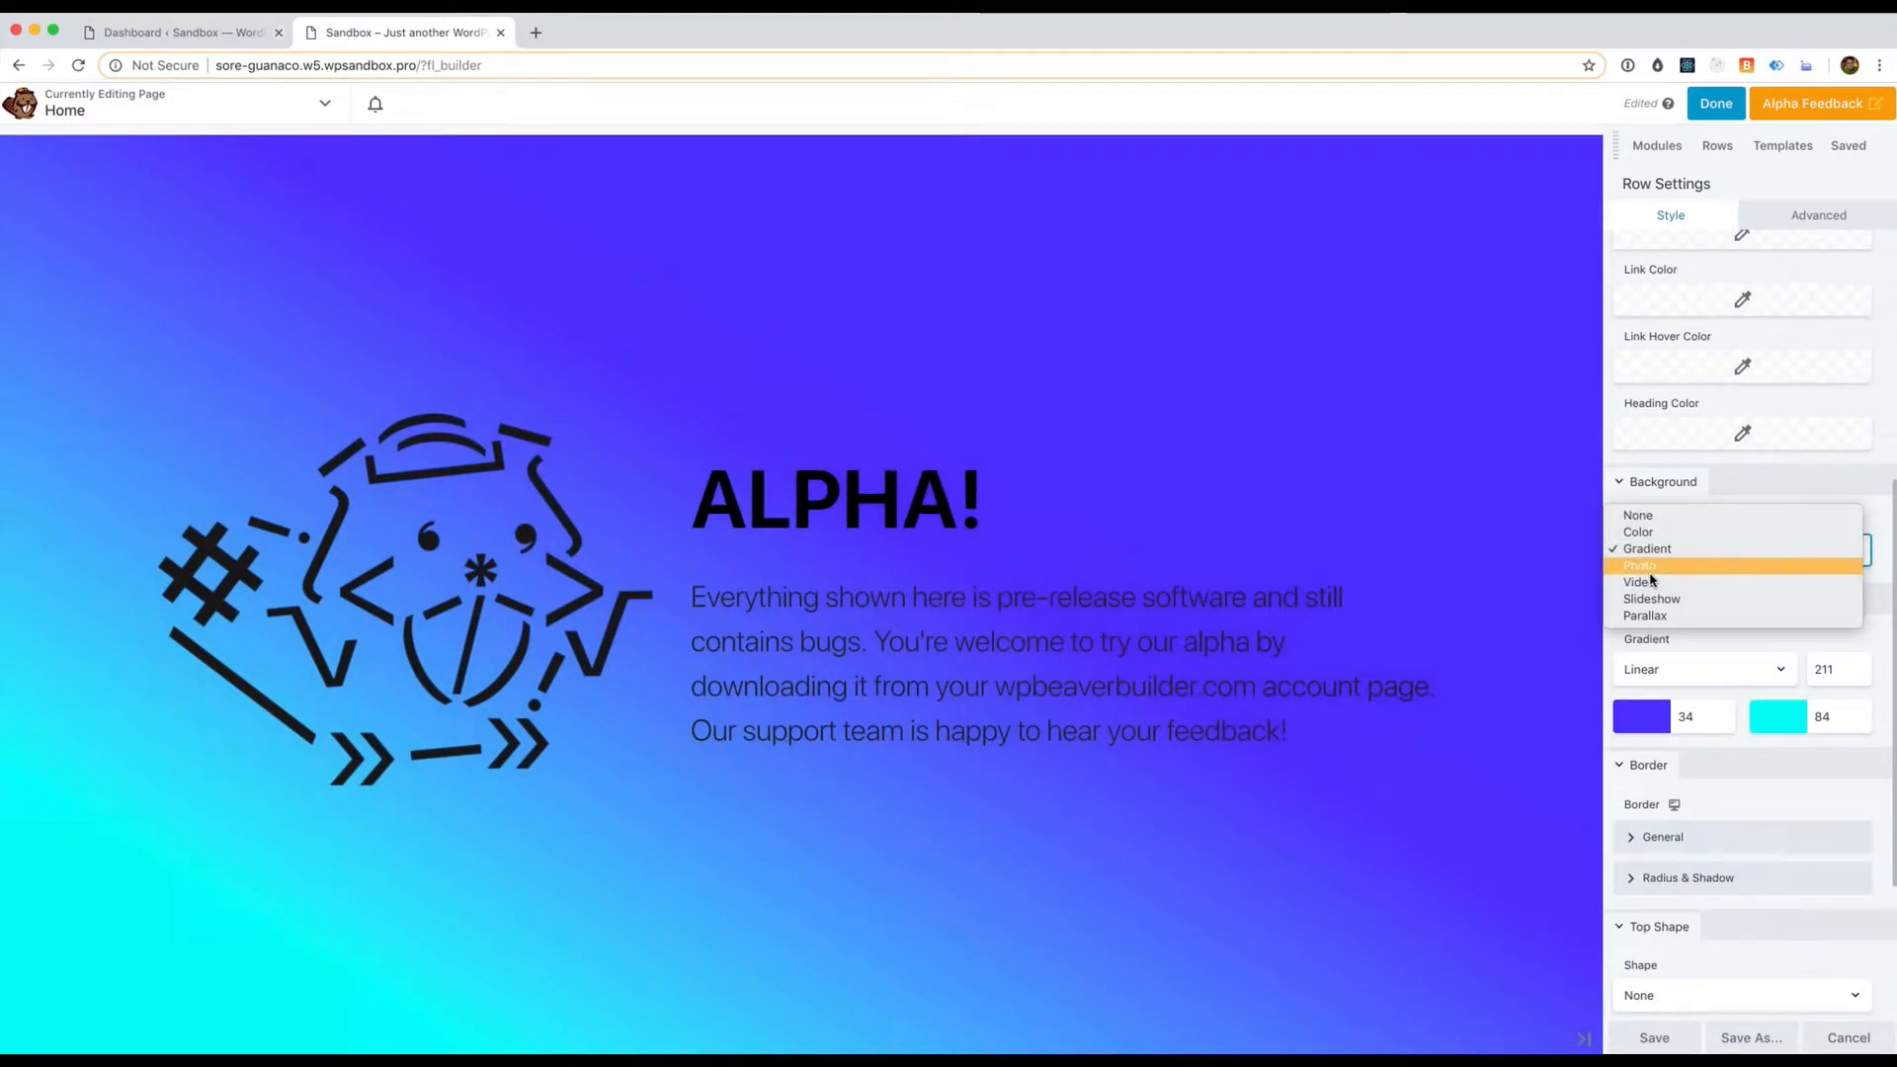
pyautogui.click(1652, 566)
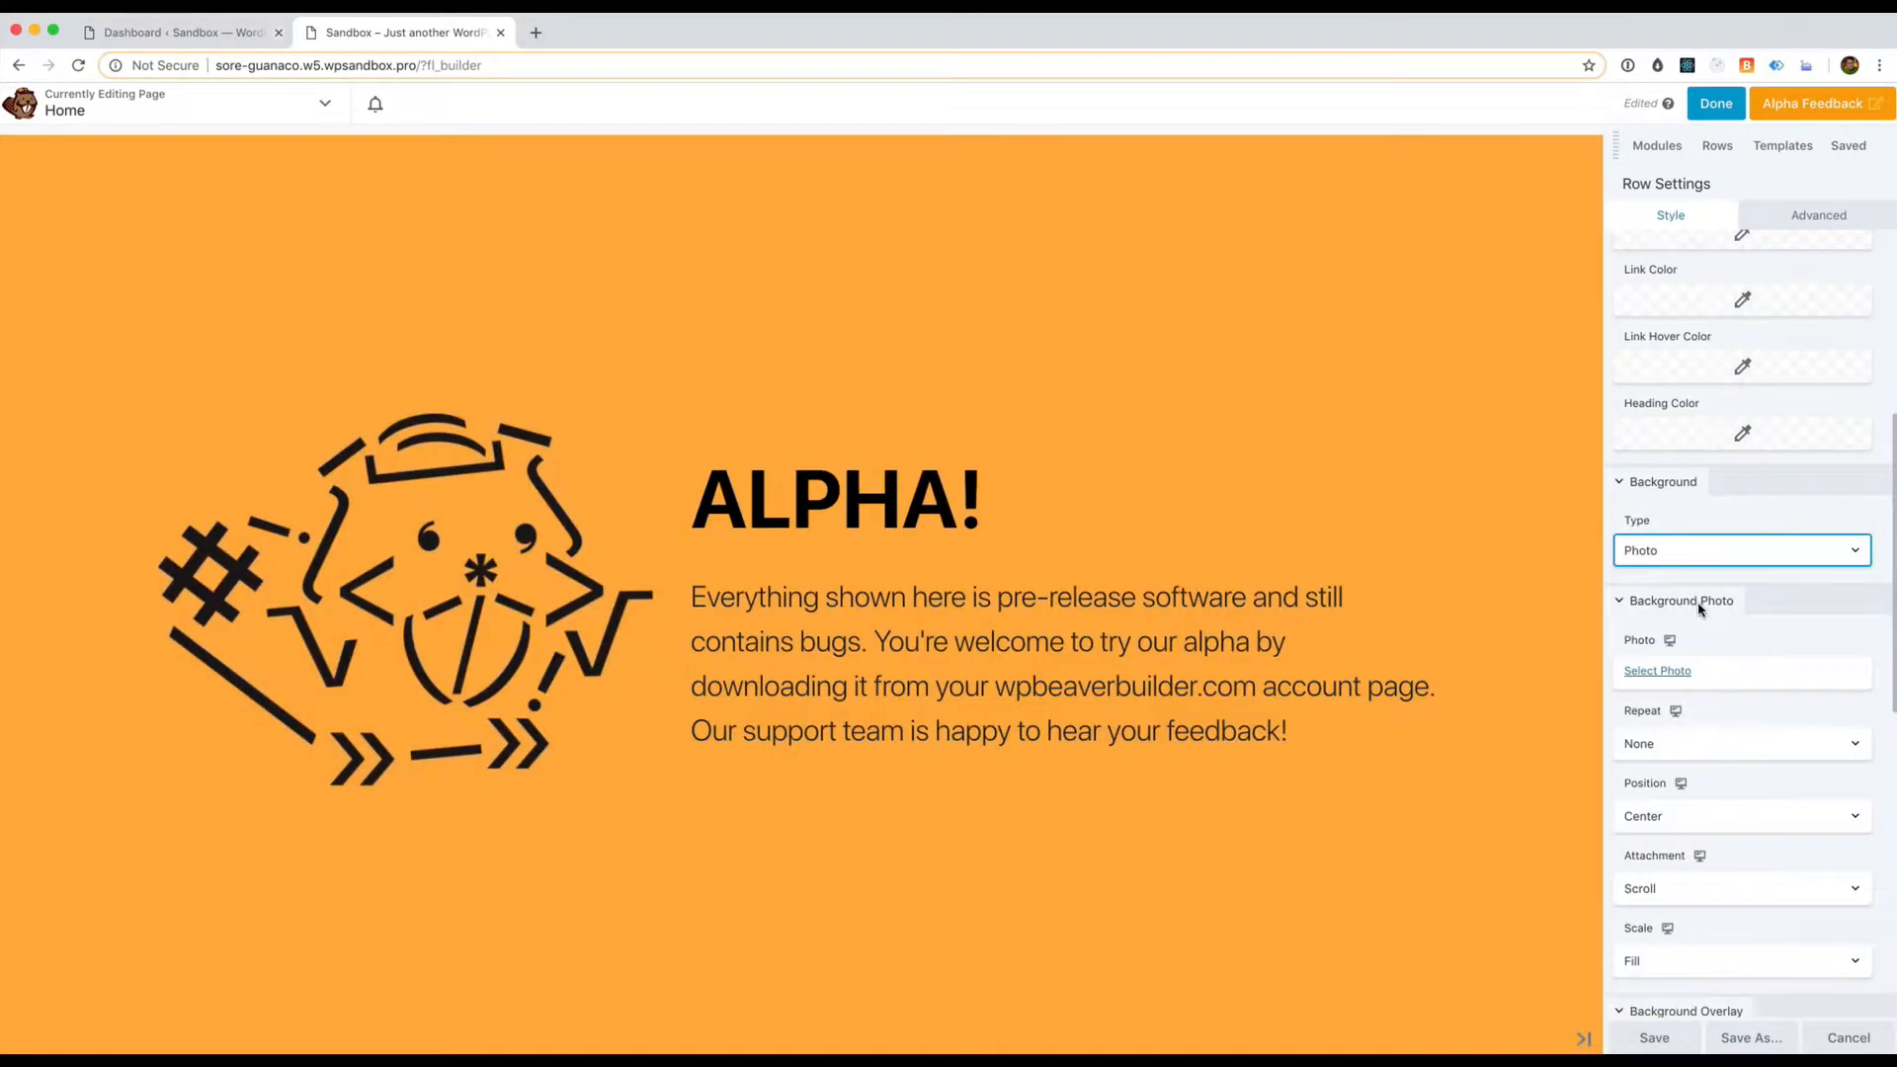
# Set the row's background overlay type to Gradient
pyautogui.scroll(-2, 1682, 674)
pyautogui.scroll(-4, 1682, 676)
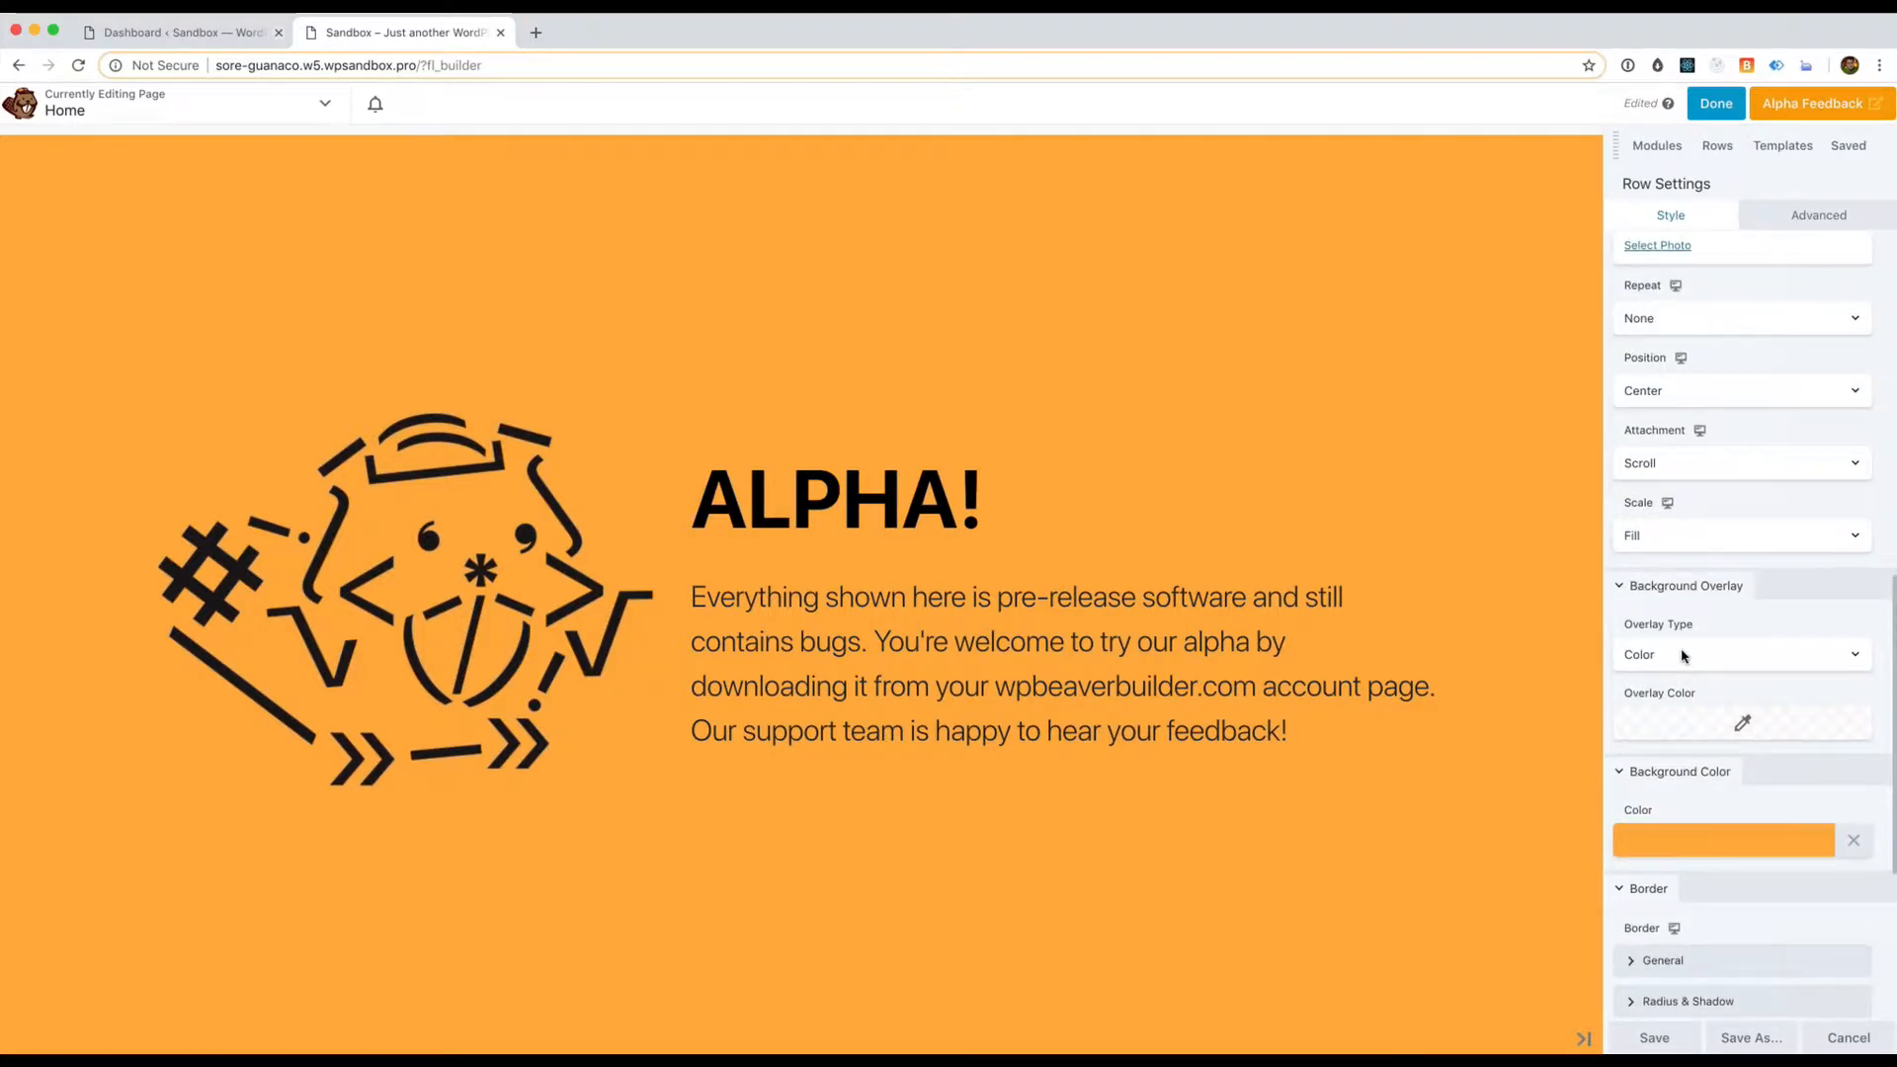
pyautogui.click(1682, 655)
pyautogui.click(1684, 673)
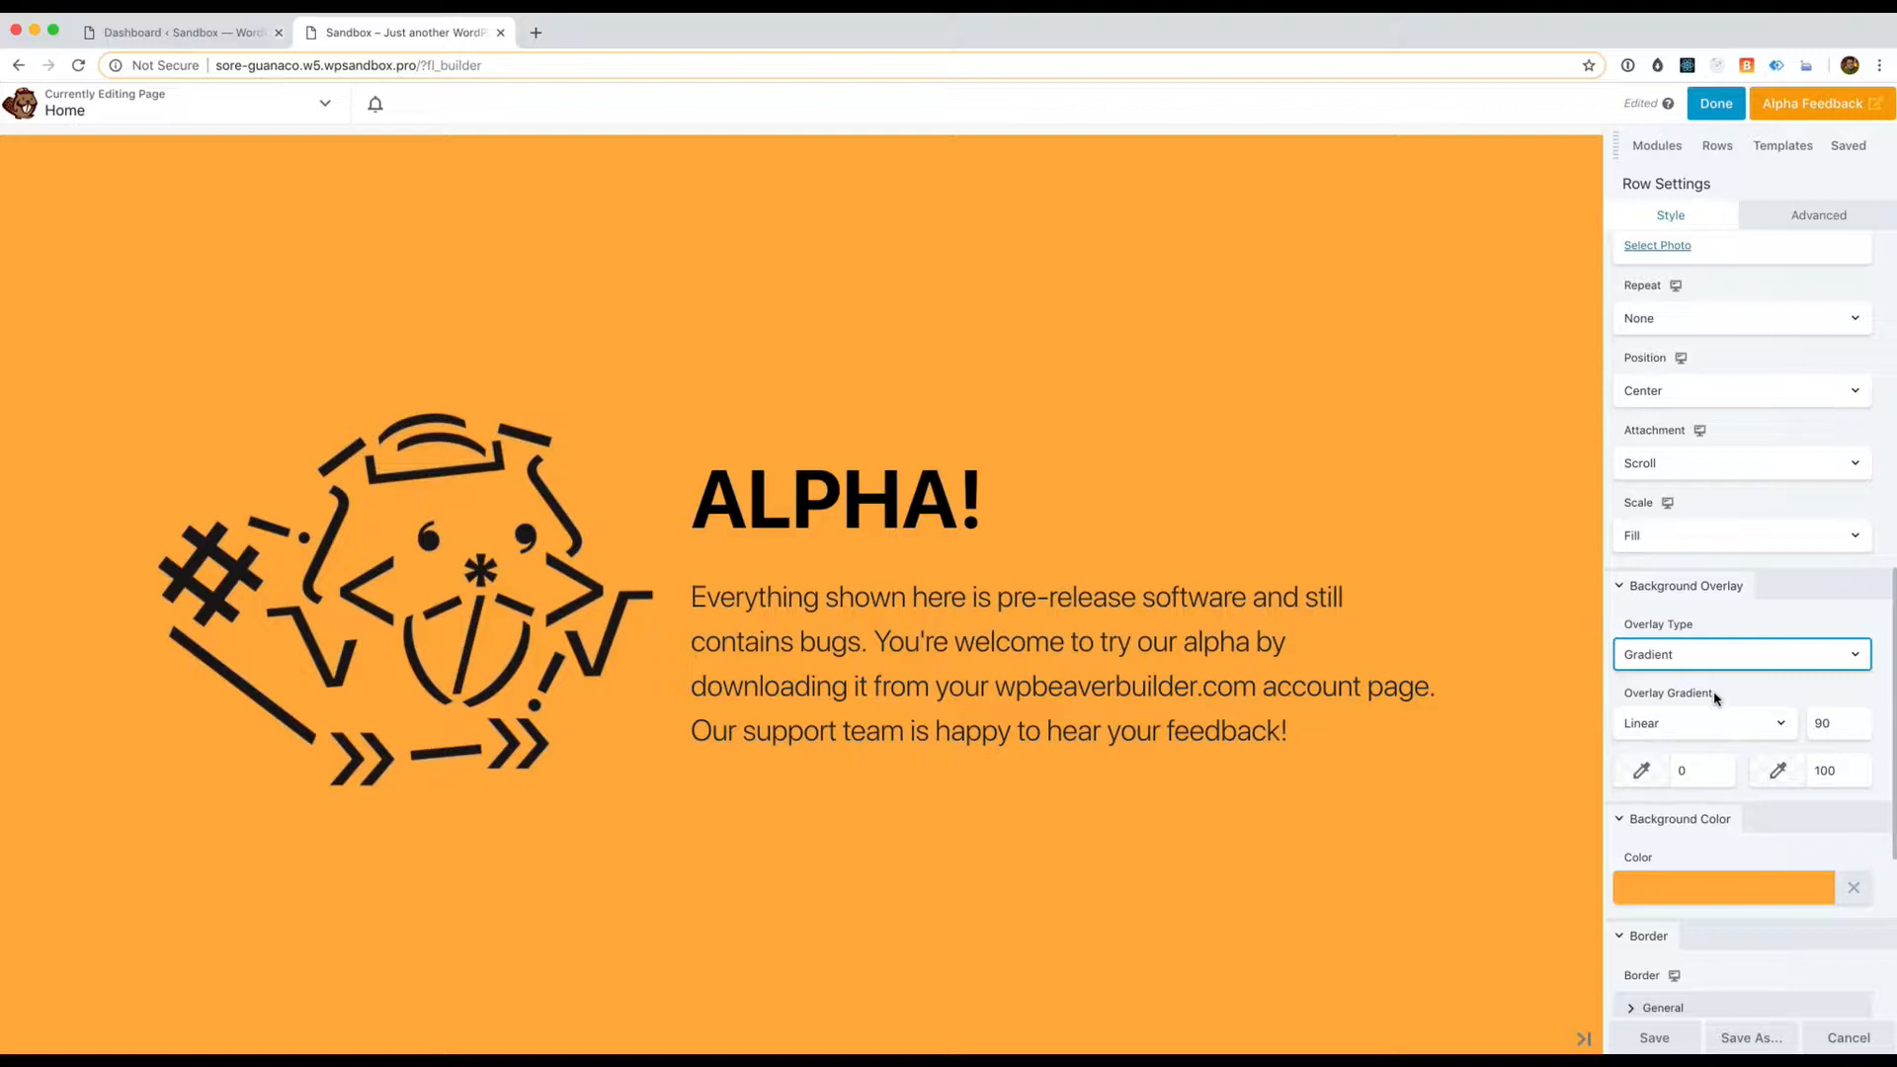
# Use the media library photo of the beagle lying on a bed, at full size, as the row's background photo
pyautogui.scroll(2, 1694, 369)
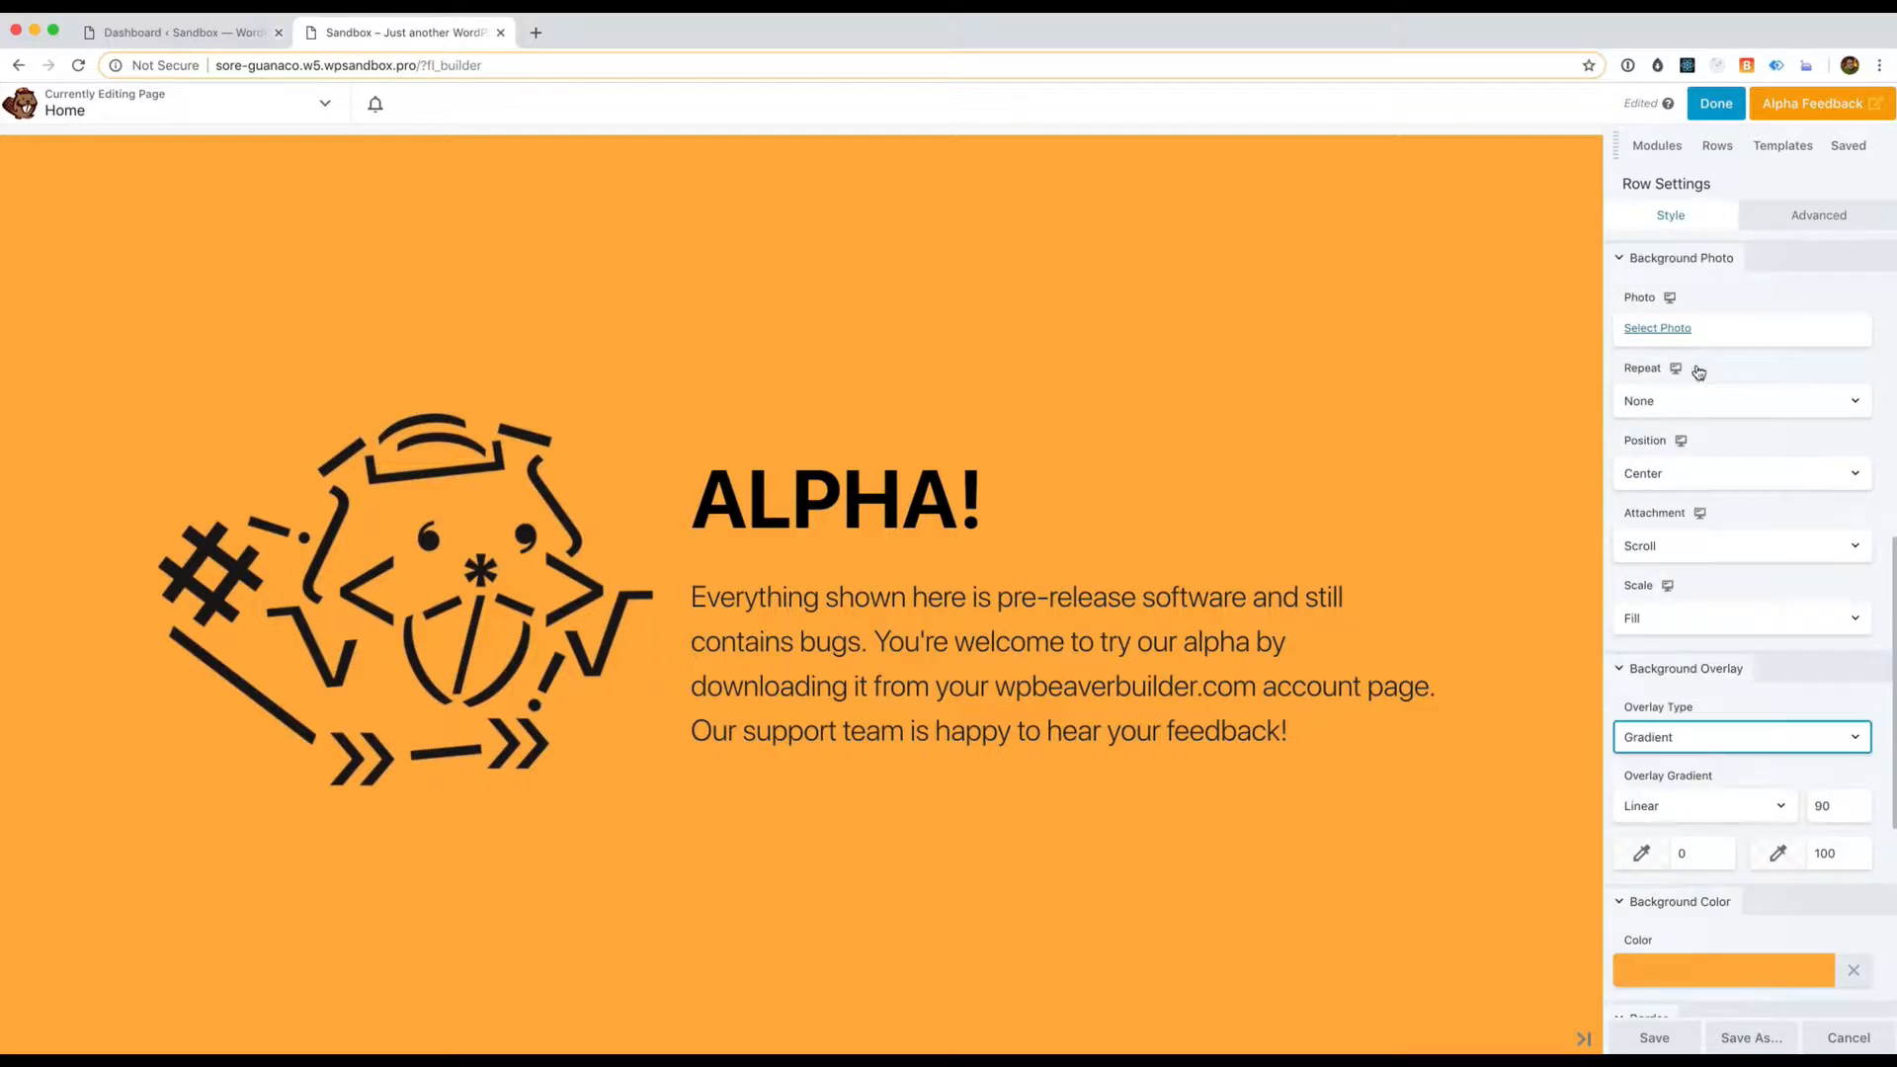
pyautogui.click(1698, 372)
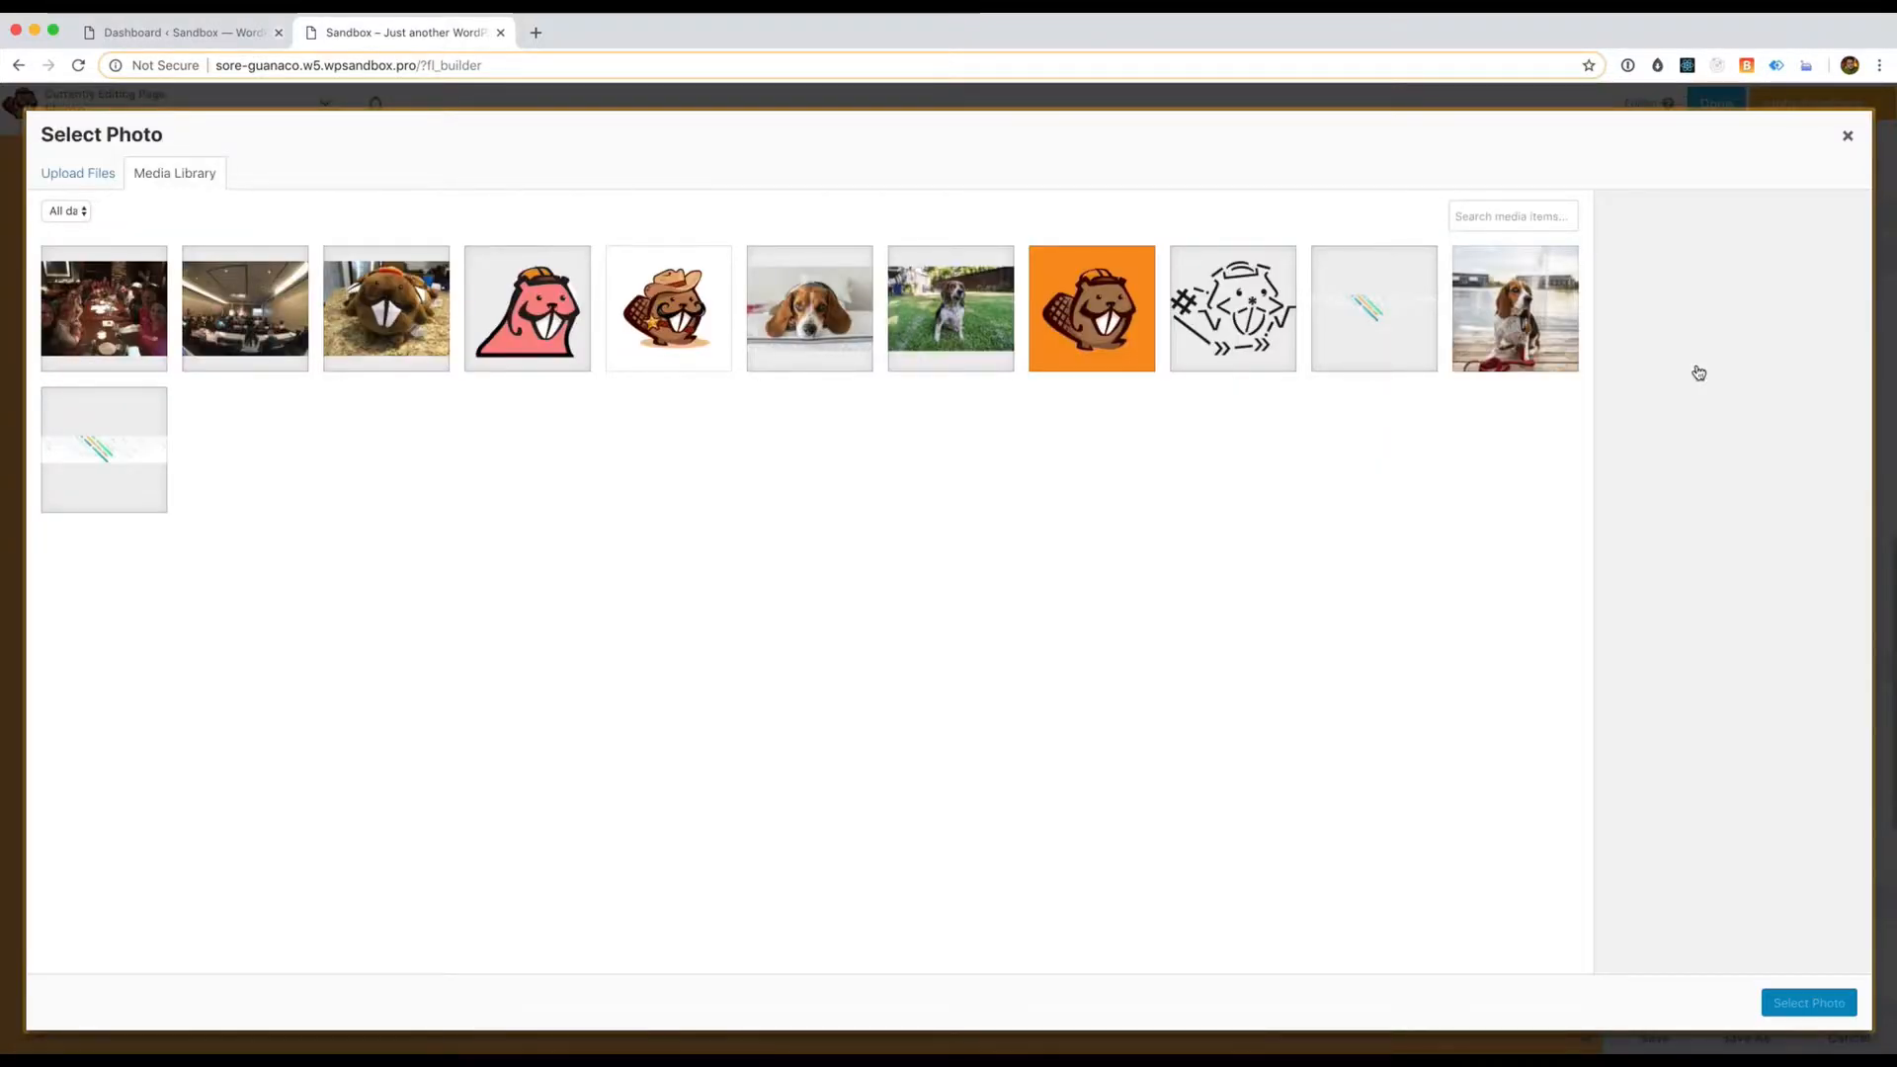
pyautogui.press('Escape')
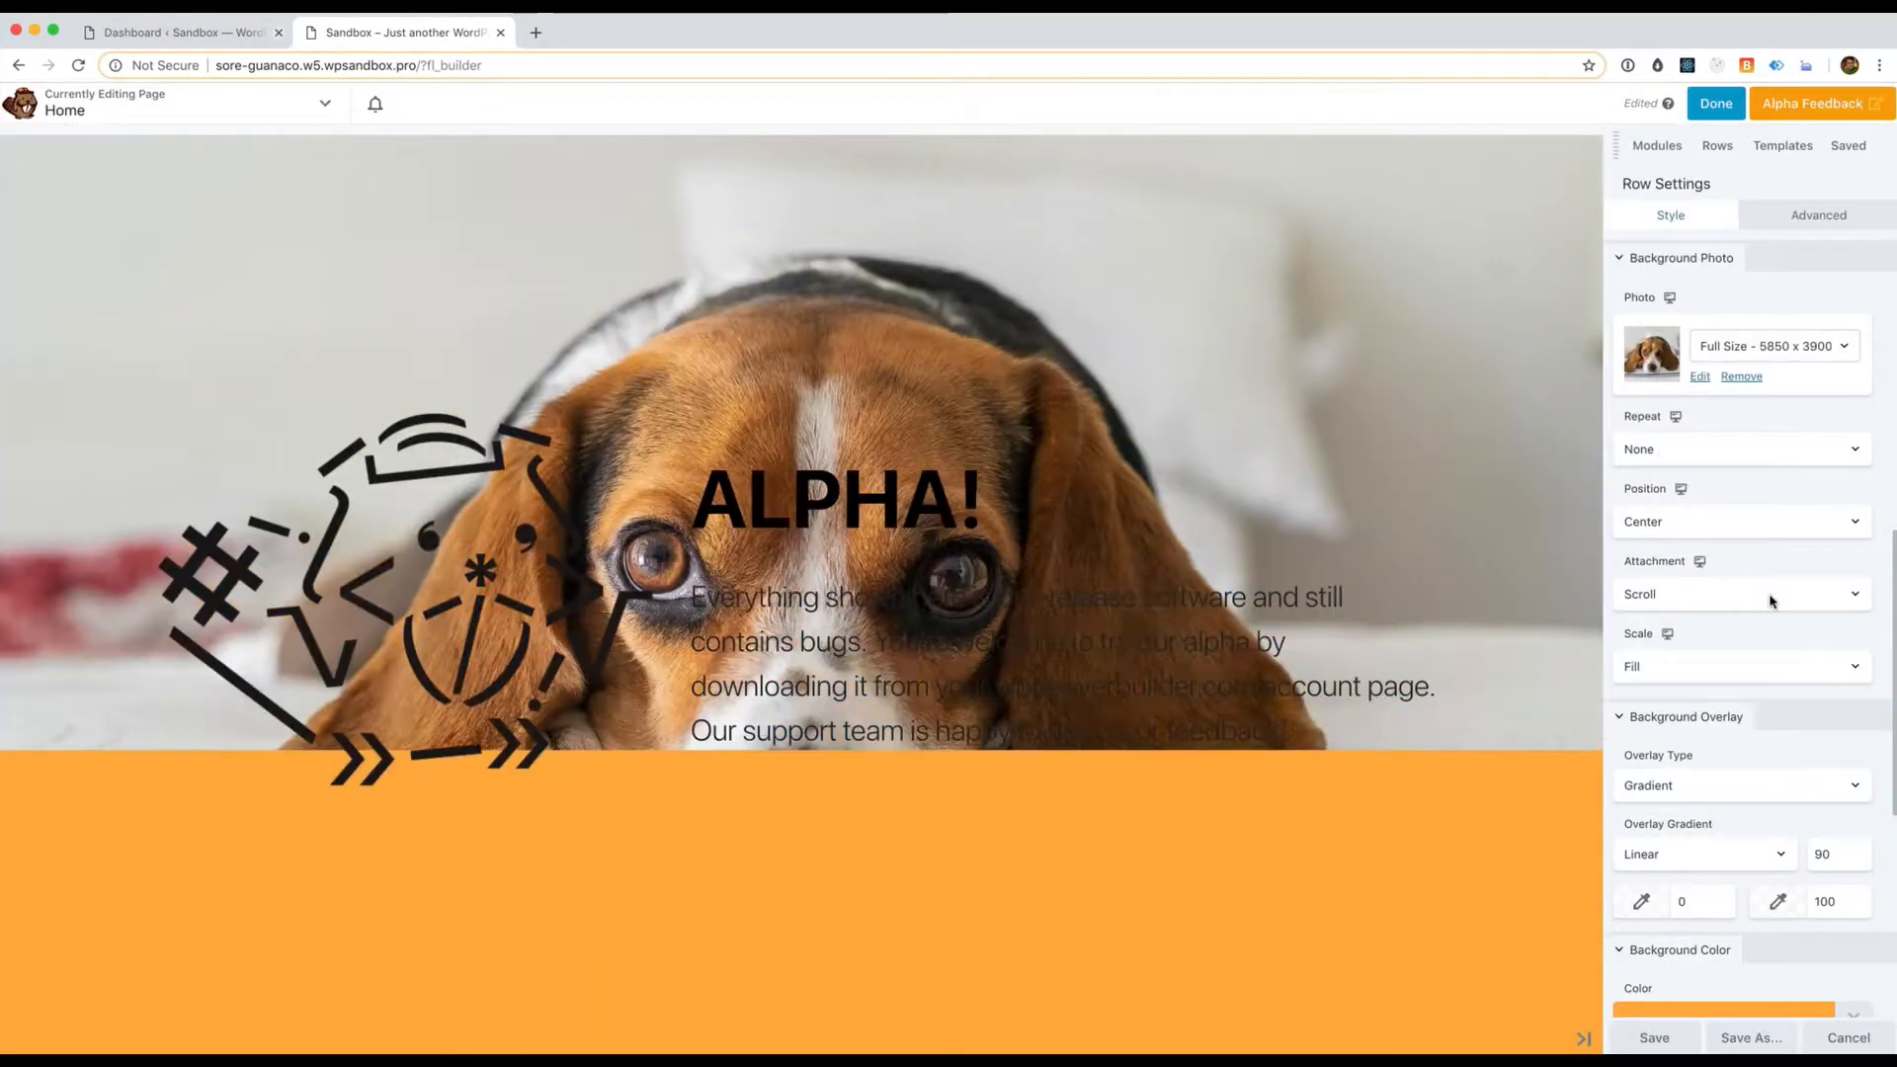
# Try a red first color and a magenta second color, rgba(238,0,255,0.38), for the row's overlay gradient
pyautogui.scroll(-3, 1745, 627)
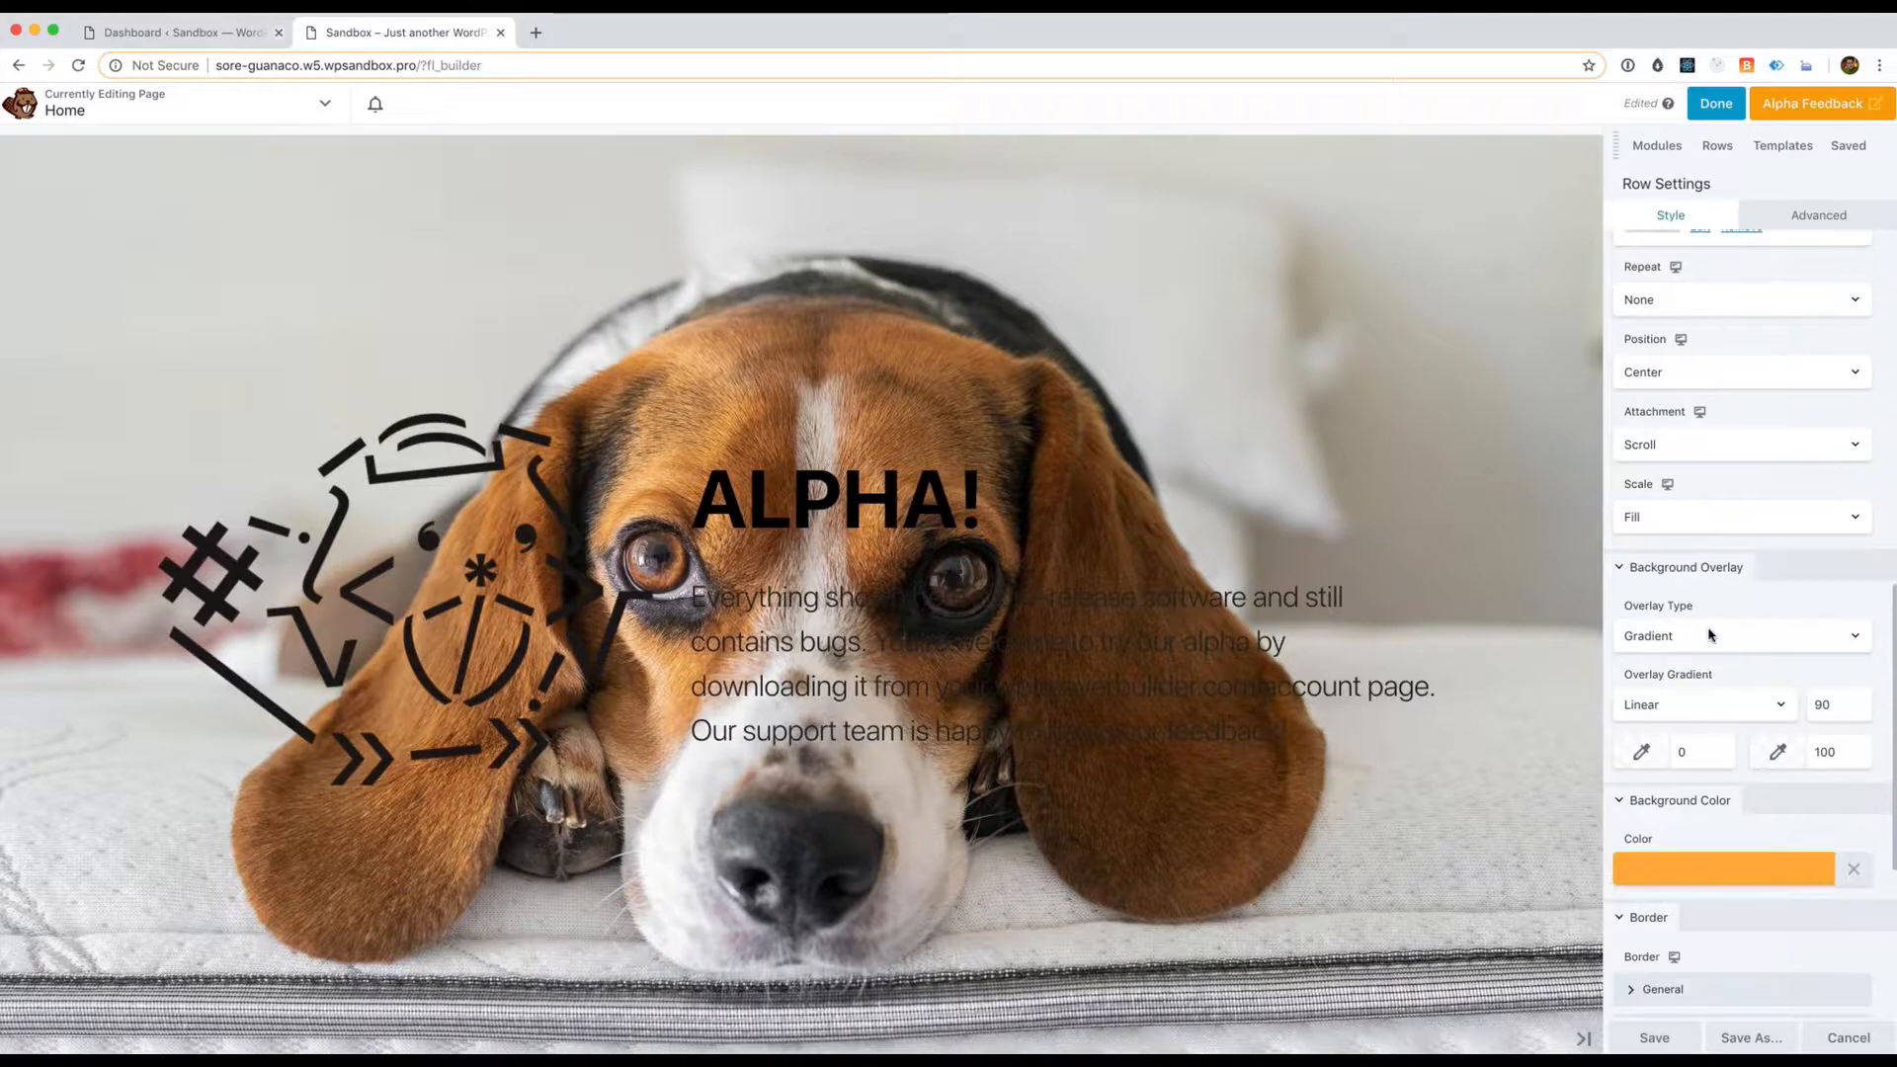
pyautogui.click(1640, 765)
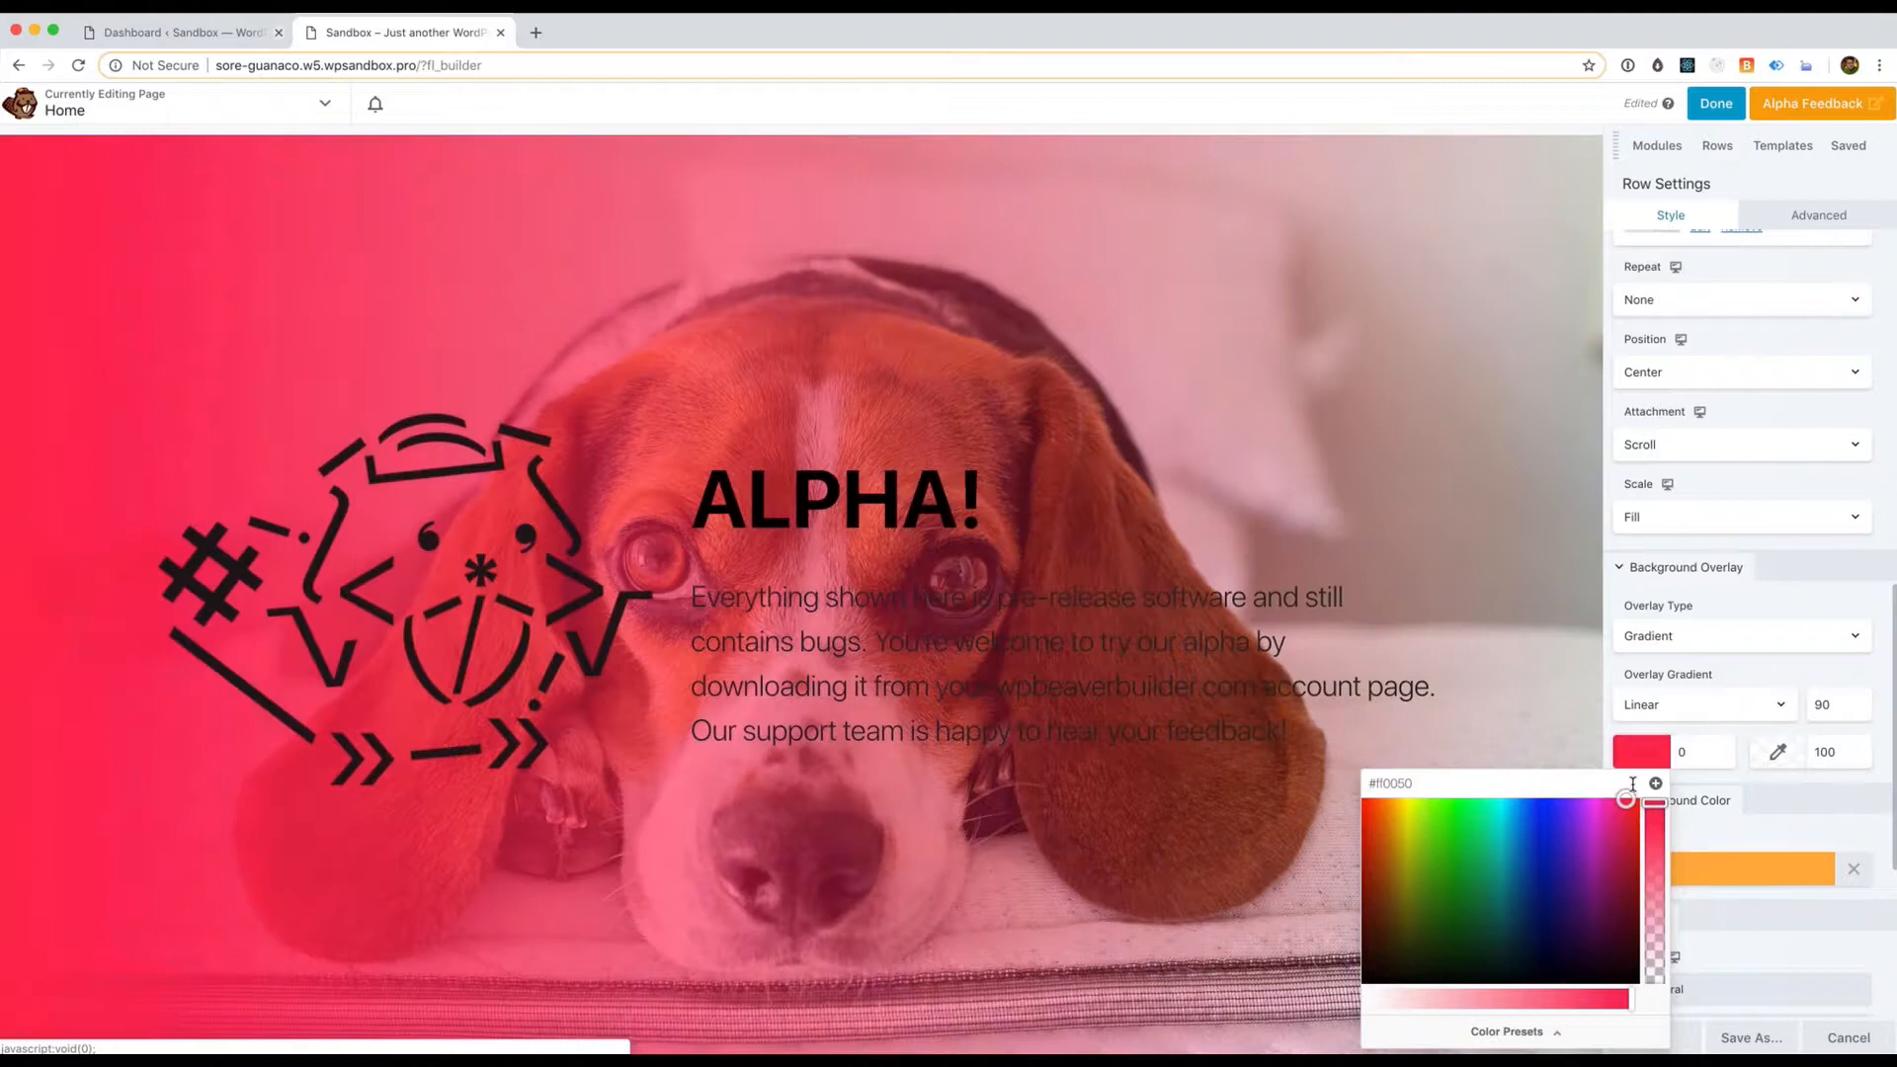
pyautogui.click(1777, 752)
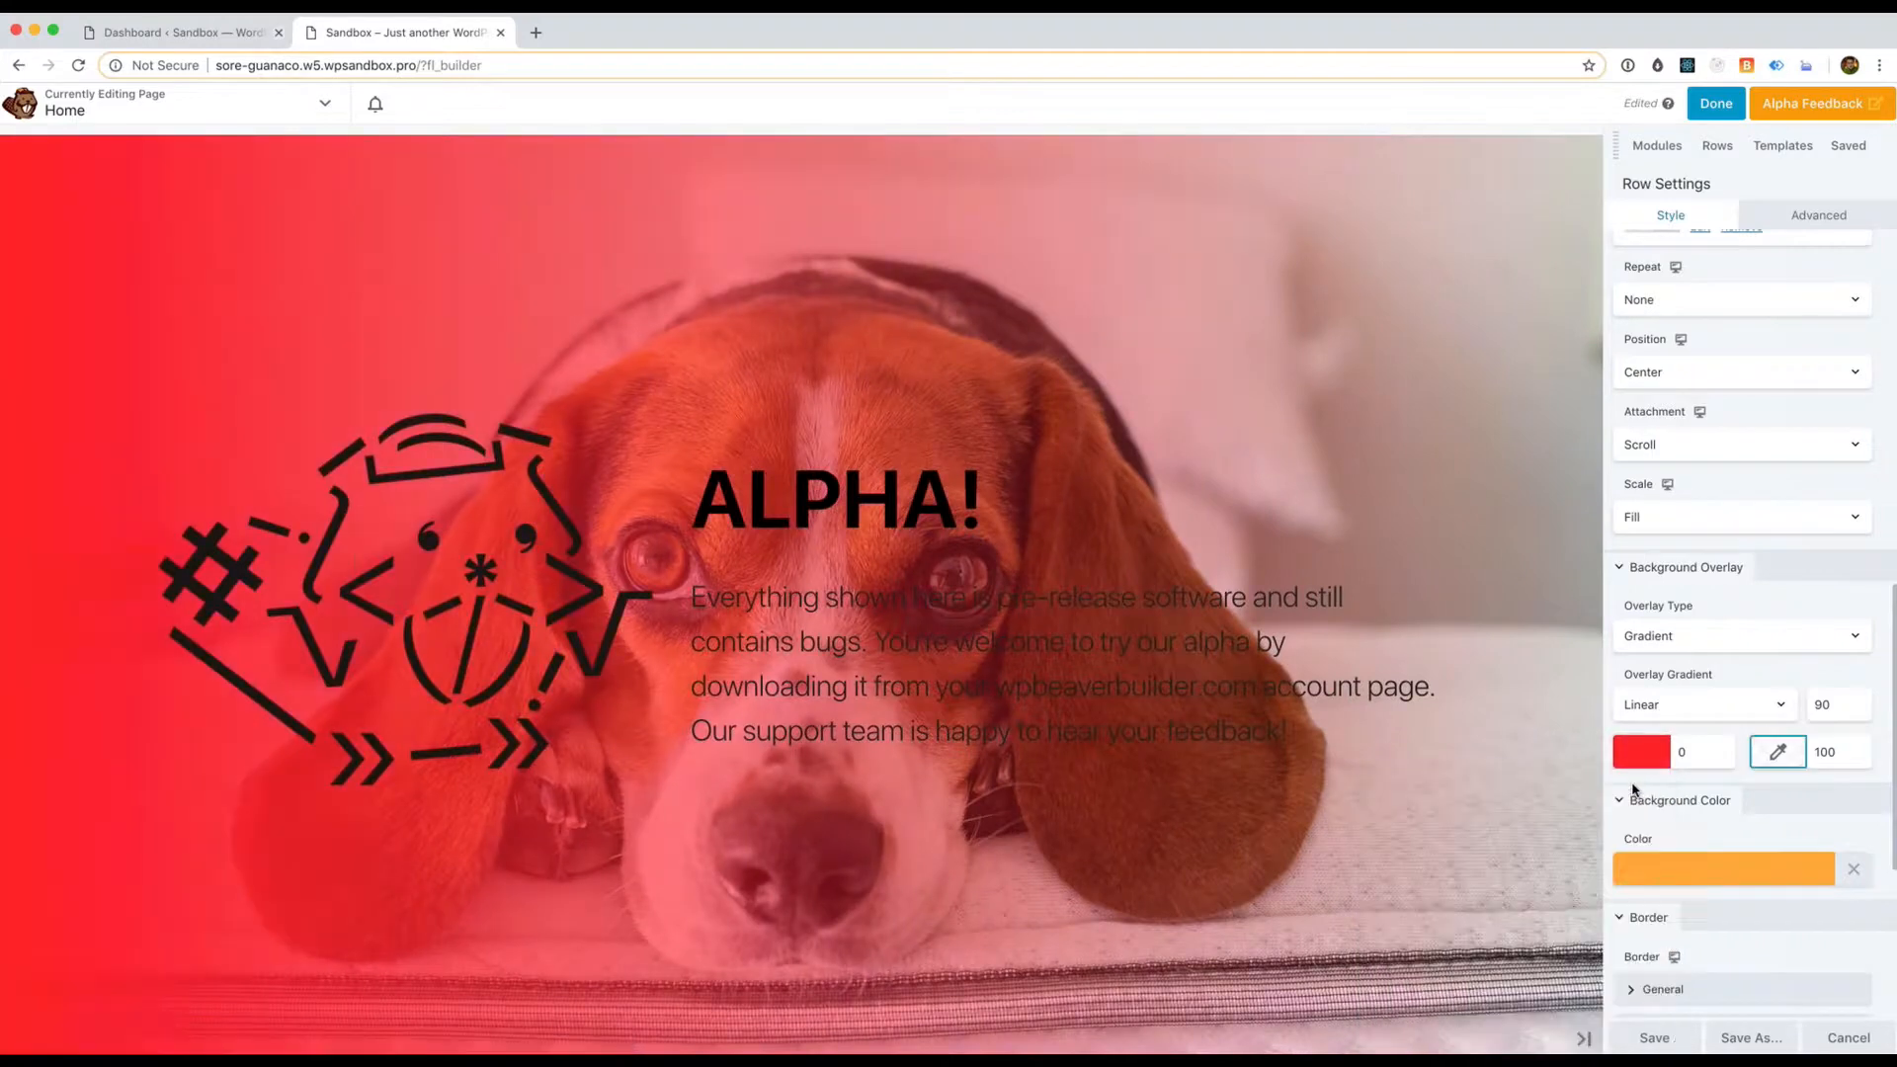
pyautogui.moveTo(1676, 798); pyautogui.dragTo(1728, 797)
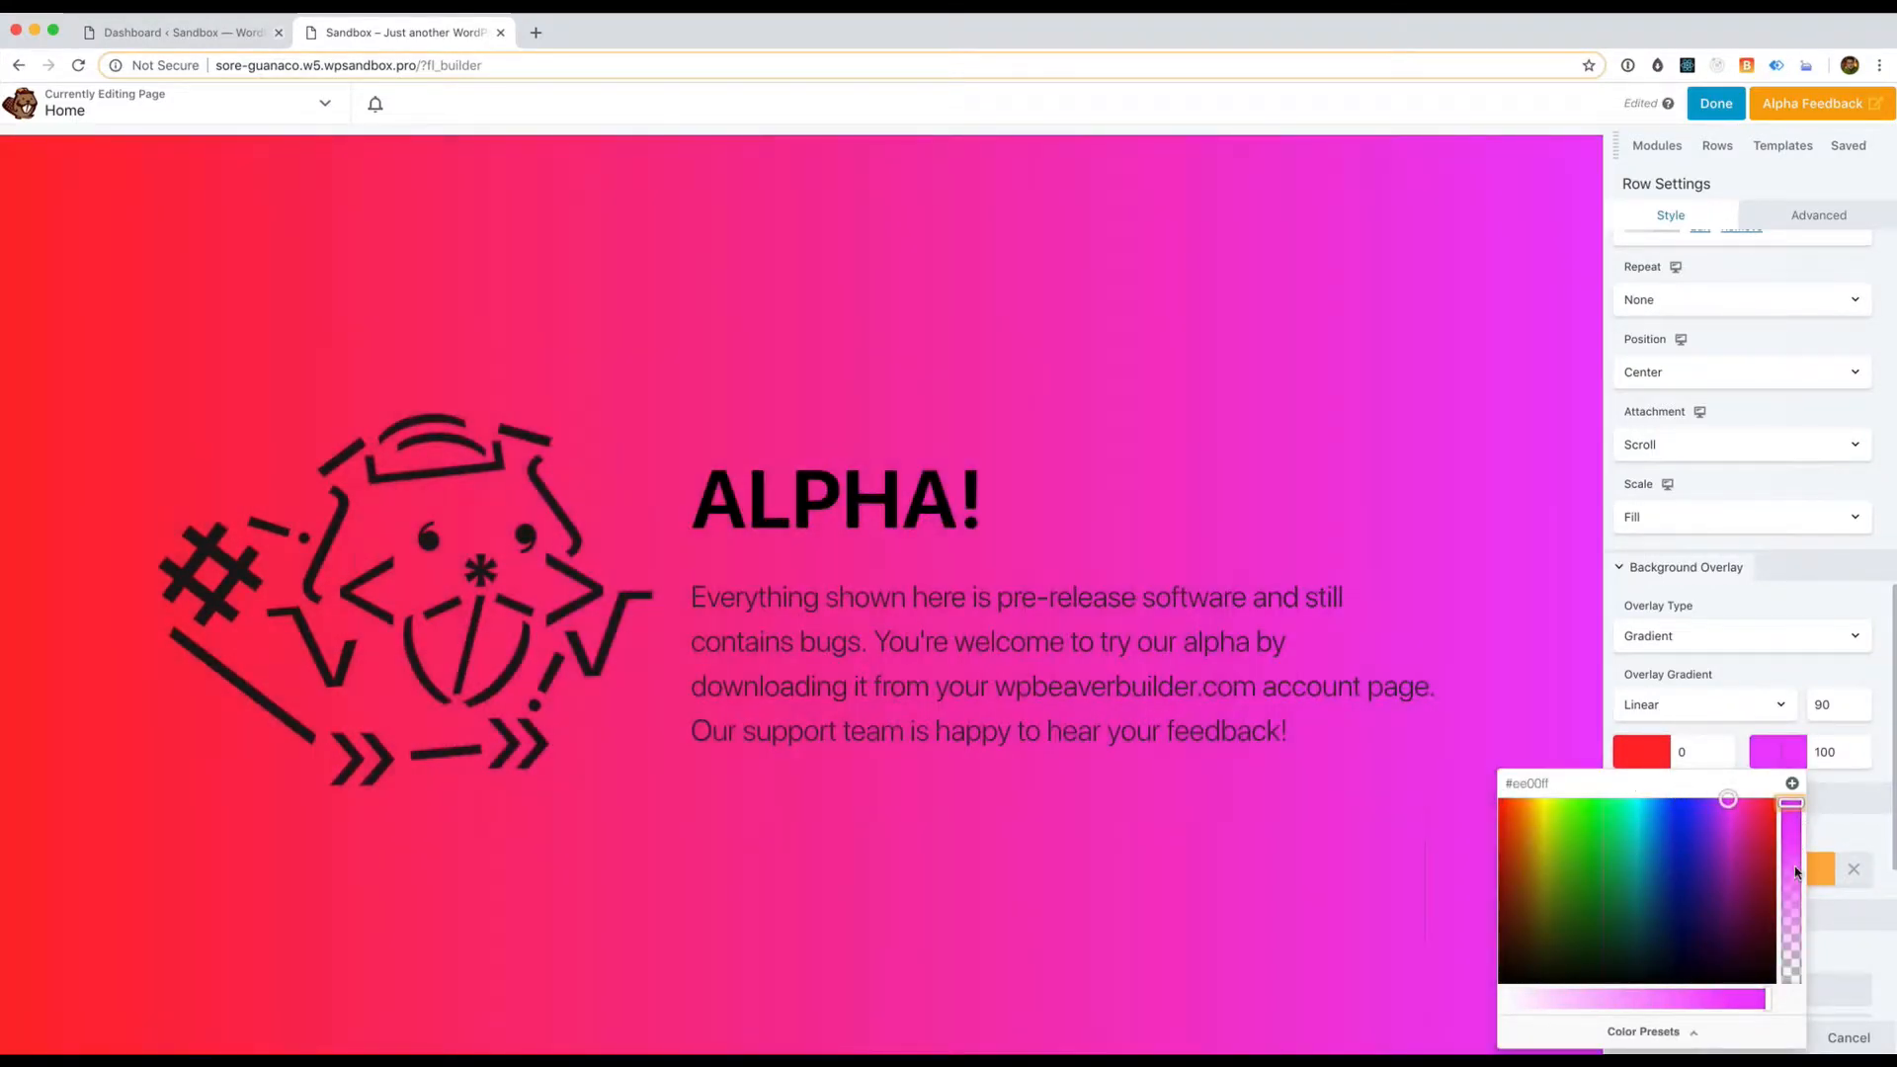
pyautogui.moveTo(1794, 884); pyautogui.dragTo(1791, 923)
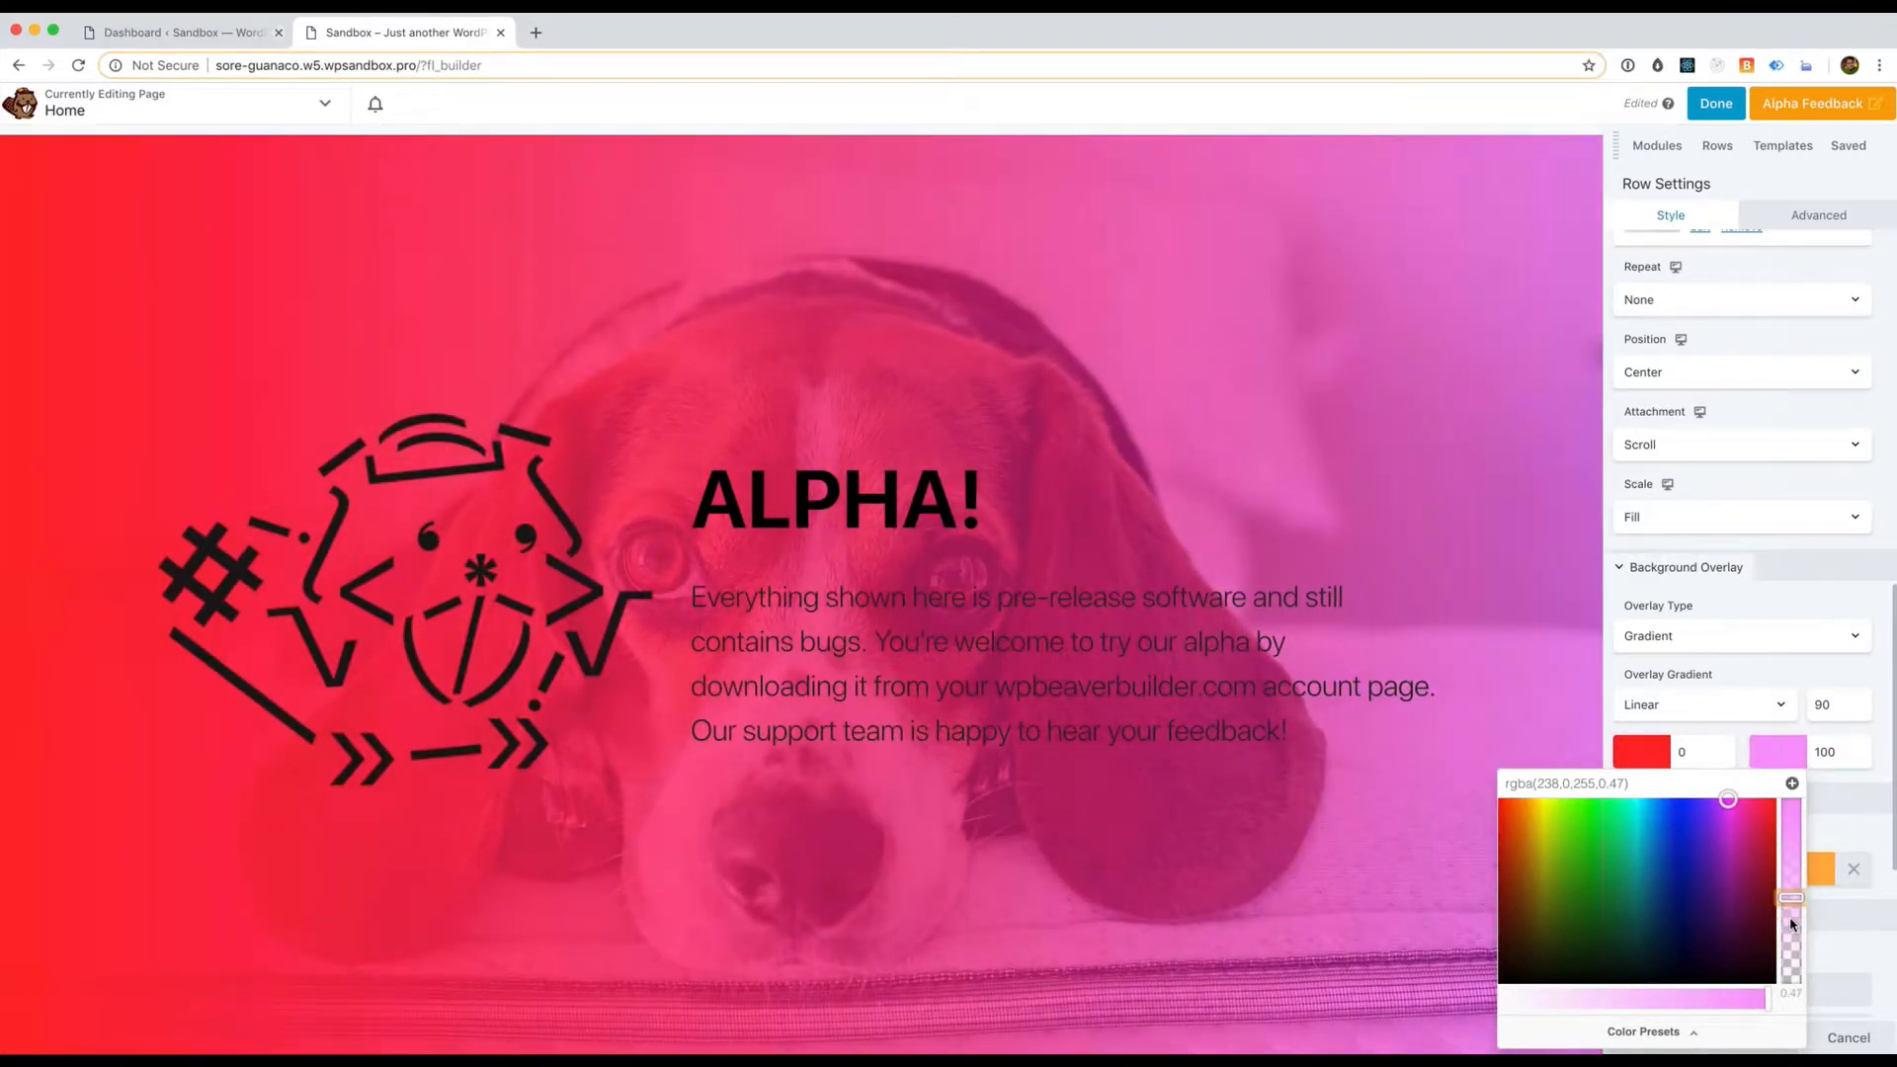
pyautogui.moveTo(1791, 924)
pyautogui.mouseDown()
pyautogui.moveTo(1791, 835)
pyautogui.moveTo(1793, 927)
pyautogui.mouseUp()
# Set the first color of the row's overlay gradient to the light blue #00a9ff
pyautogui.click(1638, 756)
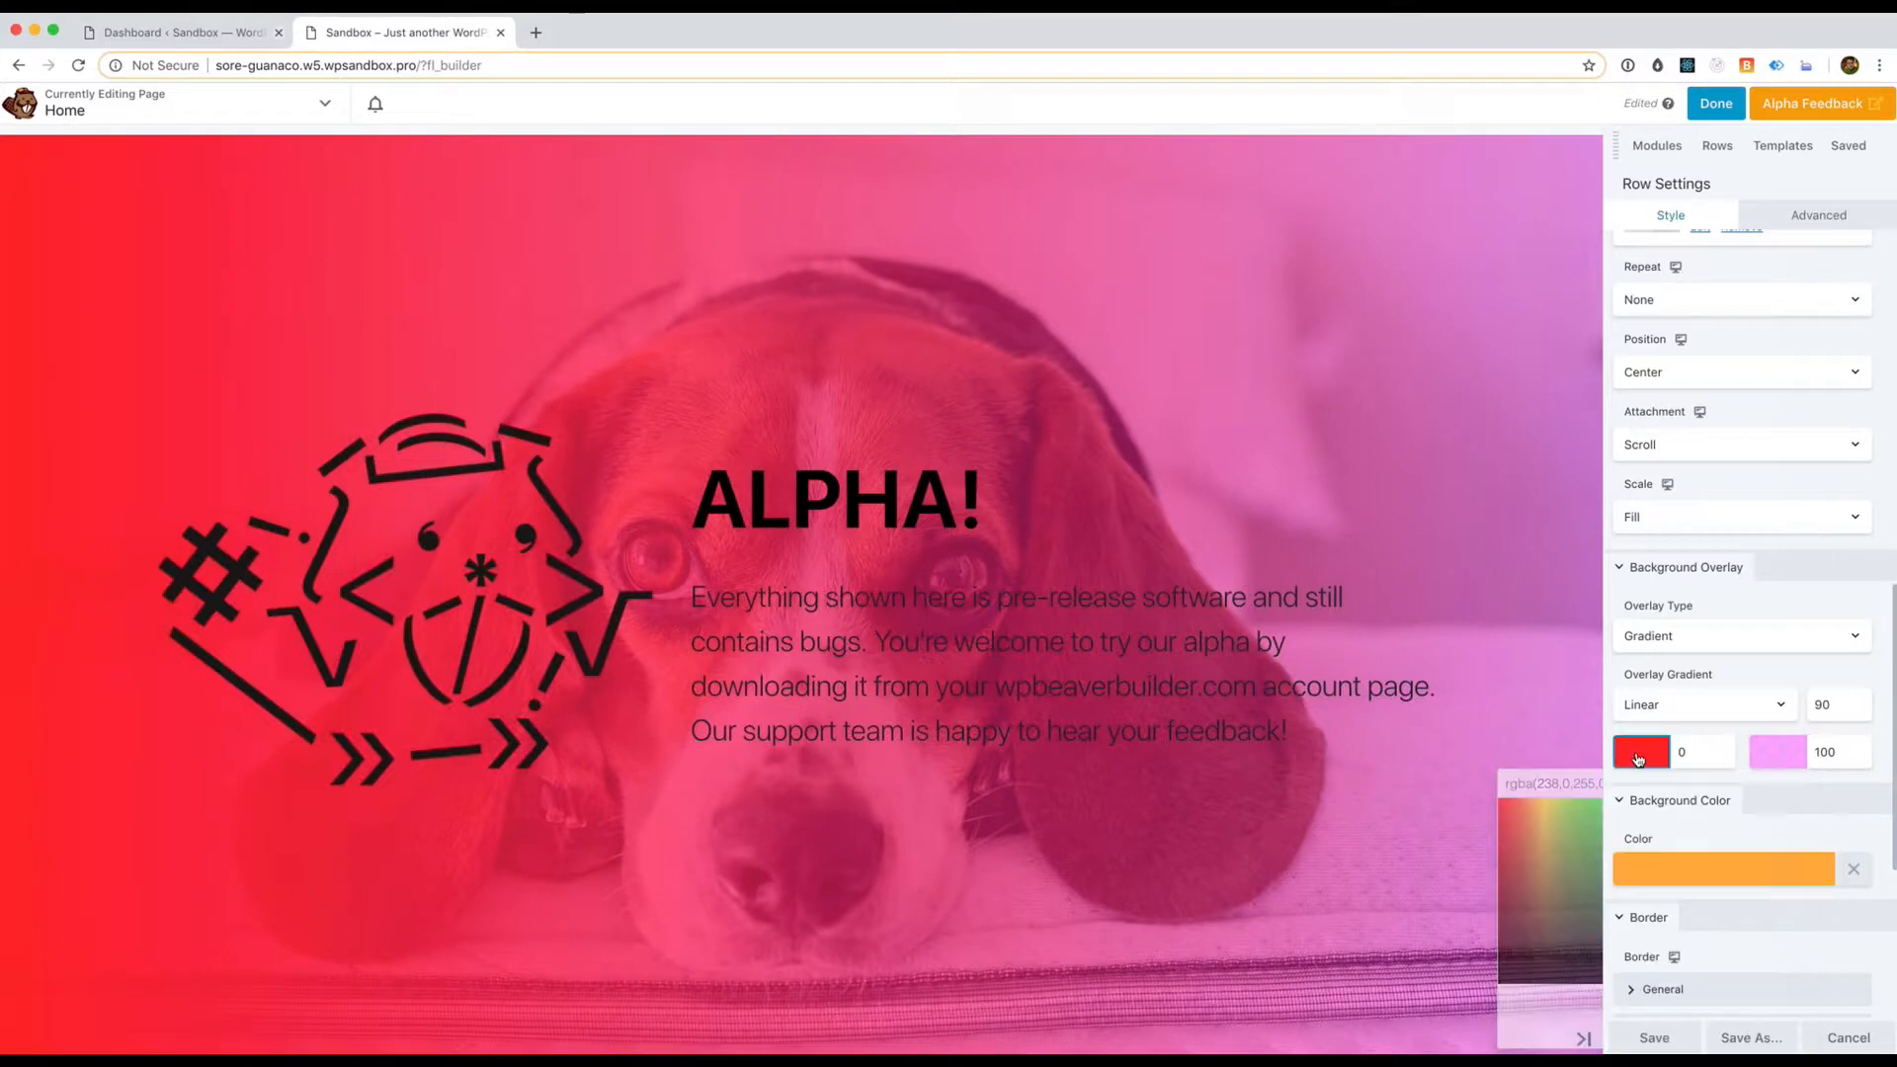
pyautogui.click(1636, 759)
pyautogui.click(1527, 803)
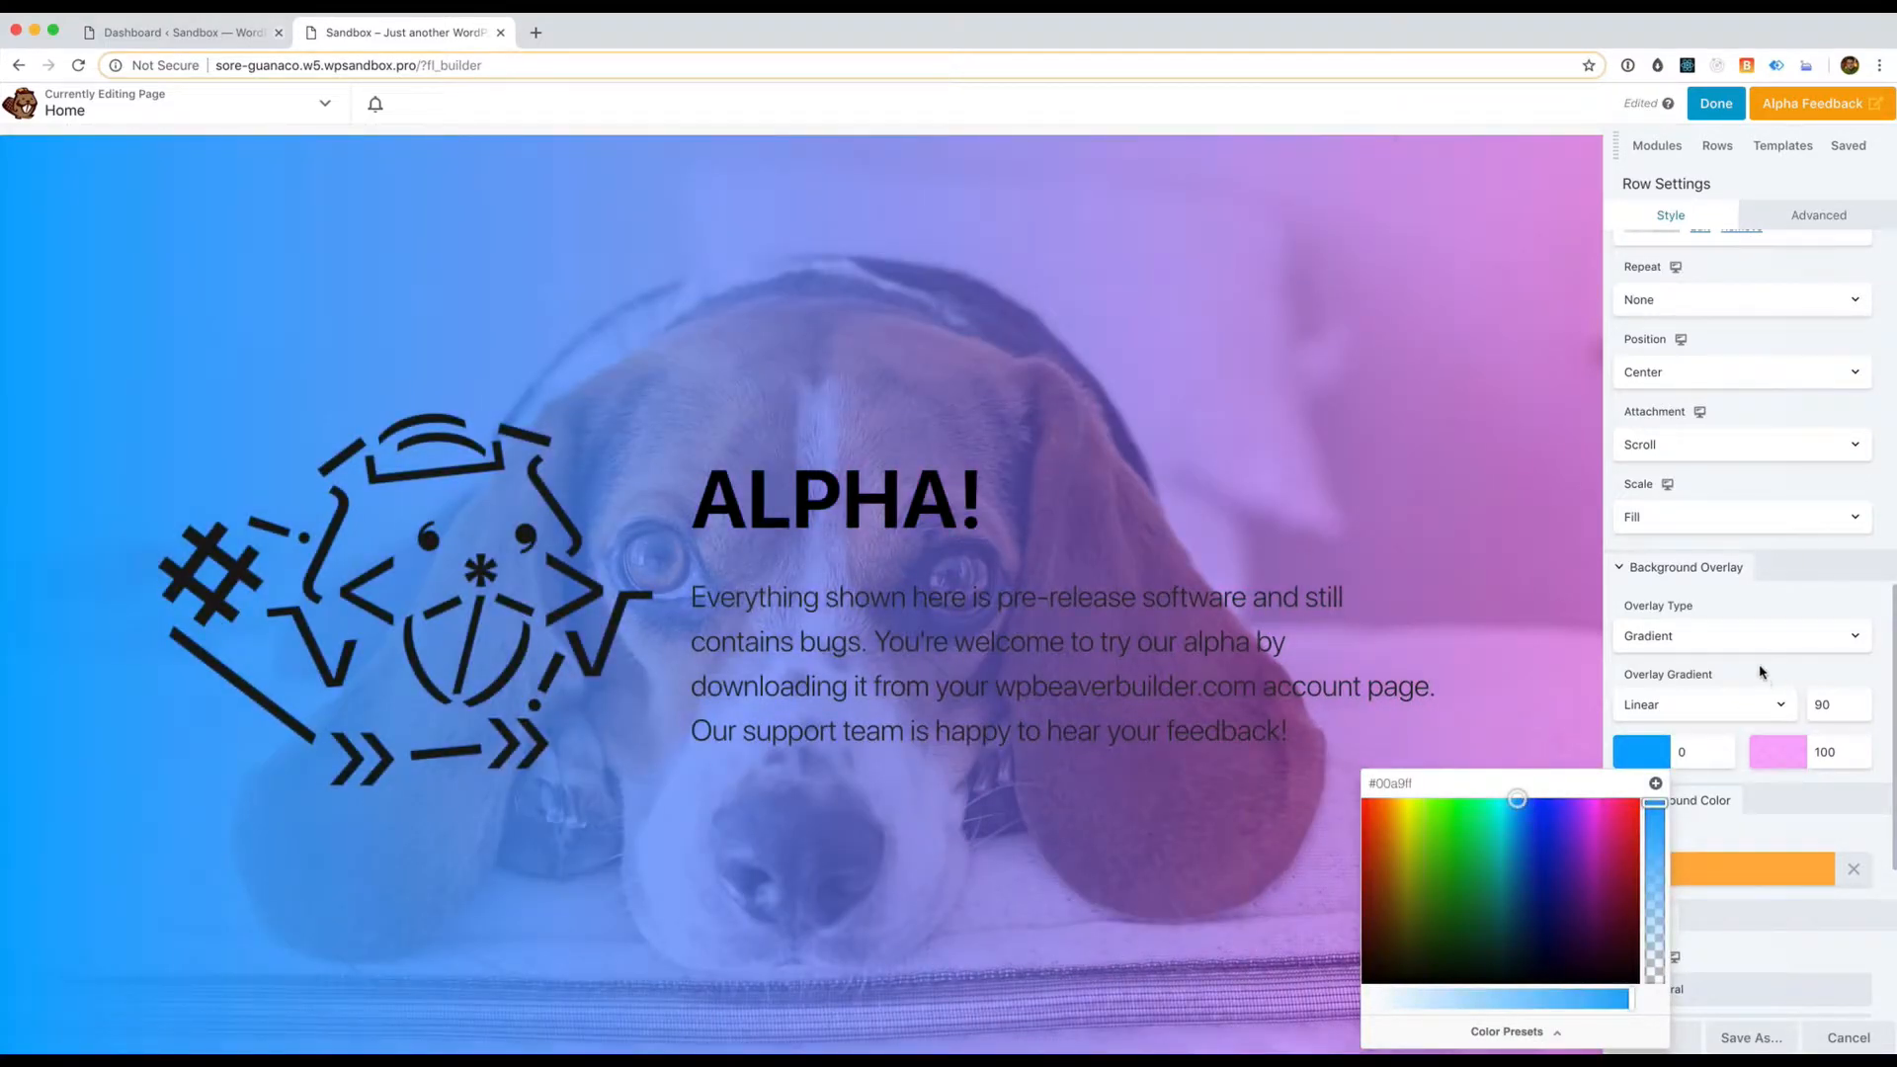
pyautogui.click(1760, 672)
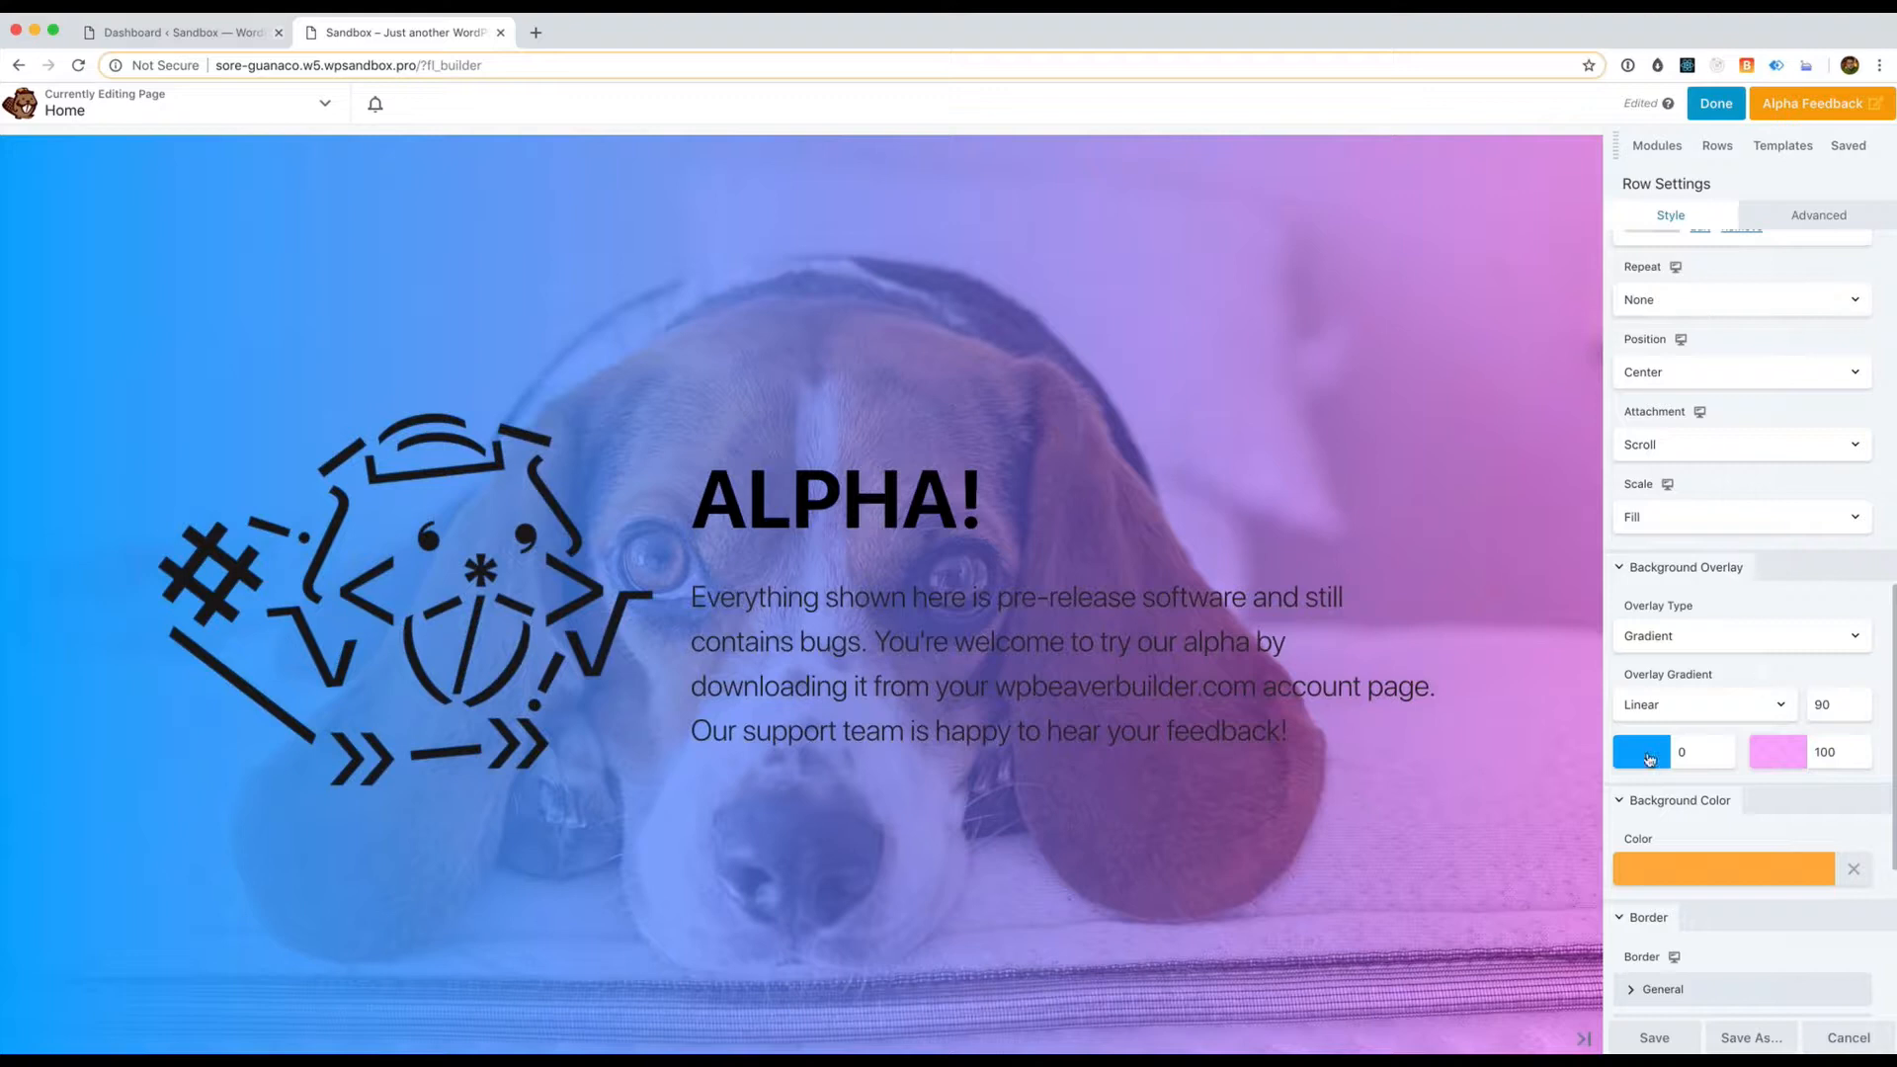
# Set the second color of the overlay gradient to the blue rgba(0,106,255,0.84) and save the row settings
pyautogui.click(1777, 752)
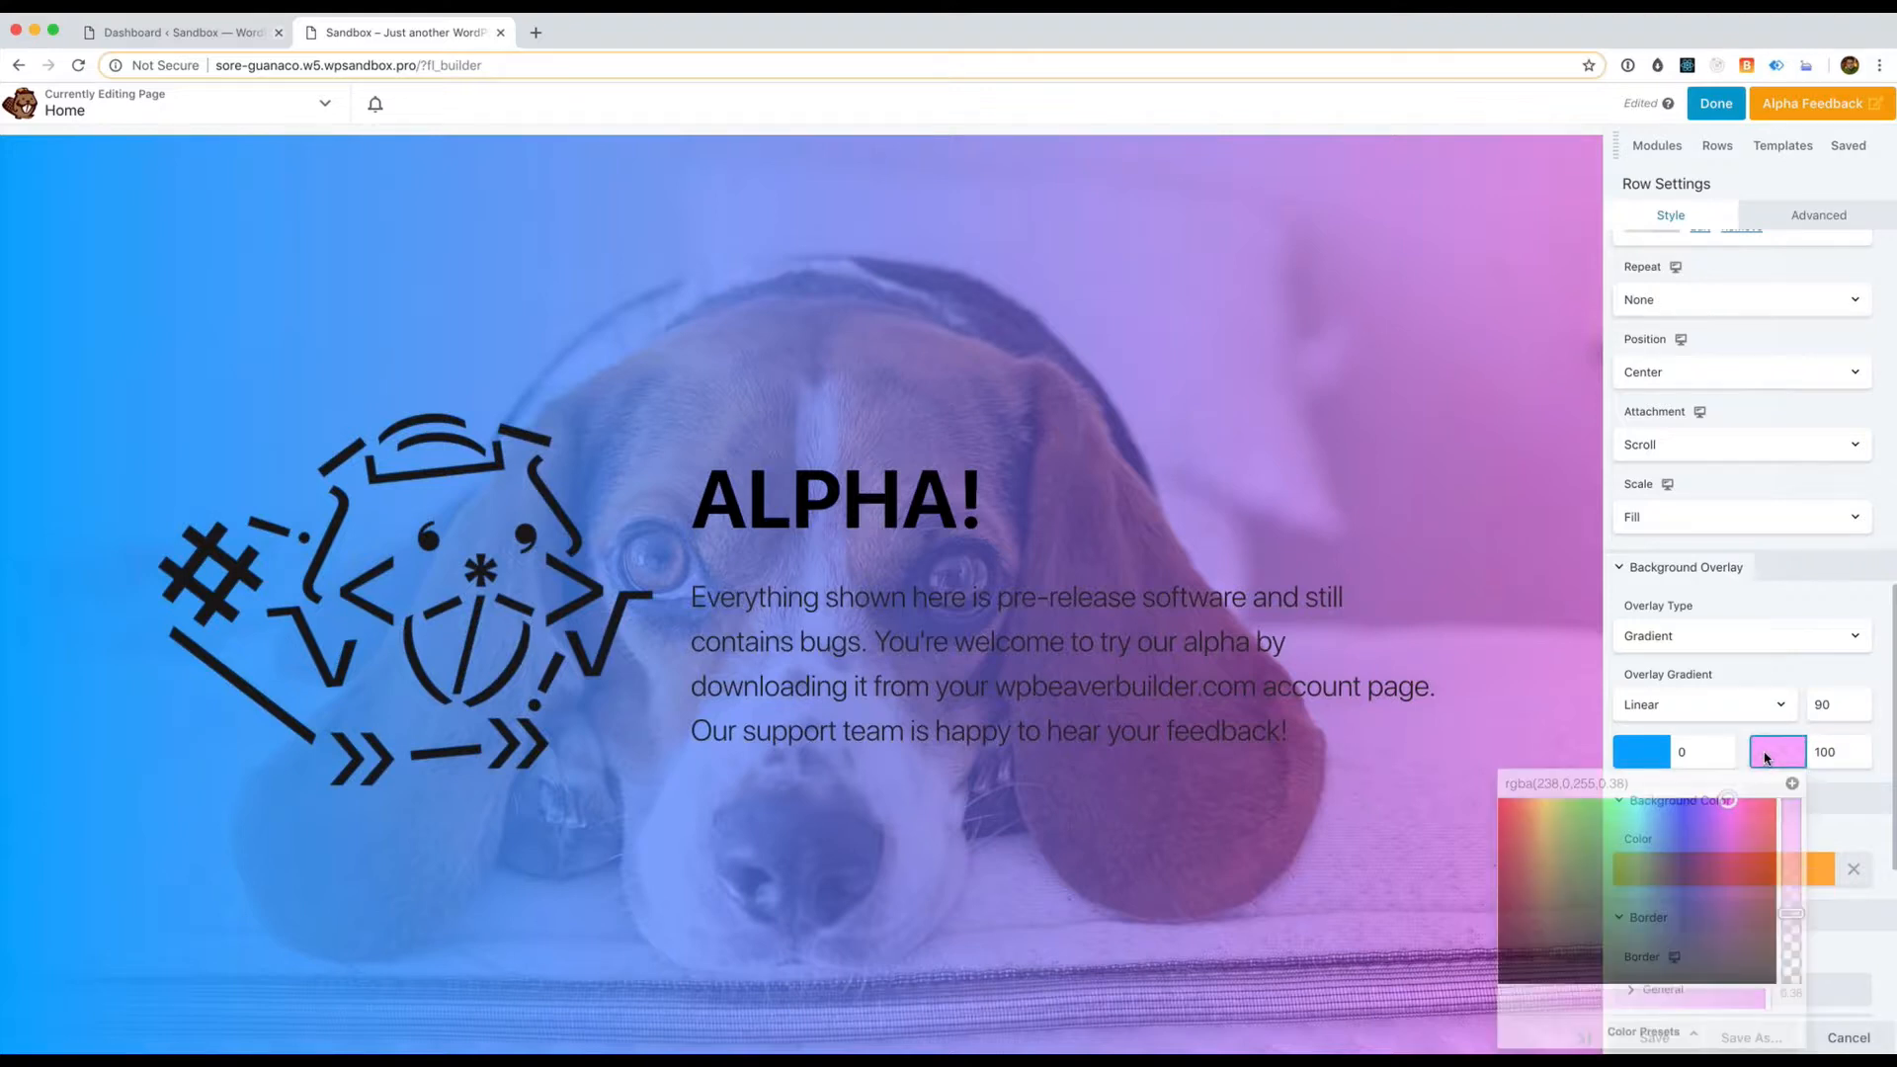
pyautogui.moveTo(1789, 879); pyautogui.dragTo(1789, 835)
pyautogui.click(1665, 798)
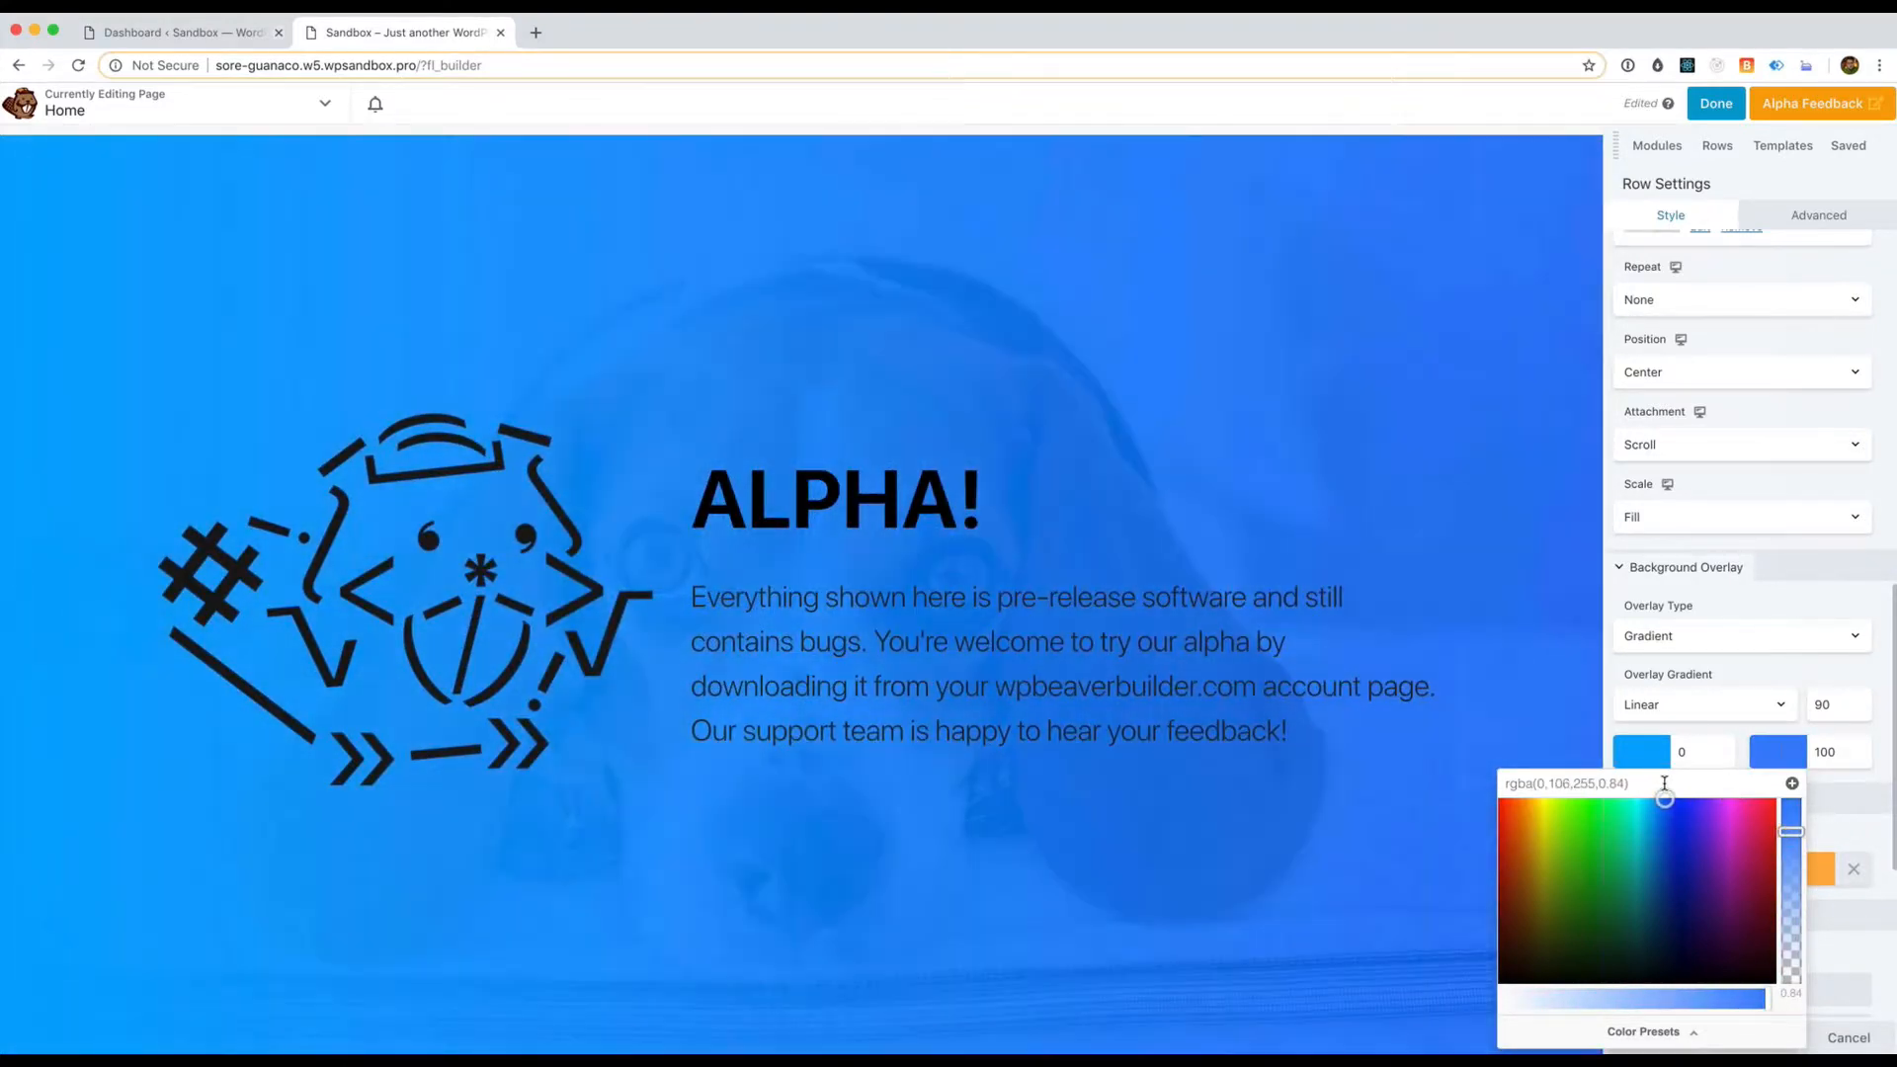
pyautogui.click(1743, 736)
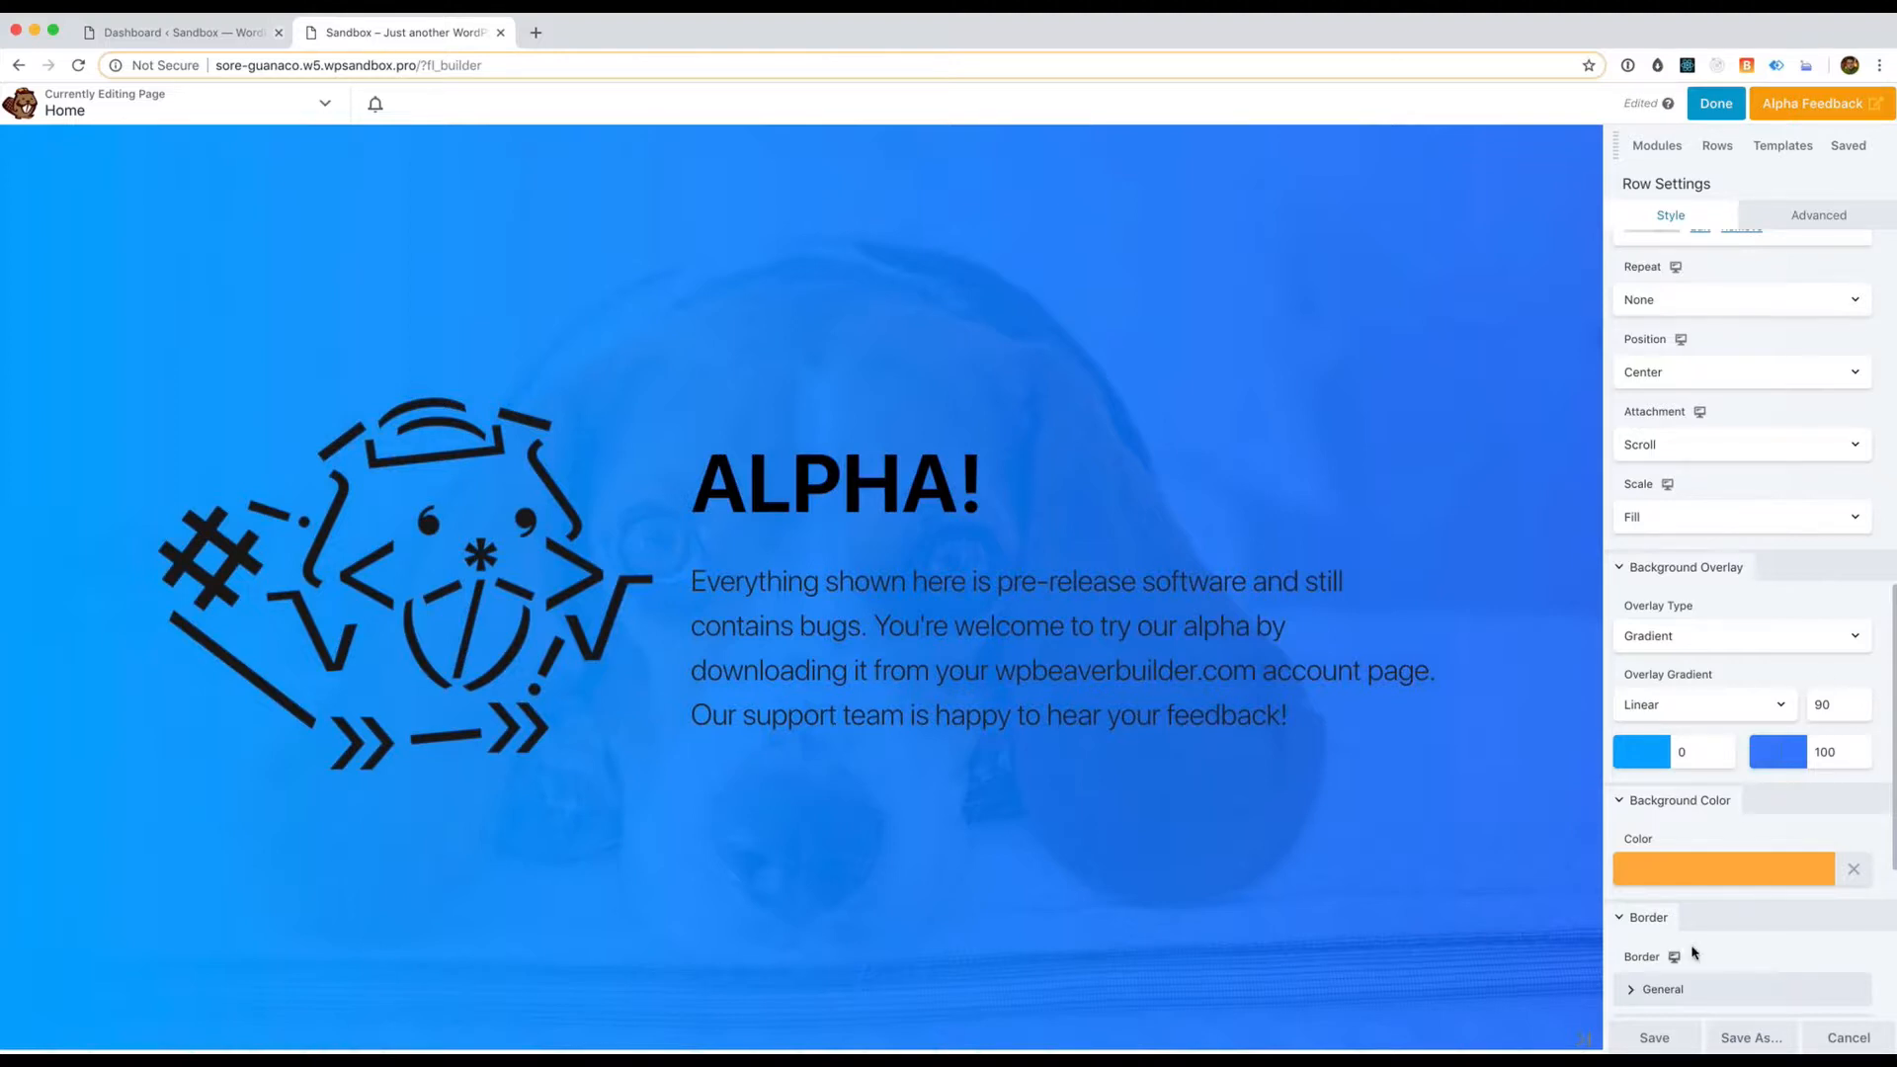
pyautogui.click(1665, 1038)
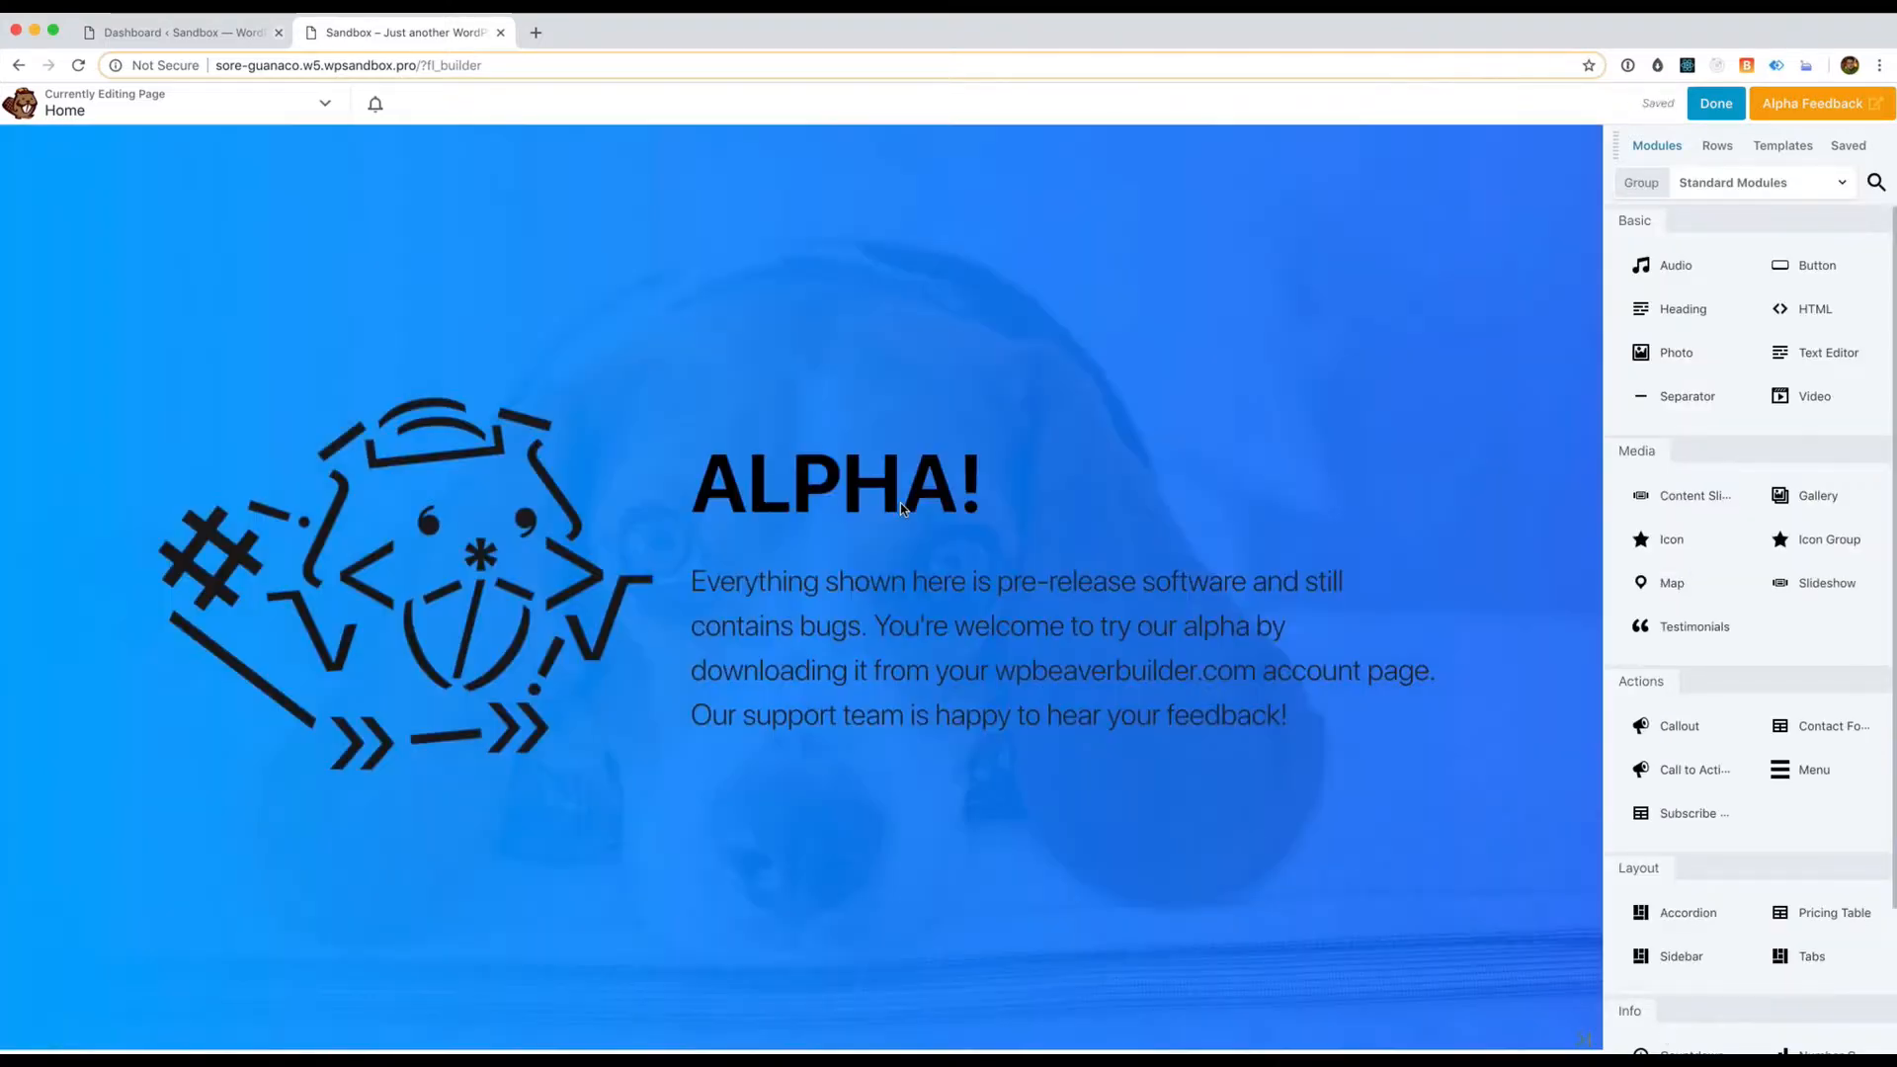
pyautogui.scroll(5, 901, 509)
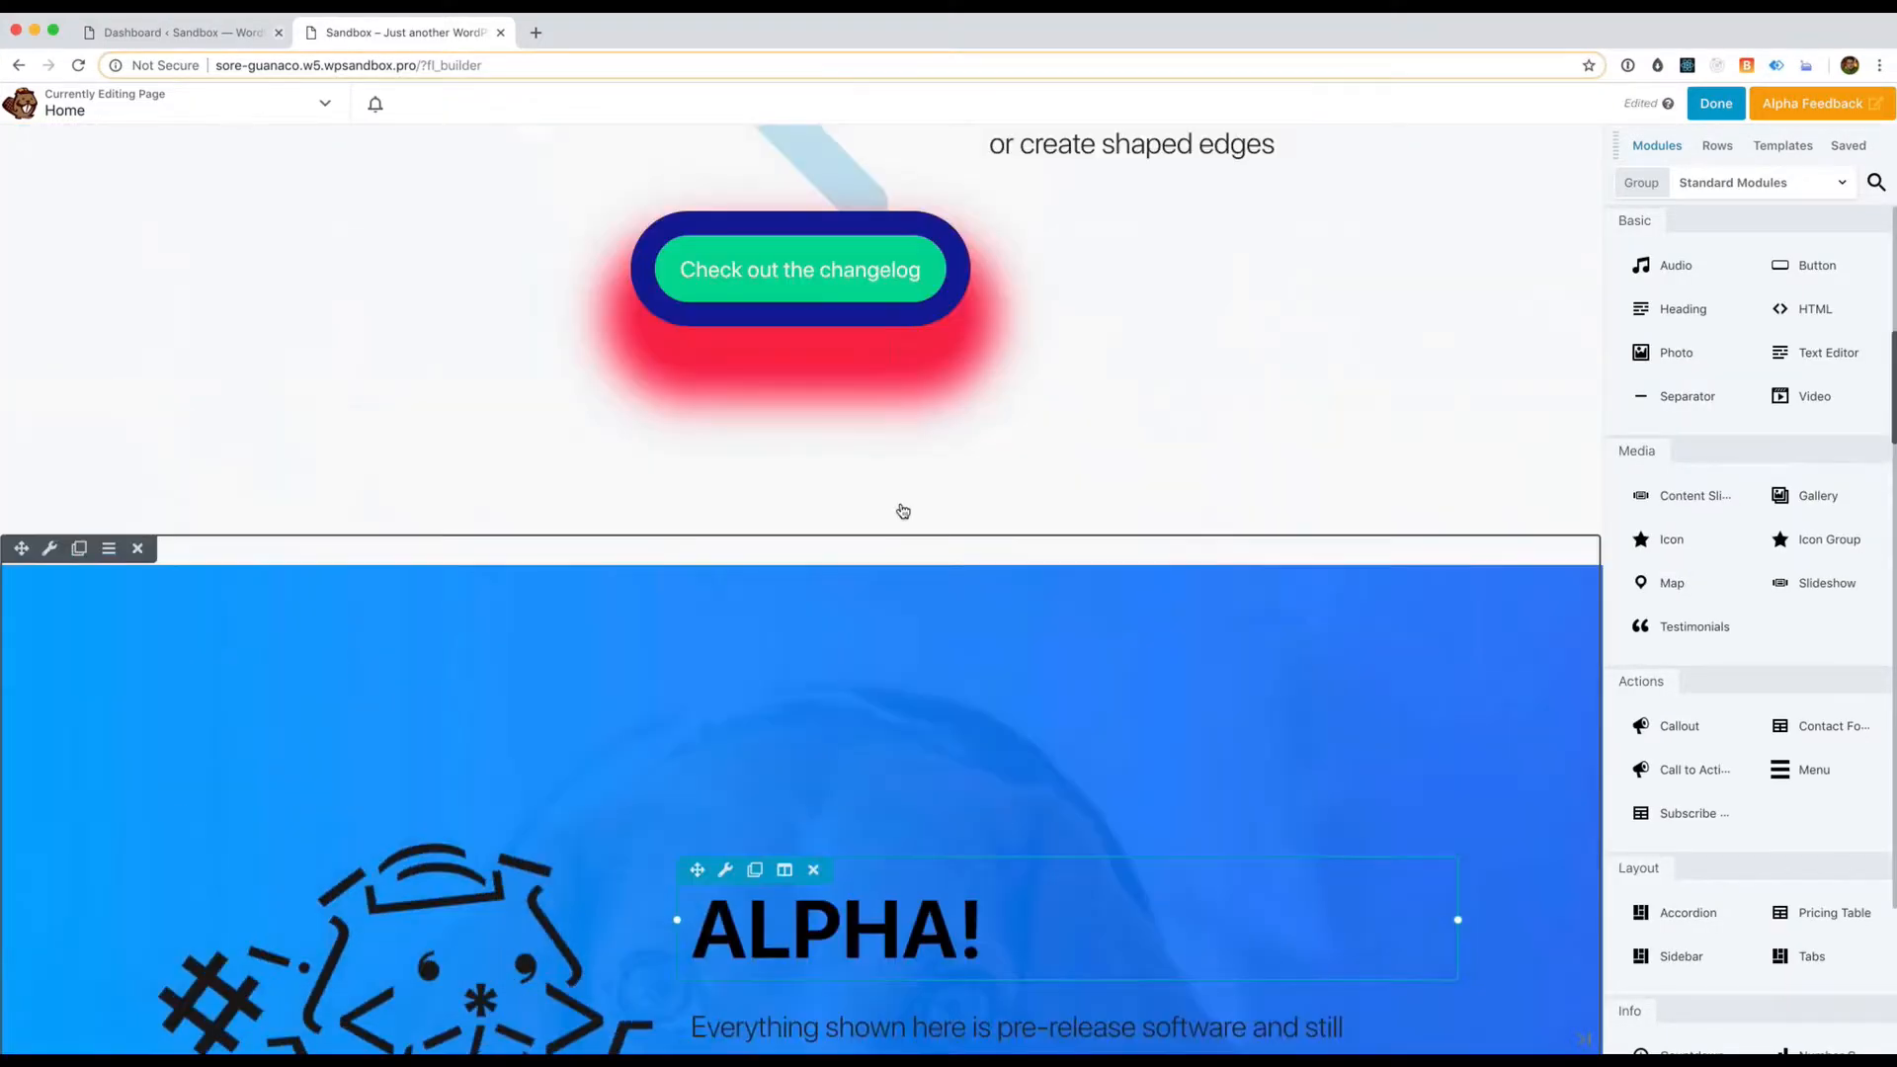
pyautogui.scroll(4, 902, 510)
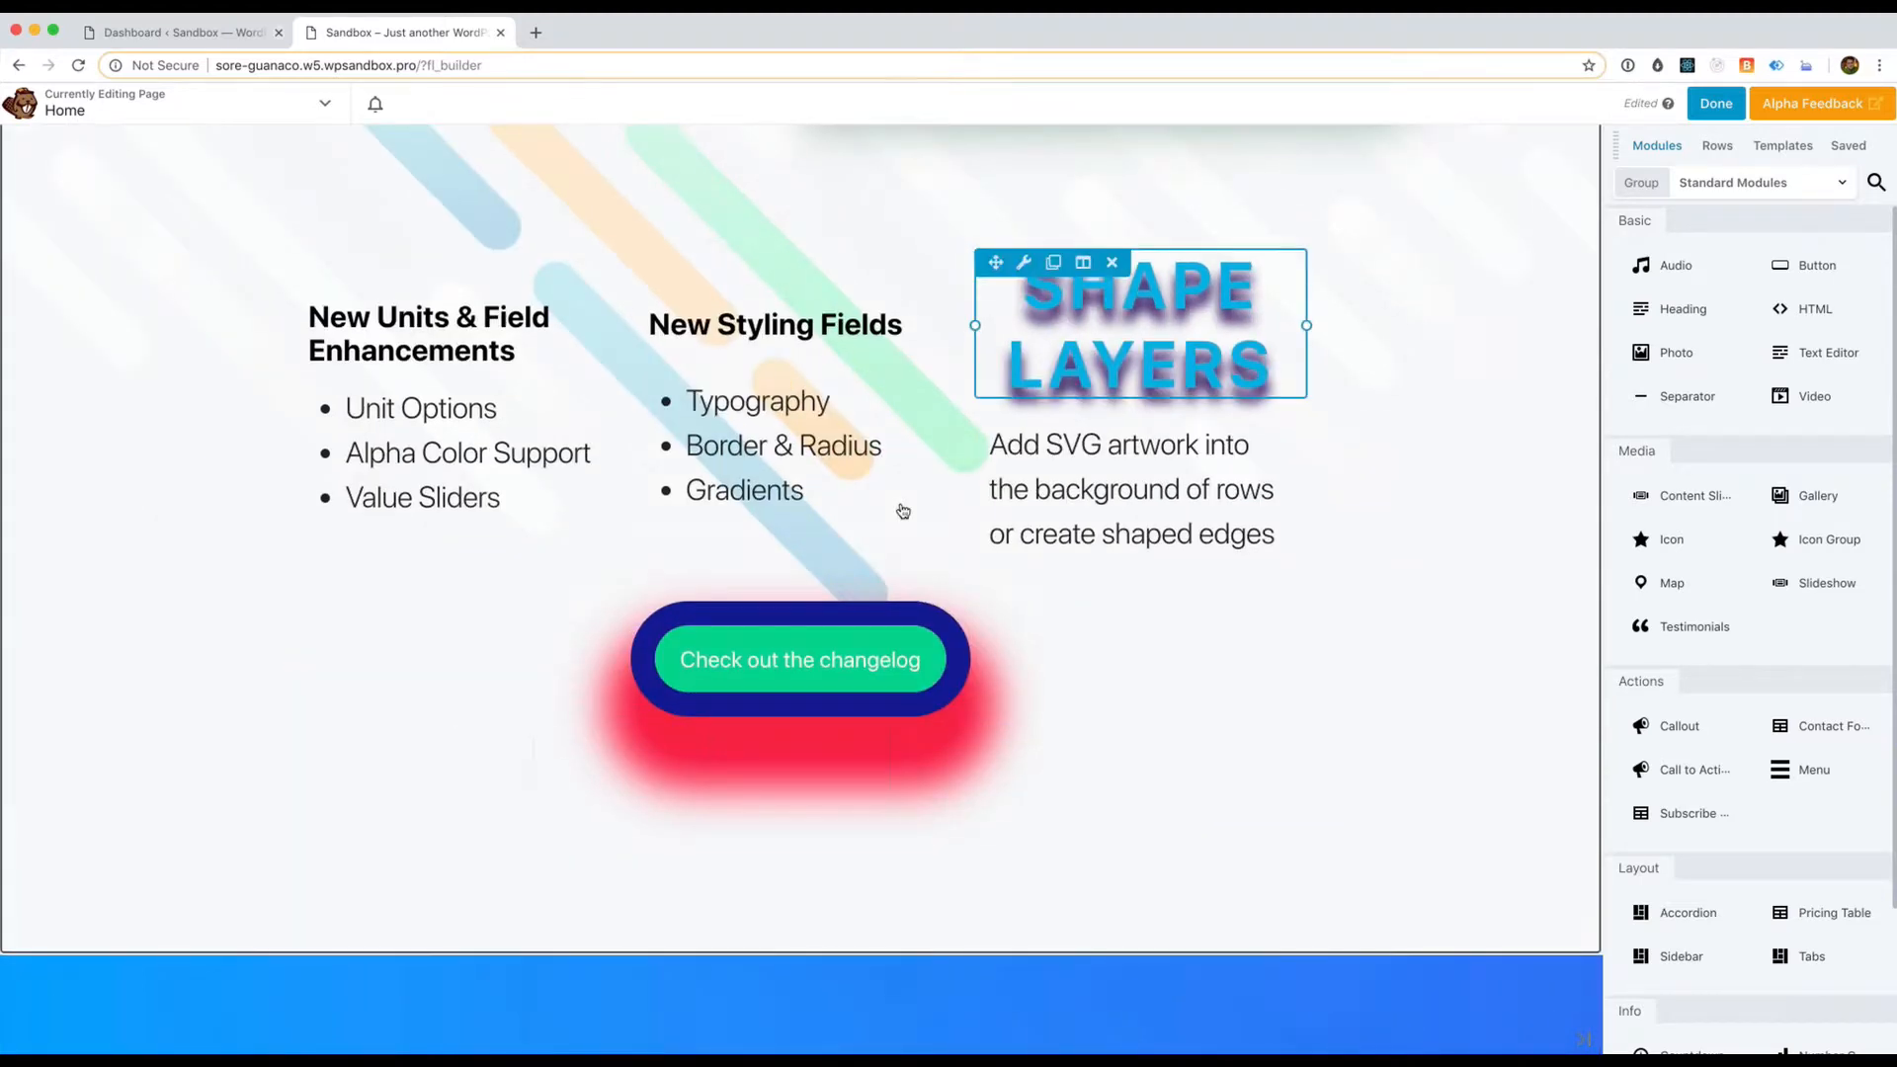
pyautogui.scroll(1, 902, 510)
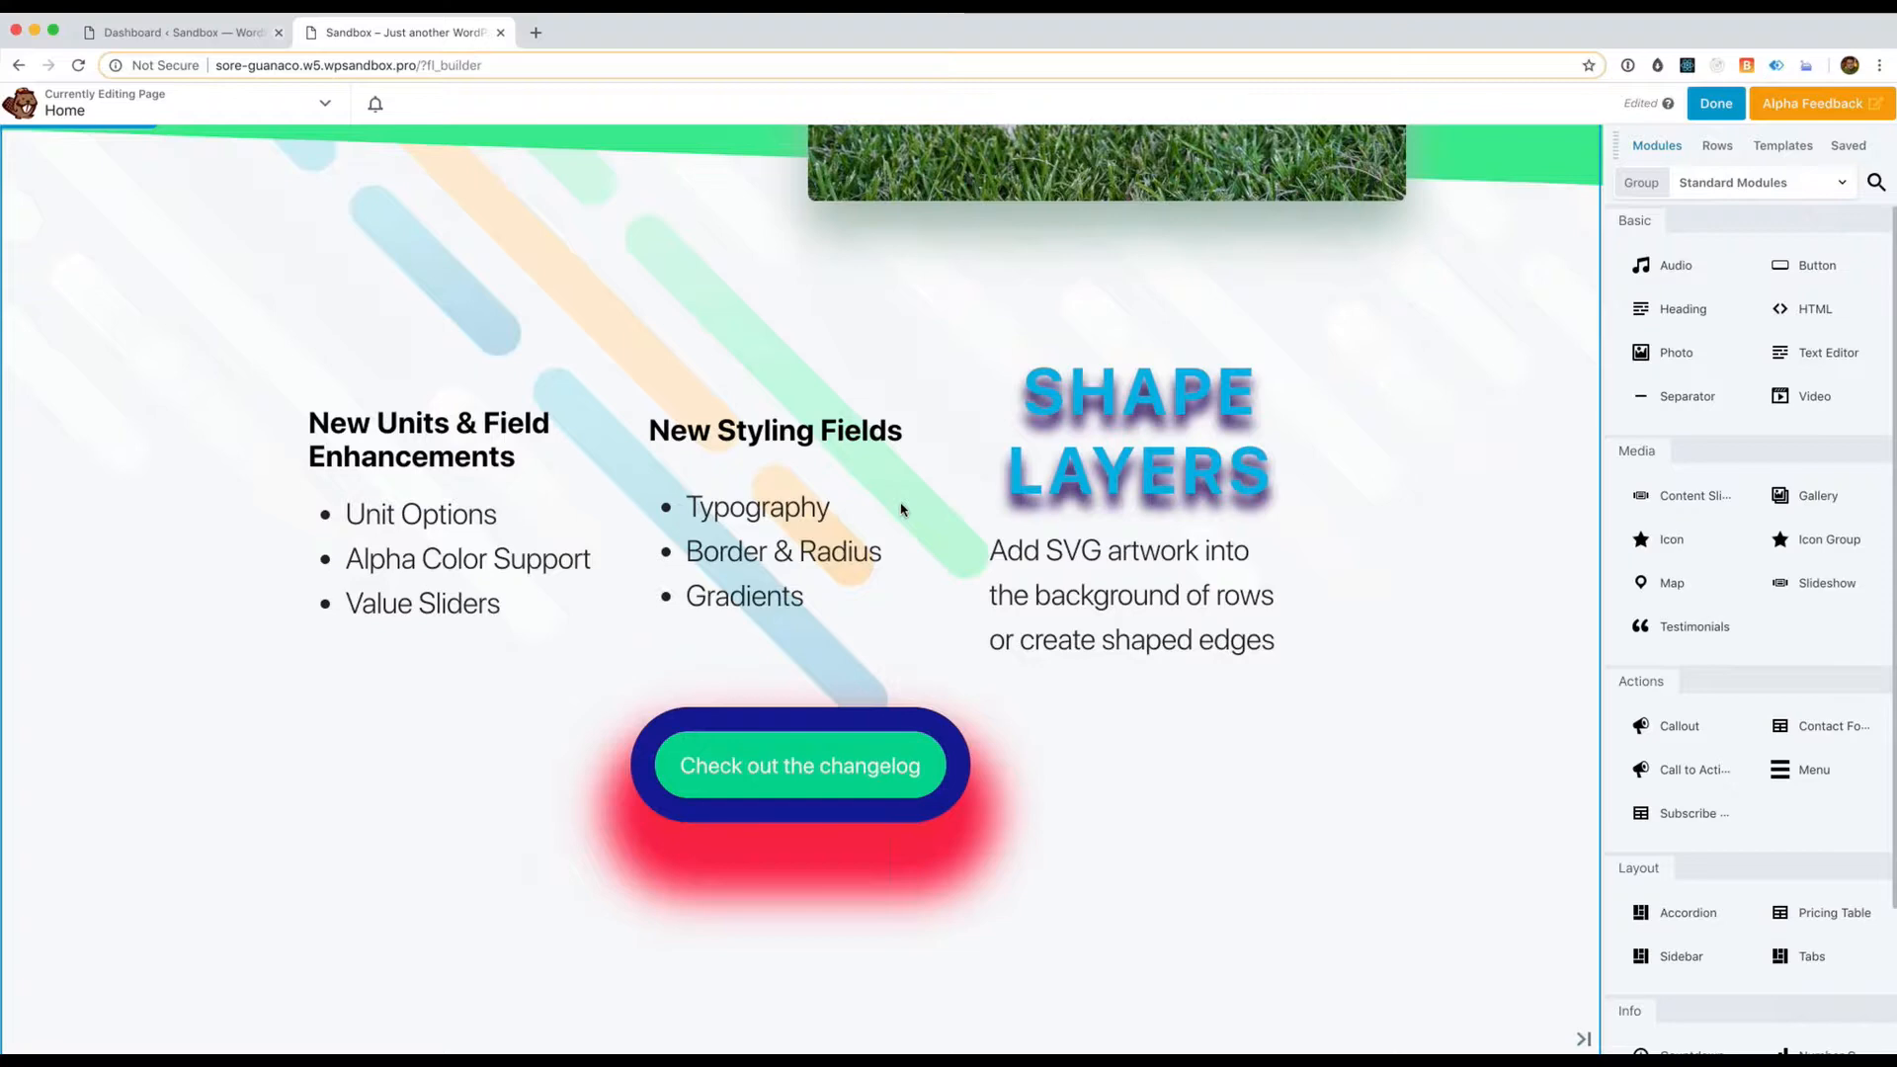
# Reopen the settings of the ALPHA row and find its top and bottom shape options
pyautogui.scroll(-5, 1369, 578)
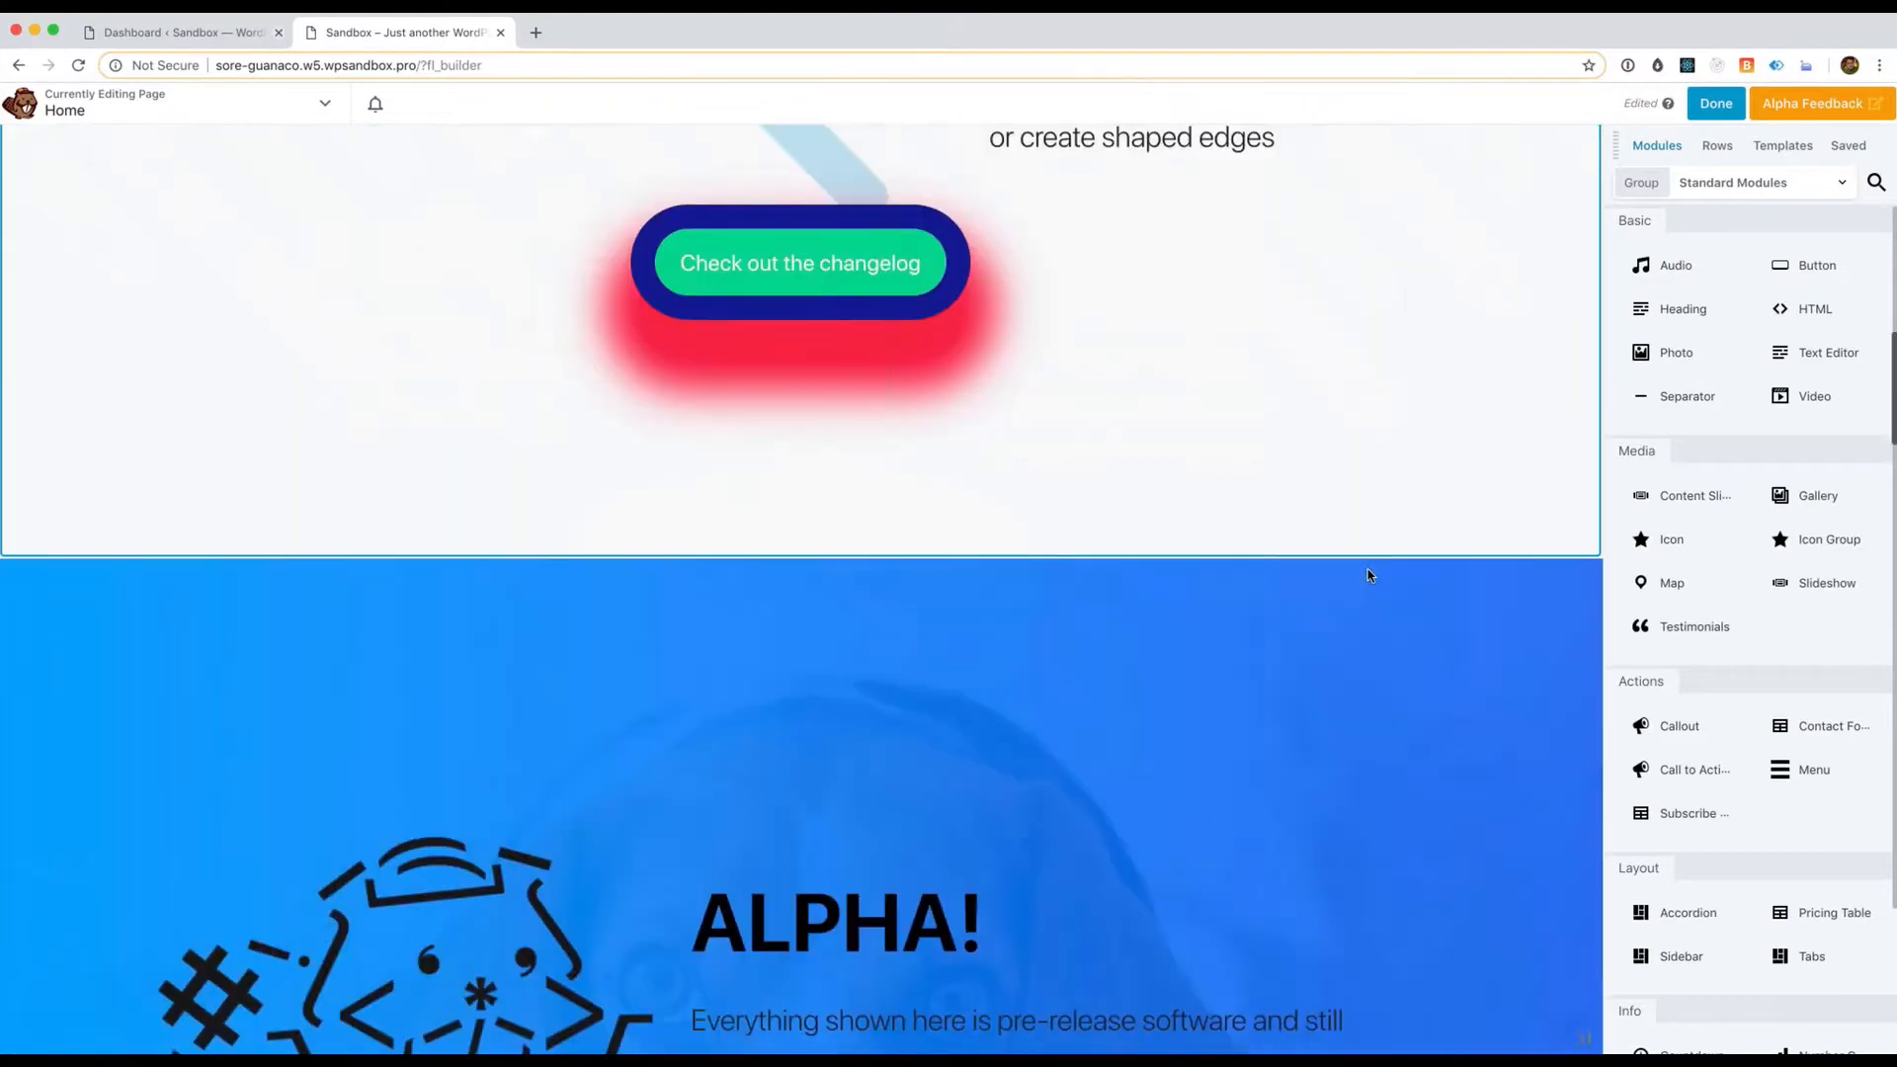
pyautogui.scroll(-4, 1368, 576)
pyautogui.scroll(2, 1369, 576)
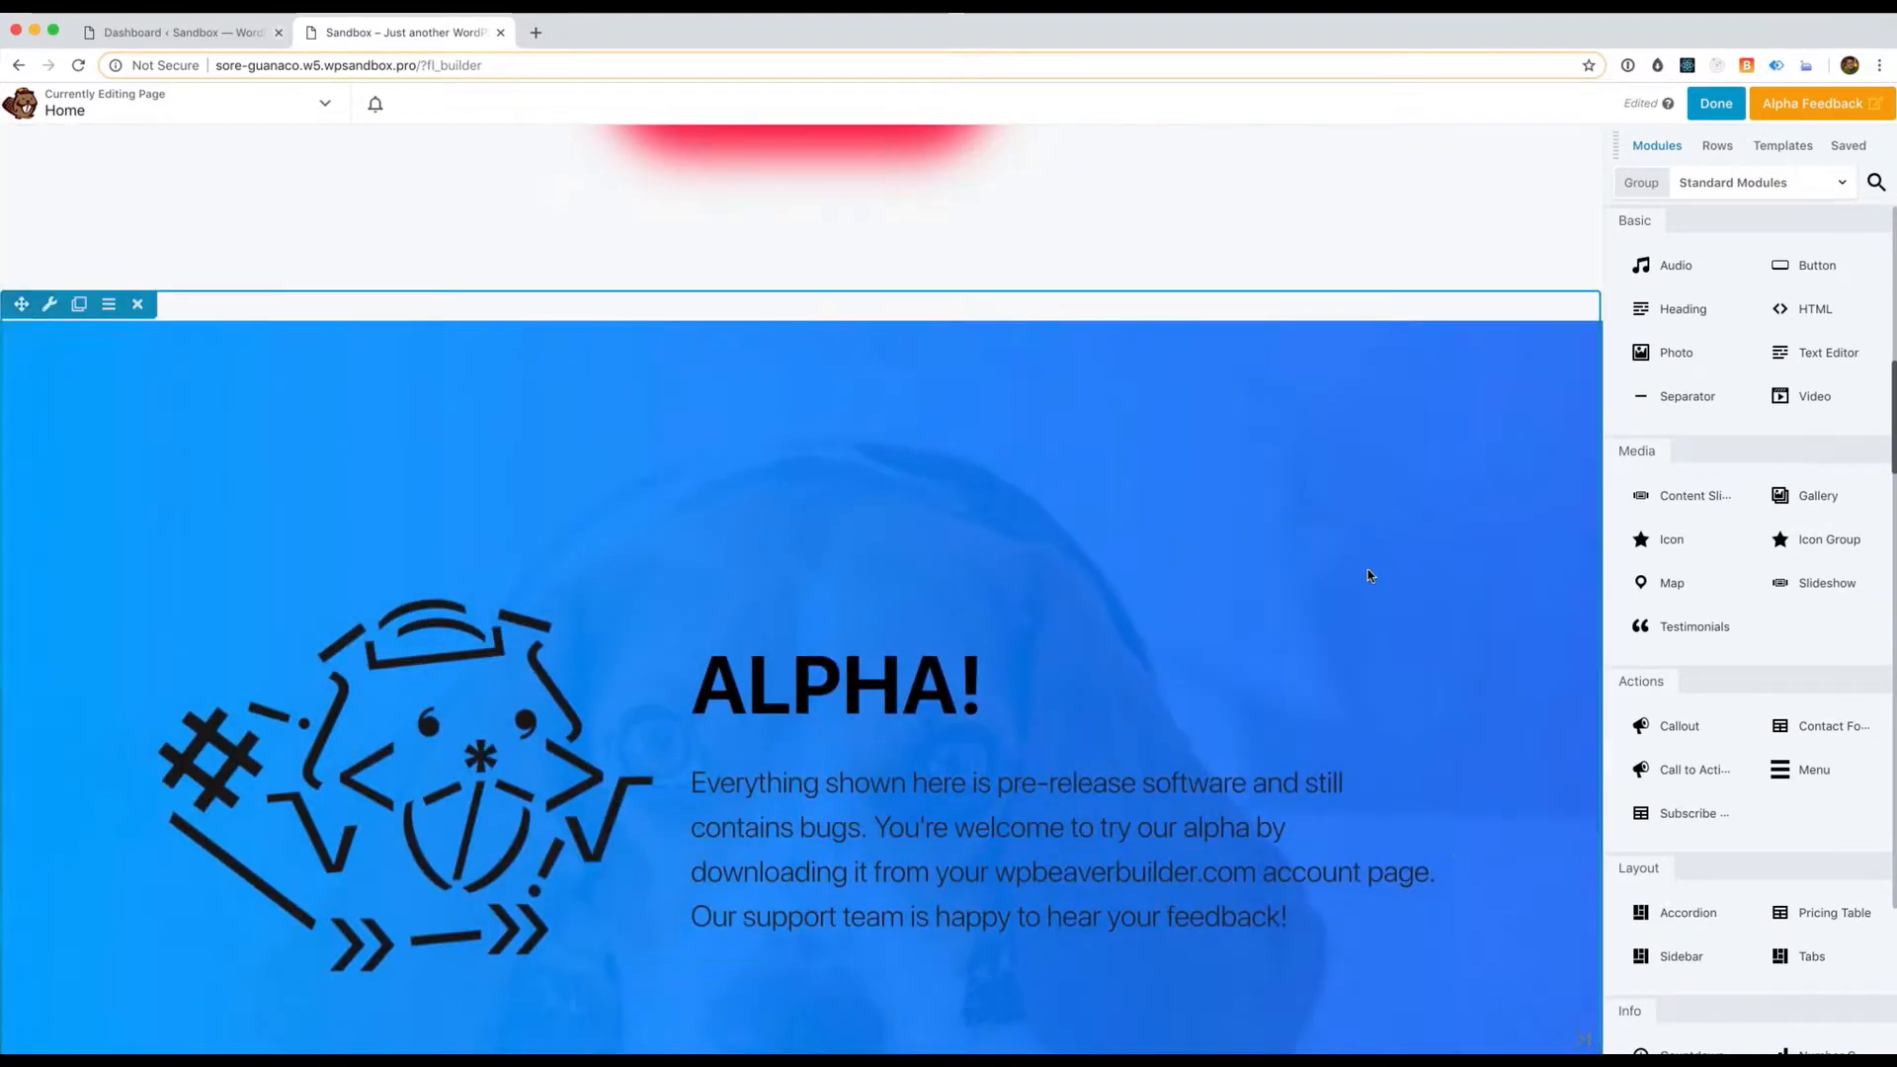
pyautogui.click(50, 304)
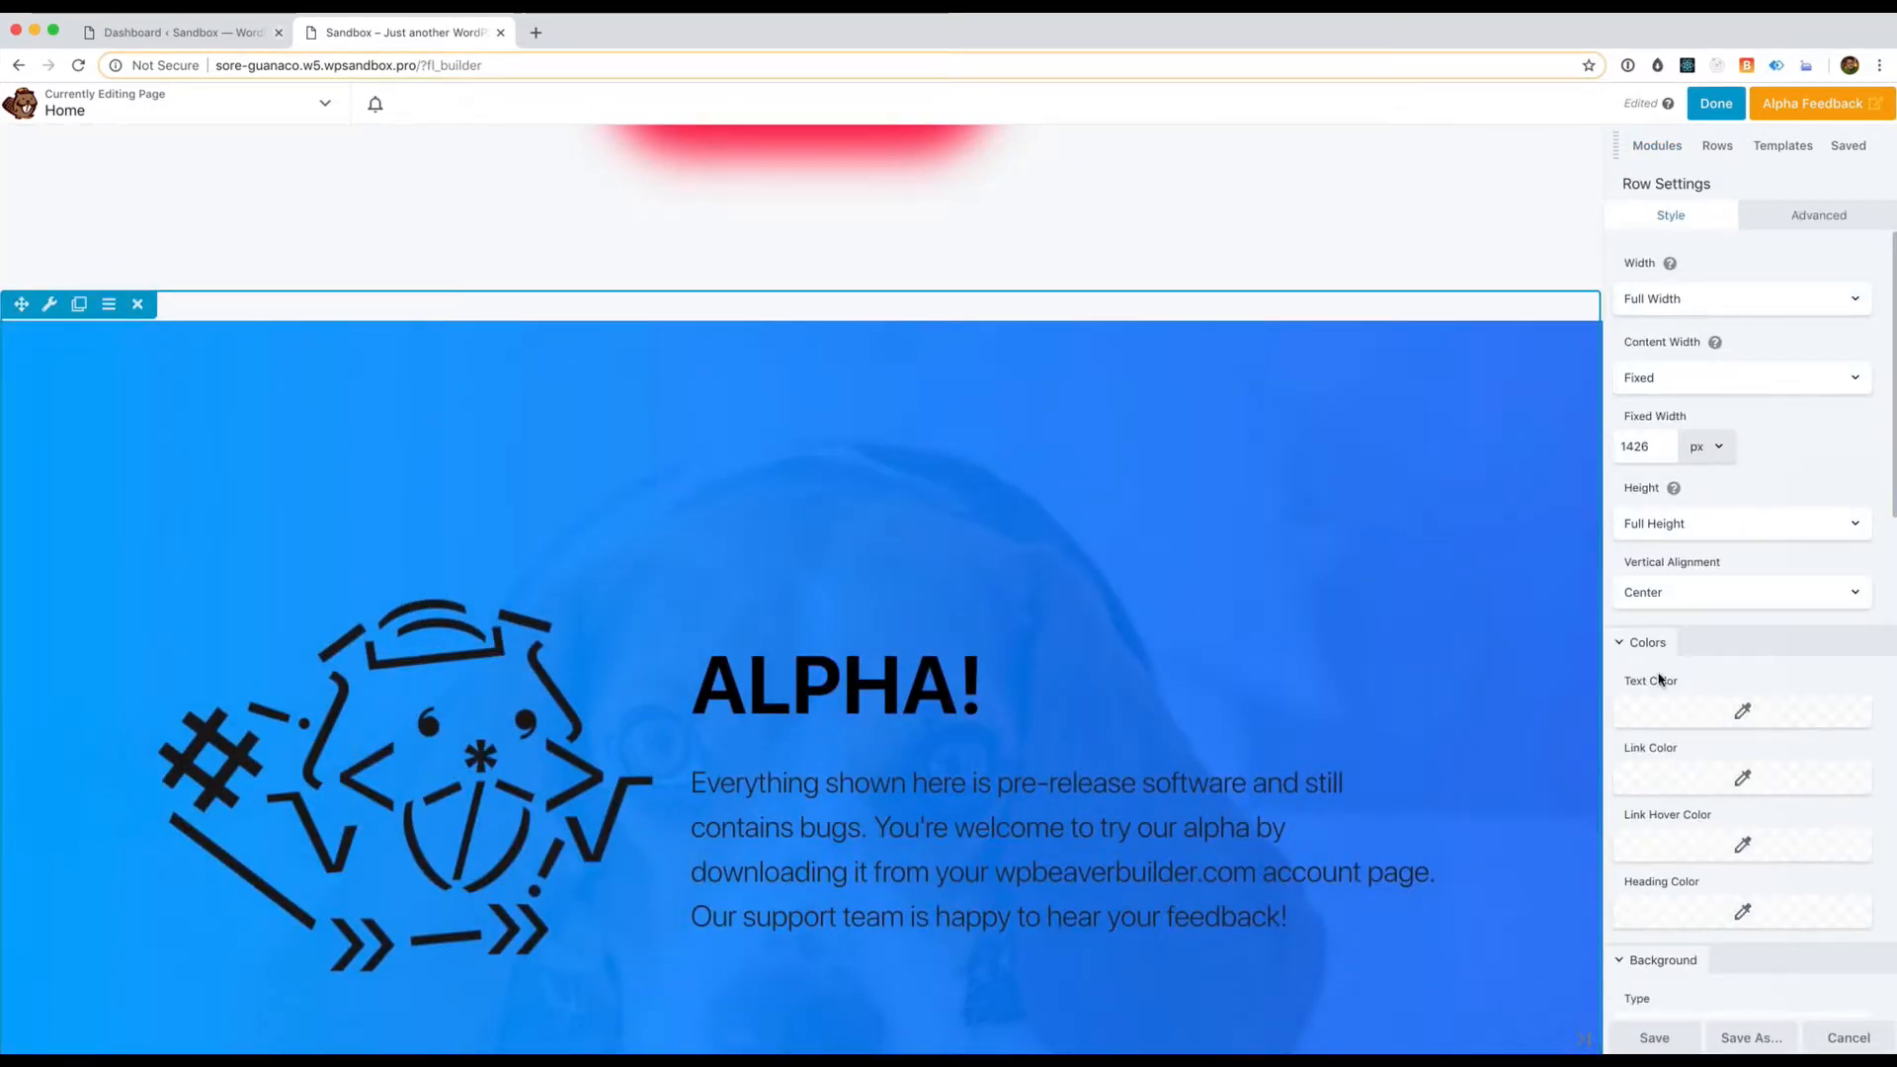
pyautogui.scroll(-10, 1731, 678)
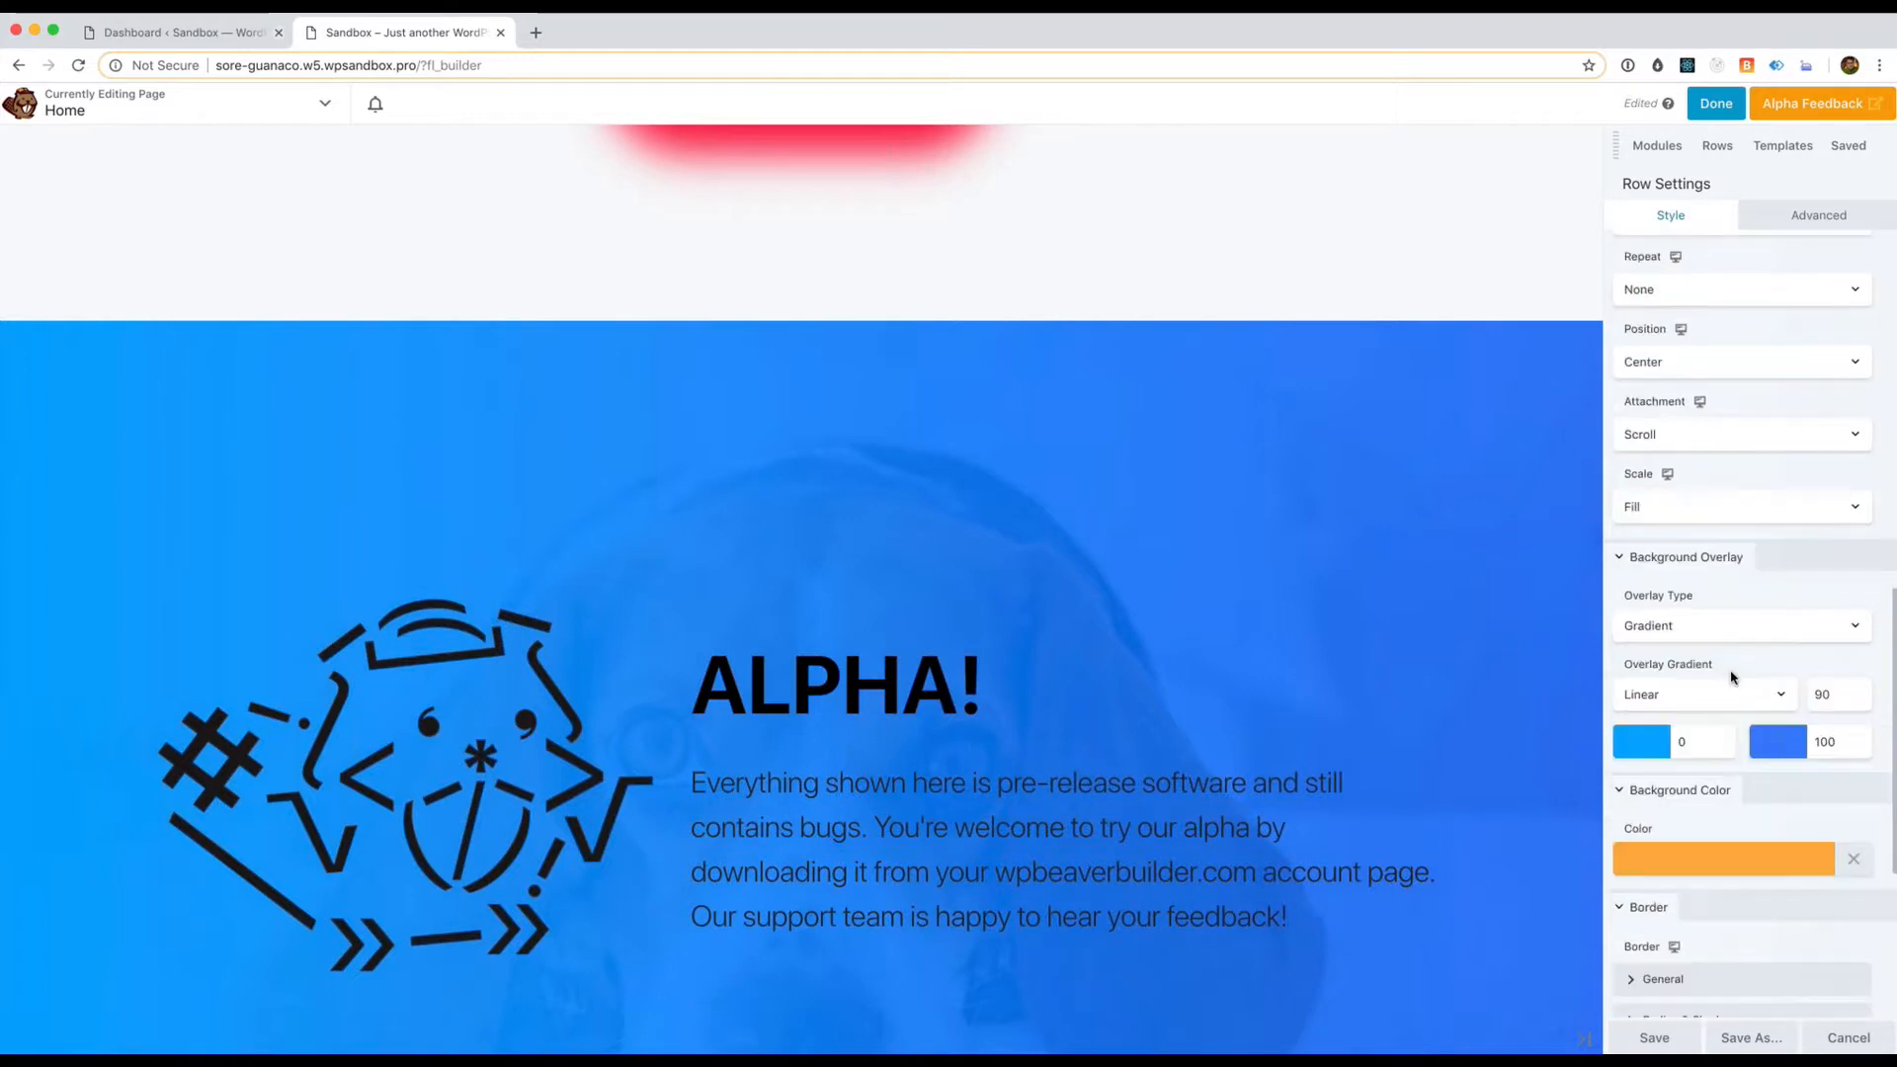
pyautogui.scroll(-5, 1731, 677)
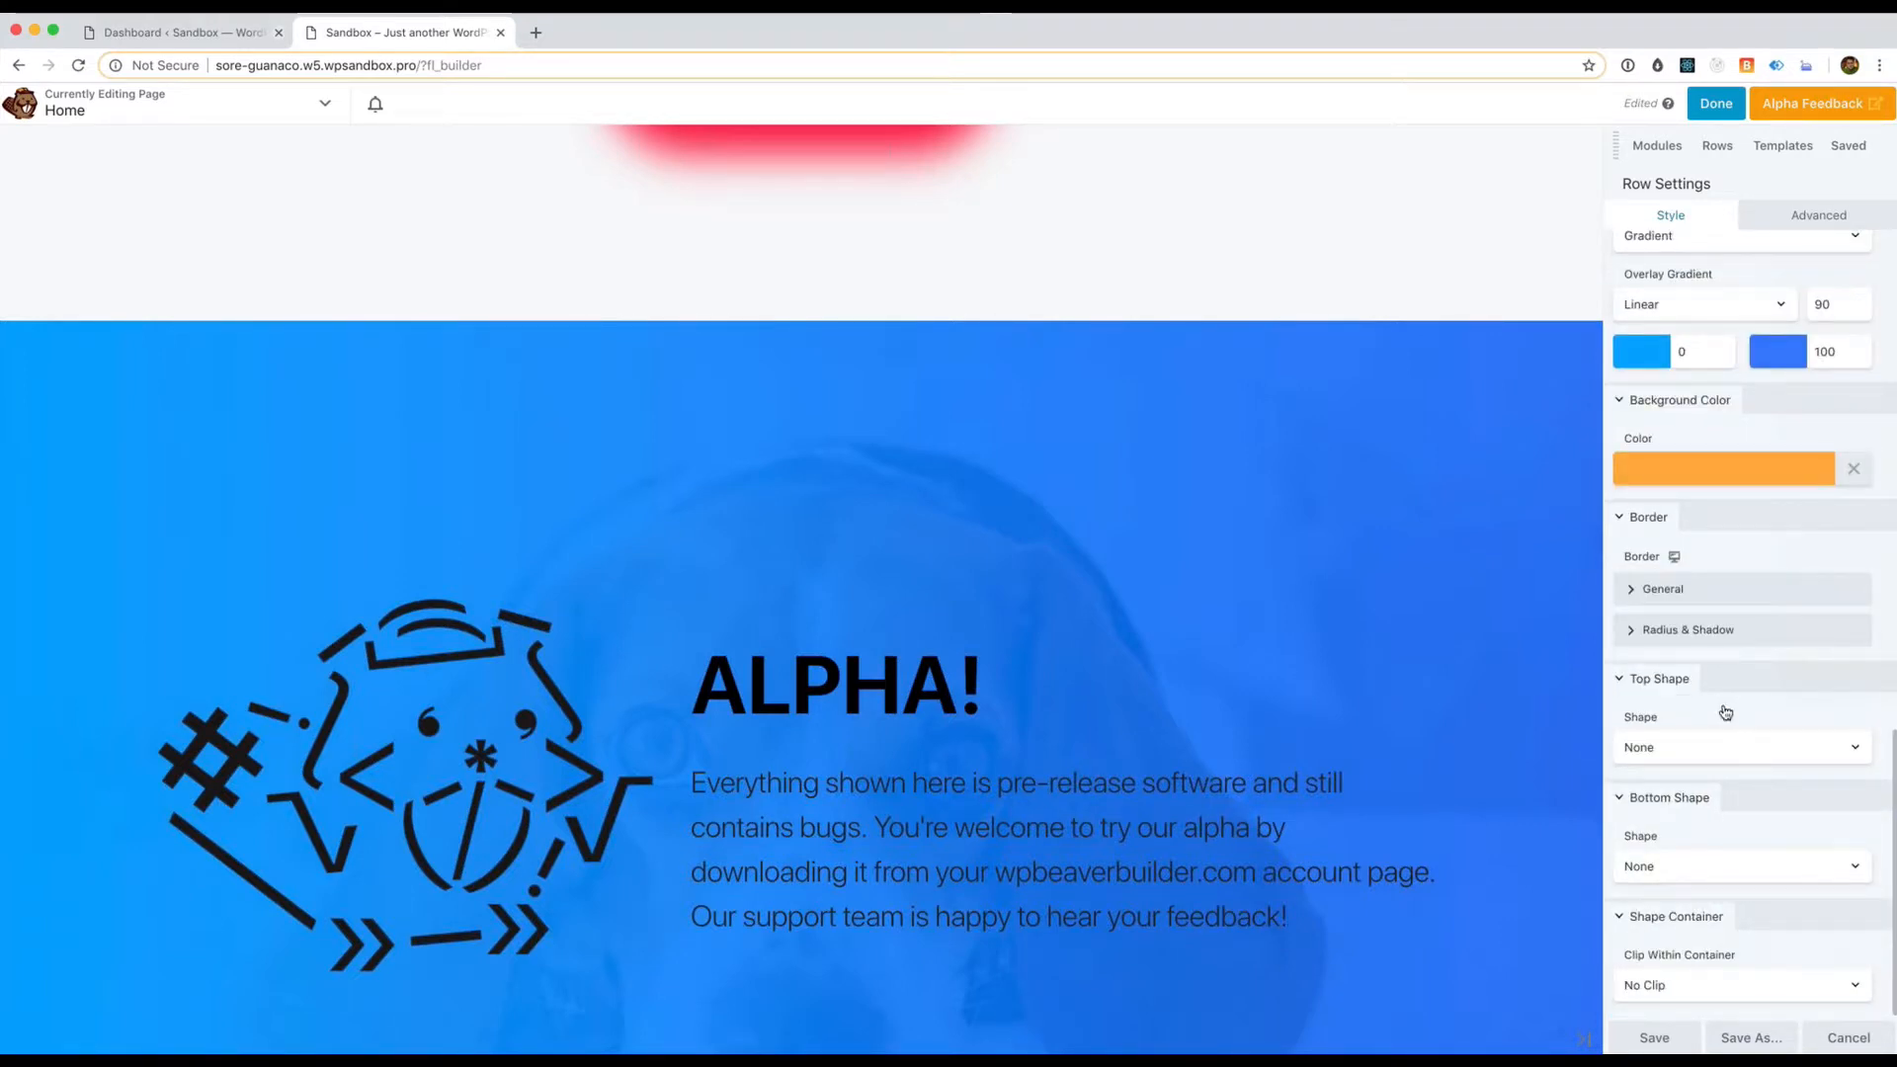
# Collapse the Bottom Shape section and set the row's top shape to Waves
pyautogui.click(1663, 682)
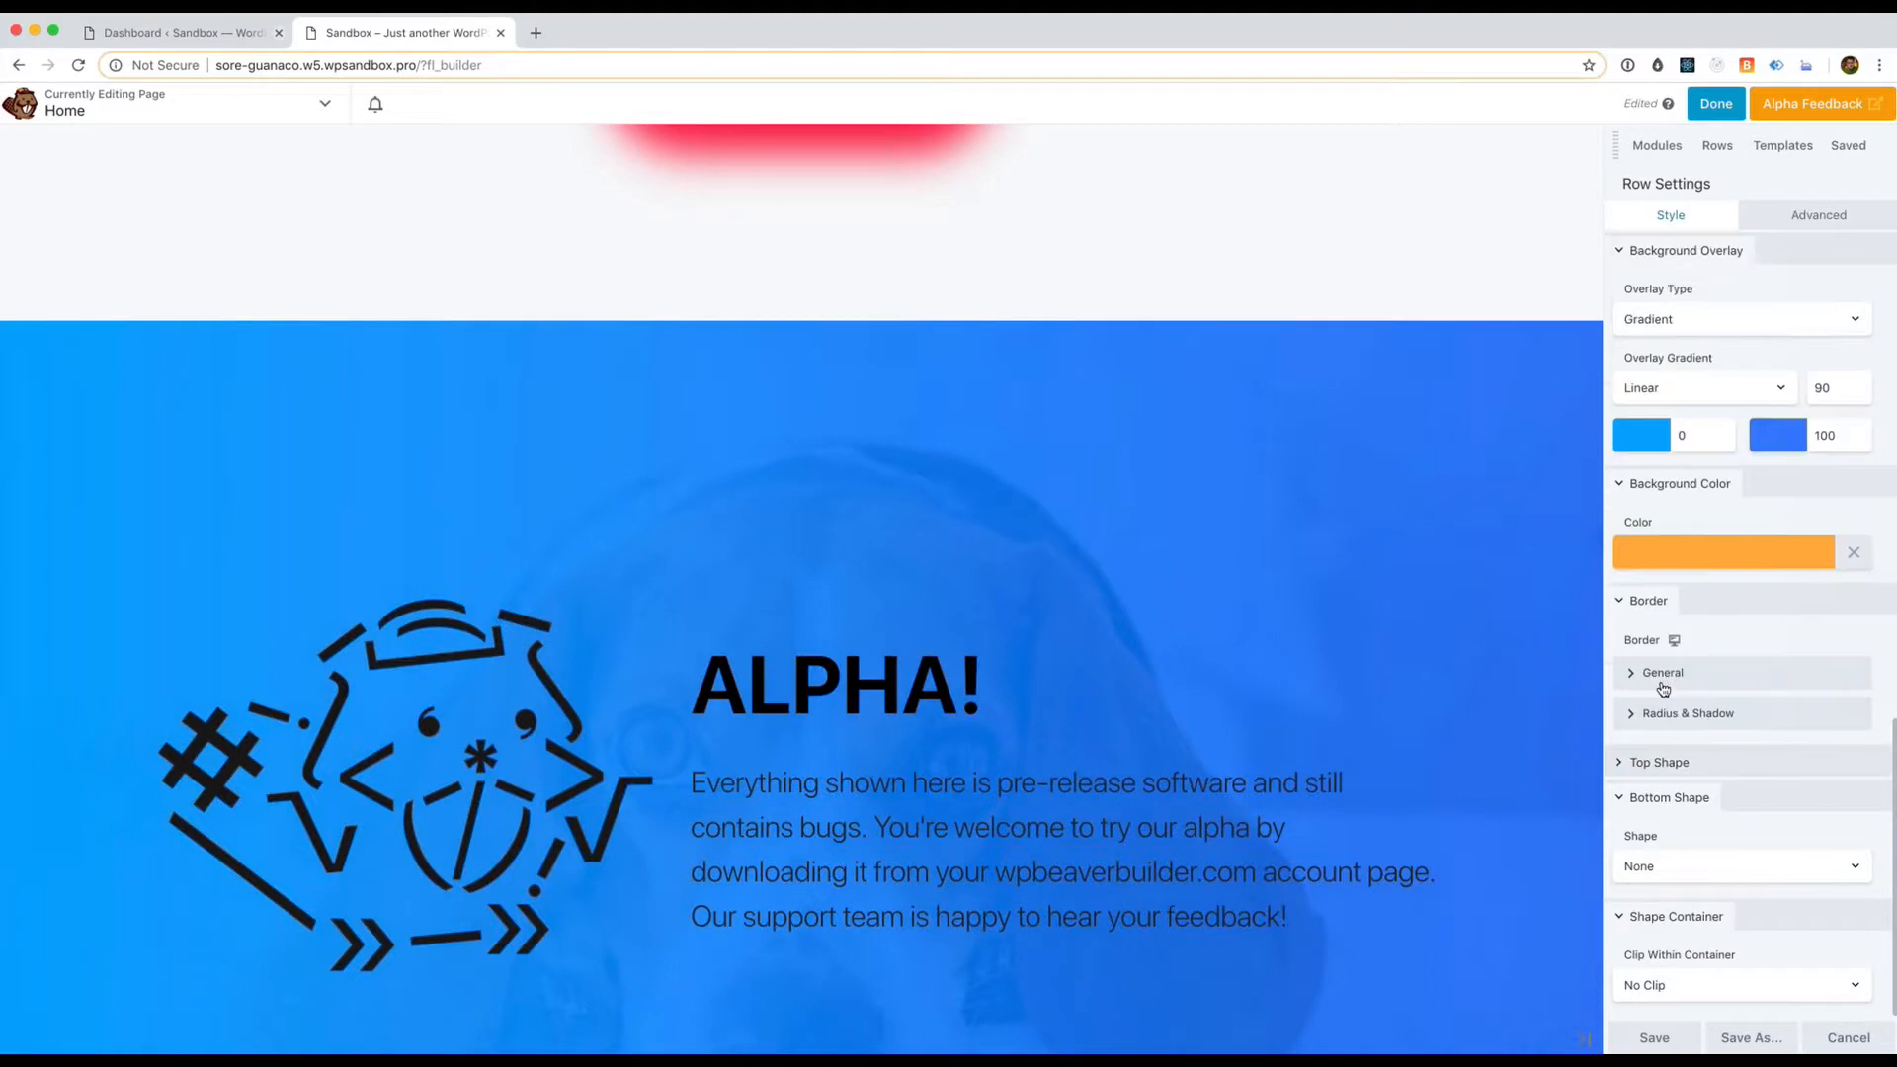
pyautogui.click(1668, 797)
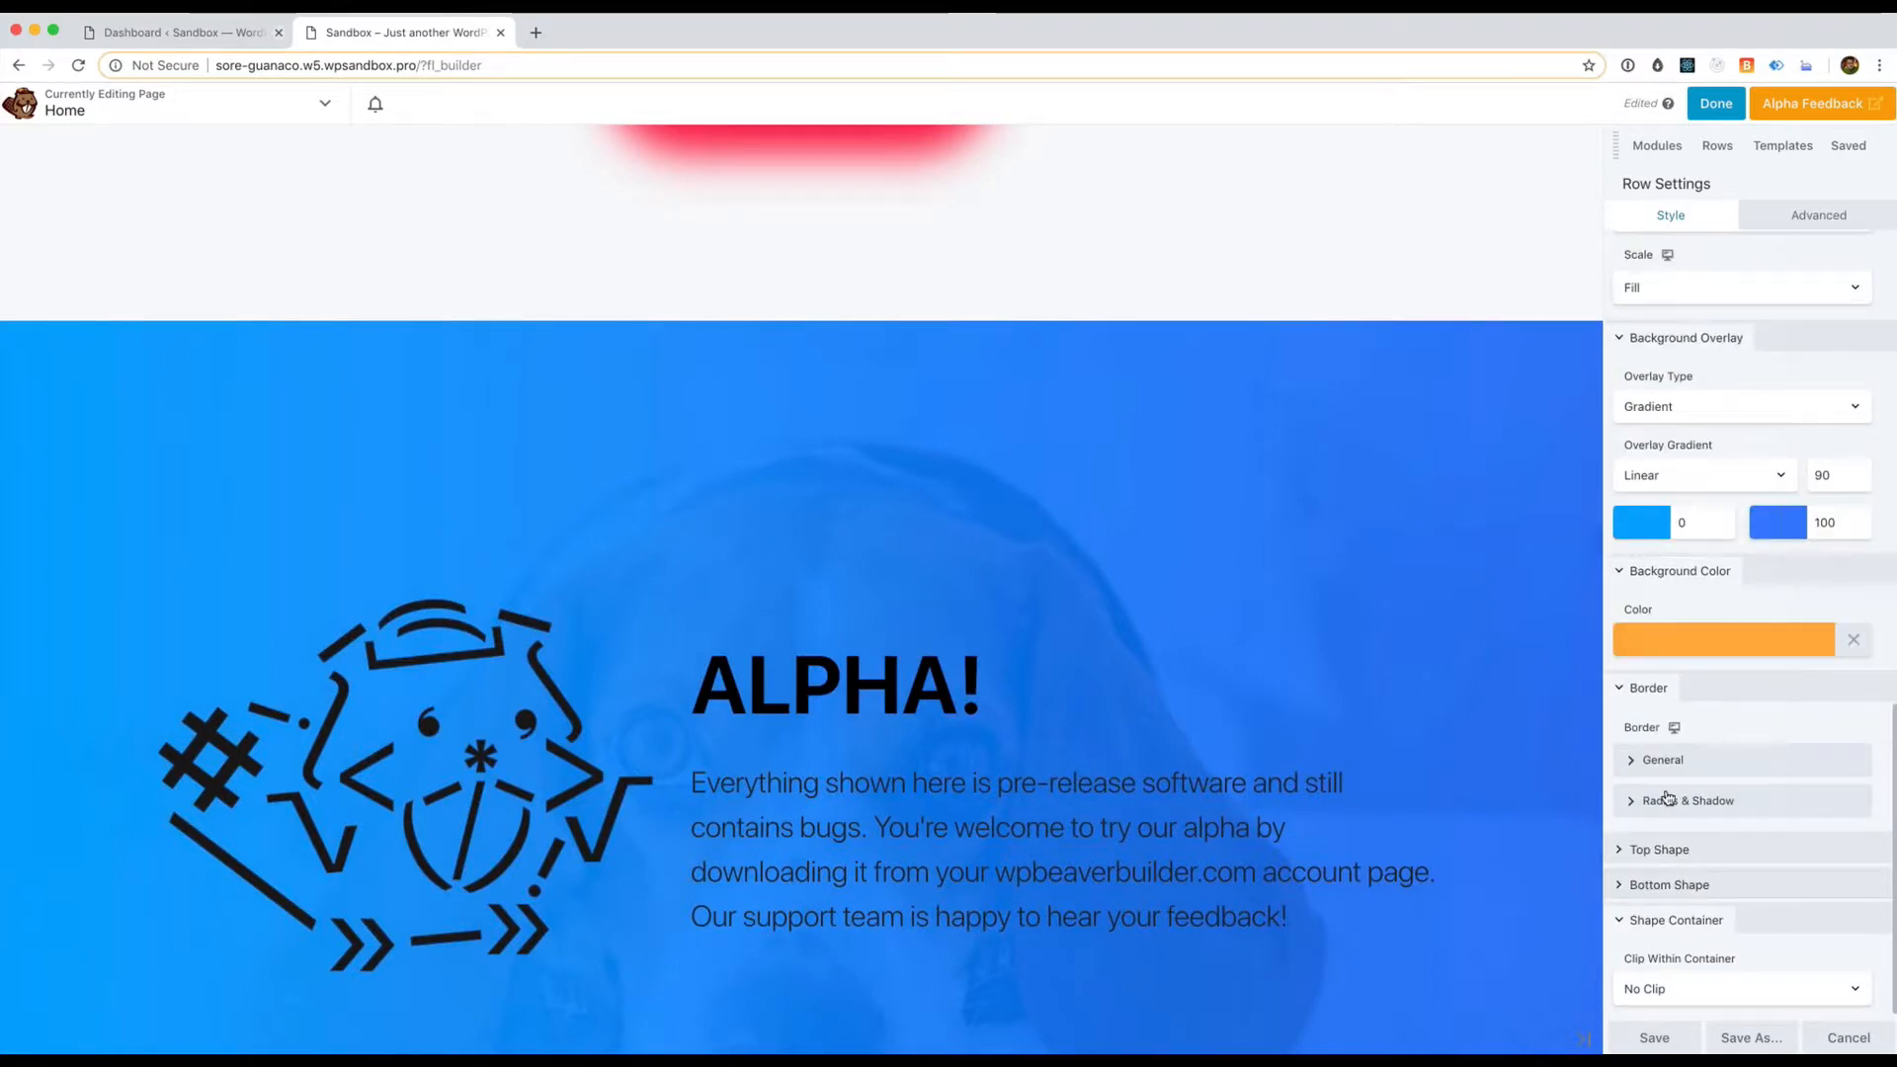
pyautogui.click(1690, 850)
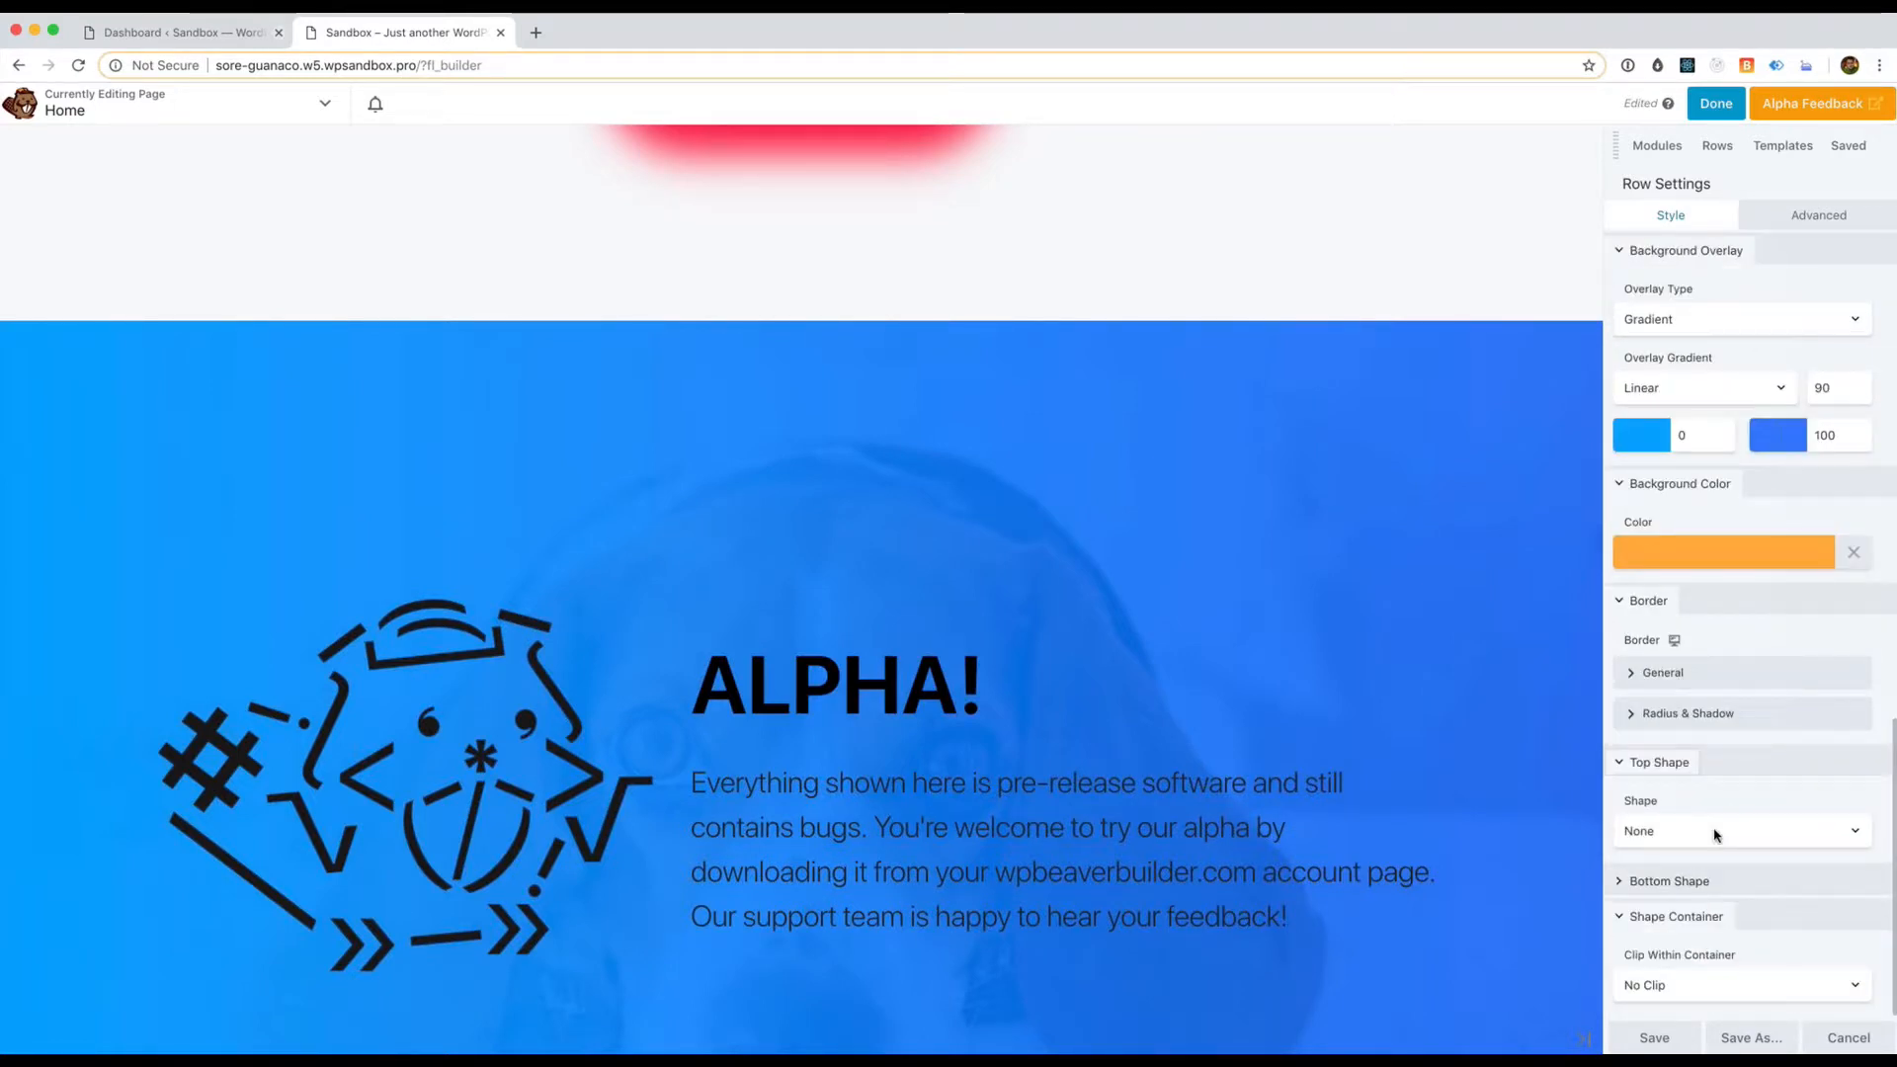
pyautogui.click(1715, 833)
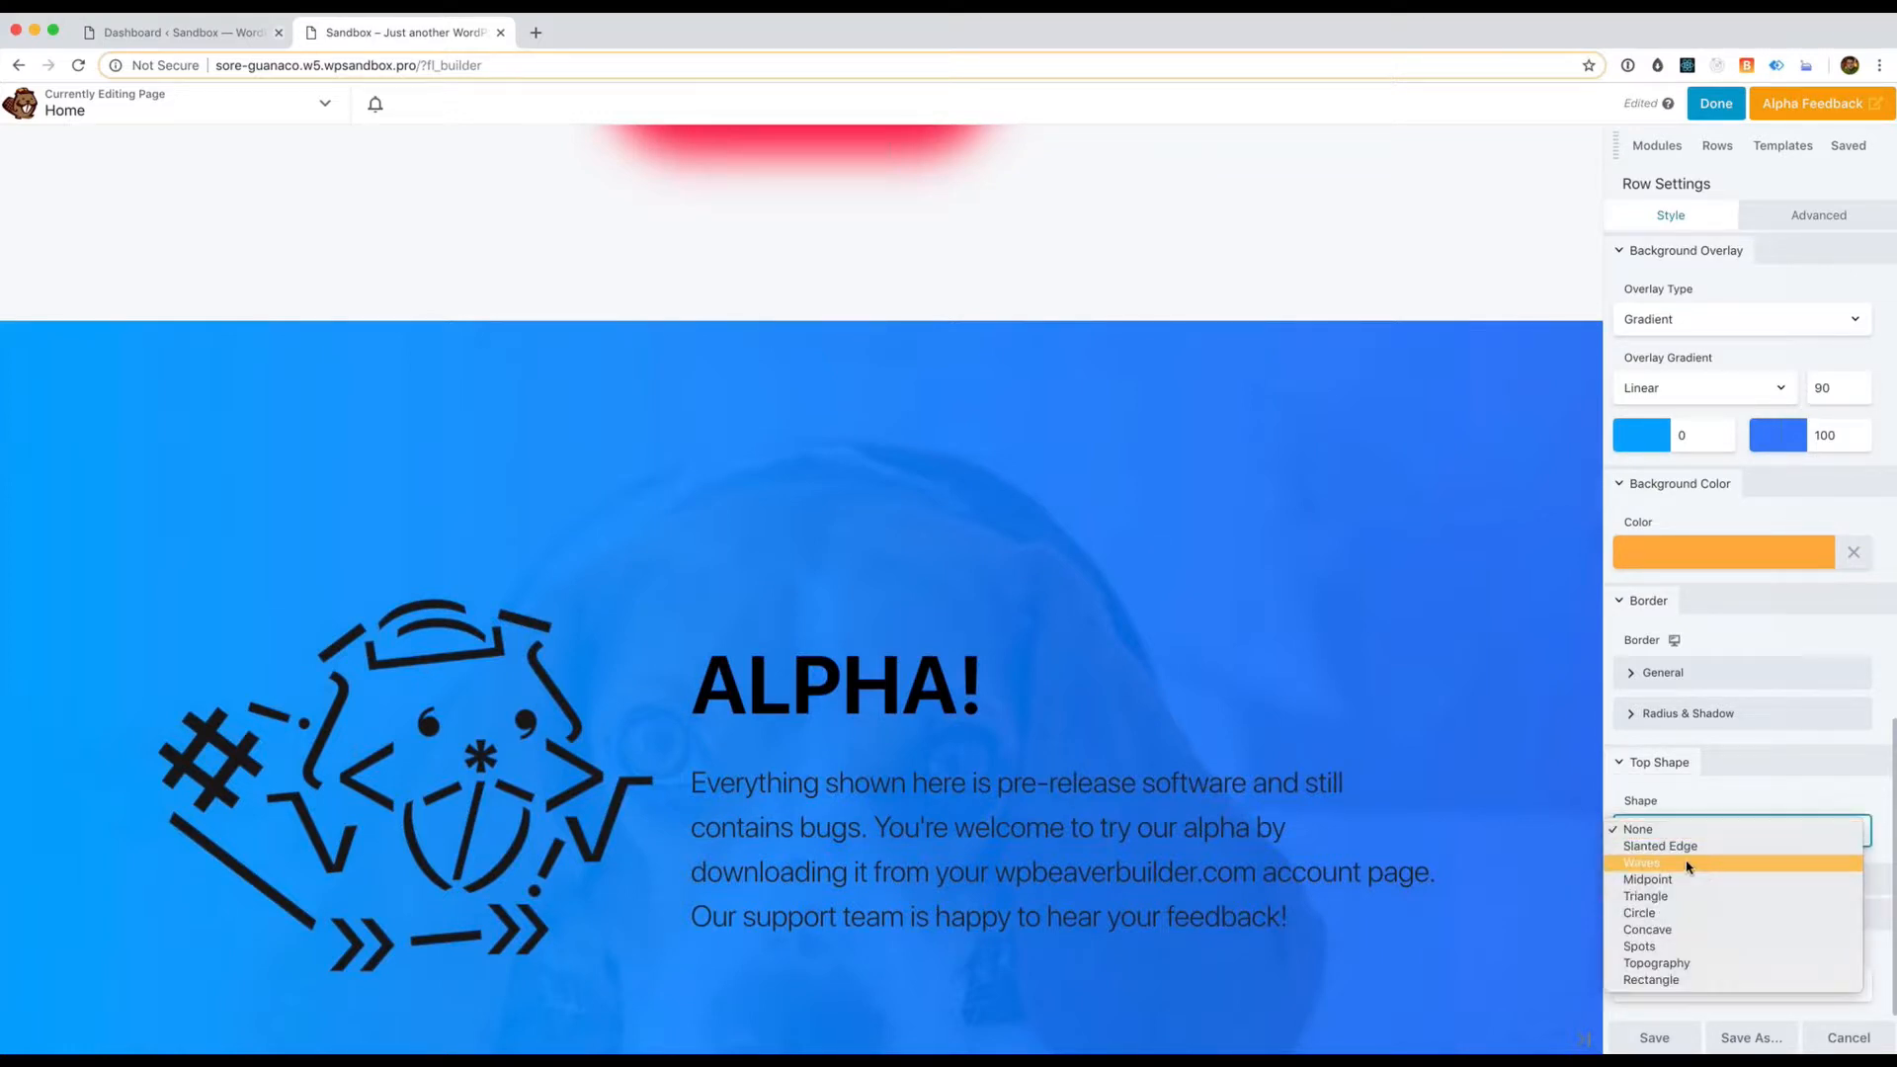
pyautogui.click(1685, 865)
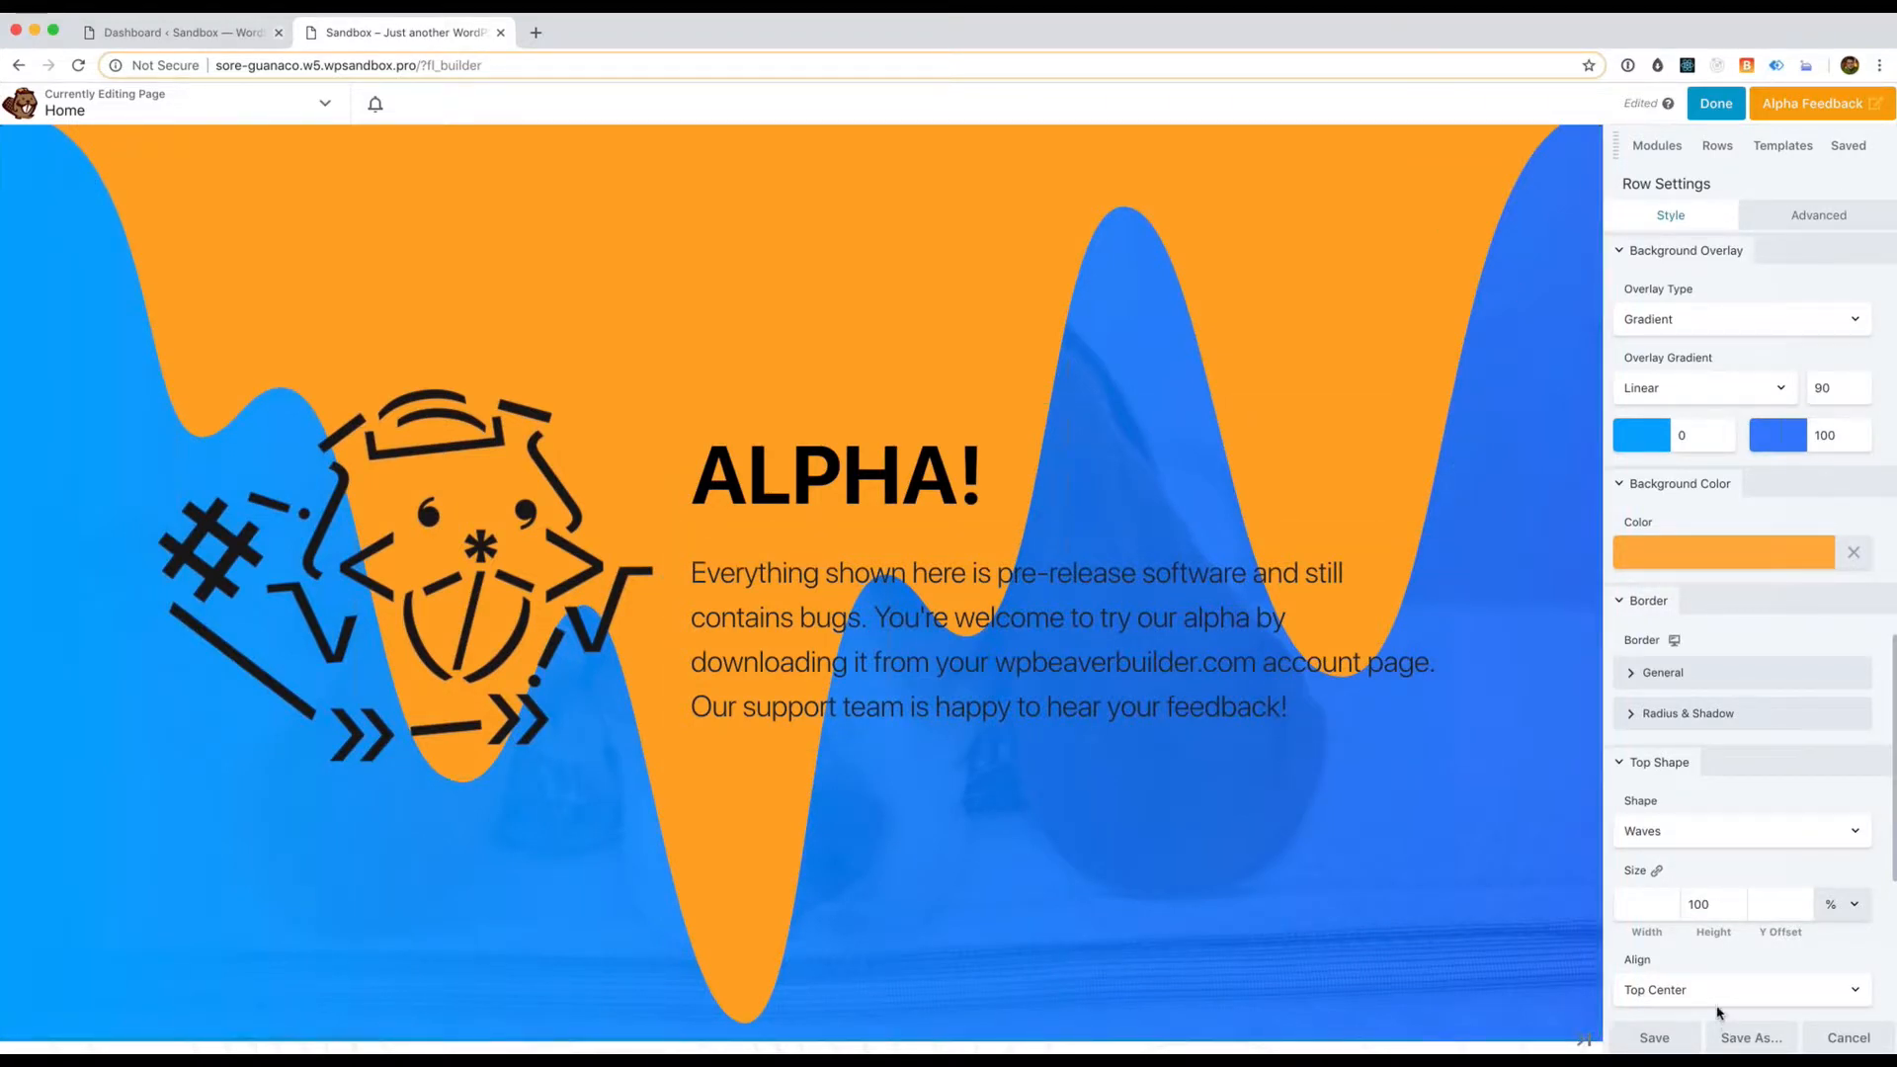
# Clear the height value of the row's Waves top shape
pyautogui.click(1701, 904)
pyautogui.doubleClick(1702, 904)
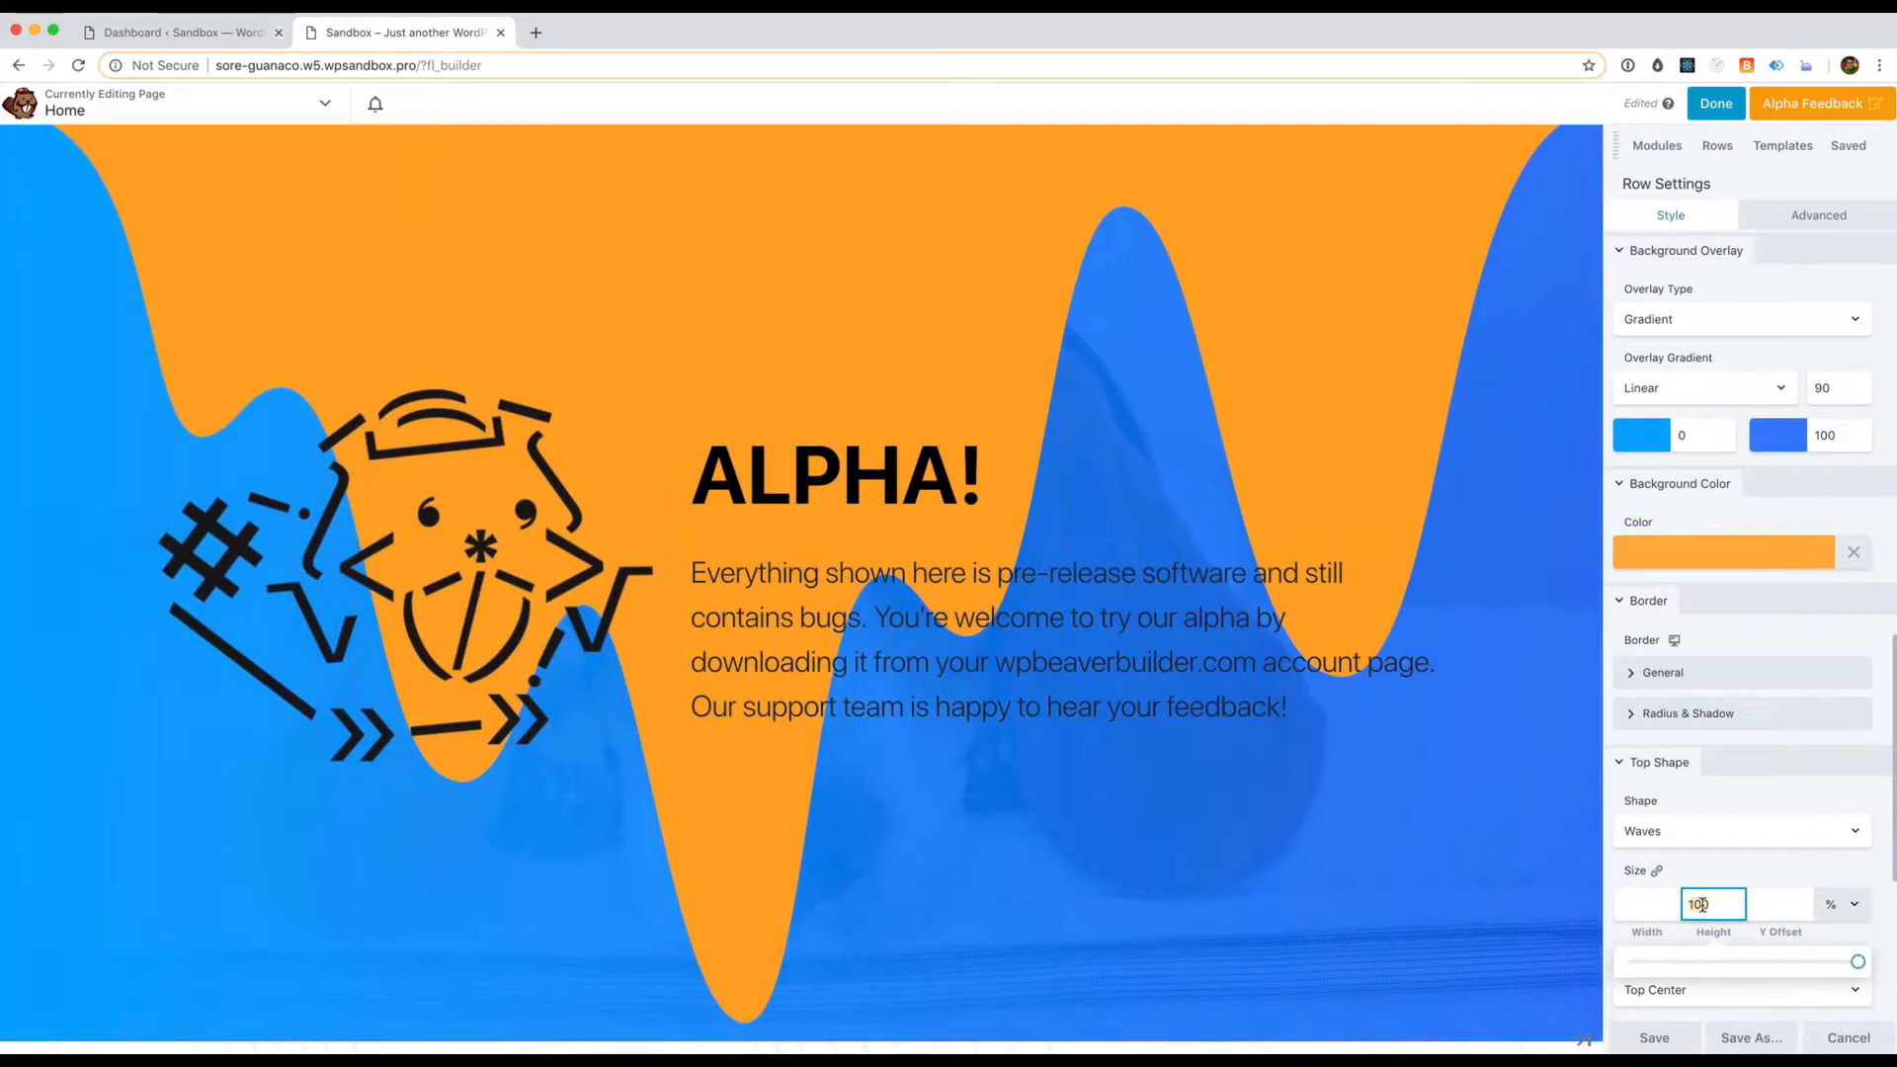
pyautogui.press('BackSpace')
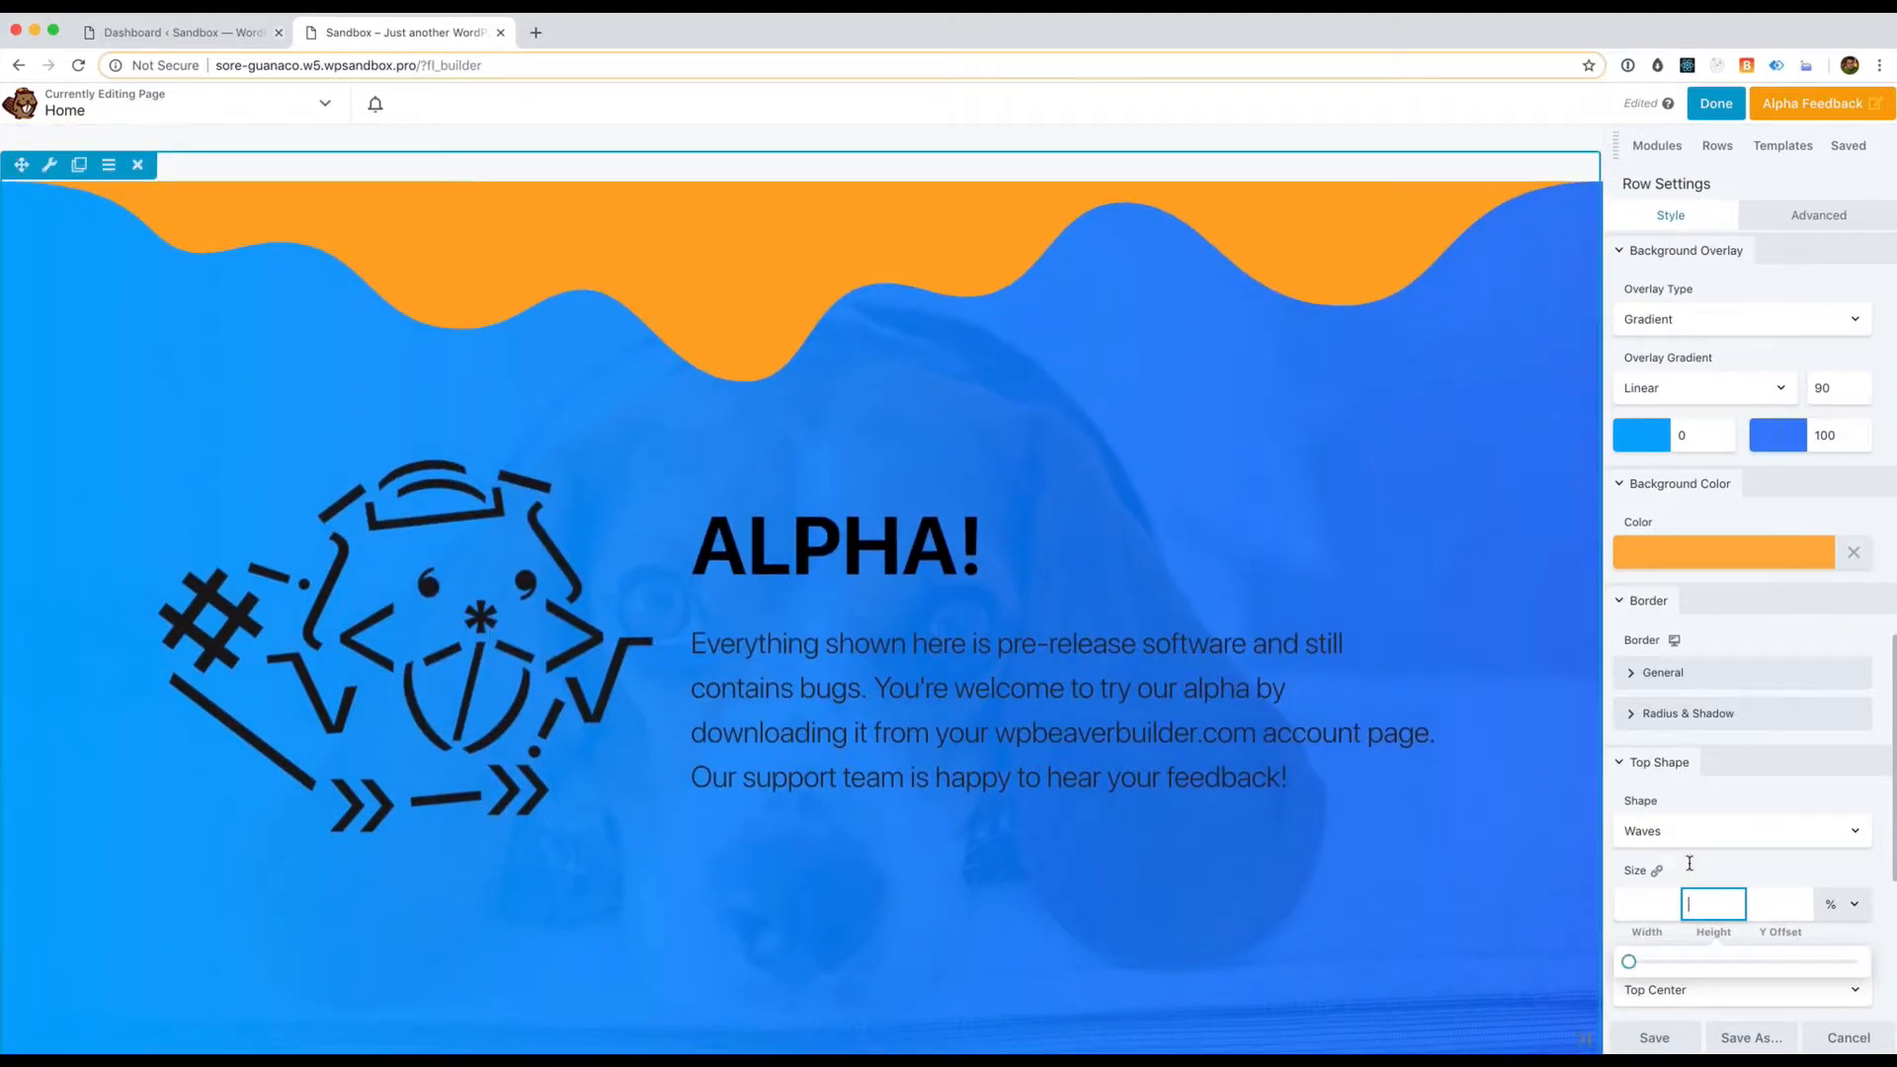
pyautogui.click(1699, 868)
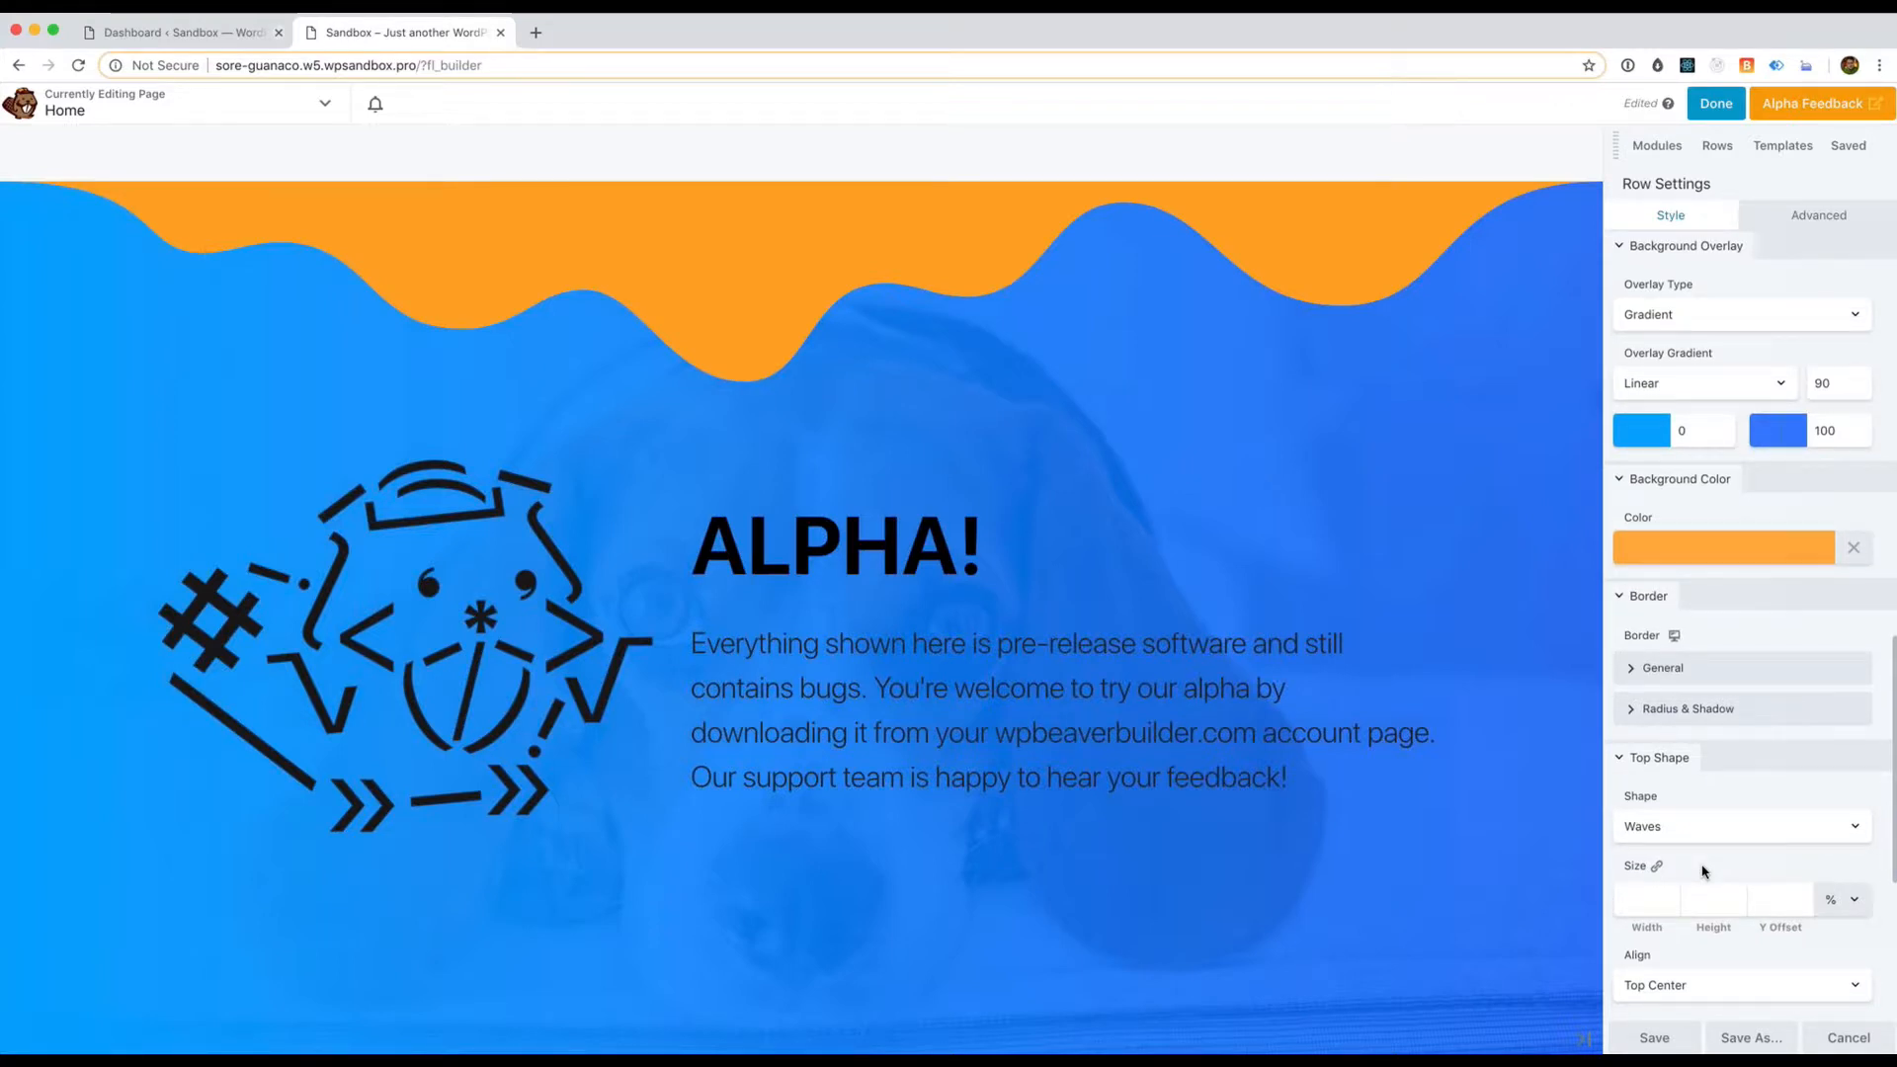
# Set the top shape's width to 71% and its height to 33%
pyautogui.click(1665, 901)
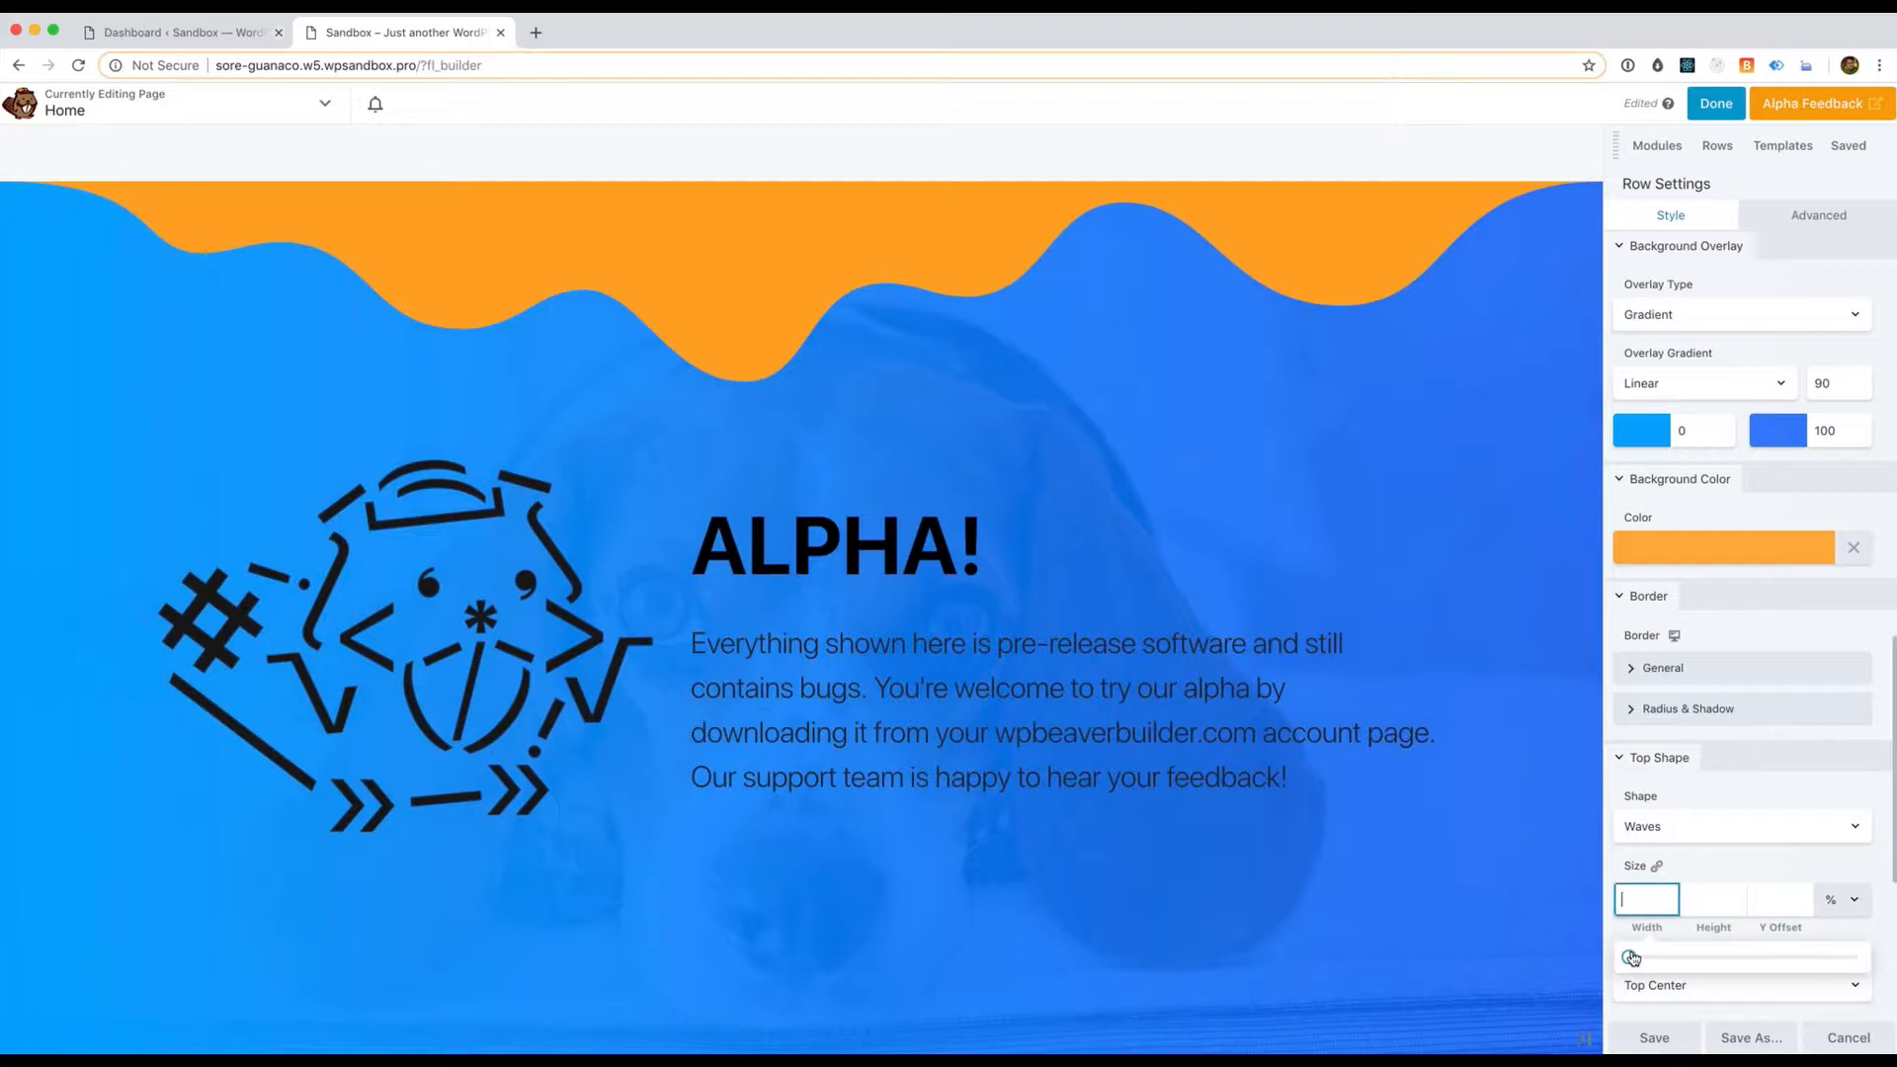
pyautogui.moveTo(1631, 958); pyautogui.dragTo(1808, 957)
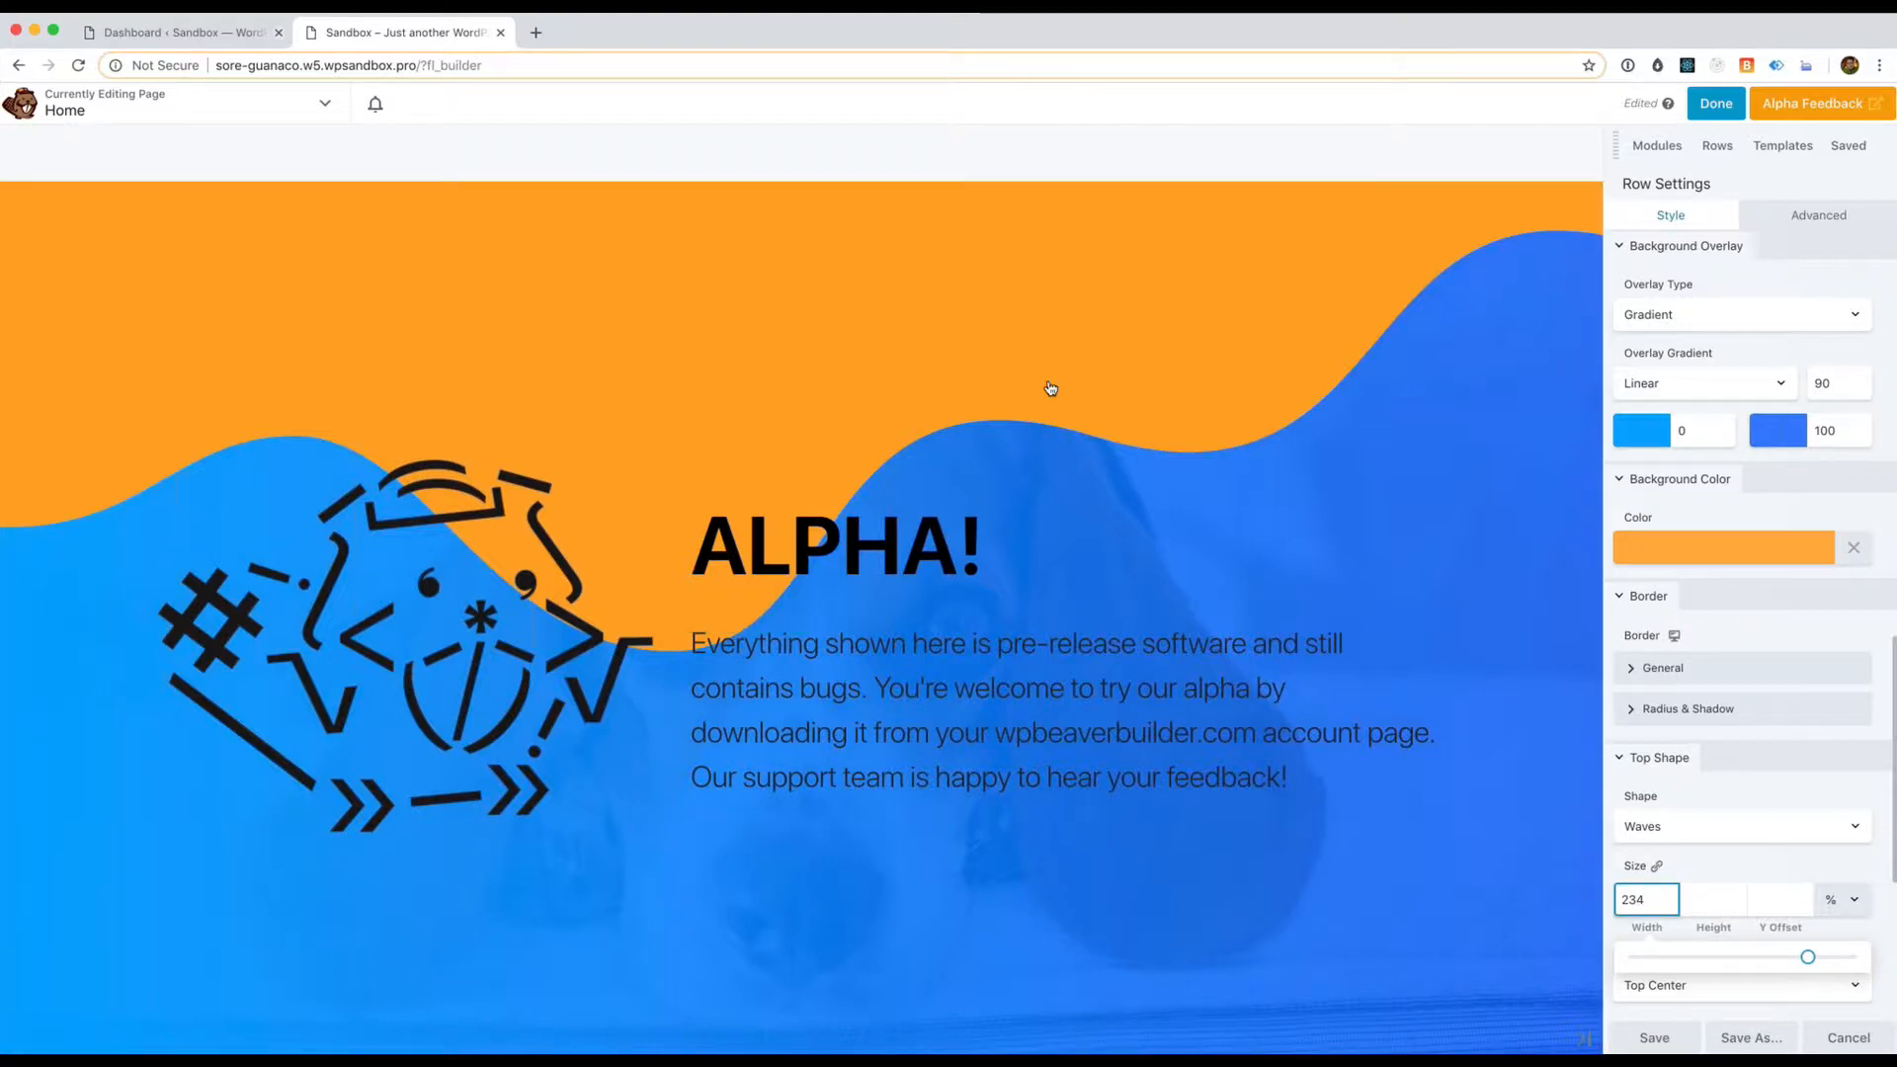
pyautogui.moveTo(1808, 959); pyautogui.dragTo(1685, 953)
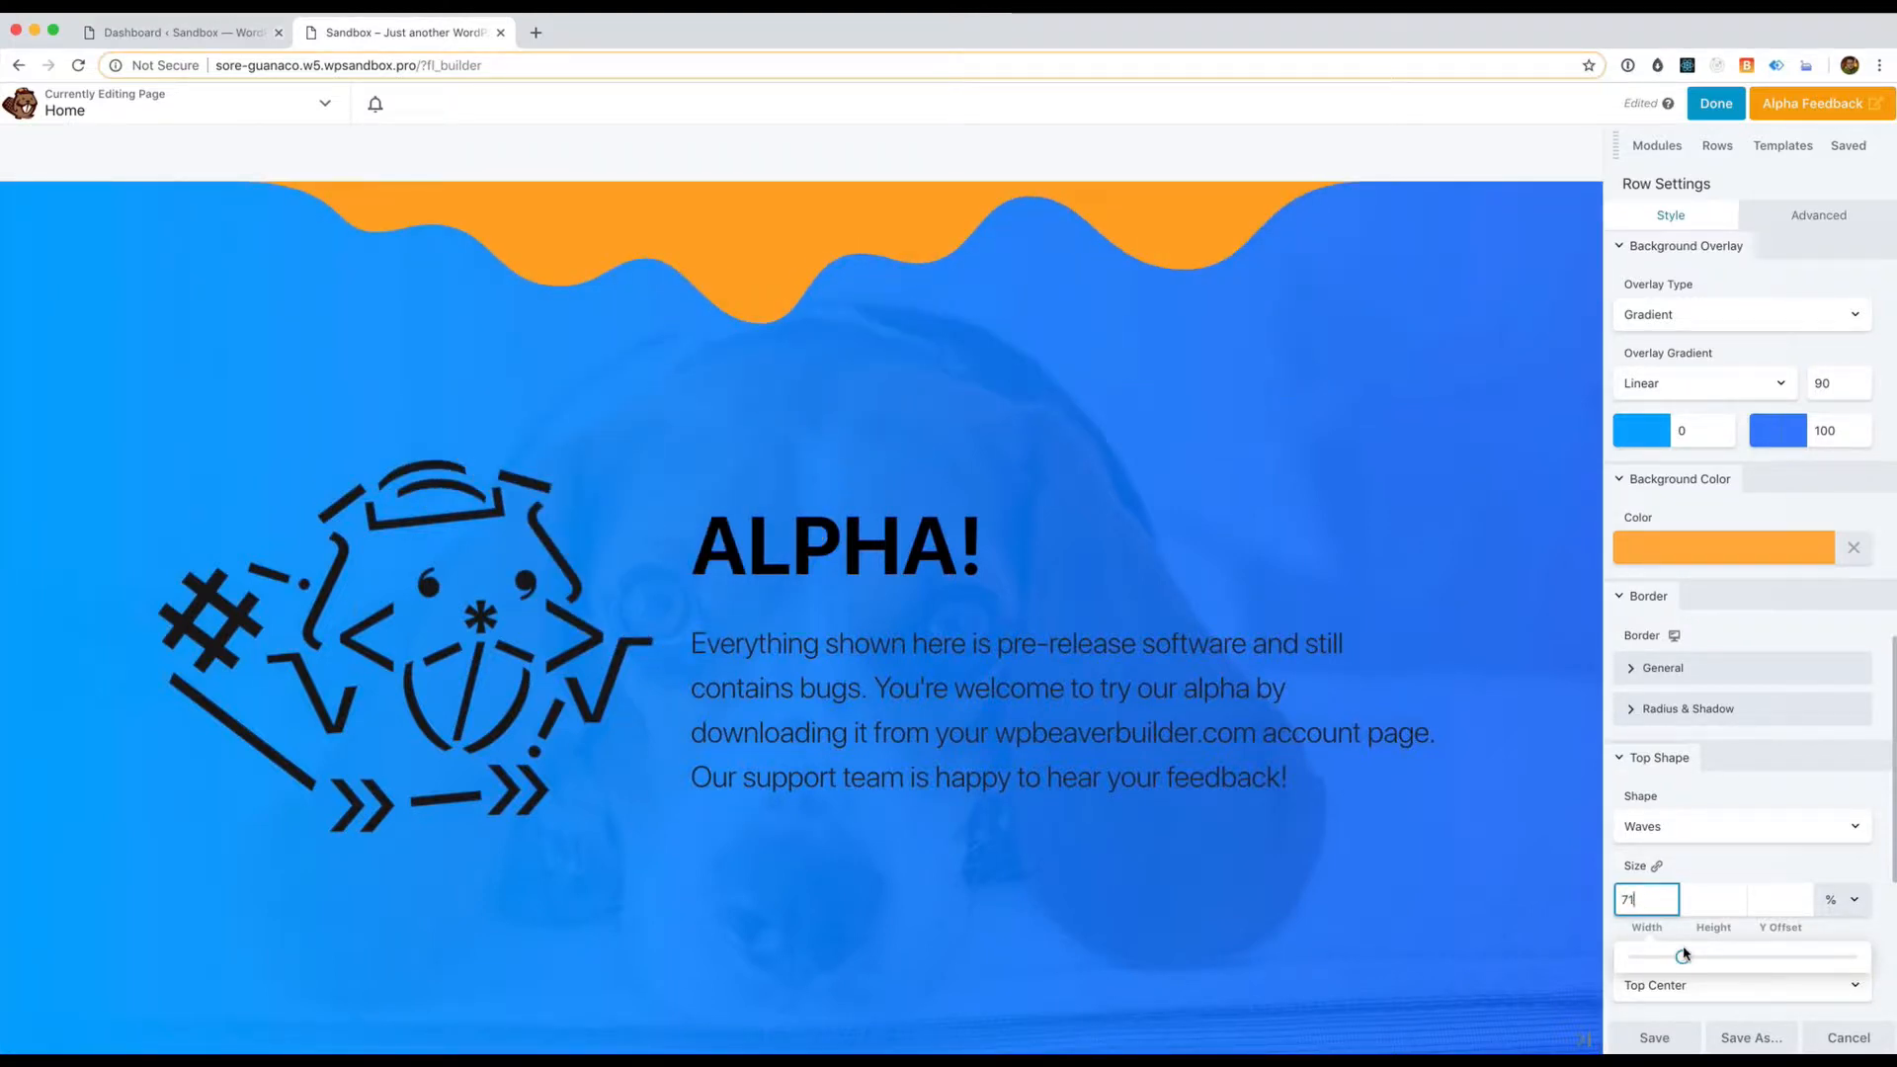
pyautogui.click(1714, 899)
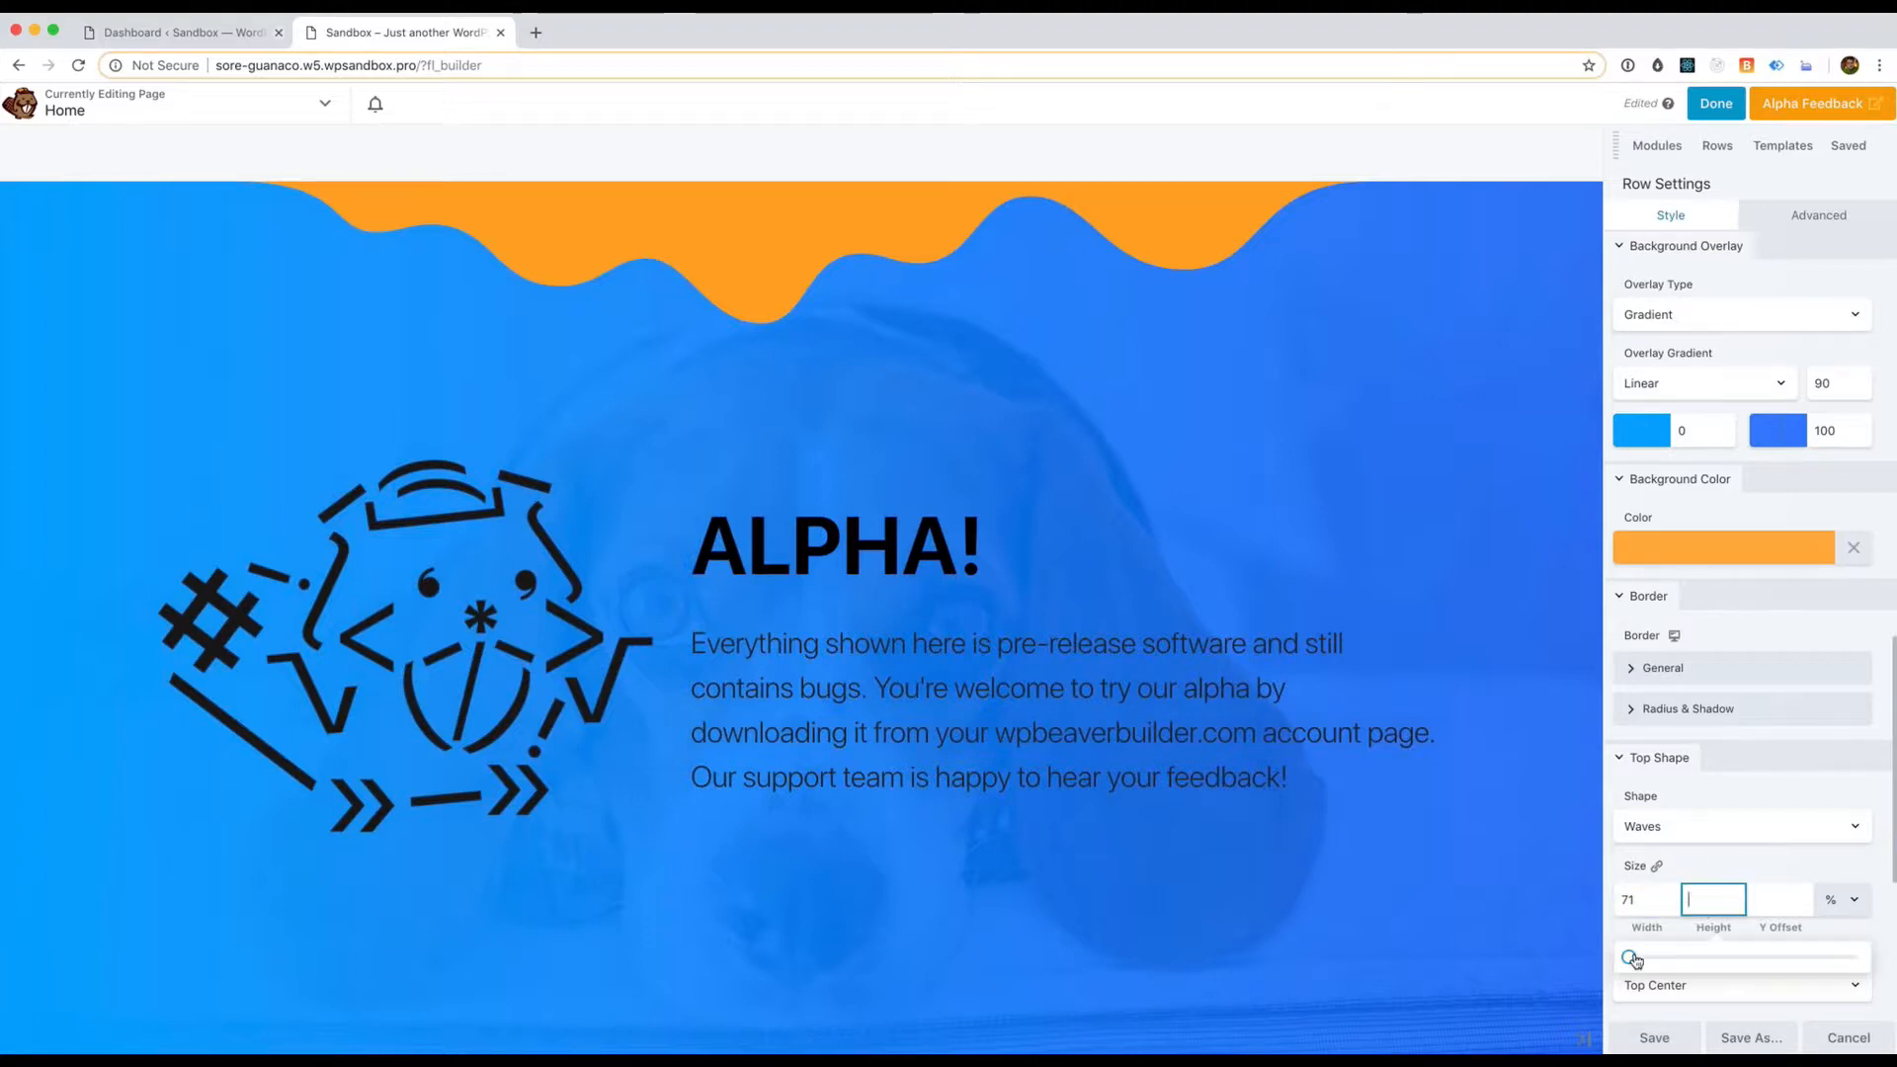
pyautogui.moveTo(1634, 960); pyautogui.dragTo(1675, 955)
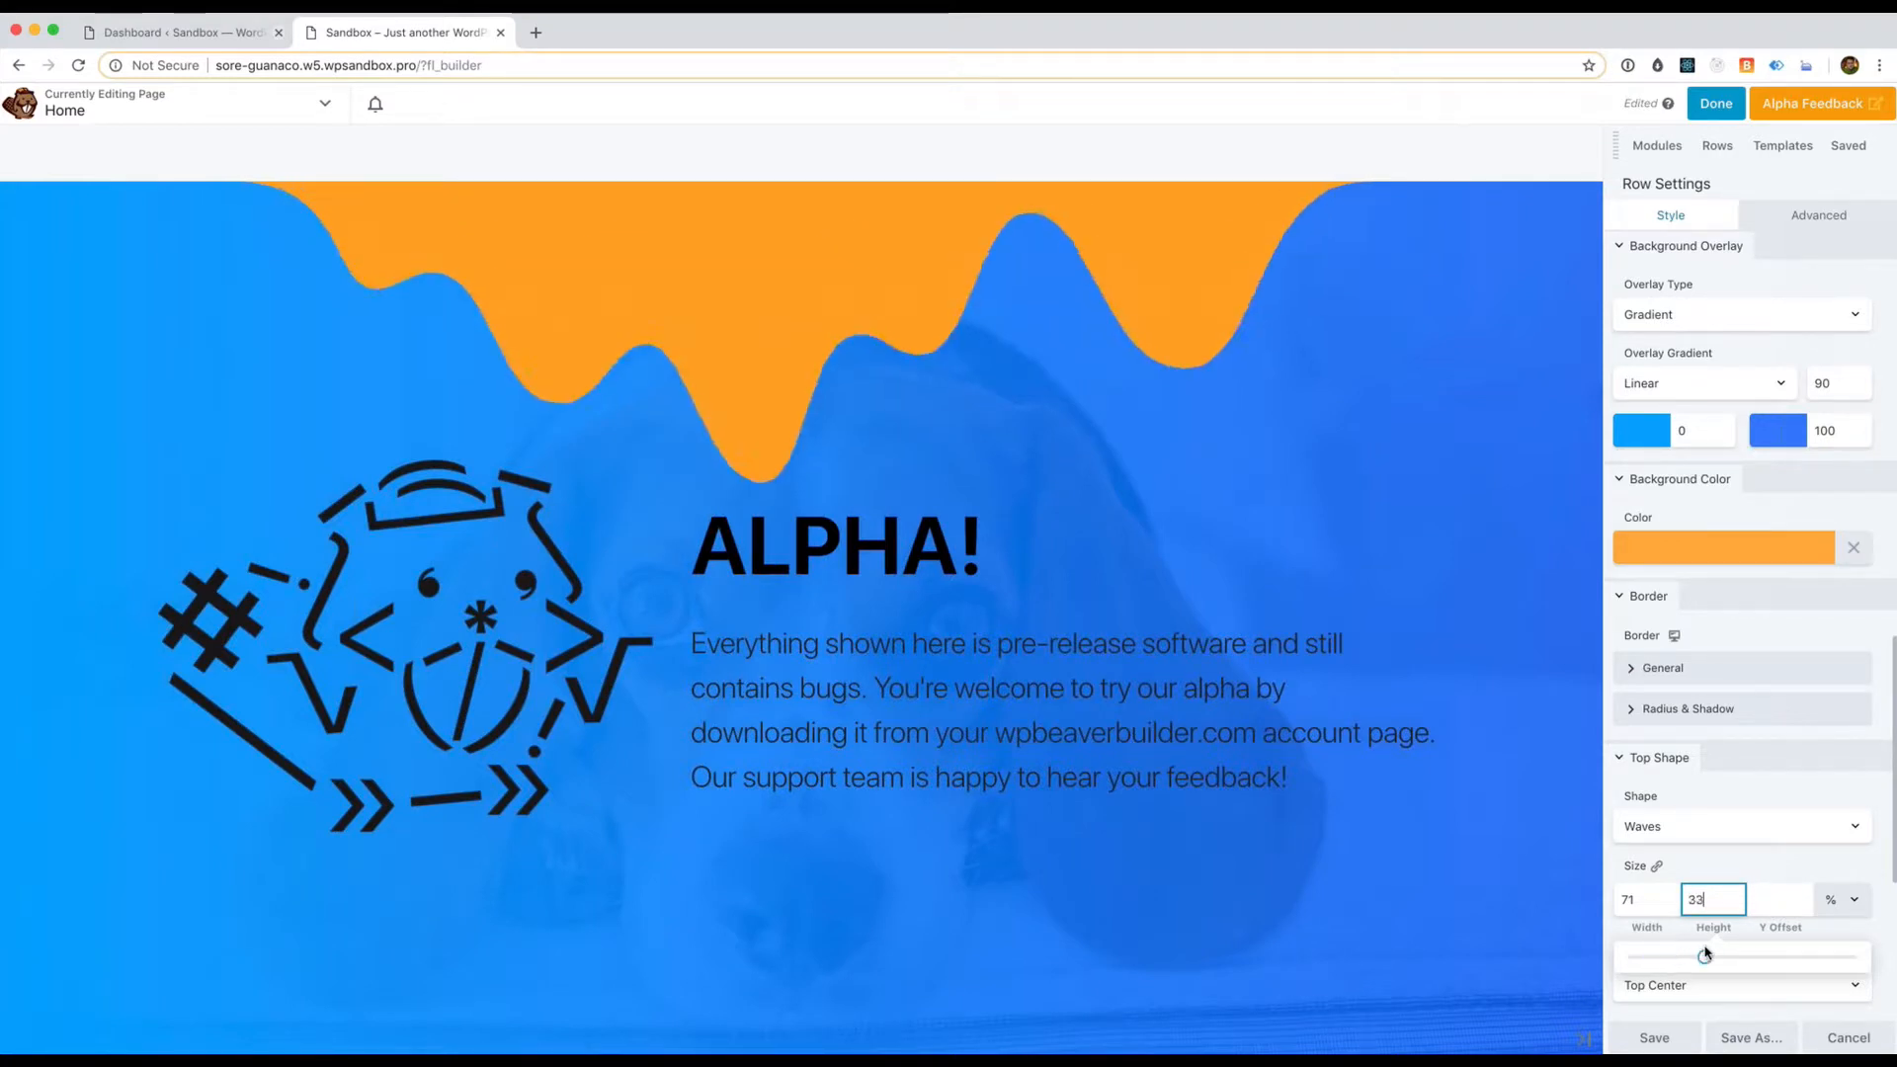
# Try Y offsets of 19%, -10% and -20% on the top shape and check how it overlaps the row above
pyautogui.click(1766, 904)
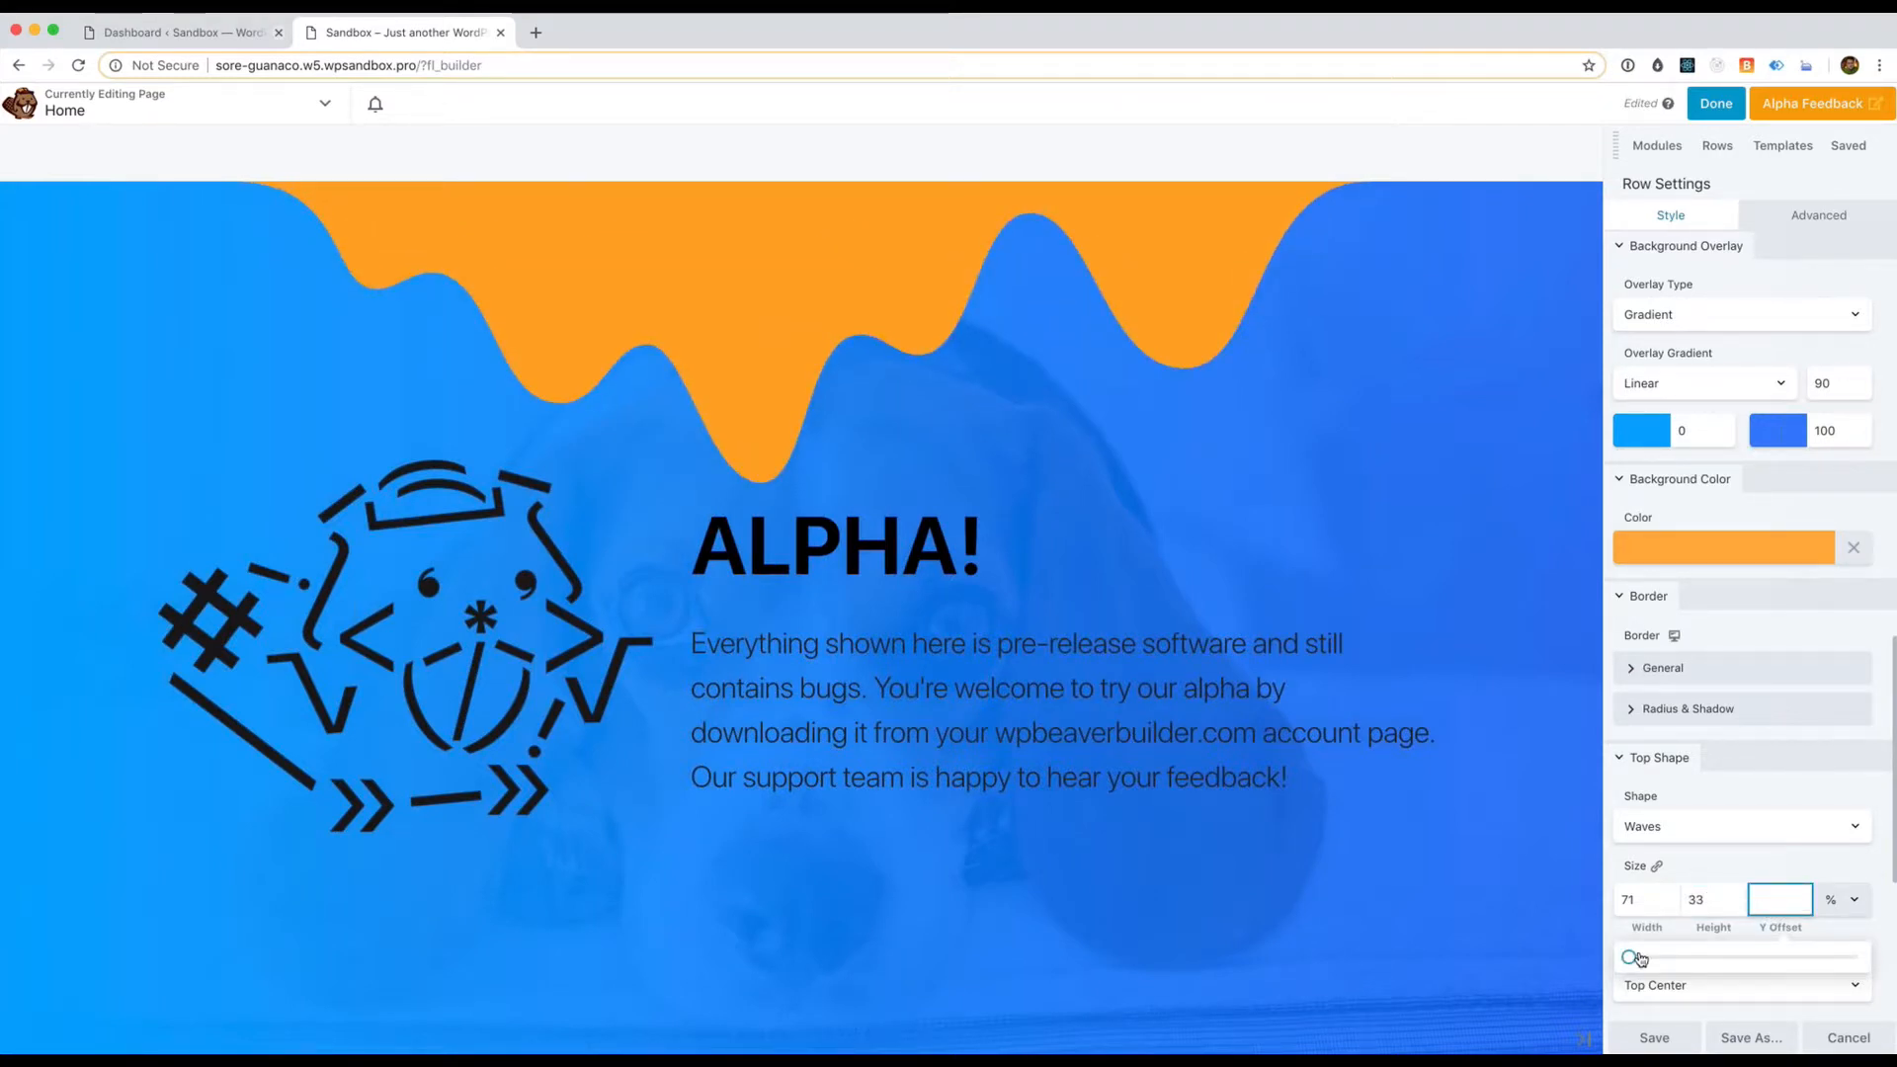
pyautogui.moveTo(1632, 957); pyautogui.dragTo(1677, 960)
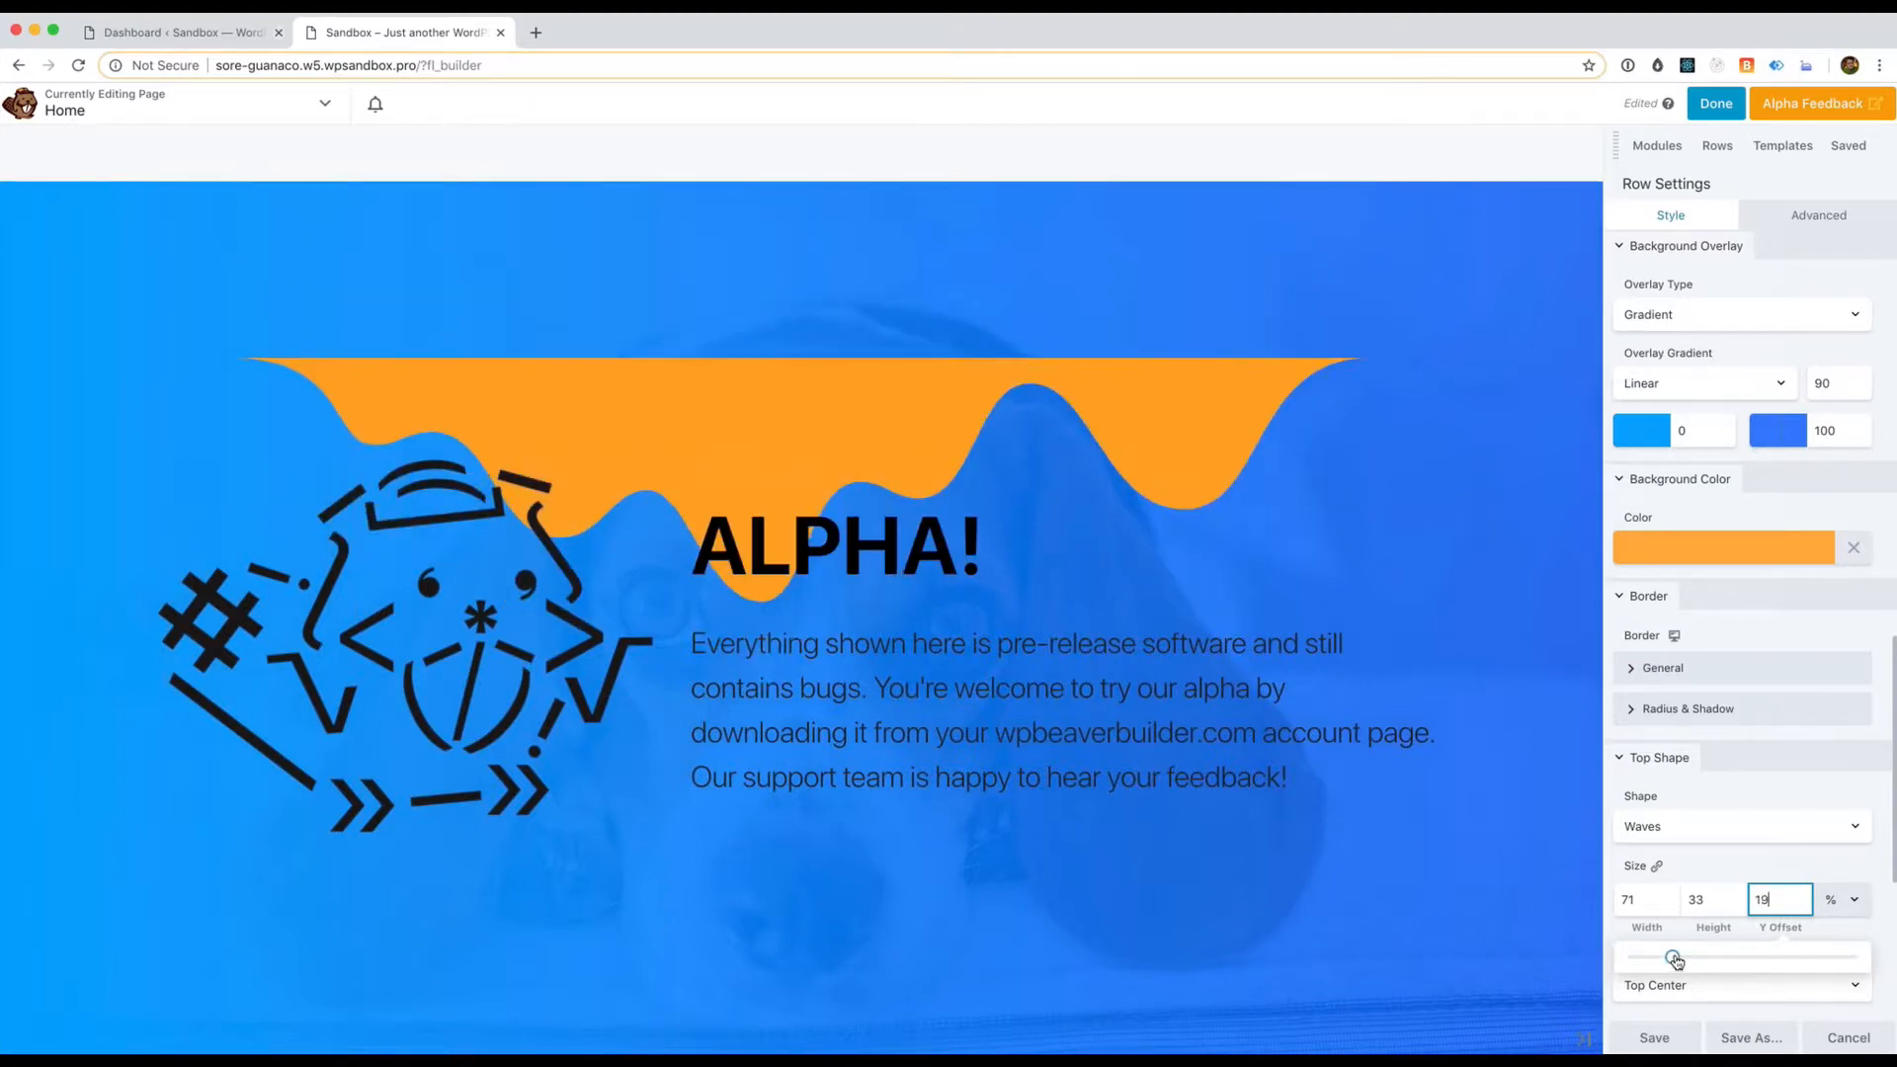
pyautogui.press('BackSpace')
pyautogui.press('BackSpace')
pyautogui.write('-10')
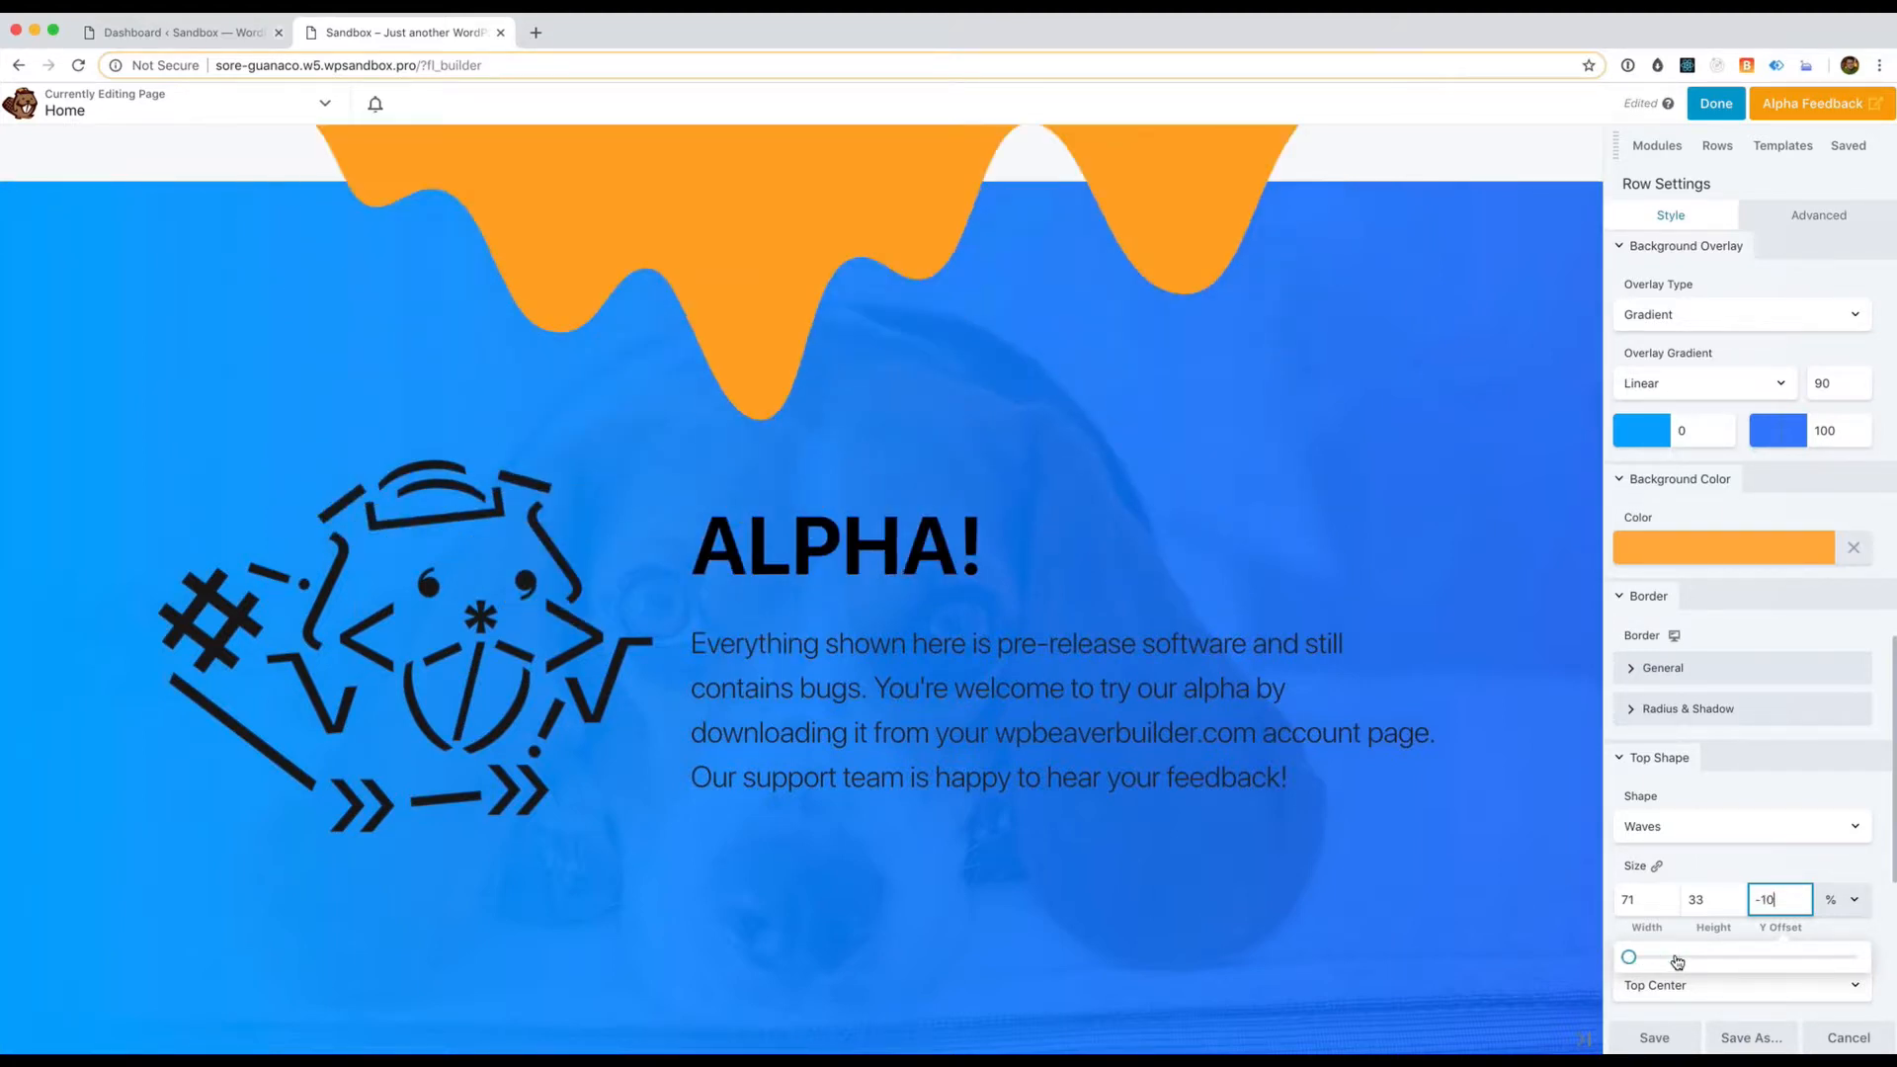
pyautogui.hotkey('shift', 'Down')
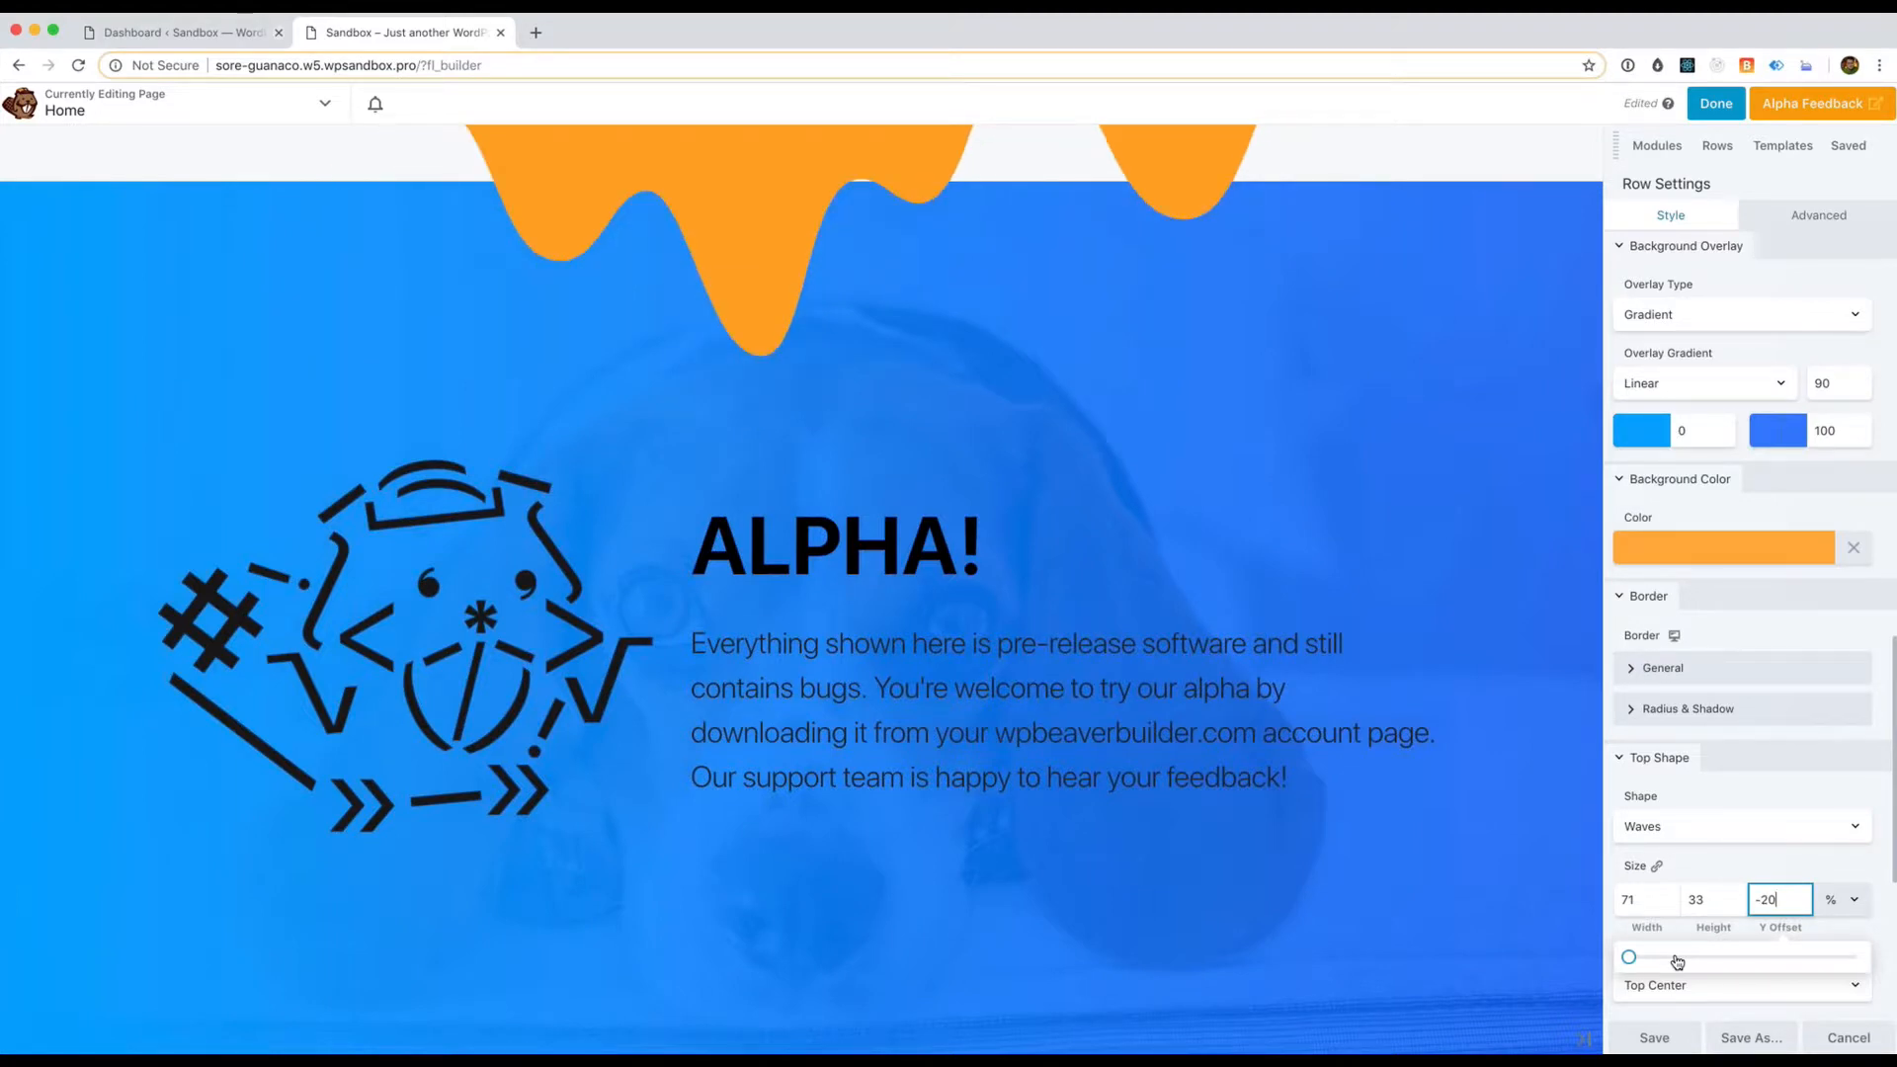
pyautogui.scroll(2, 1383, 939)
pyautogui.scroll(-1, 1383, 938)
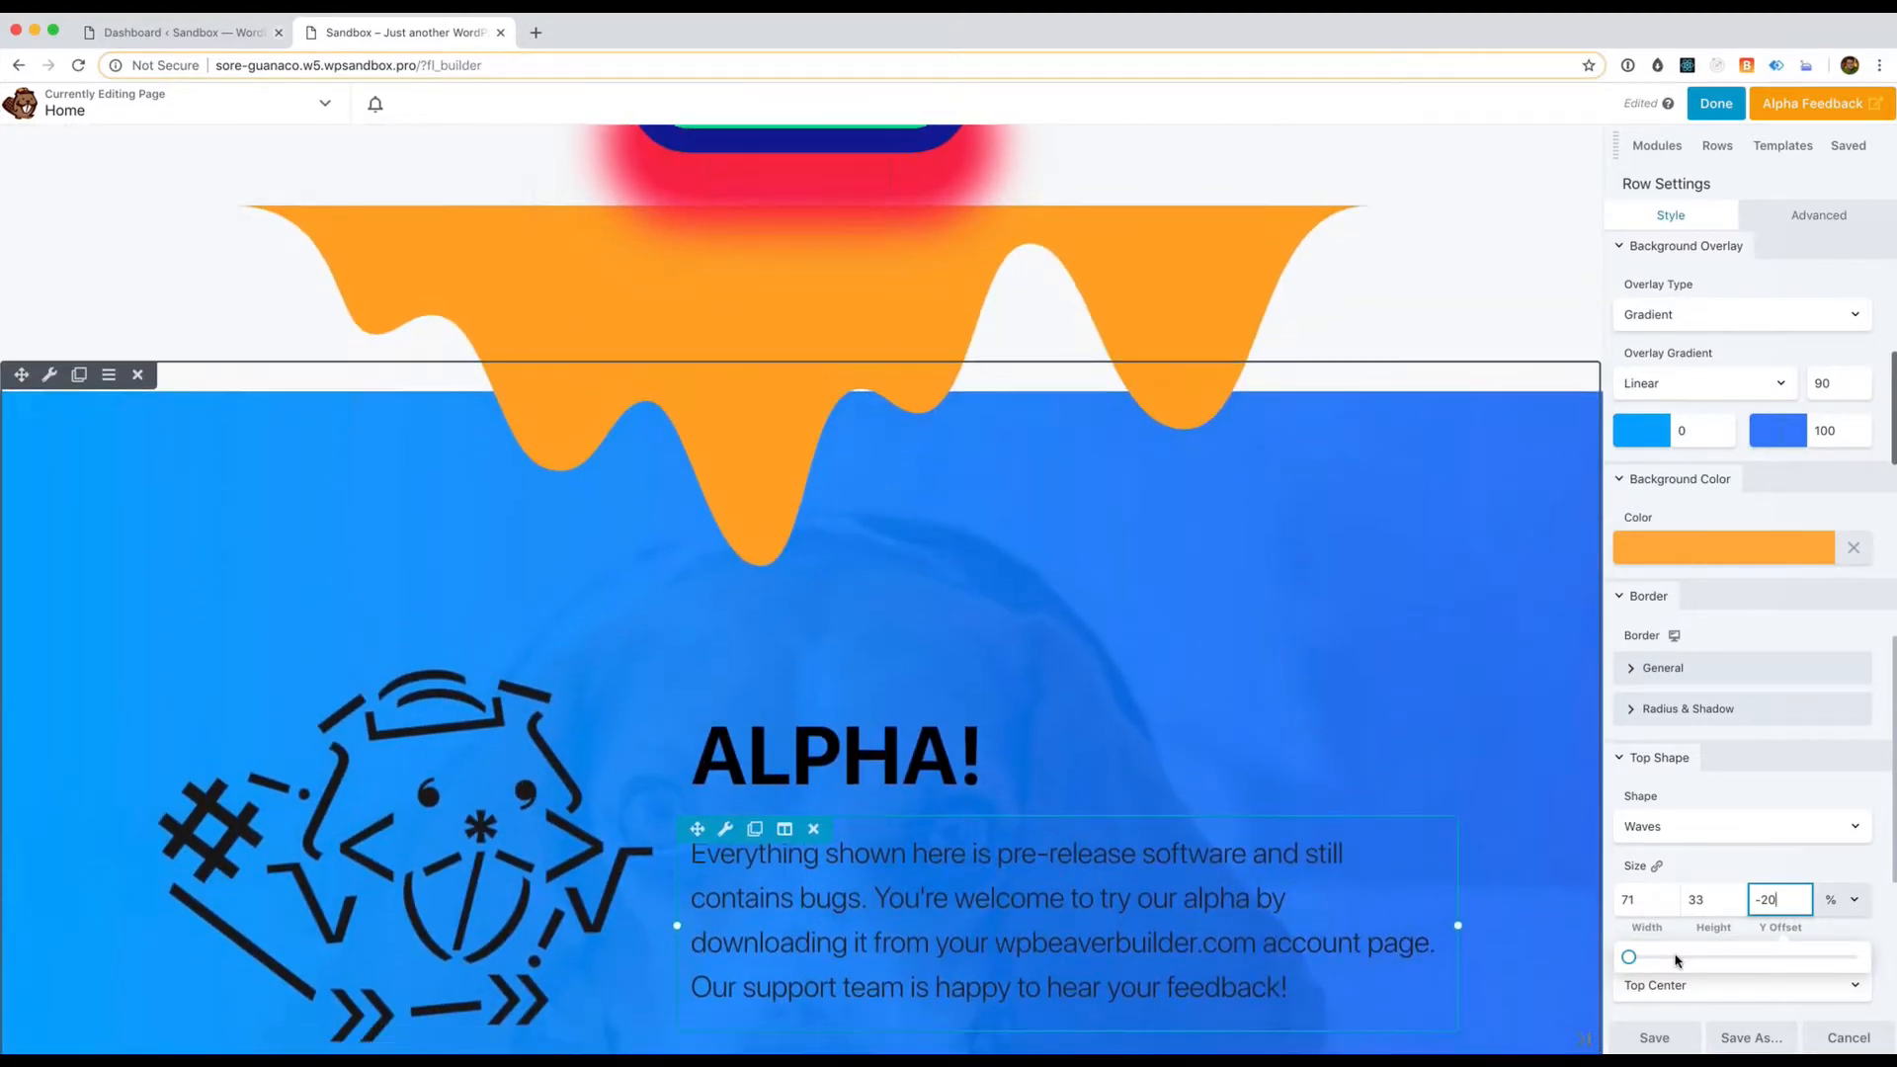
# Set the top shape's Y offset to 0%
pyautogui.hotkey('shift', 'Up')
pyautogui.hotkey('shift', 'Up')
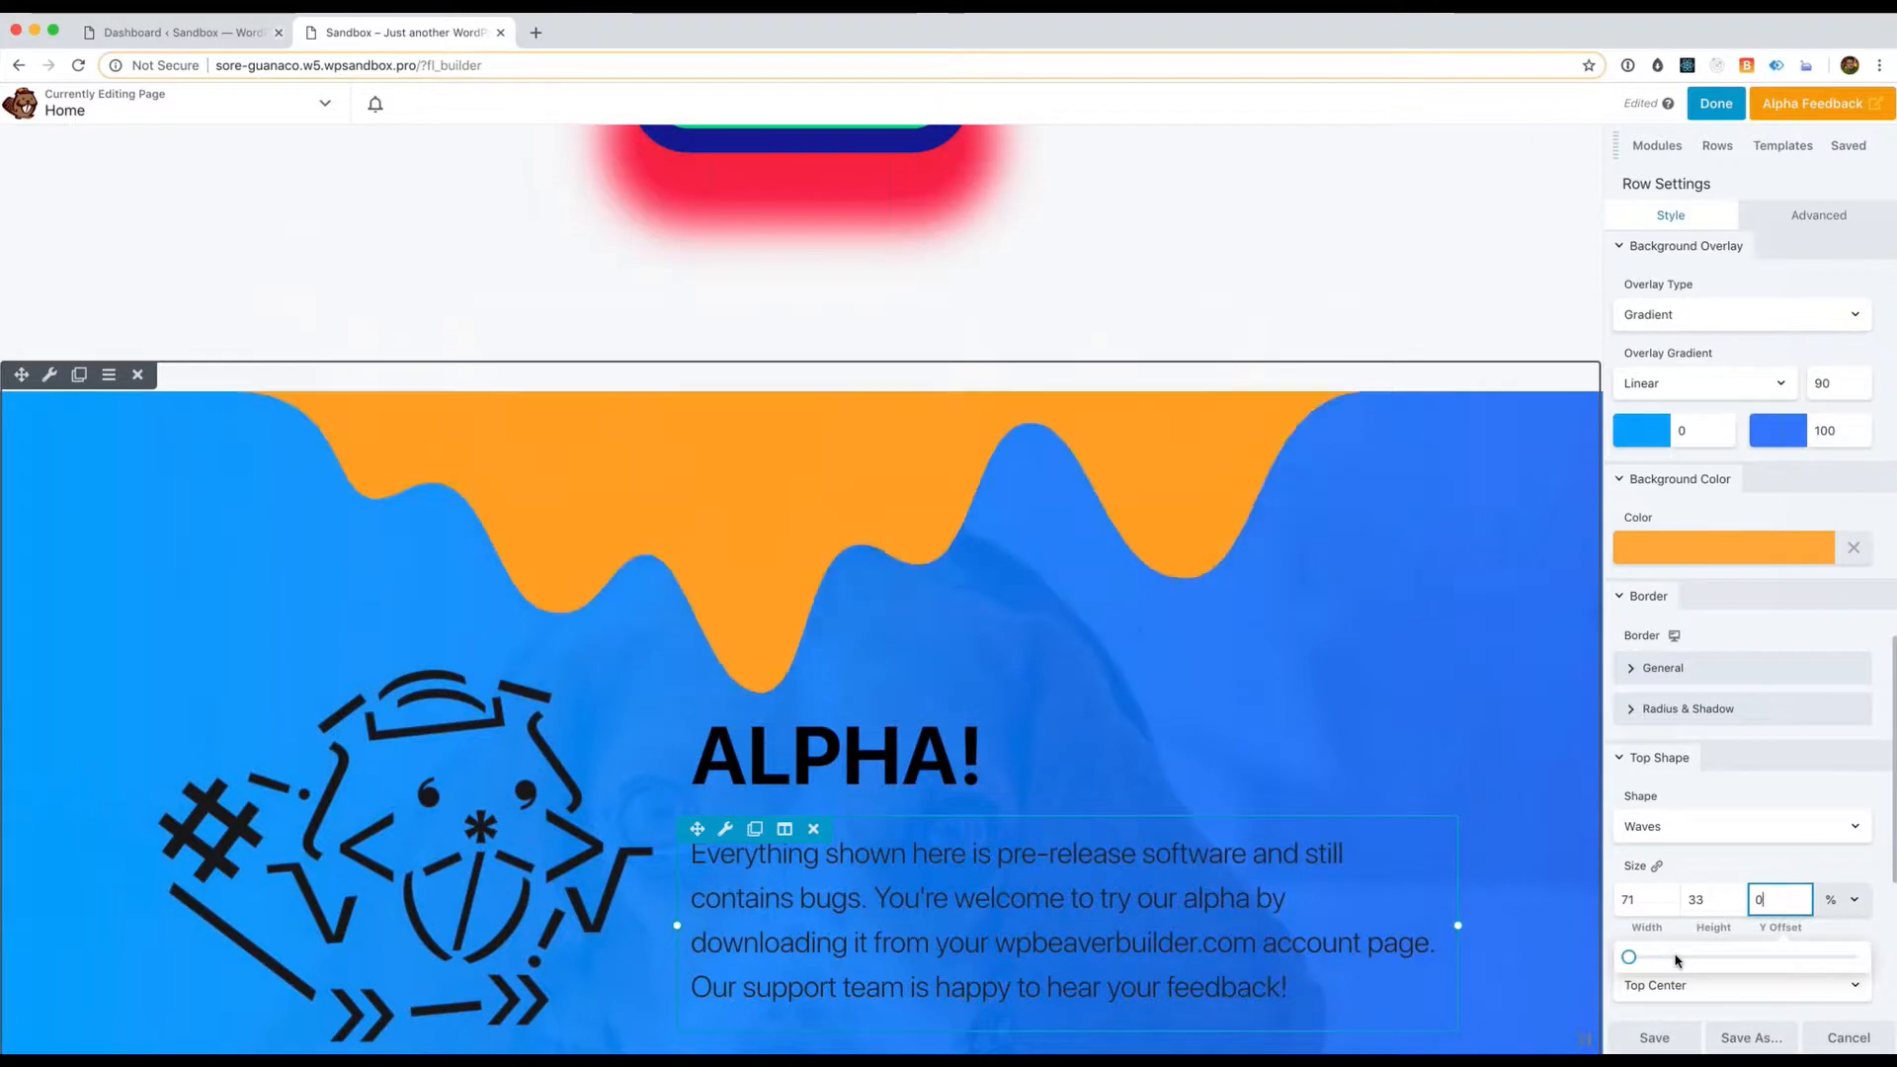
pyautogui.hotkey('shift', 'Down')
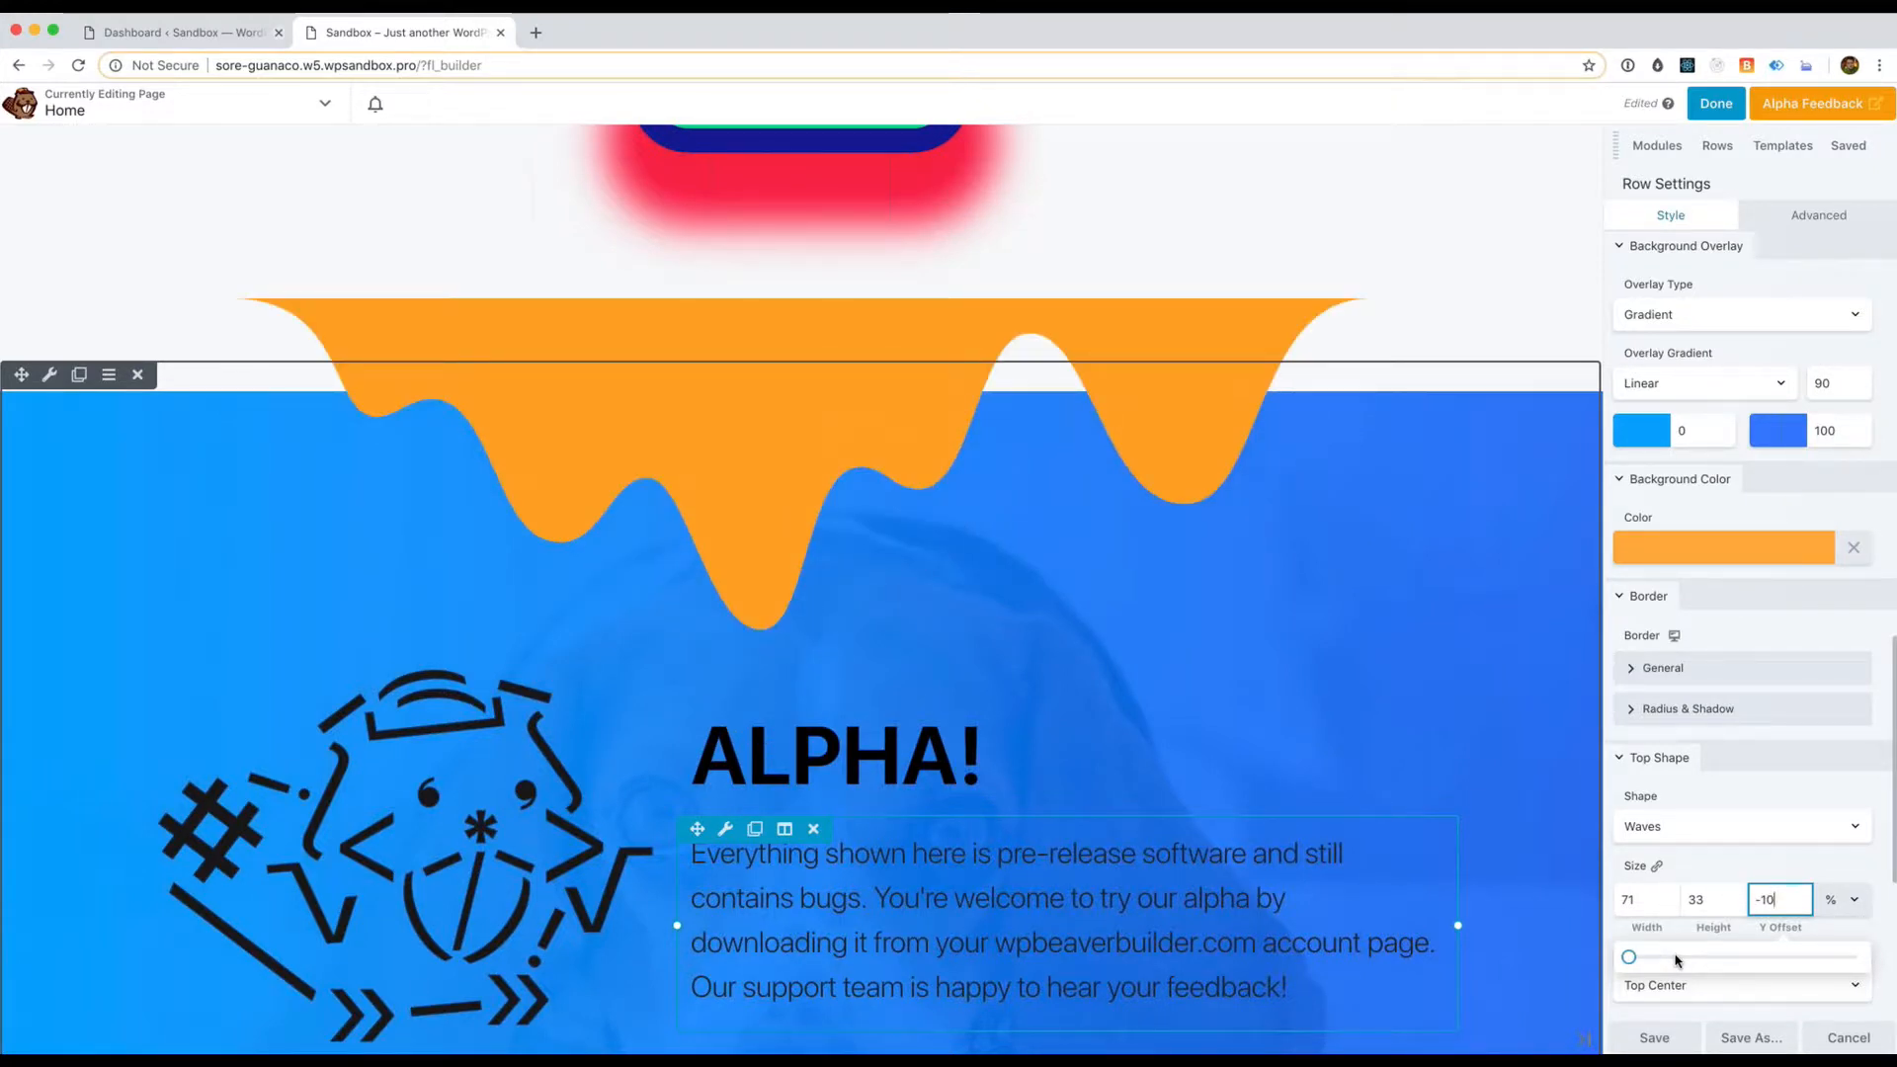
pyautogui.hotkey('shift', 'Up')
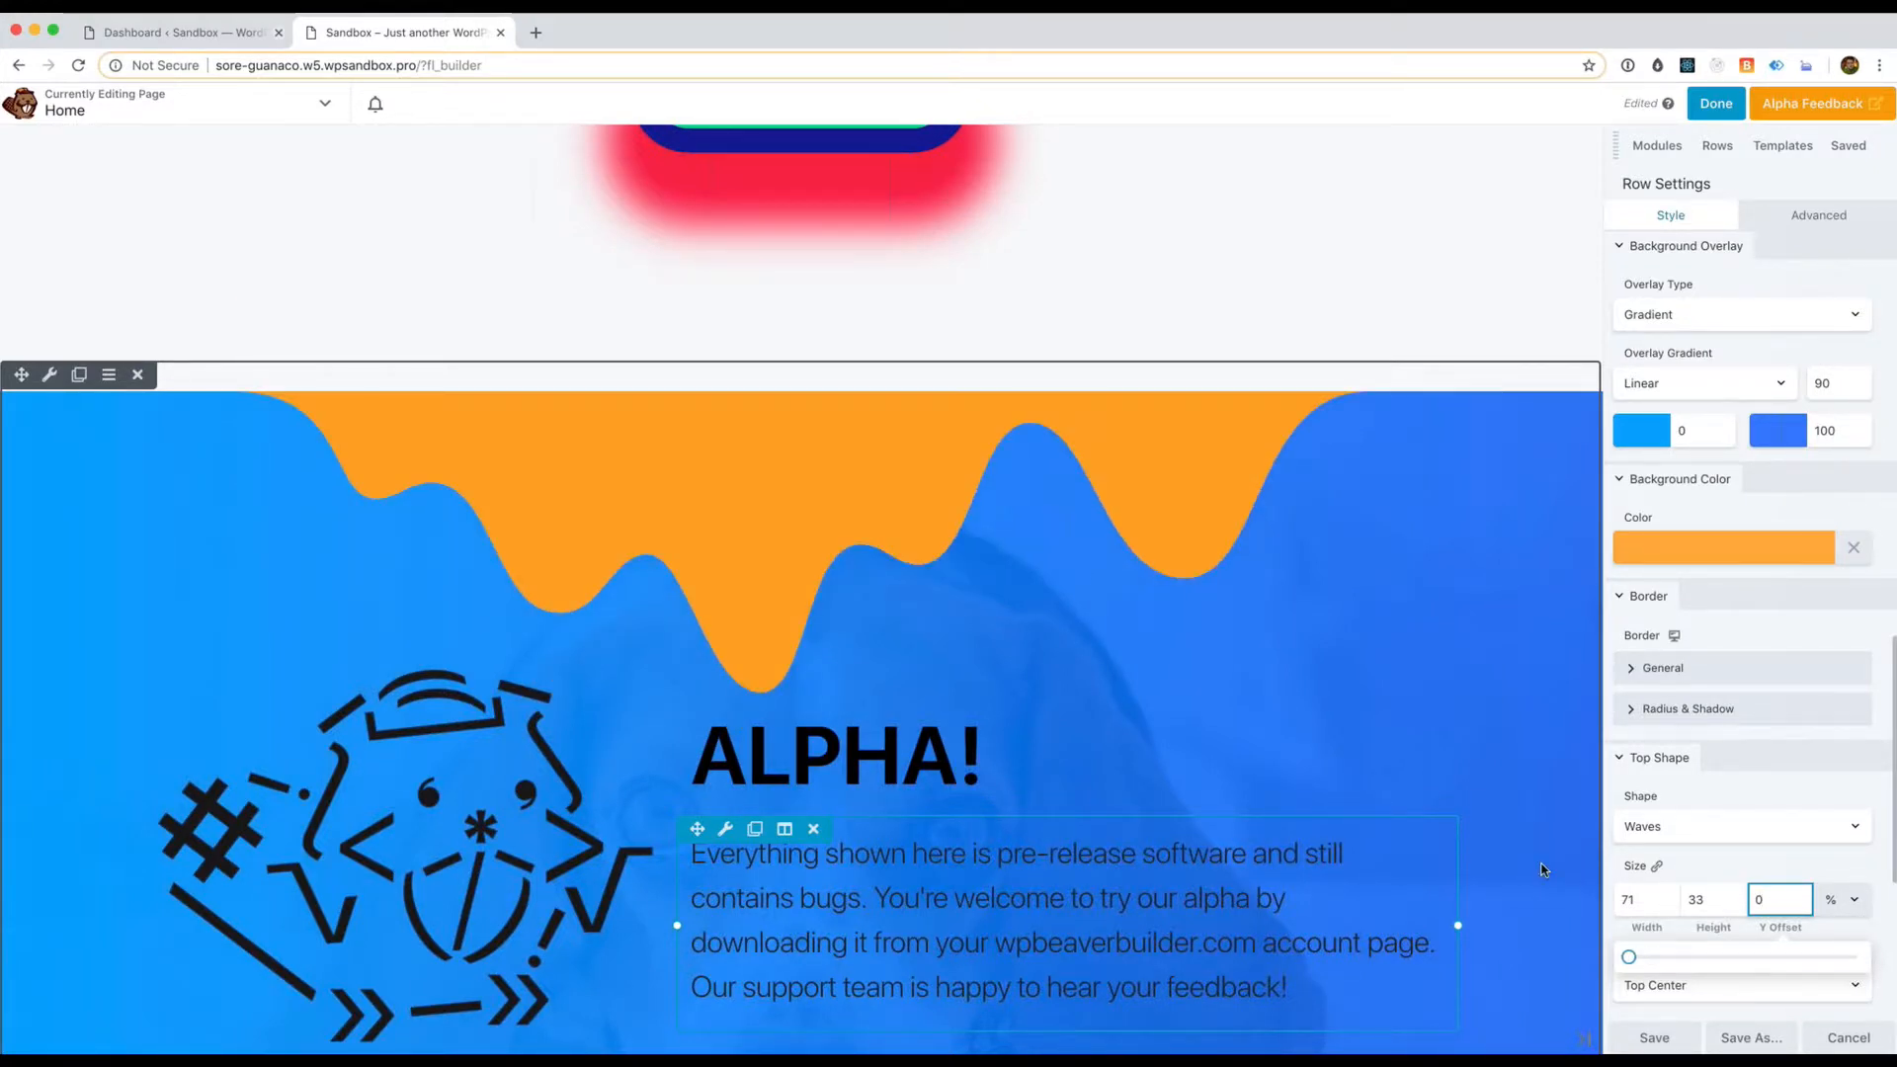
# Examine the available size units and alignment options of the top shape
pyautogui.scroll(-5, 1734, 856)
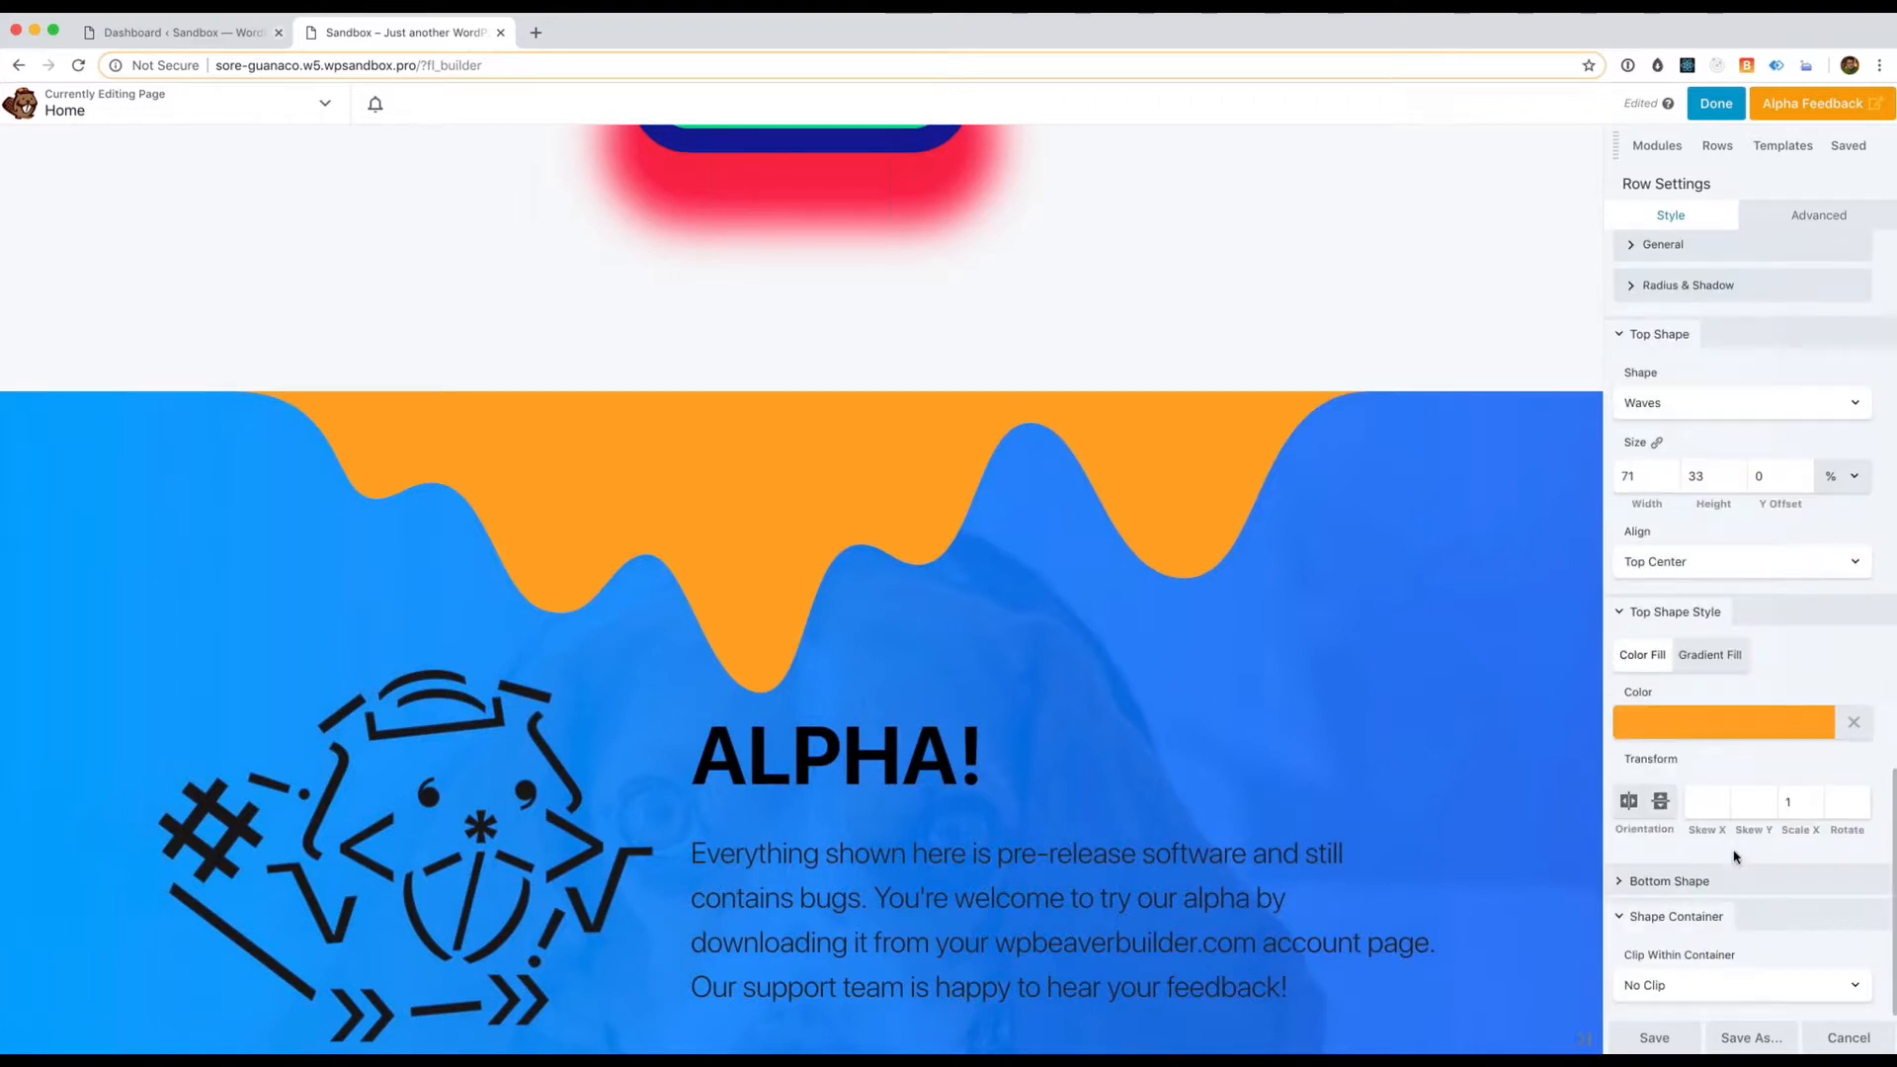
pyautogui.click(1842, 475)
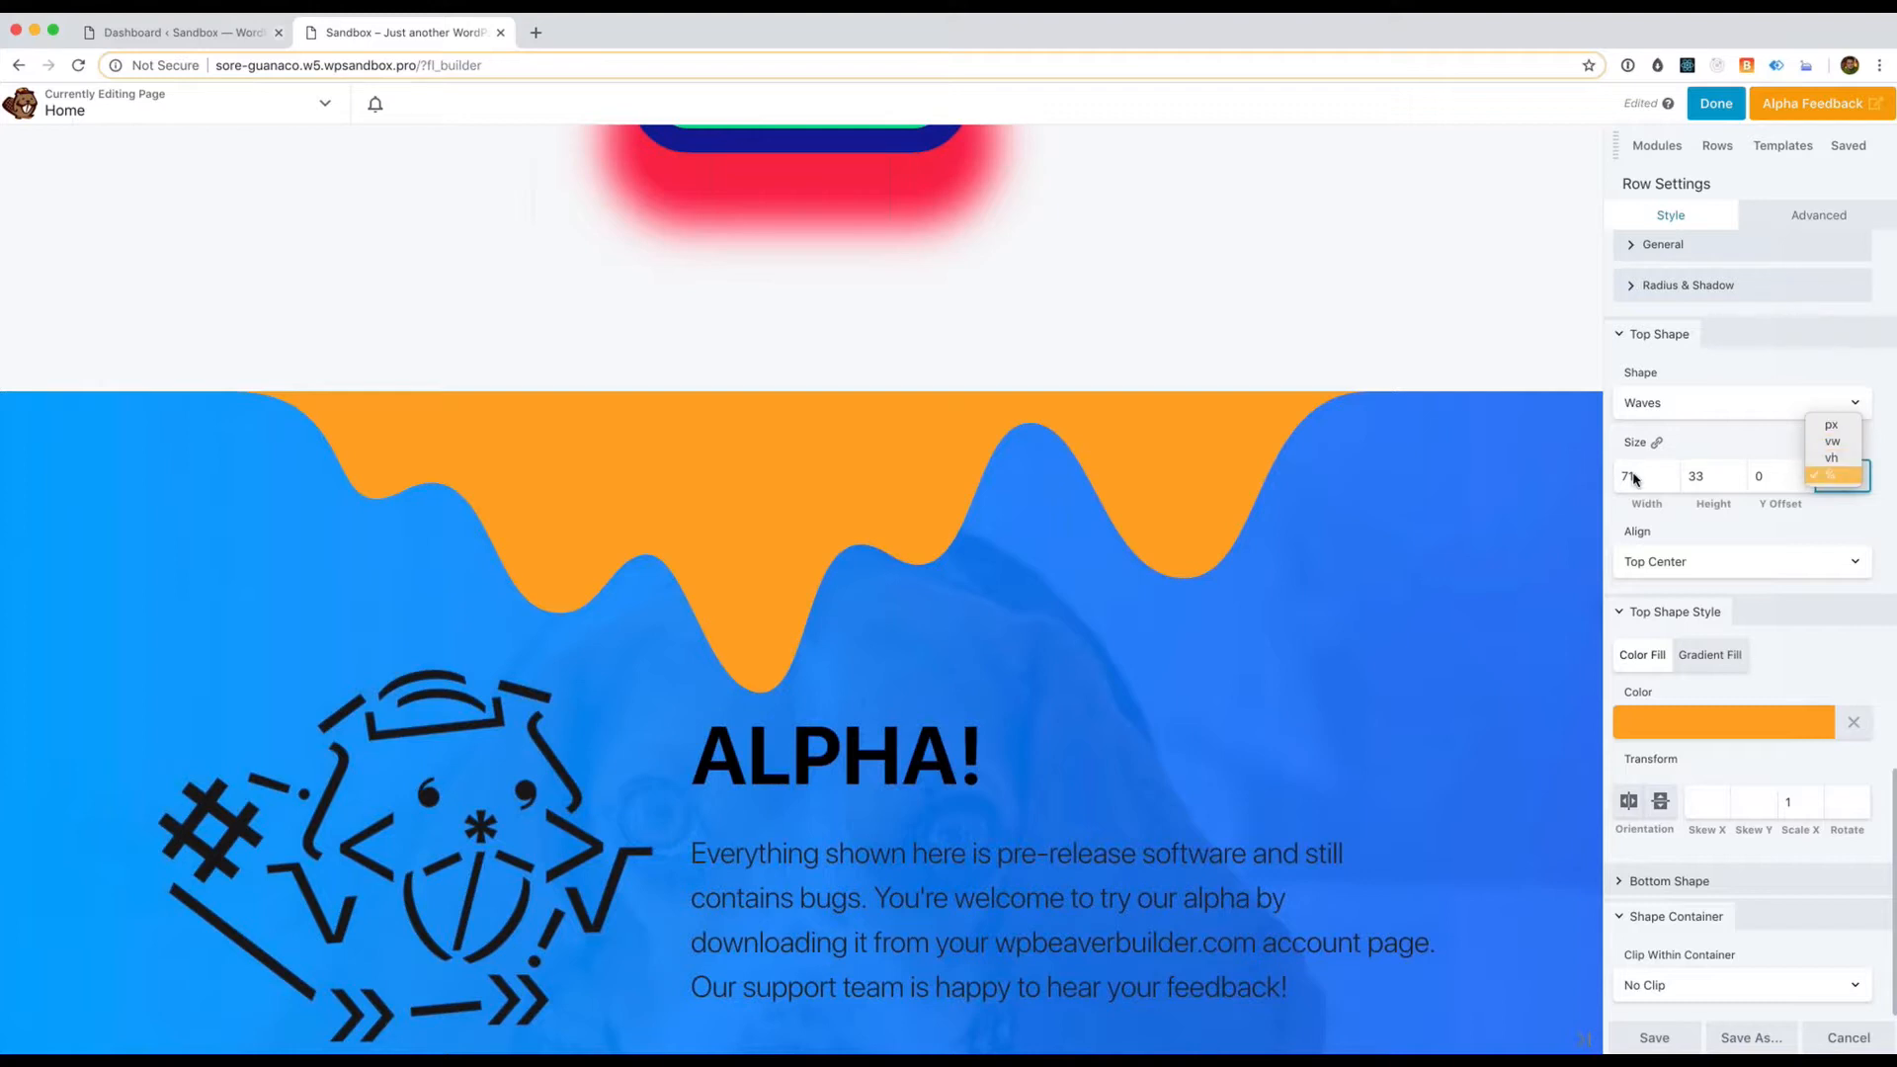
pyautogui.click(1688, 578)
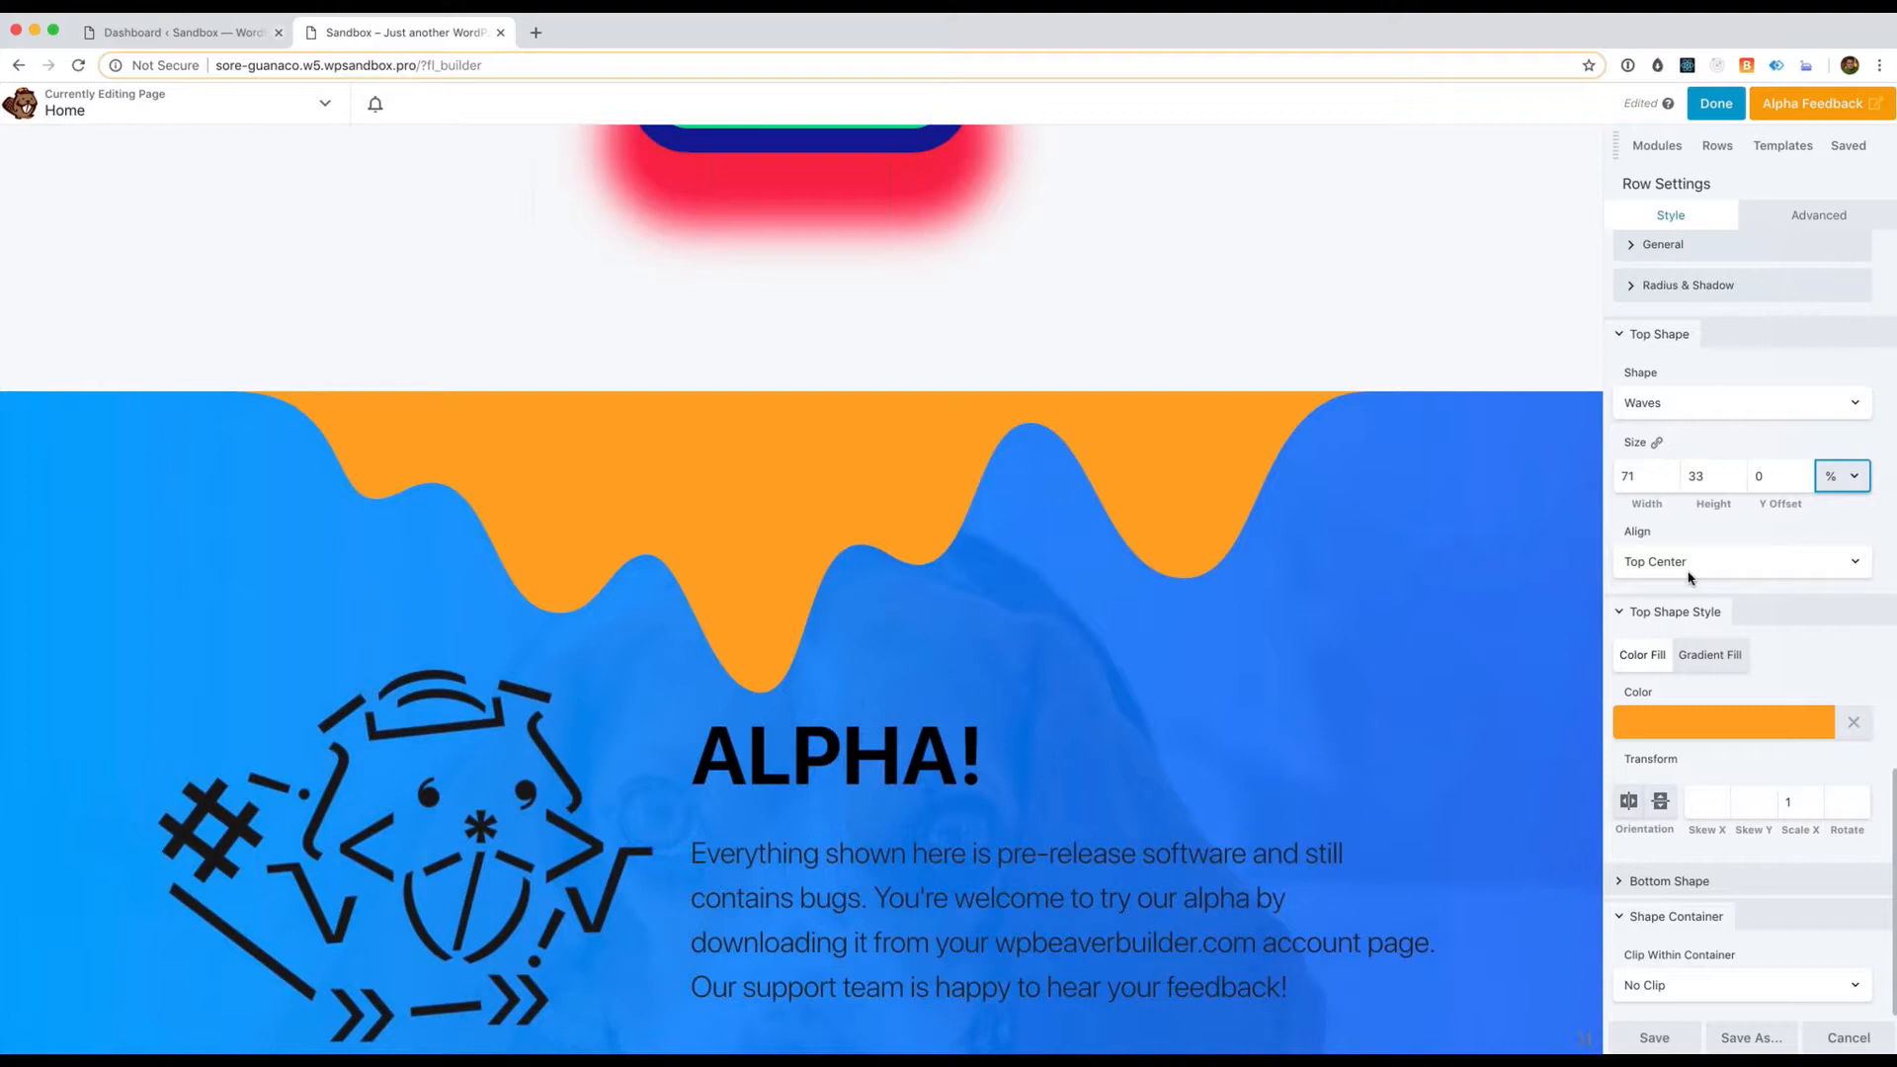
pyautogui.click(1689, 565)
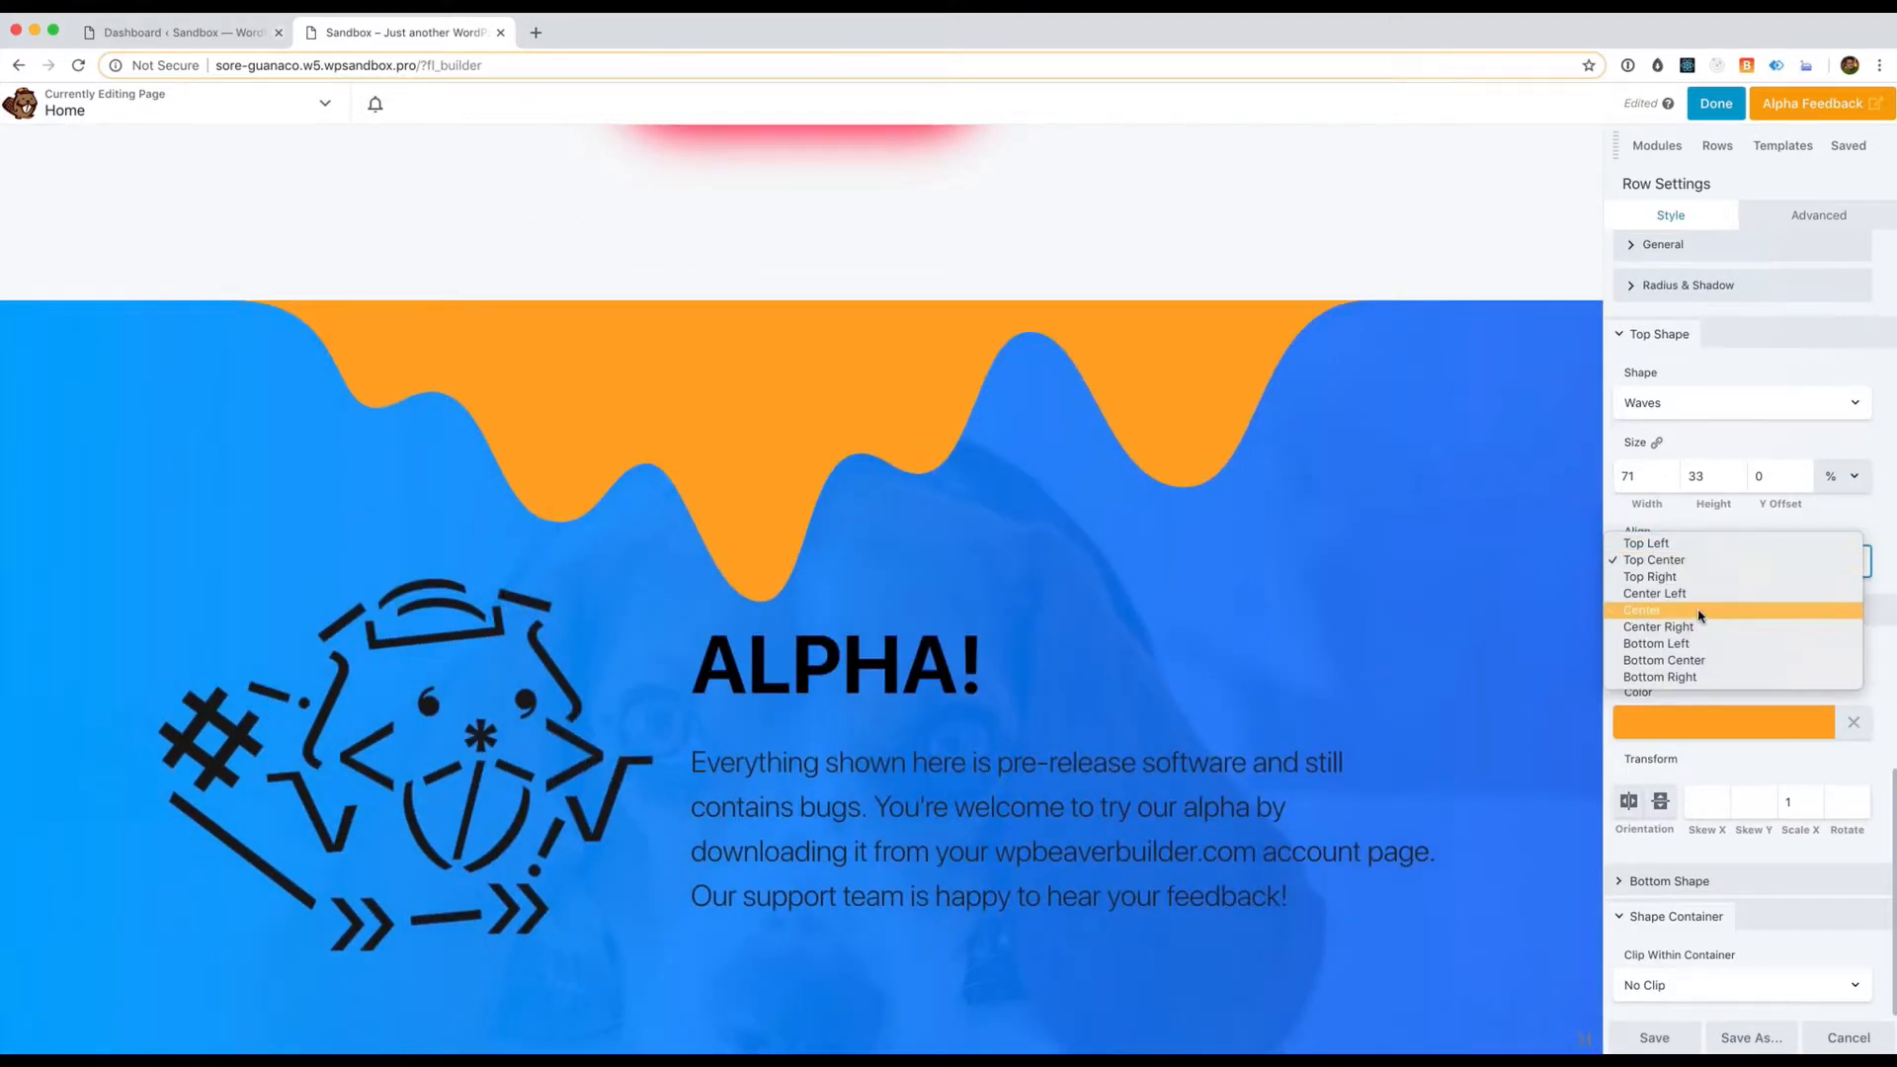
pyautogui.click(1703, 527)
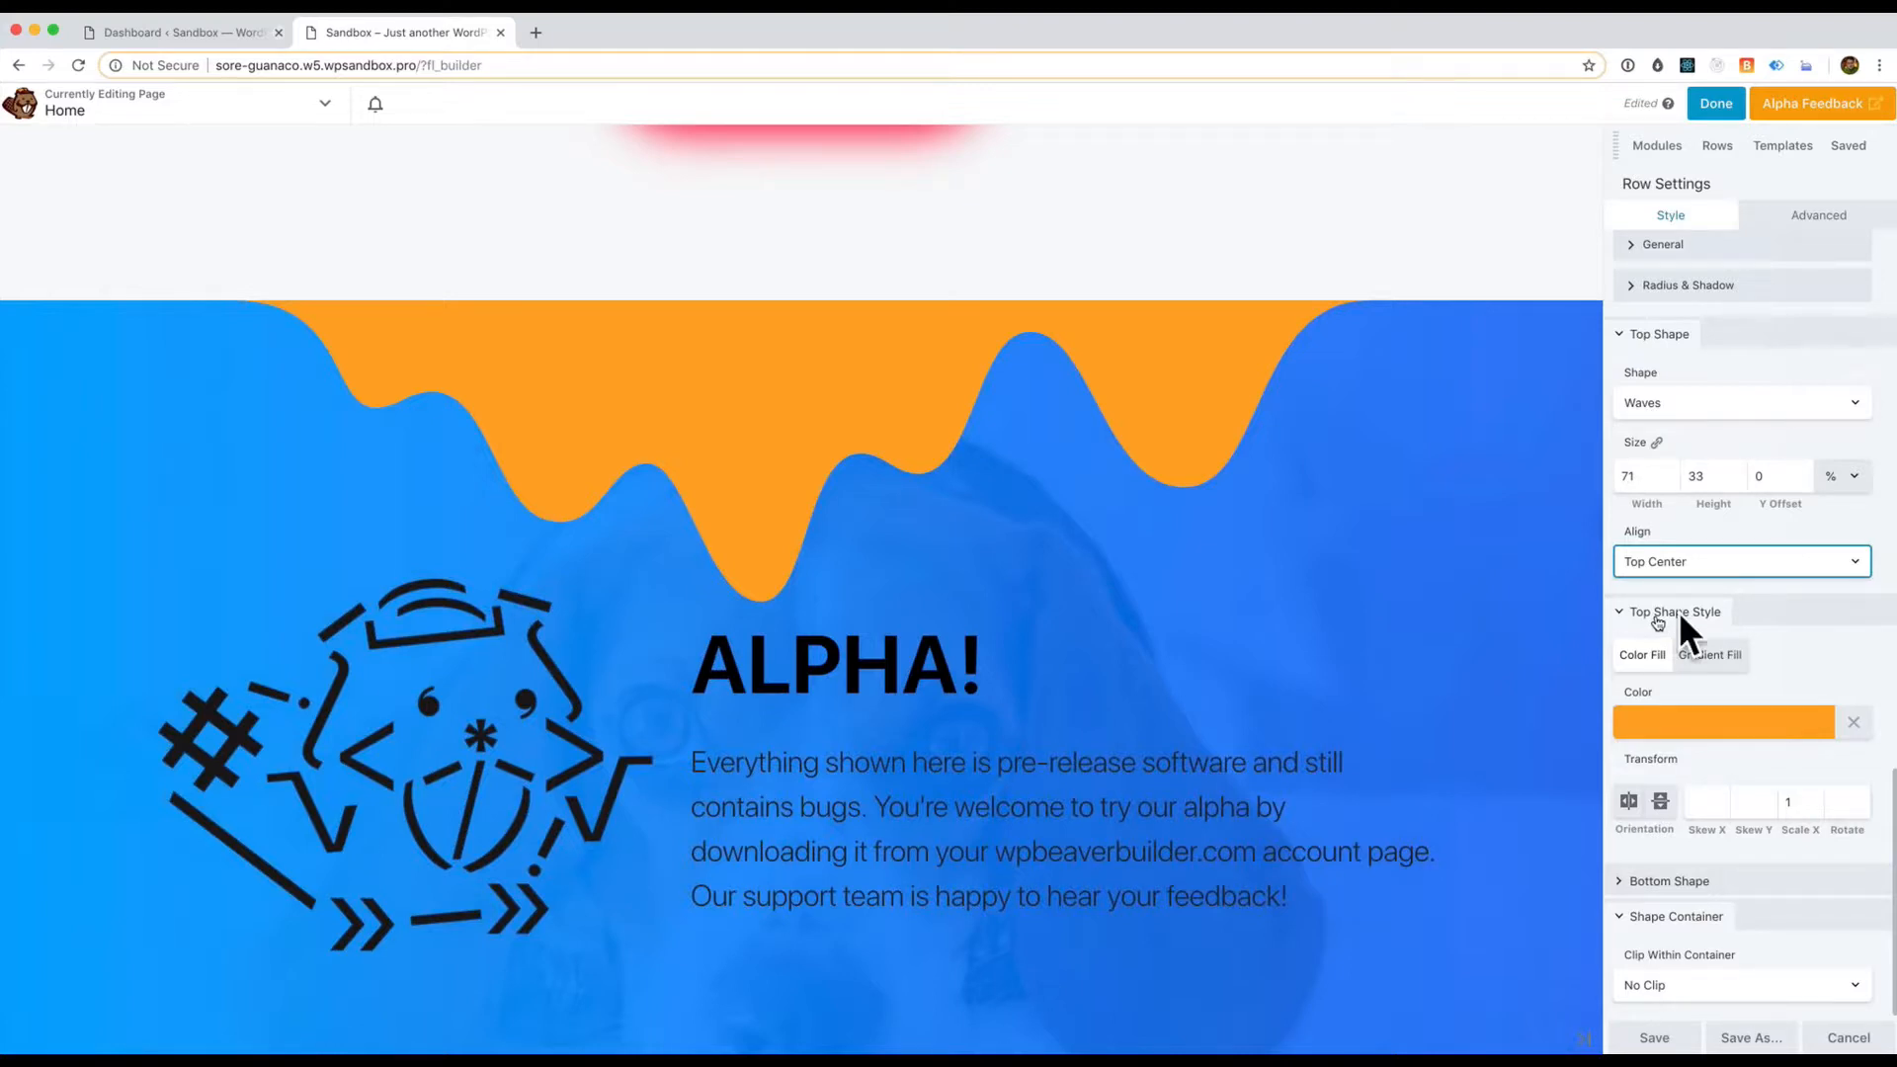
# Change the top shape's solid fill color to bright pink
pyautogui.click(1724, 723)
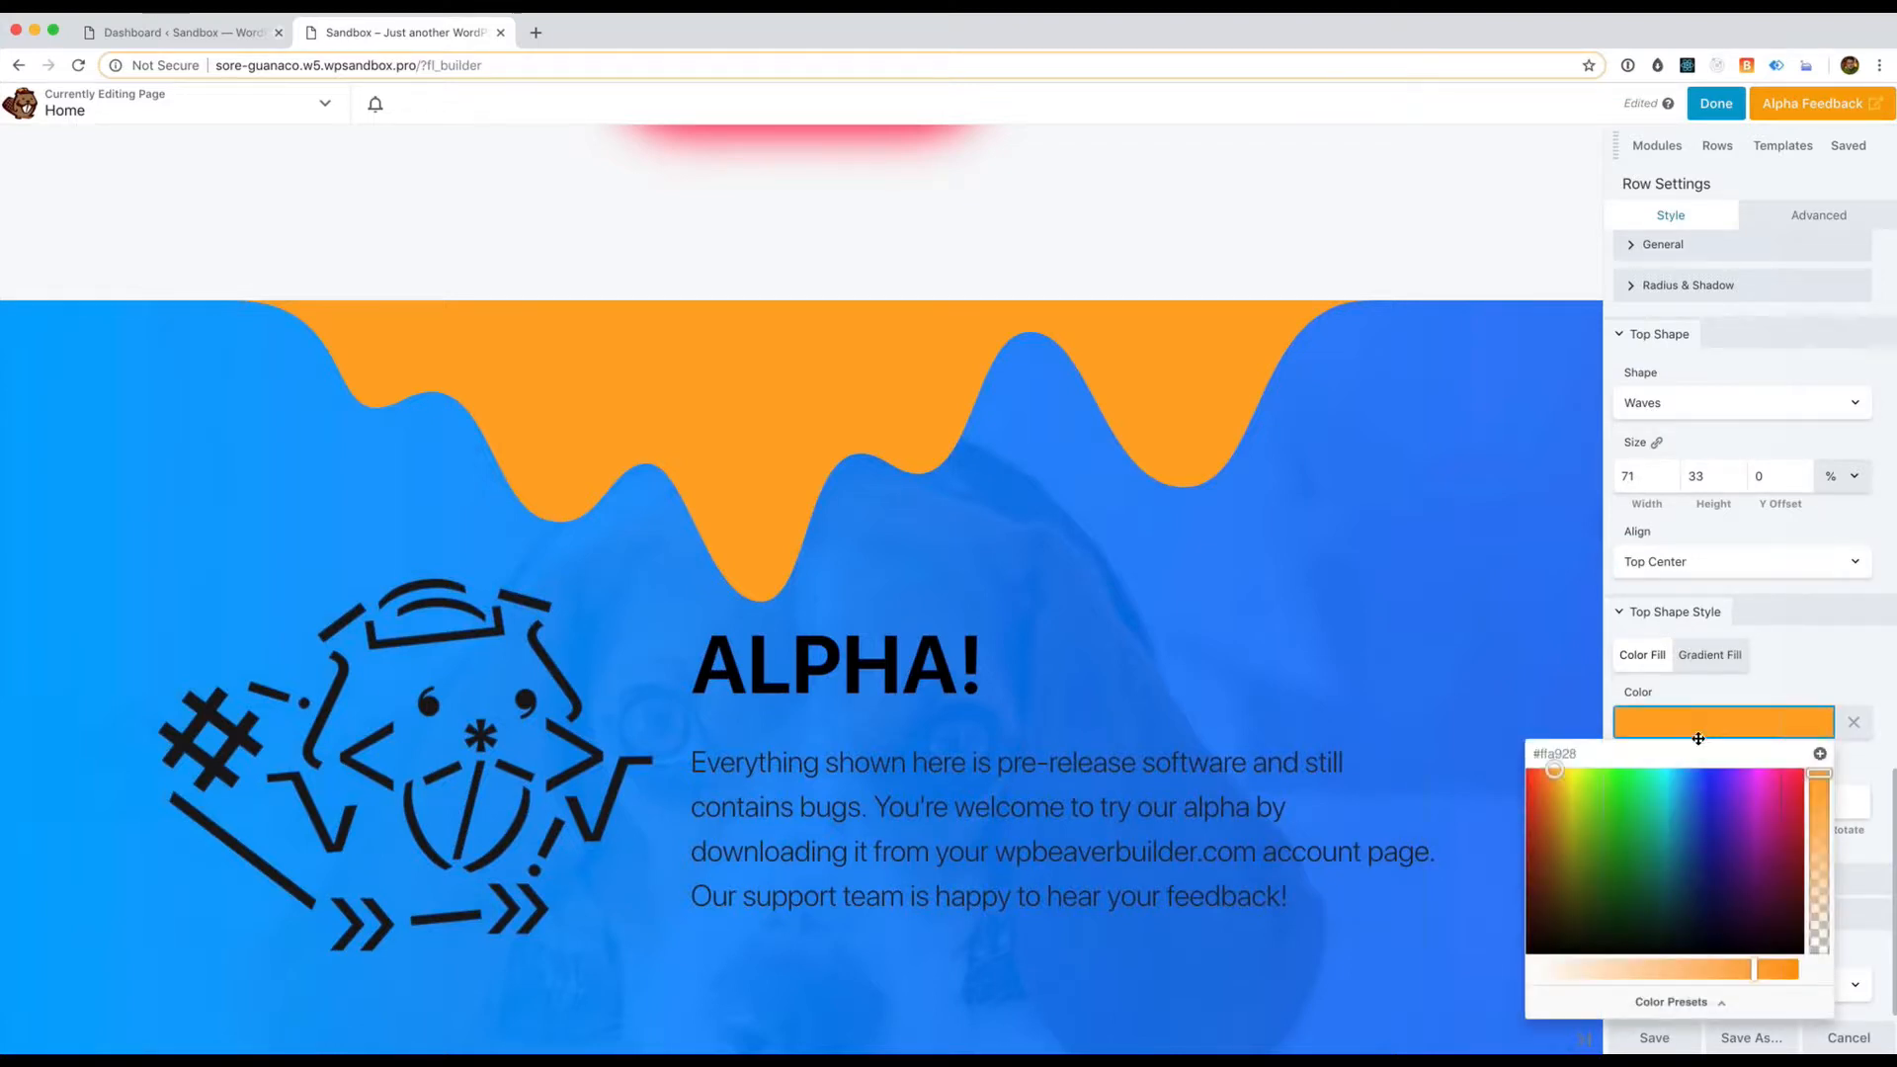
pyautogui.moveTo(1729, 847); pyautogui.dragTo(1787, 769)
pyautogui.click(1749, 657)
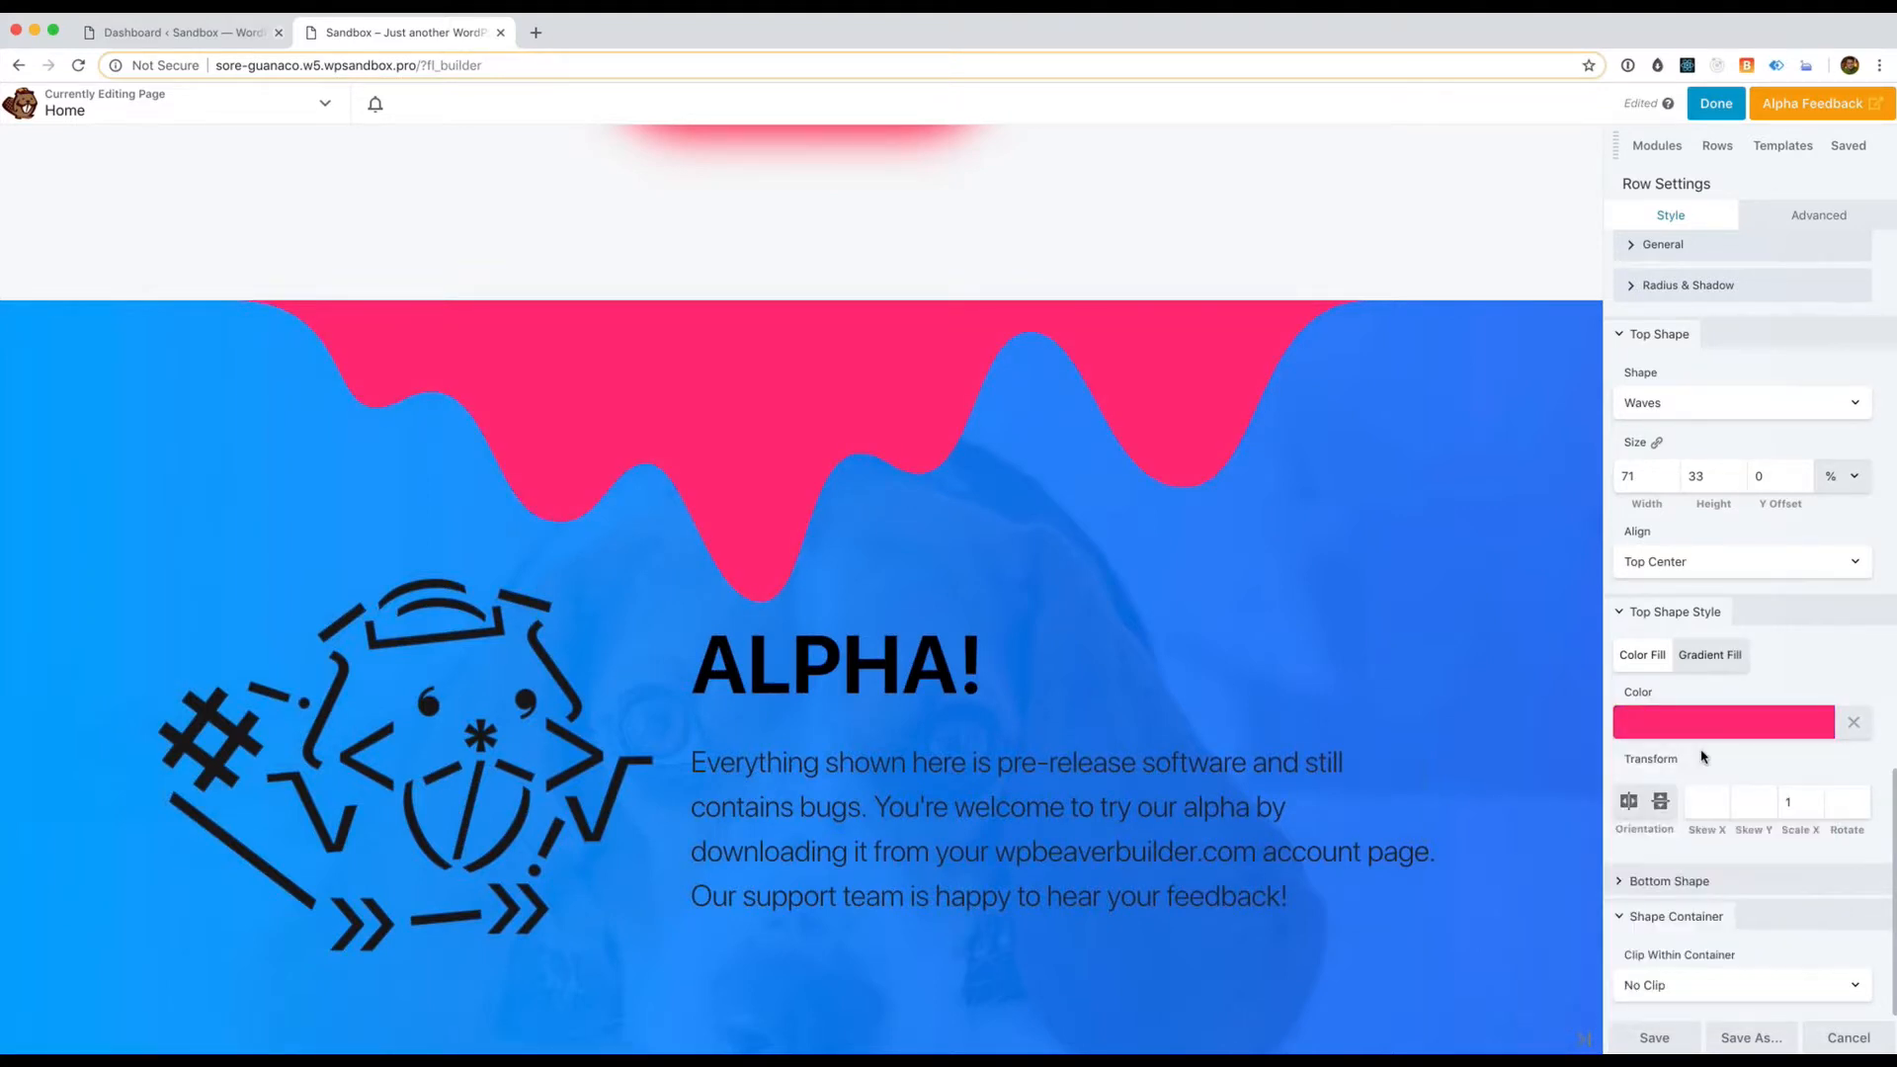
# Give the top shape a linear gradient fill running from pinkish red to bright green
pyautogui.click(1639, 785)
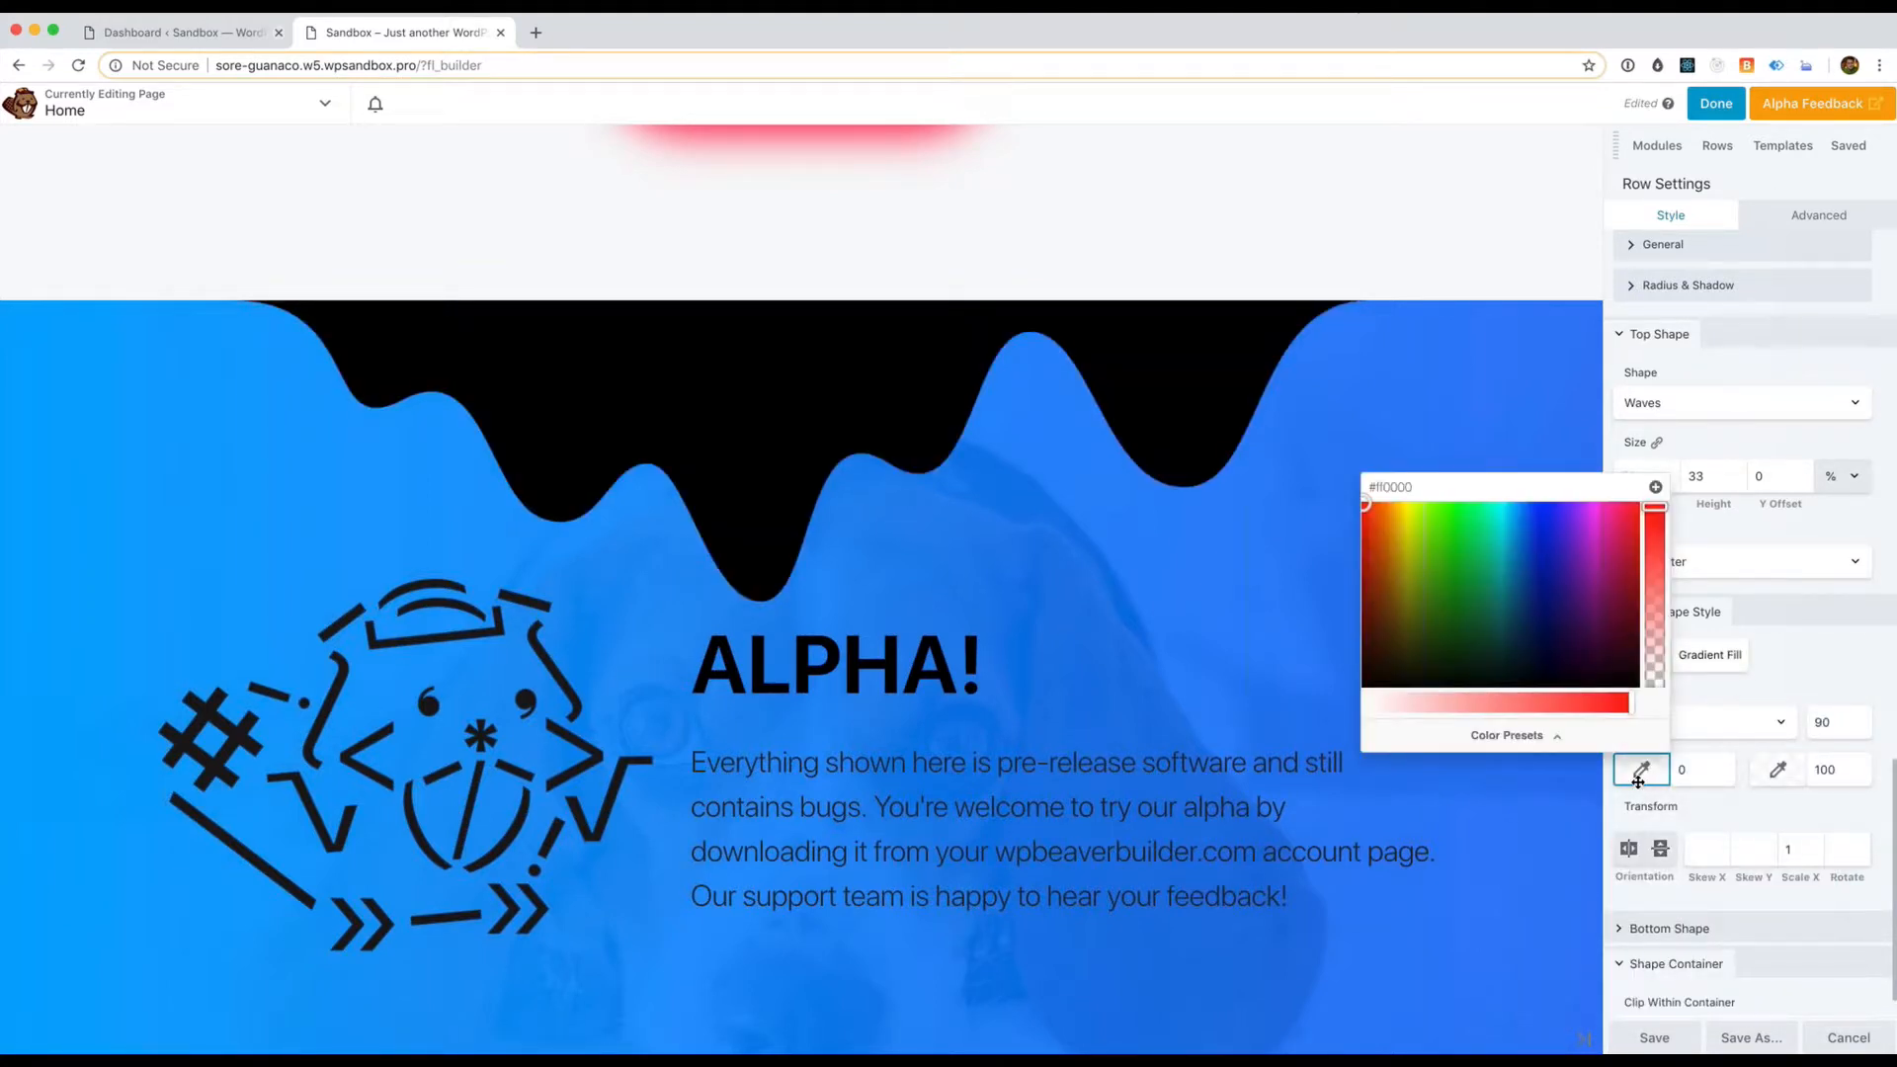
pyautogui.click(1610, 512)
pyautogui.click(1775, 771)
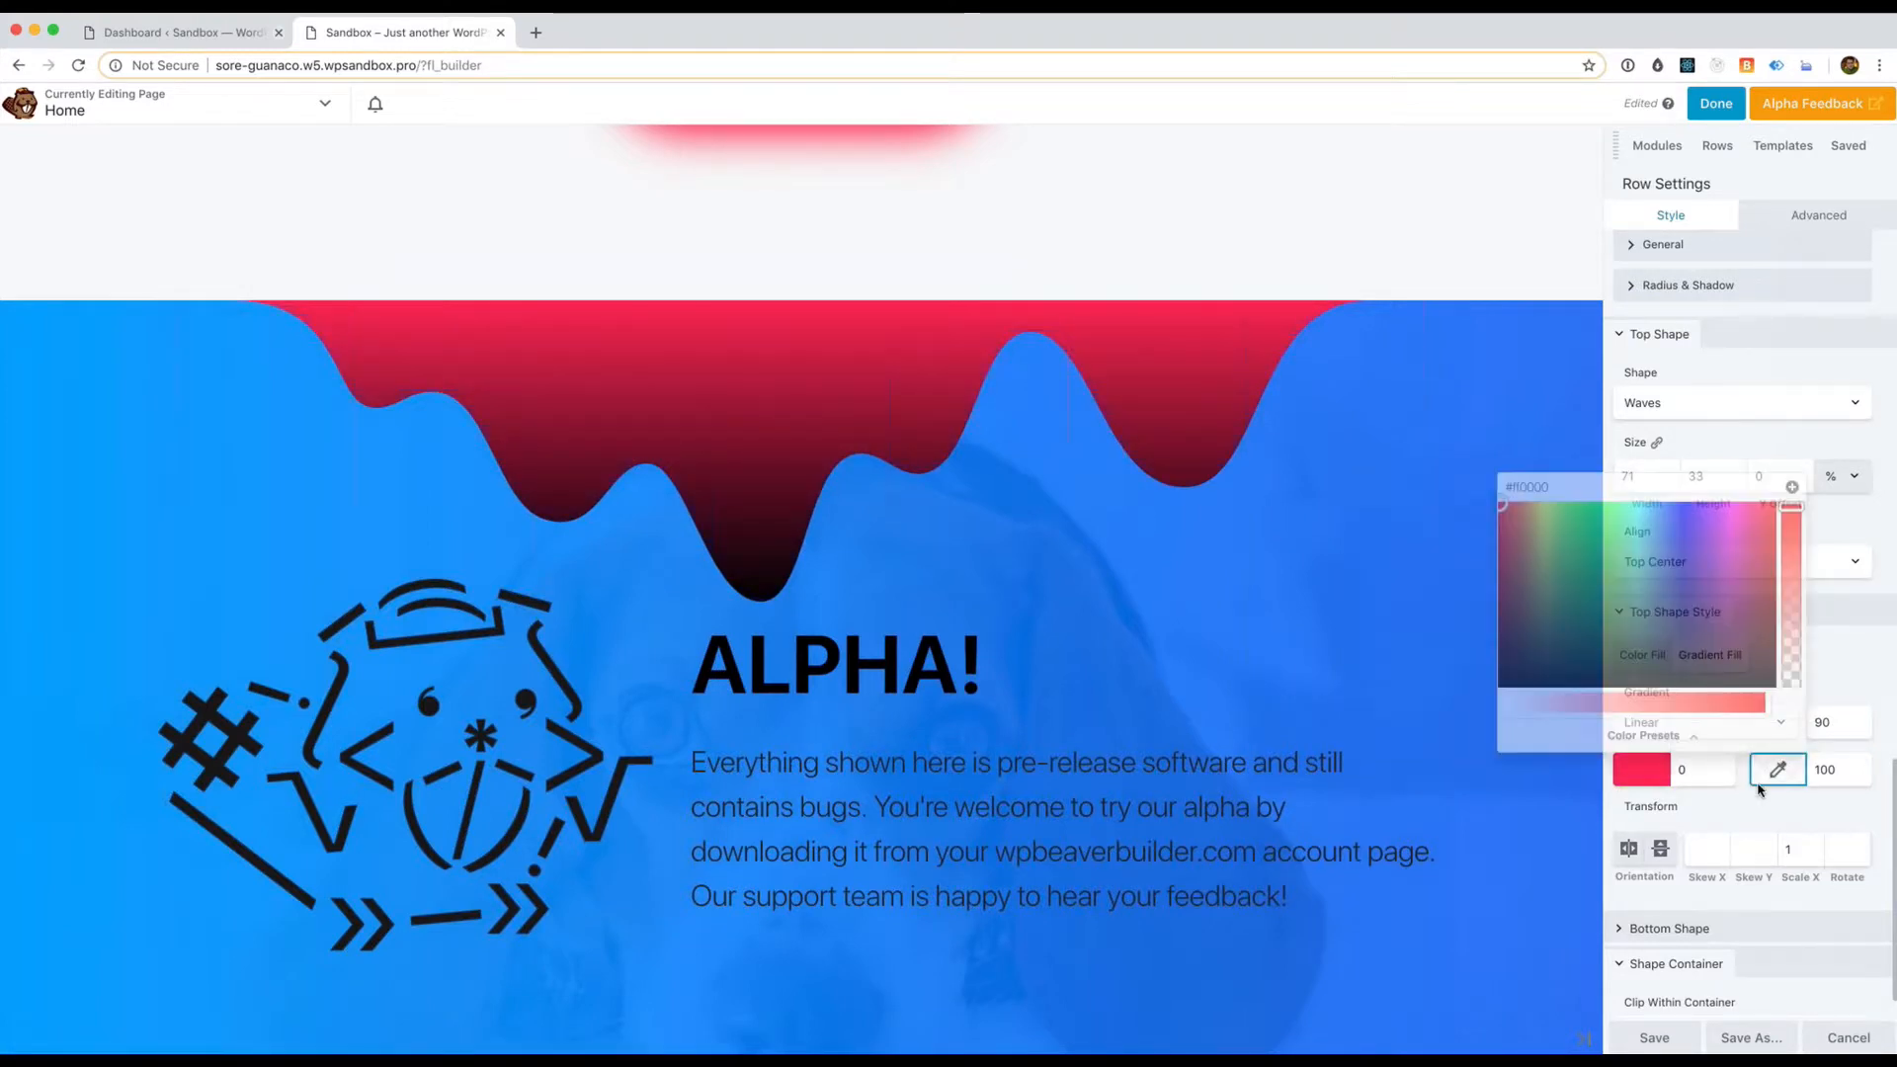
pyautogui.click(1585, 504)
pyautogui.moveTo(1585, 502); pyautogui.dragTo(1636, 494)
pyautogui.click(1839, 672)
# Set the angle of the top shape's gradient to 209 degrees
pyautogui.click(1820, 728)
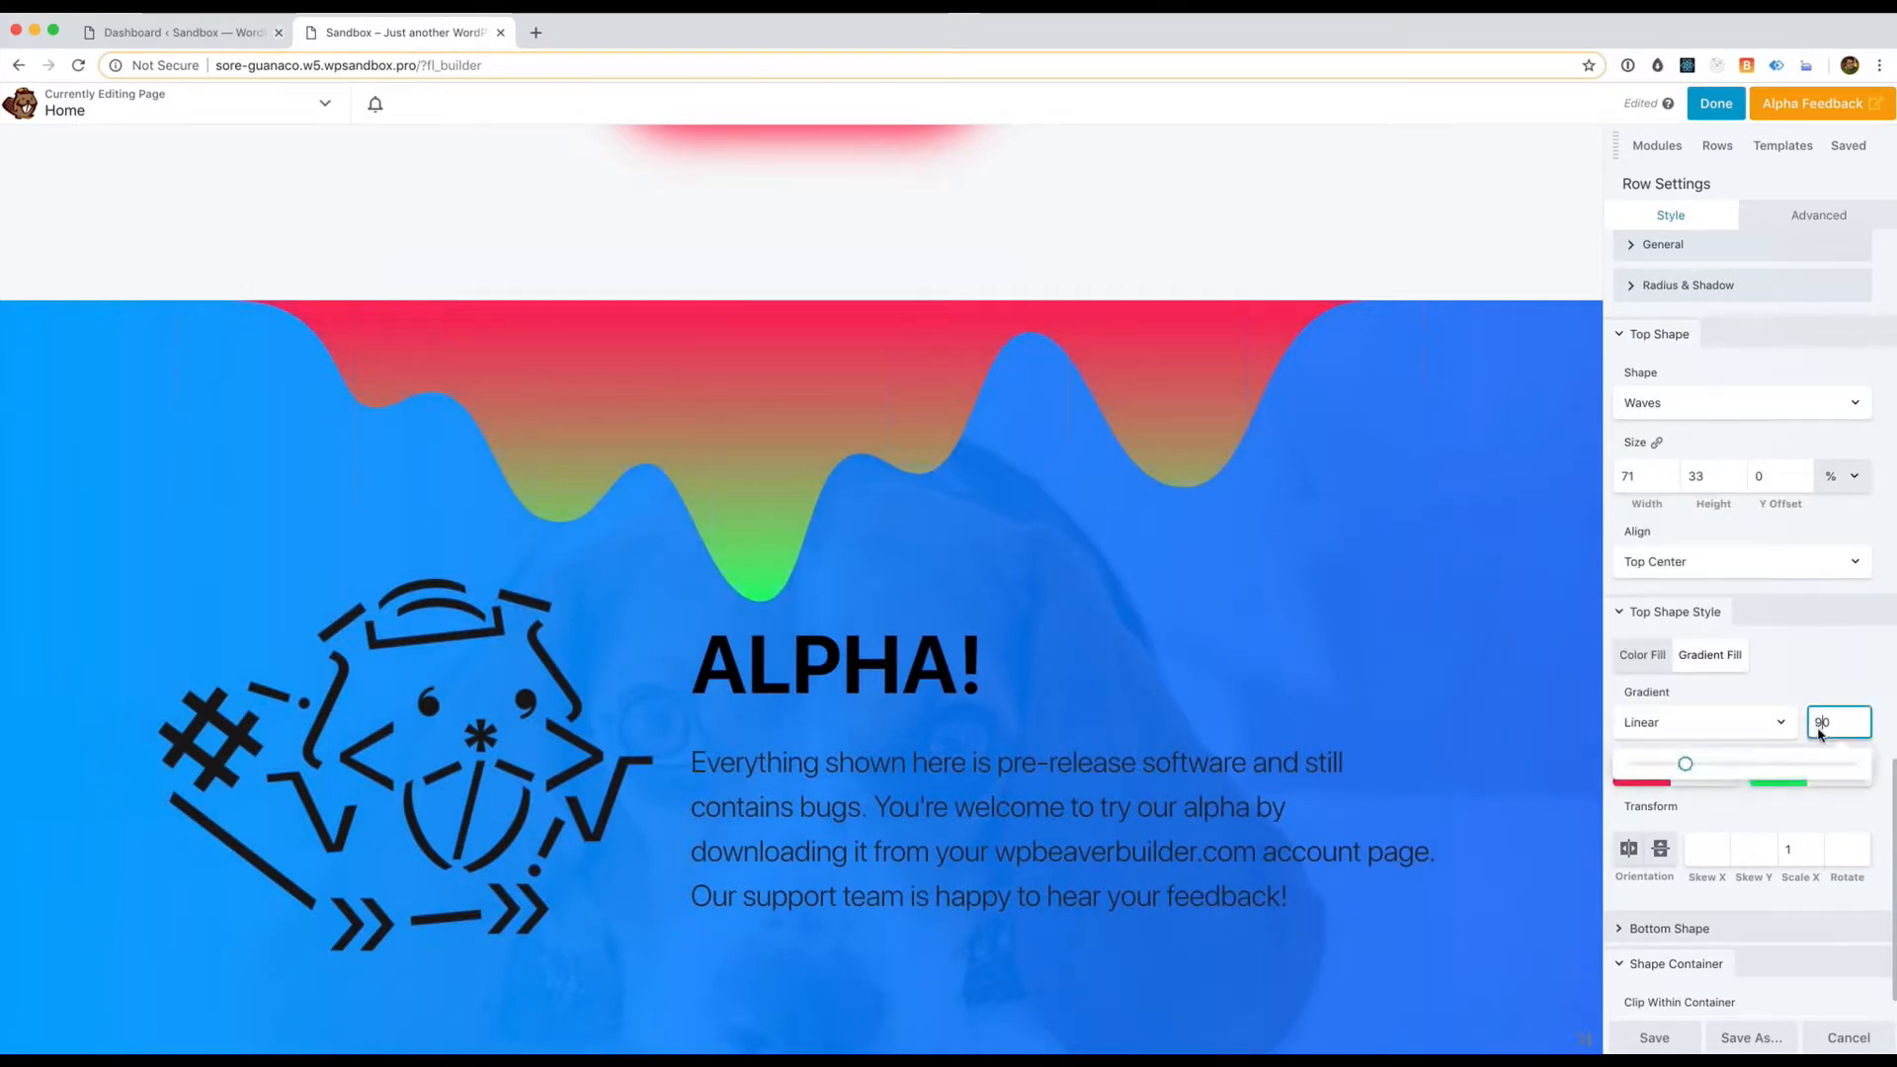
pyautogui.moveTo(1685, 763); pyautogui.dragTo(1762, 761)
pyautogui.scroll(-1, 1799, 667)
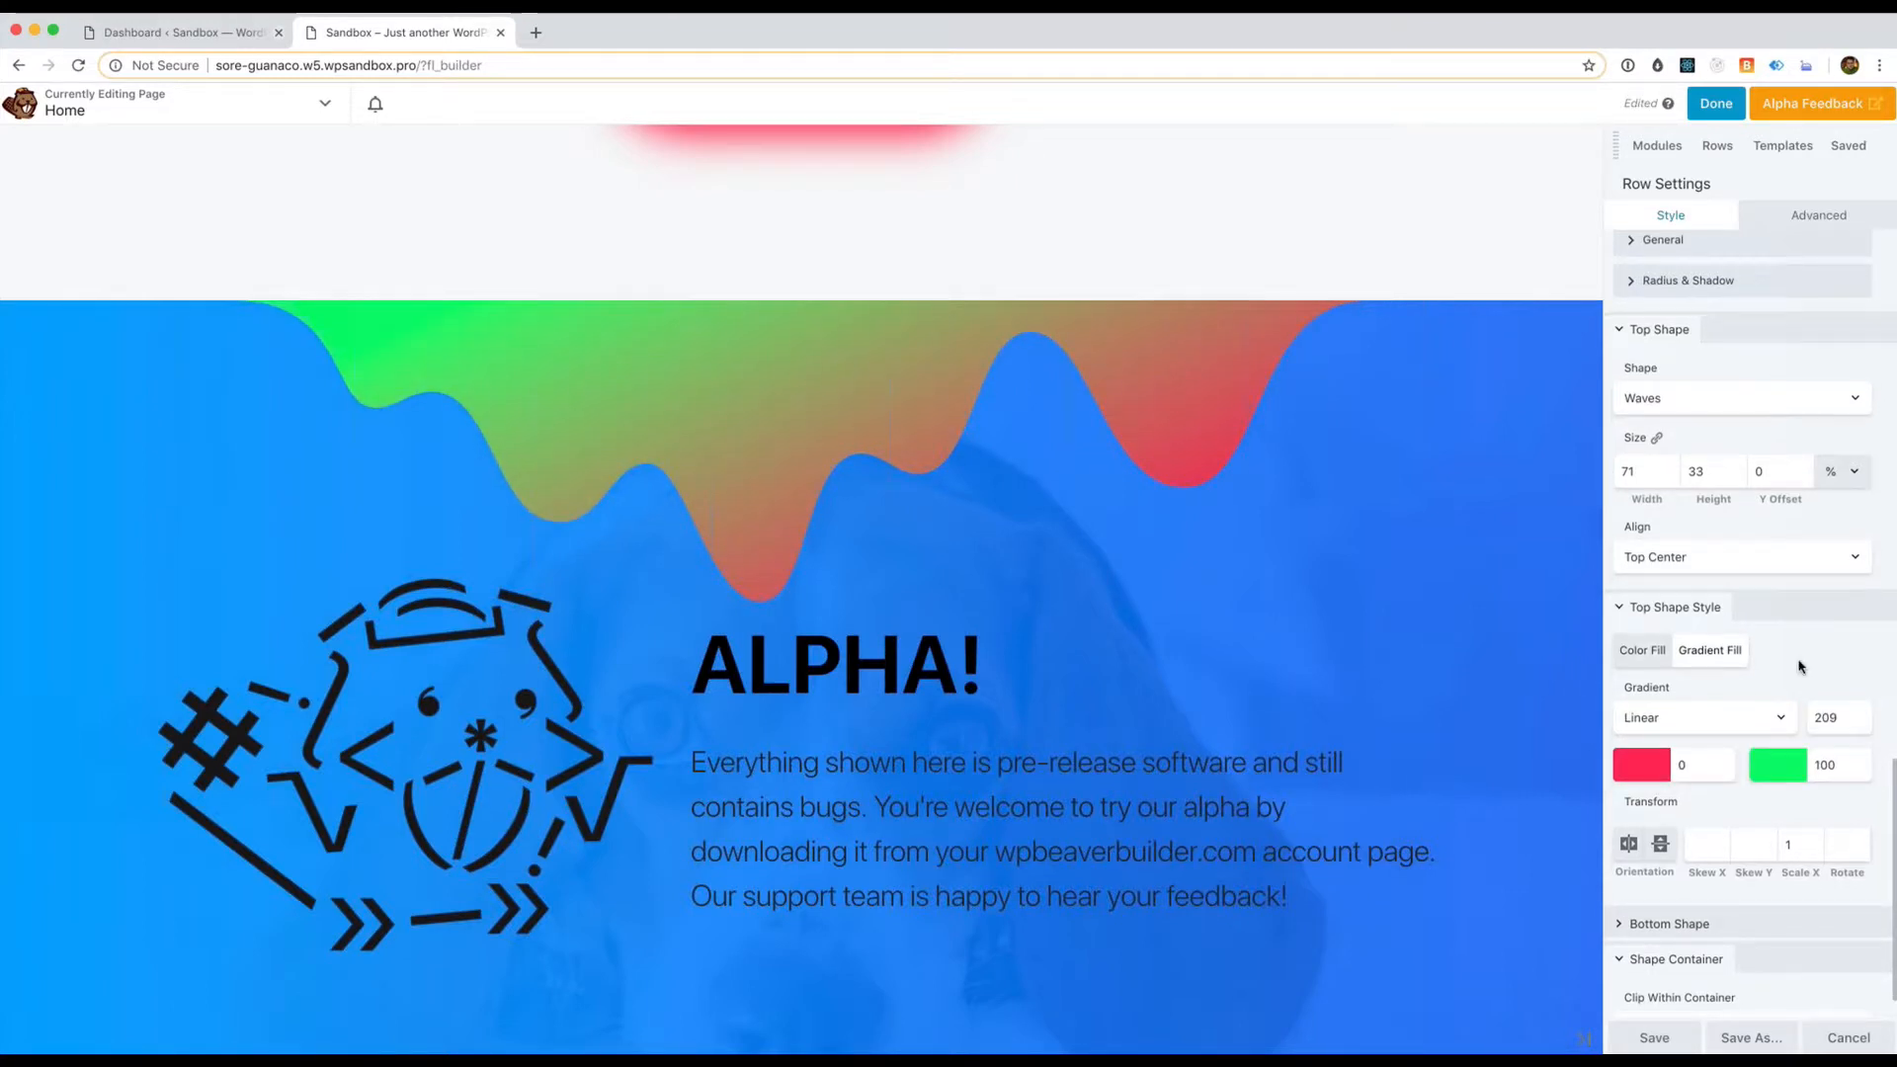
pyautogui.scroll(-1, 1799, 667)
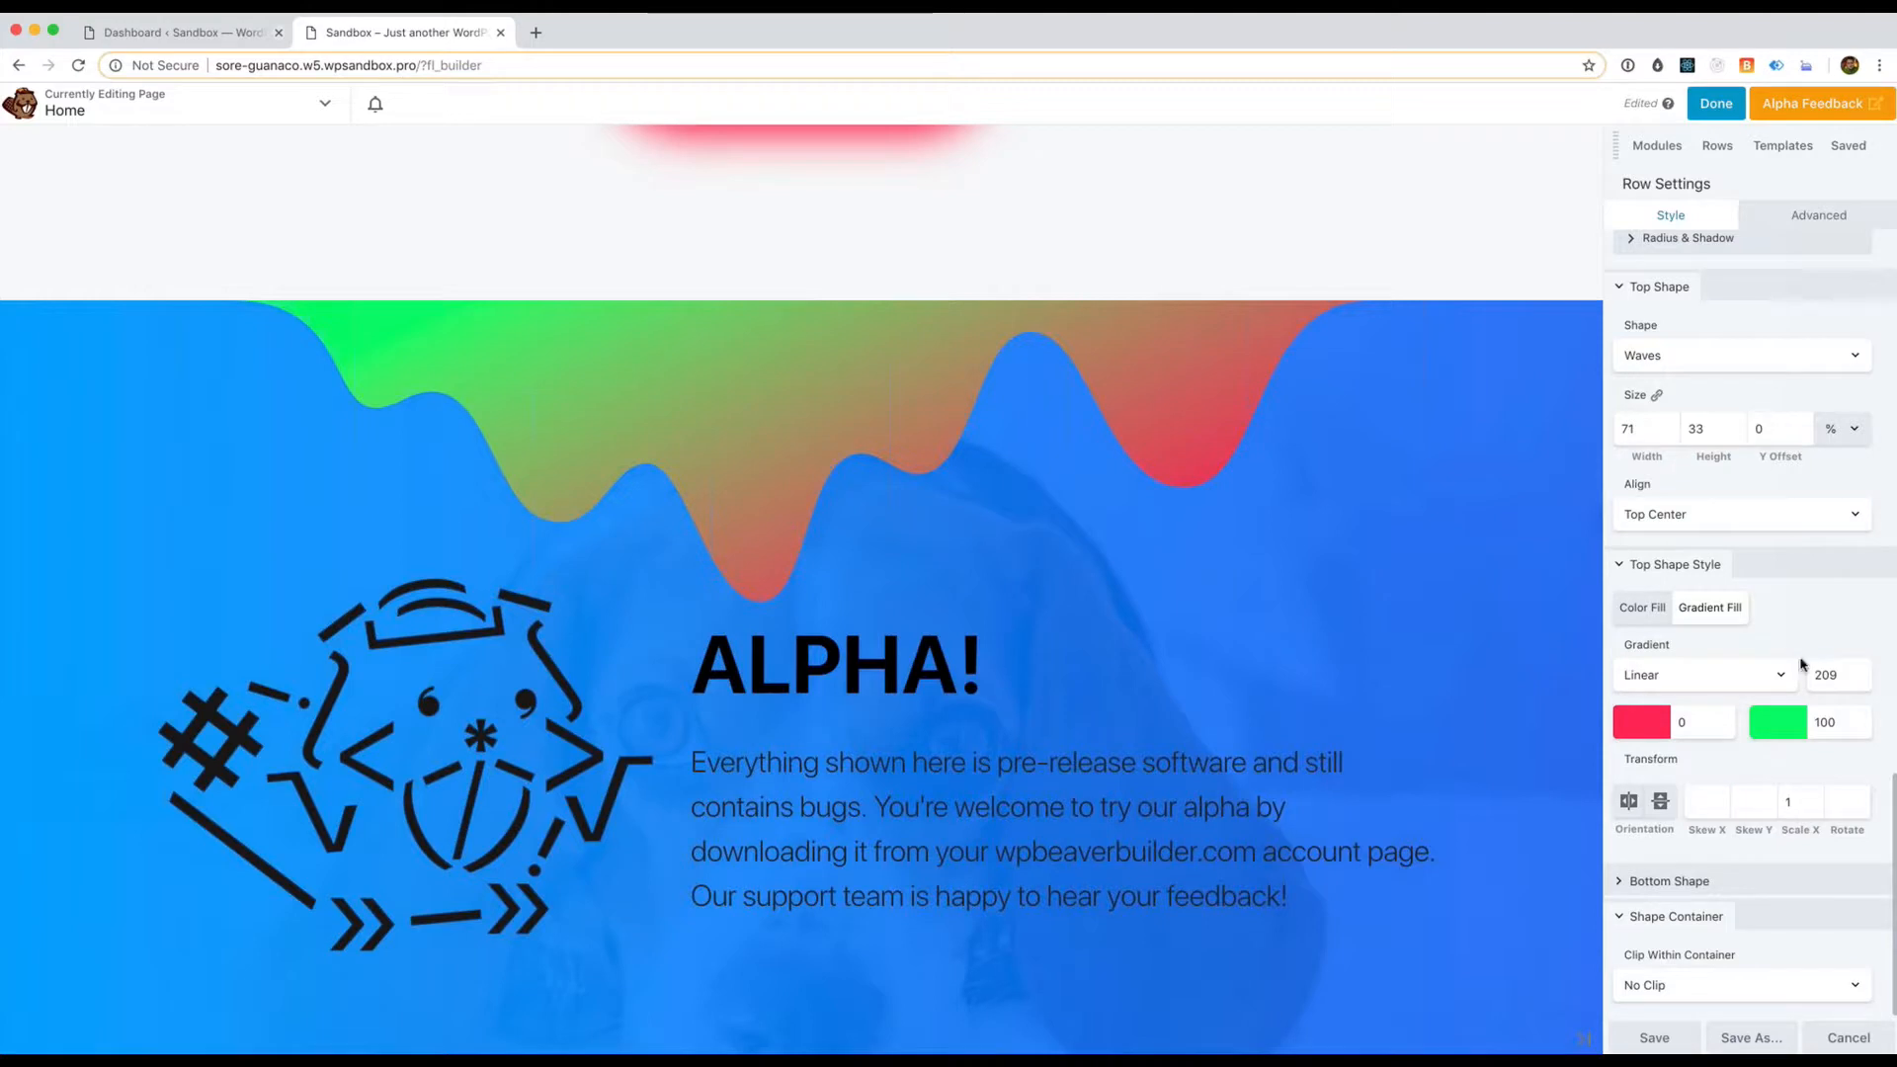
# Try flipping the top shape vertically and restore its hanging orientation
pyautogui.click(1661, 802)
pyautogui.click(1661, 803)
pyautogui.click(1660, 802)
pyautogui.scroll(1, 1664, 810)
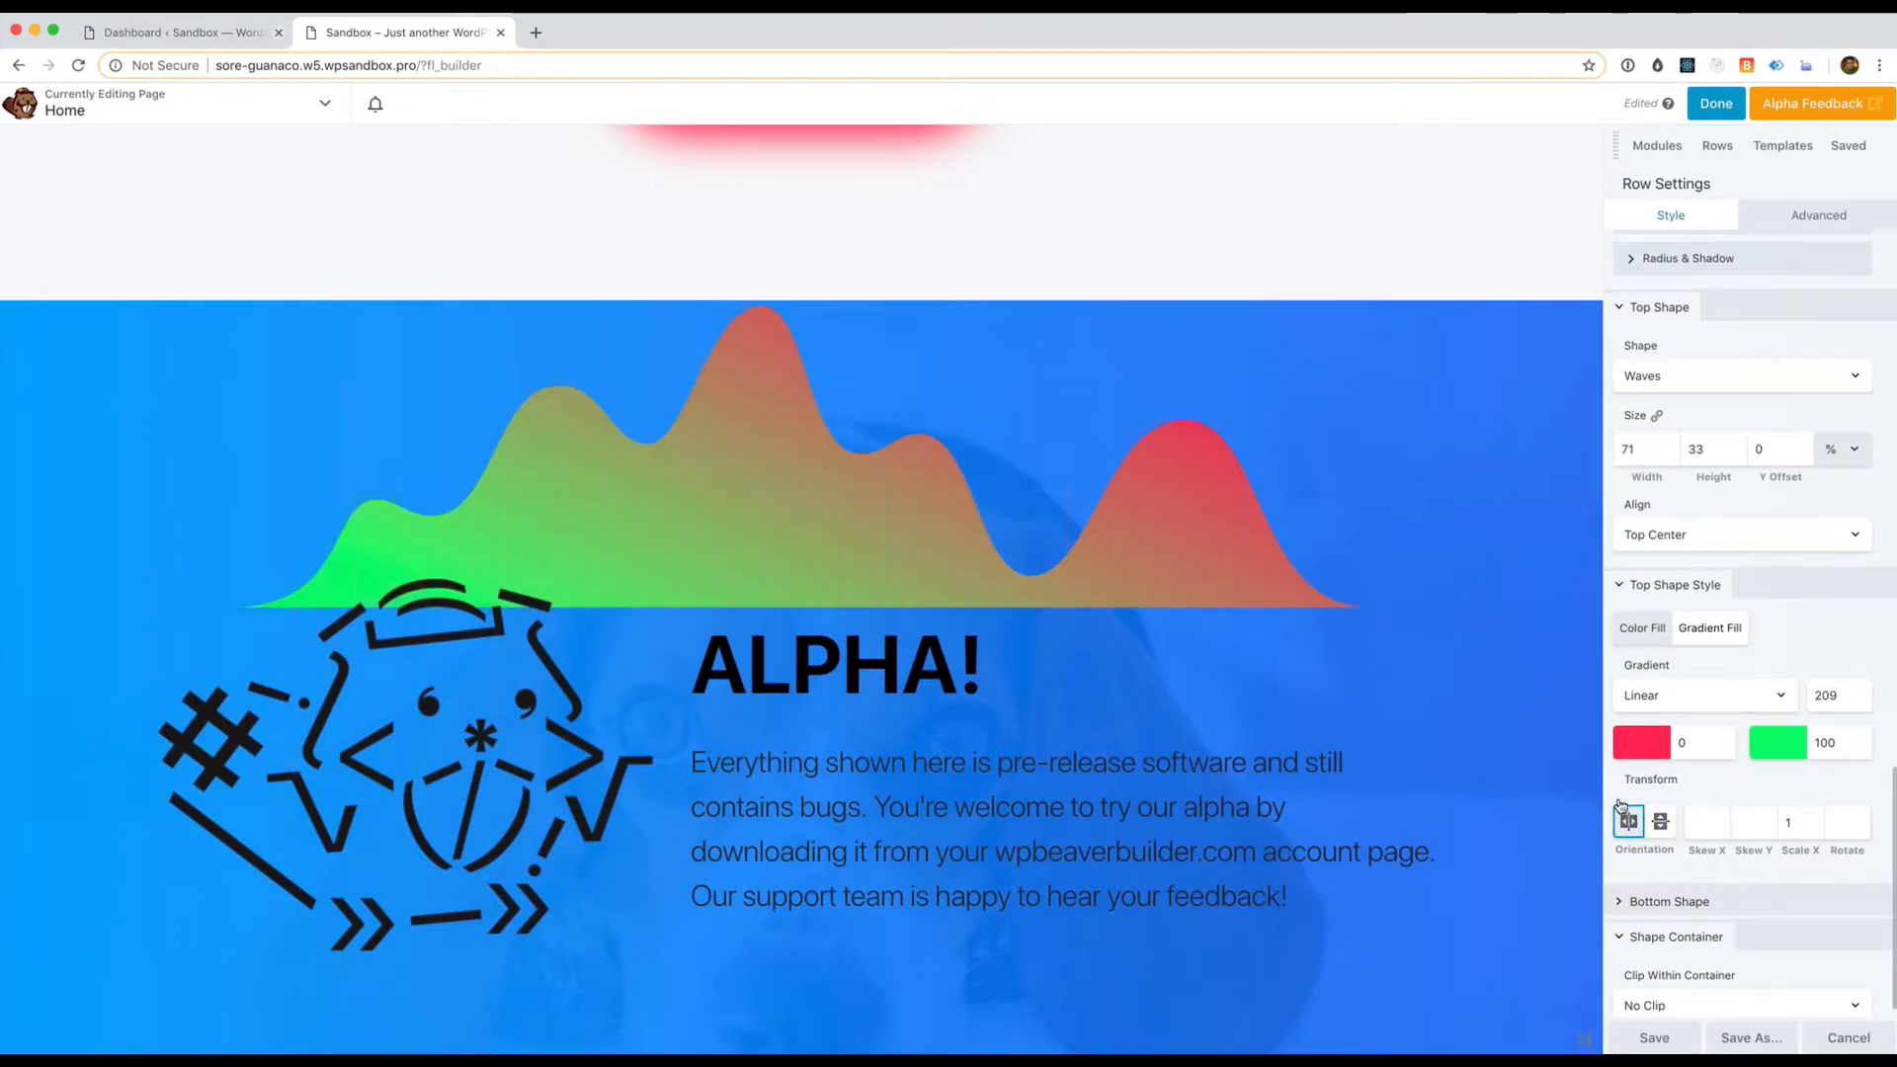
pyautogui.click(1664, 820)
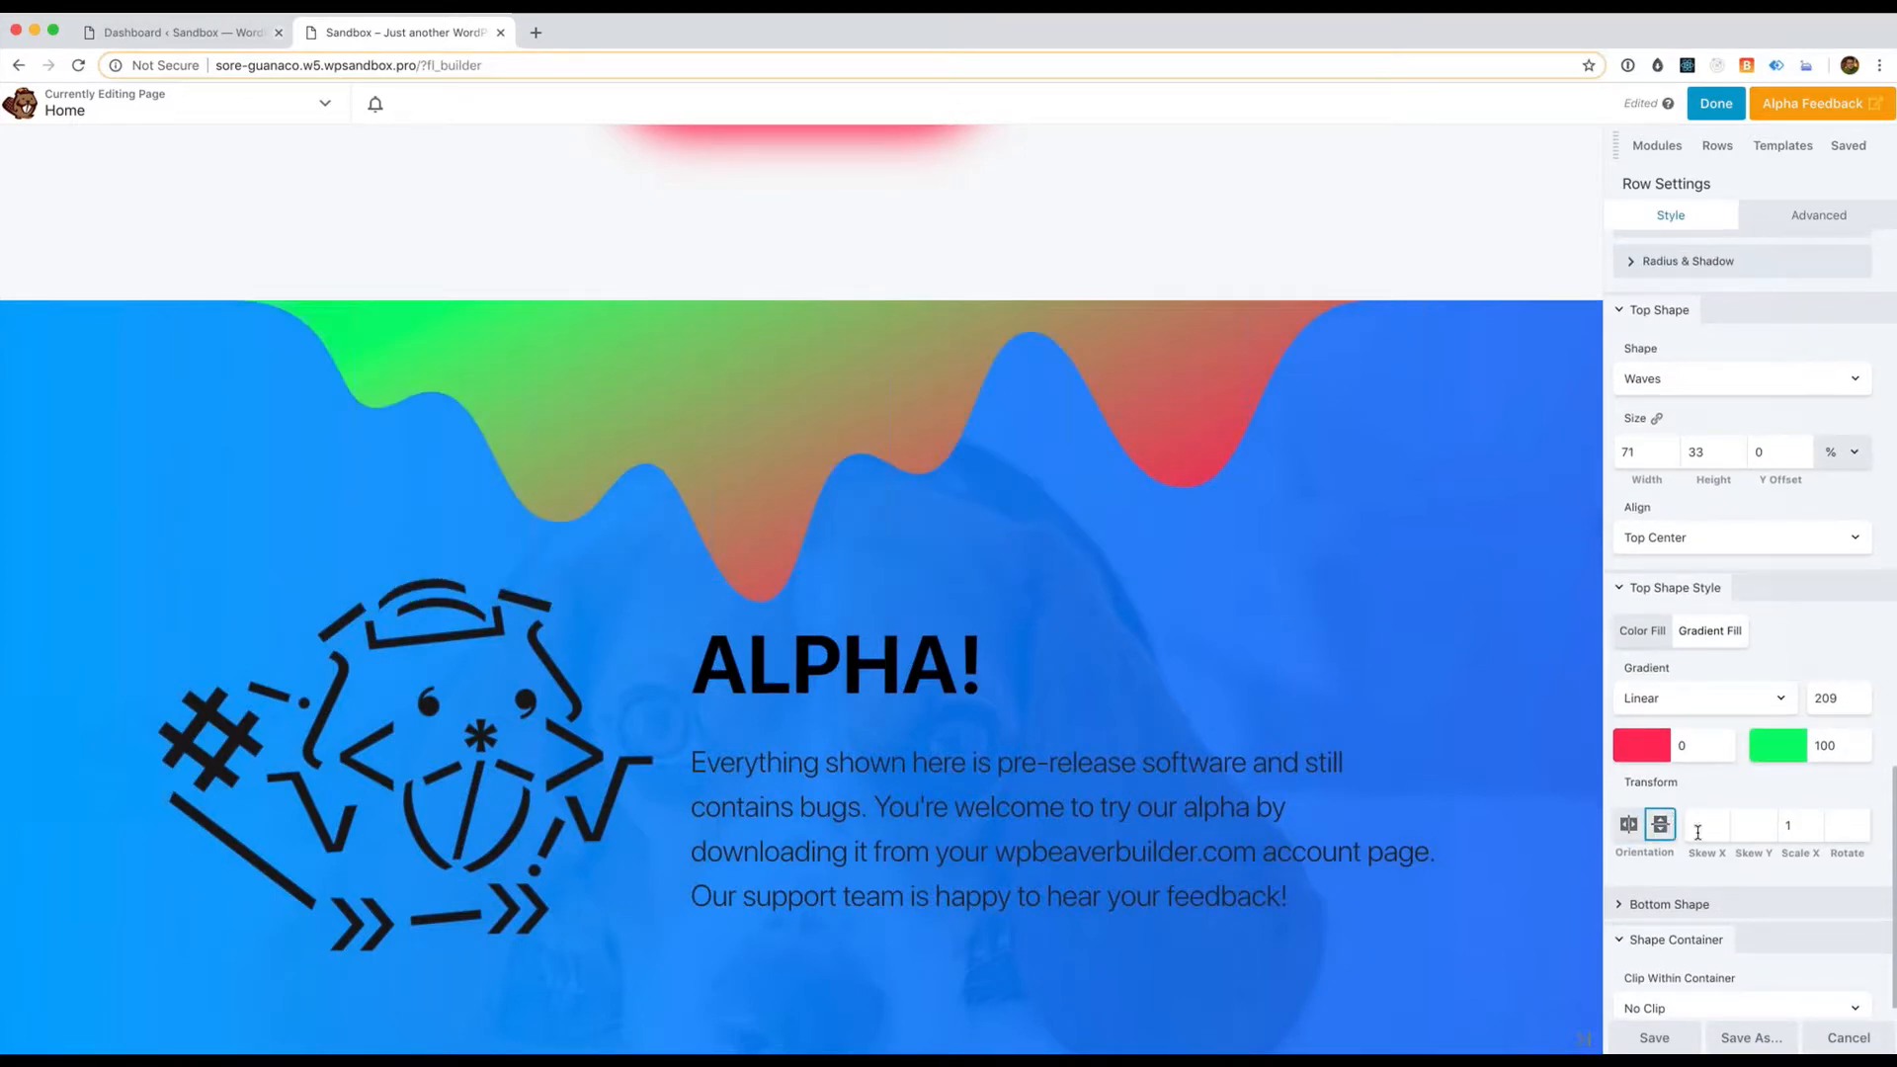
# Try rotating the top shape and return its rotation to 0
pyautogui.scroll(-1, 1699, 831)
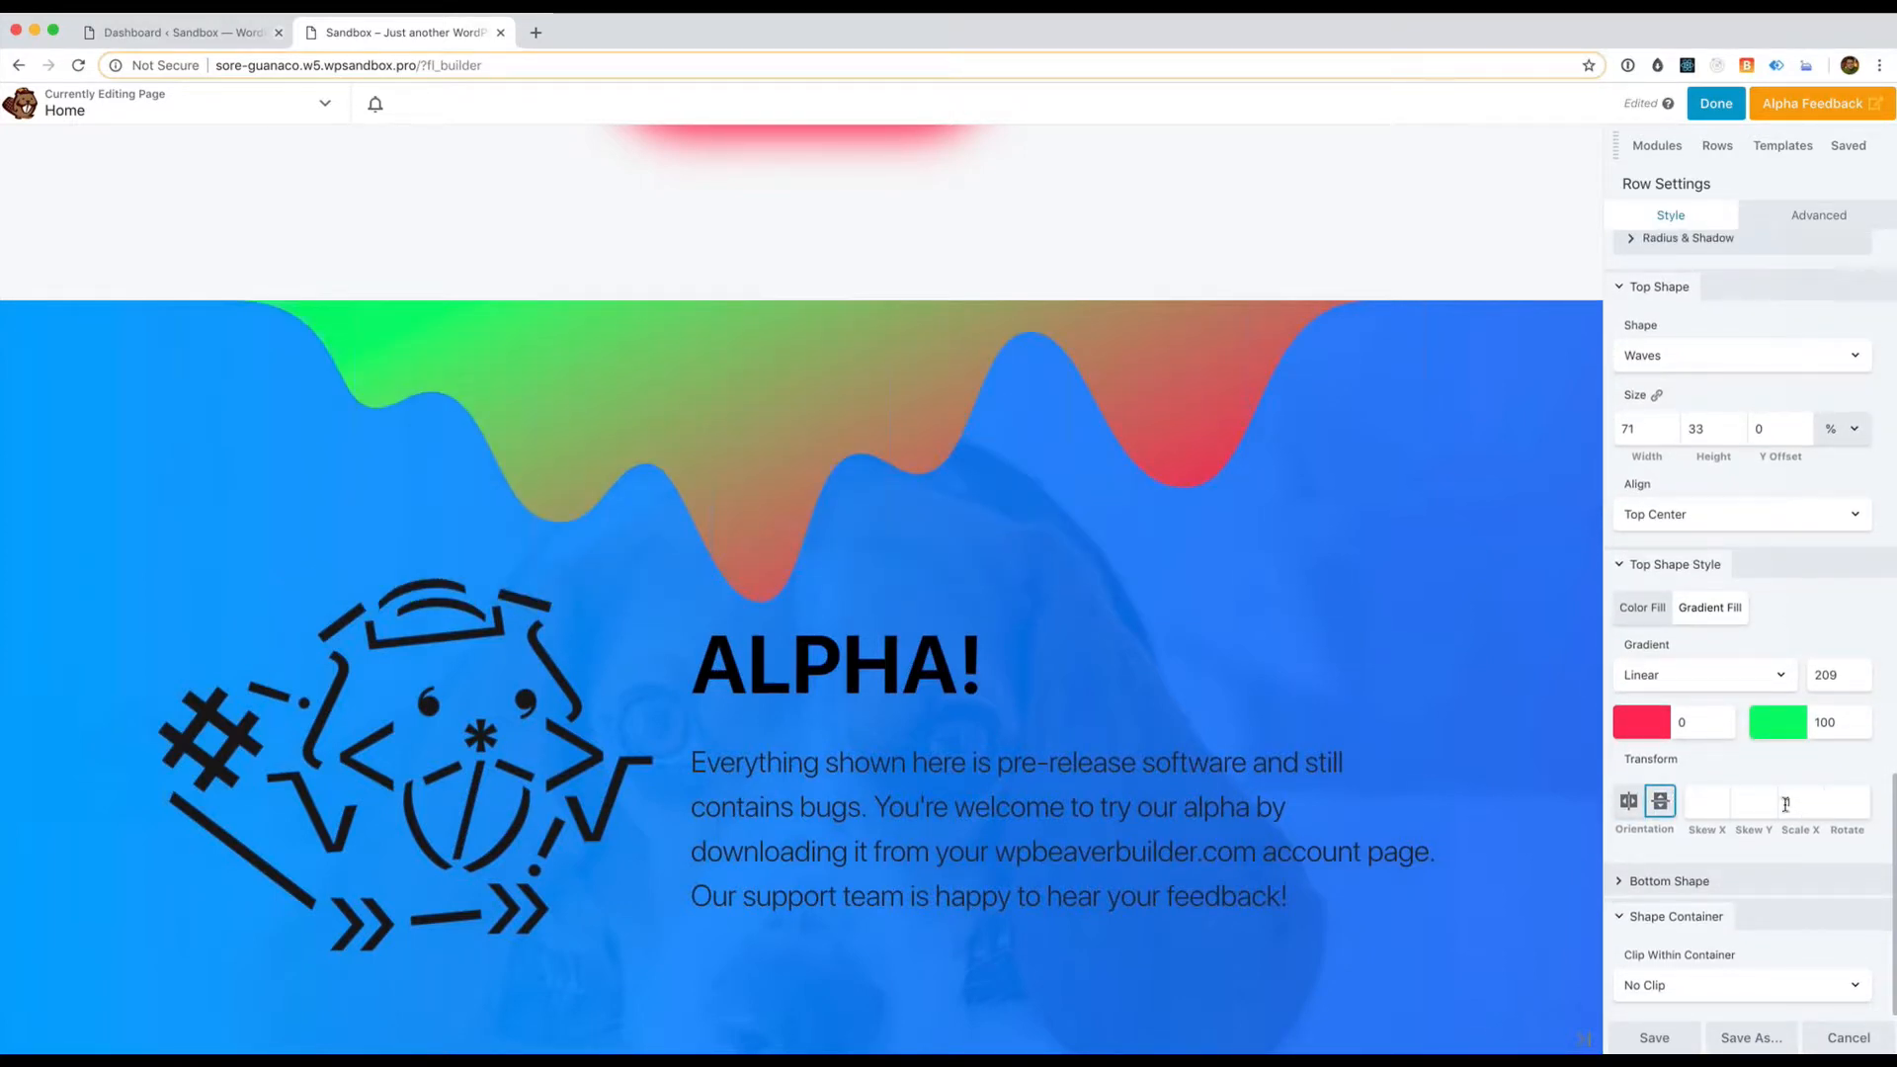
pyautogui.click(1846, 810)
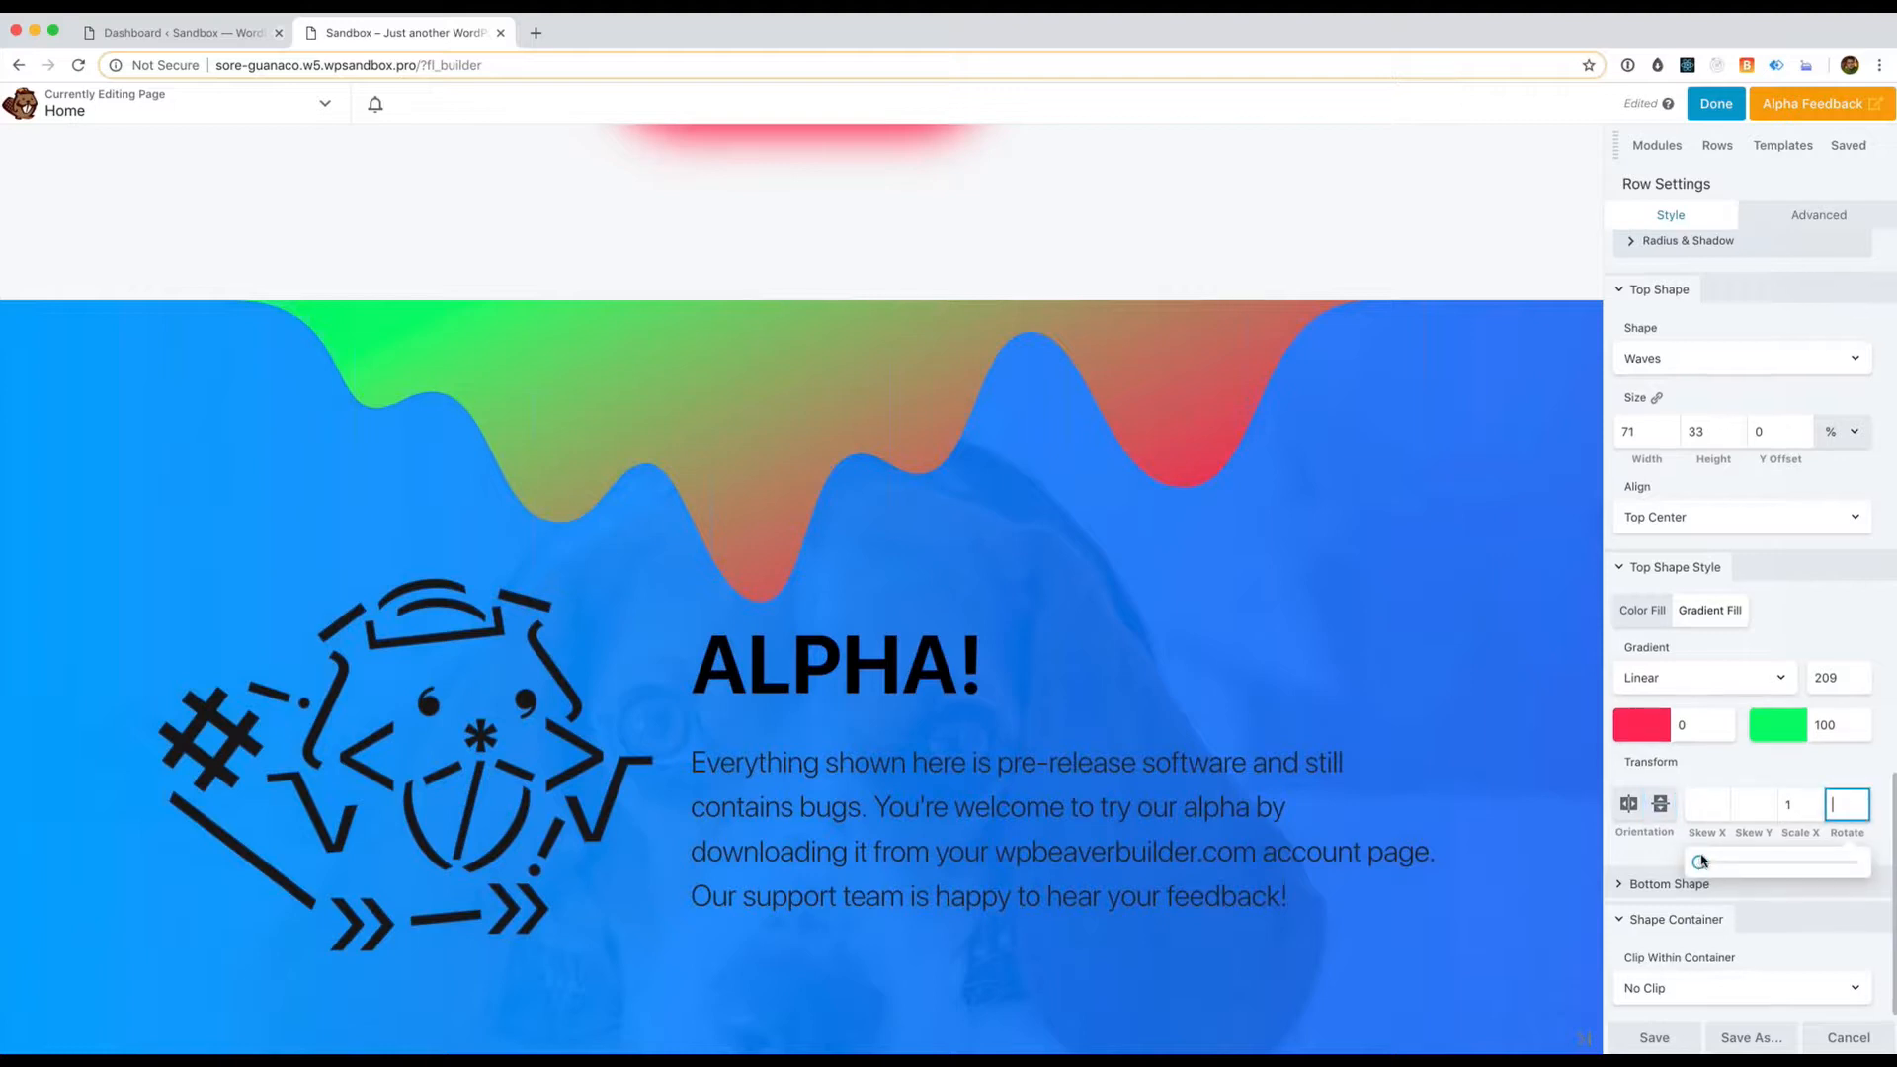
pyautogui.write('38')
pyautogui.moveTo(1688, 860); pyautogui.dragTo(1780, 872)
# Set the top shape's horizontal skew to 36
pyautogui.click(1754, 816)
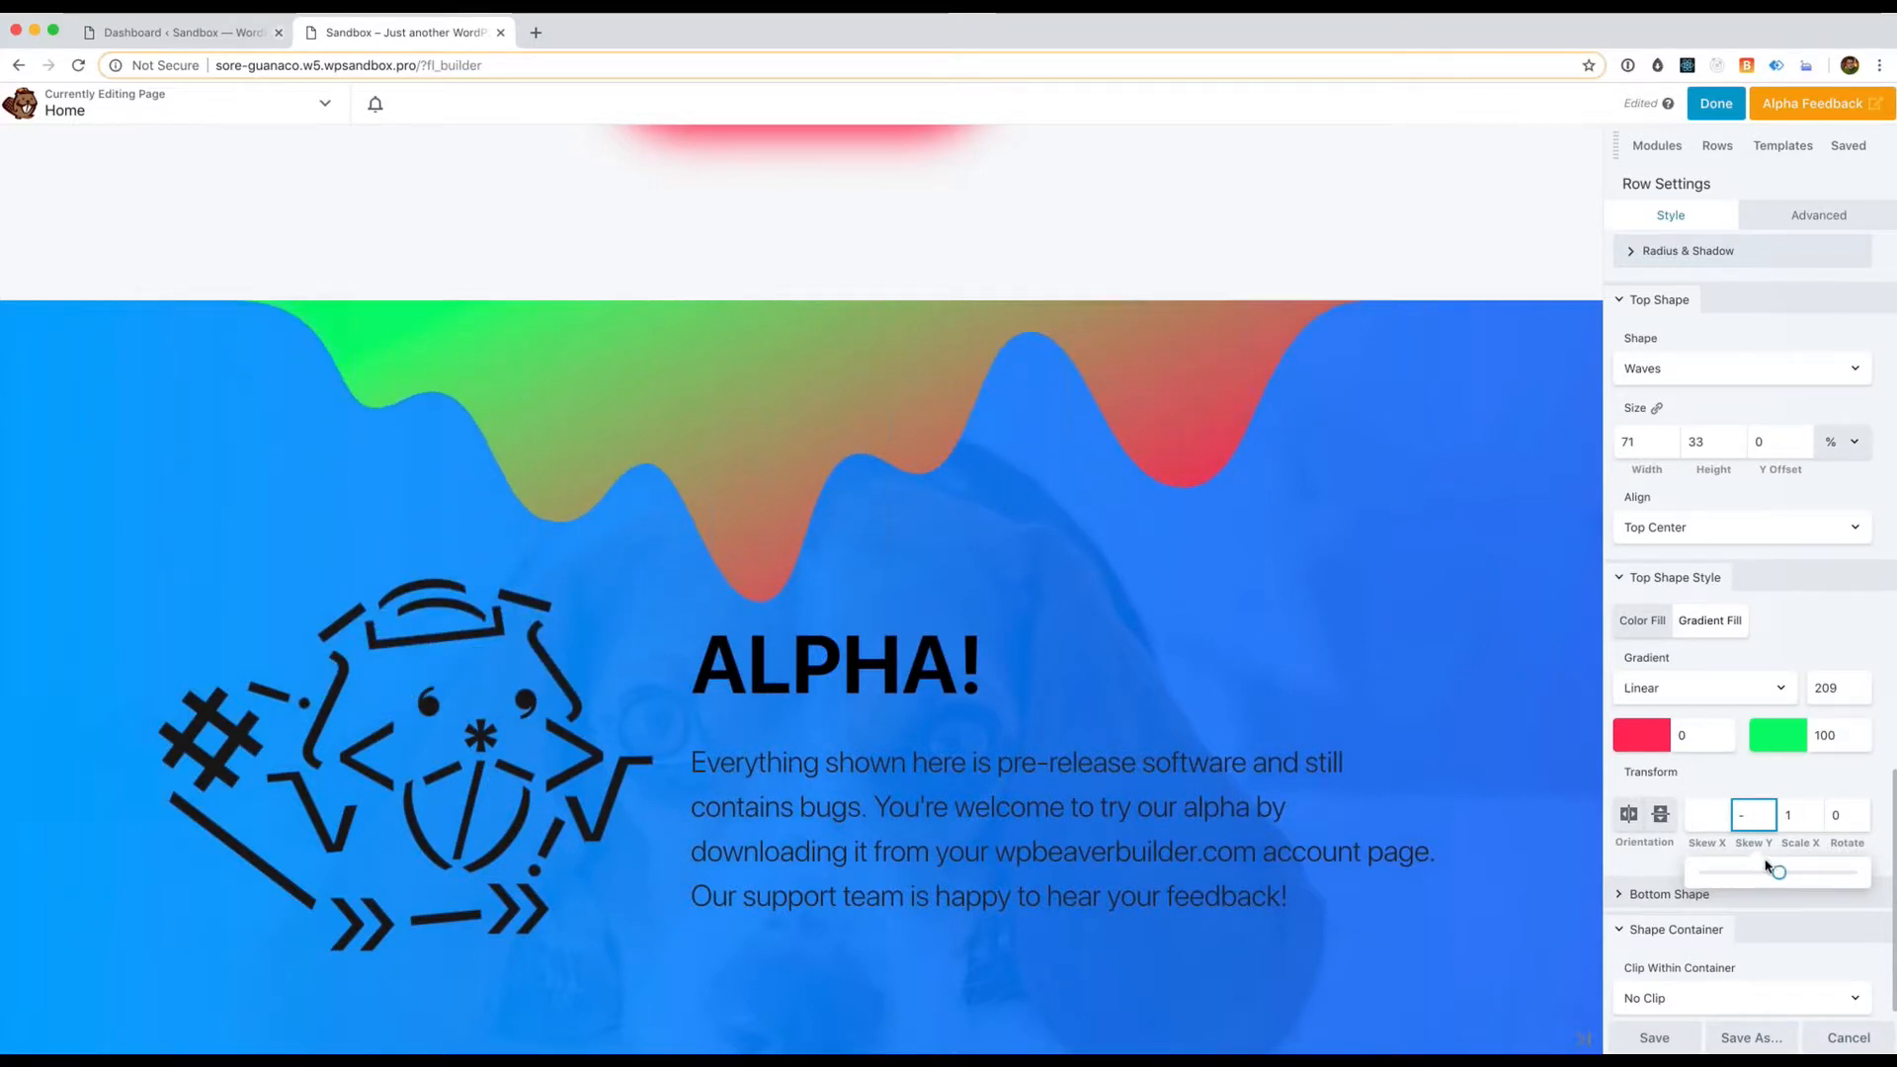
pyautogui.click(1709, 818)
pyautogui.write('18')
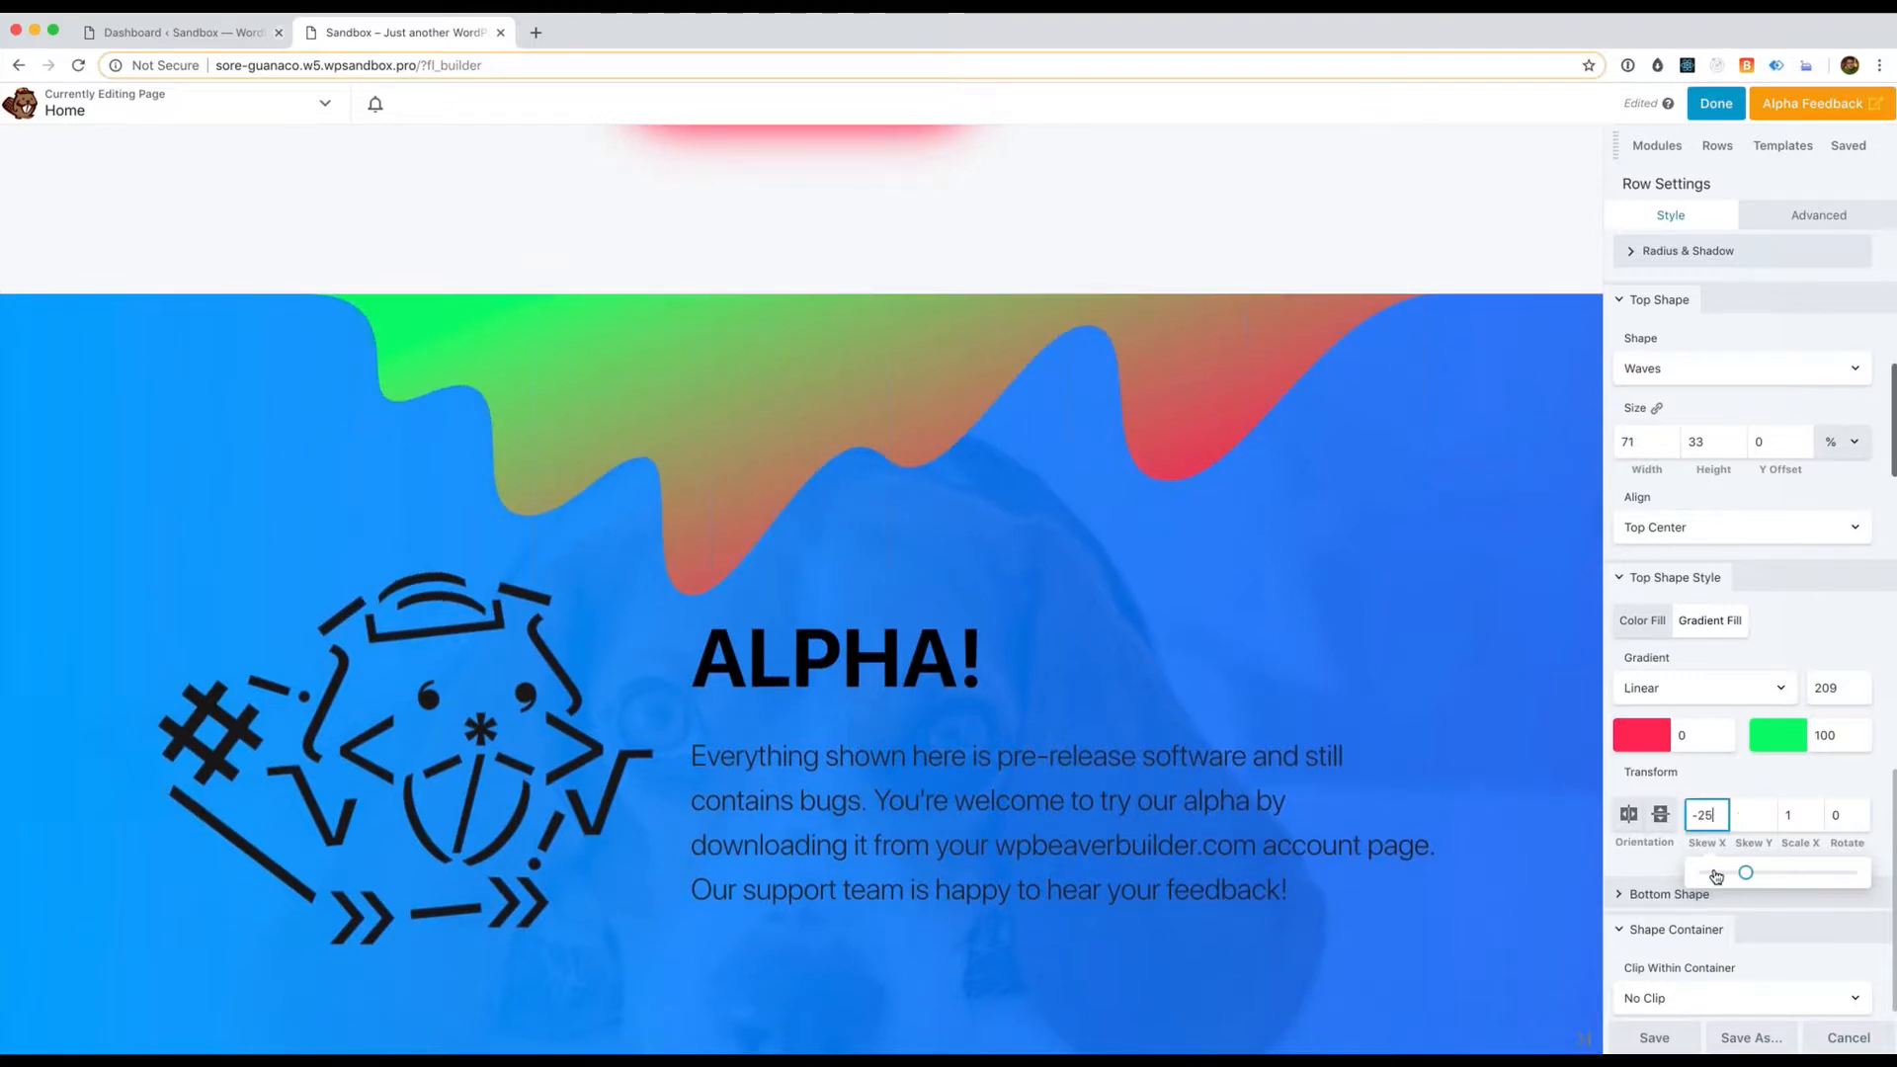
pyautogui.press('BackSpace')
pyautogui.press('BackSpace')
pyautogui.write('-4')
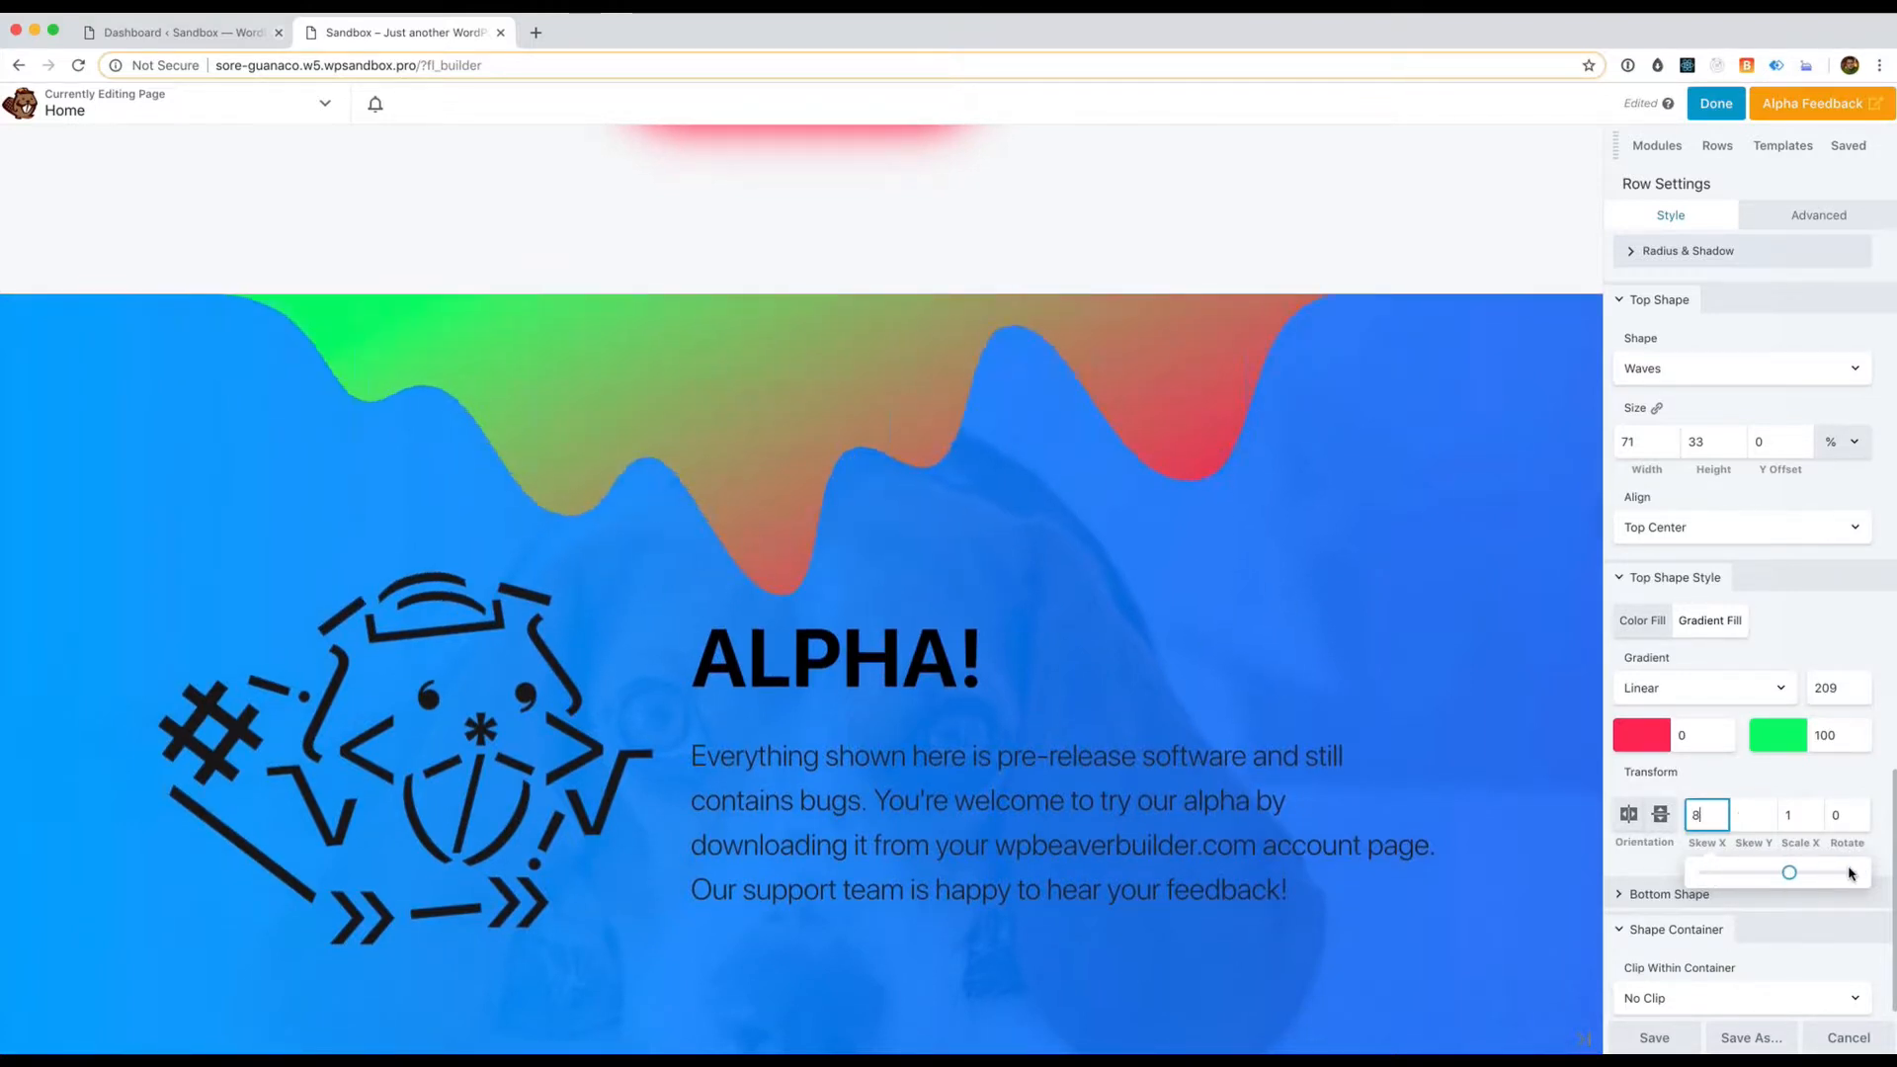
pyautogui.press('BackSpace')
pyautogui.press('BackSpace')
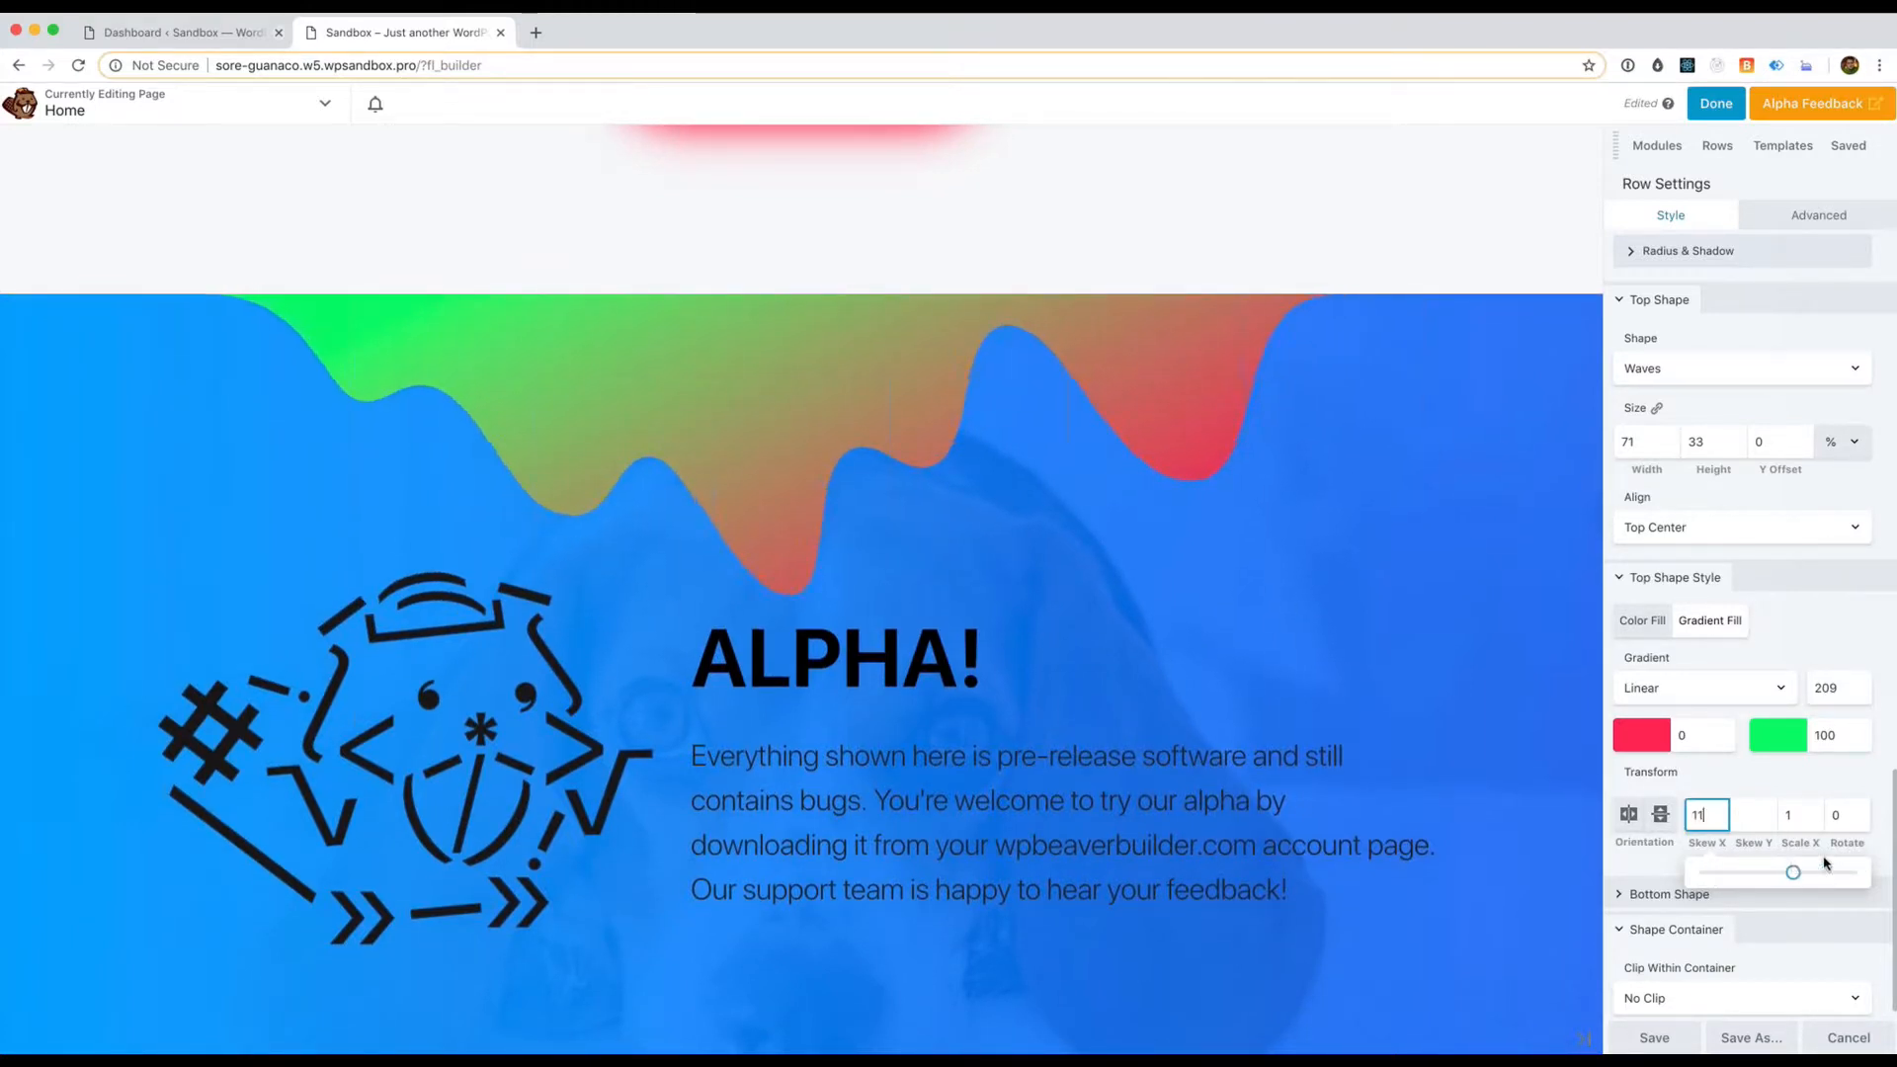
pyautogui.write('36')
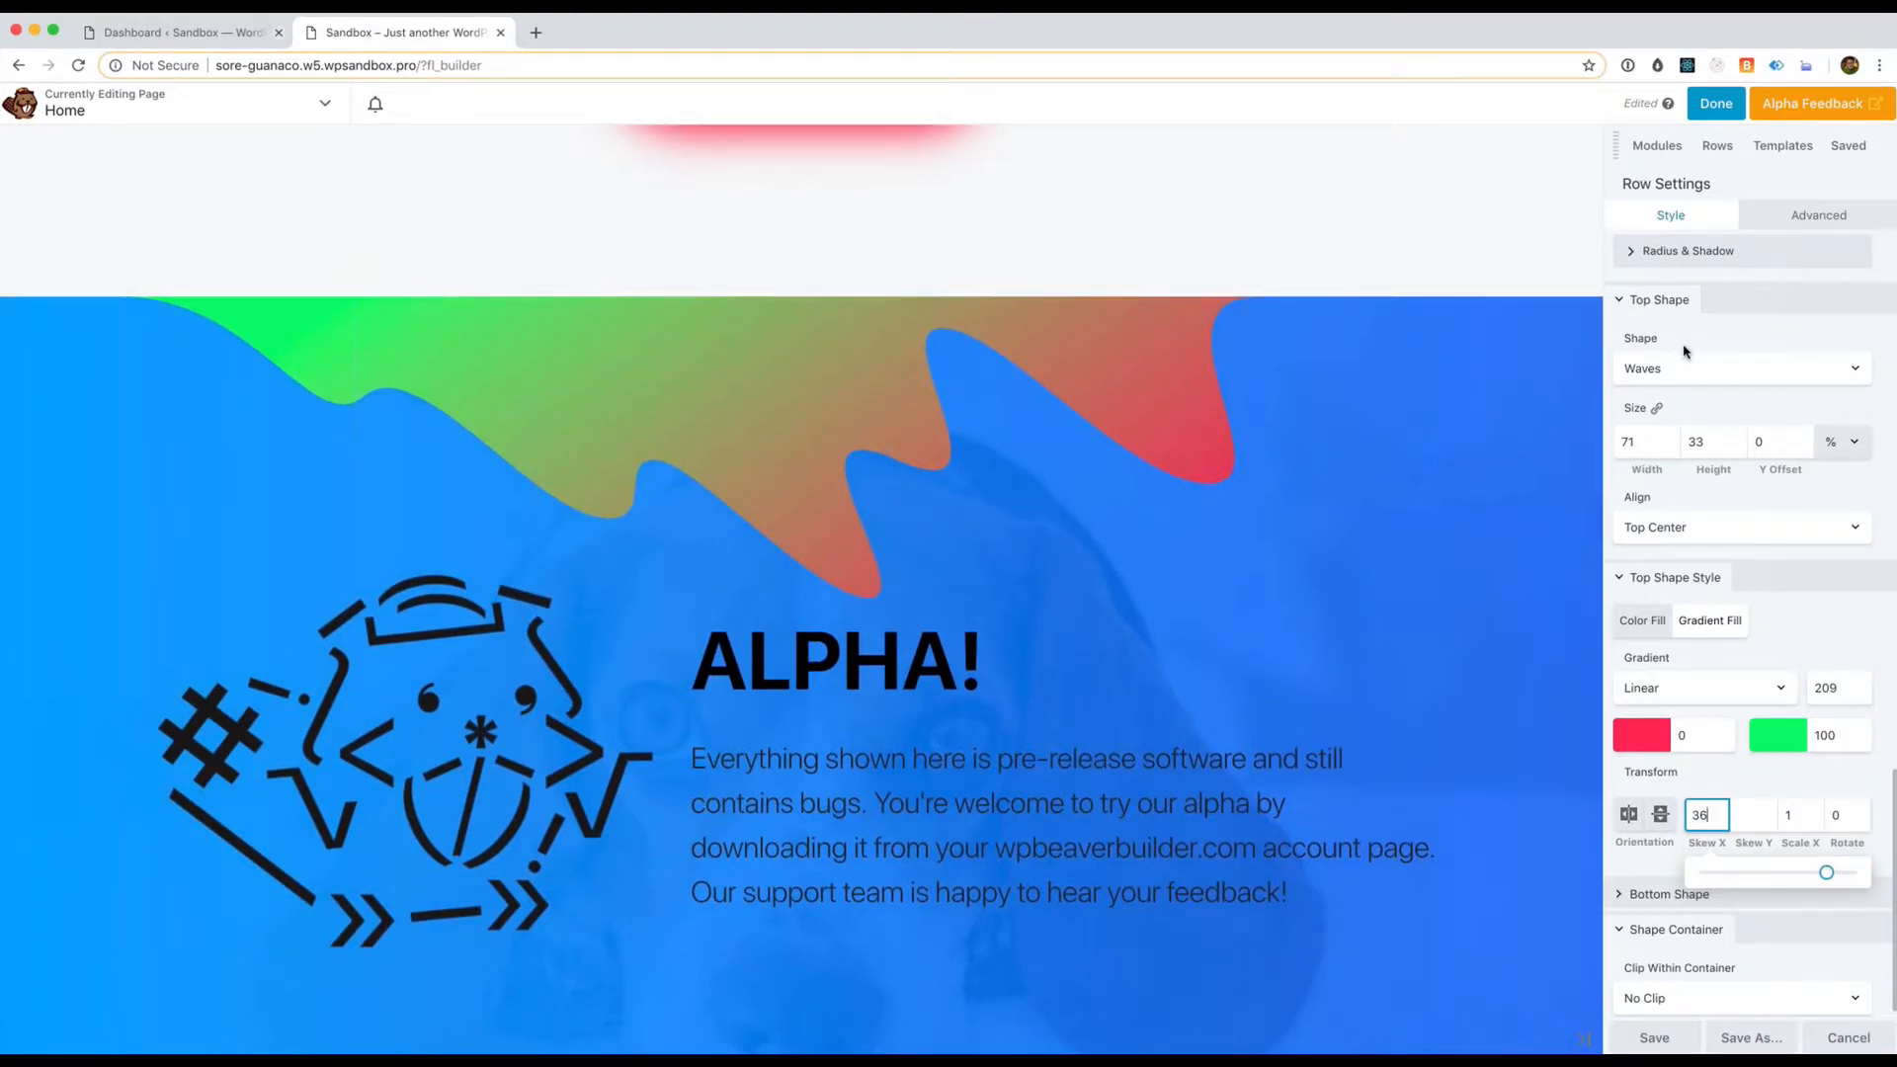
# Widen the top shape to 132% and check how it spans the ALPHA! row
pyautogui.click(1642, 441)
pyautogui.moveTo(1683, 499)
pyautogui.mouseDown()
pyautogui.moveTo(1812, 500)
pyautogui.moveTo(1689, 499)
pyautogui.mouseUp()
pyautogui.click(1731, 498)
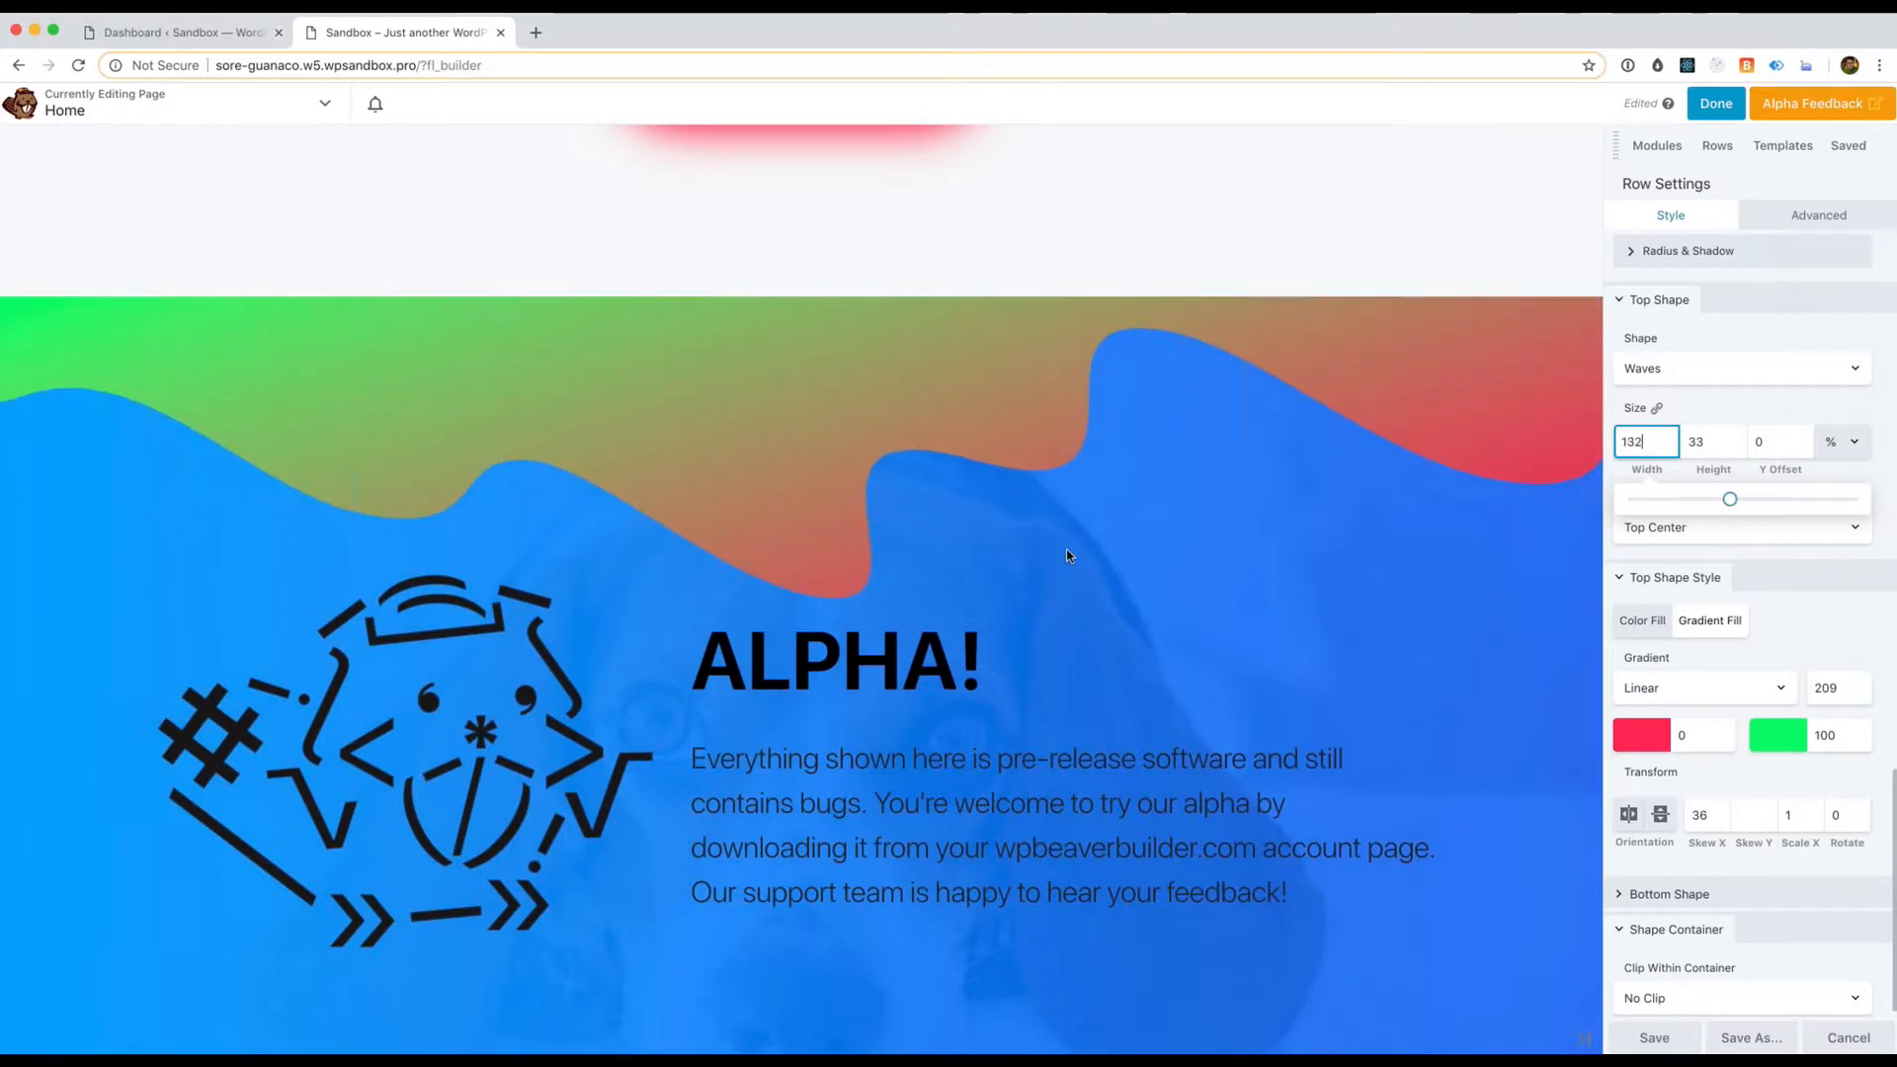
pyautogui.scroll(-2, 1067, 553)
pyautogui.scroll(-3, 1068, 557)
pyautogui.scroll(2, 1068, 557)
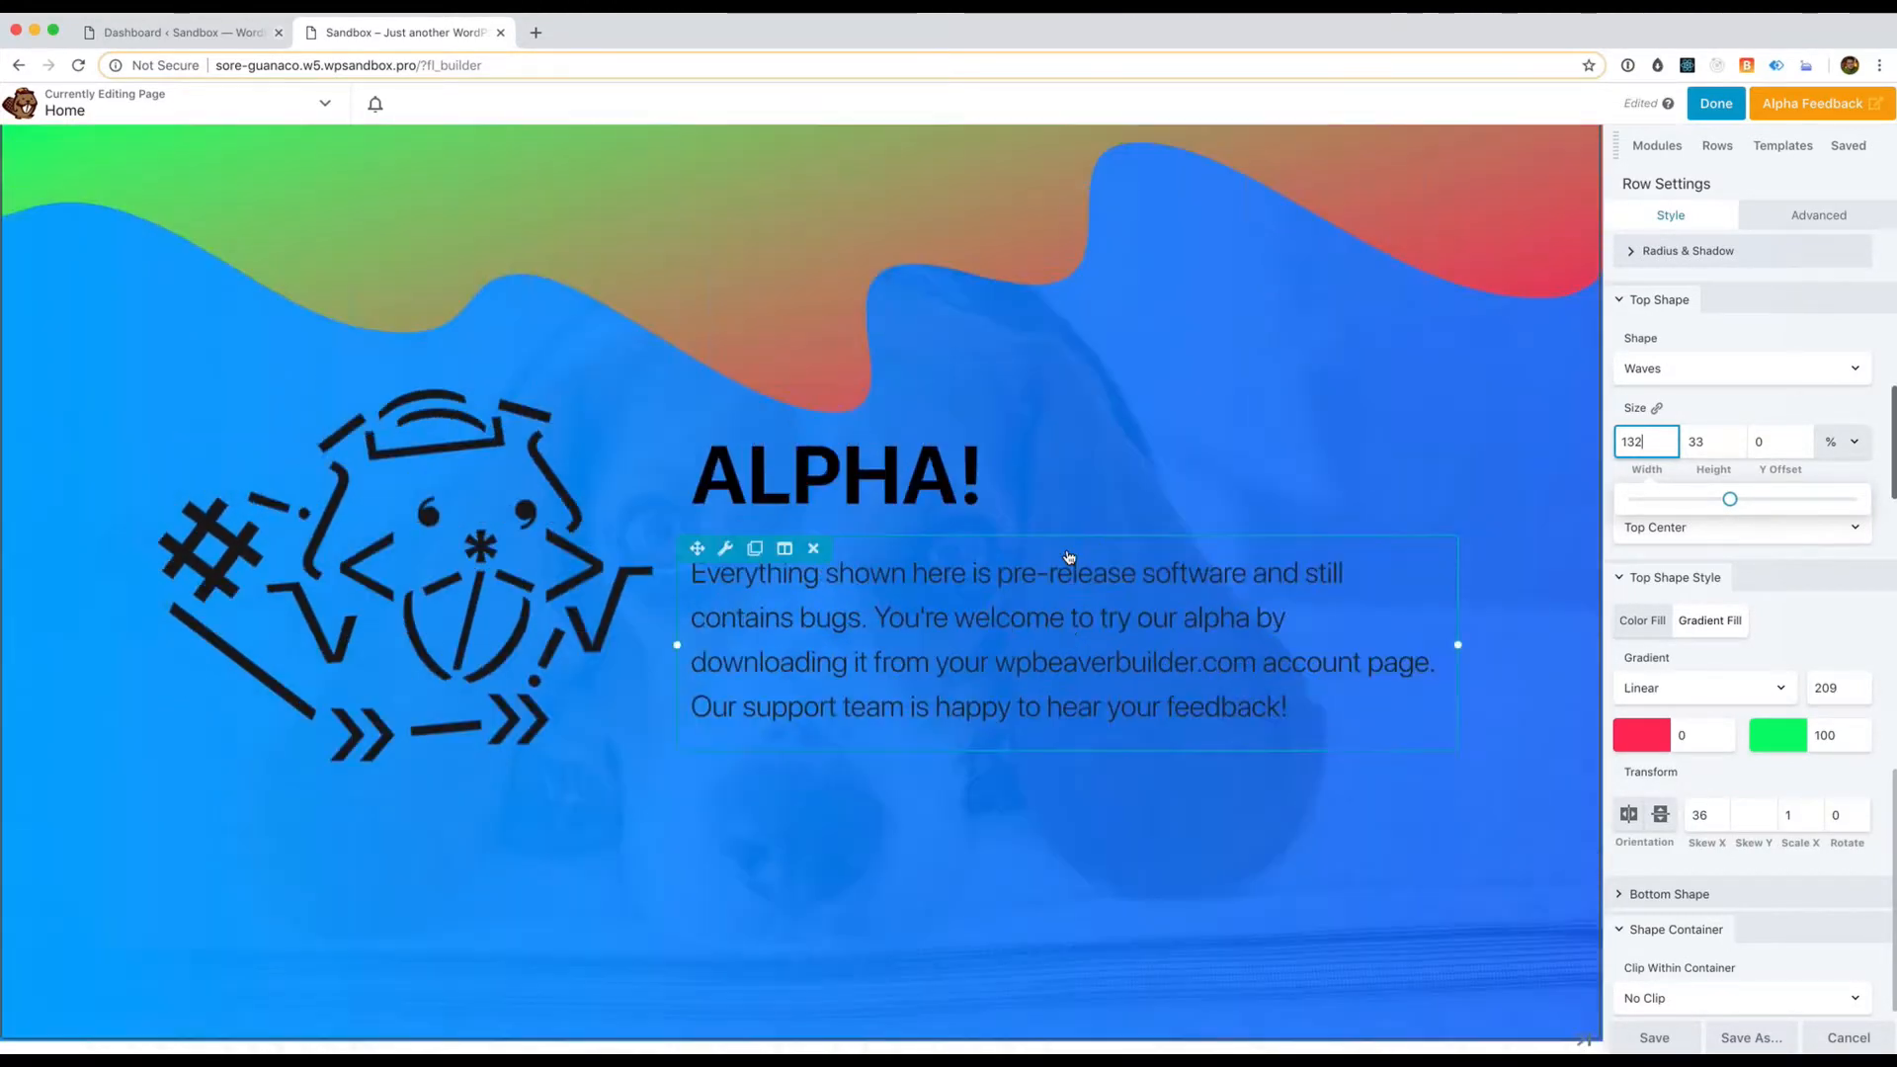
pyautogui.scroll(1, 1065, 553)
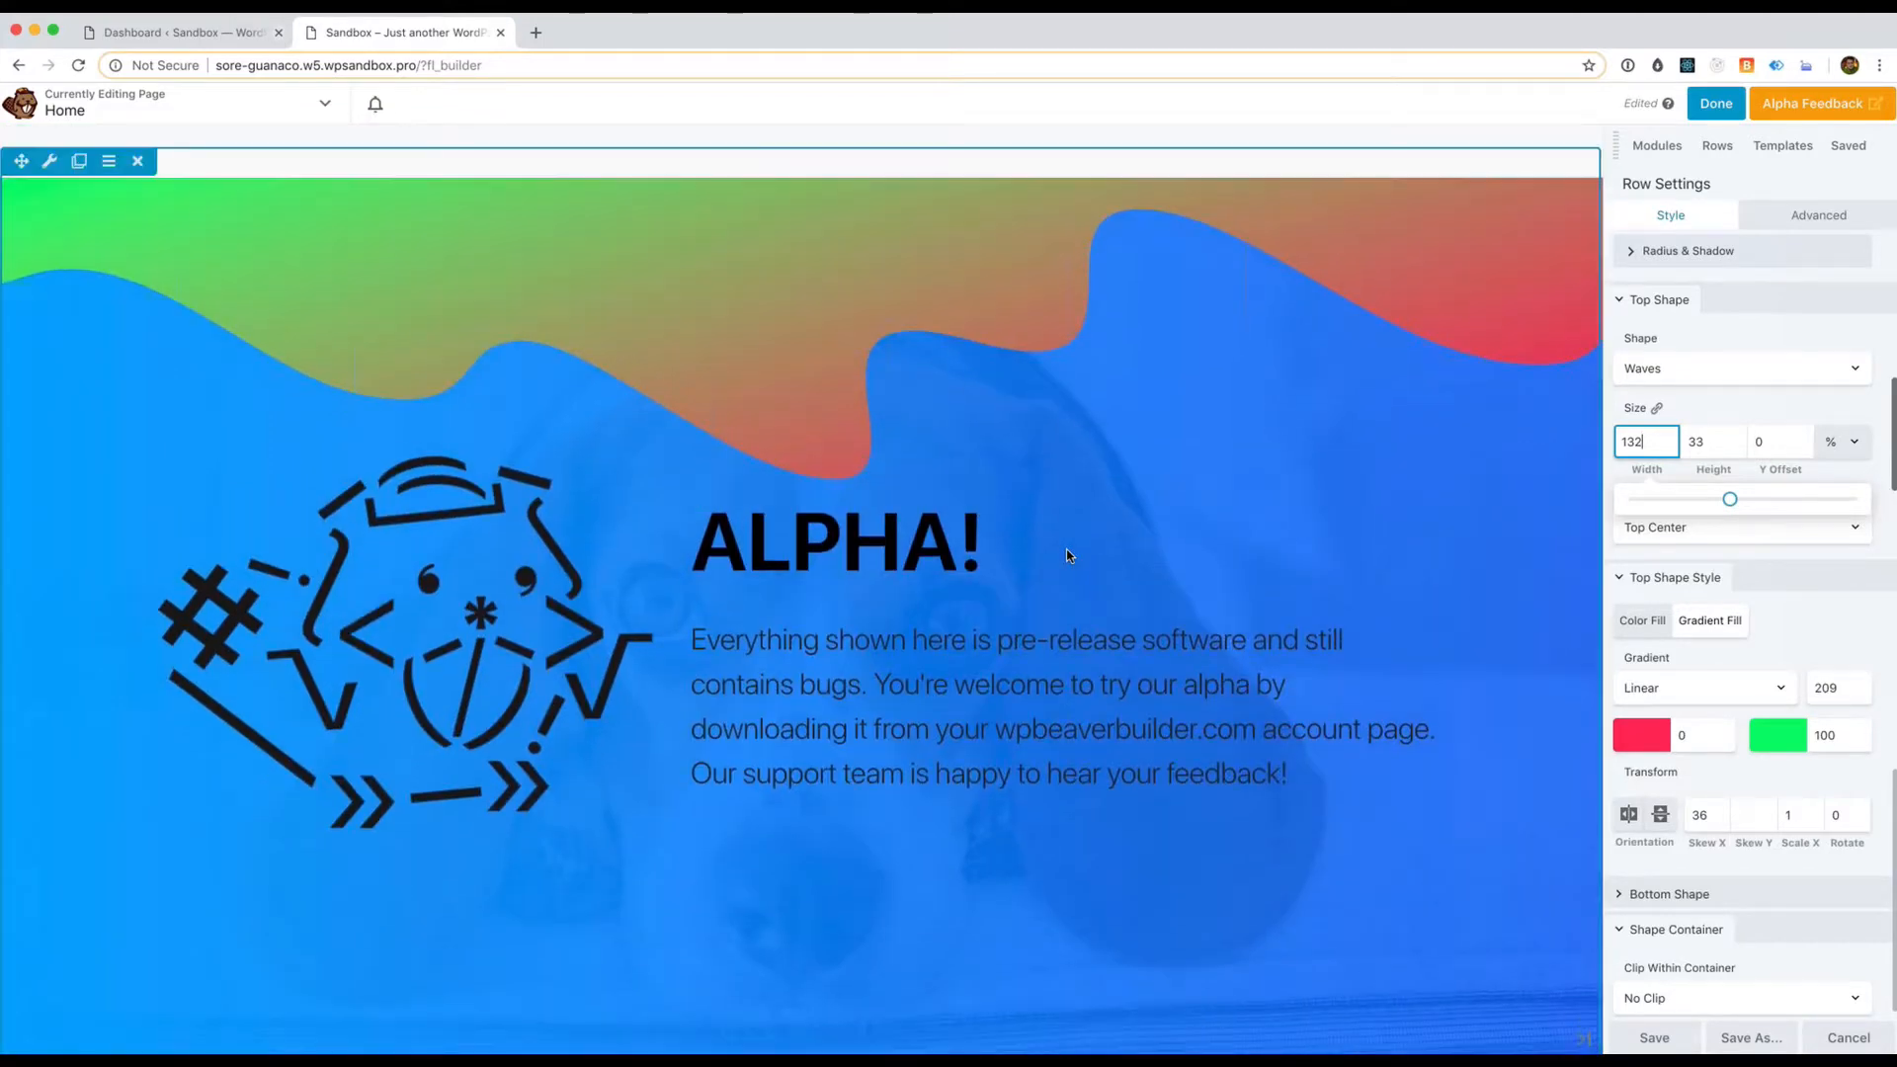
pyautogui.scroll(-1, 1063, 555)
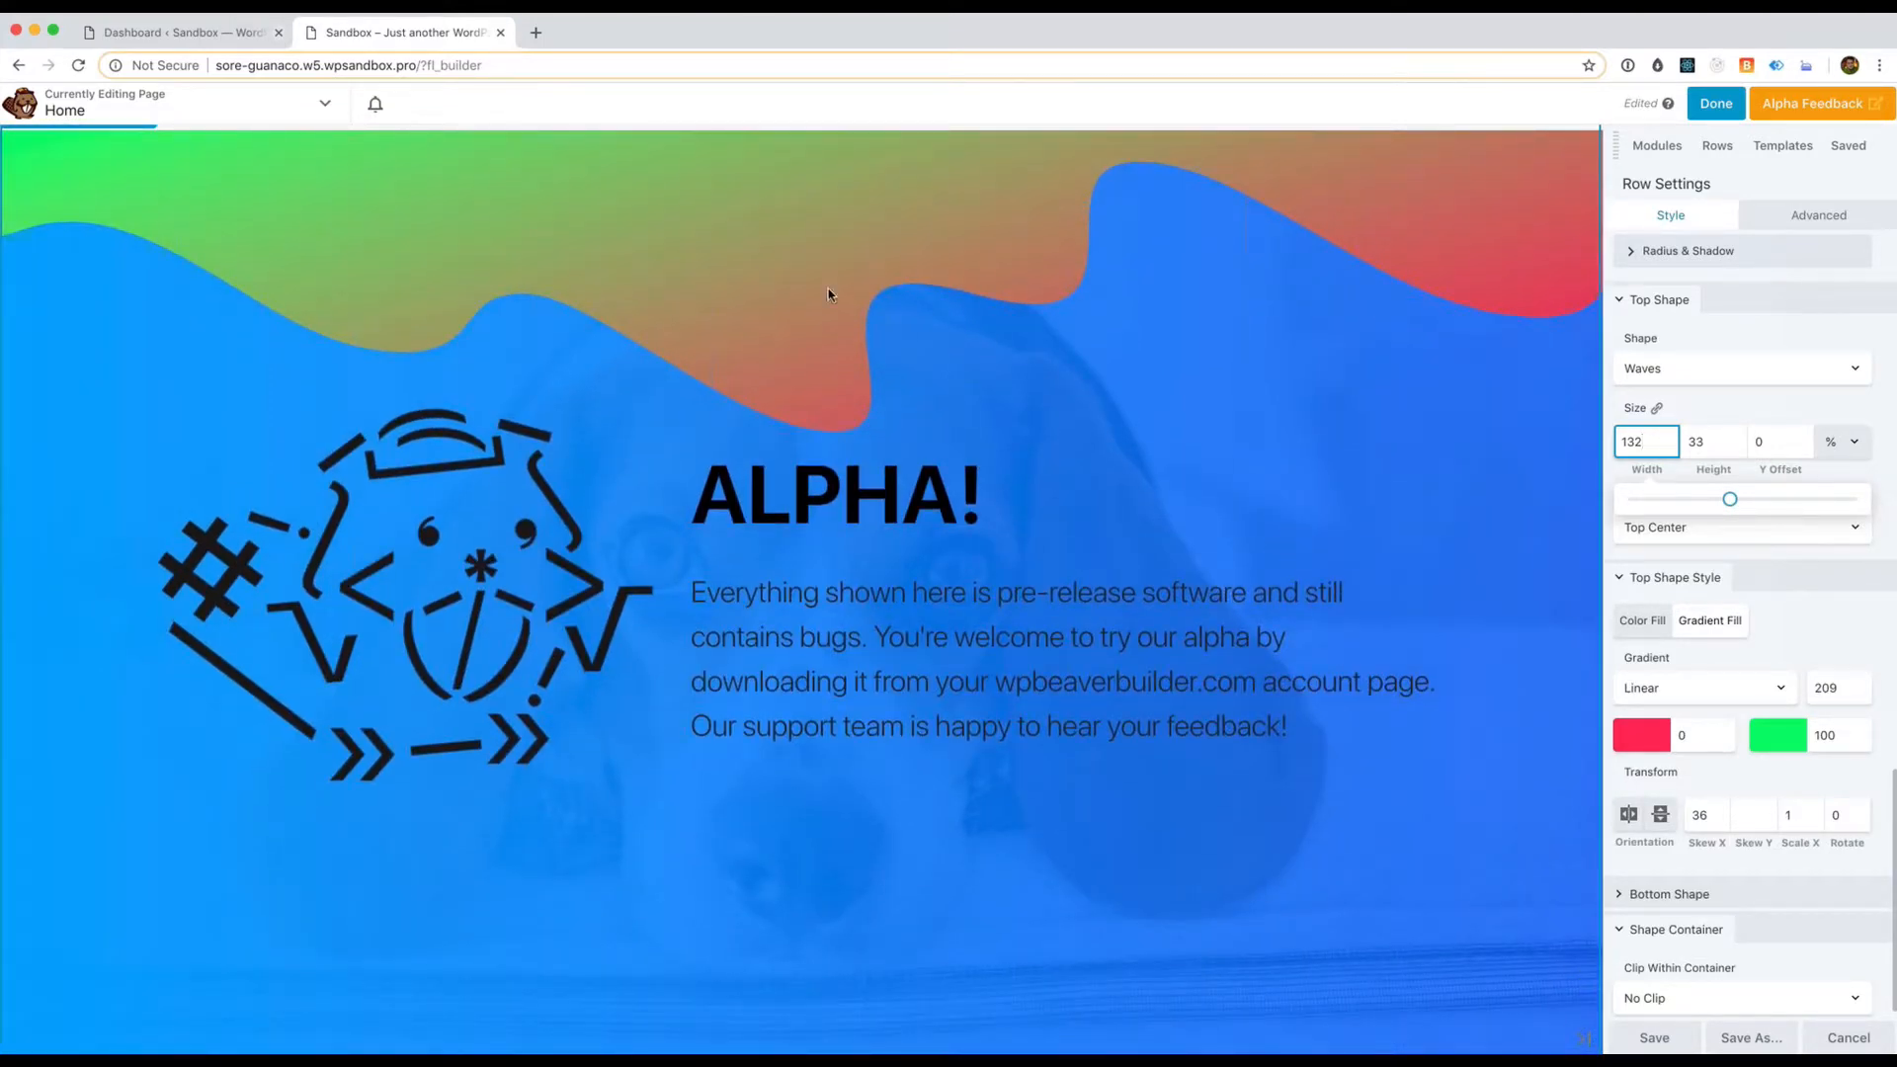
pyautogui.scroll(-5, 342, 721)
pyautogui.scroll(4, 342, 721)
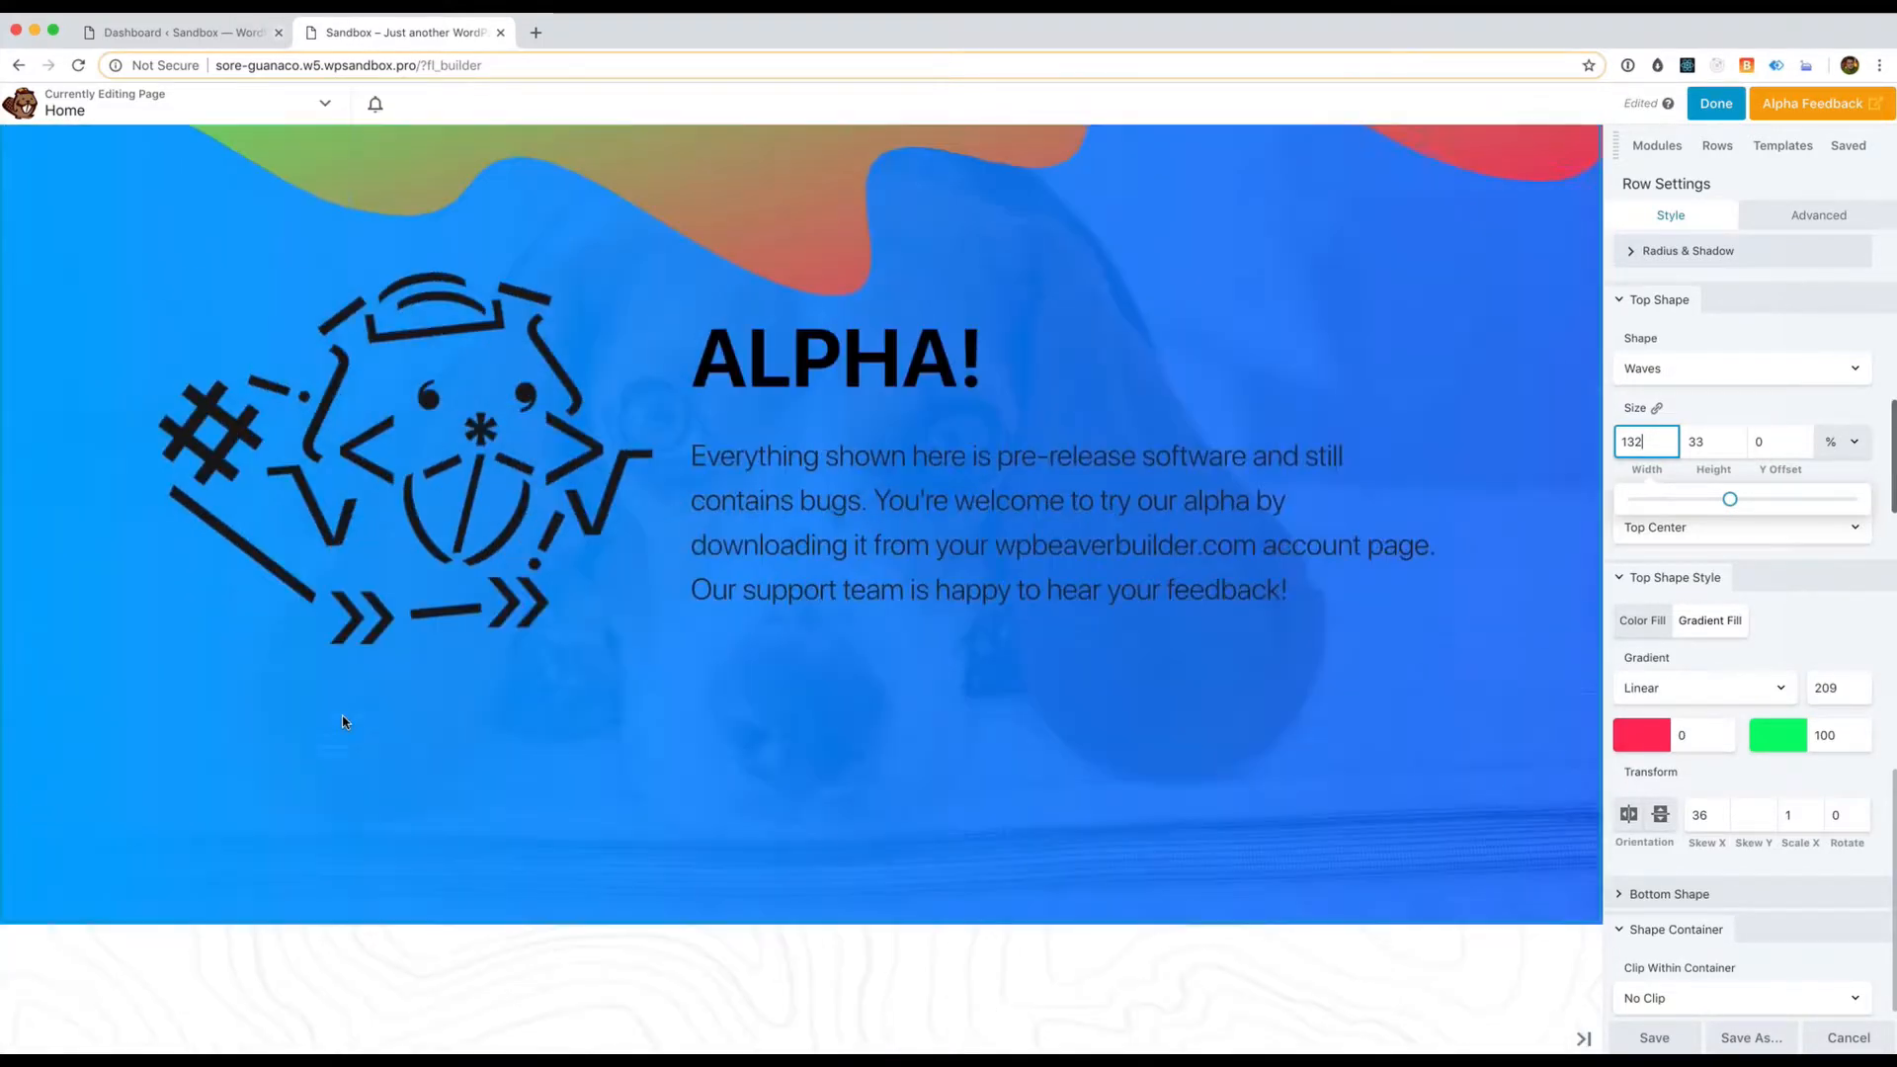
# Collapse the Top Shape Style and Top Shape settings sections
pyautogui.click(1676, 578)
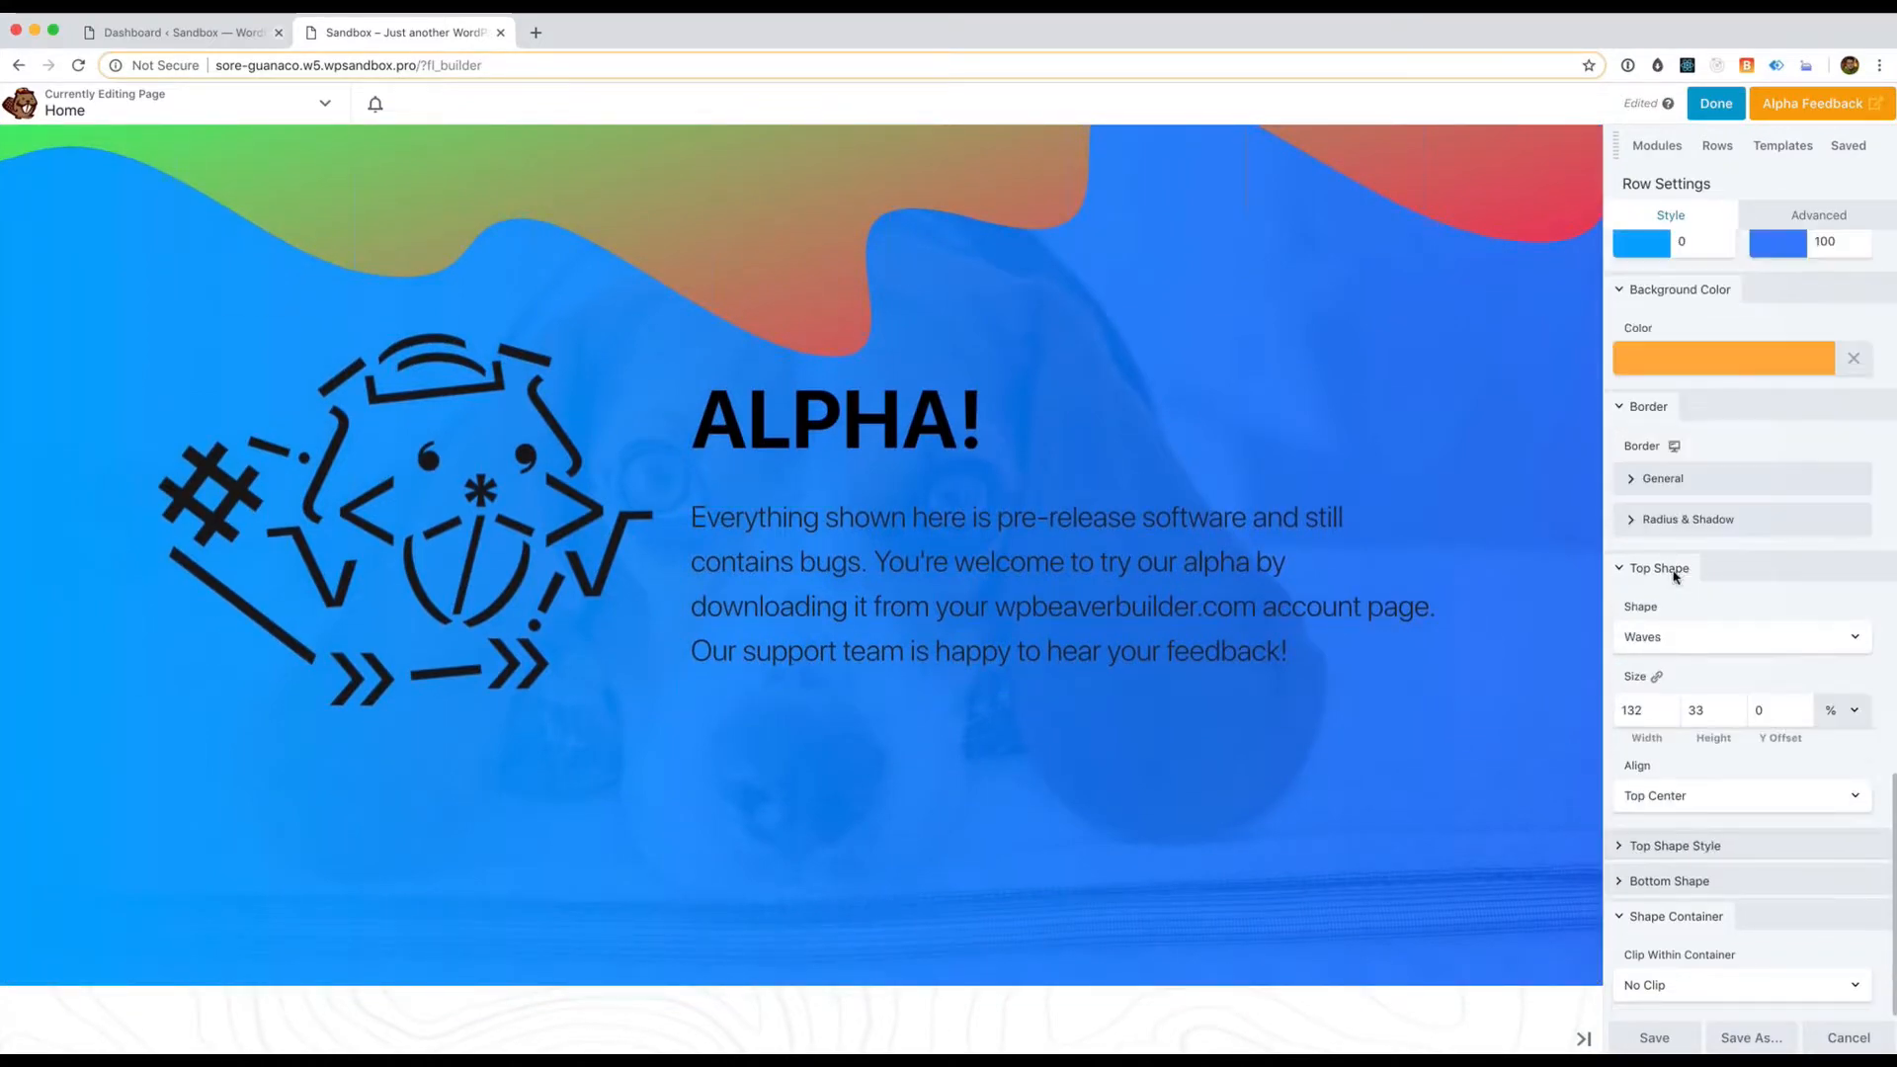
pyautogui.scroll(-5, 1490, 718)
pyautogui.scroll(-1, 1491, 717)
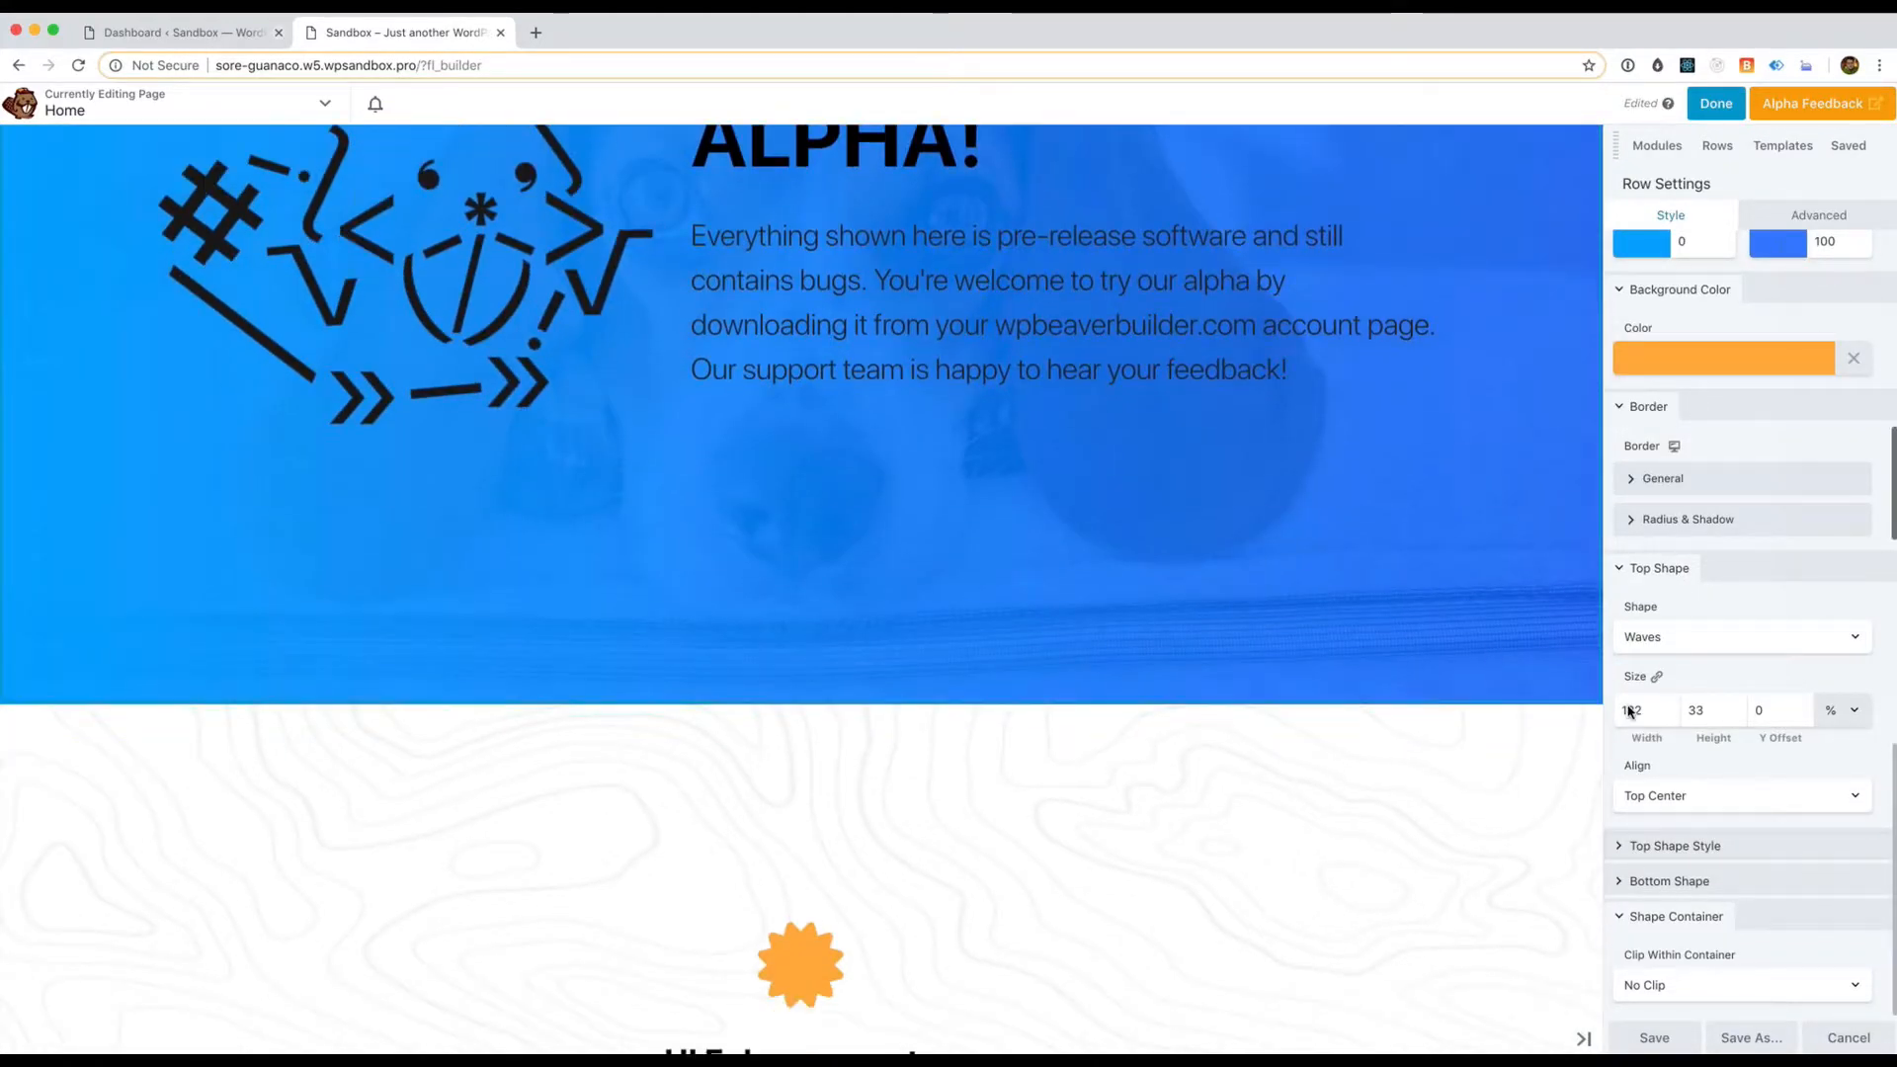
pyautogui.scroll(3, 1631, 713)
pyautogui.click(1630, 714)
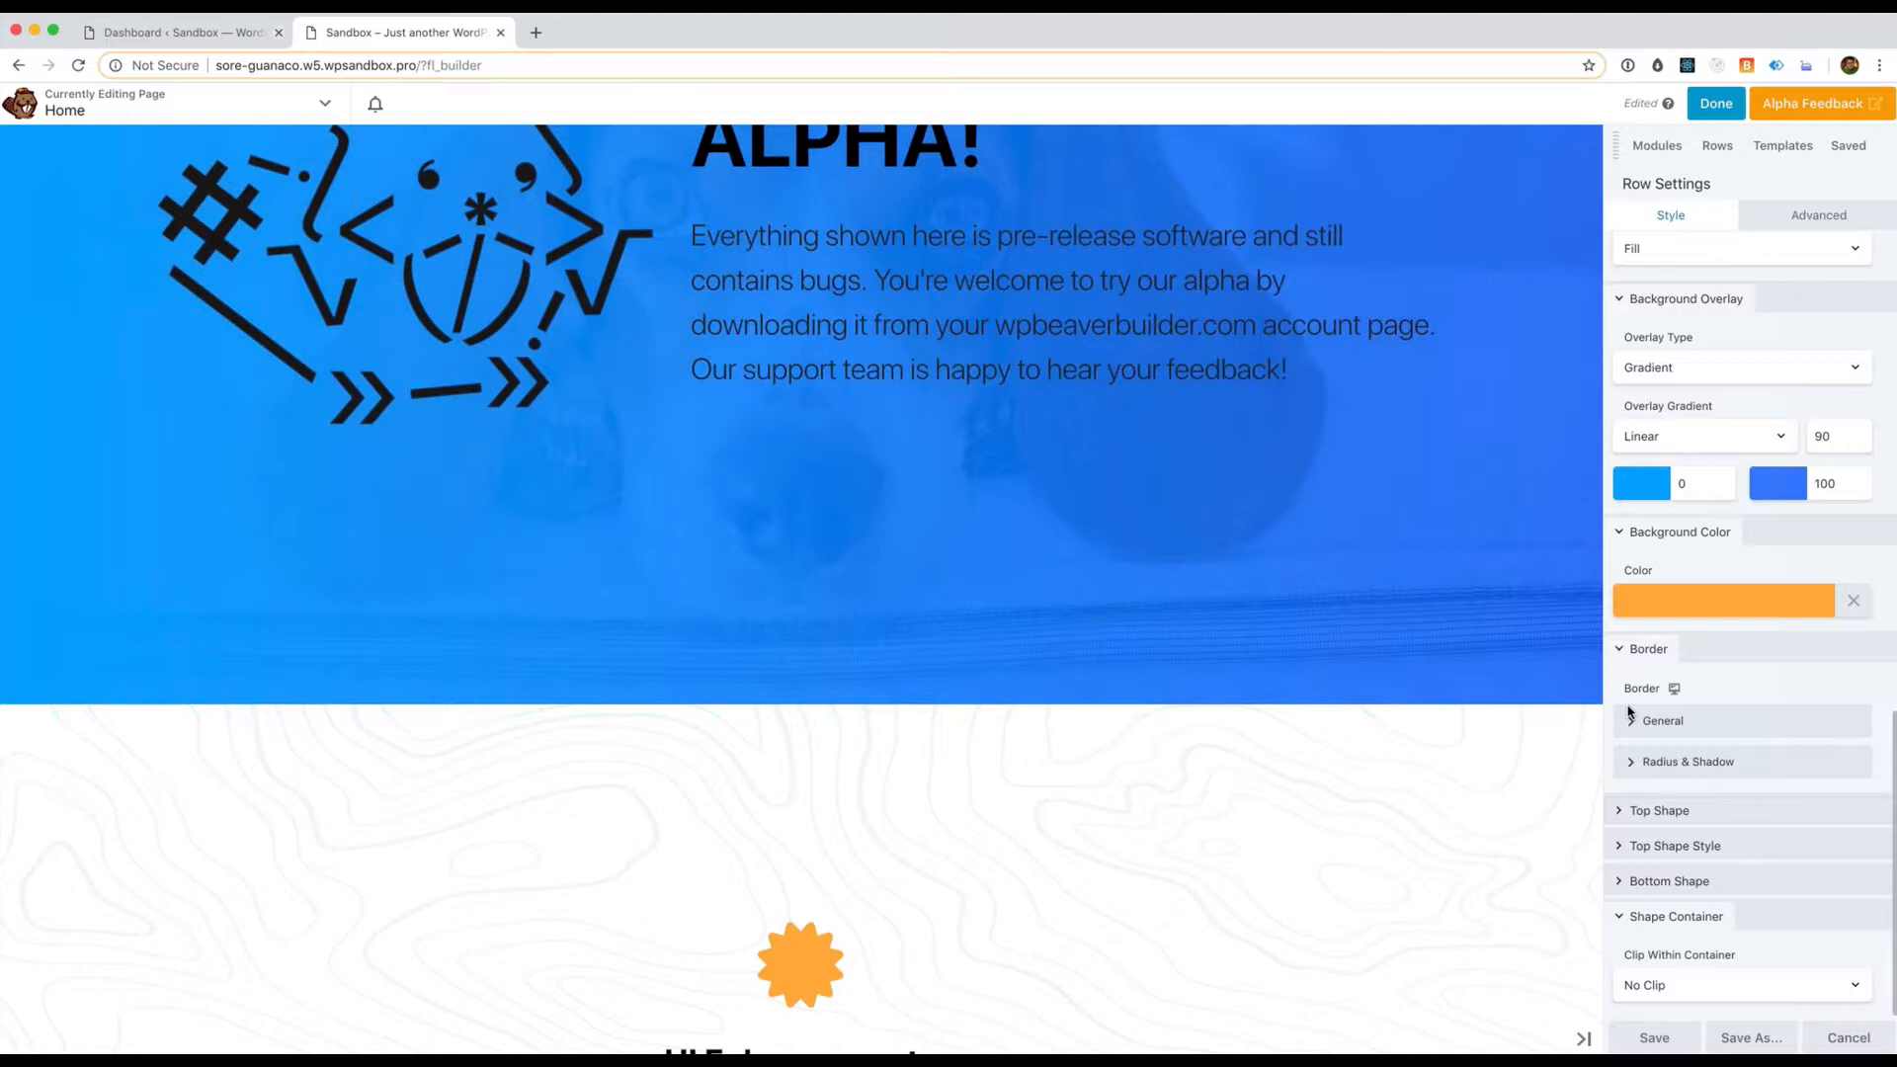
# Expand the Bottom Shape settings and give the row a Midpoint bottom shape
pyautogui.click(1706, 880)
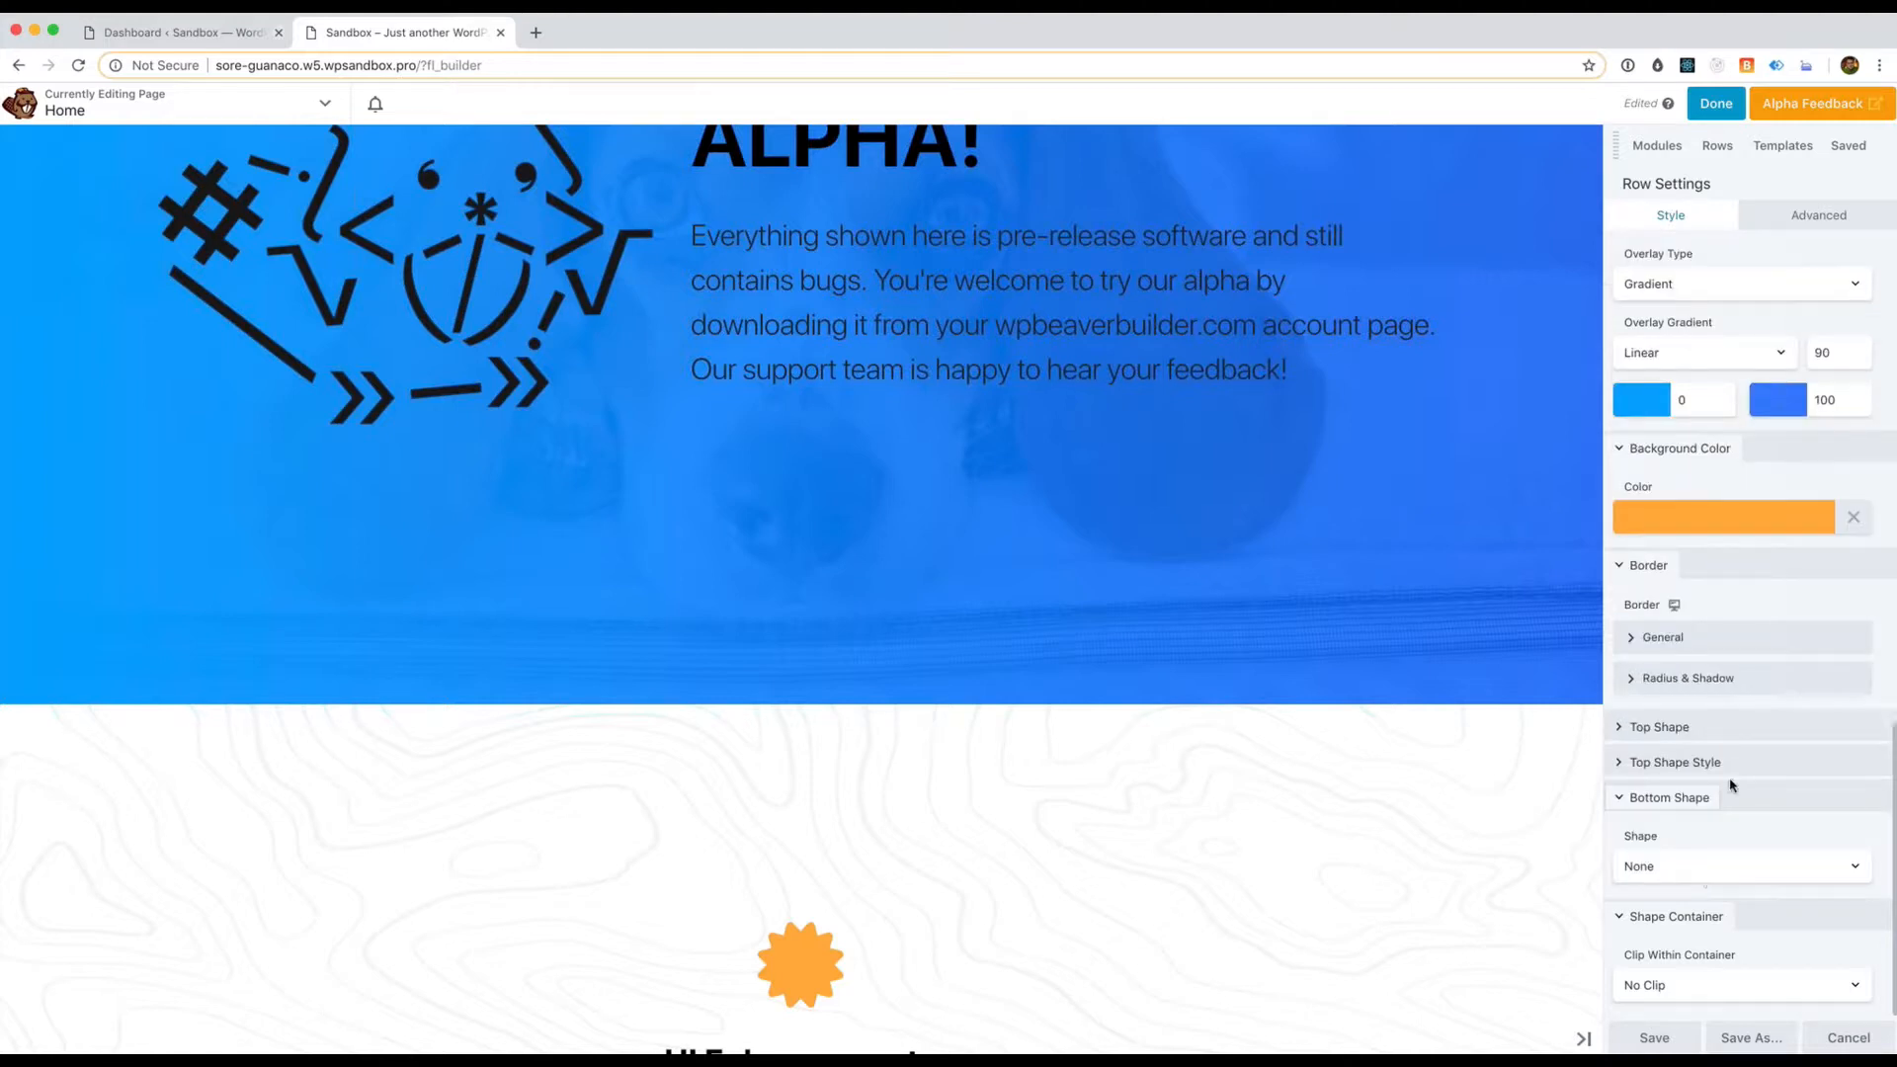
pyautogui.click(1710, 865)
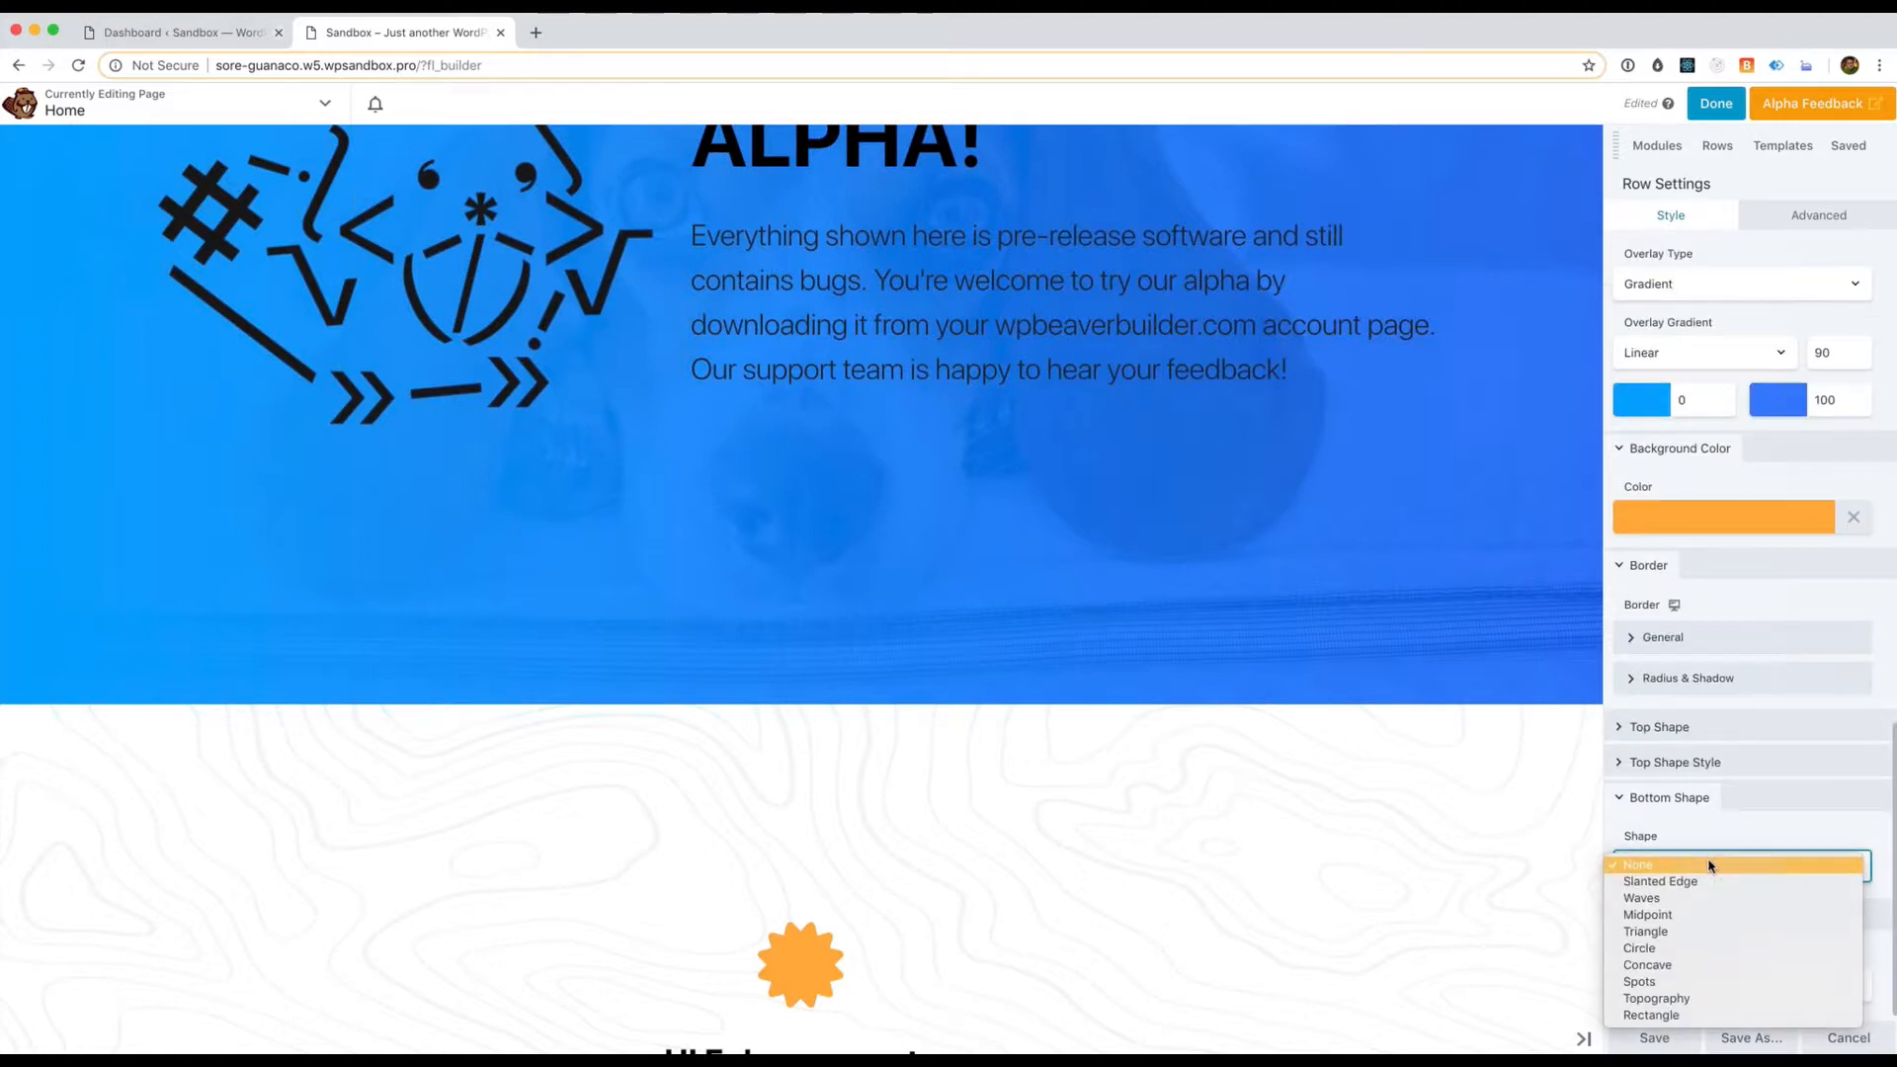
pyautogui.click(1685, 916)
pyautogui.scroll(-5, 1680, 915)
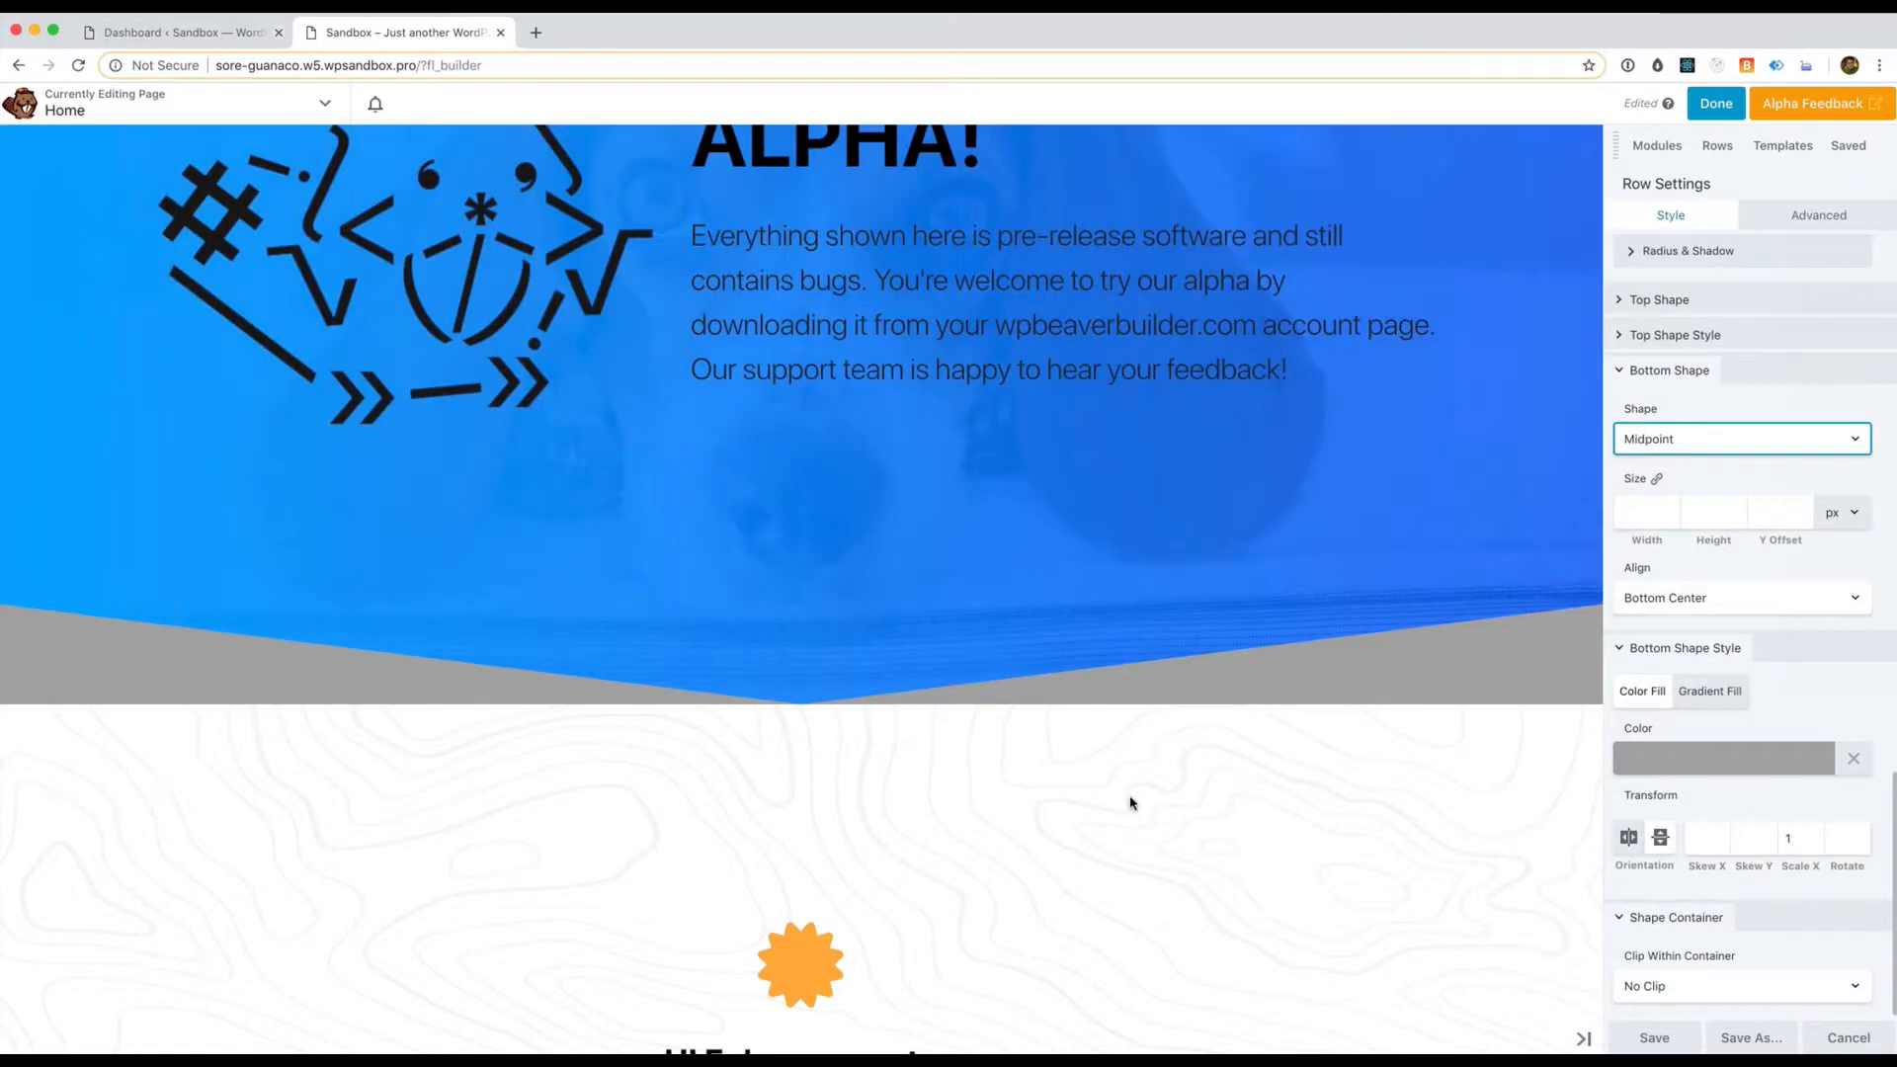
# Try a Y offset of -138 px and a height of 120 px for the bottom shape
pyautogui.scroll(-3, 1131, 797)
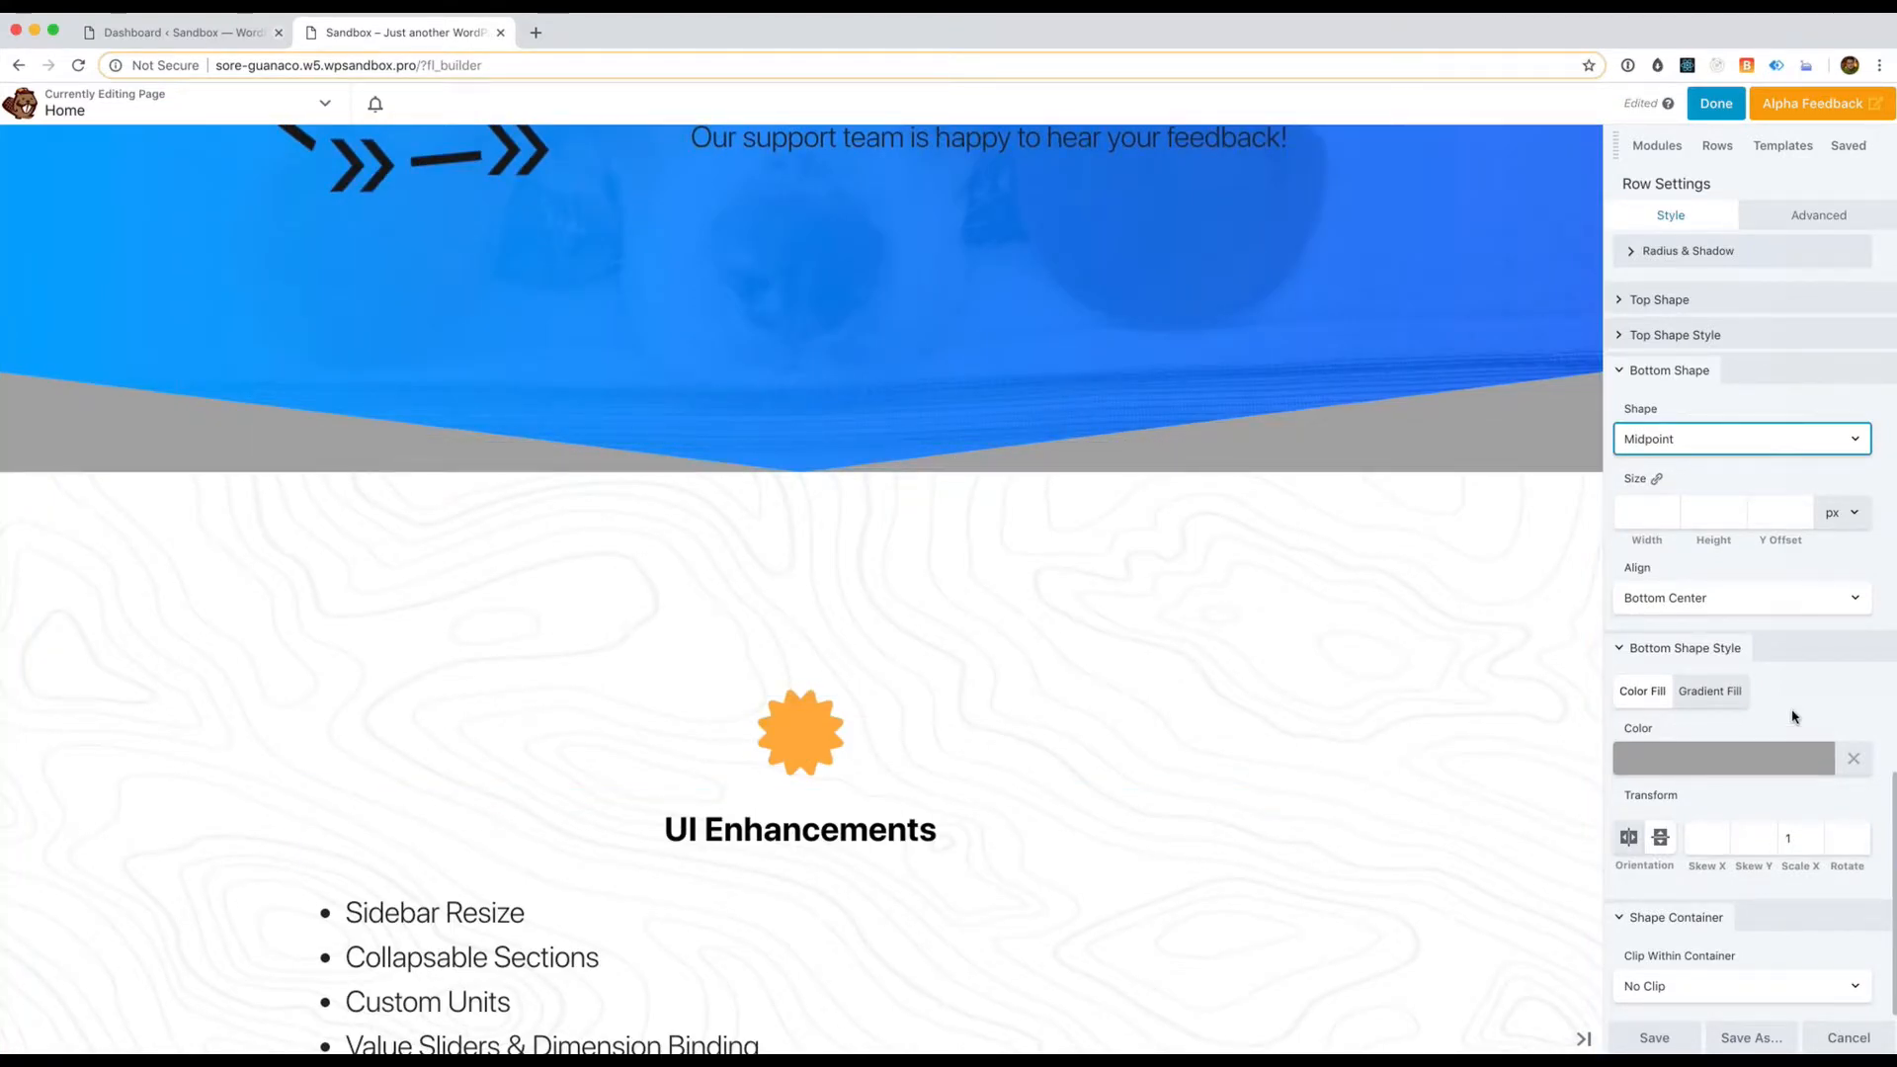
pyautogui.click(1782, 505)
pyautogui.write('65')
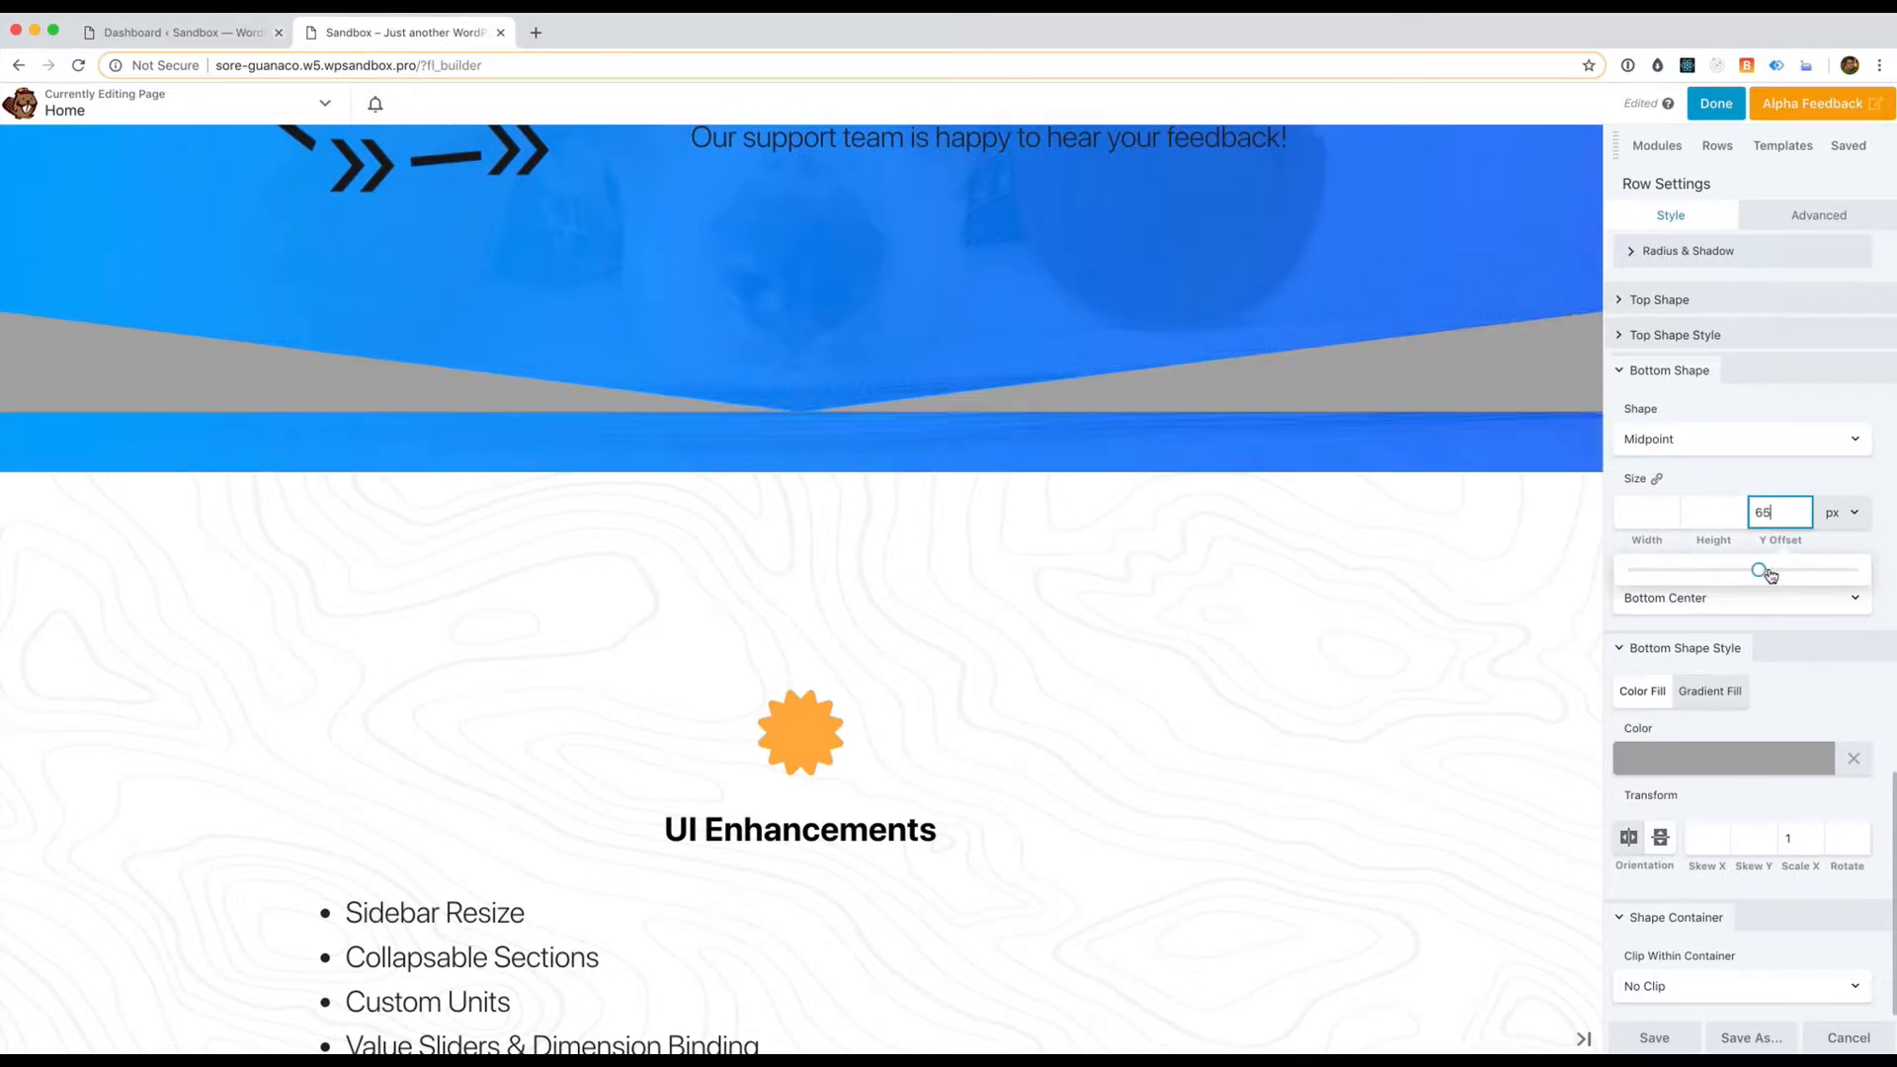
pyautogui.moveTo(1767, 573); pyautogui.dragTo(1717, 566)
pyautogui.click(1714, 516)
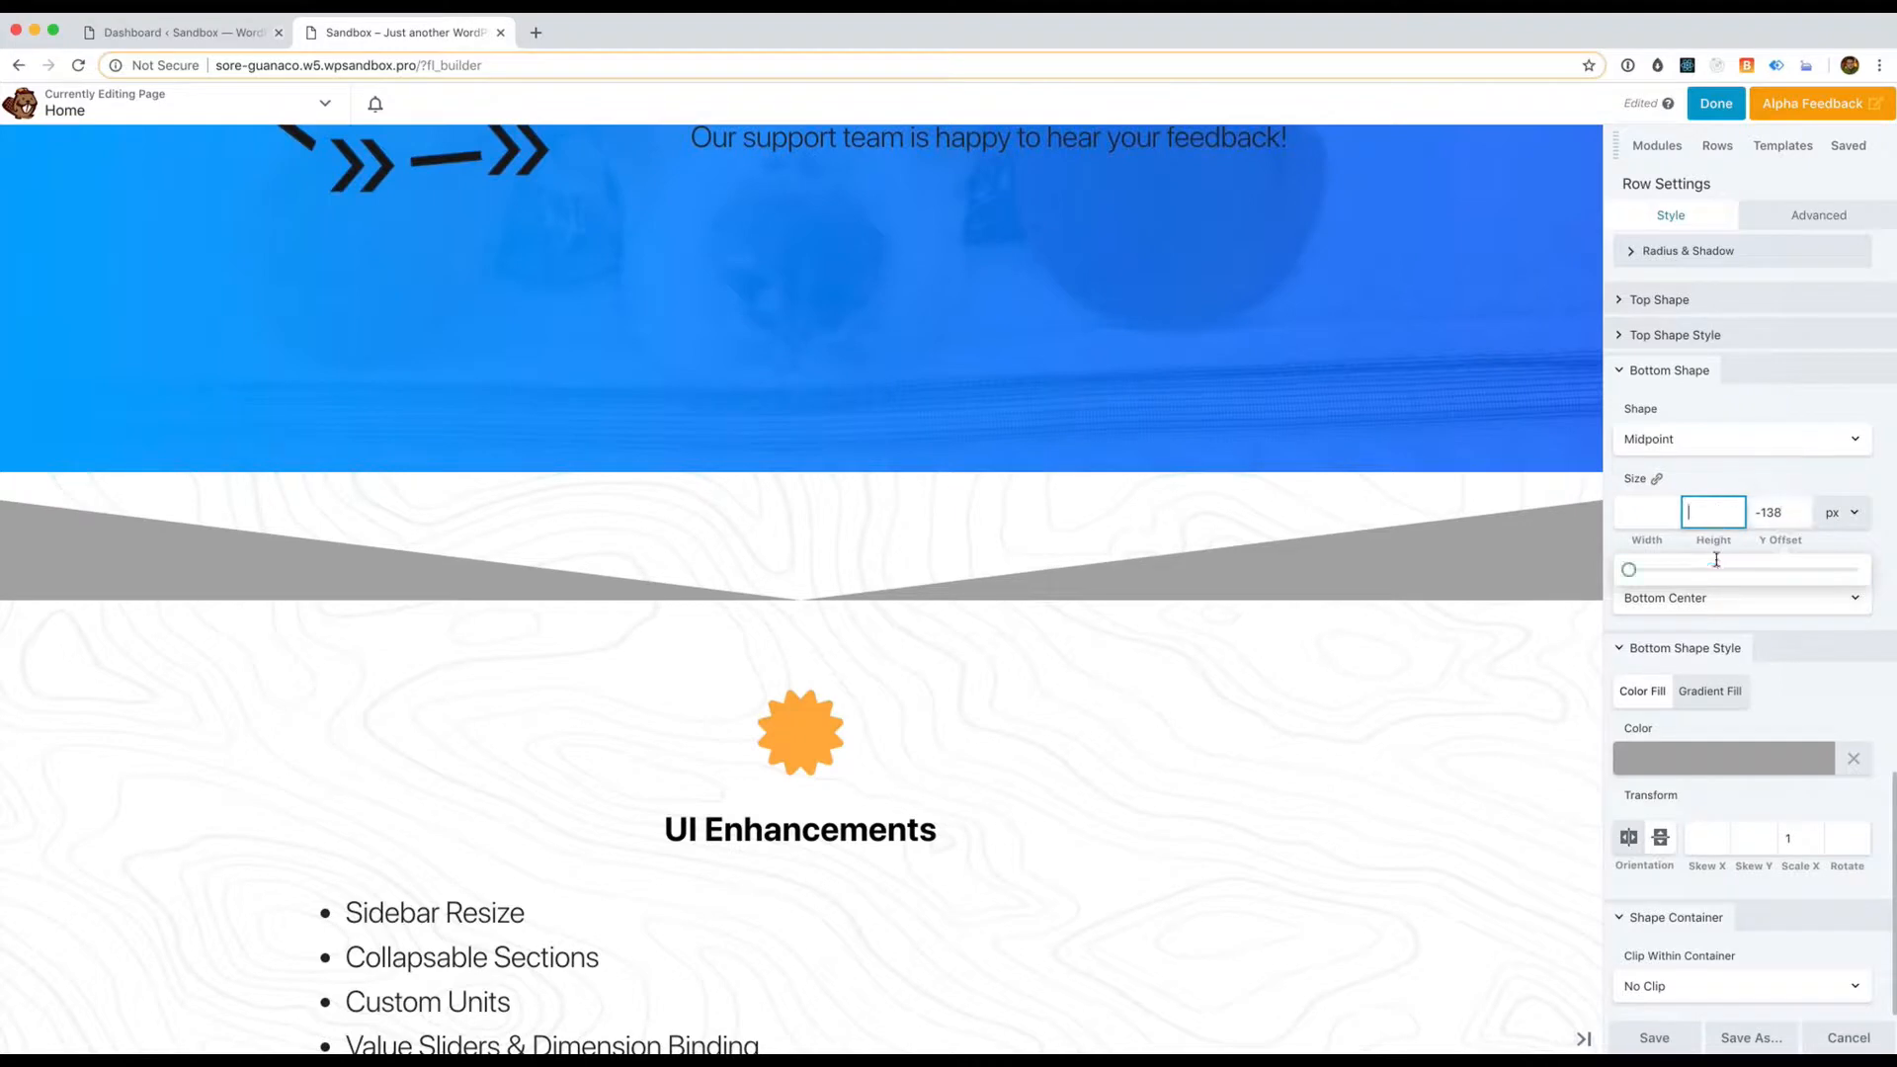
pyautogui.moveTo(1630, 571); pyautogui.dragTo(1645, 572)
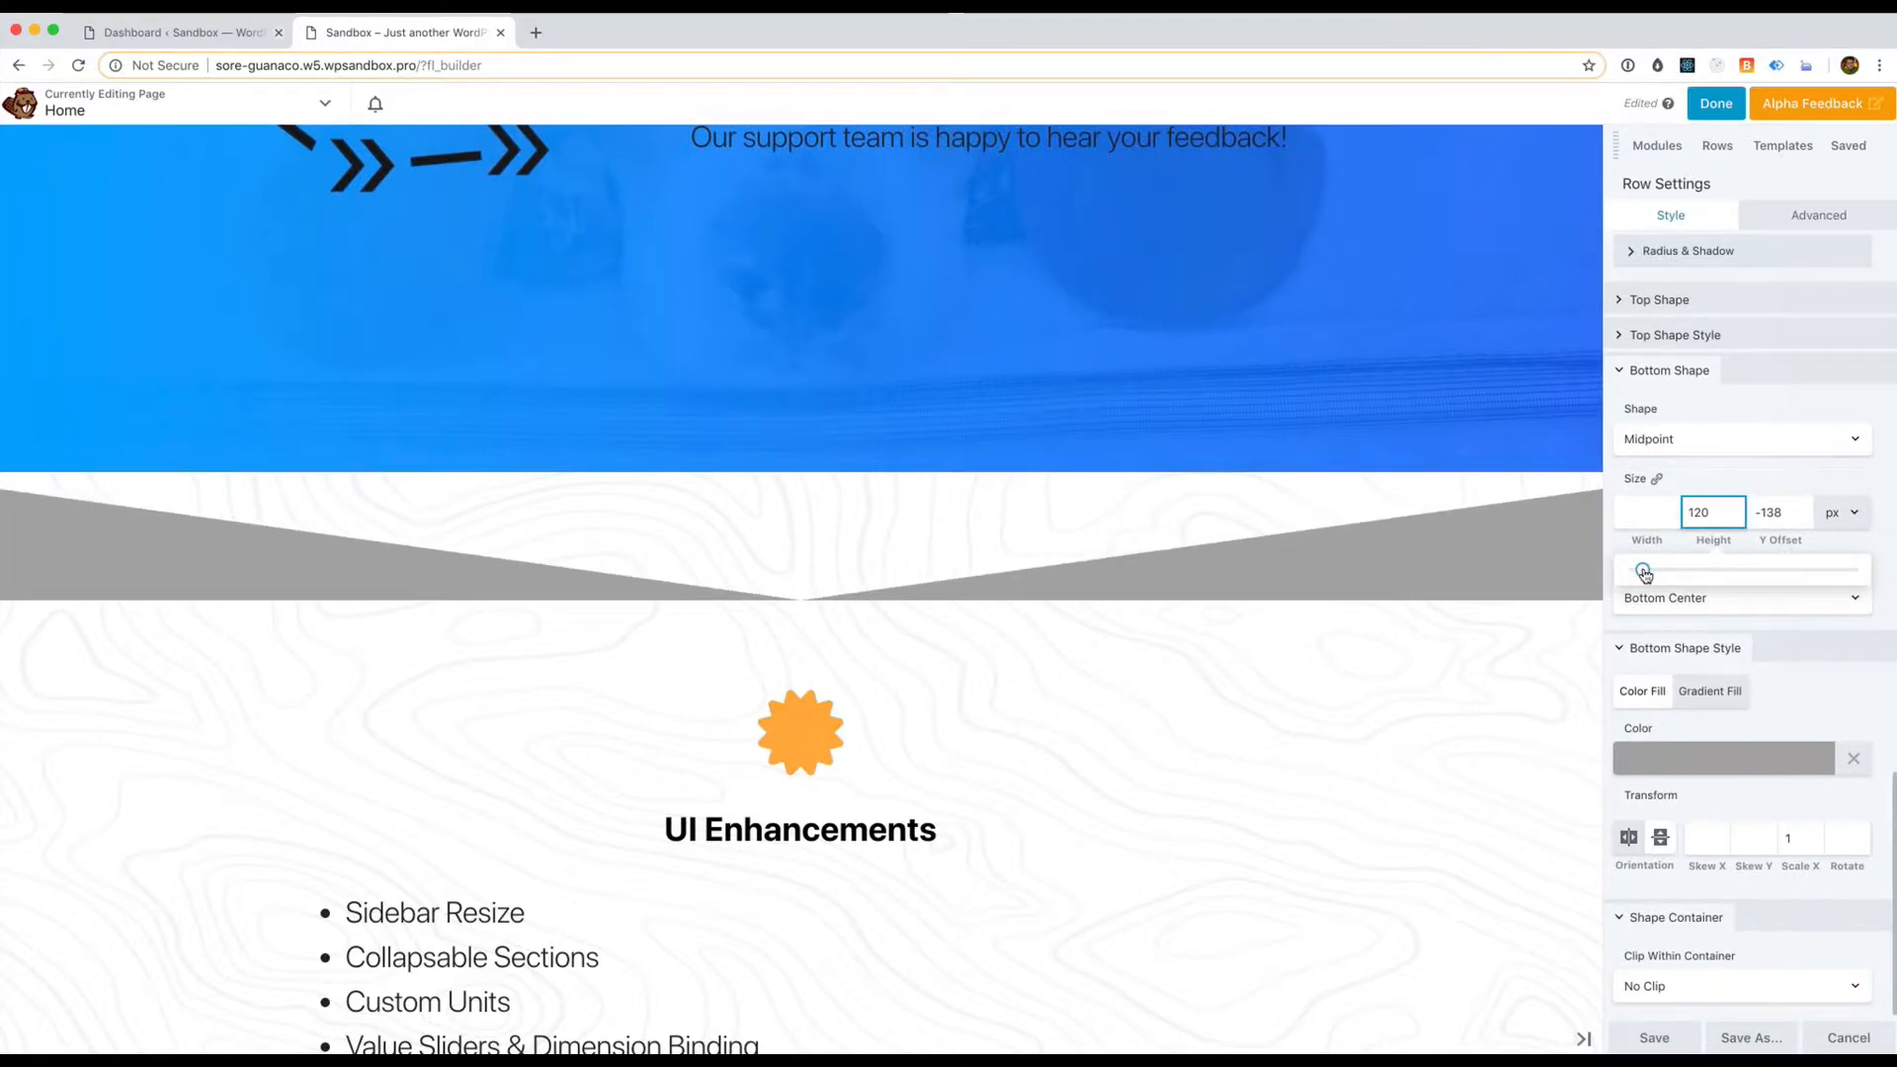
# Switch the bottom shape's size unit to vw, with height 8 and Y offset -8
pyautogui.click(1842, 513)
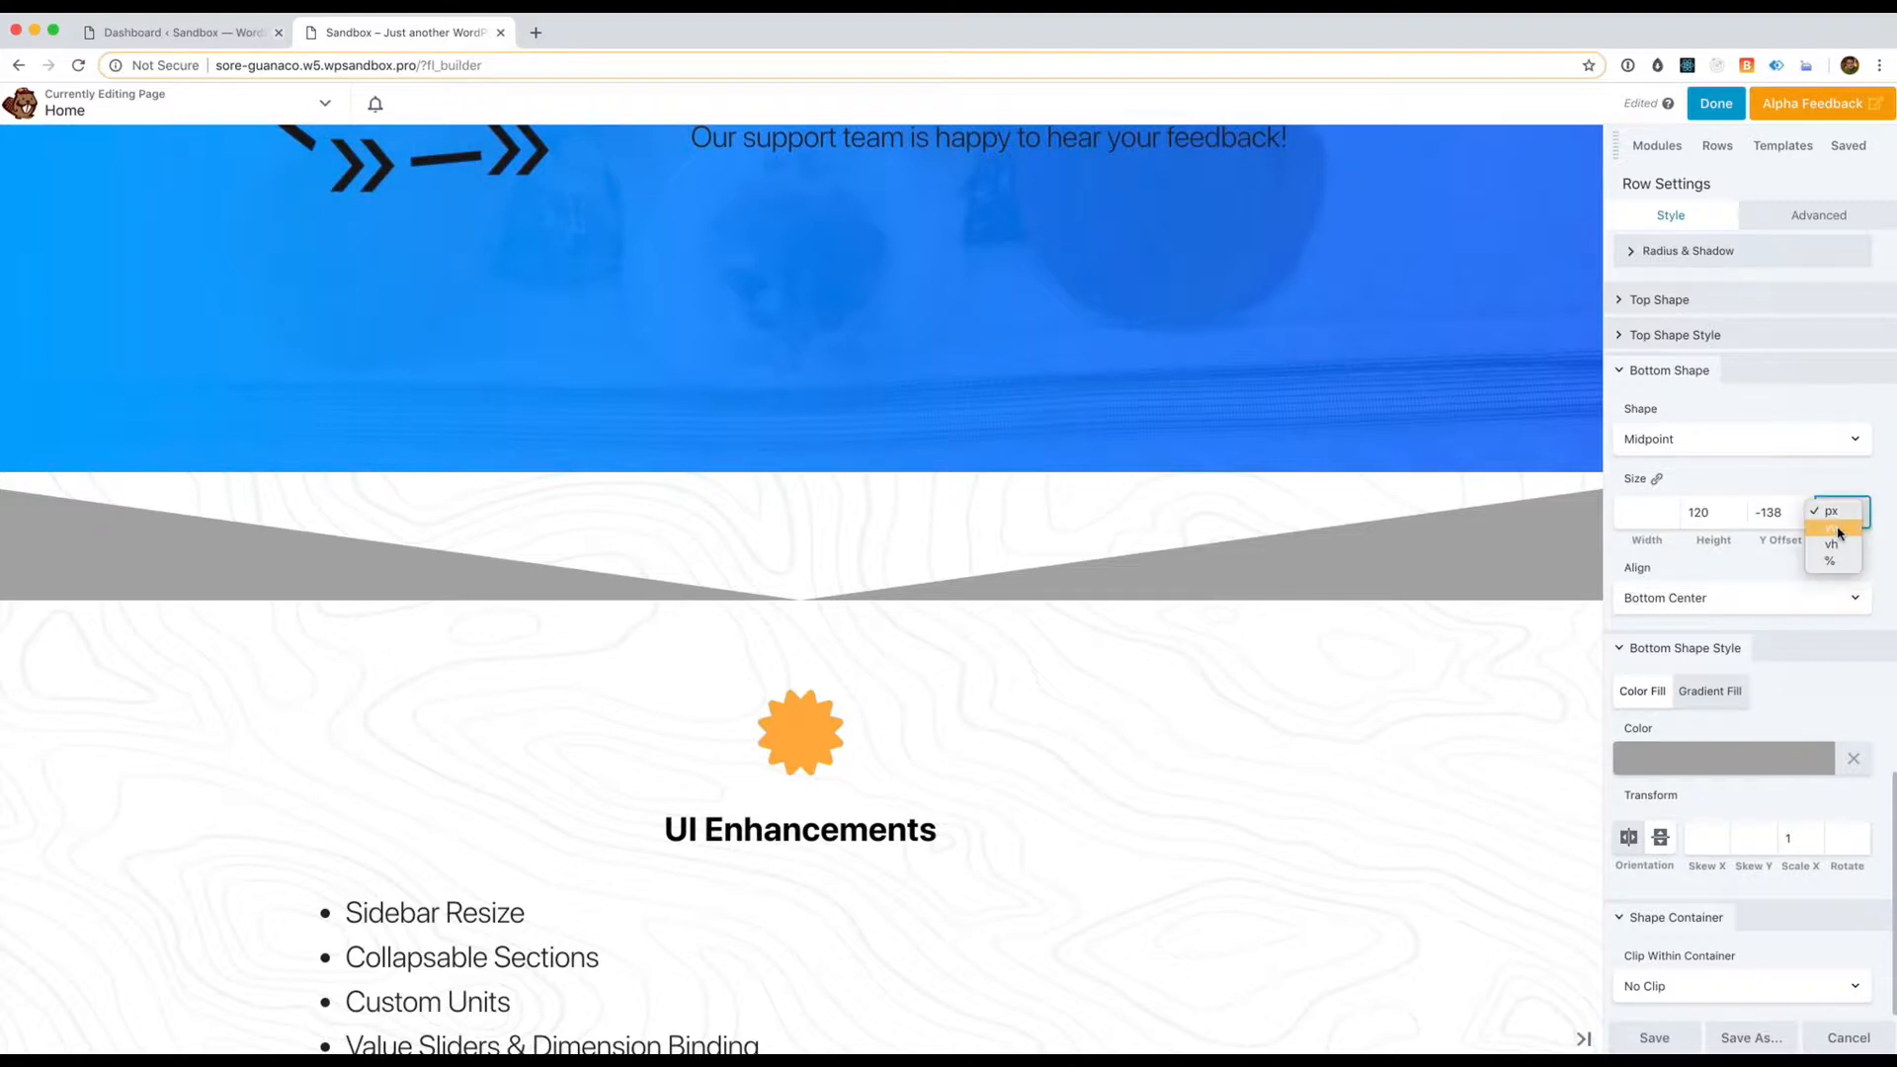
pyautogui.click(1838, 532)
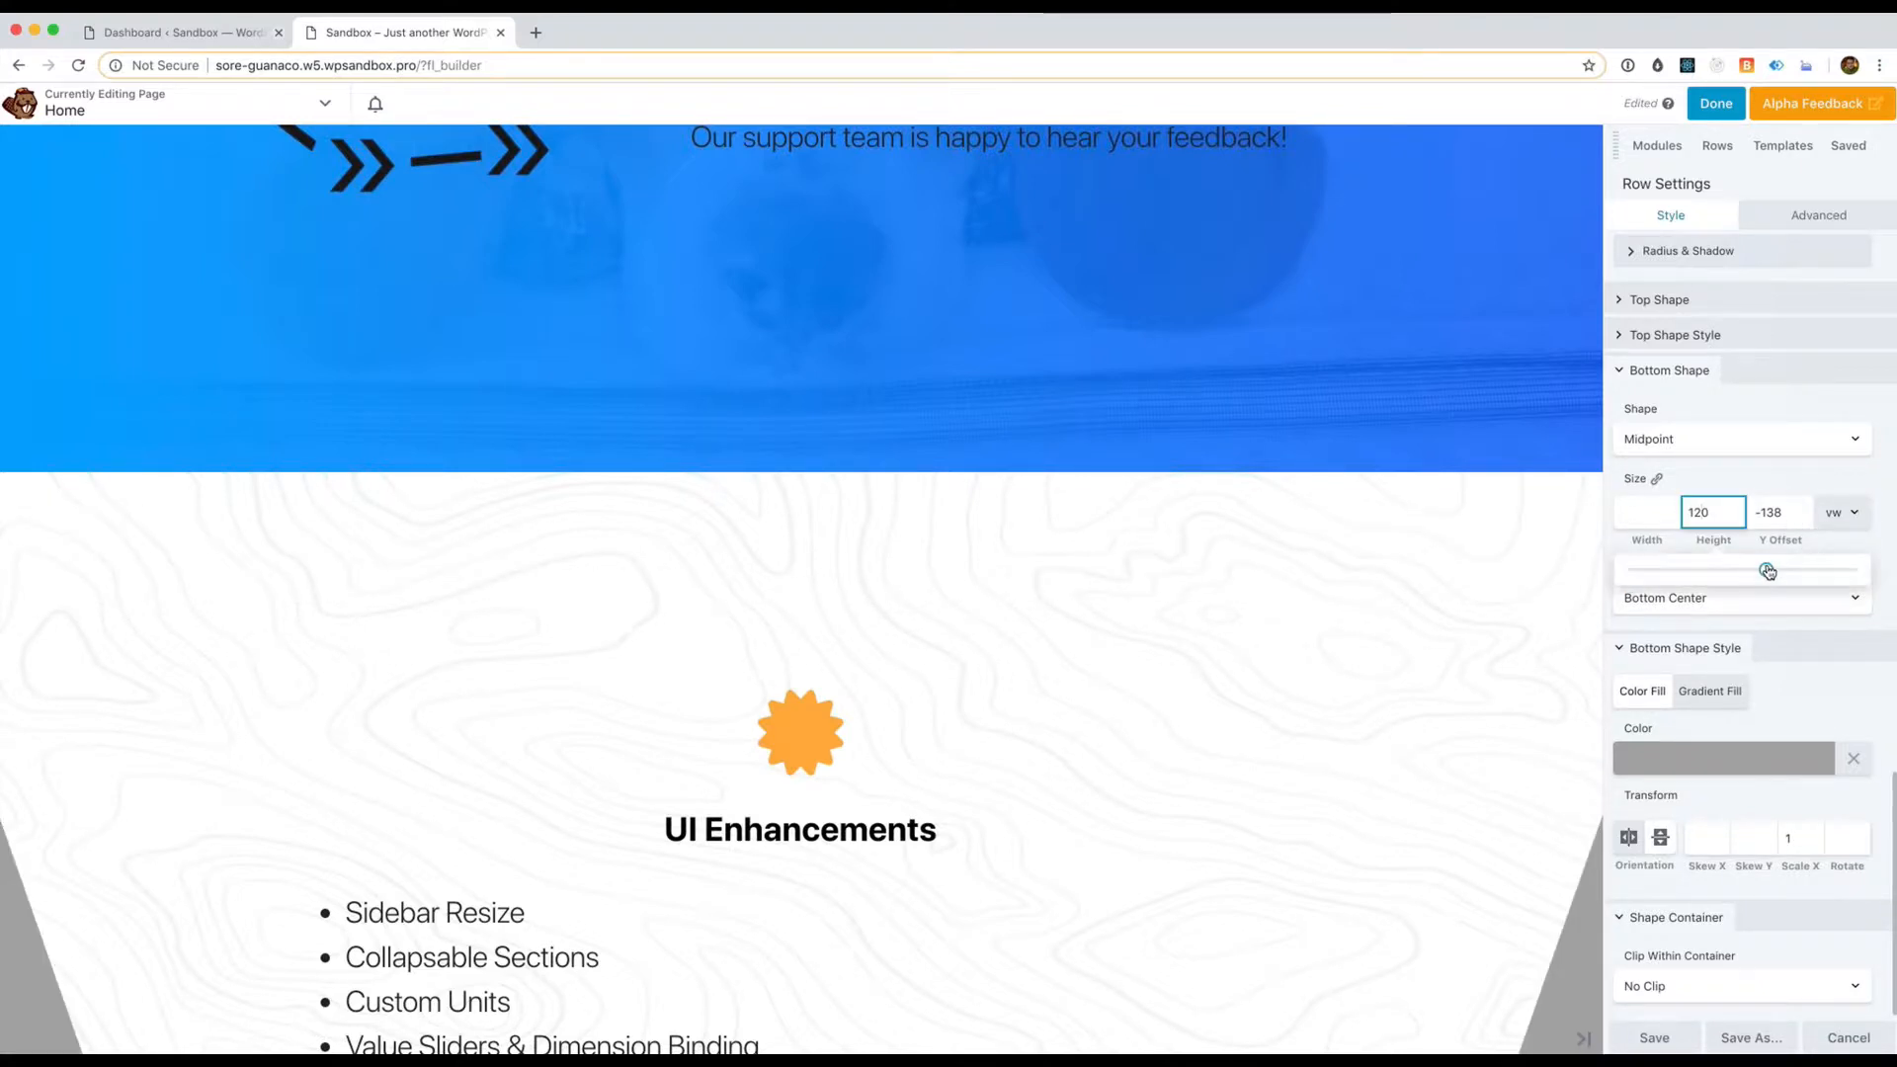
pyautogui.moveTo(1768, 571); pyautogui.dragTo(1700, 575)
pyautogui.click(1780, 513)
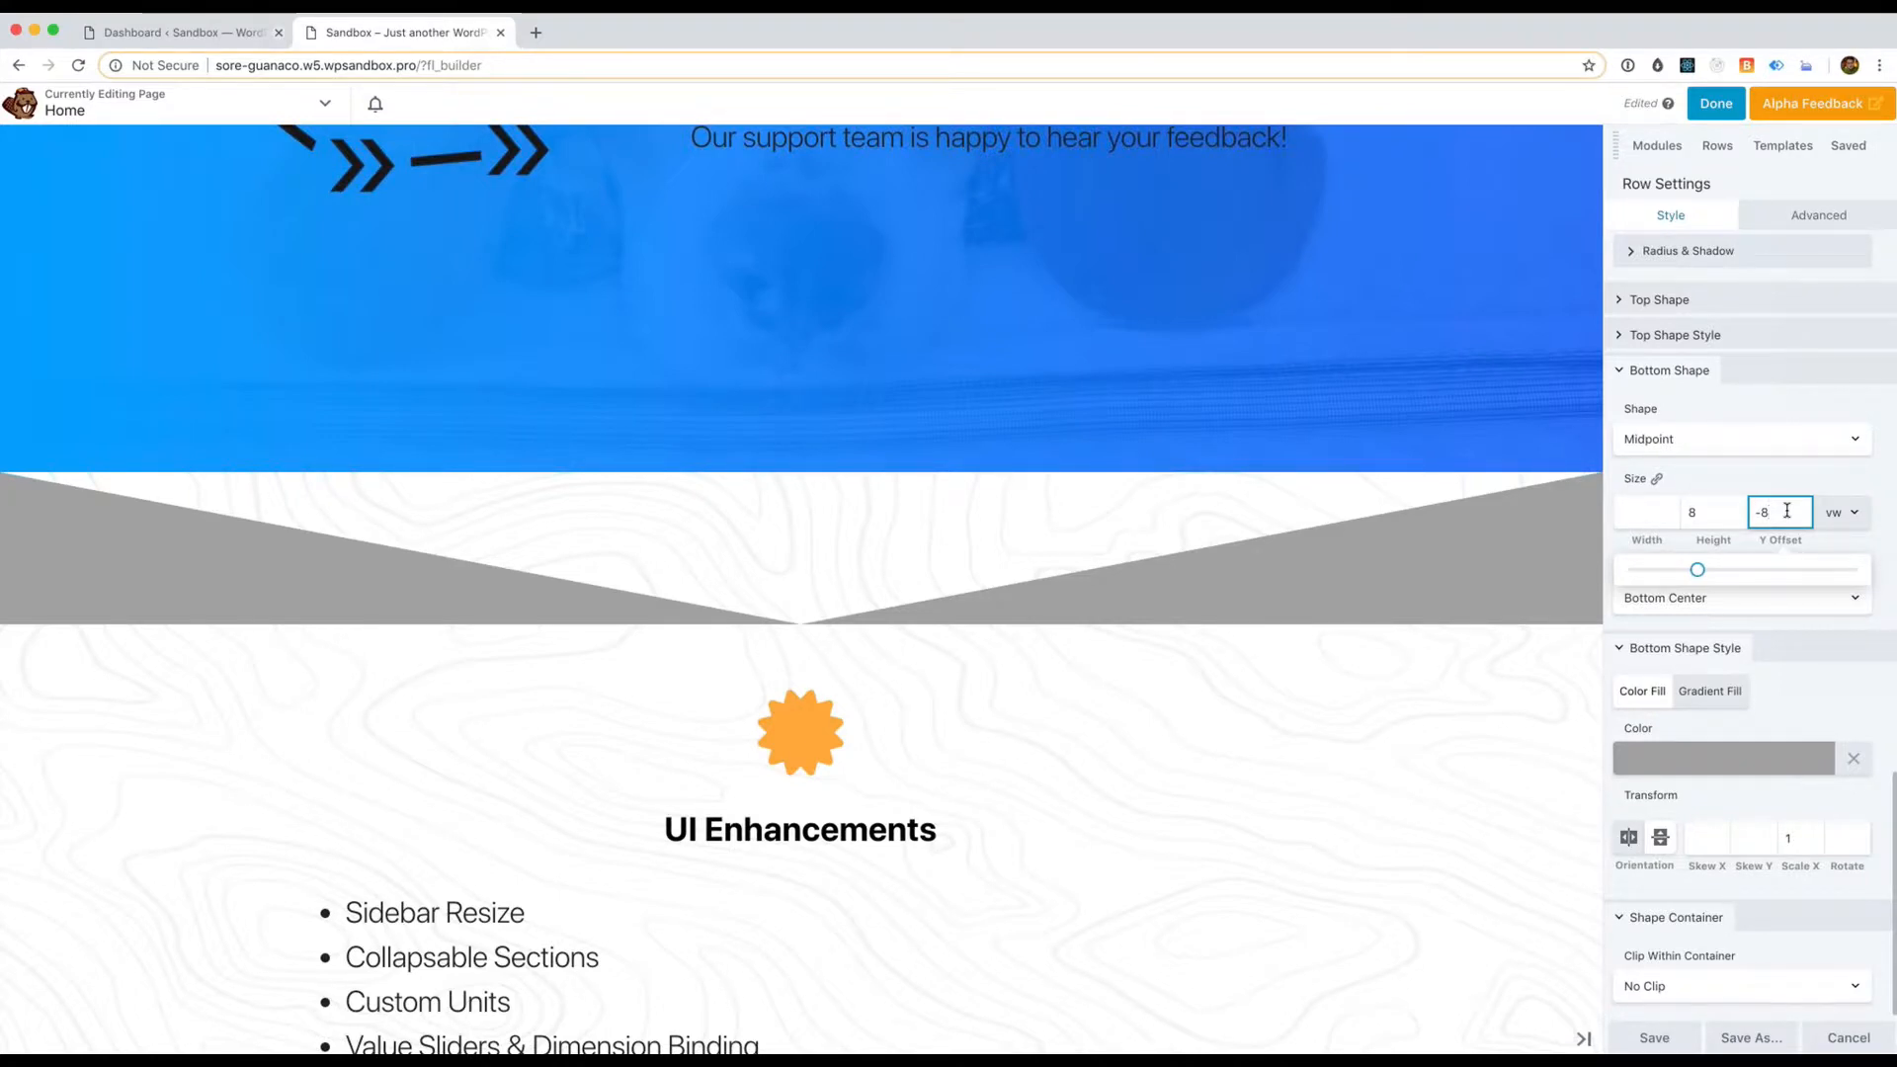
pyautogui.press('Tab')
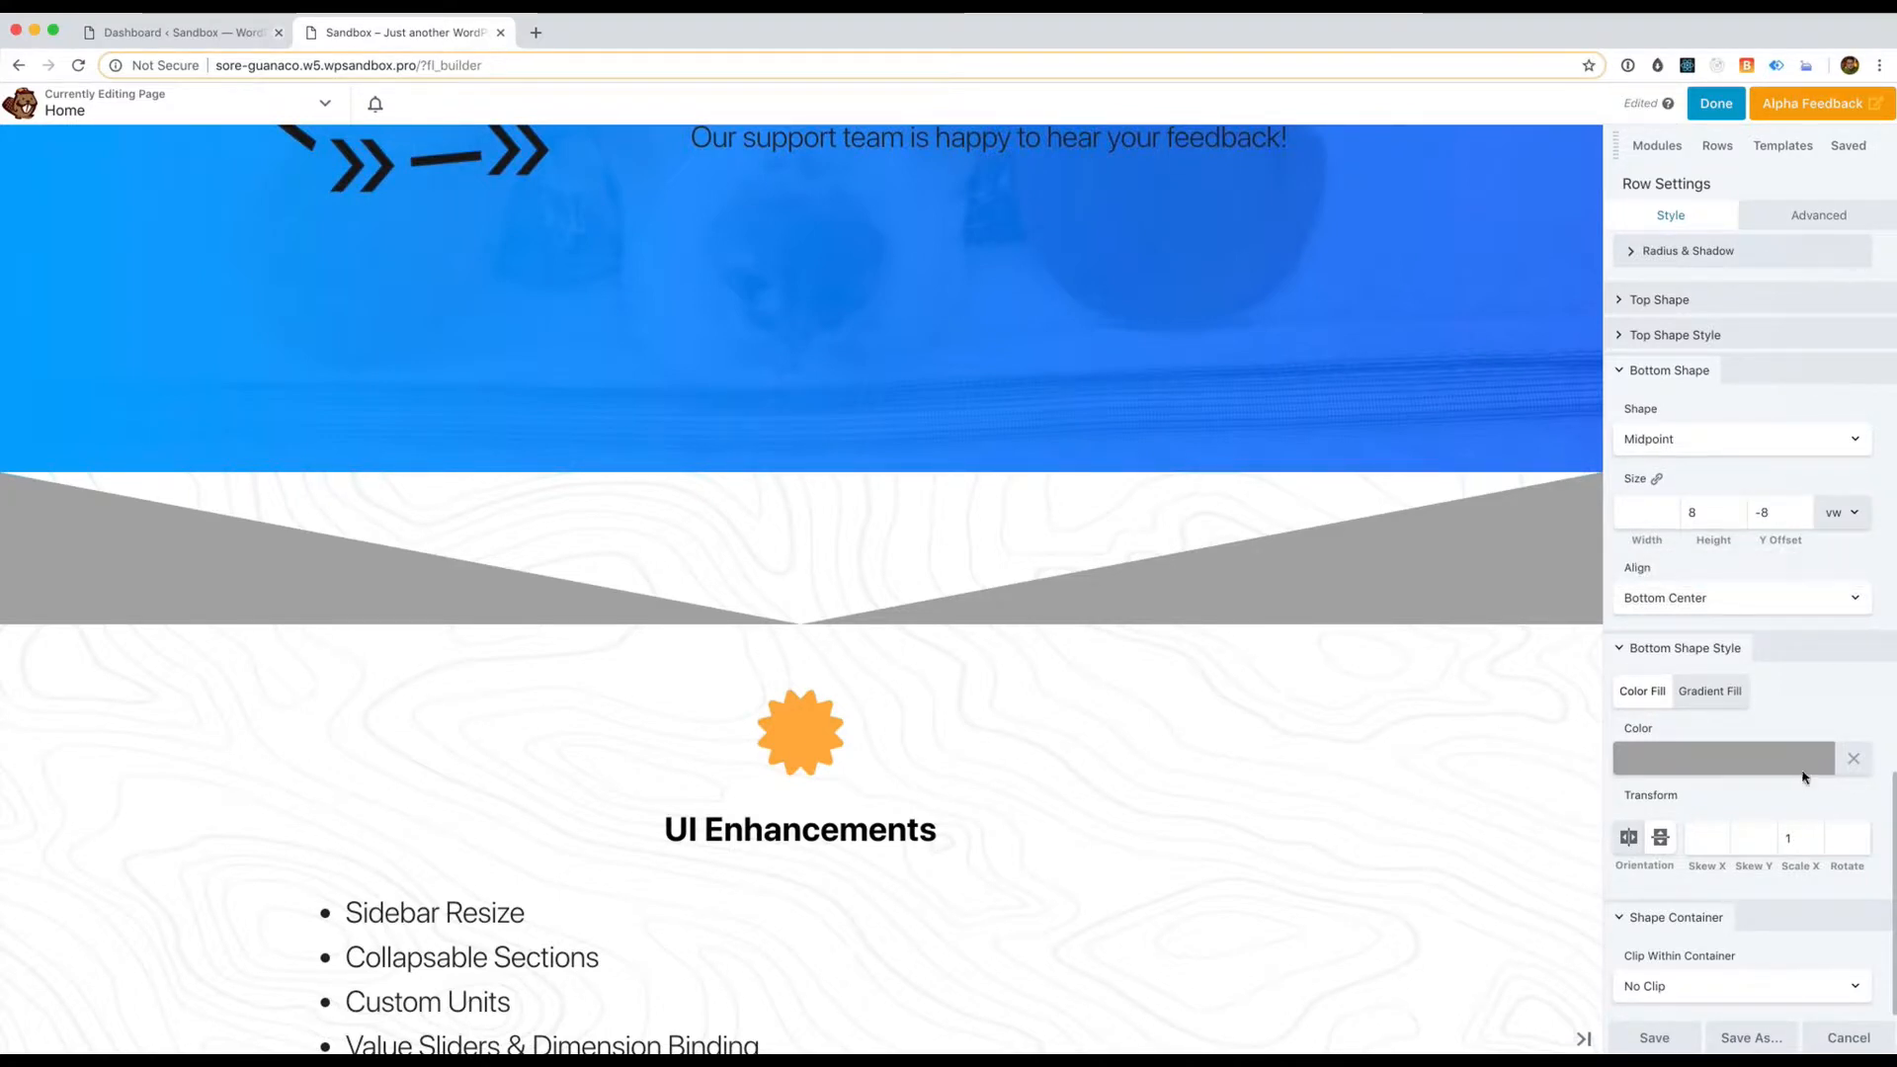
# Flip the bottom shape vertically and fill it with the blue color #2699e0
pyautogui.click(1662, 838)
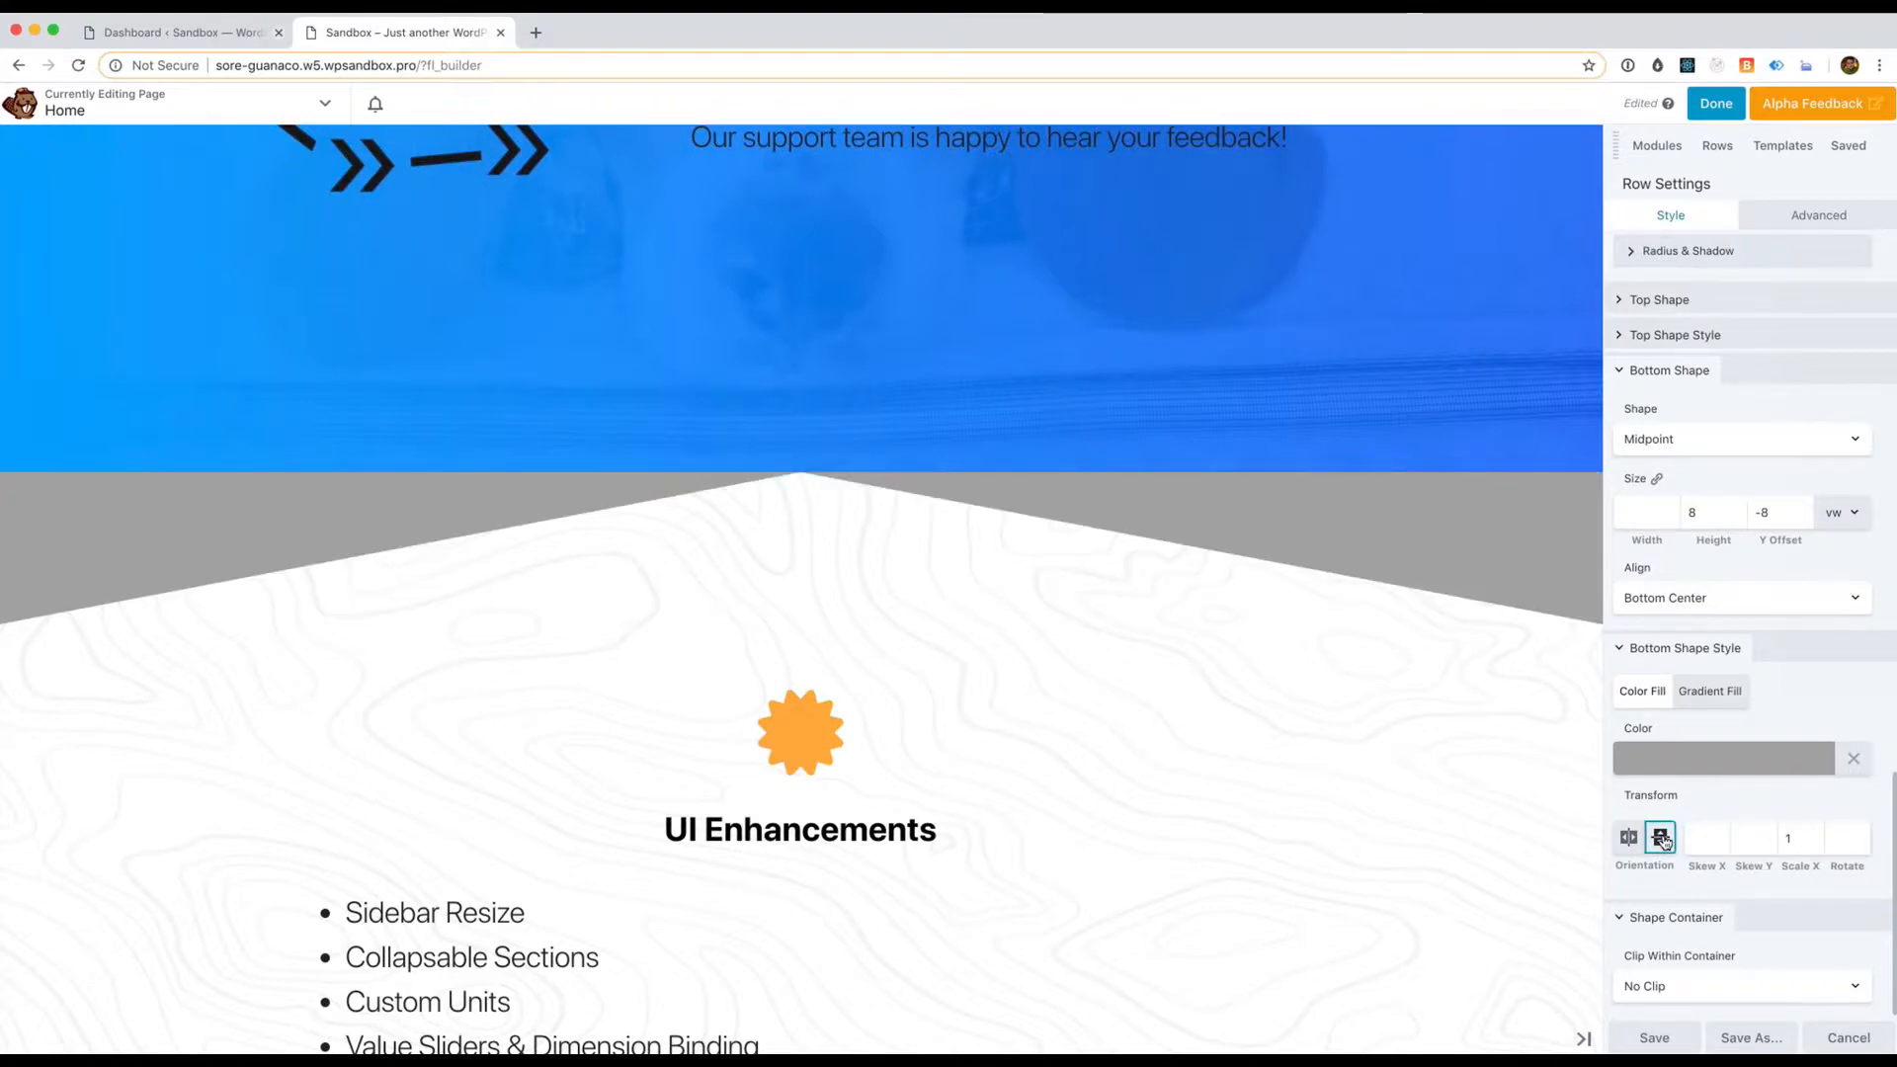
pyautogui.click(1709, 759)
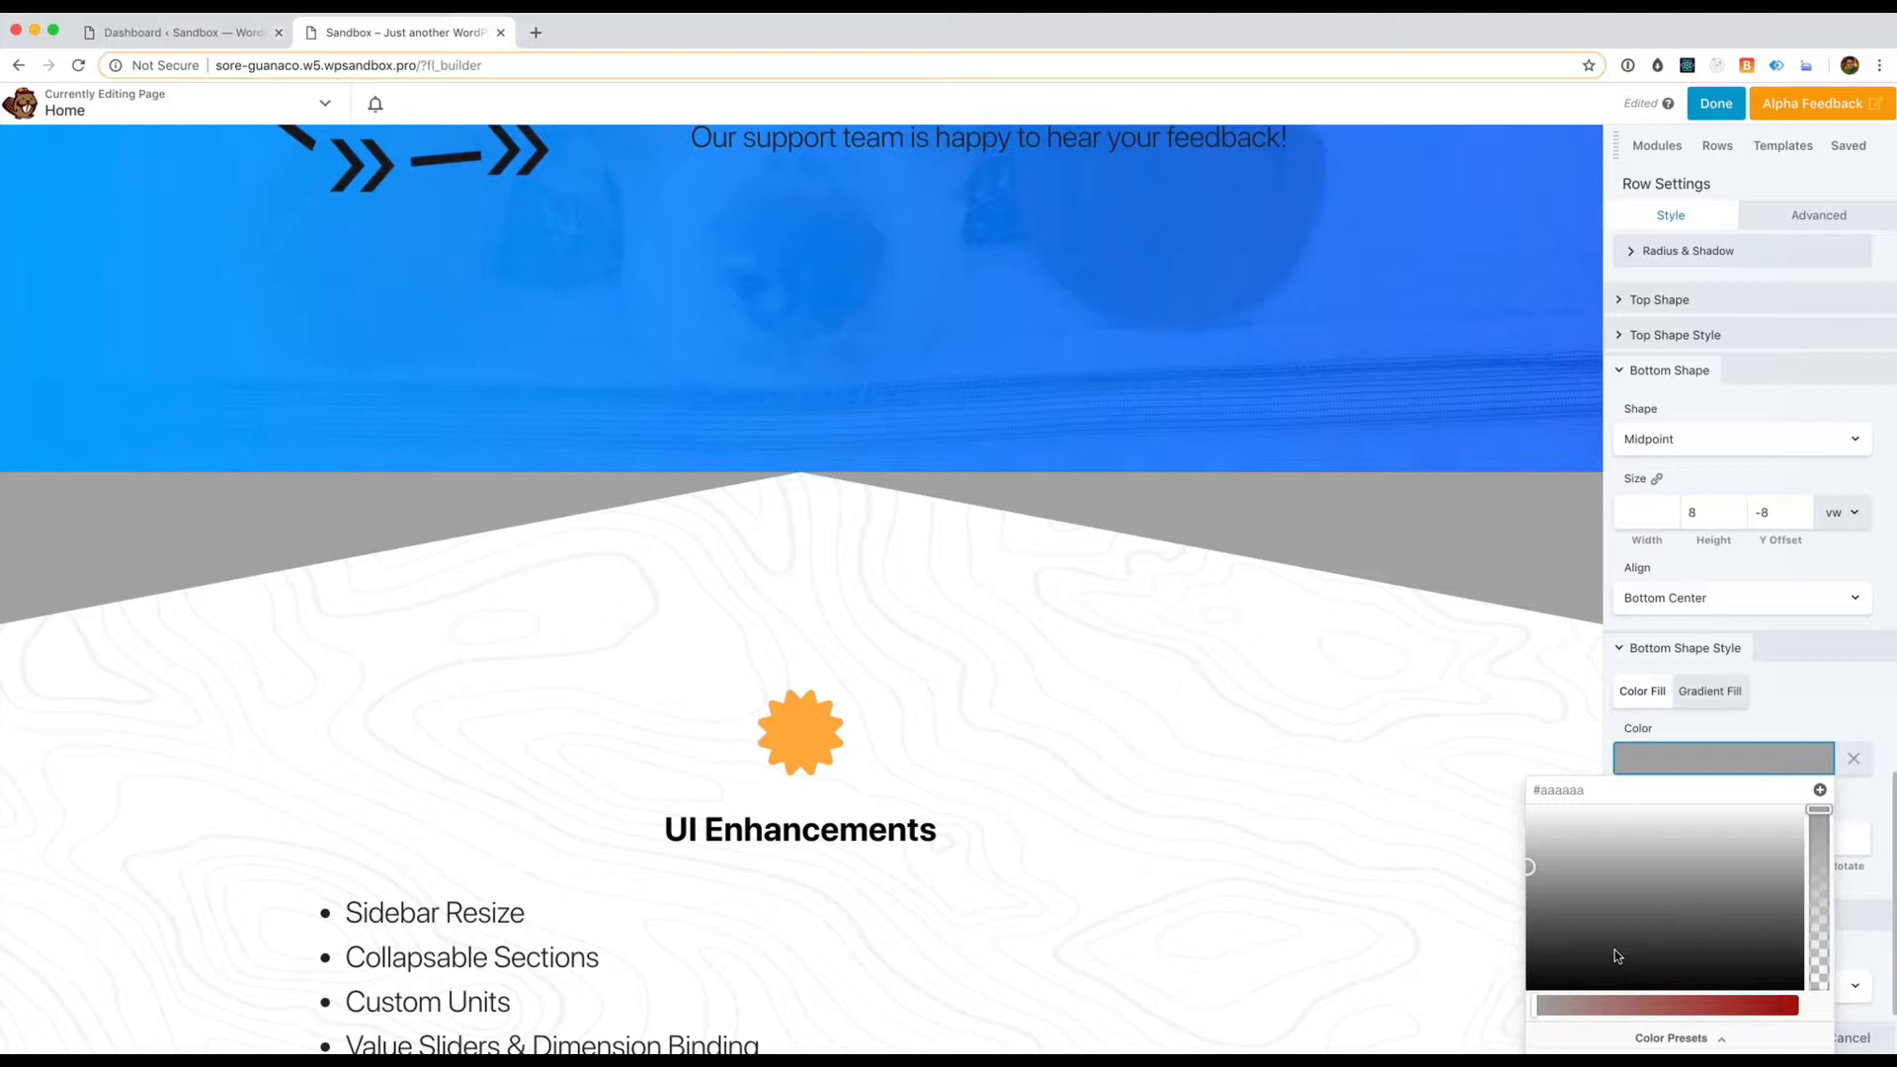
pyautogui.click(1748, 1006)
pyautogui.moveTo(1686, 824)
pyautogui.mouseDown()
pyautogui.moveTo(1697, 805)
pyautogui.moveTo(1683, 828)
pyautogui.mouseUp()
pyautogui.scroll(1, 1320, 791)
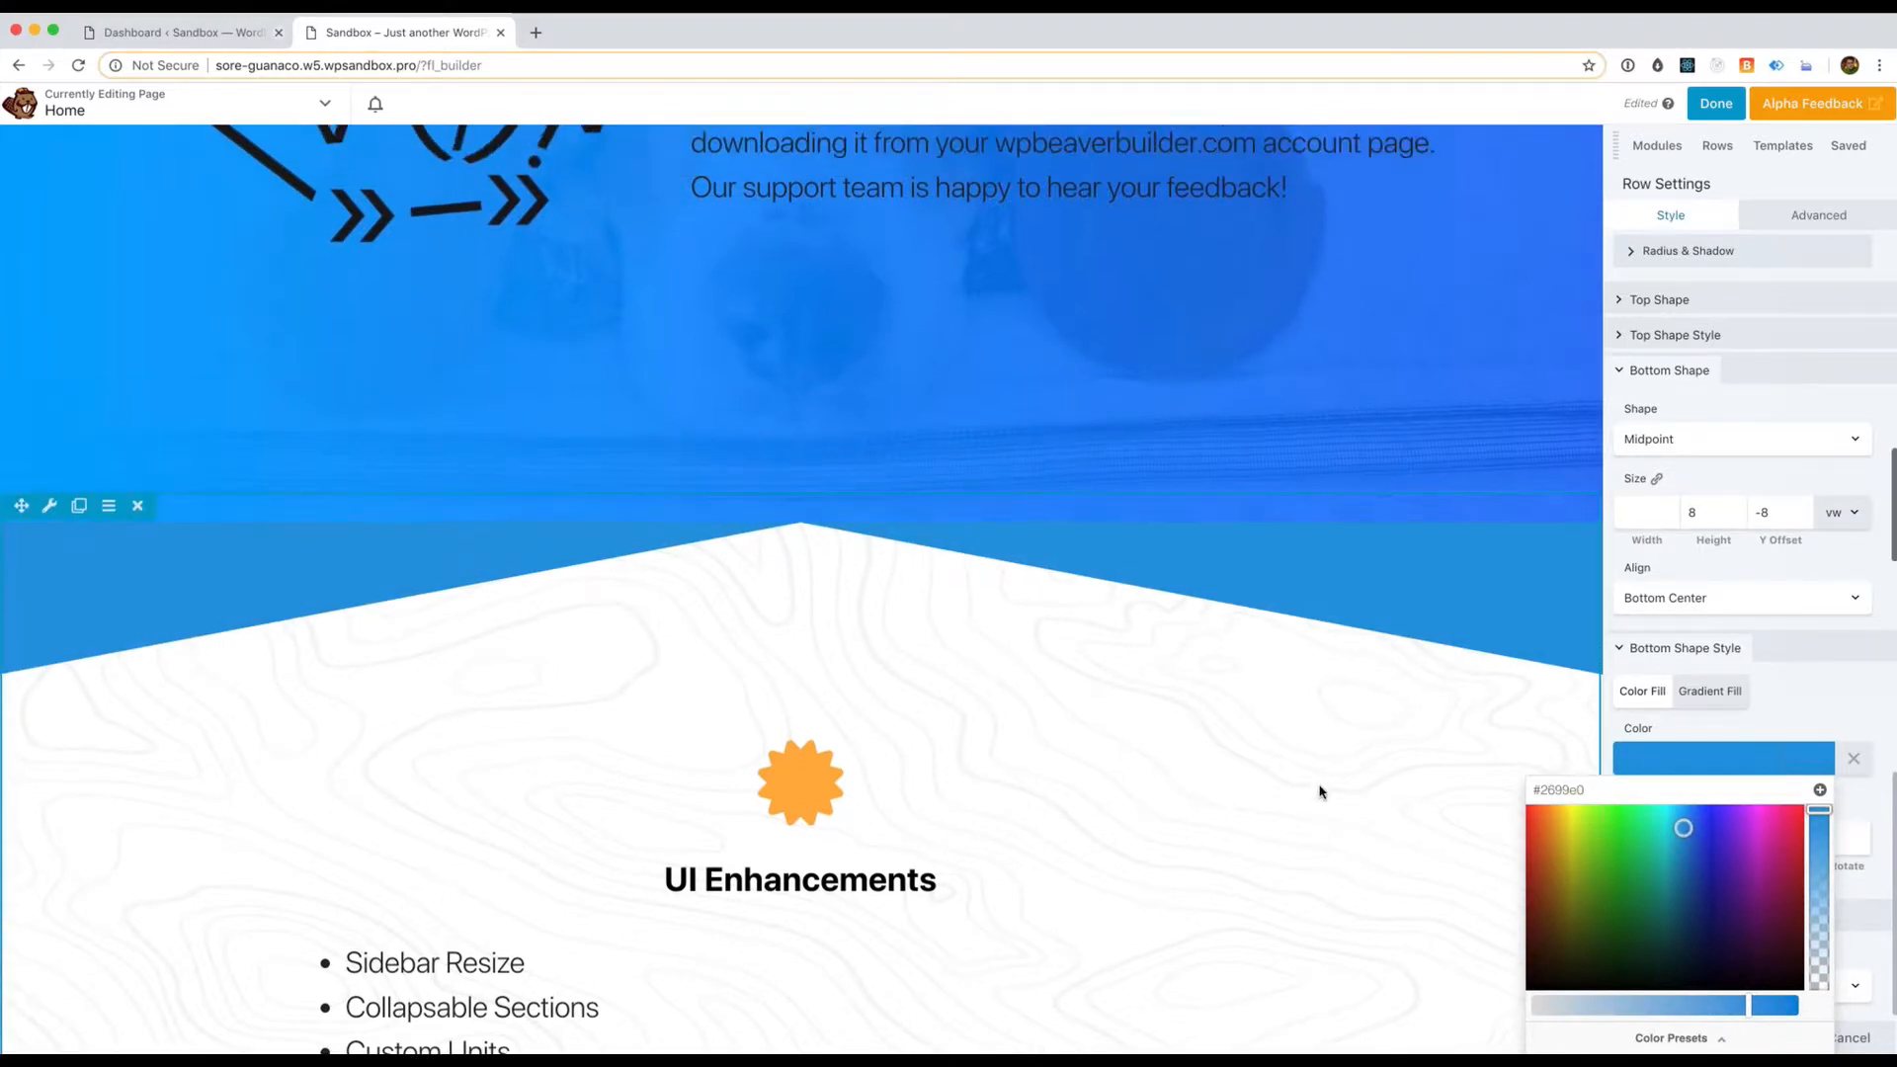
pyautogui.scroll(3, 1320, 791)
pyautogui.click(1033, 748)
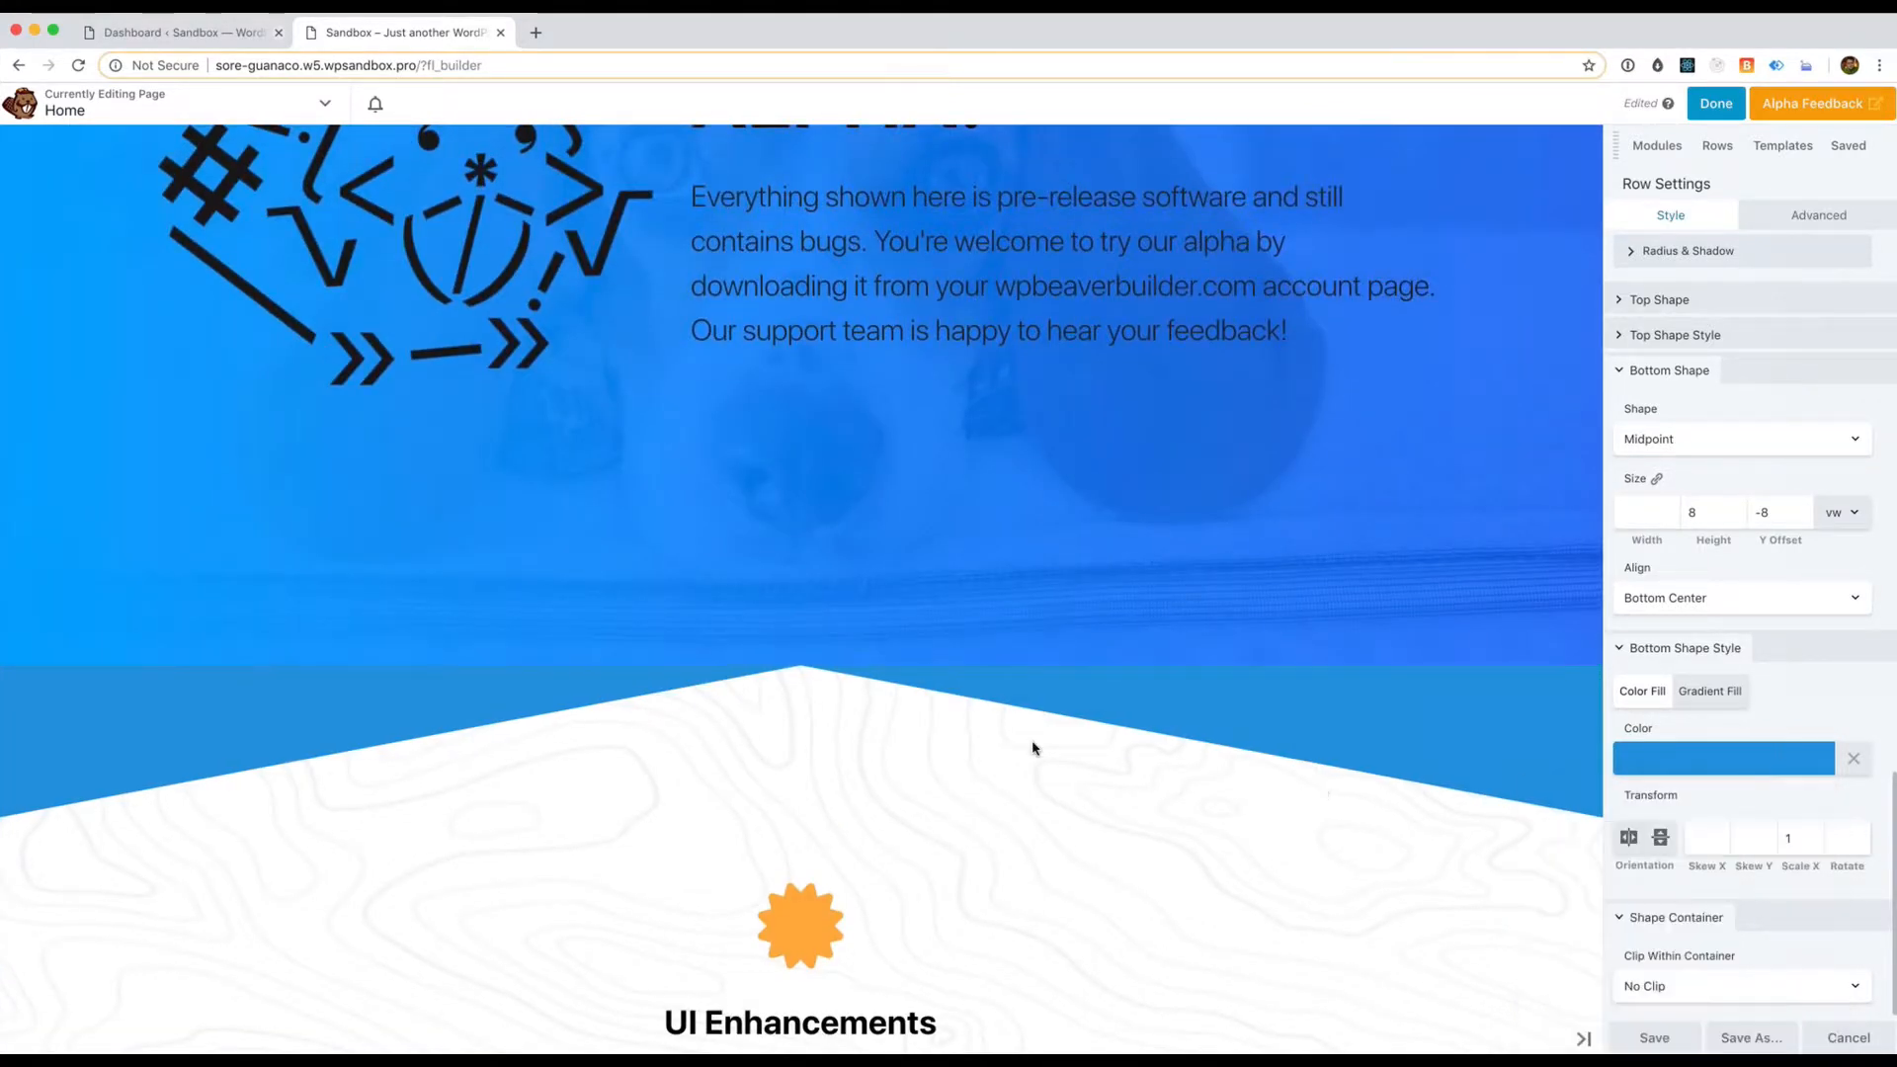
# Examine the row's bottom edge and the choices available for the bottom shape
pyautogui.scroll(4, 1033, 748)
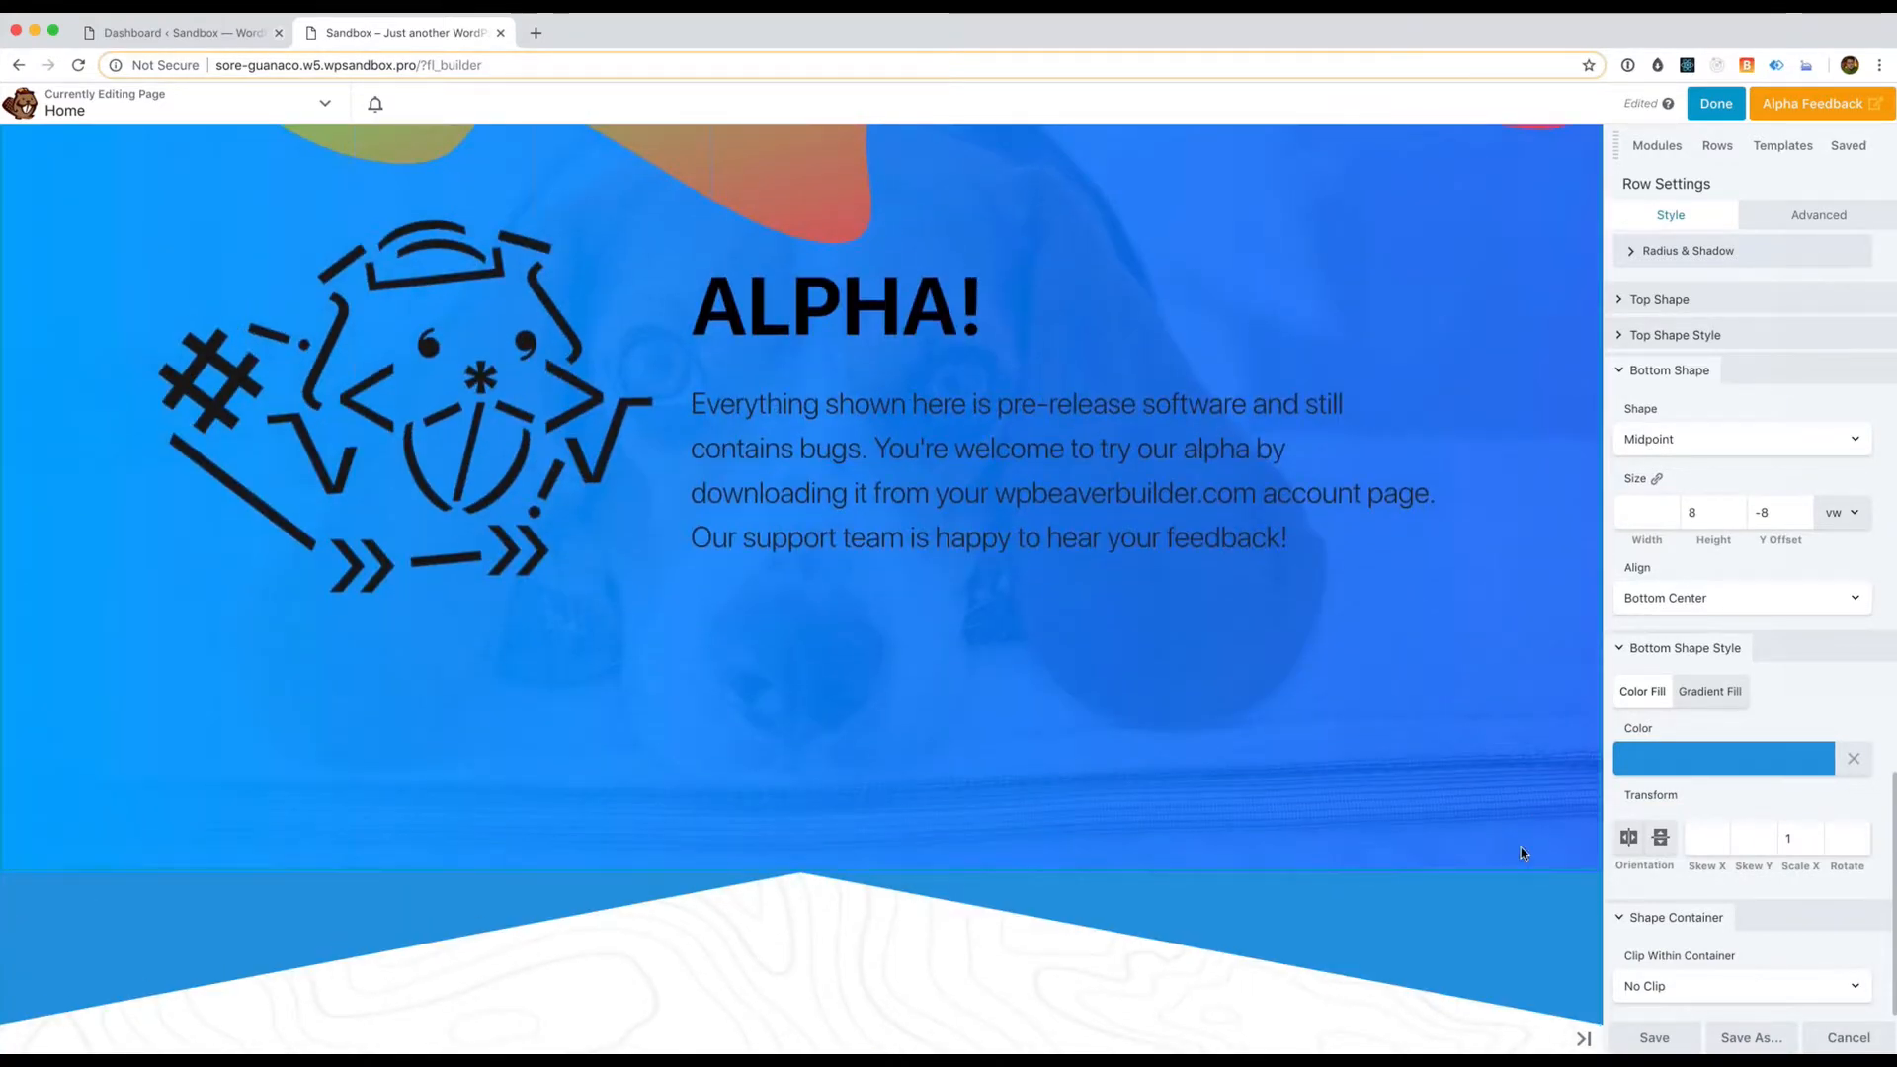
pyautogui.scroll(-2, 1521, 847)
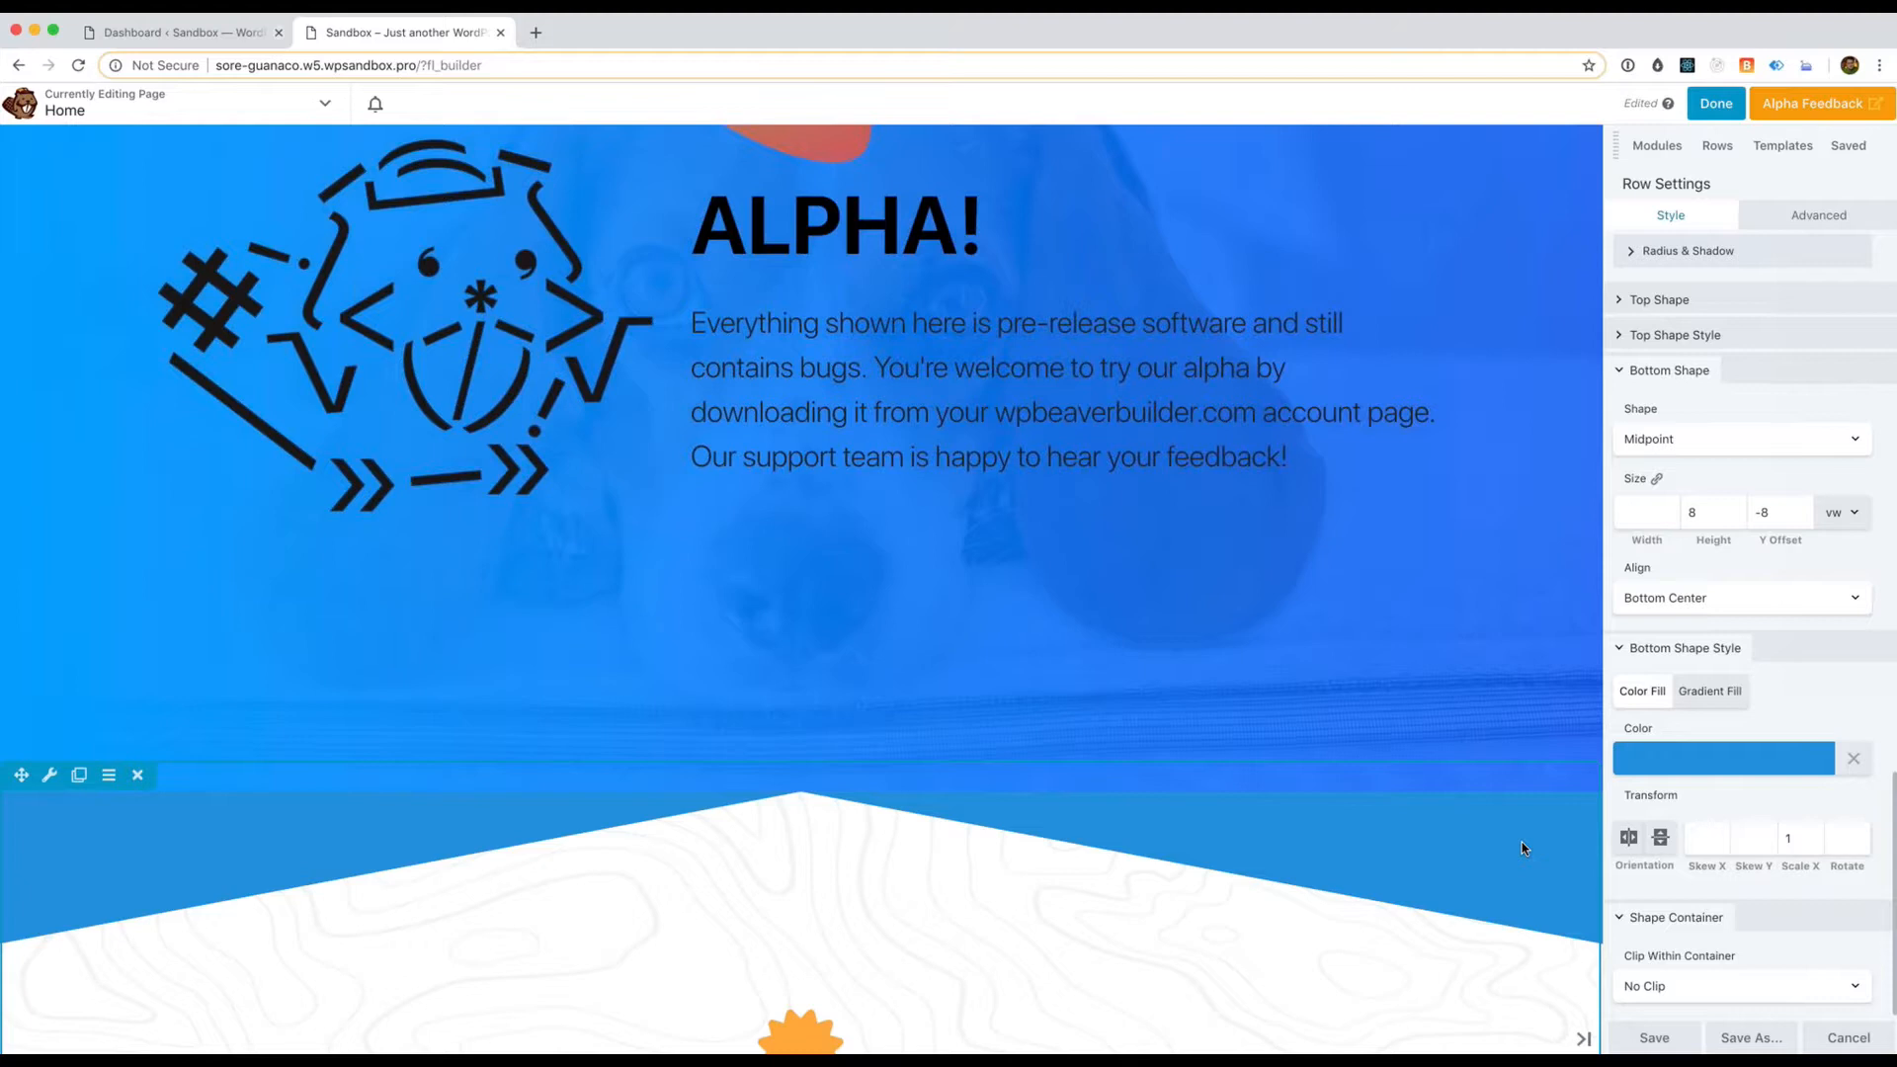
pyautogui.click(1695, 435)
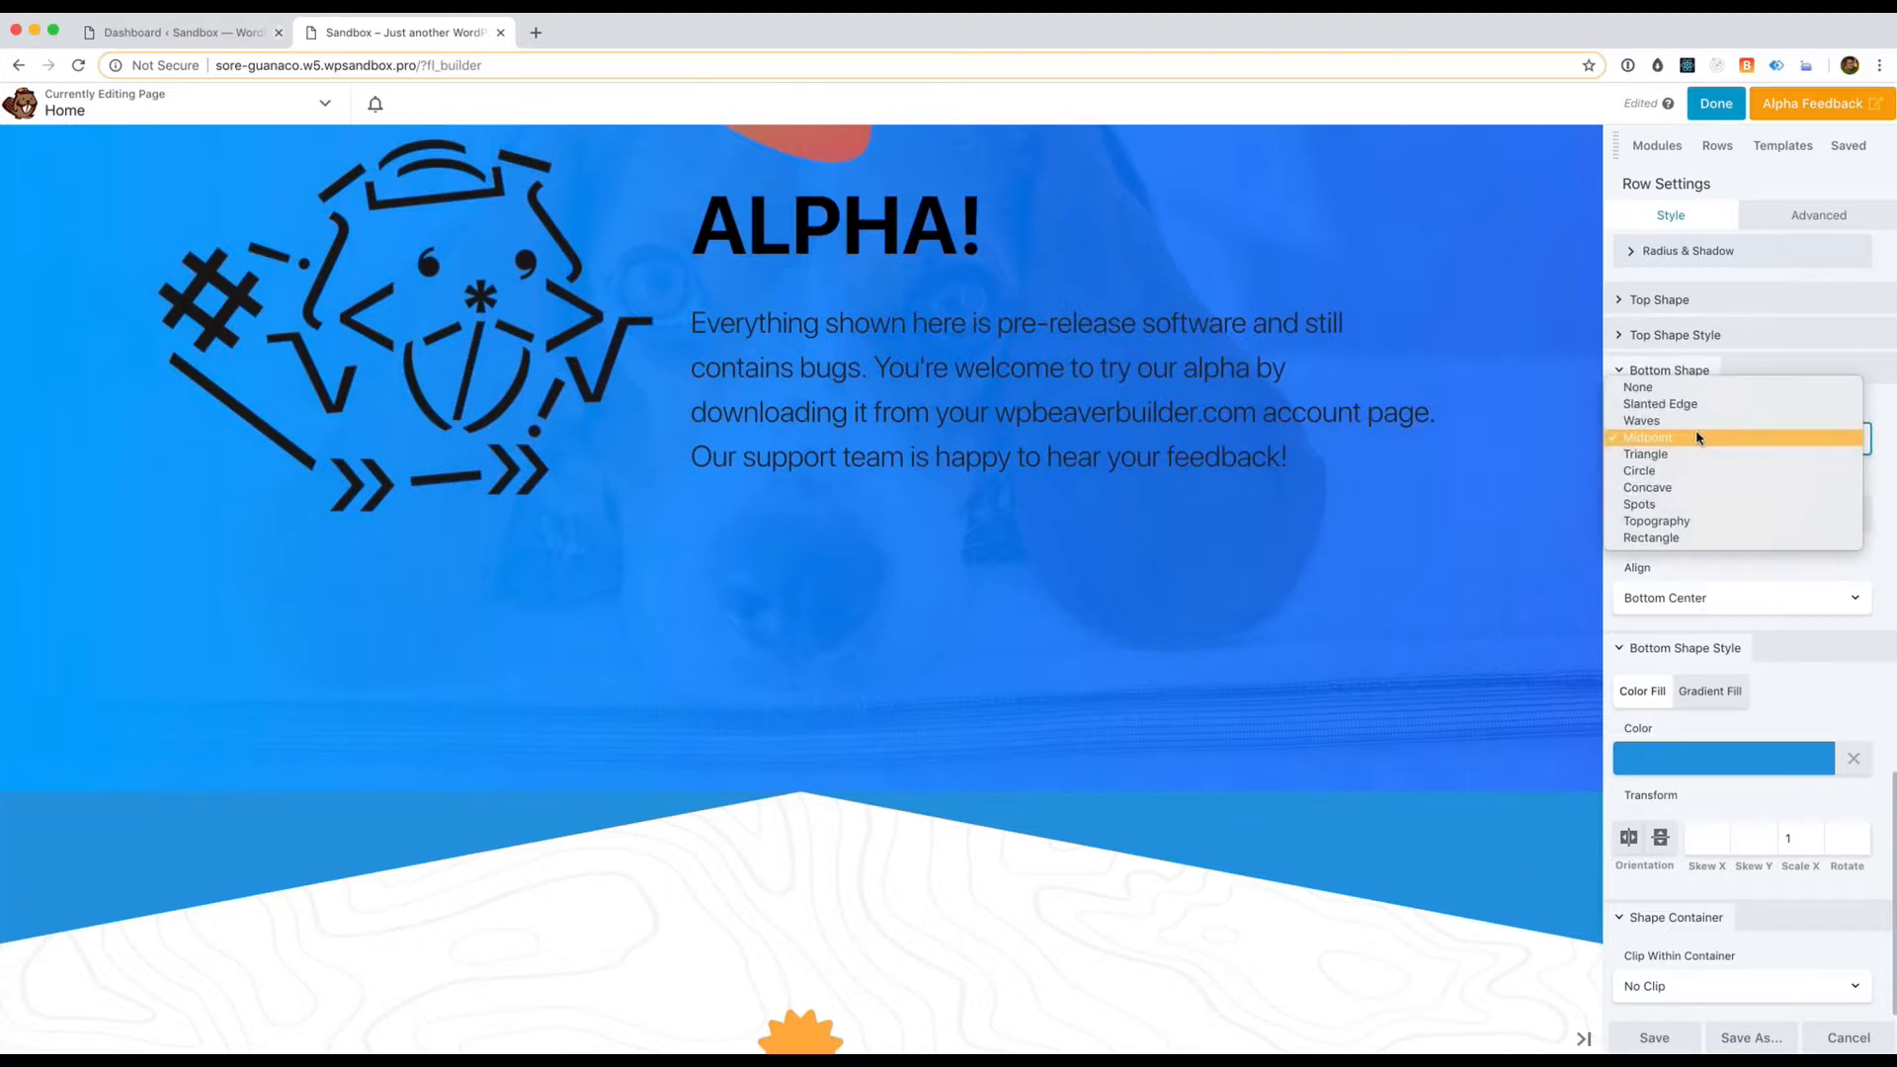
pyautogui.click(1749, 359)
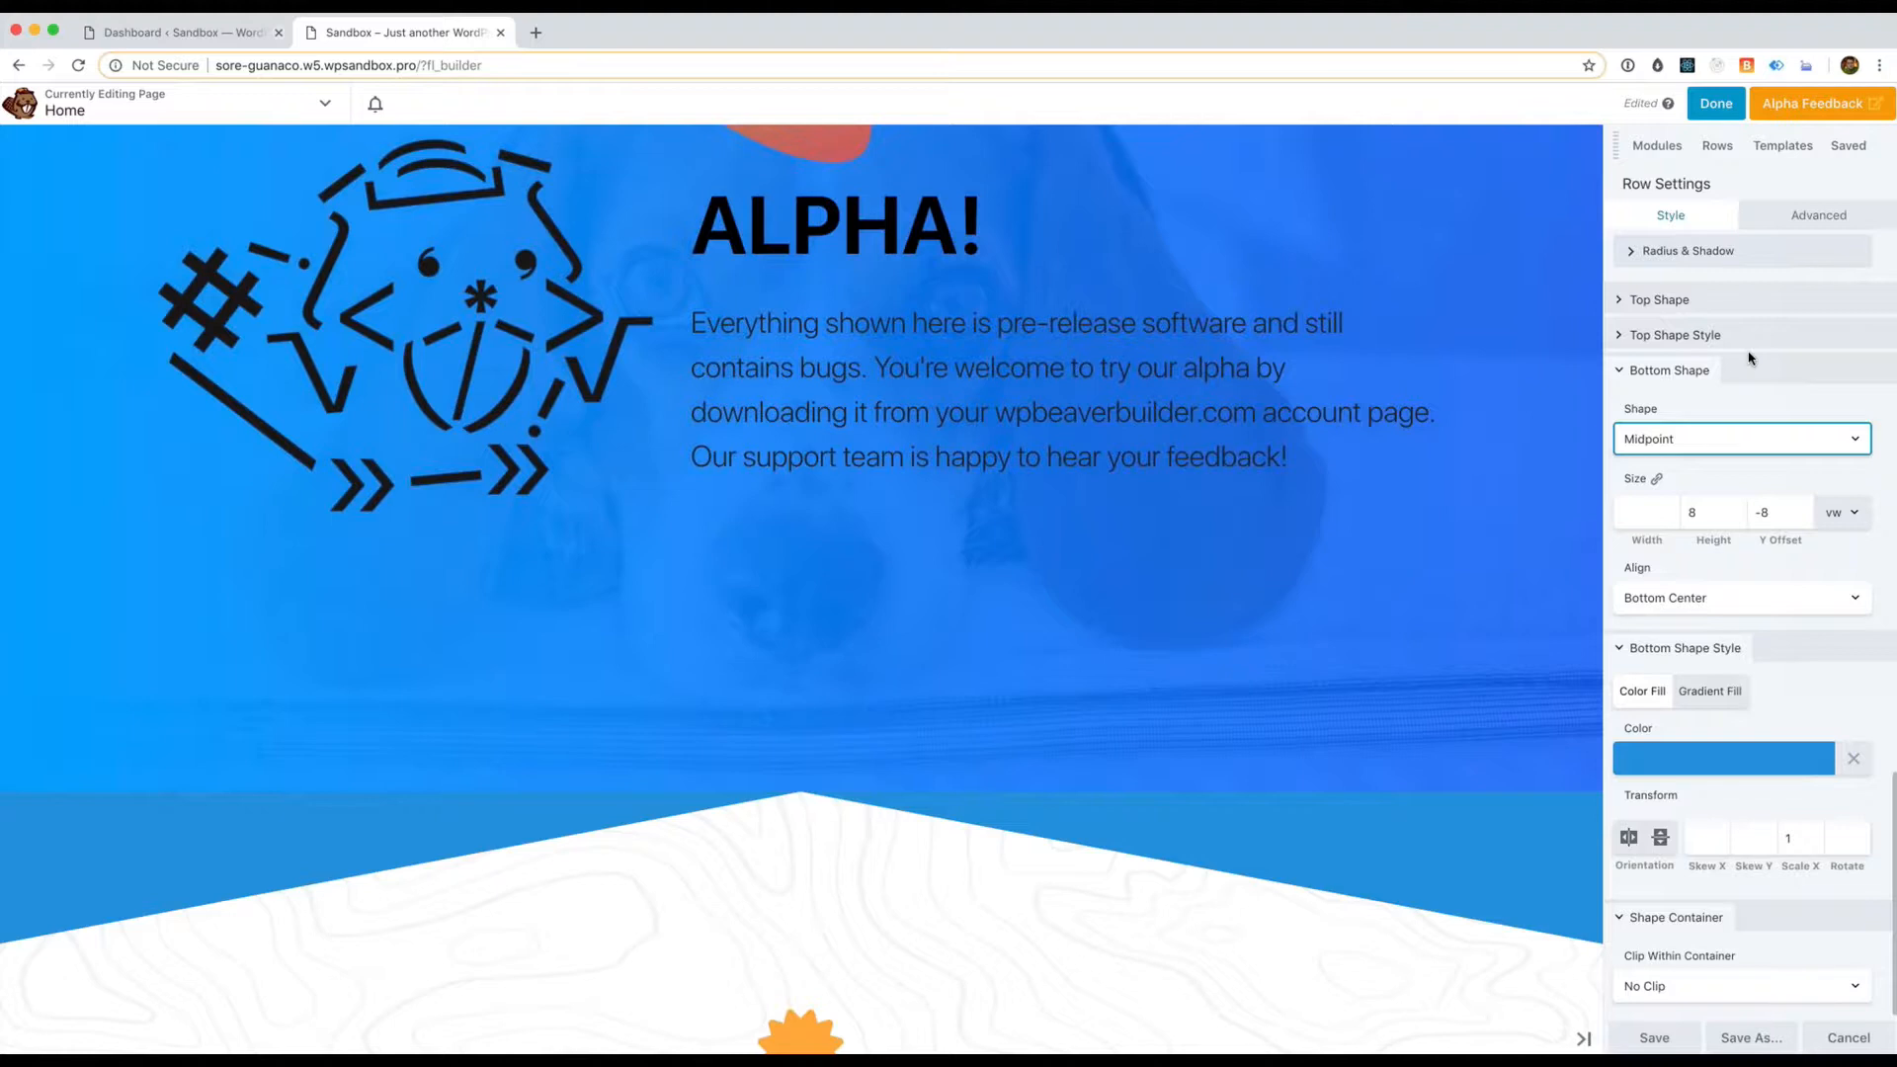
pyautogui.click(1744, 439)
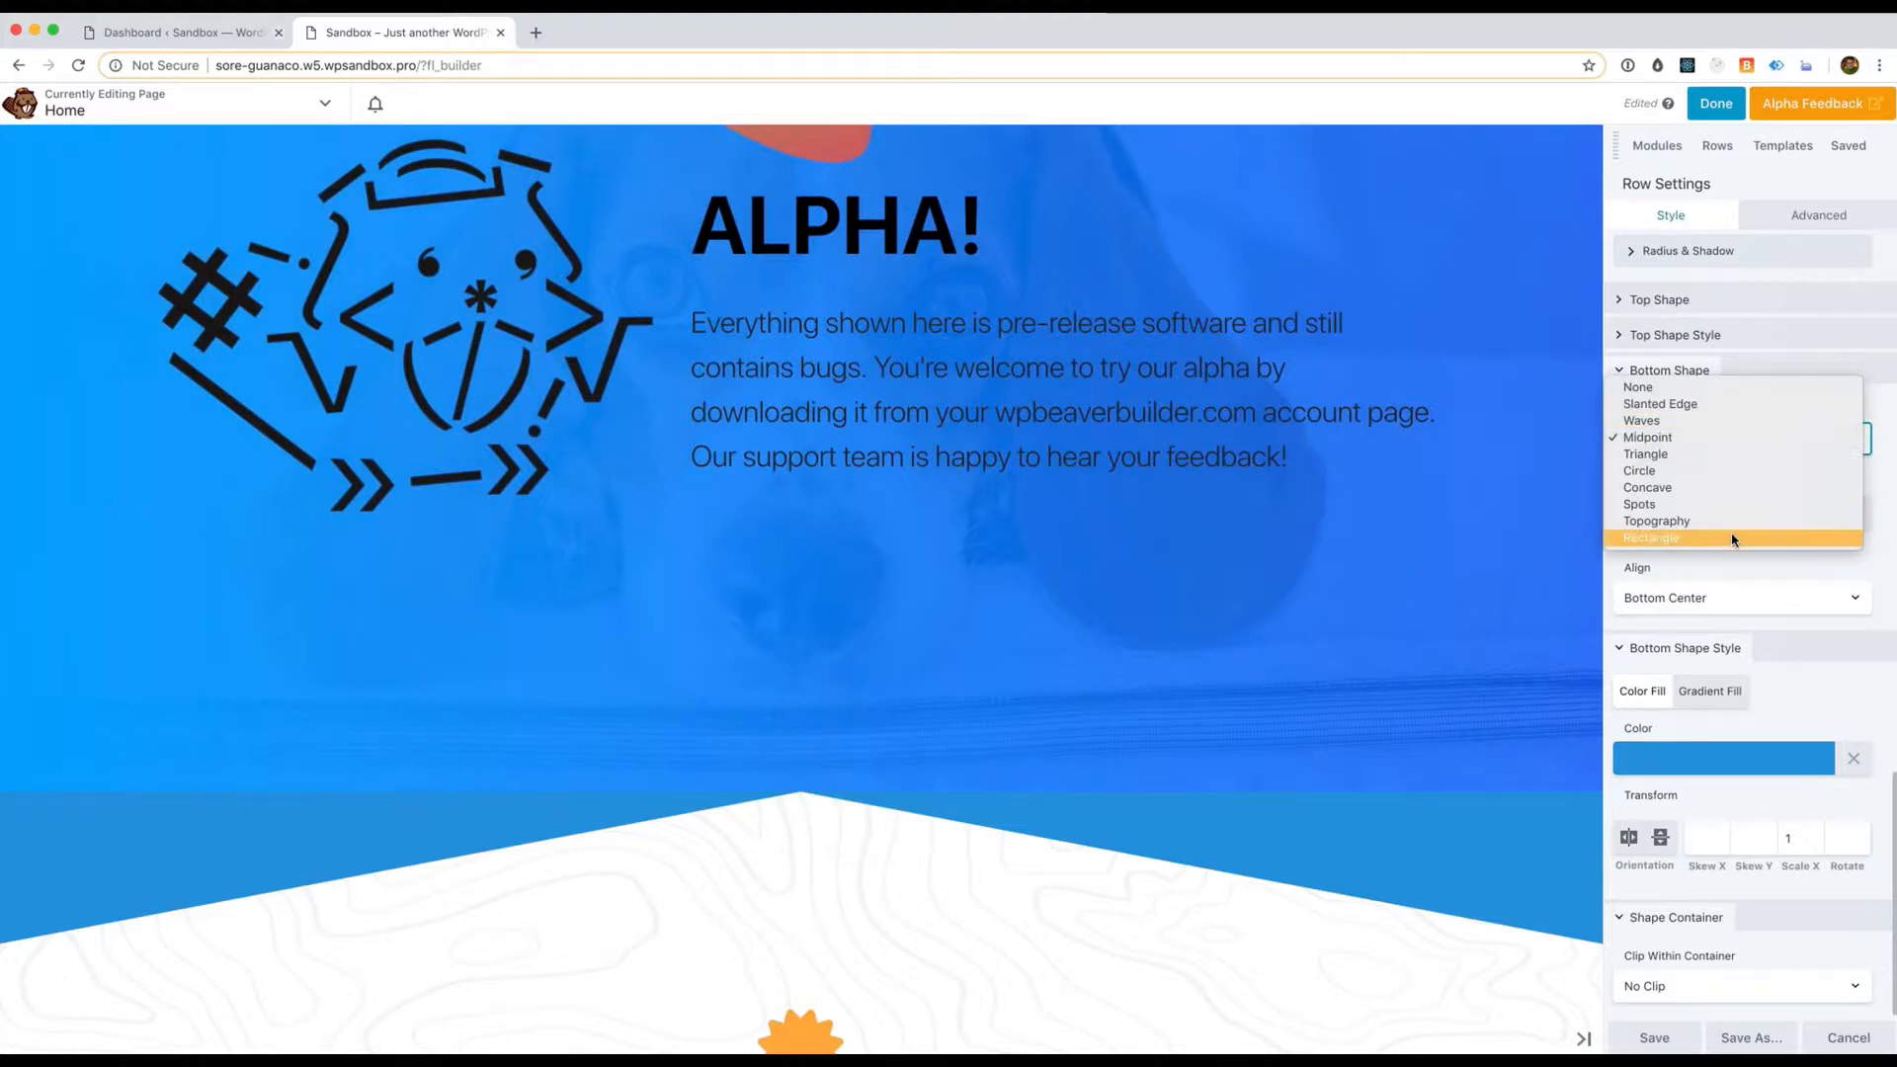
pyautogui.click(1887, 483)
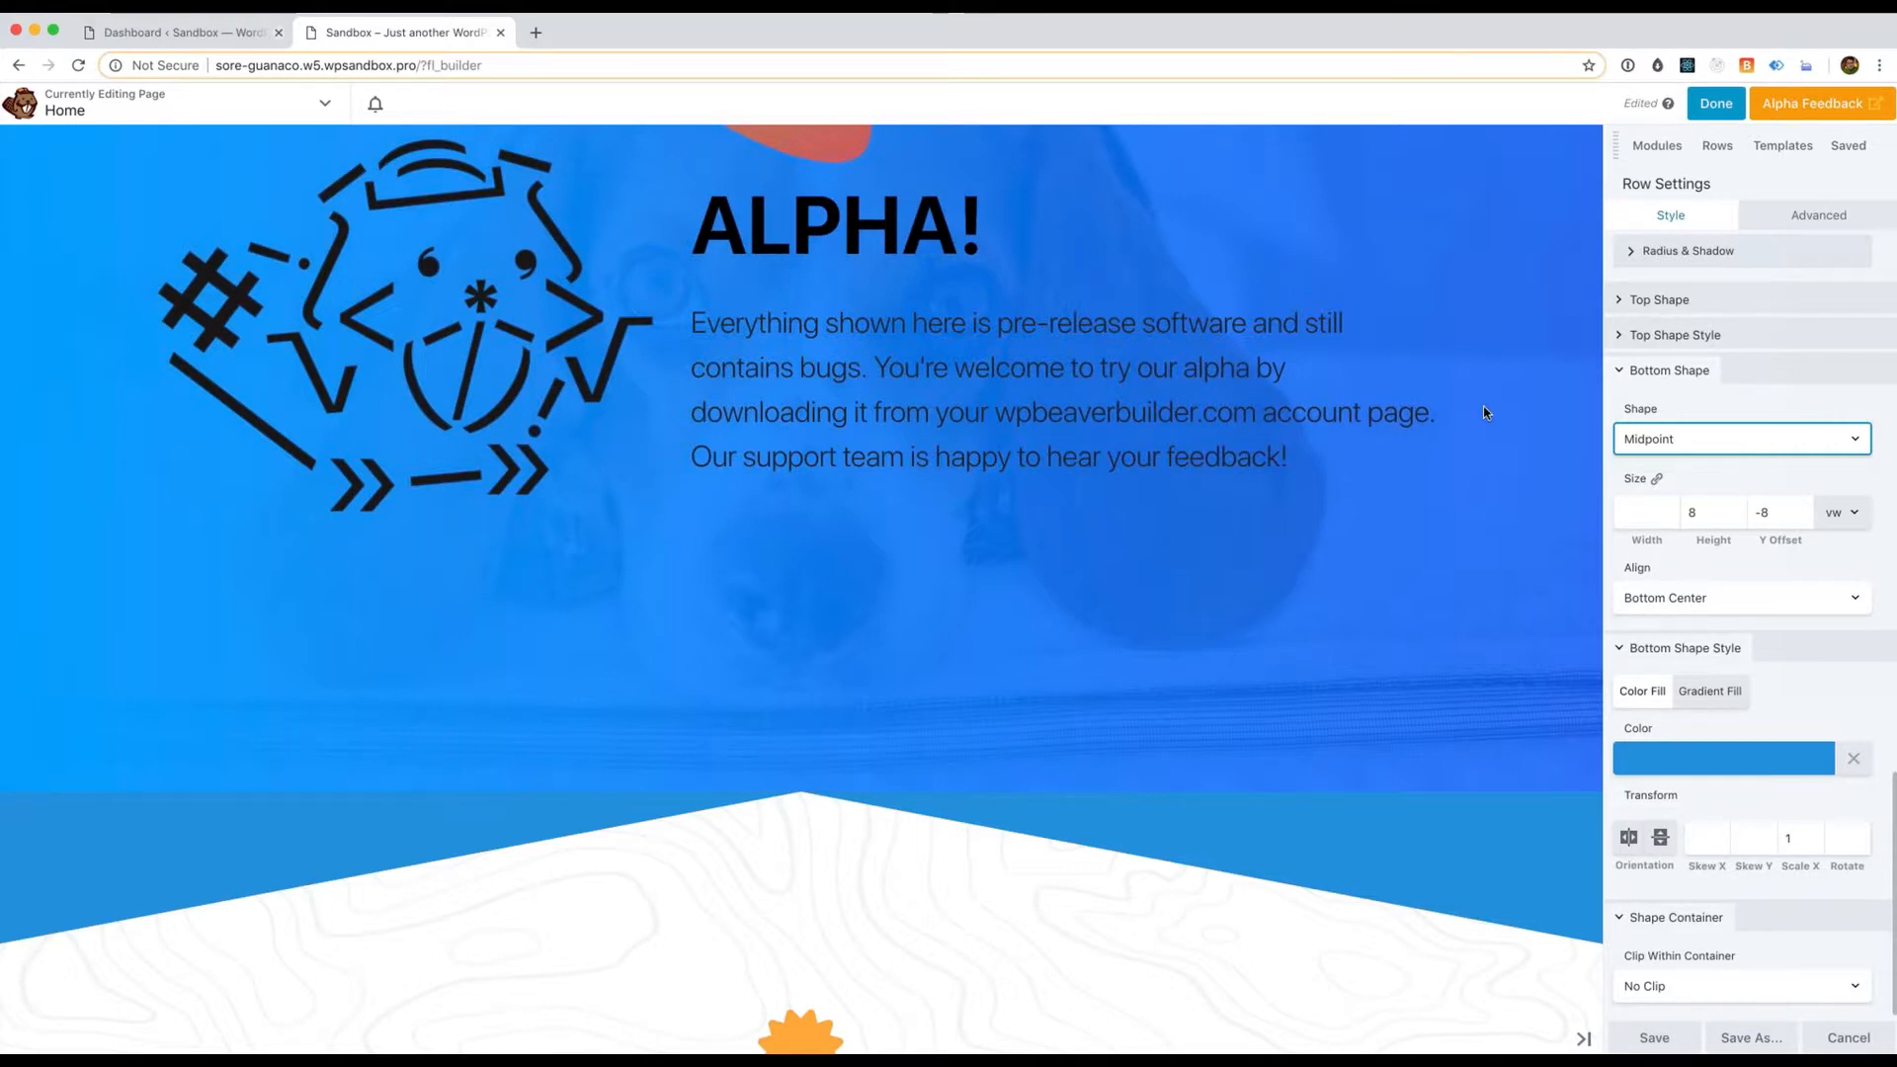
pyautogui.scroll(-2, 1433, 413)
pyautogui.scroll(-3, 1368, 413)
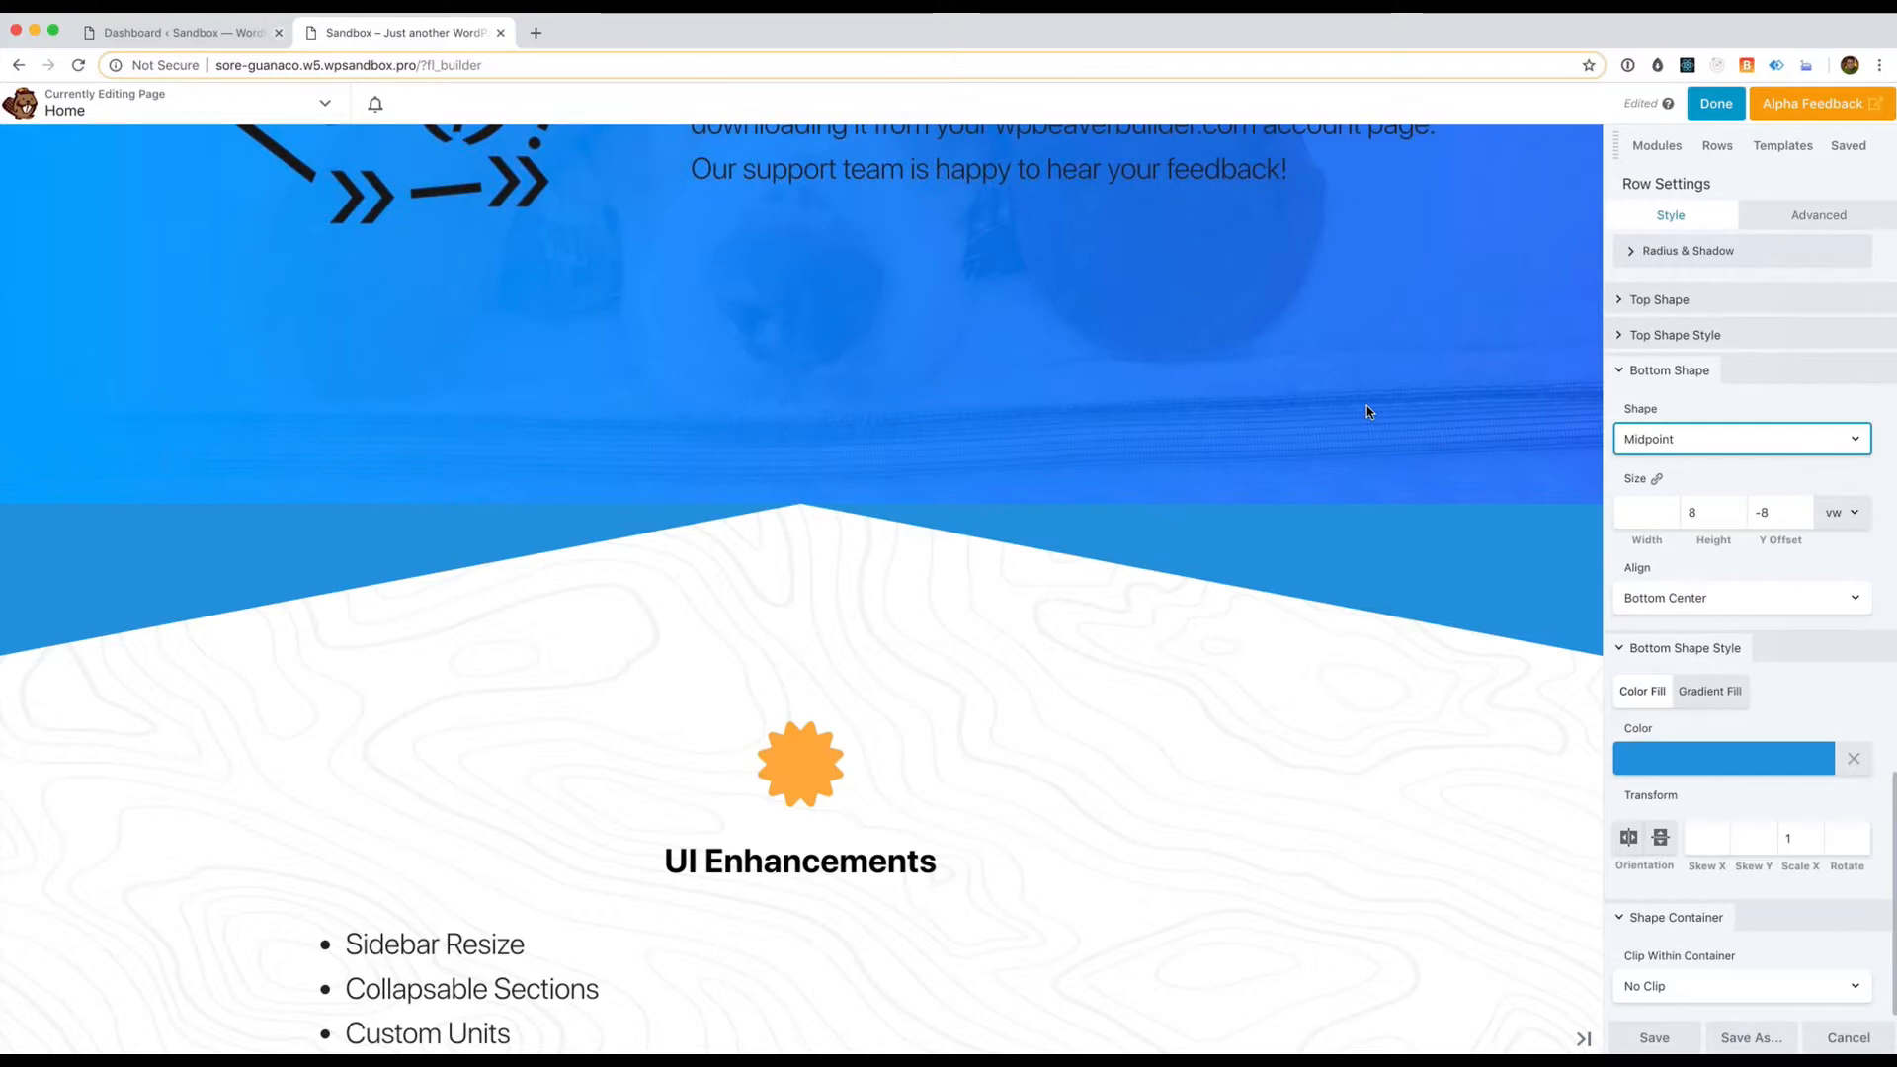
# Examine the top wave shape and the bottom Midpoint shape of the ALPHA! row
pyautogui.scroll(5, 654, 510)
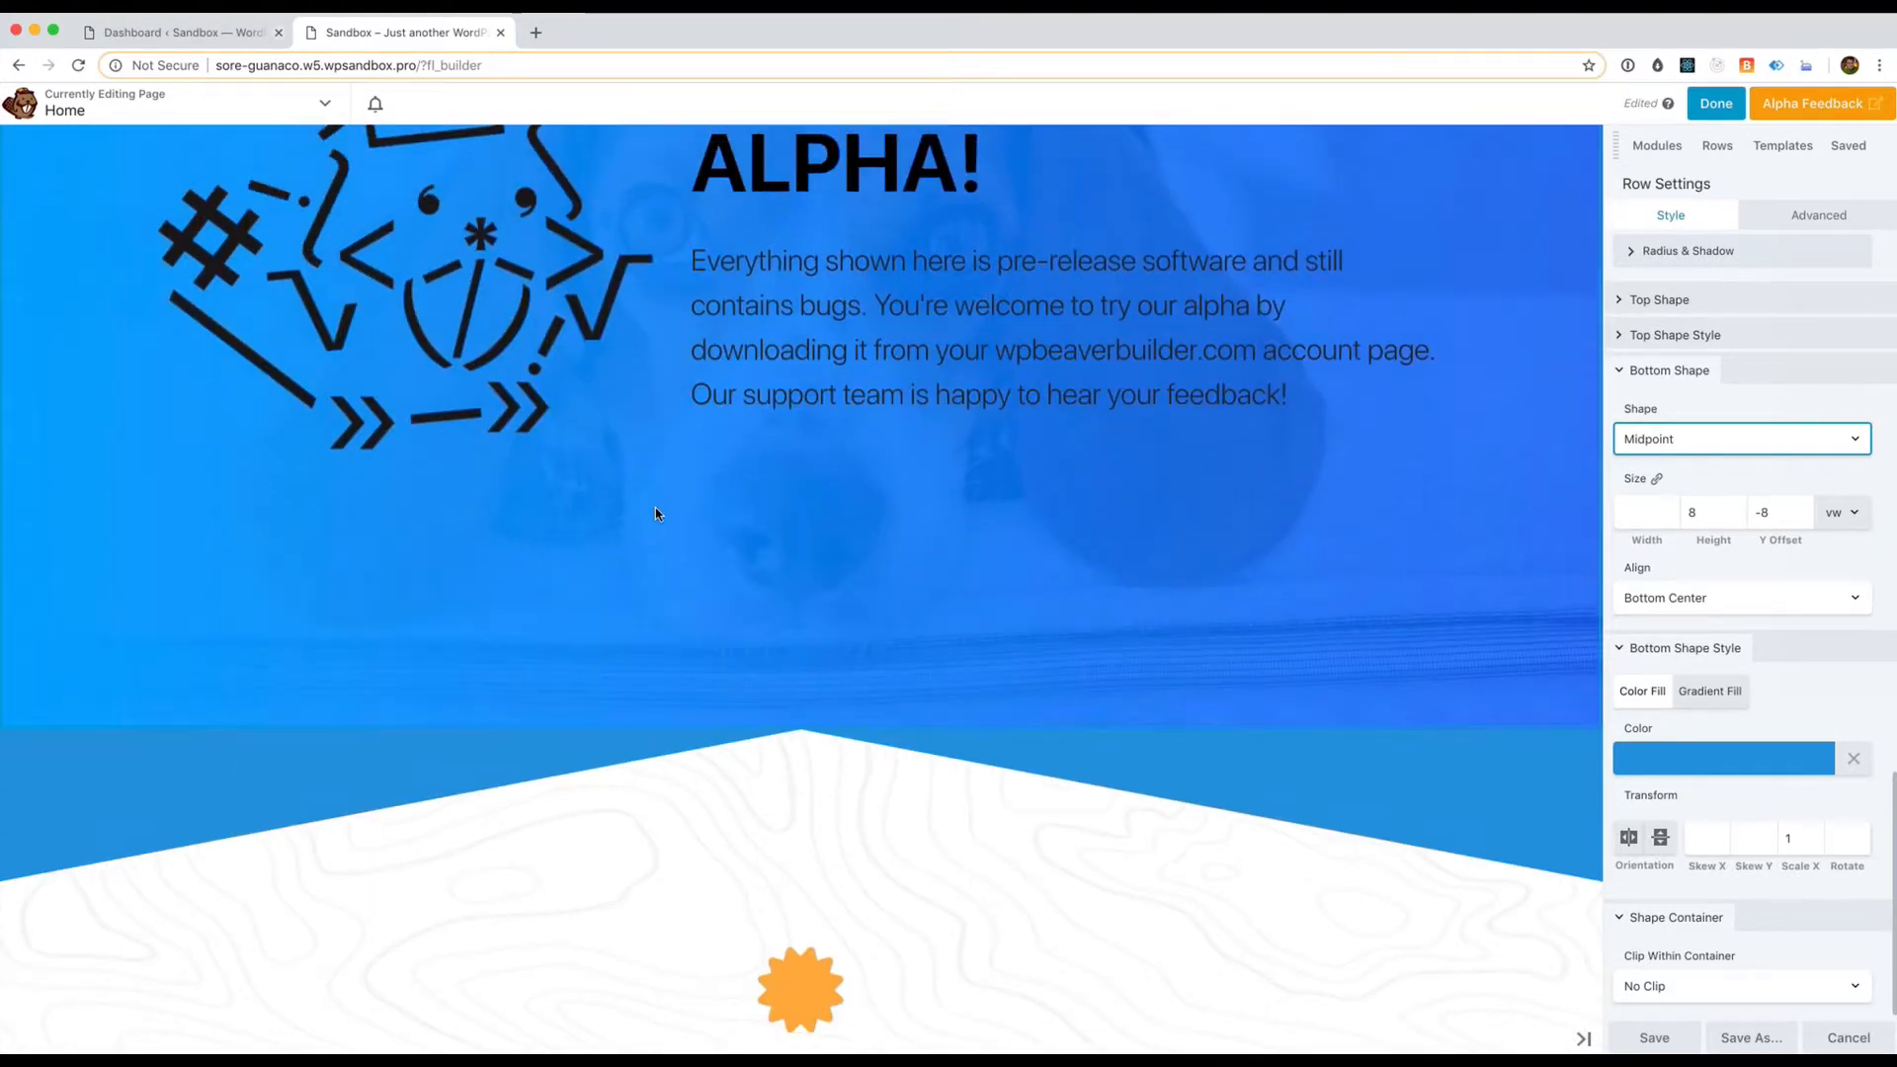
pyautogui.scroll(5, 655, 507)
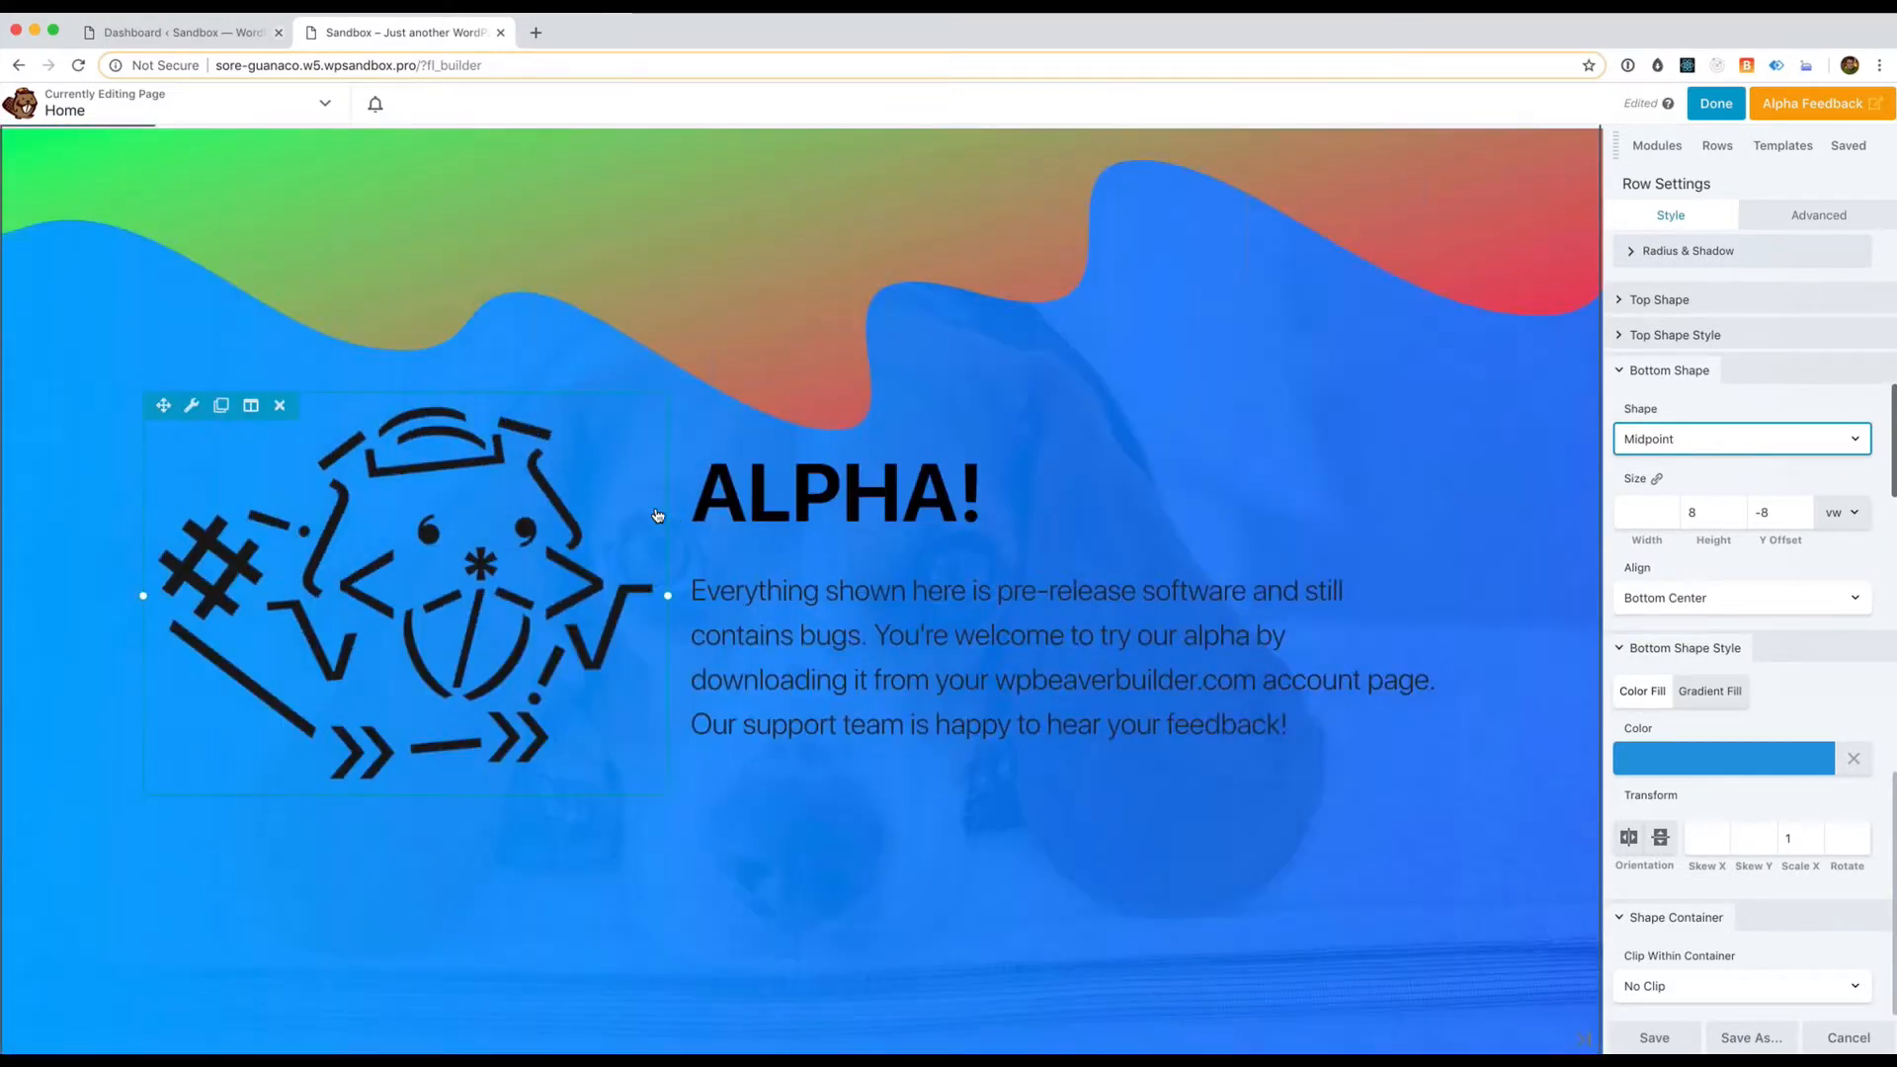
pyautogui.scroll(-3, 785, 297)
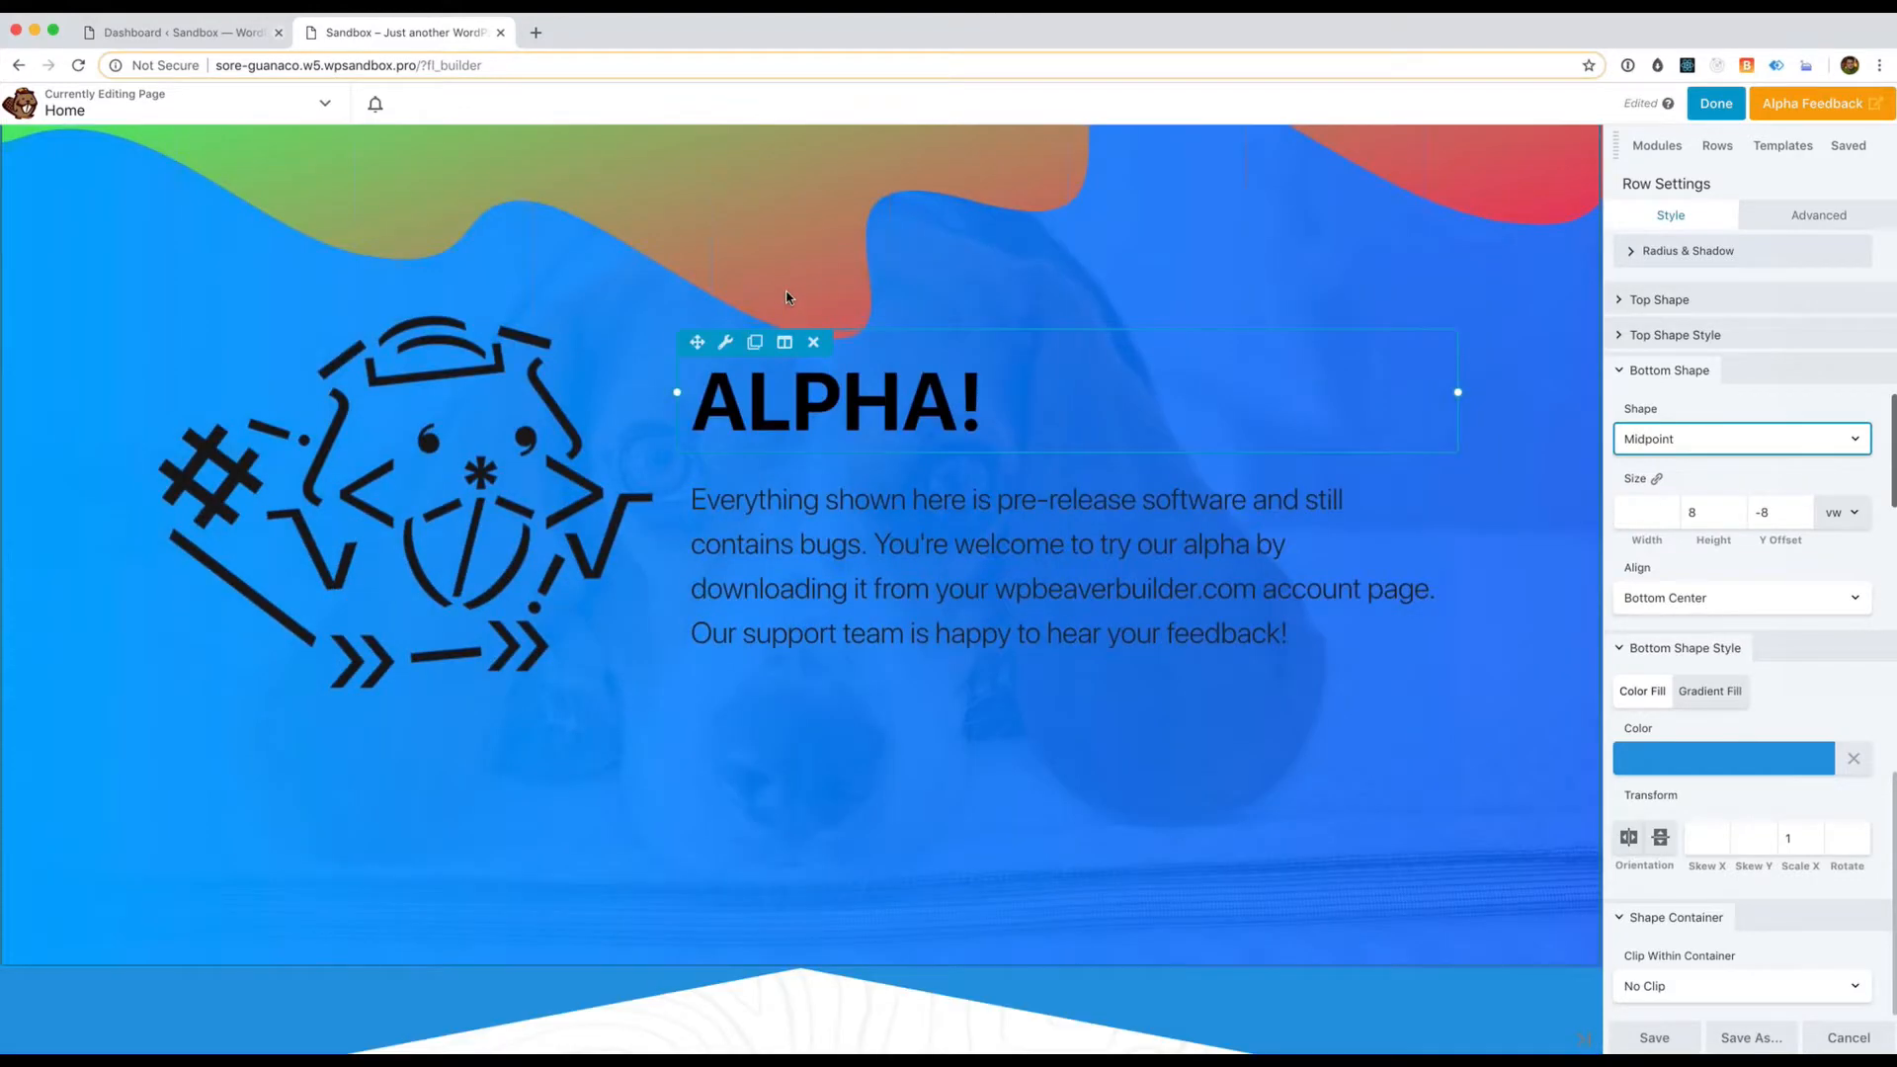
pyautogui.scroll(-7, 848, 867)
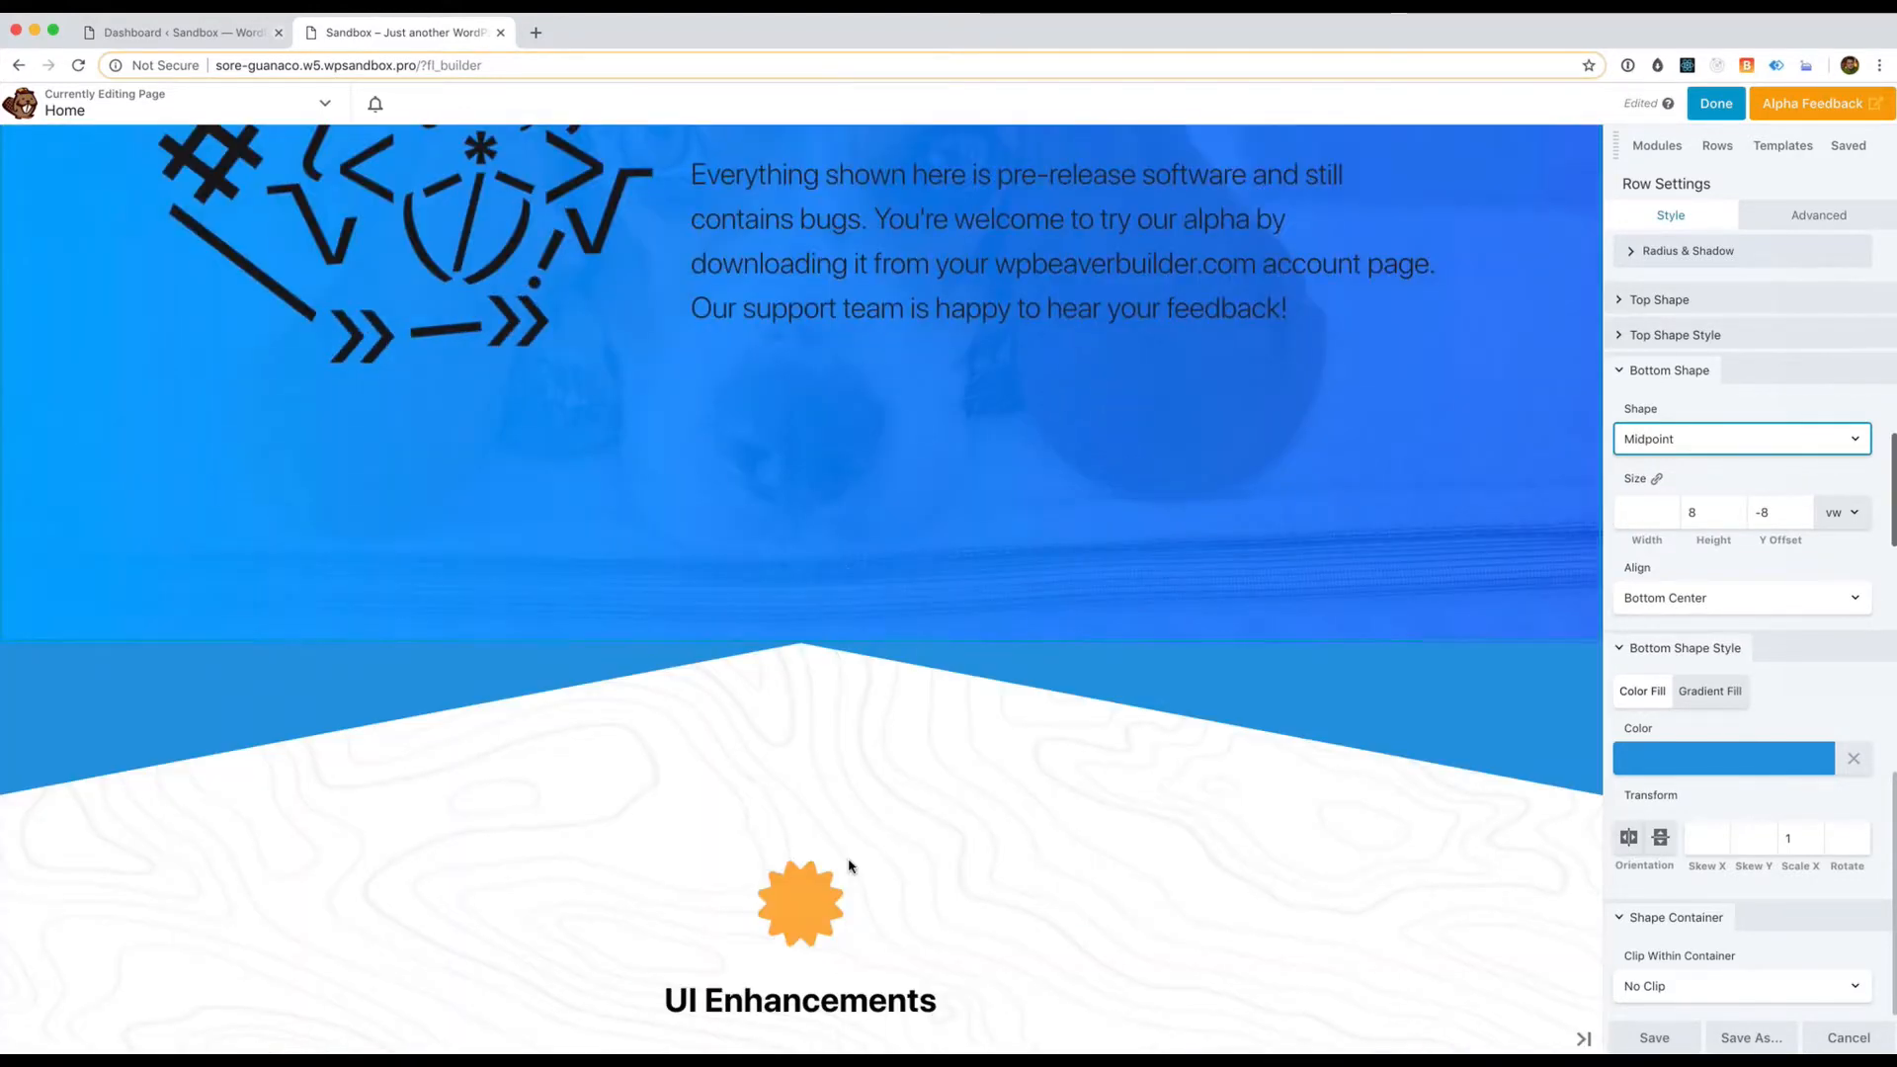
pyautogui.scroll(7, 850, 866)
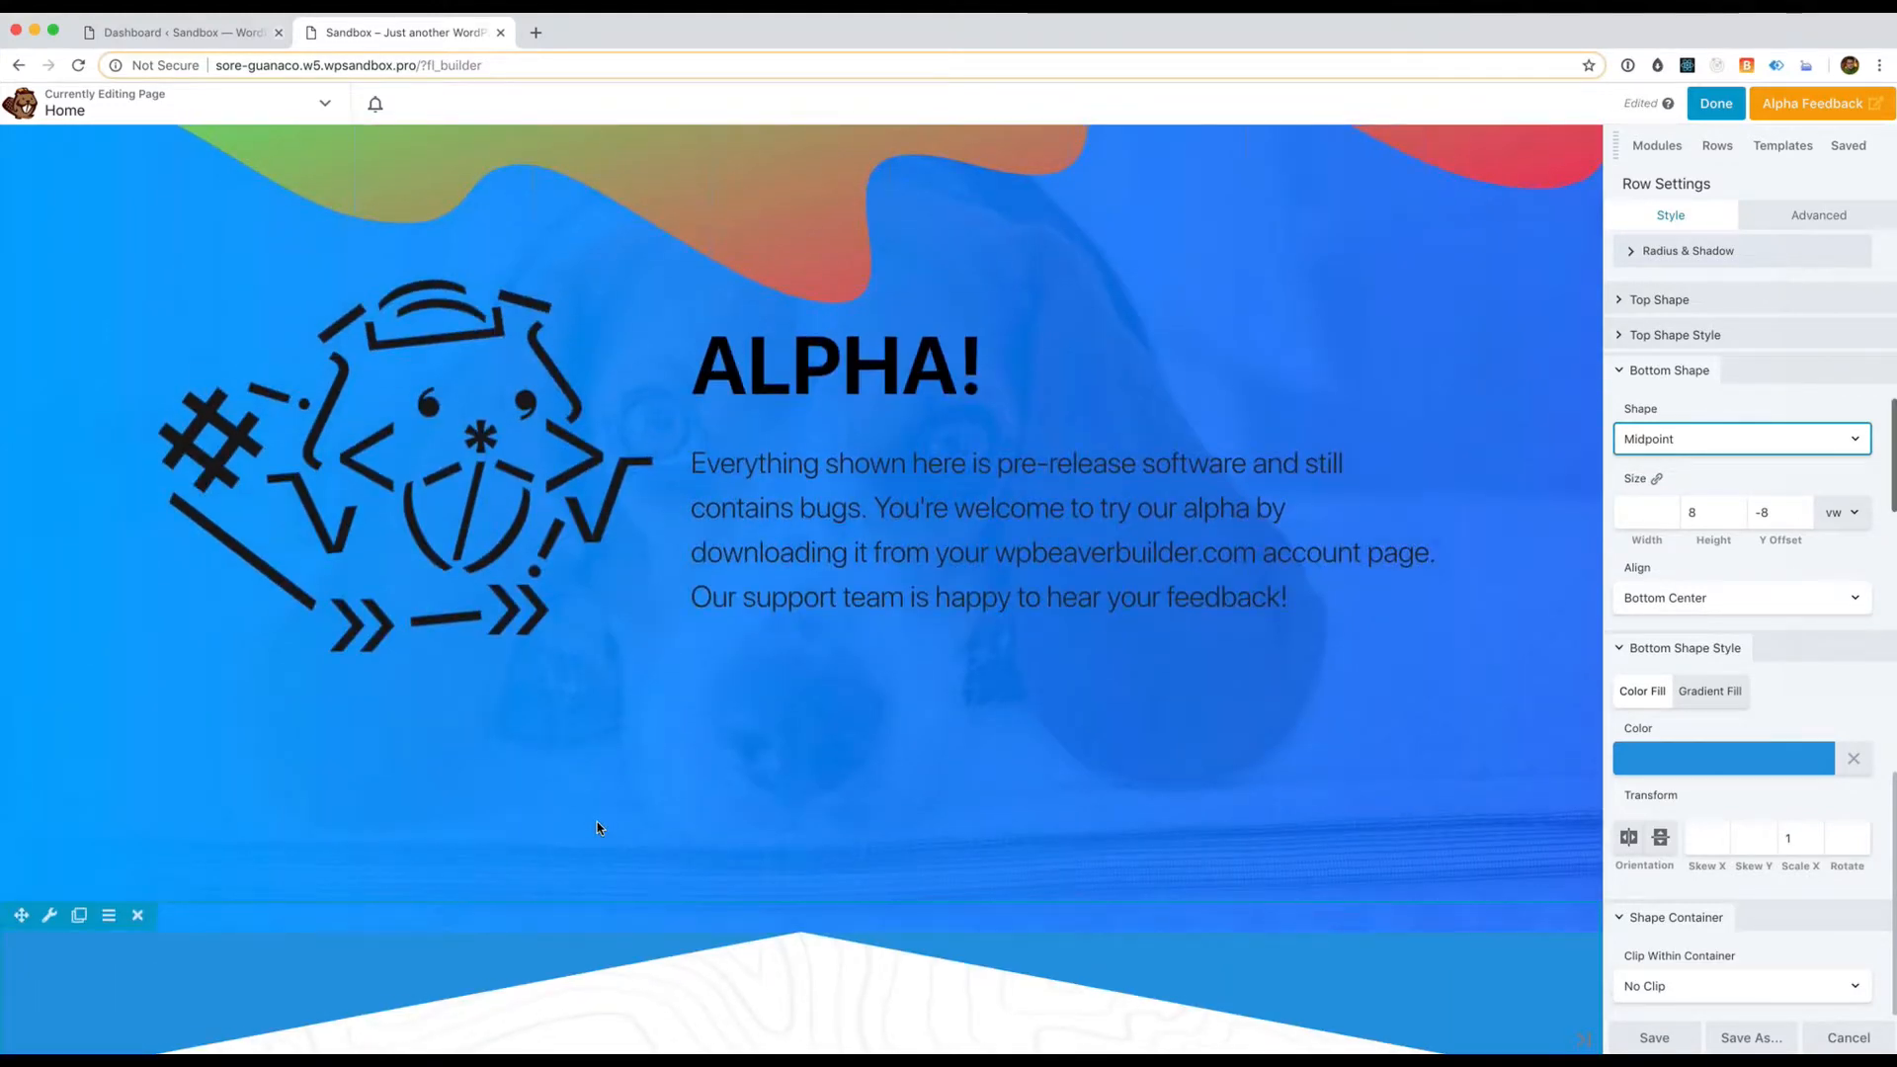
pyautogui.scroll(5, 132, 743)
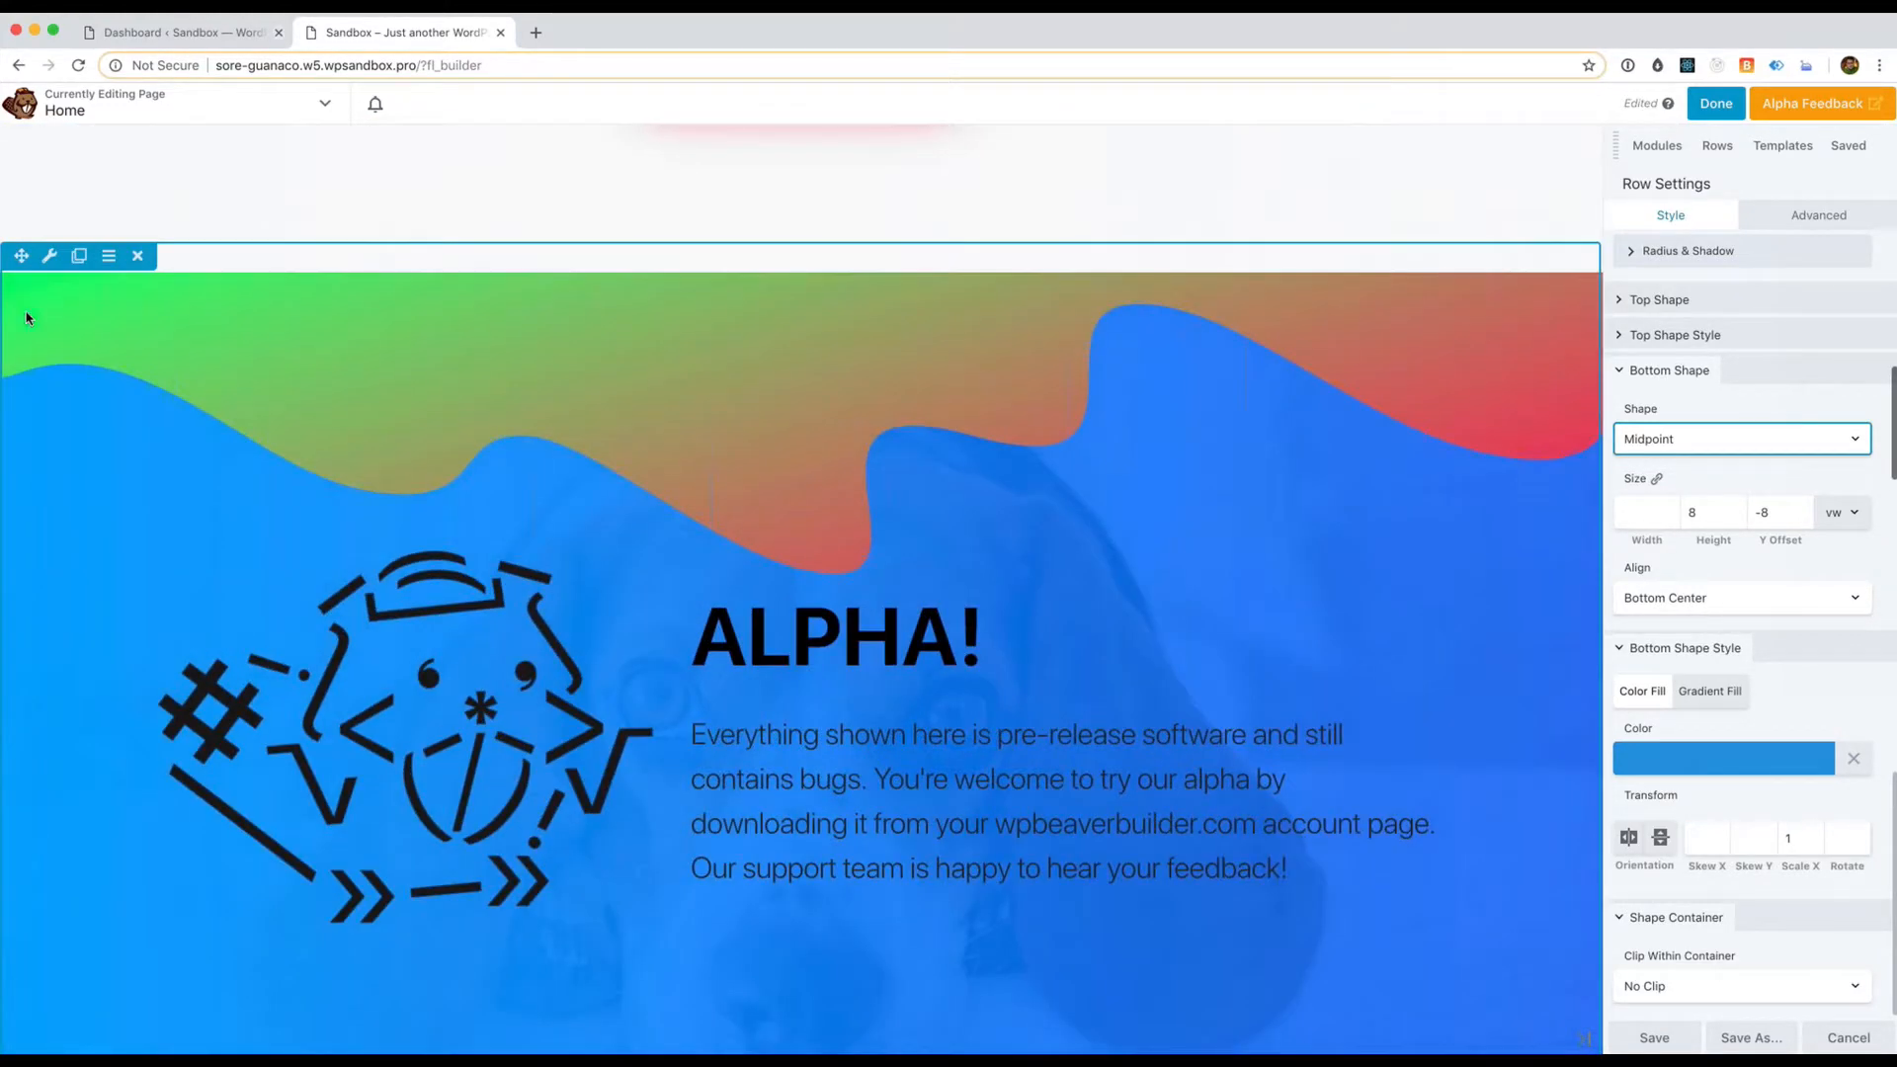
pyautogui.moveTo(23, 294); pyautogui.dragTo(289, 320)
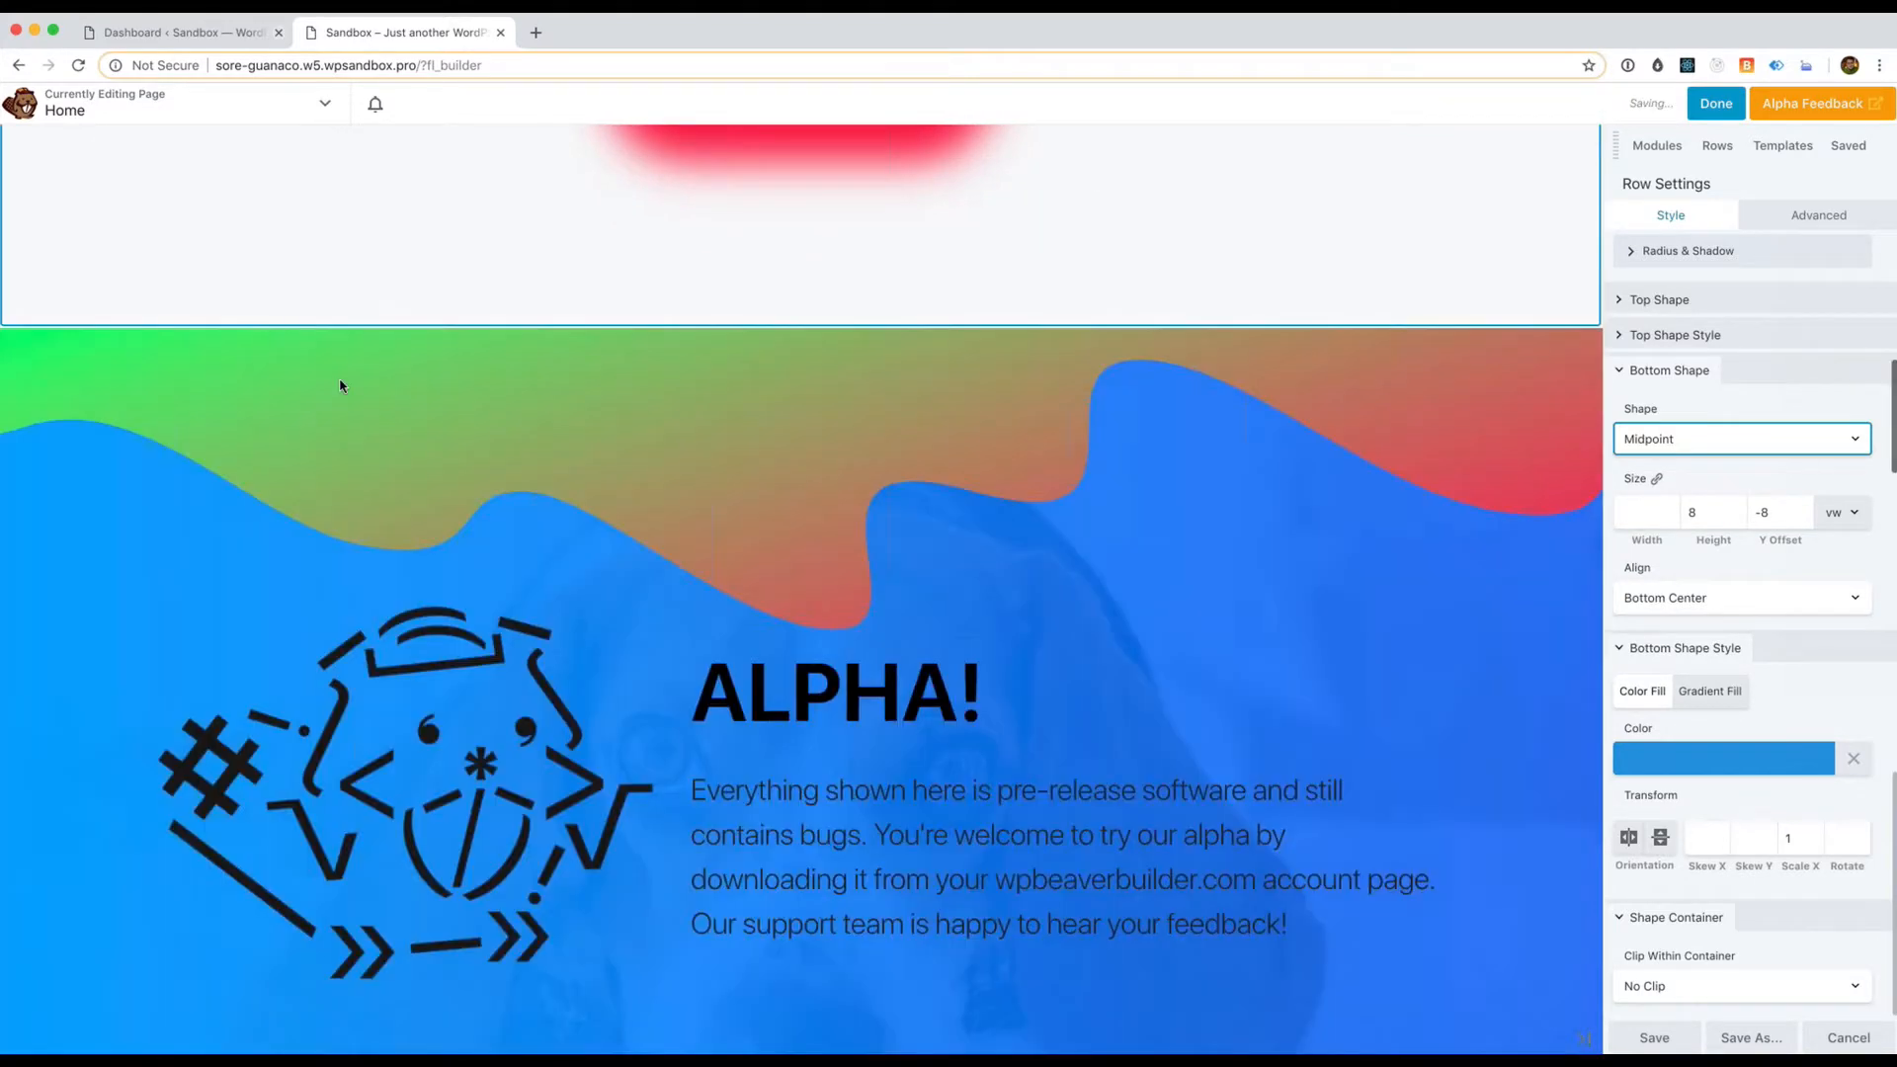
# Look through the rows below the ALPHA! row, from UI Enhancements and the photos down to Zen Life
pyautogui.scroll(-4, 340, 385)
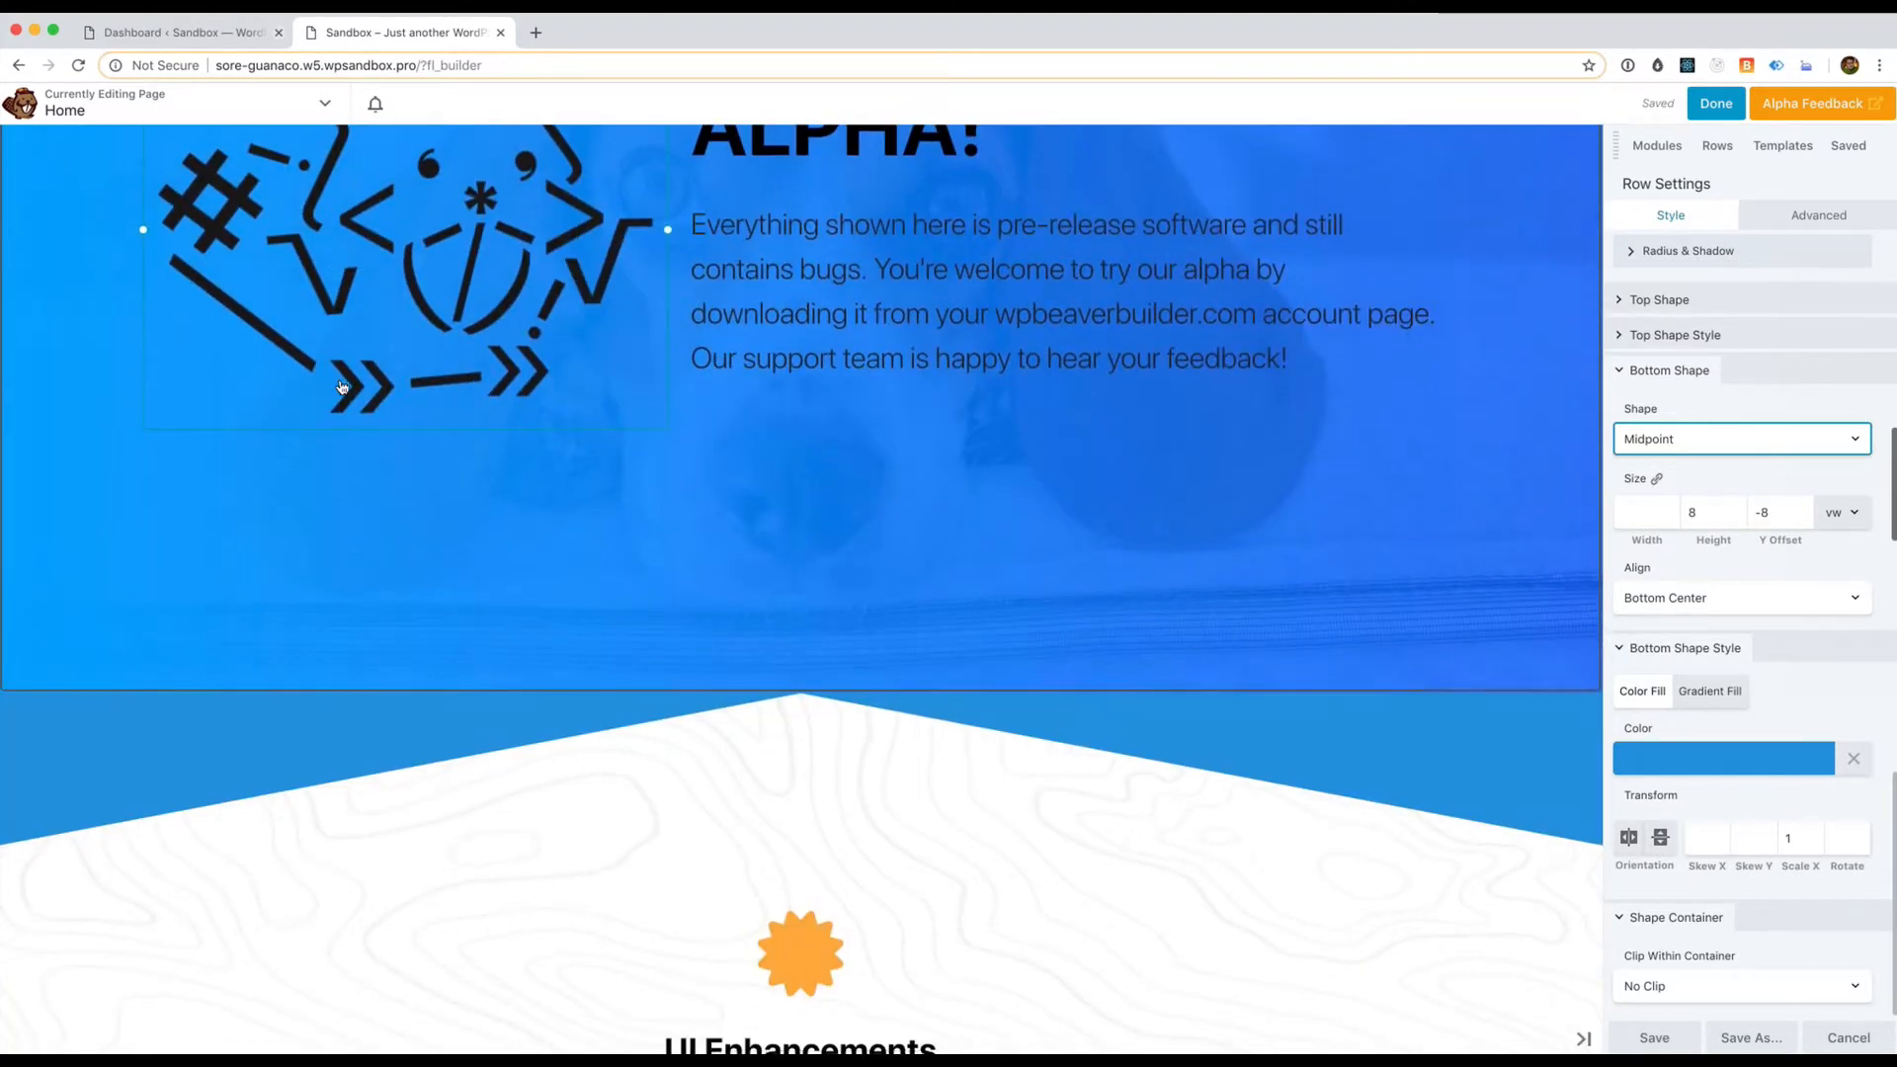
pyautogui.scroll(-5, 340, 386)
pyautogui.scroll(-8, 342, 387)
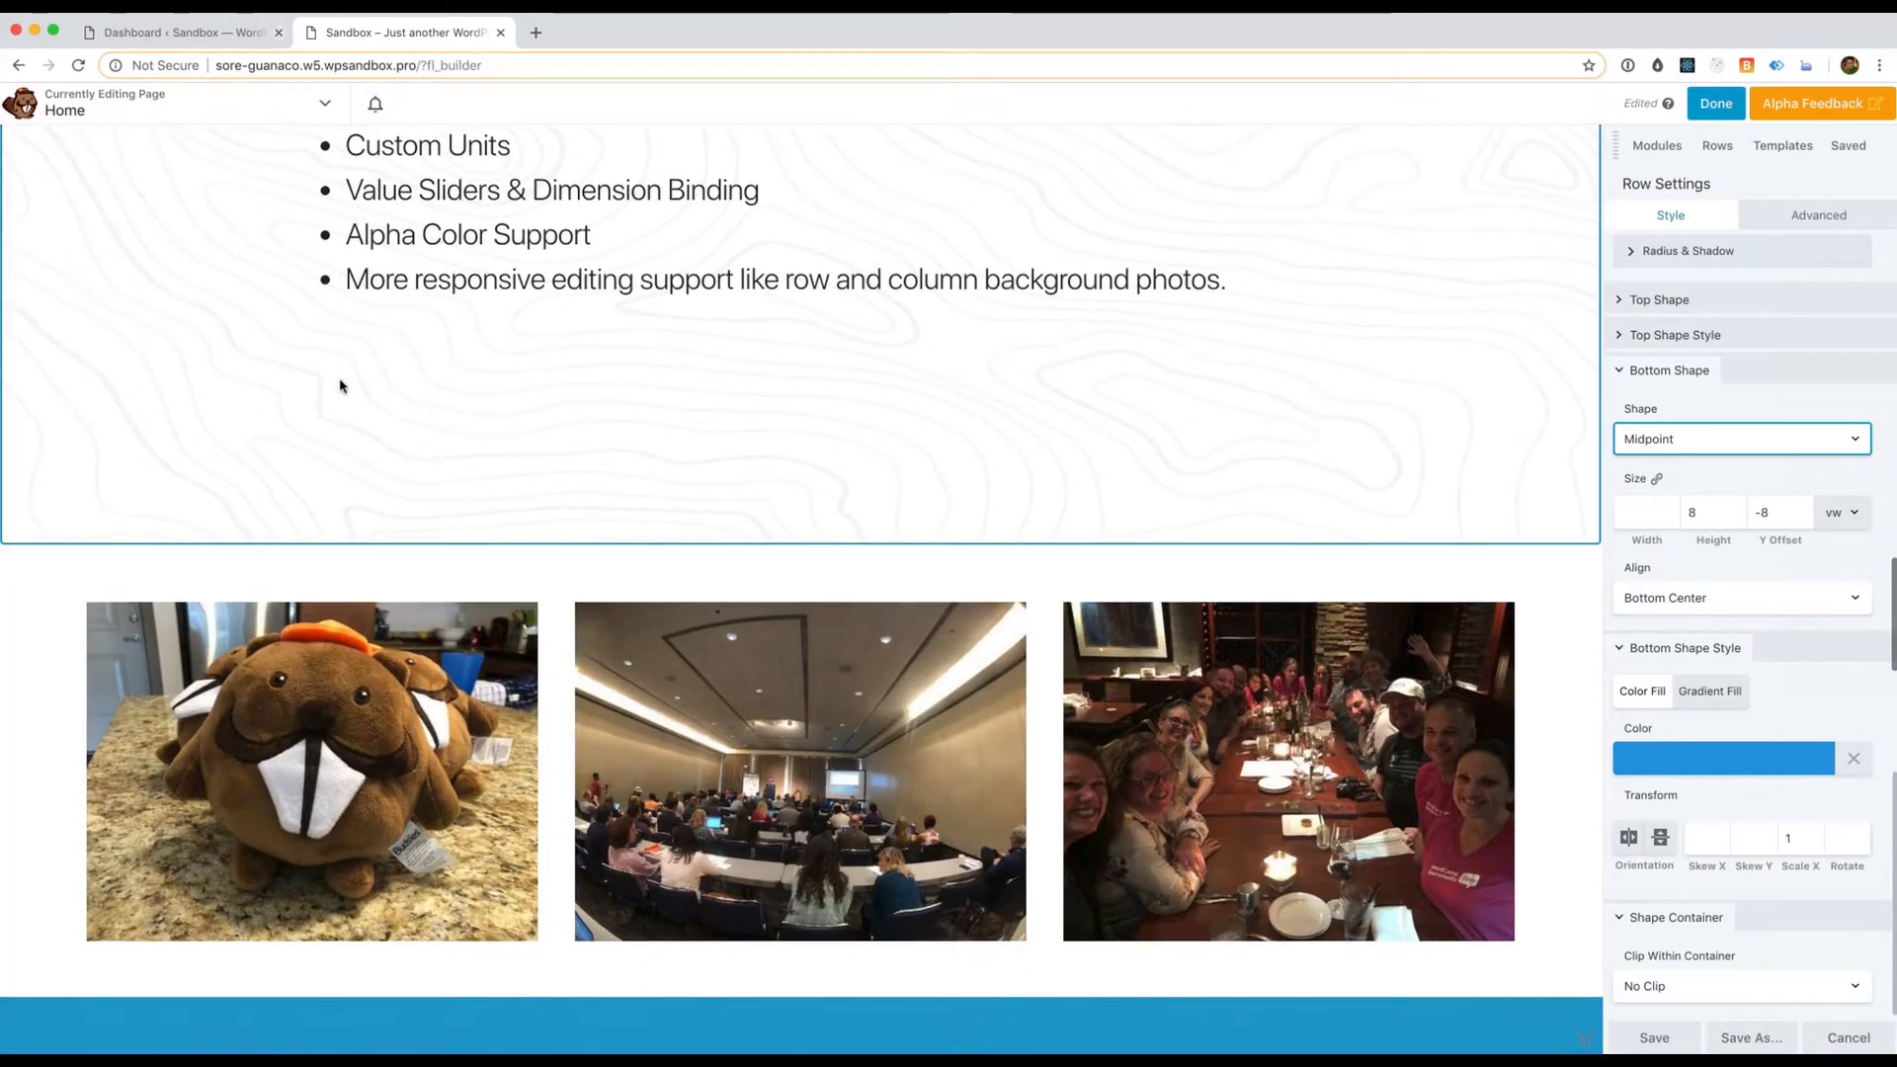
pyautogui.scroll(-4, 341, 386)
pyautogui.scroll(-2, 339, 385)
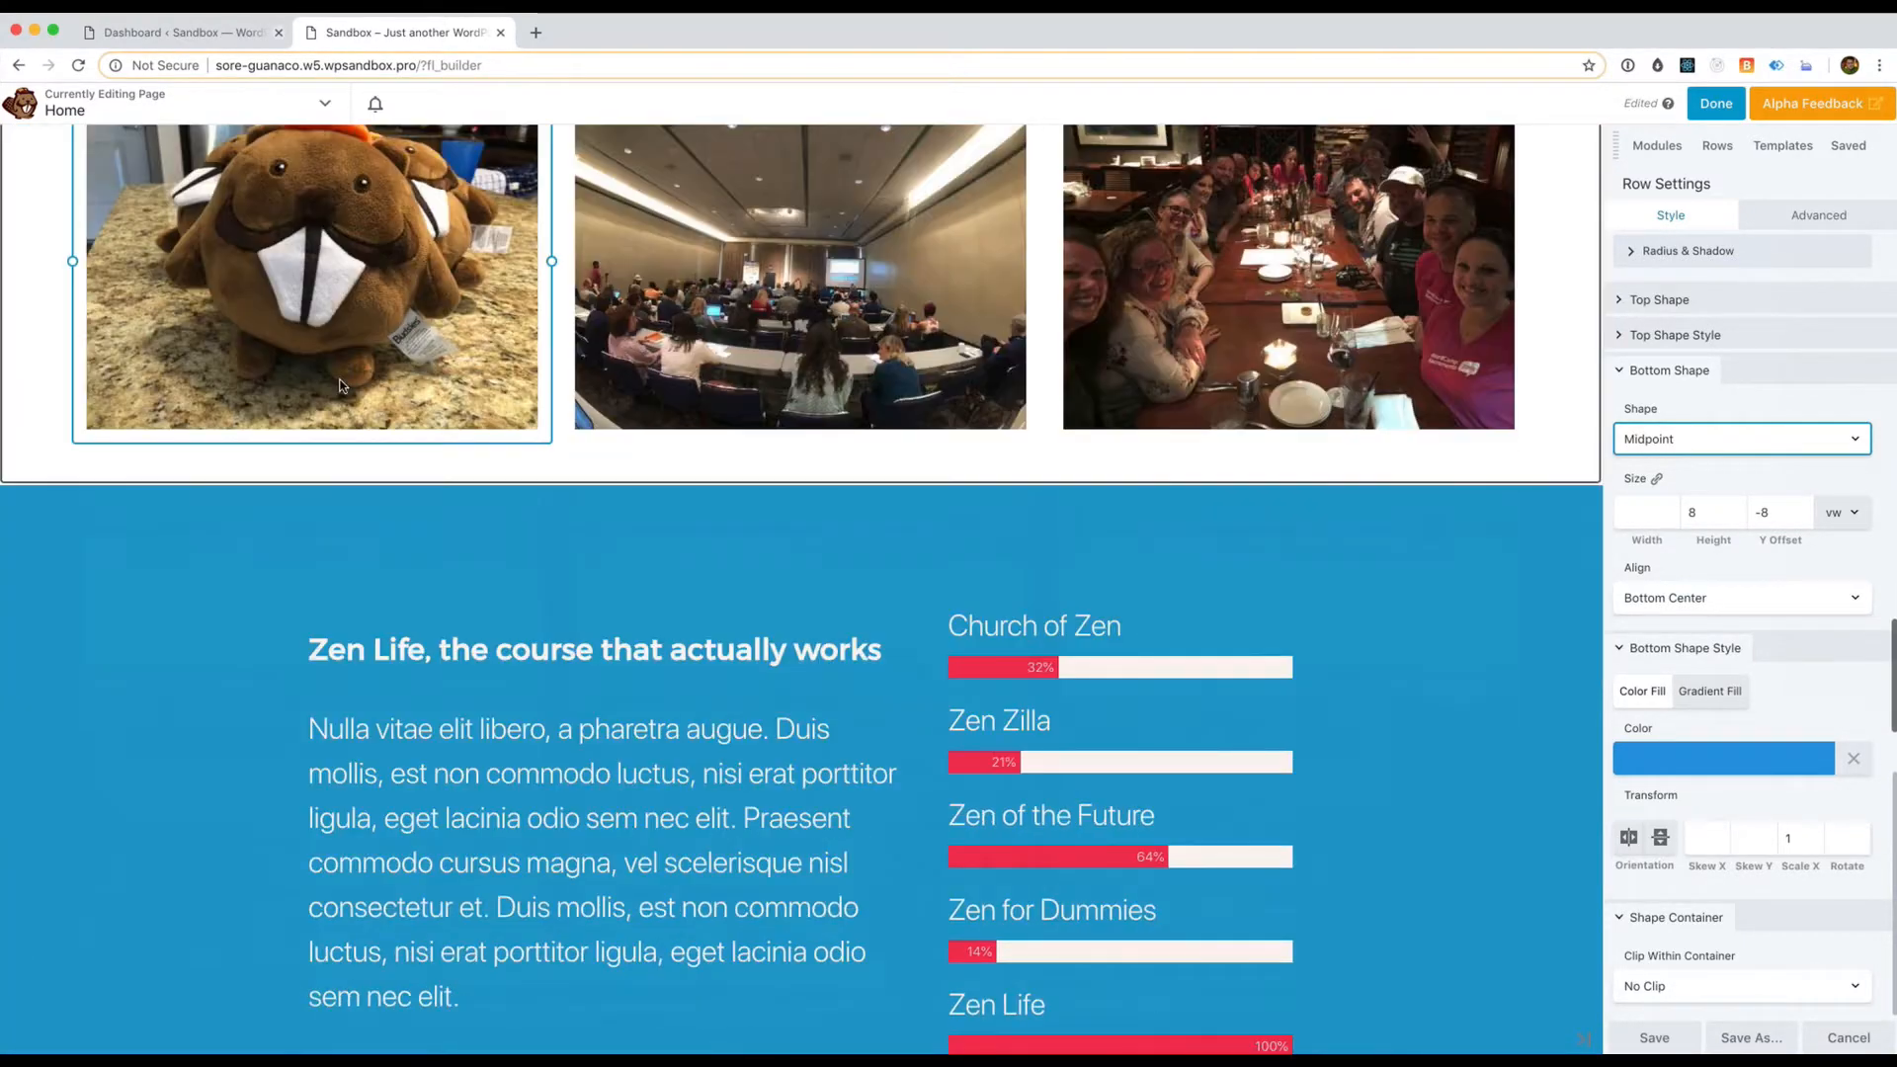
pyautogui.scroll(12, 340, 385)
pyautogui.scroll(-3, 340, 386)
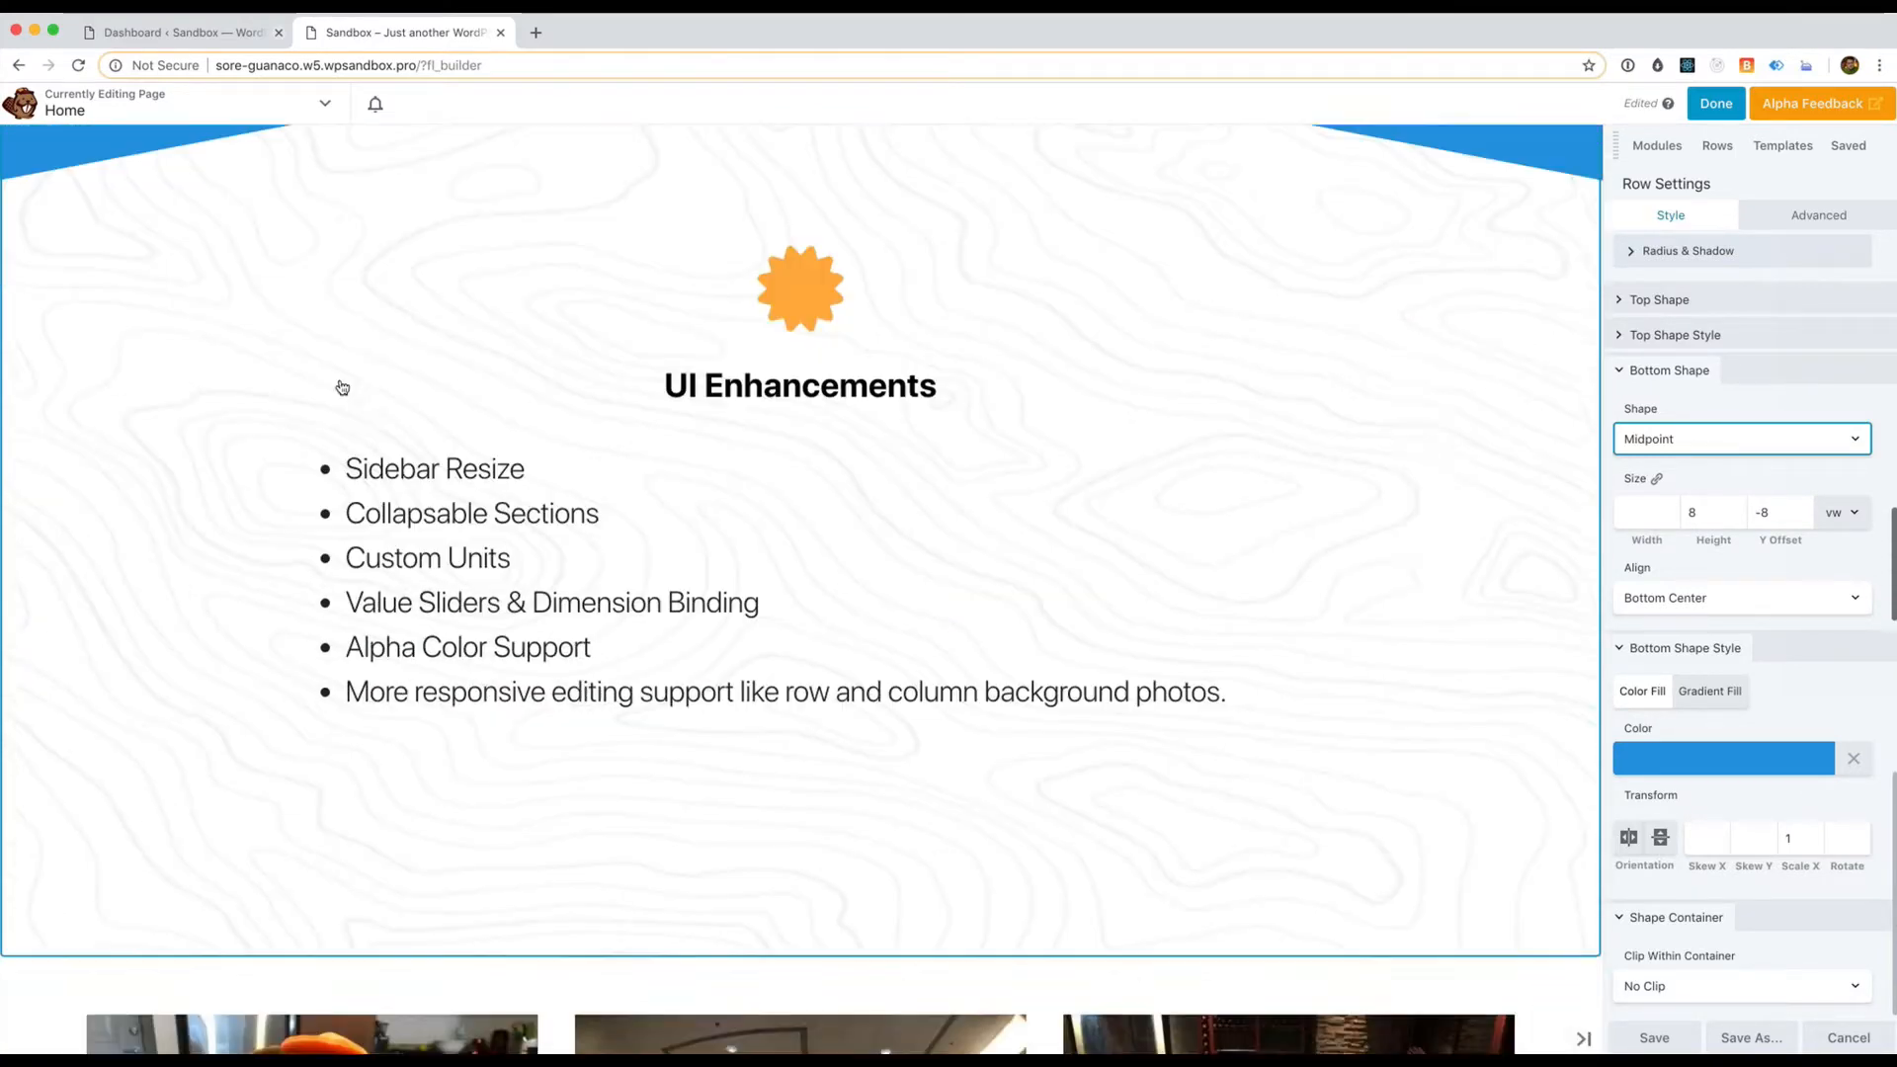
# Open the settings of the UI Enhancements row and bring up its bottom shape and shape style options
pyautogui.scroll(5, 340, 385)
pyautogui.click(47, 268)
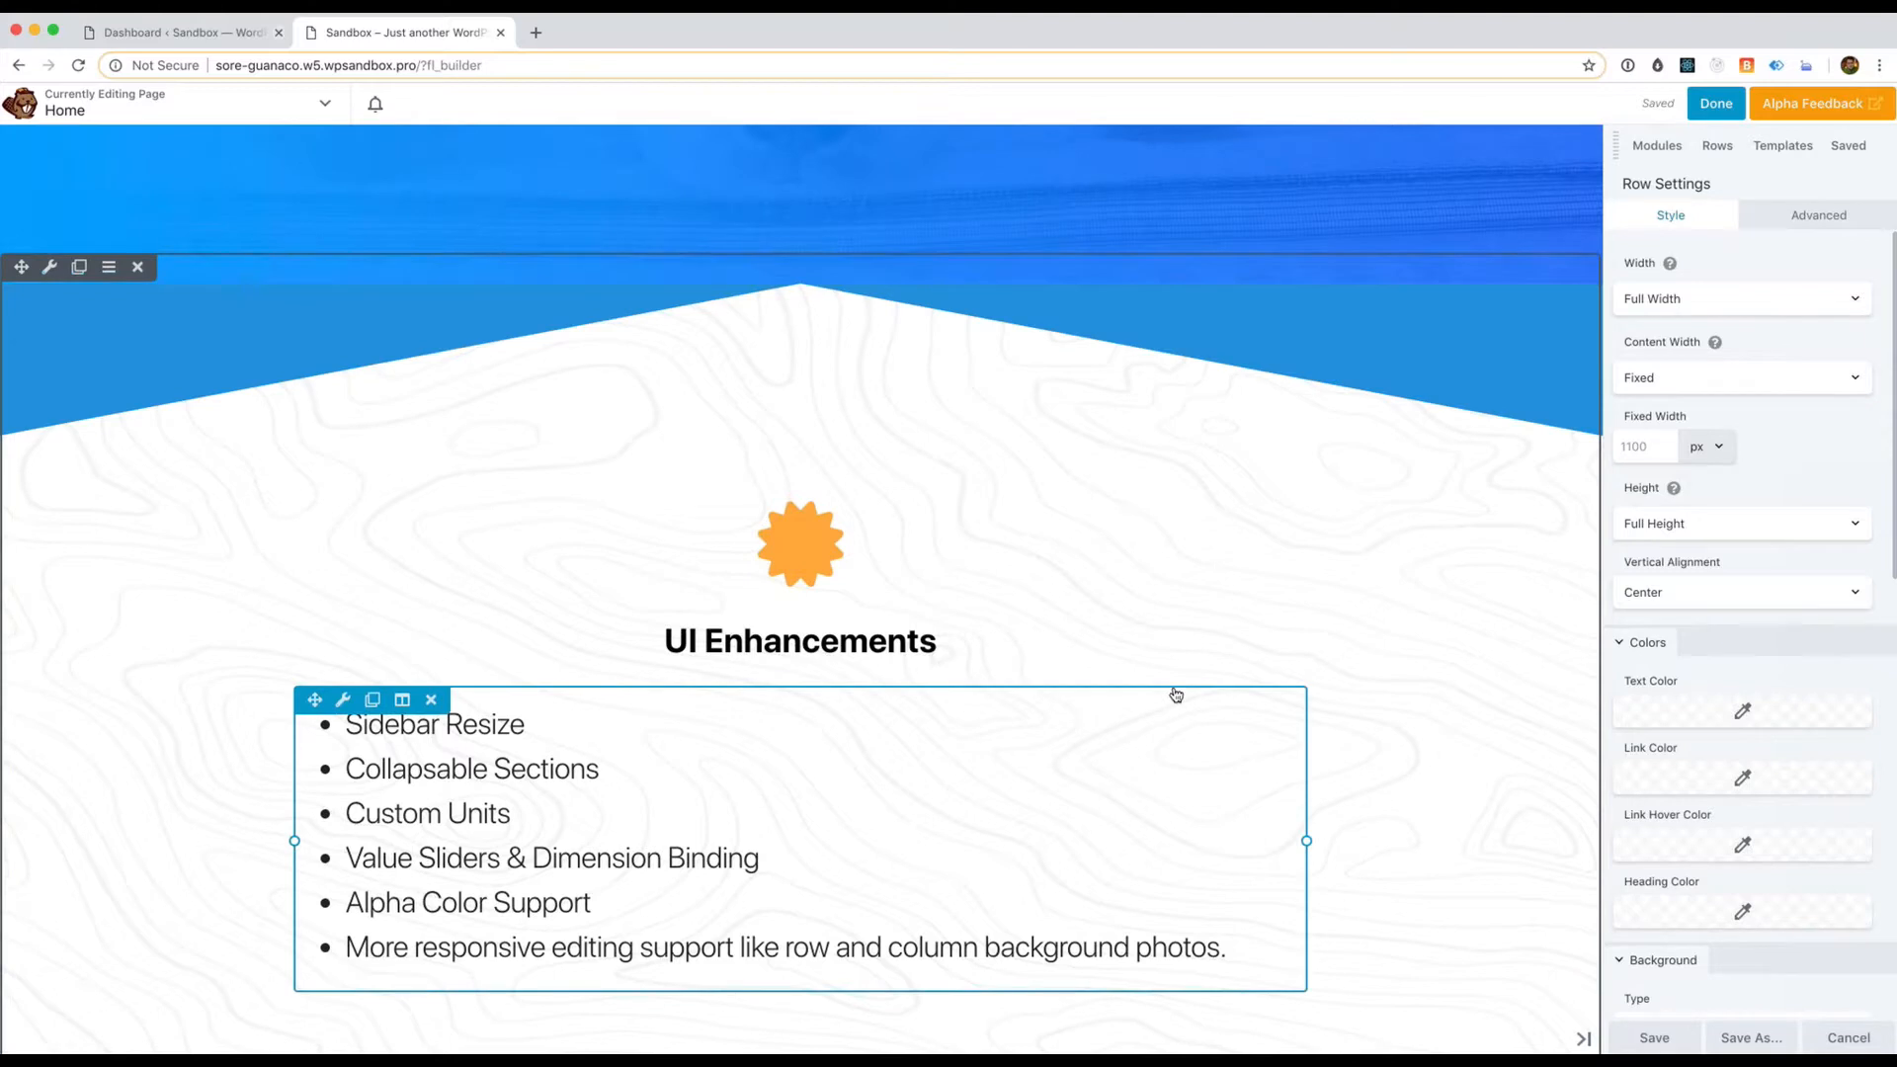
pyautogui.scroll(-5, 1175, 696)
pyautogui.scroll(1, 1176, 691)
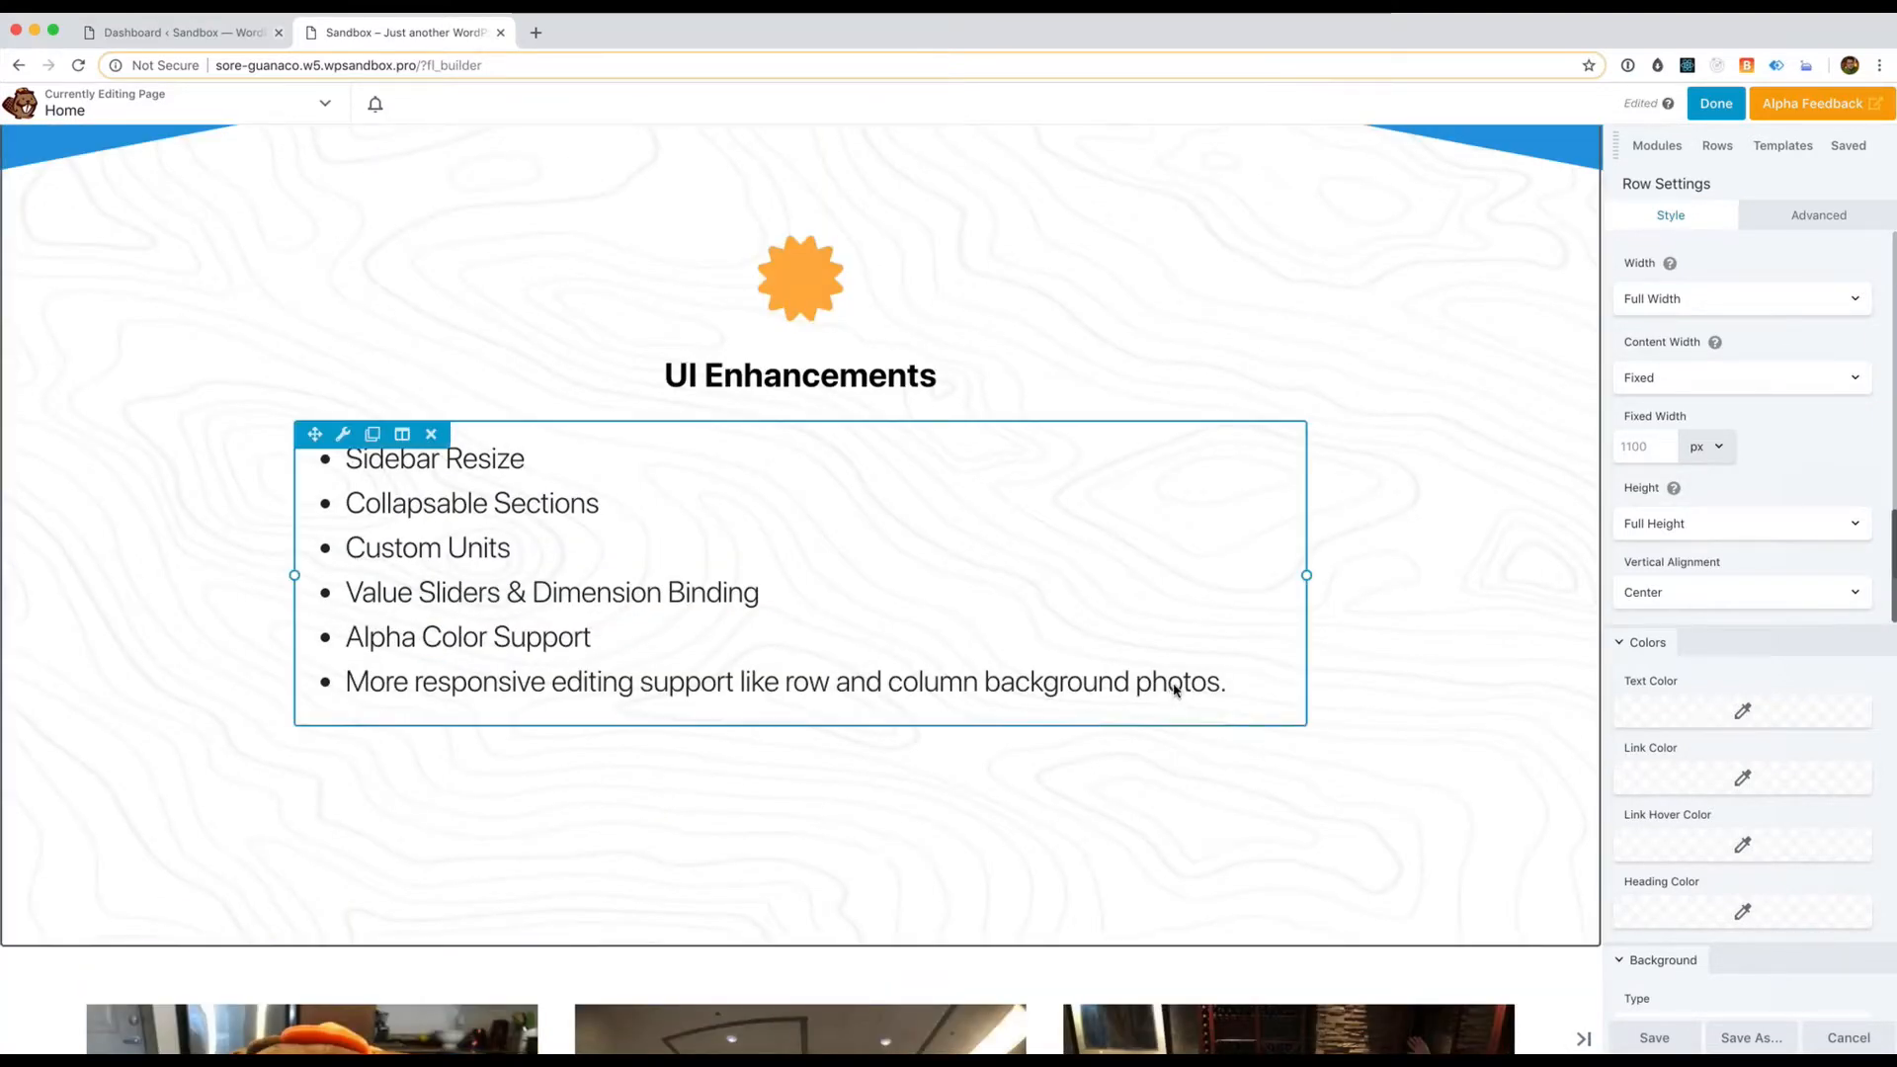
pyautogui.scroll(-10, 1719, 620)
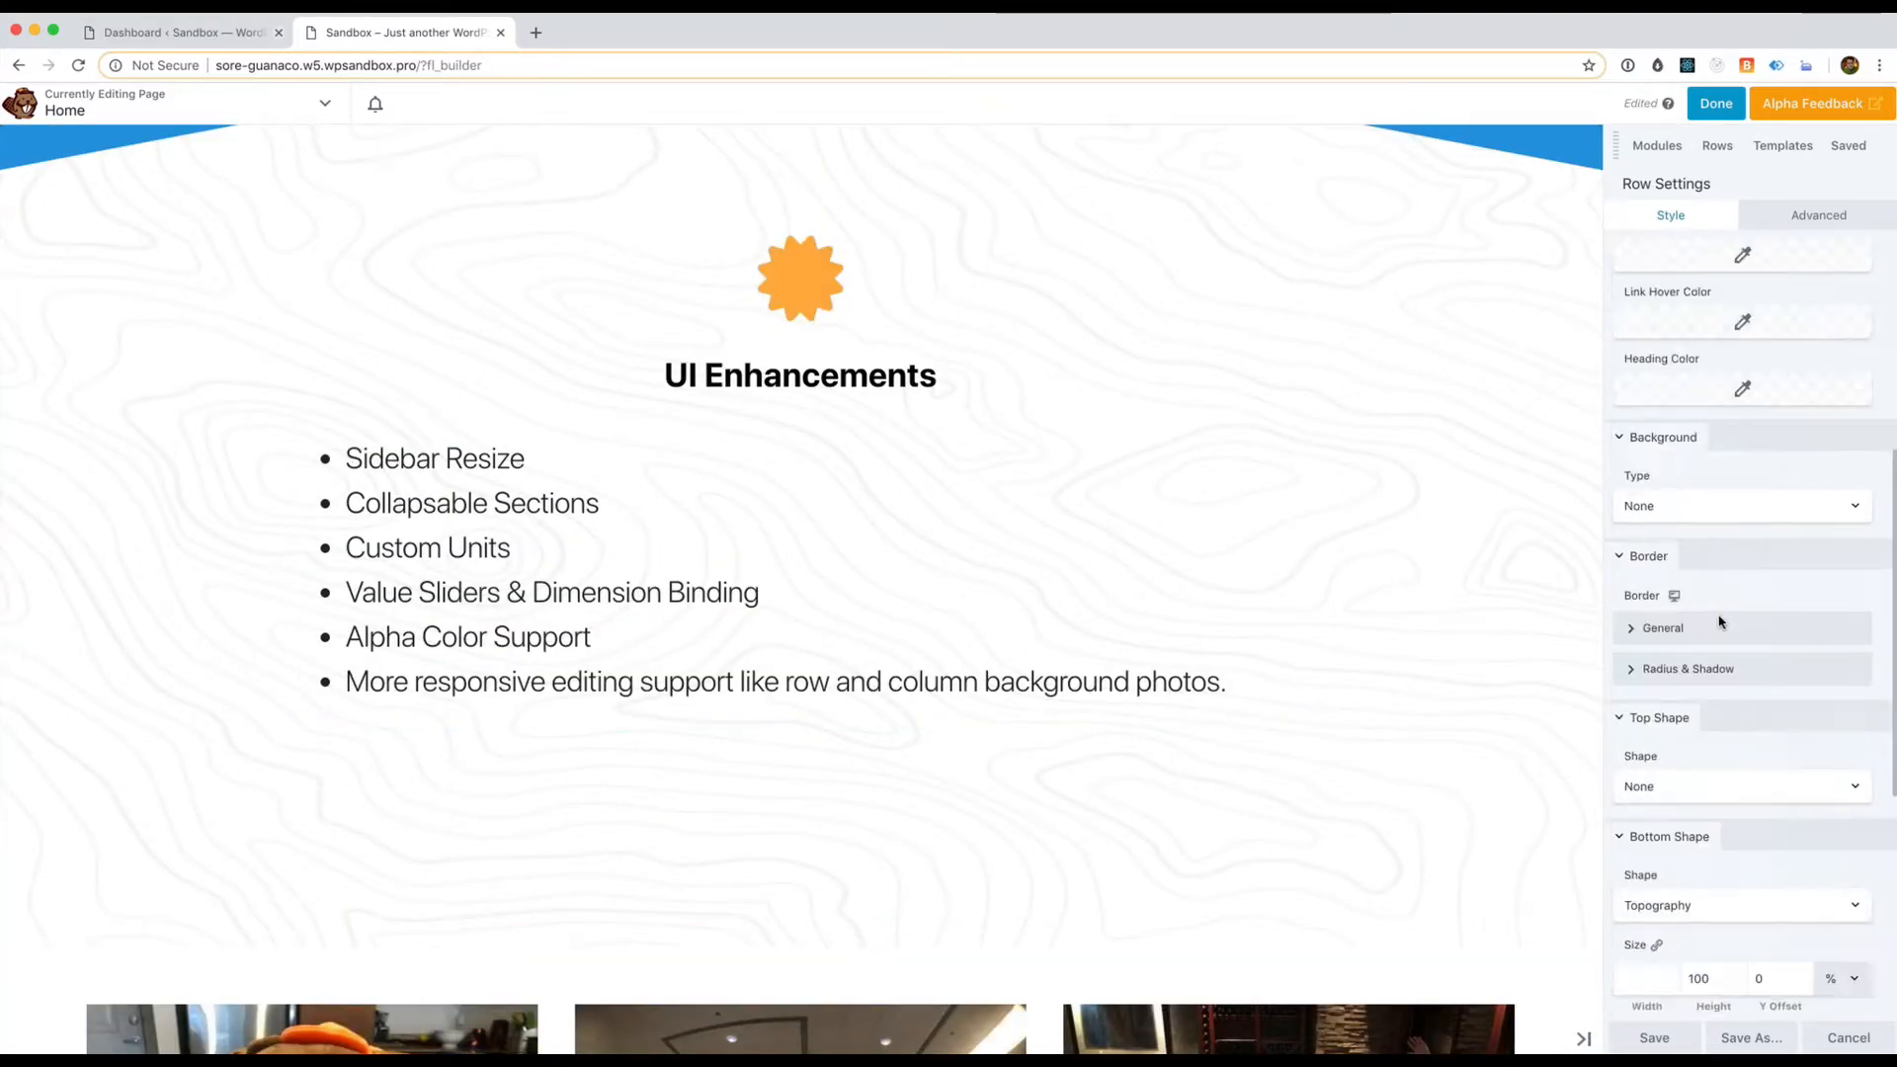
pyautogui.scroll(1, 1136, 405)
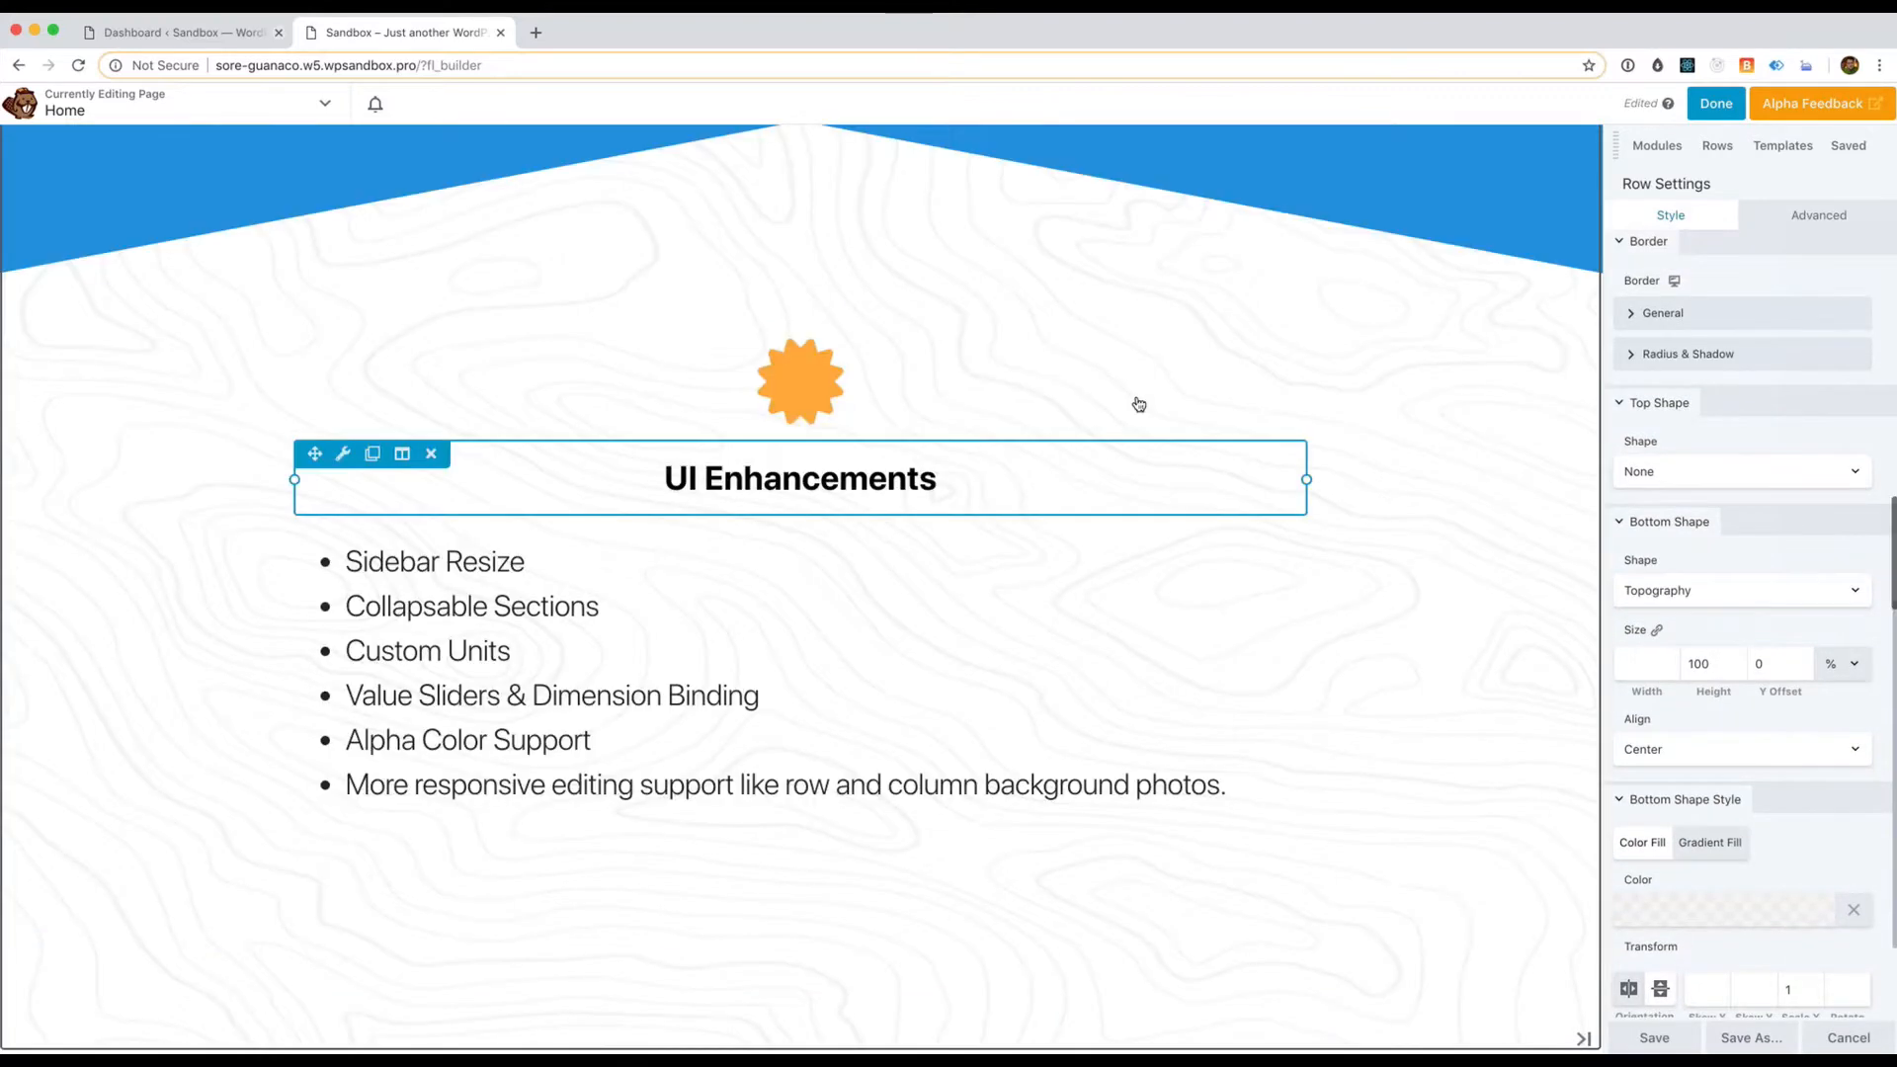
pyautogui.scroll(-1, 1778, 608)
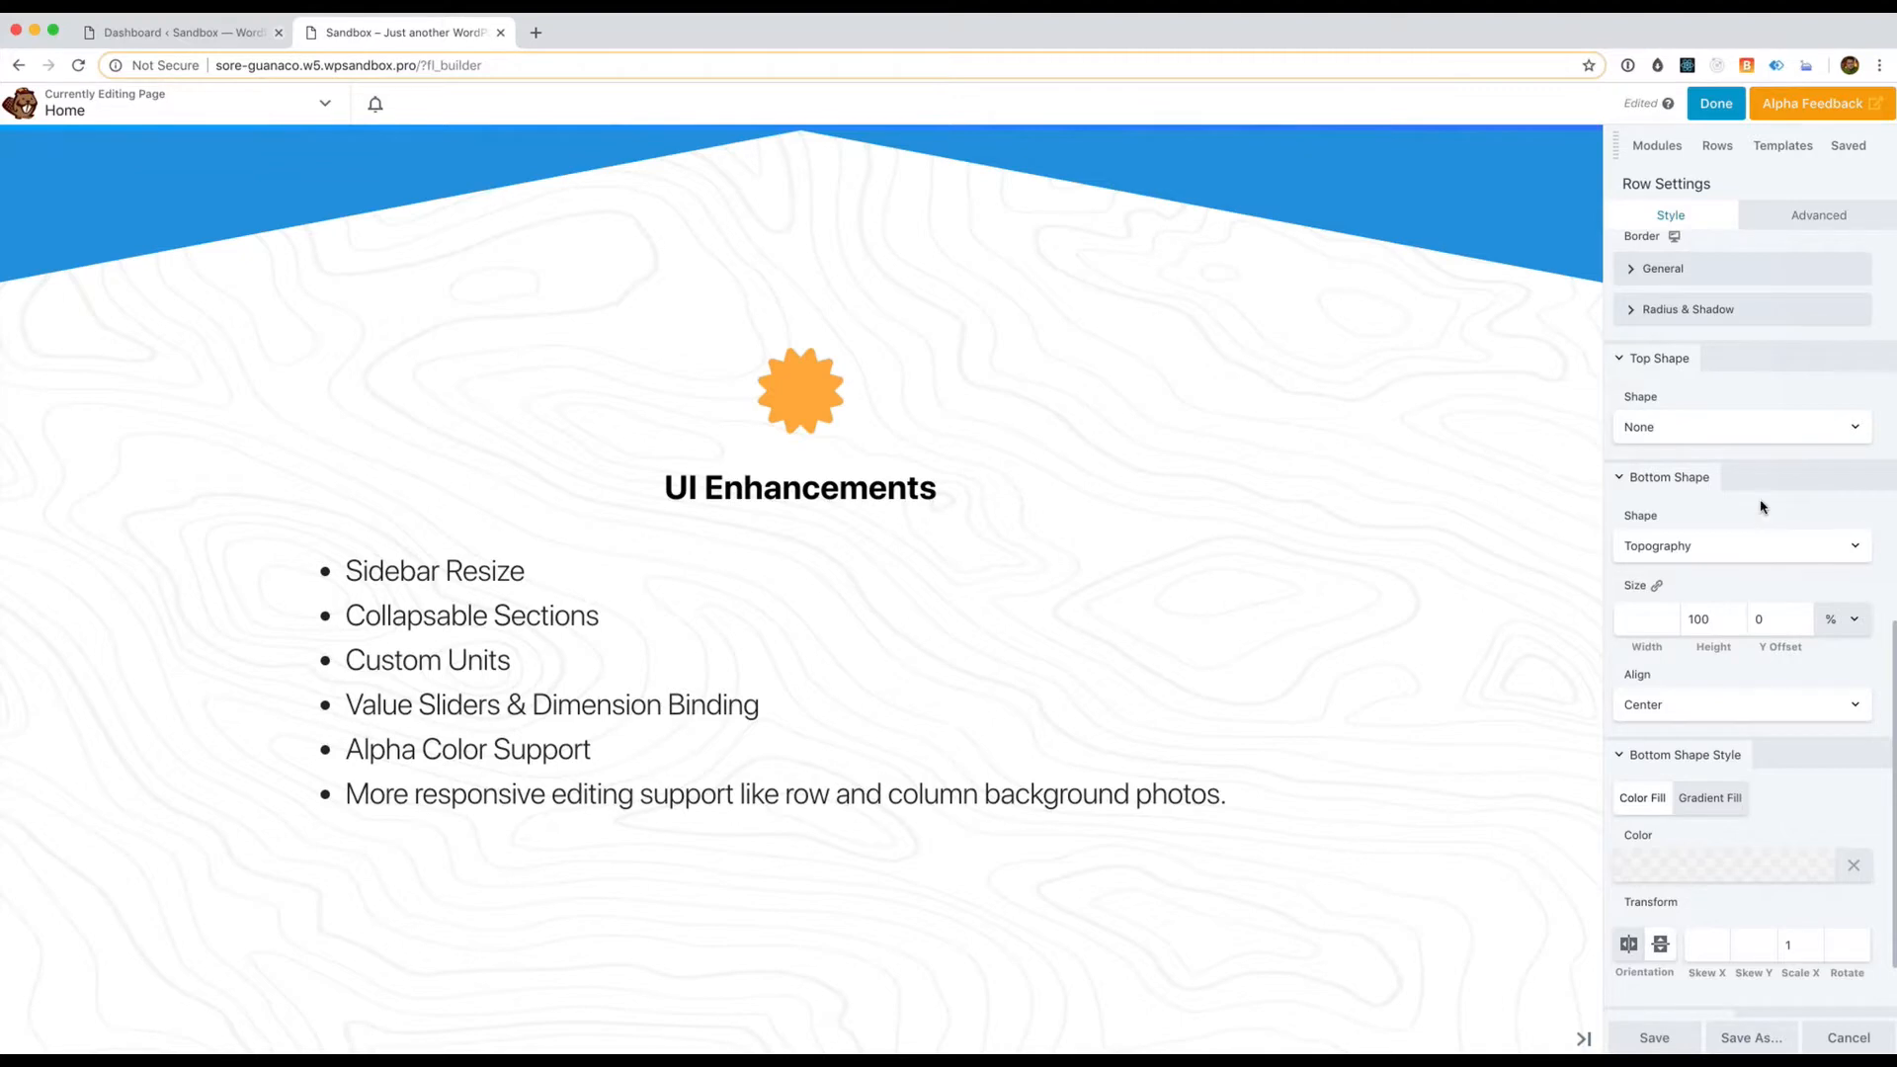
pyautogui.scroll(-1, 1760, 508)
pyautogui.scroll(1, 1761, 508)
pyautogui.scroll(-1, 1759, 506)
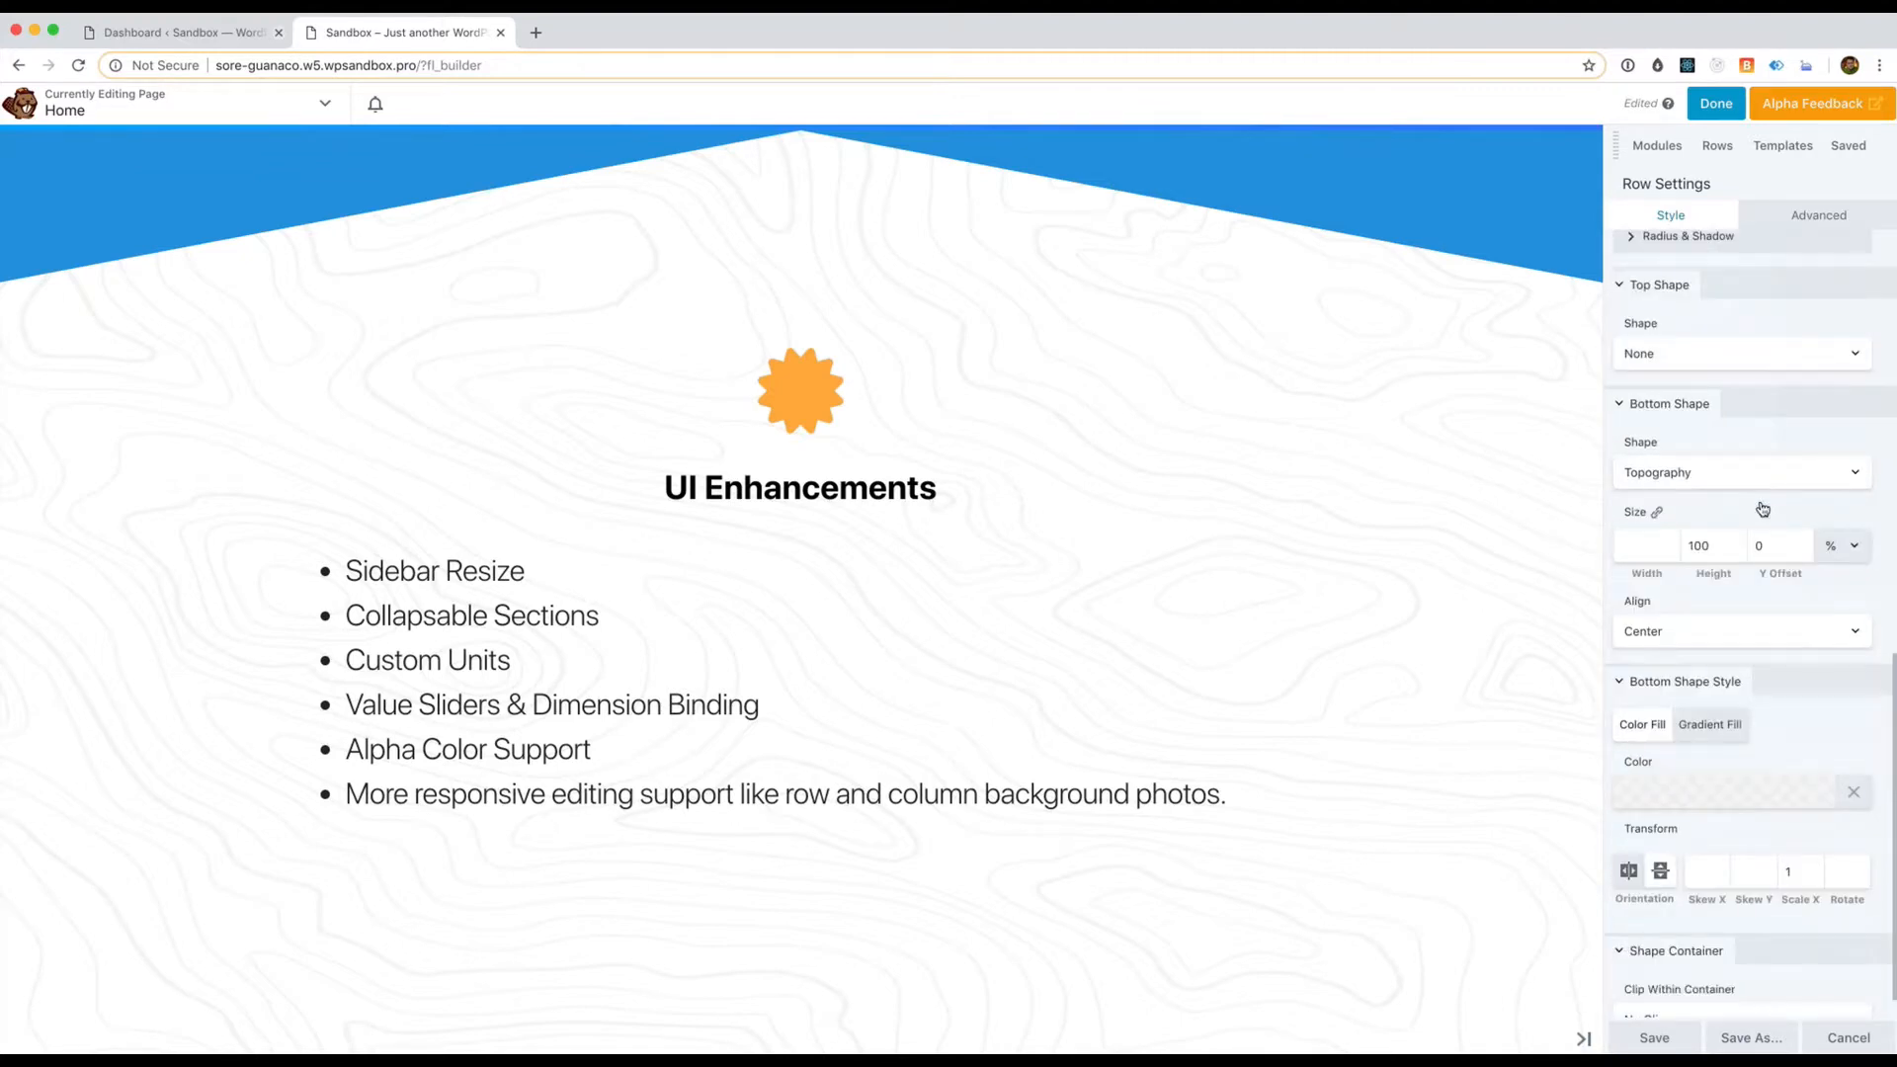
# Try opacities of 0.79 and 0.66 for the Topography shape's fill color and return it to 0.03
pyautogui.click(1752, 789)
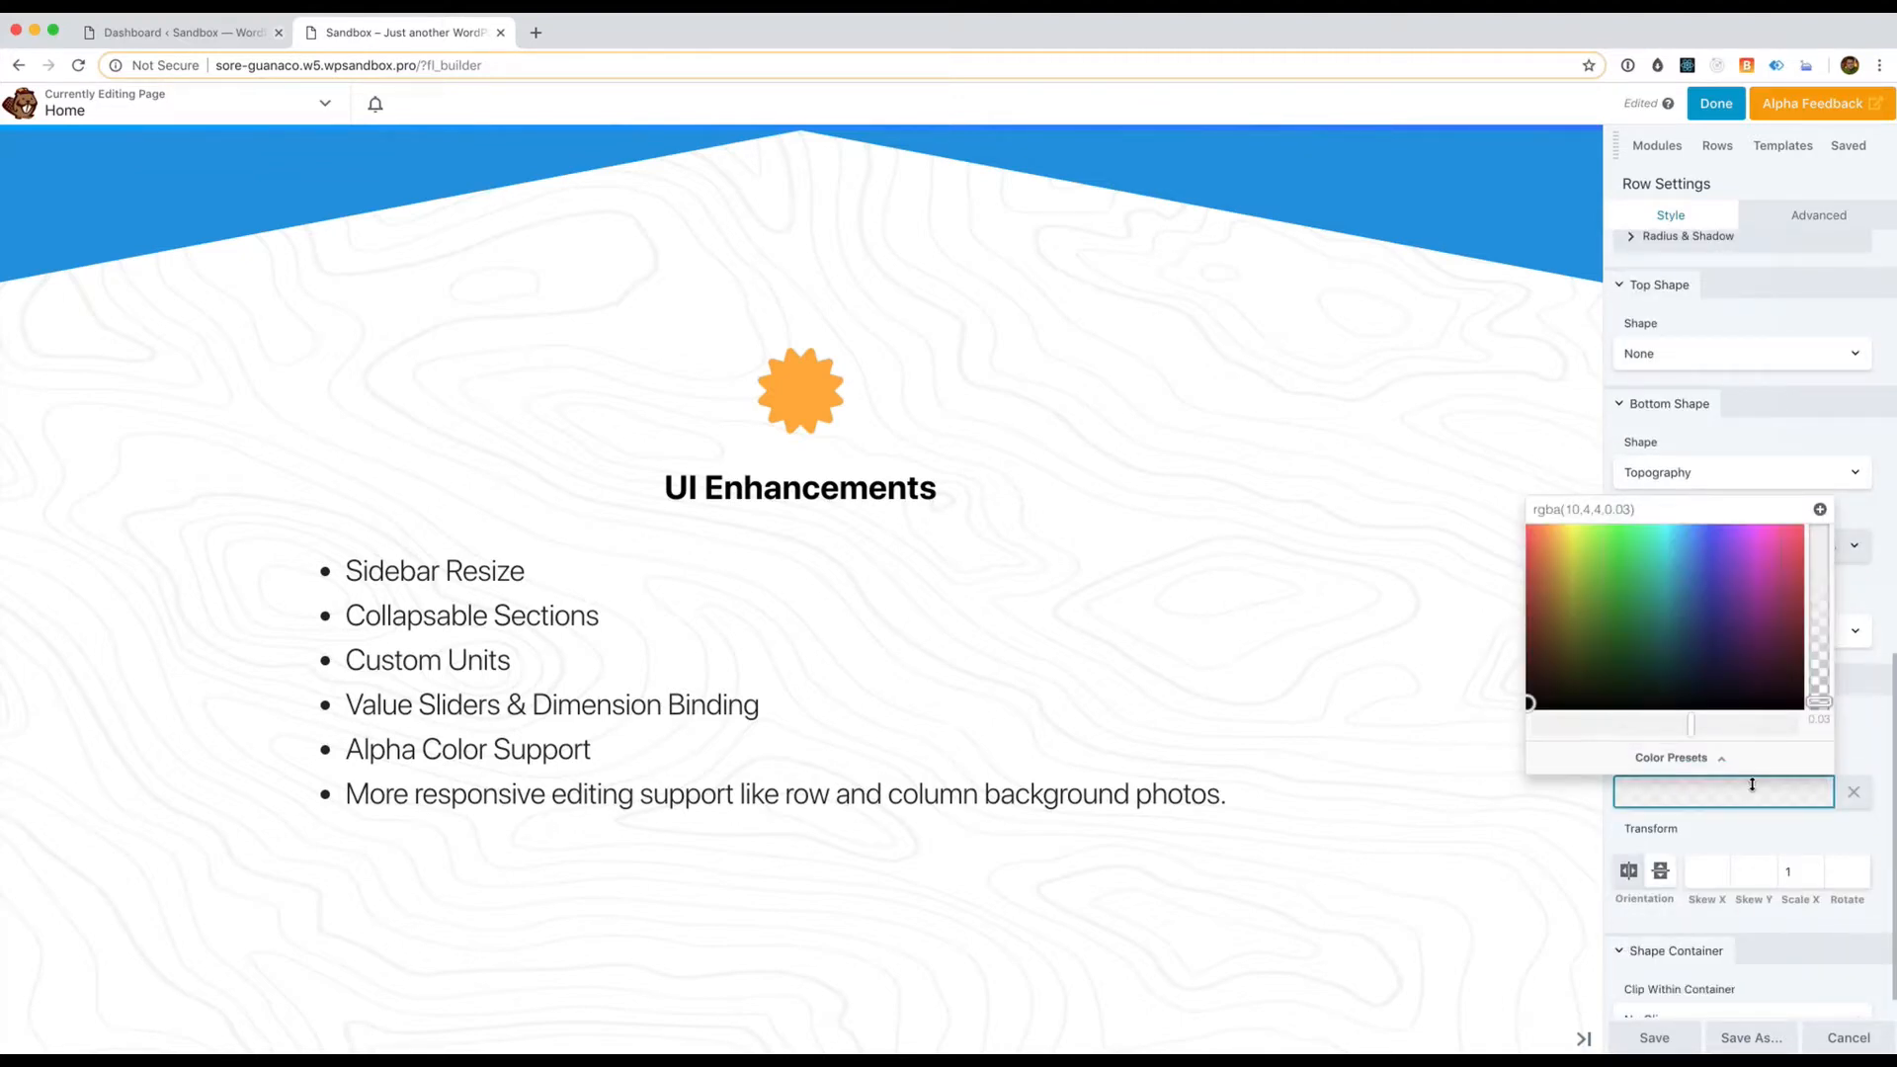
pyautogui.moveTo(1819, 703); pyautogui.dragTo(1822, 568)
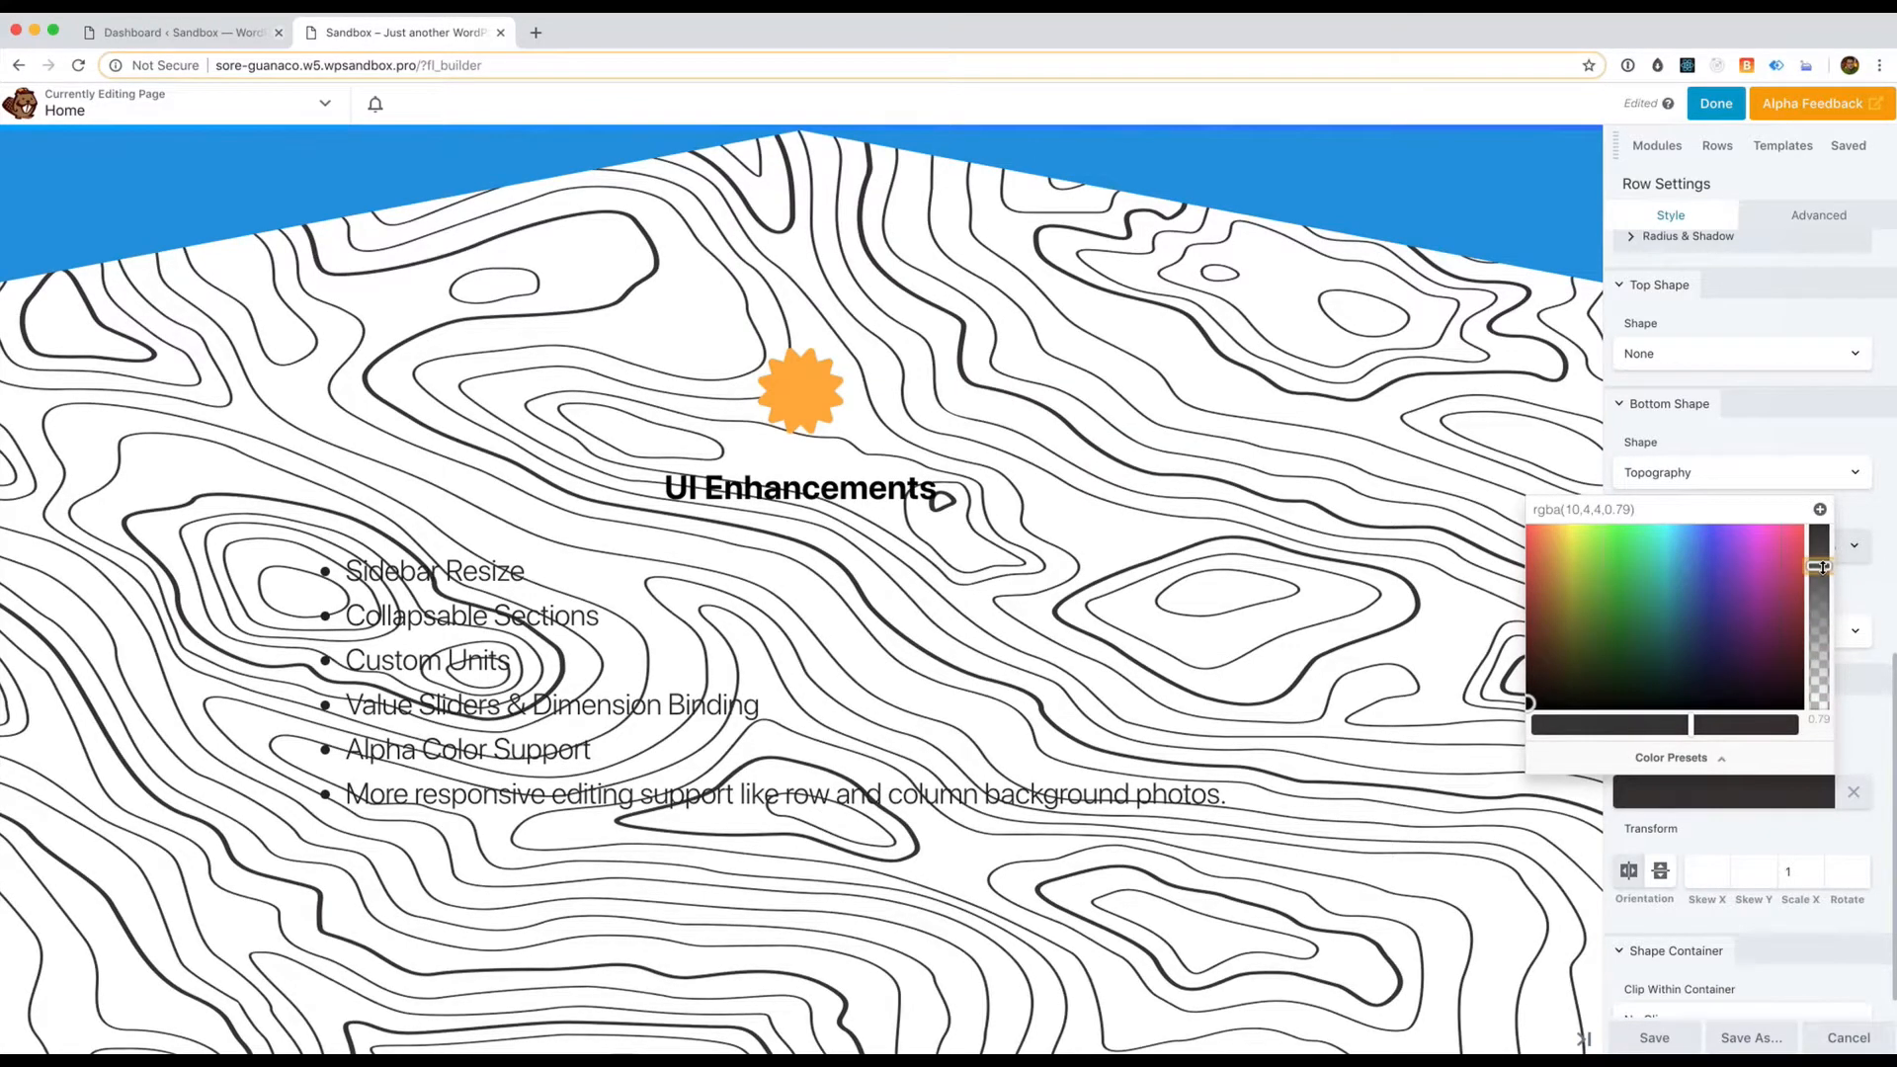
pyautogui.moveTo(1823, 567); pyautogui.dragTo(1825, 593)
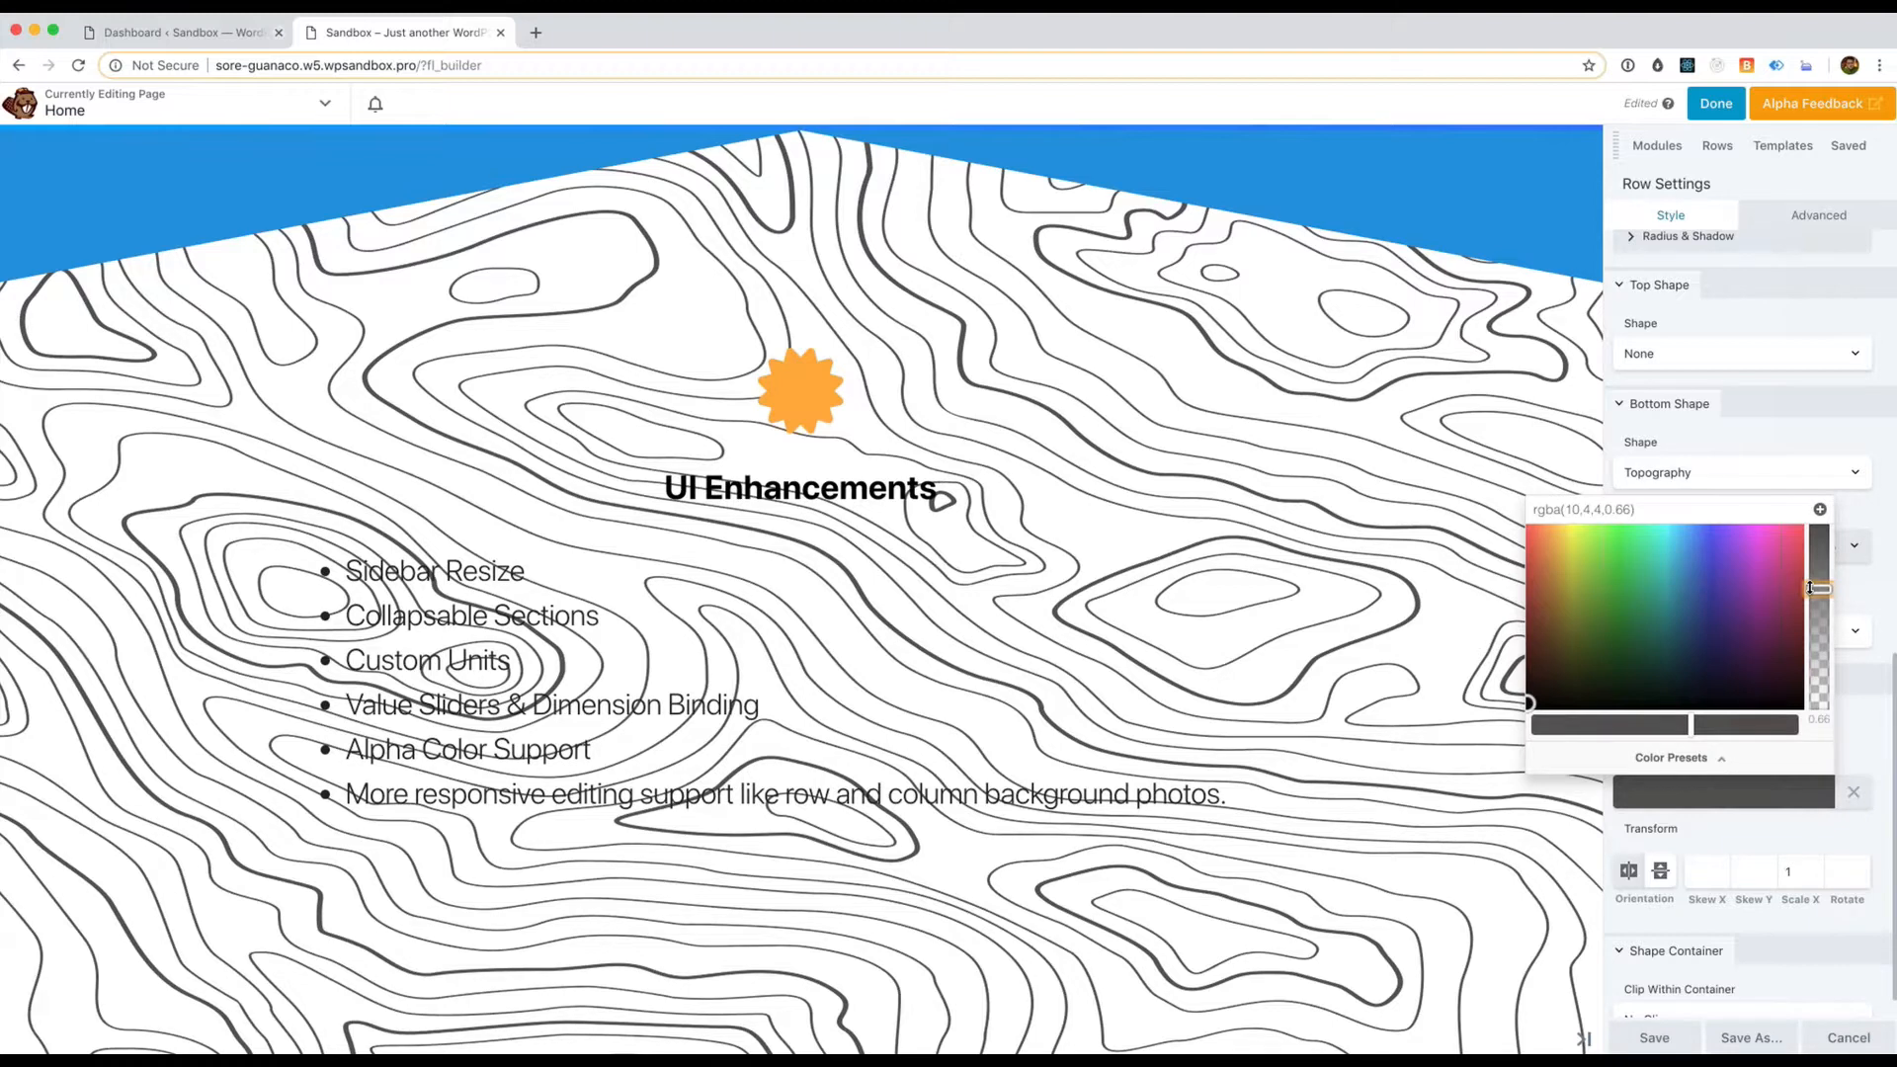
pyautogui.moveTo(1810, 588); pyautogui.dragTo(1812, 700)
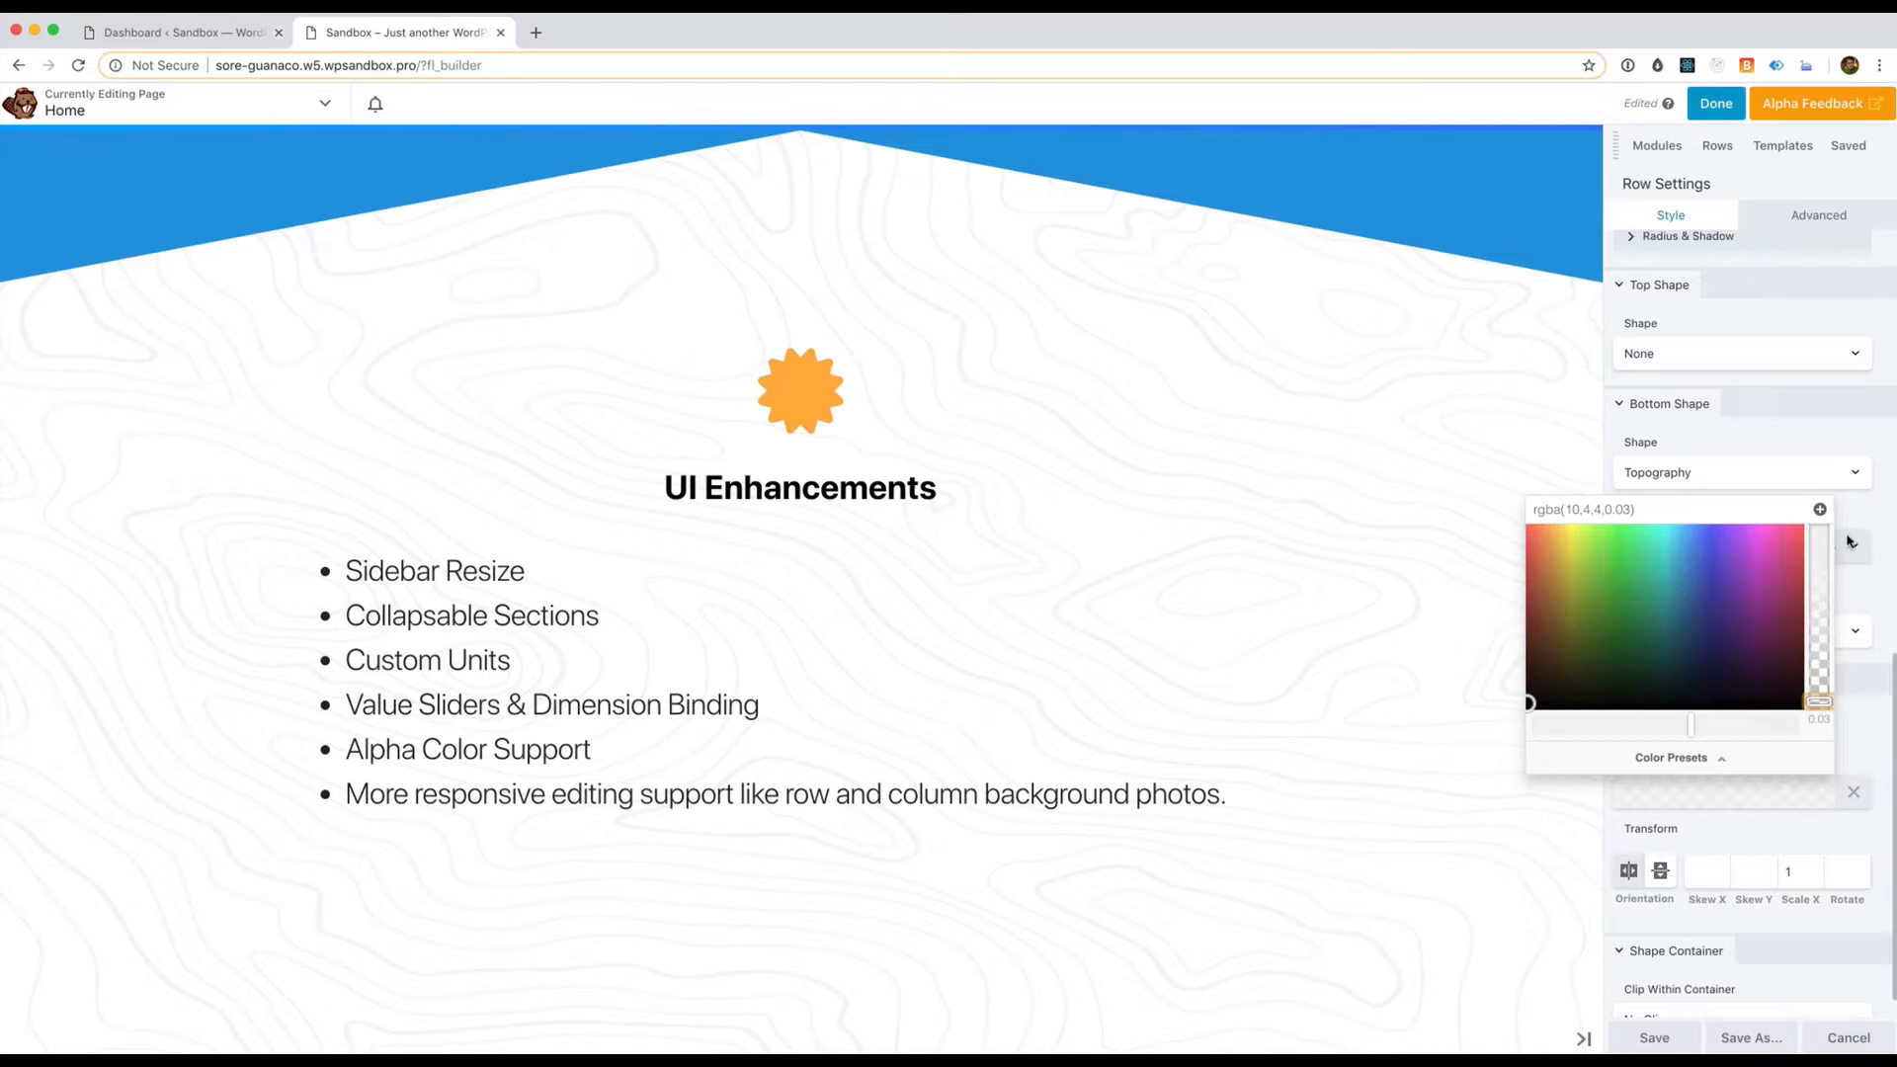
pyautogui.click(1846, 522)
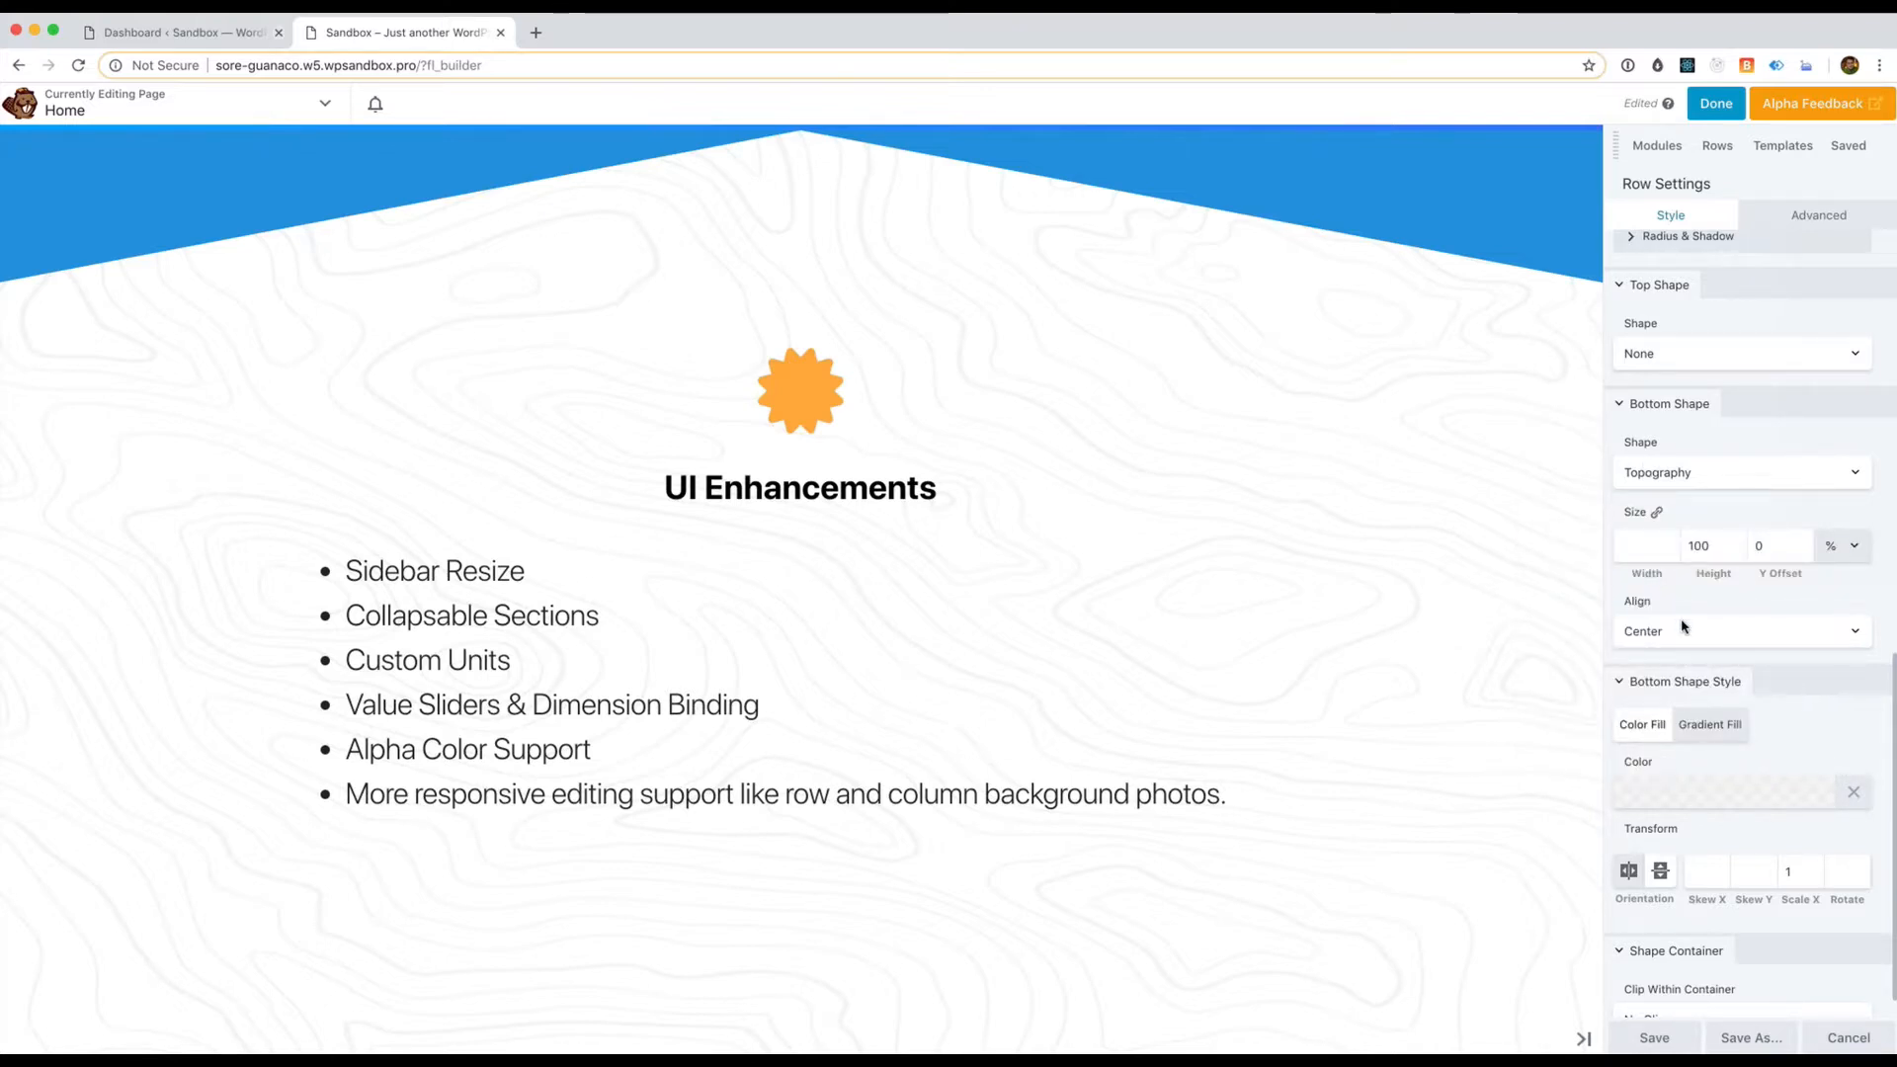
# Switch the Topography shape to a linear gradient fill from blue #1000ff to red #ff1d00
pyautogui.click(1712, 722)
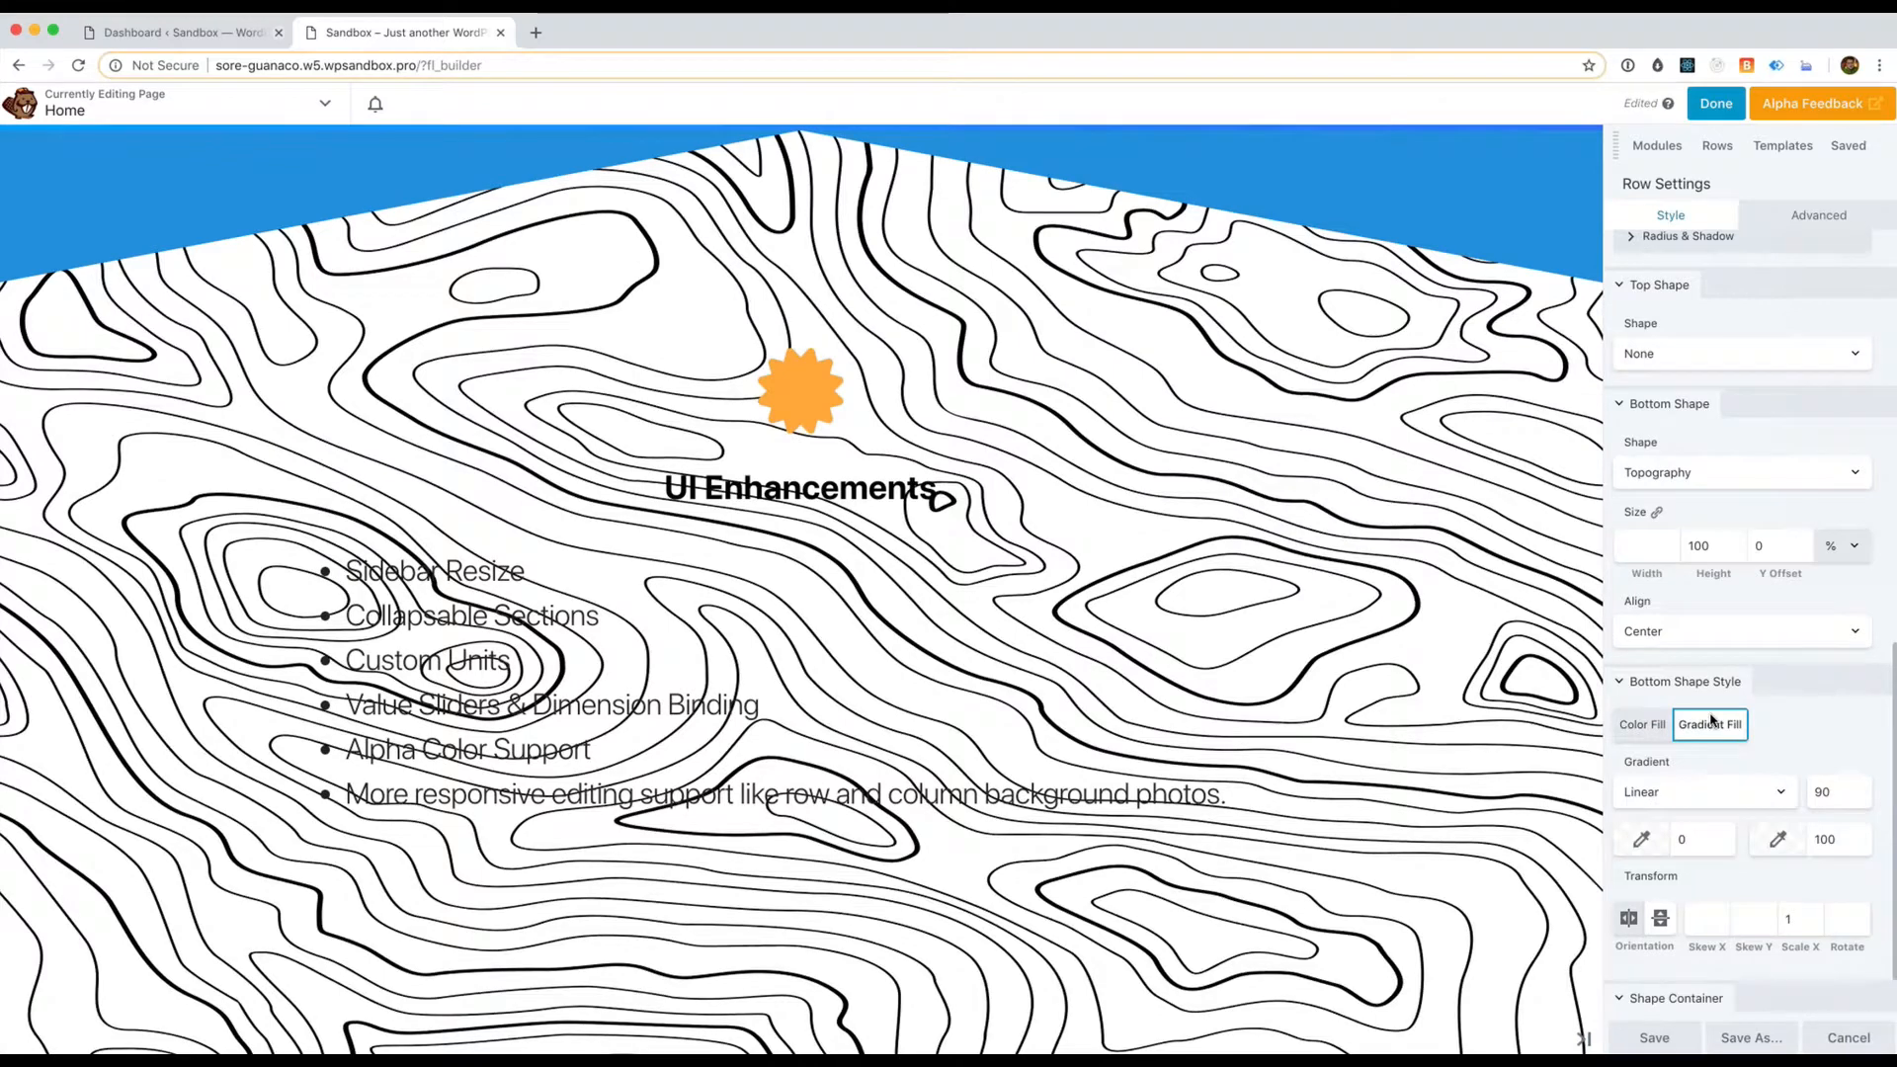
pyautogui.click(1641, 839)
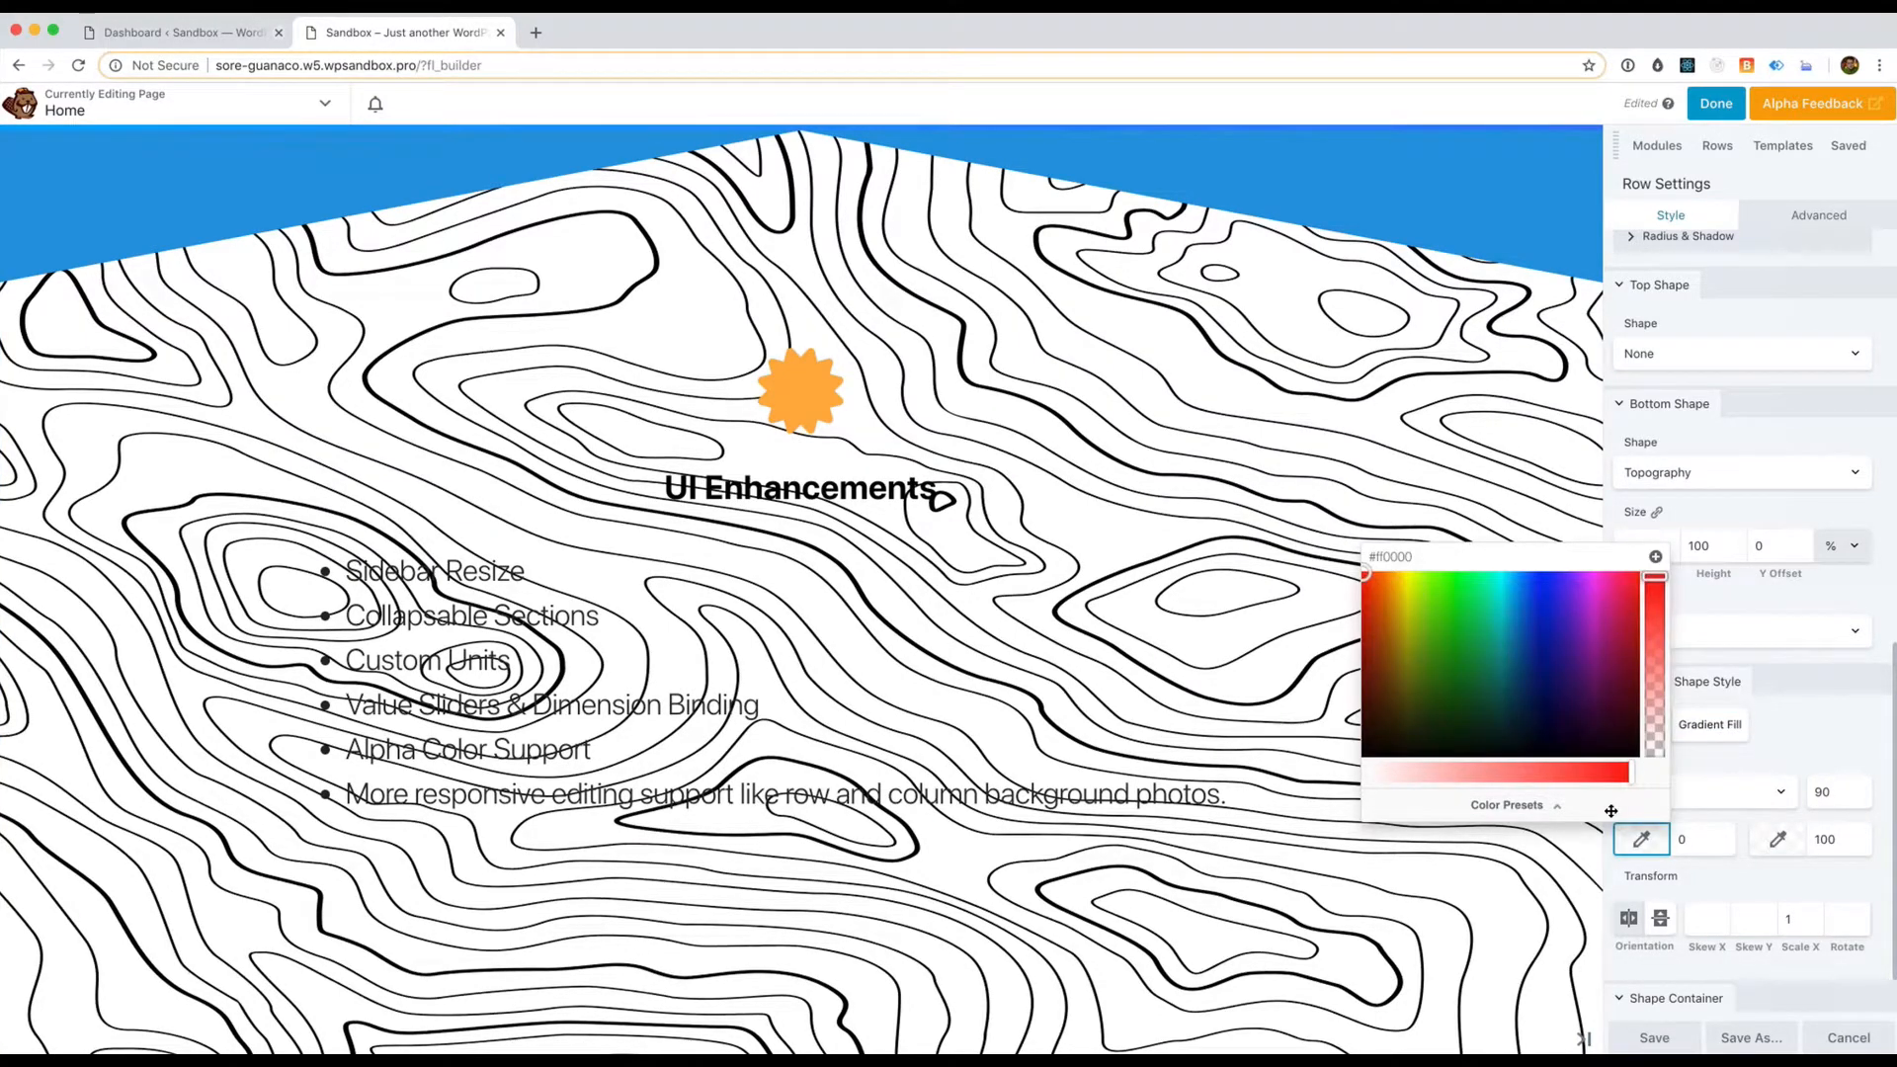
pyautogui.click(1537, 632)
pyautogui.click(1778, 839)
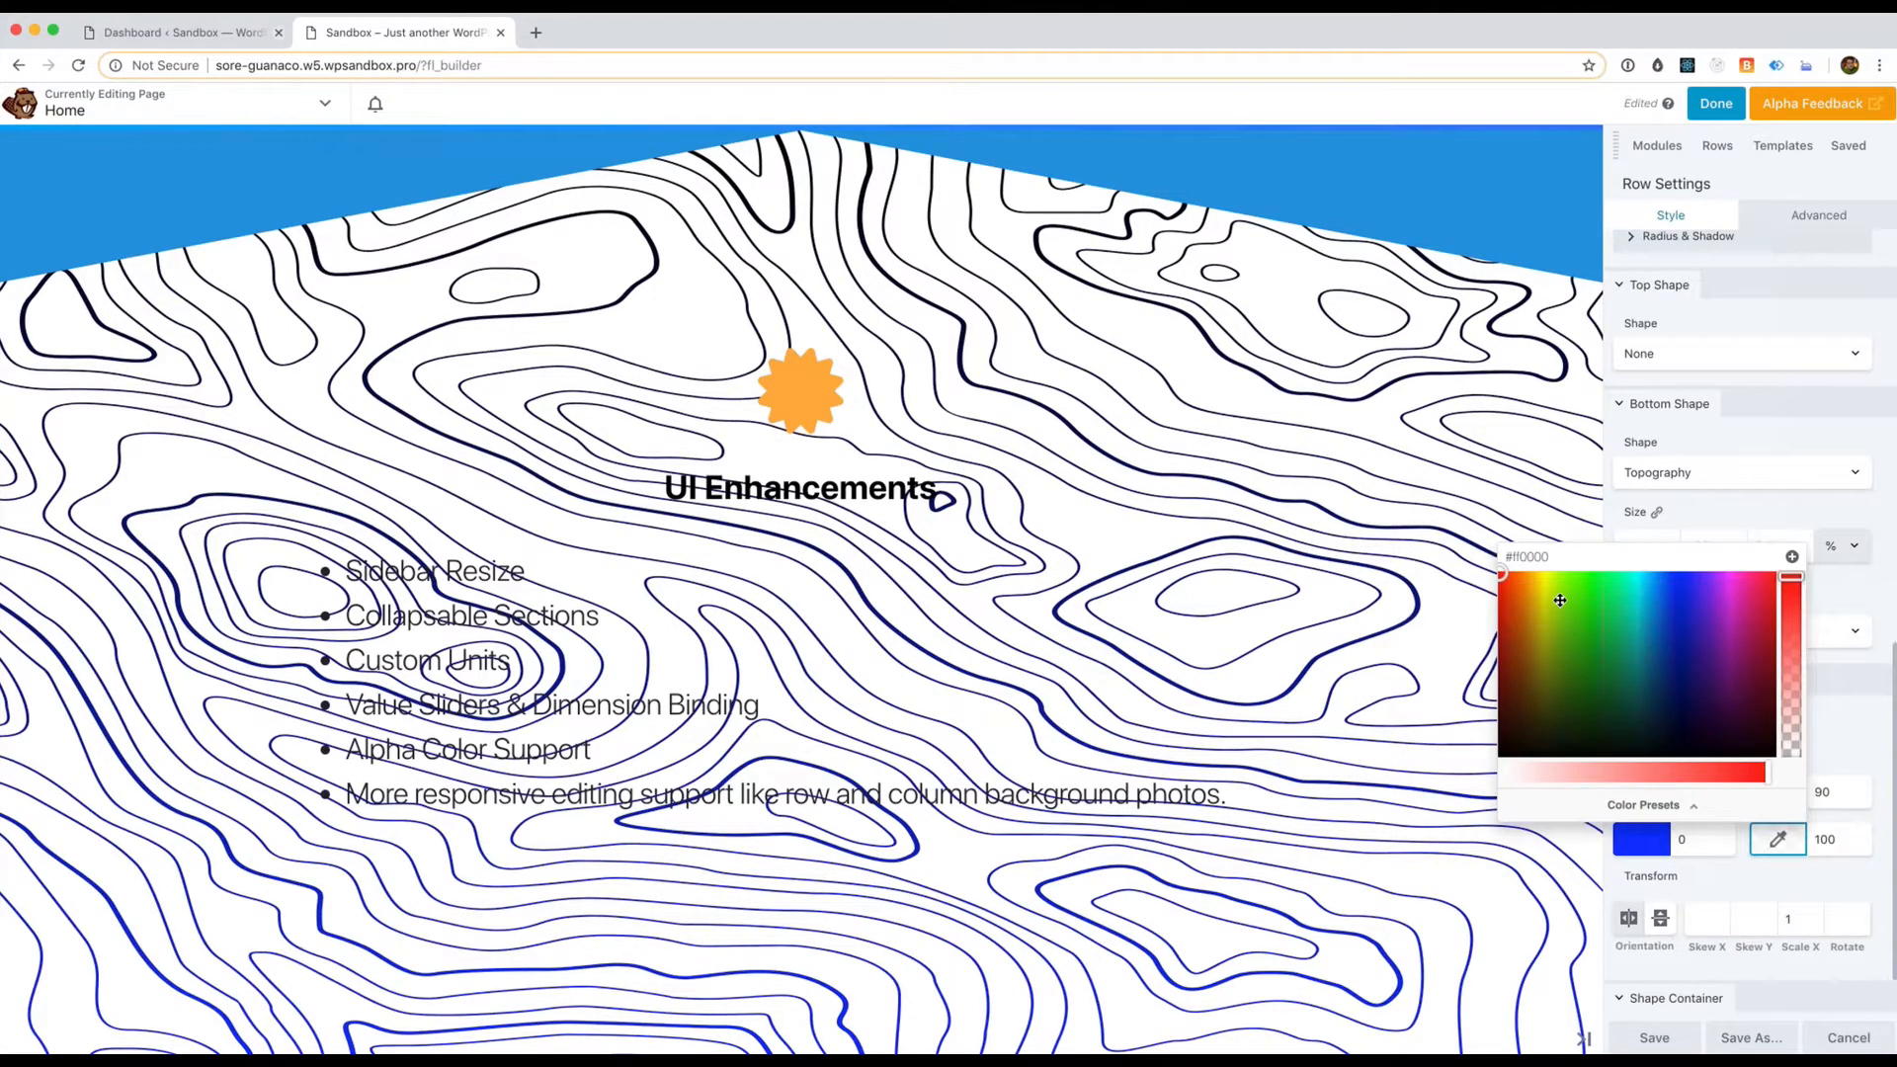
pyautogui.click(1560, 601)
pyautogui.click(1554, 573)
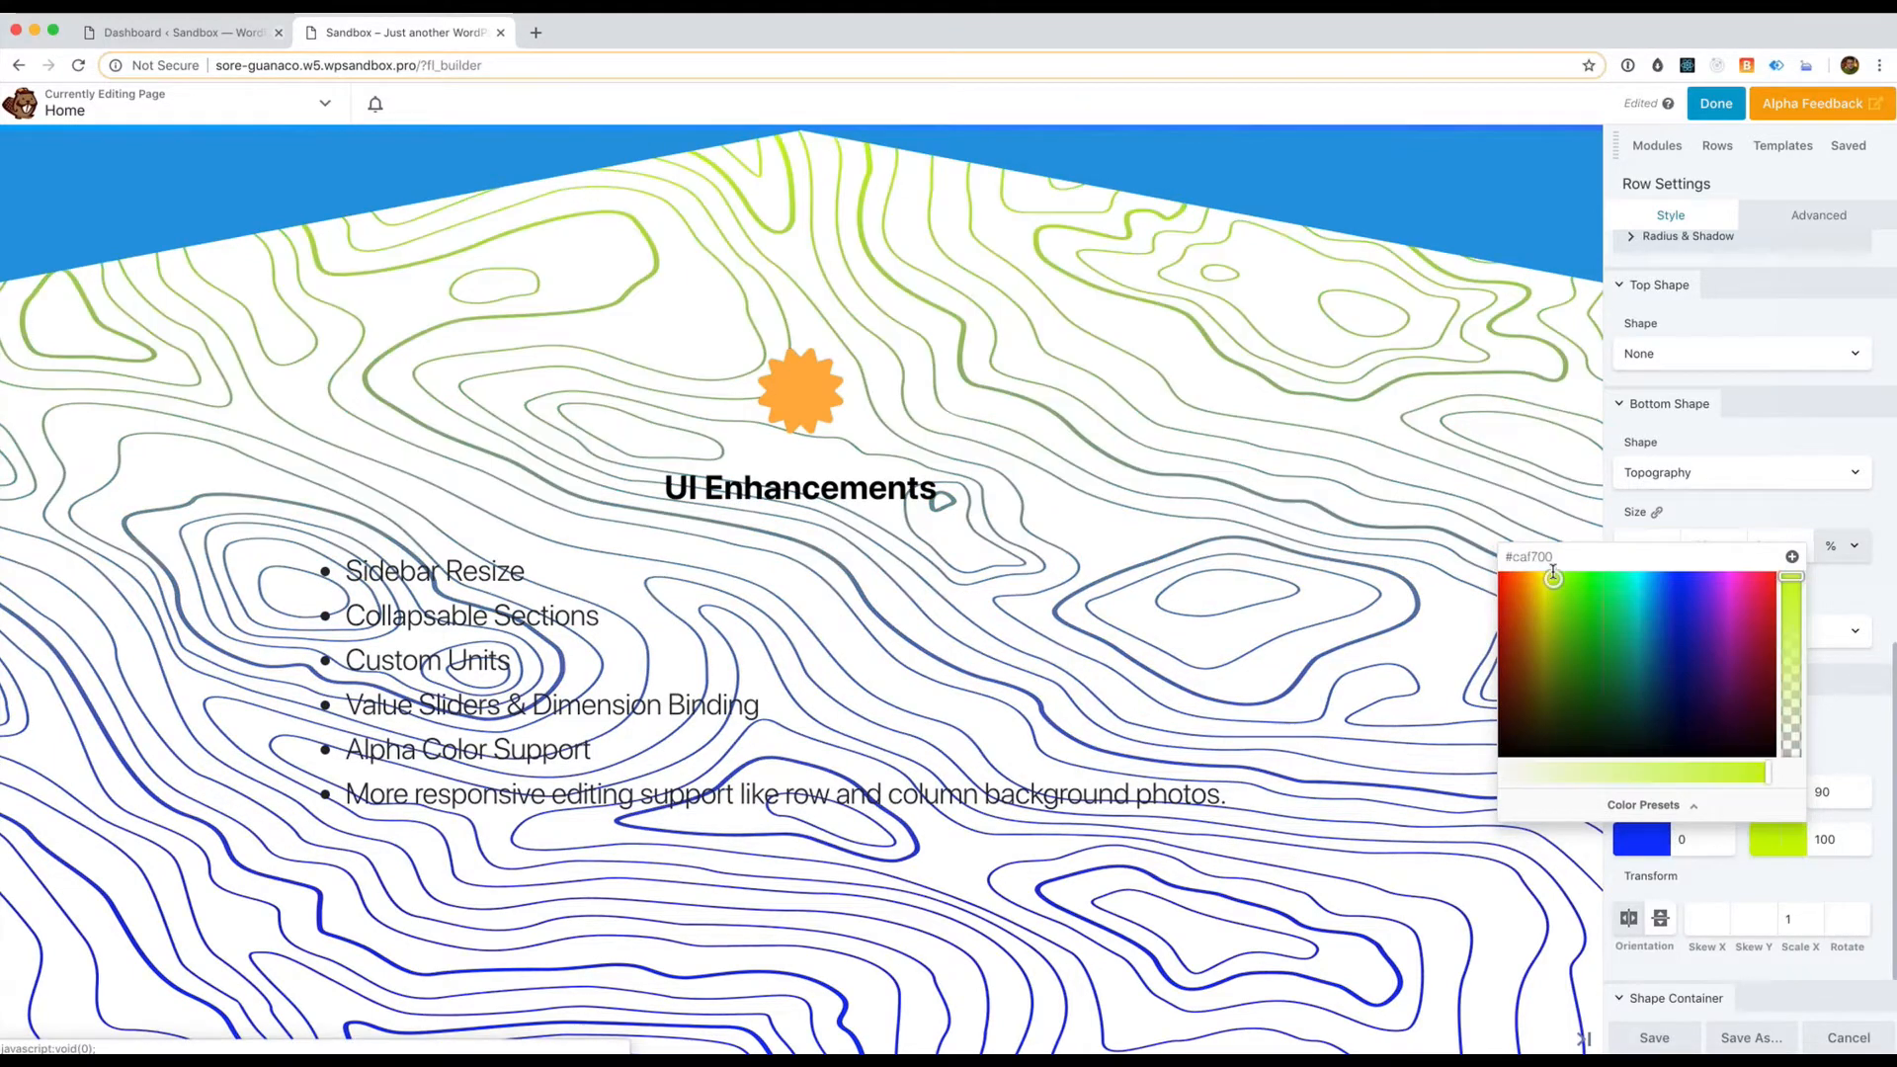
pyautogui.moveTo(1553, 573); pyautogui.dragTo(1504, 573)
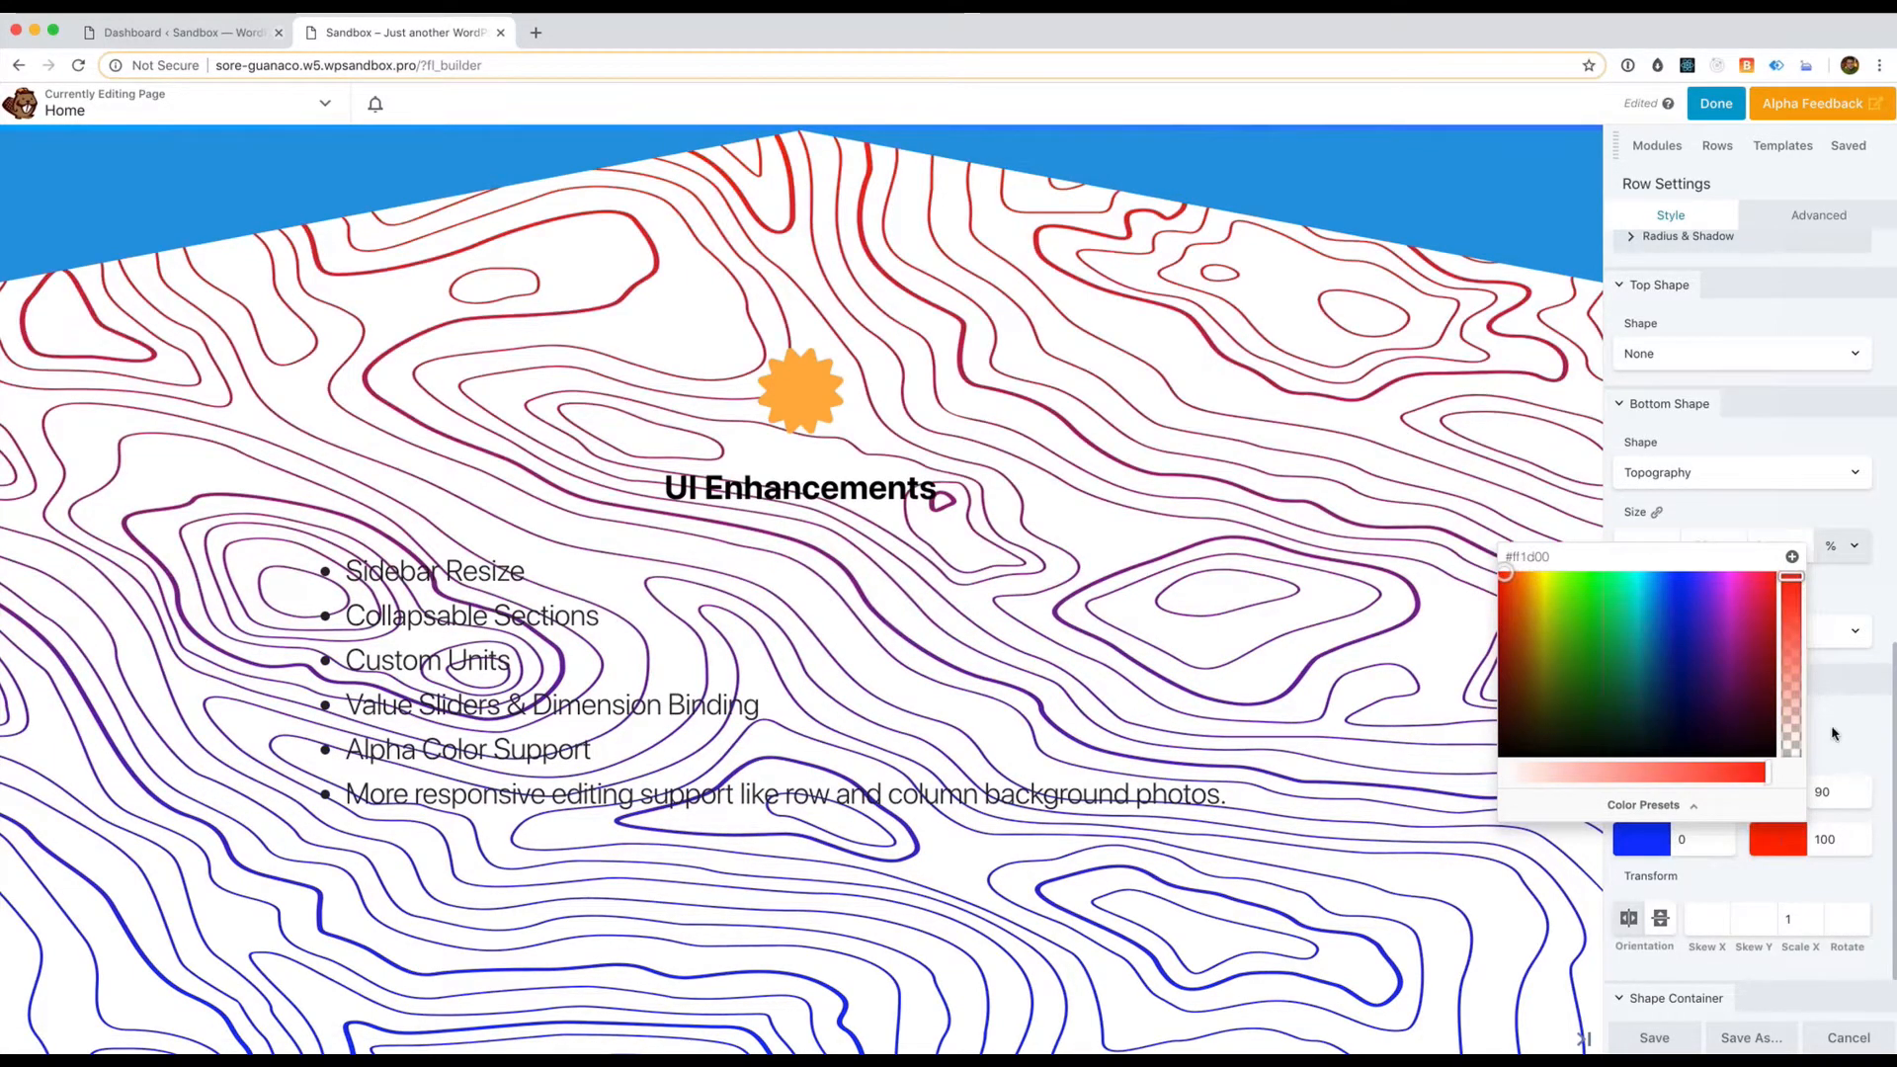
pyautogui.click(1834, 733)
# Set the angle of the Topography shape's gradient to 229
pyautogui.click(1818, 791)
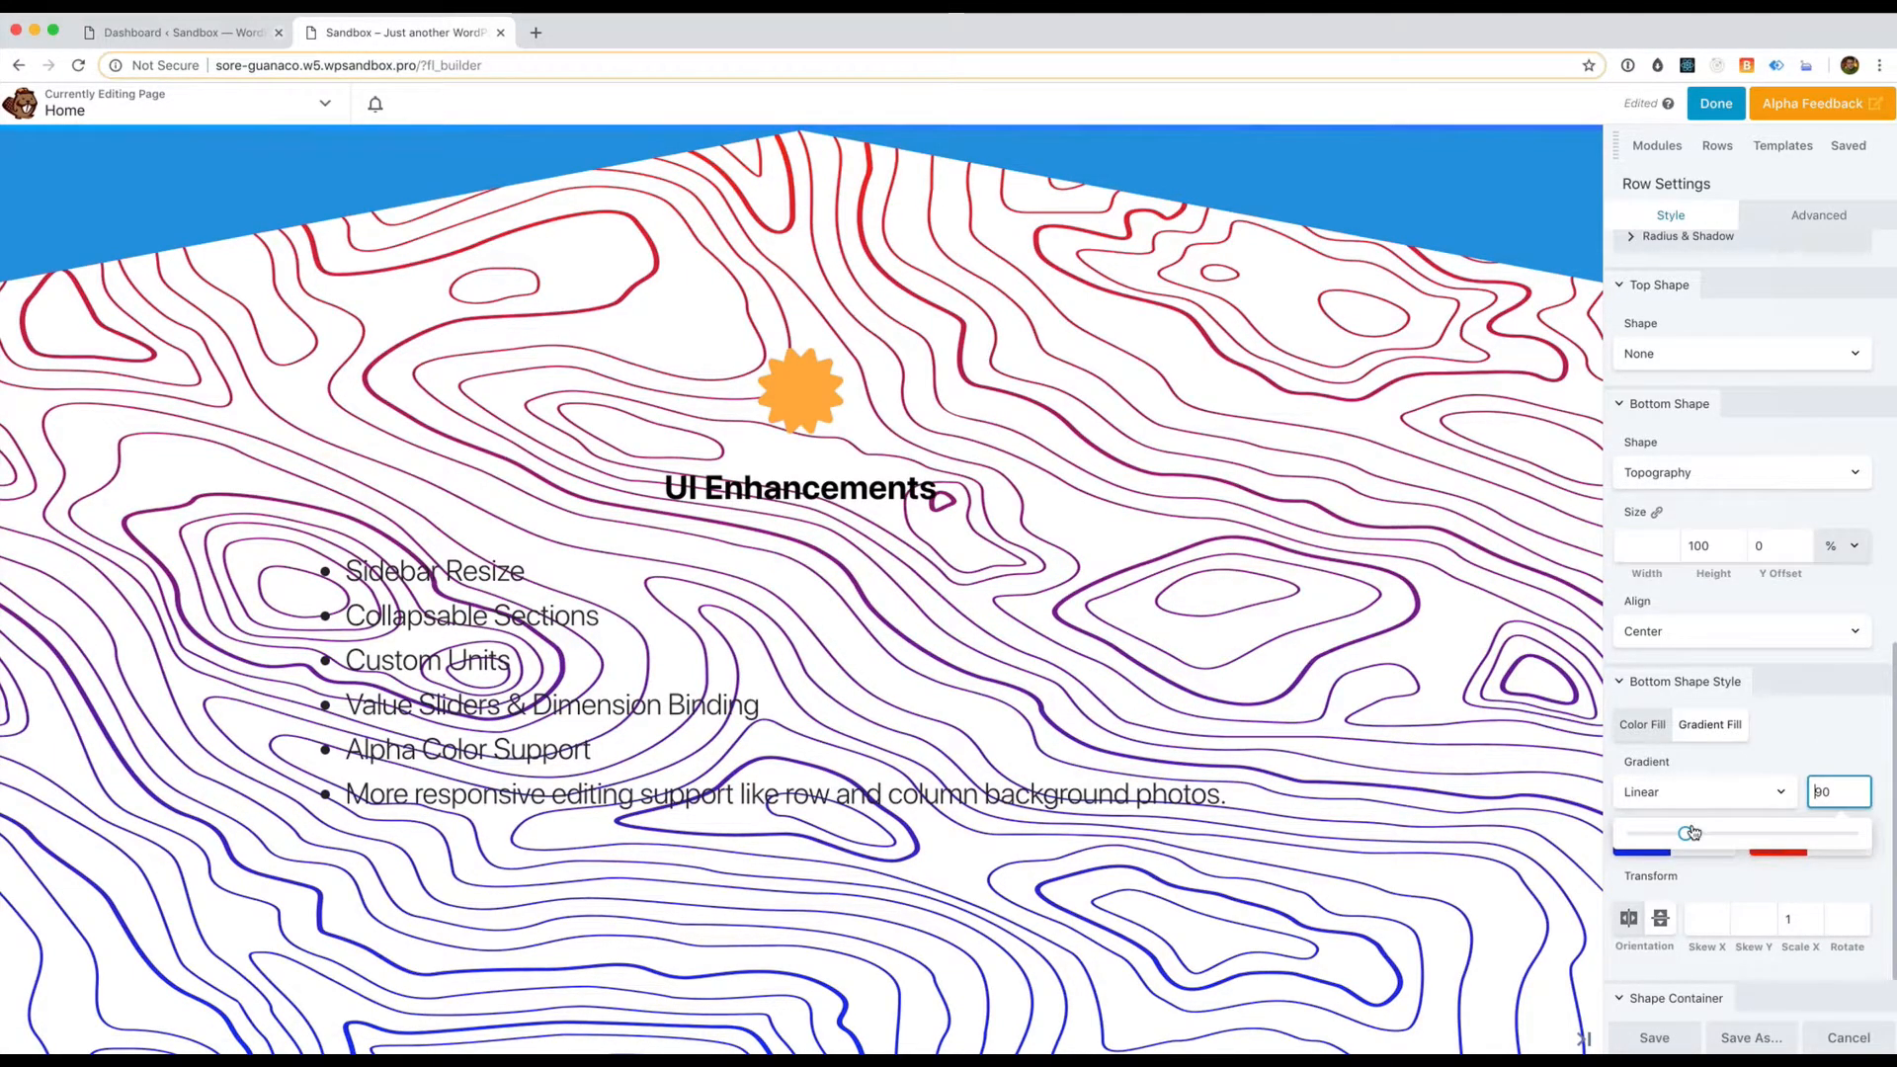
pyautogui.moveTo(1687, 835); pyautogui.dragTo(1774, 834)
pyautogui.click(1785, 741)
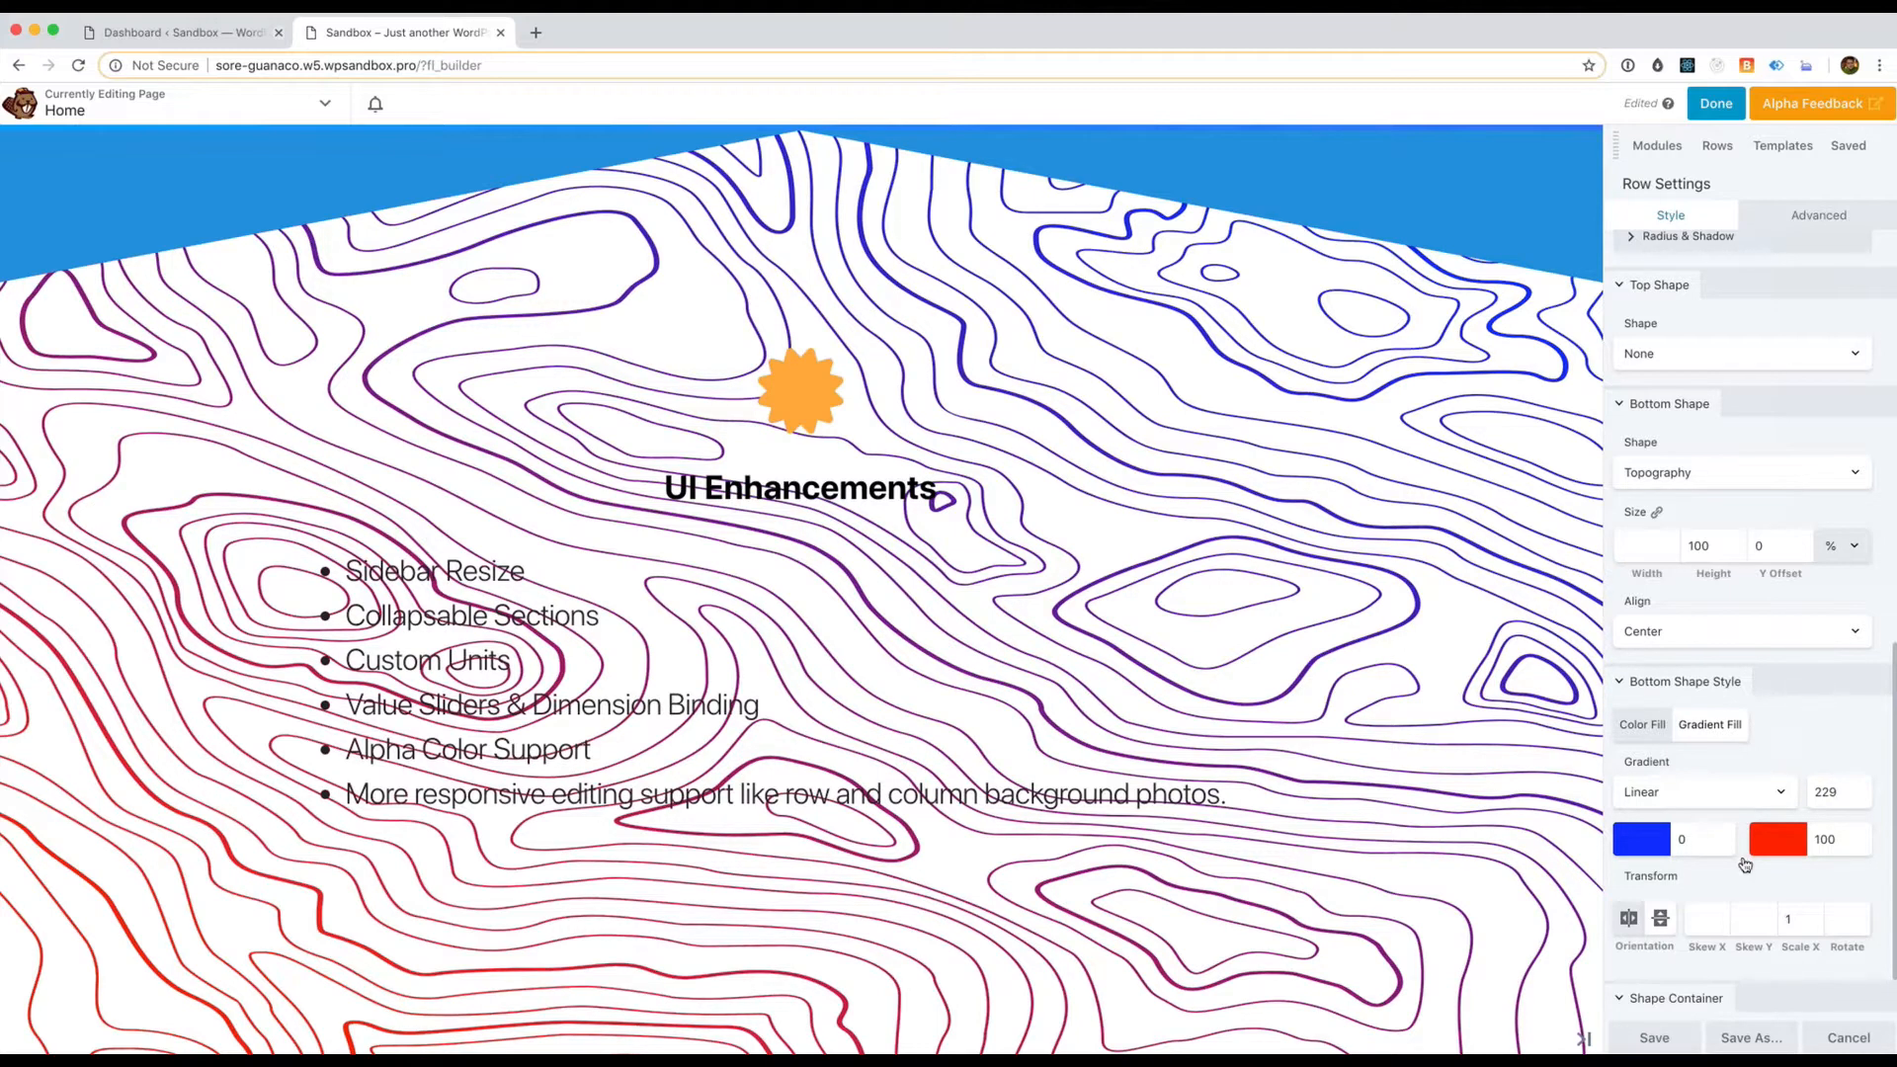
# Make the gradient's blue color almost fully transparent and lower the red color's opacity to 0.08
pyautogui.click(1641, 848)
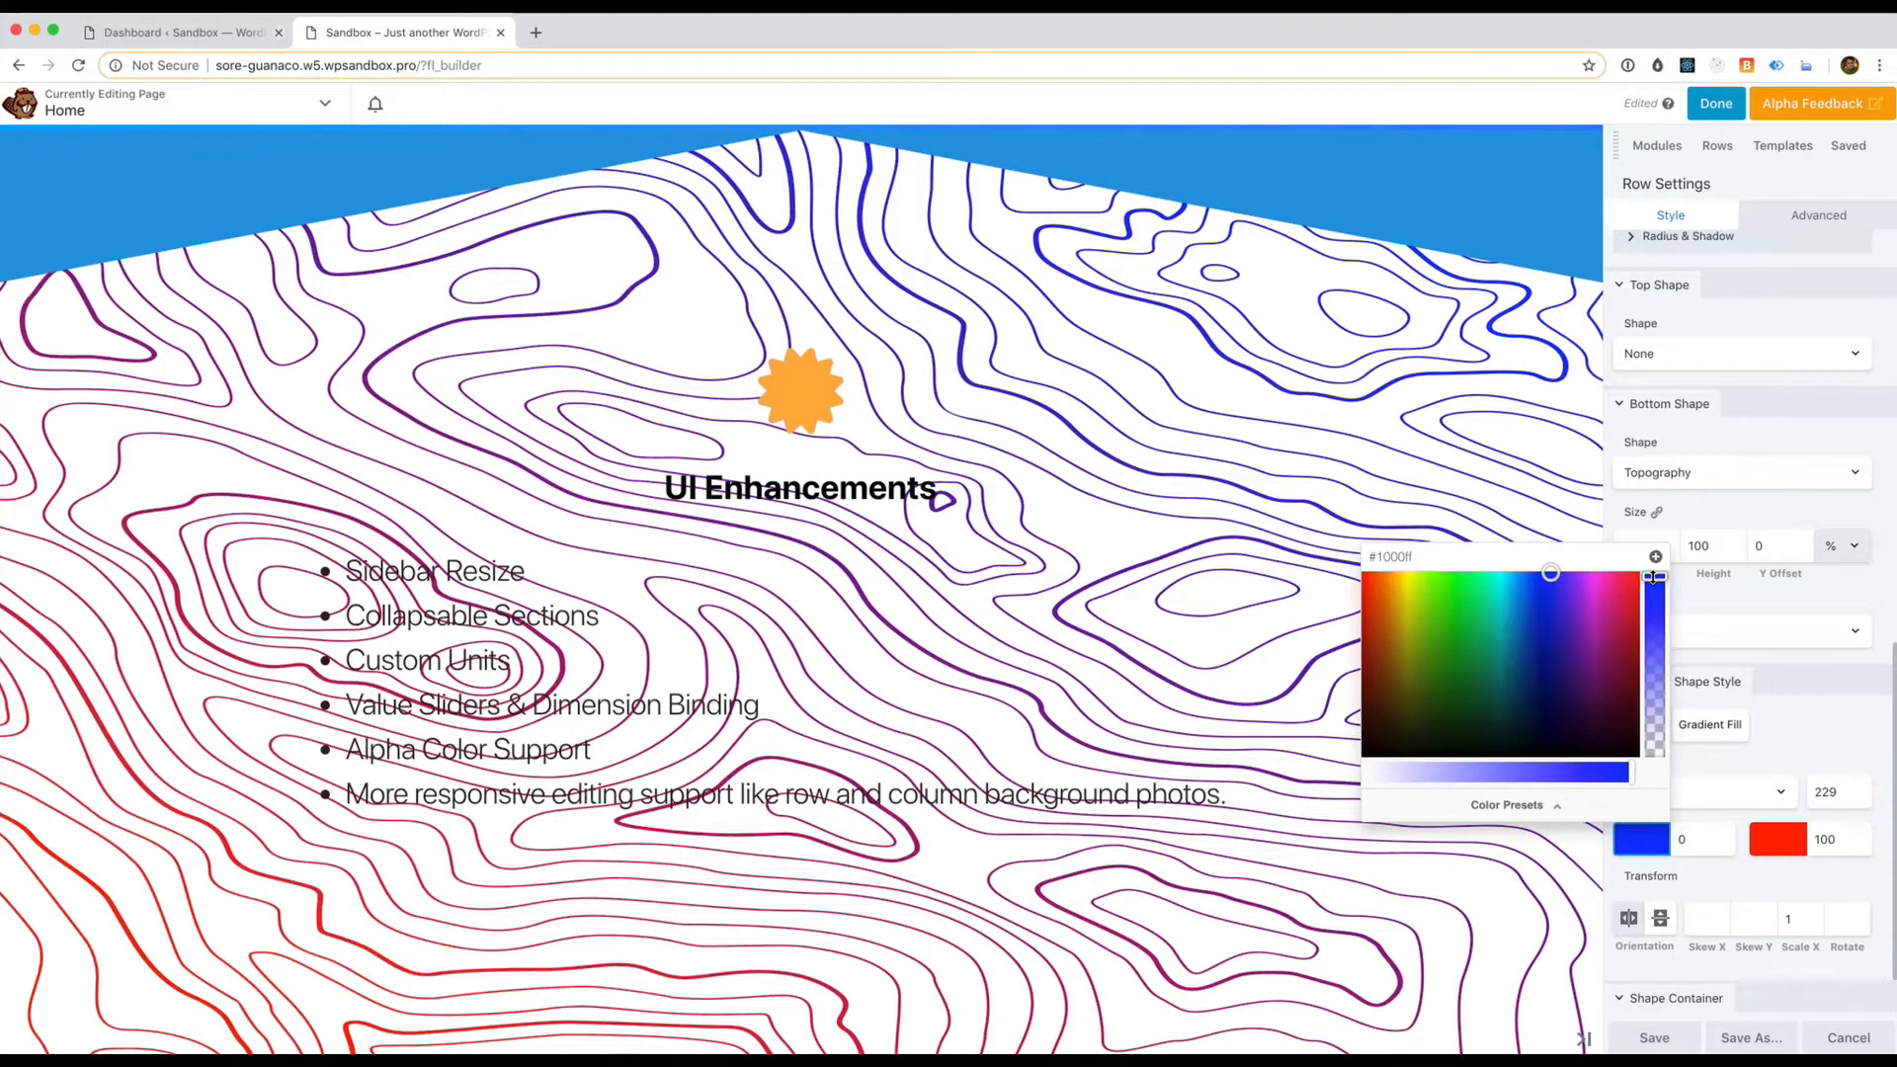
pyautogui.moveTo(1654, 581); pyautogui.dragTo(1632, 771)
pyautogui.click(1836, 839)
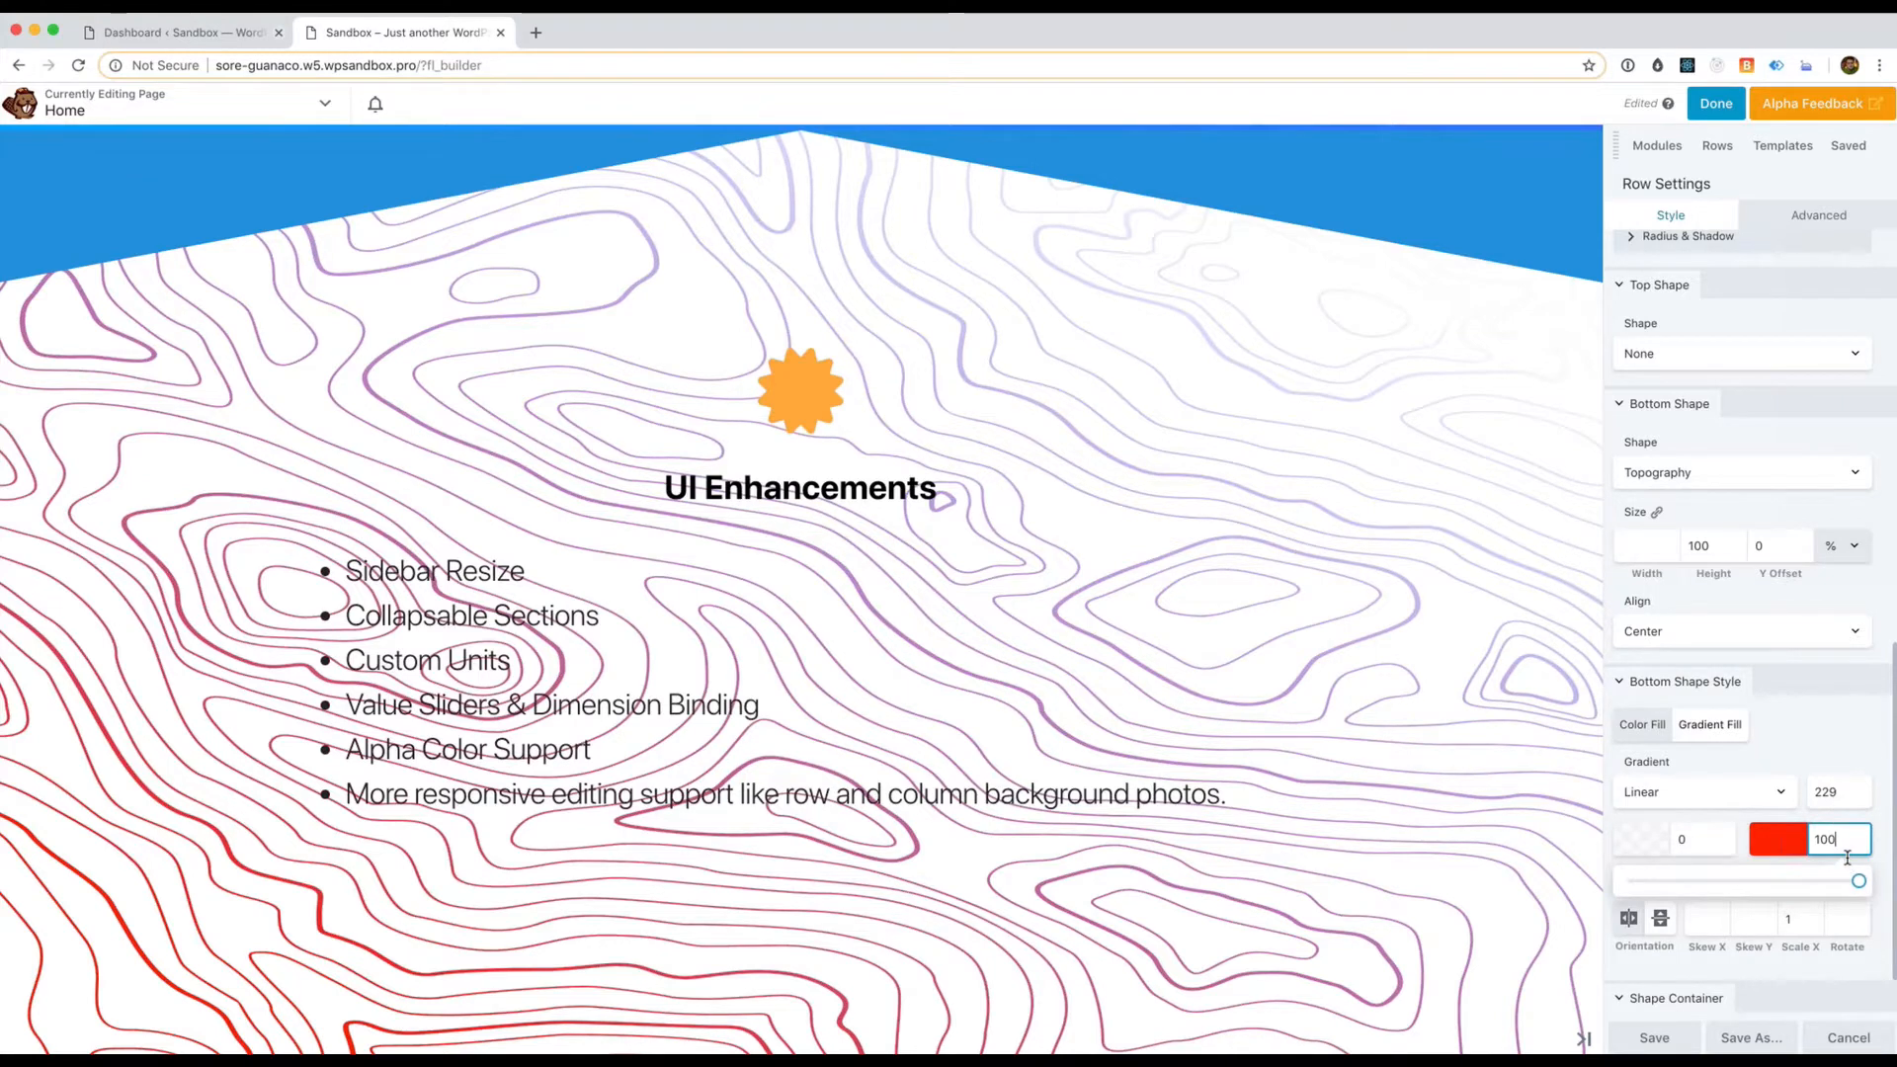
pyautogui.hotkey('shift', 'Tab')
pyautogui.press('Return')
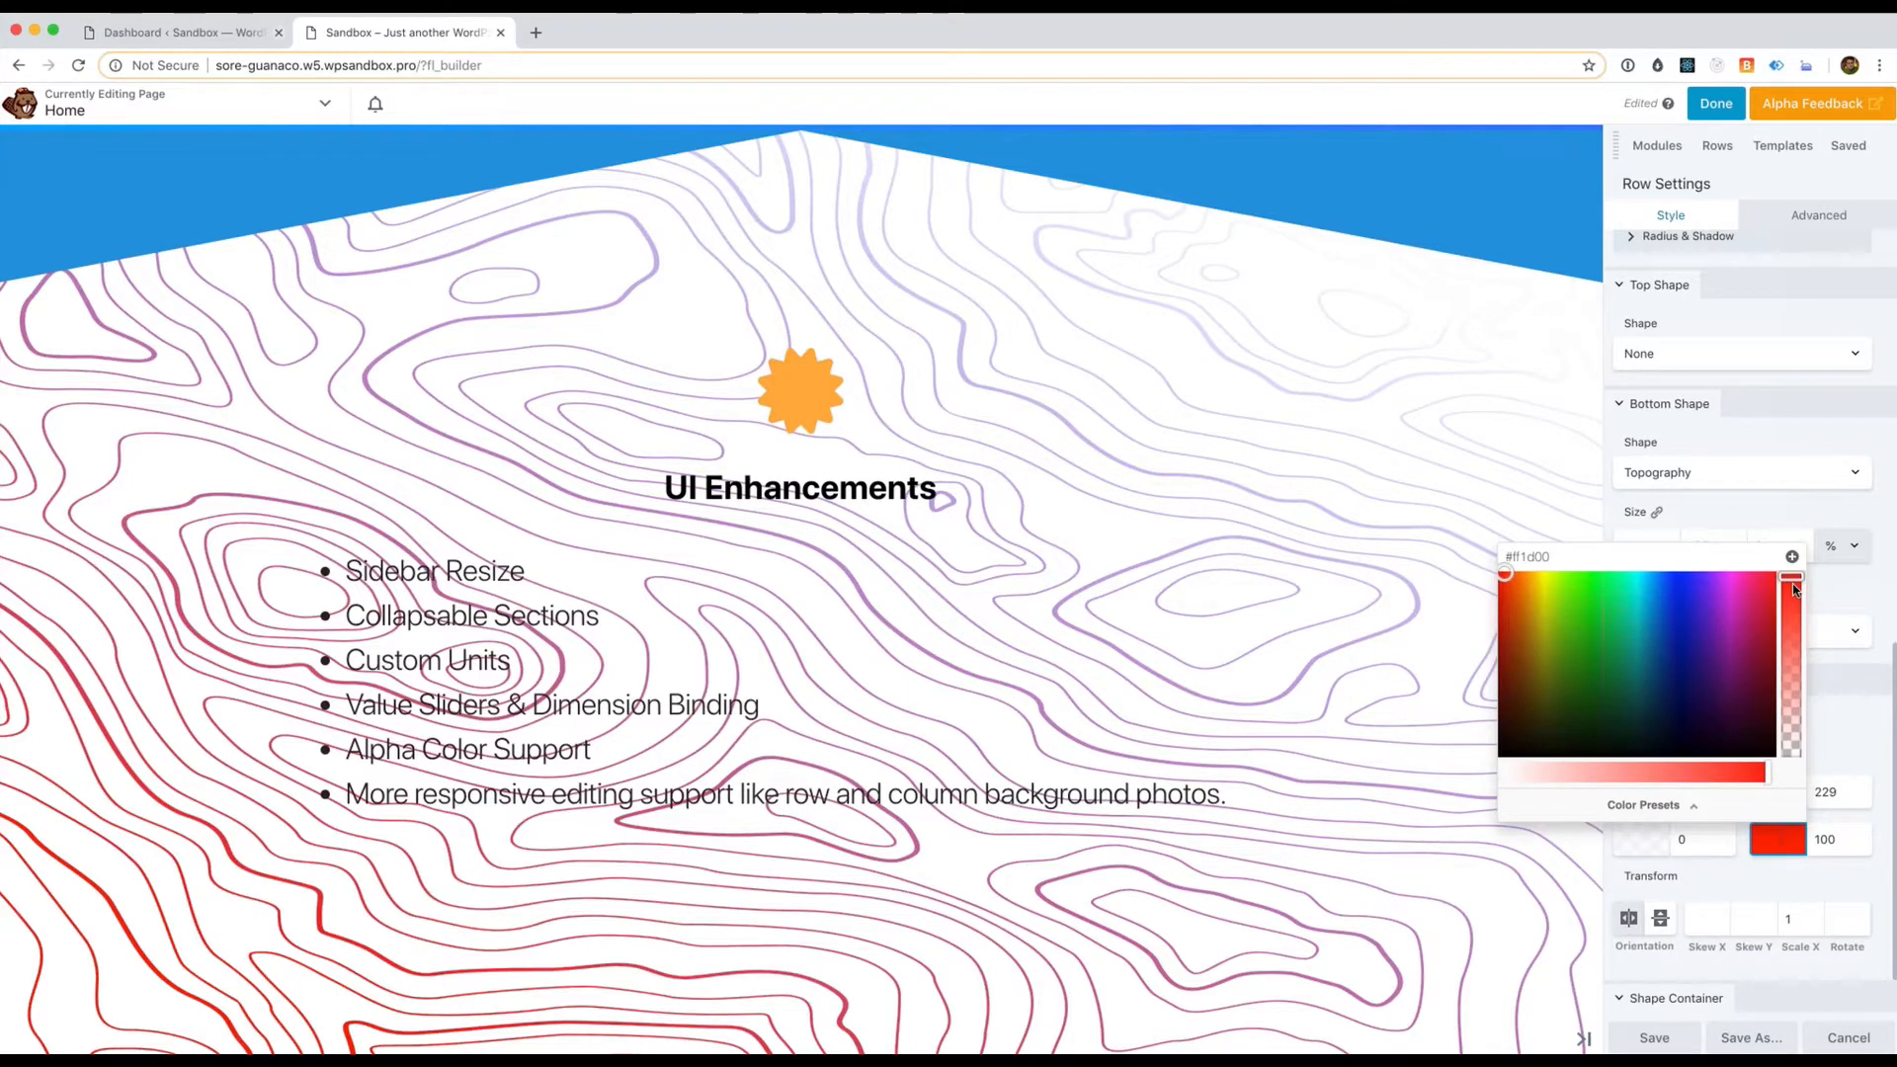
pyautogui.moveTo(1793, 585); pyautogui.dragTo(1794, 741)
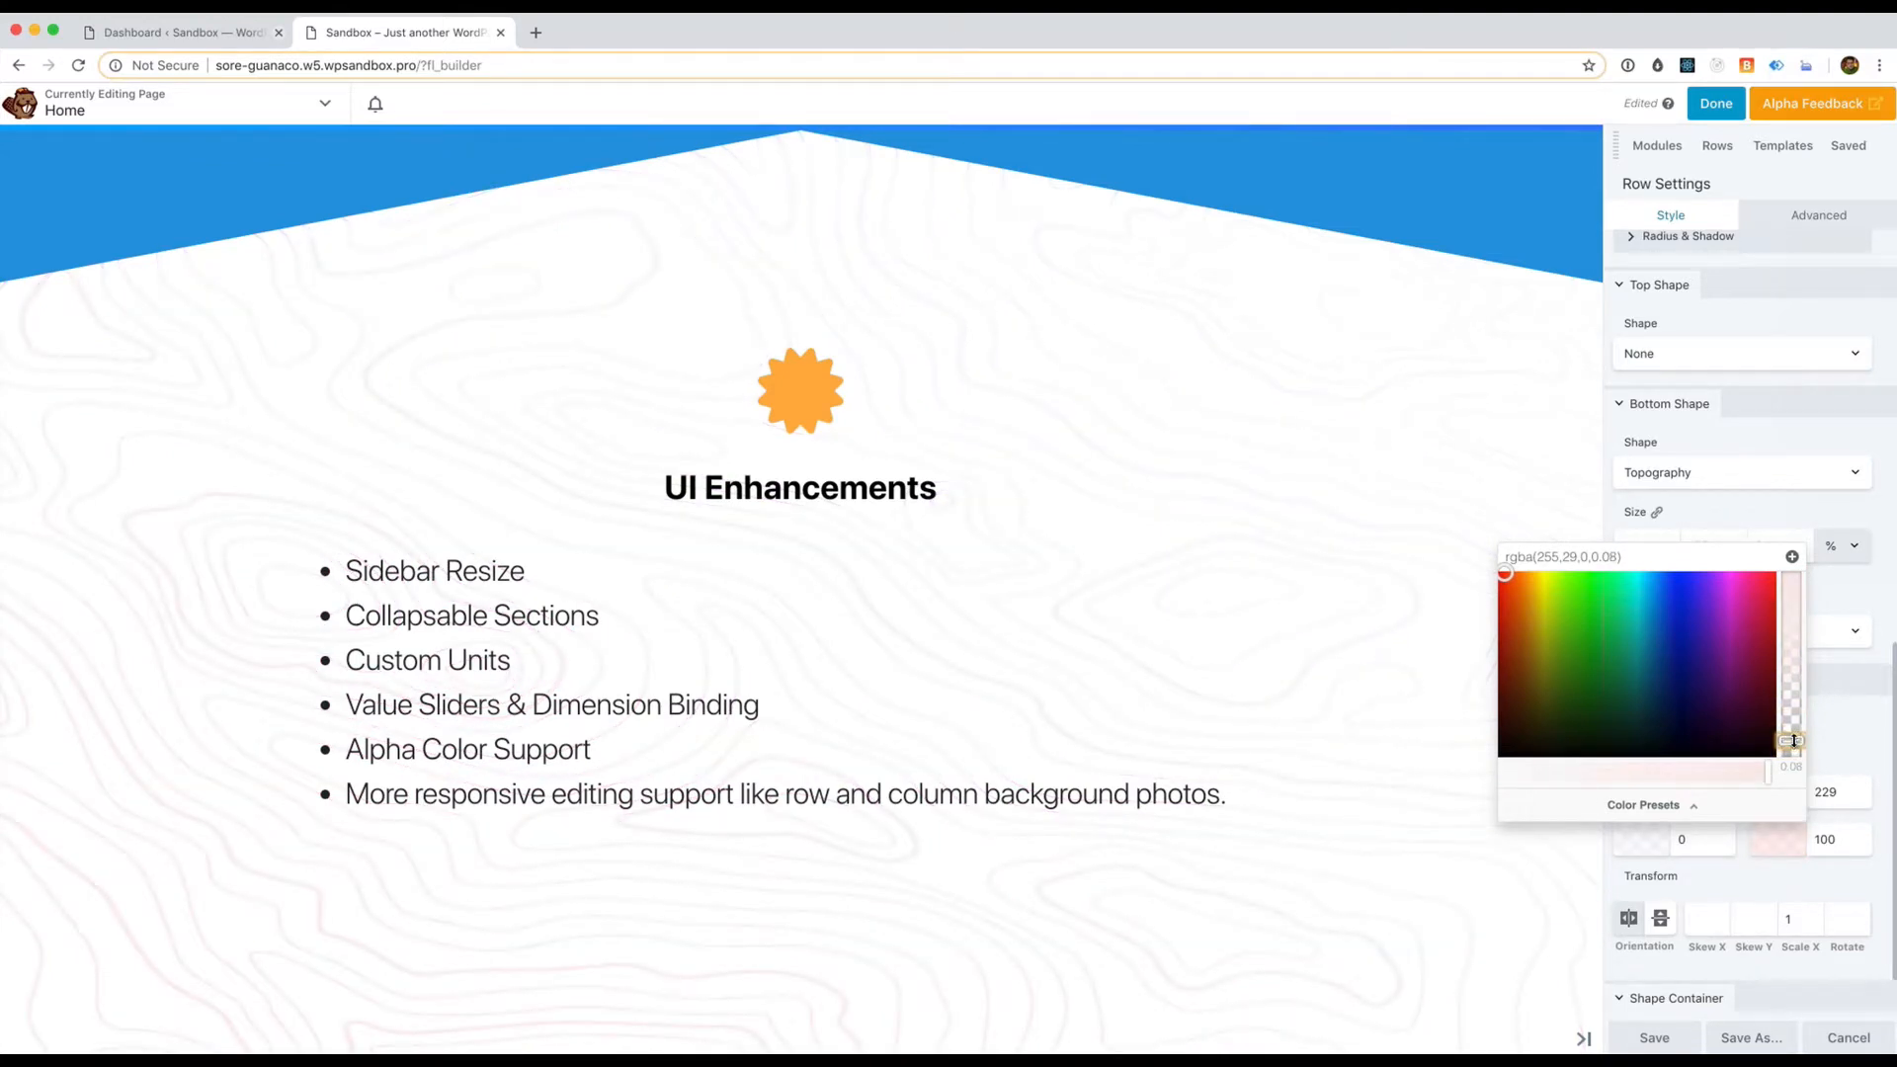
pyautogui.click(1847, 738)
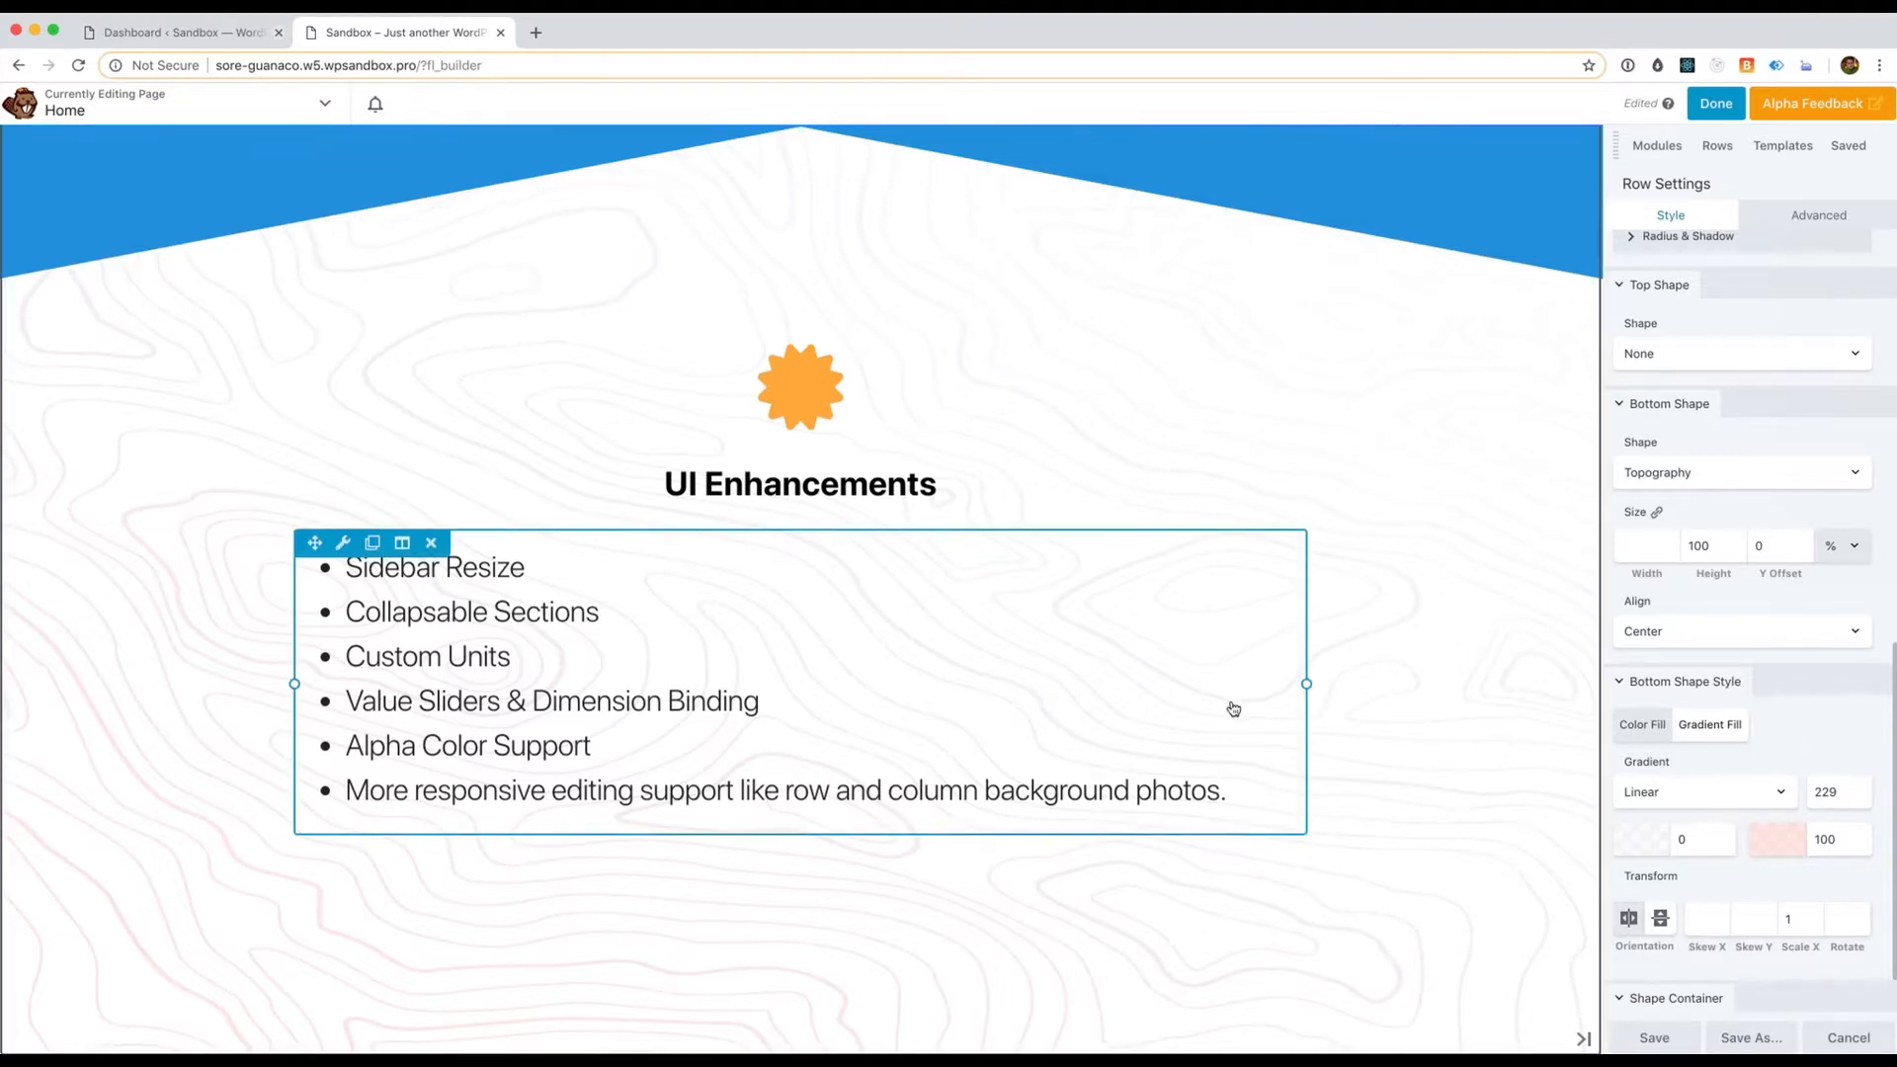
pyautogui.scroll(-3, 1232, 707)
pyautogui.scroll(3, 1232, 708)
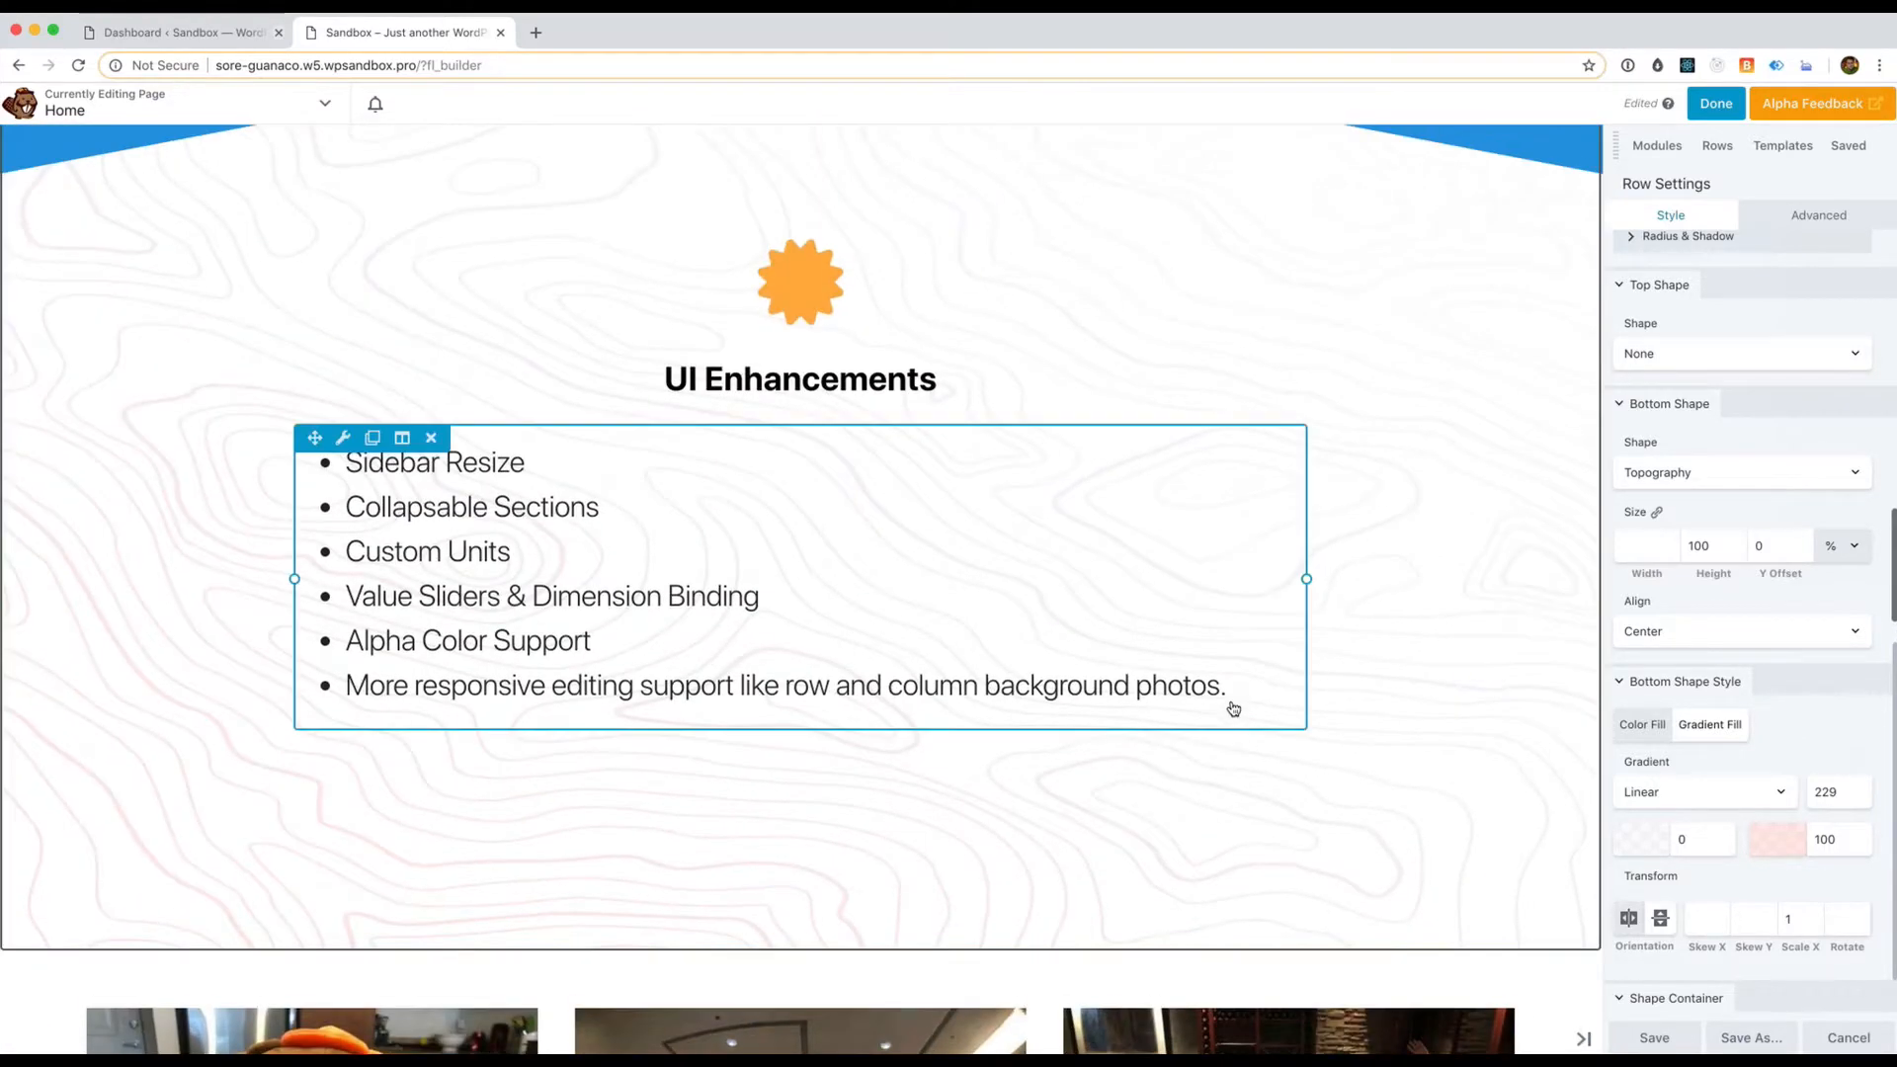
# Change the row's bottom shape from Topography to Spots and clear its height value
pyautogui.click(1738, 472)
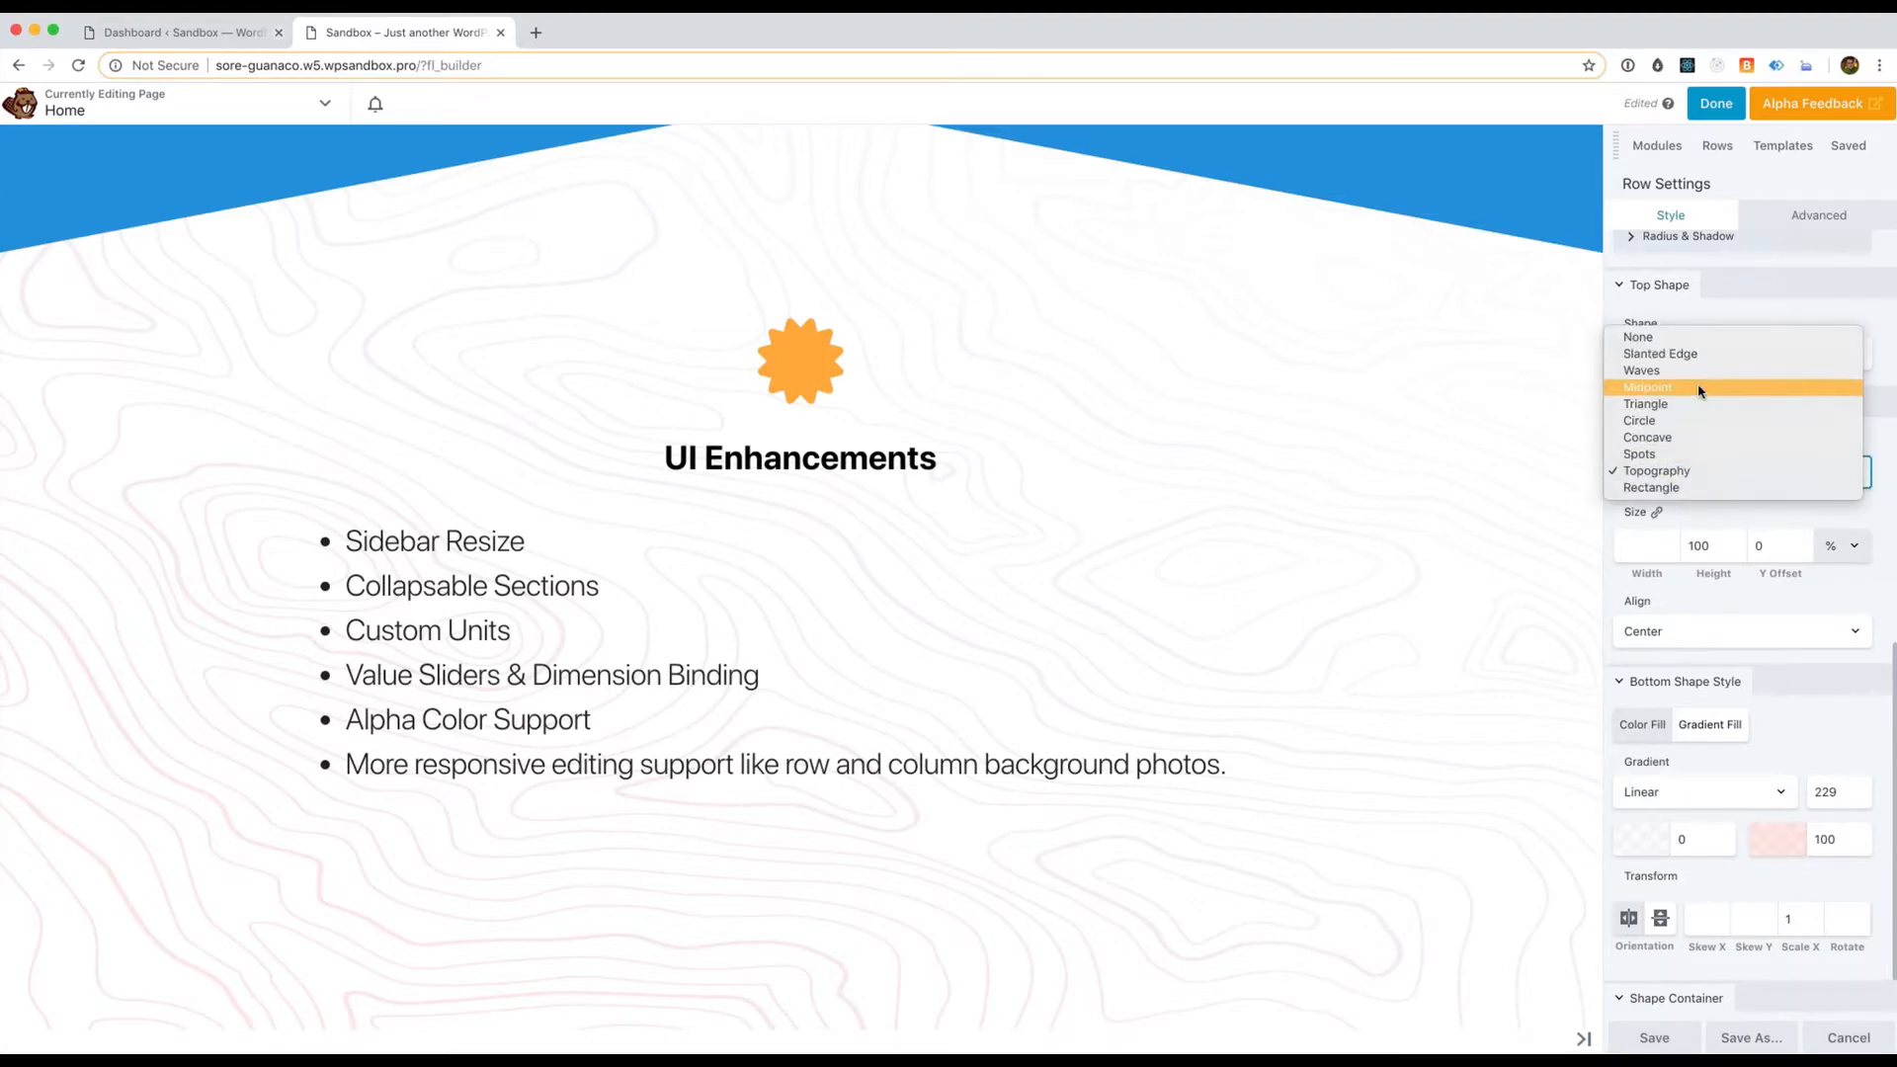
pyautogui.click(1684, 468)
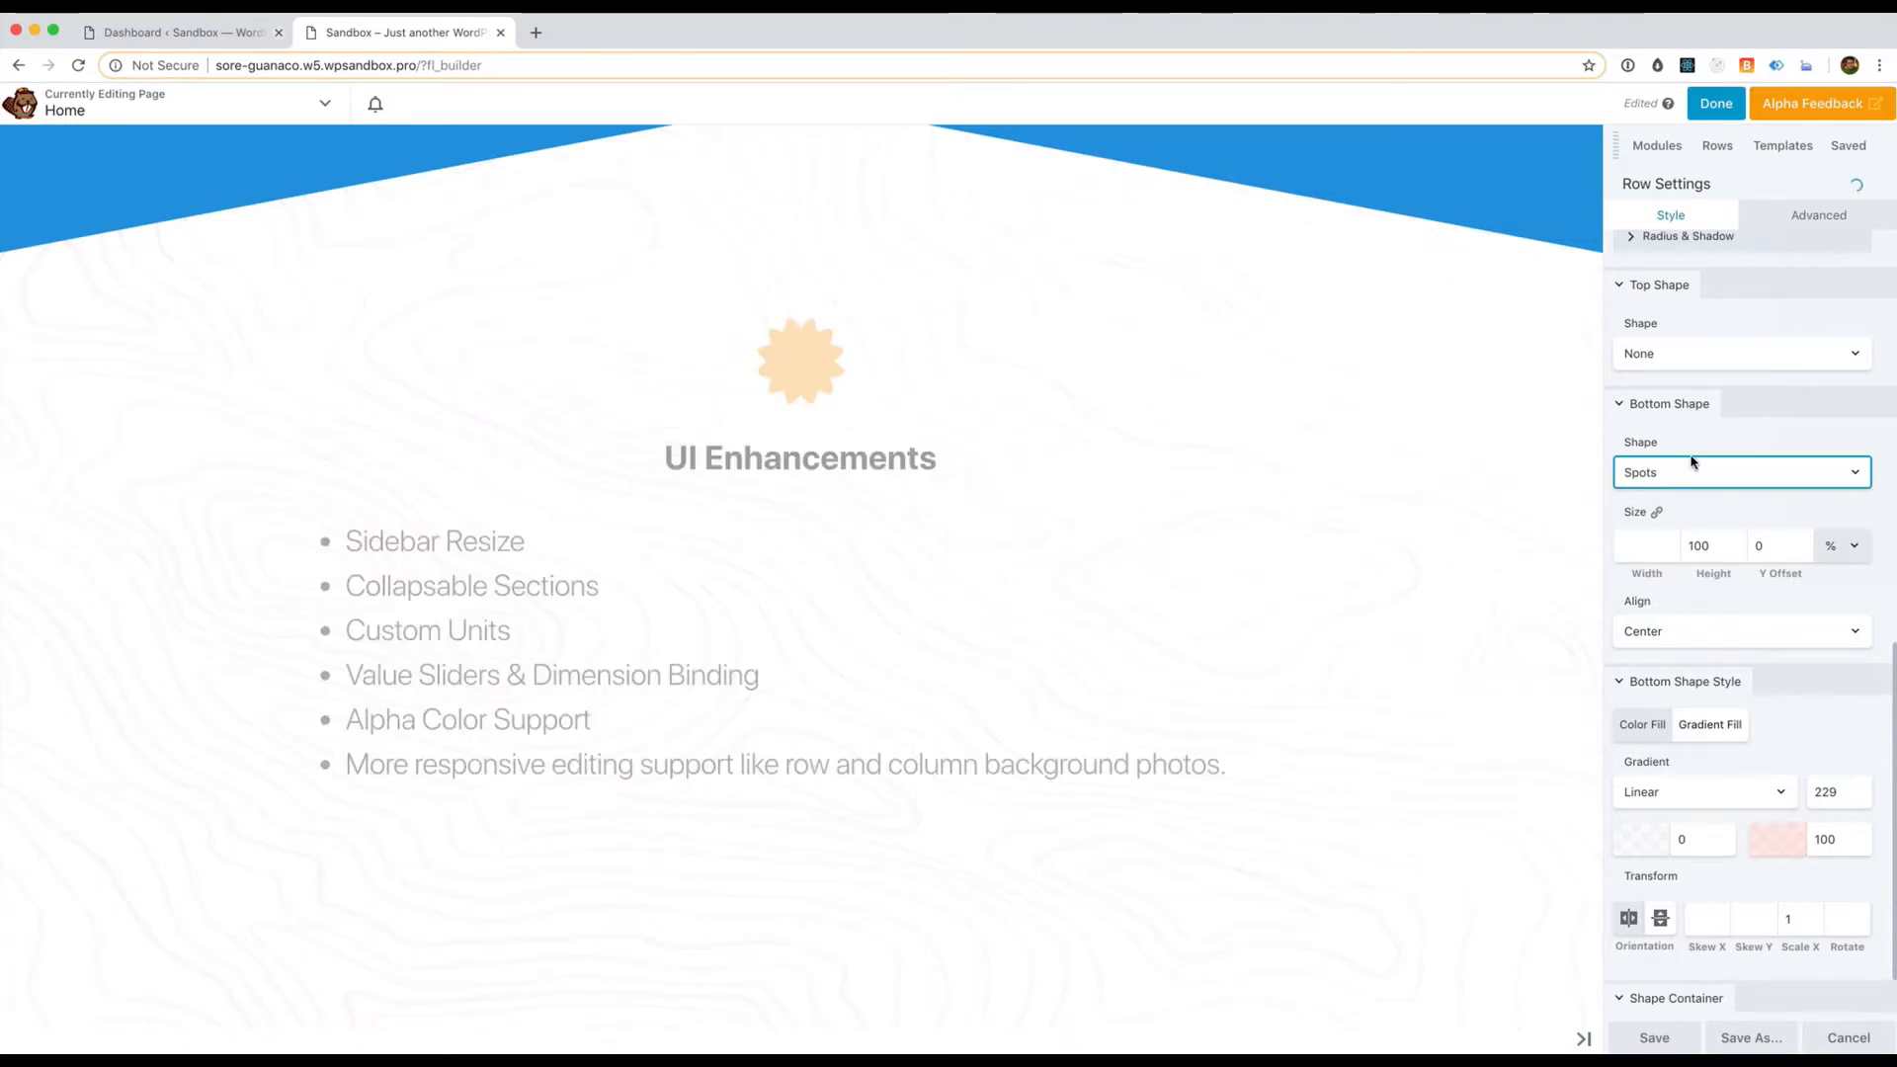
pyautogui.click(1695, 545)
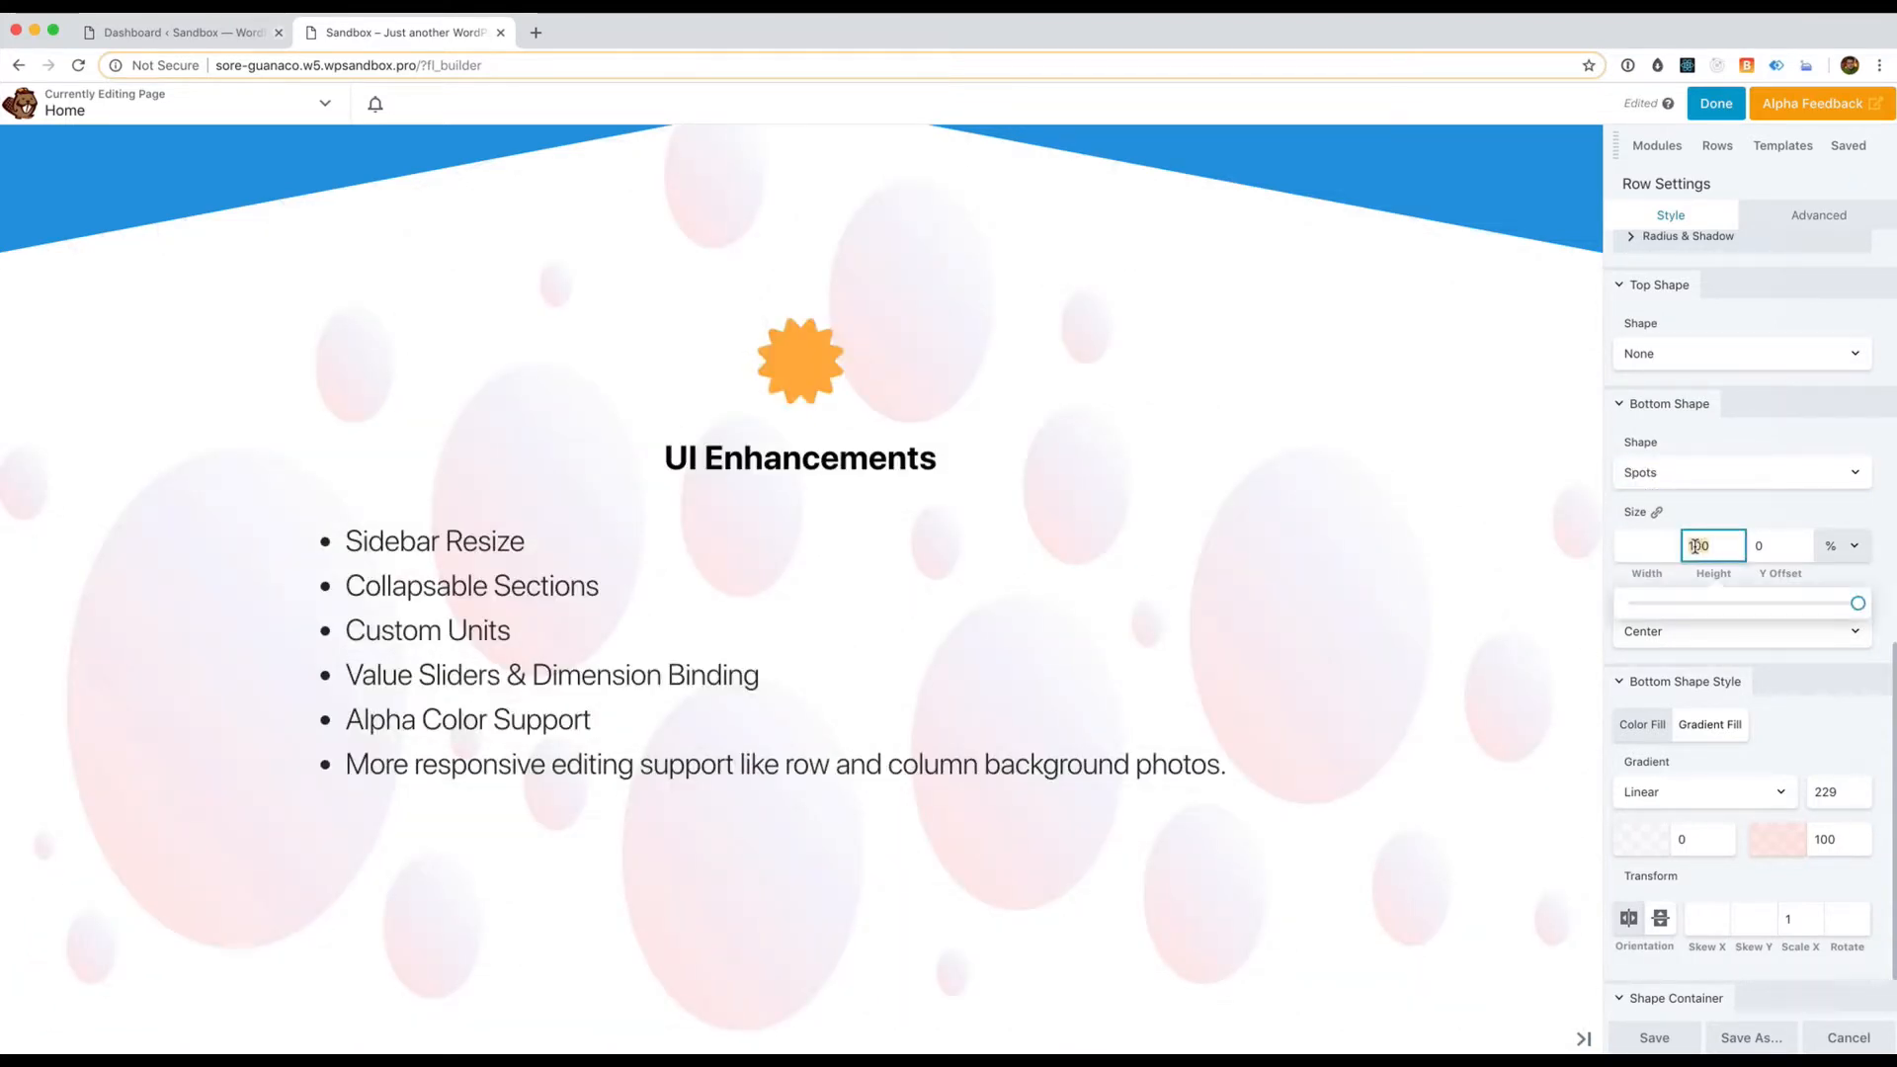
pyautogui.press('BackSpace')
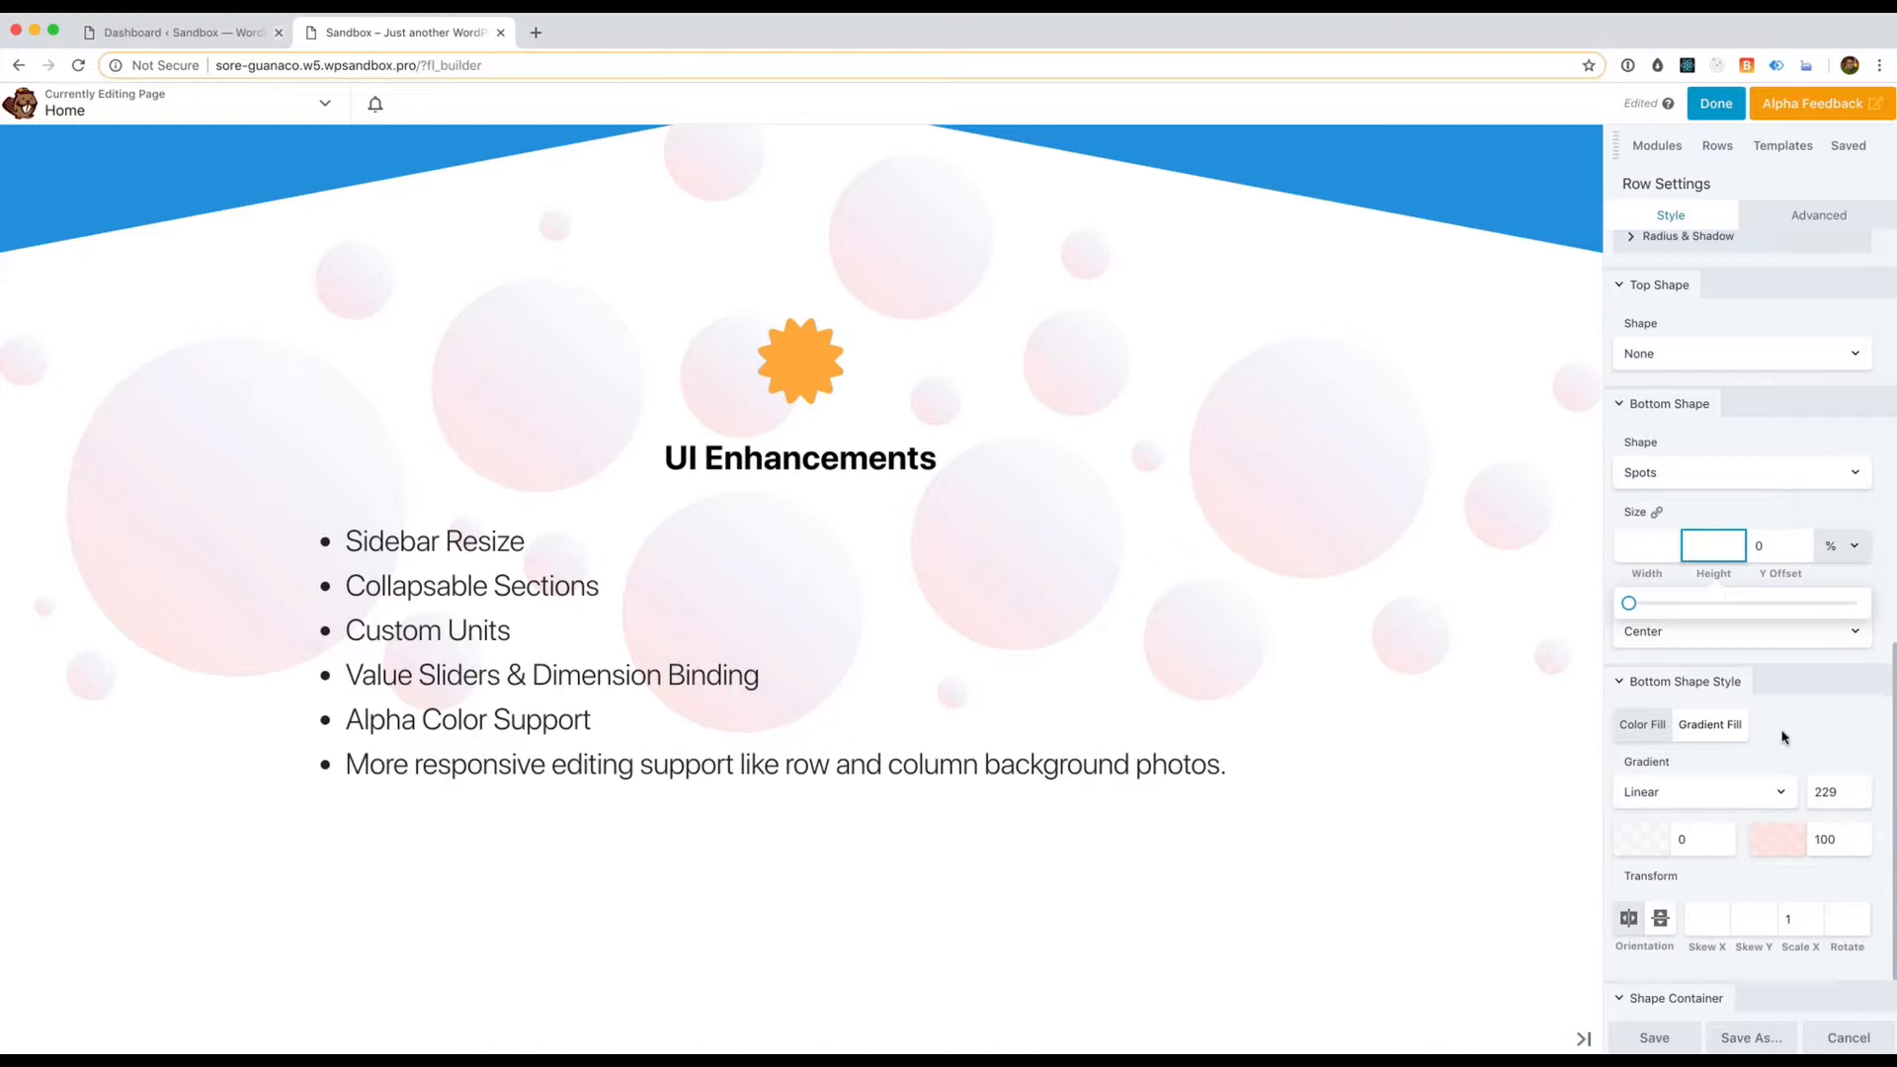
# Try raising the opacity of the Spots gradient's blue color to about 0.7
pyautogui.click(1698, 825)
pyautogui.click(1698, 825)
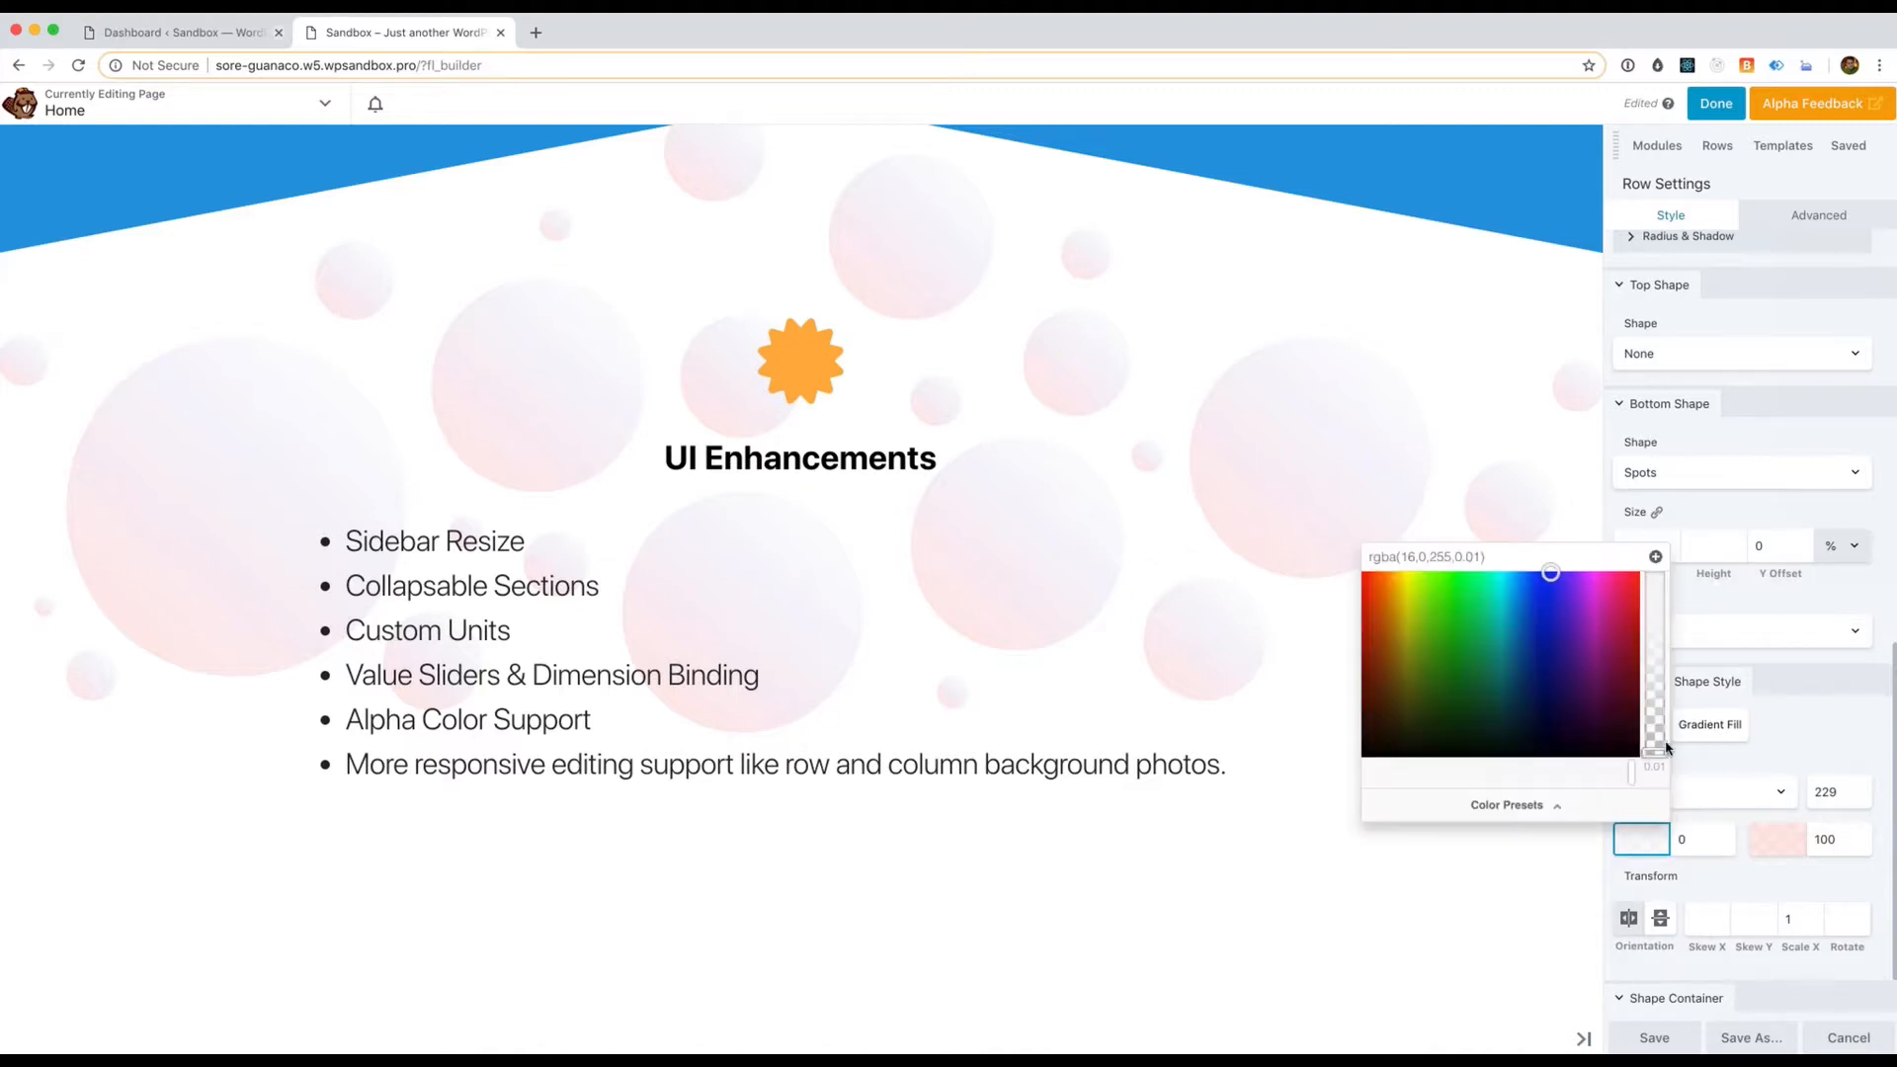
pyautogui.moveTo(1644, 748); pyautogui.dragTo(1650, 620)
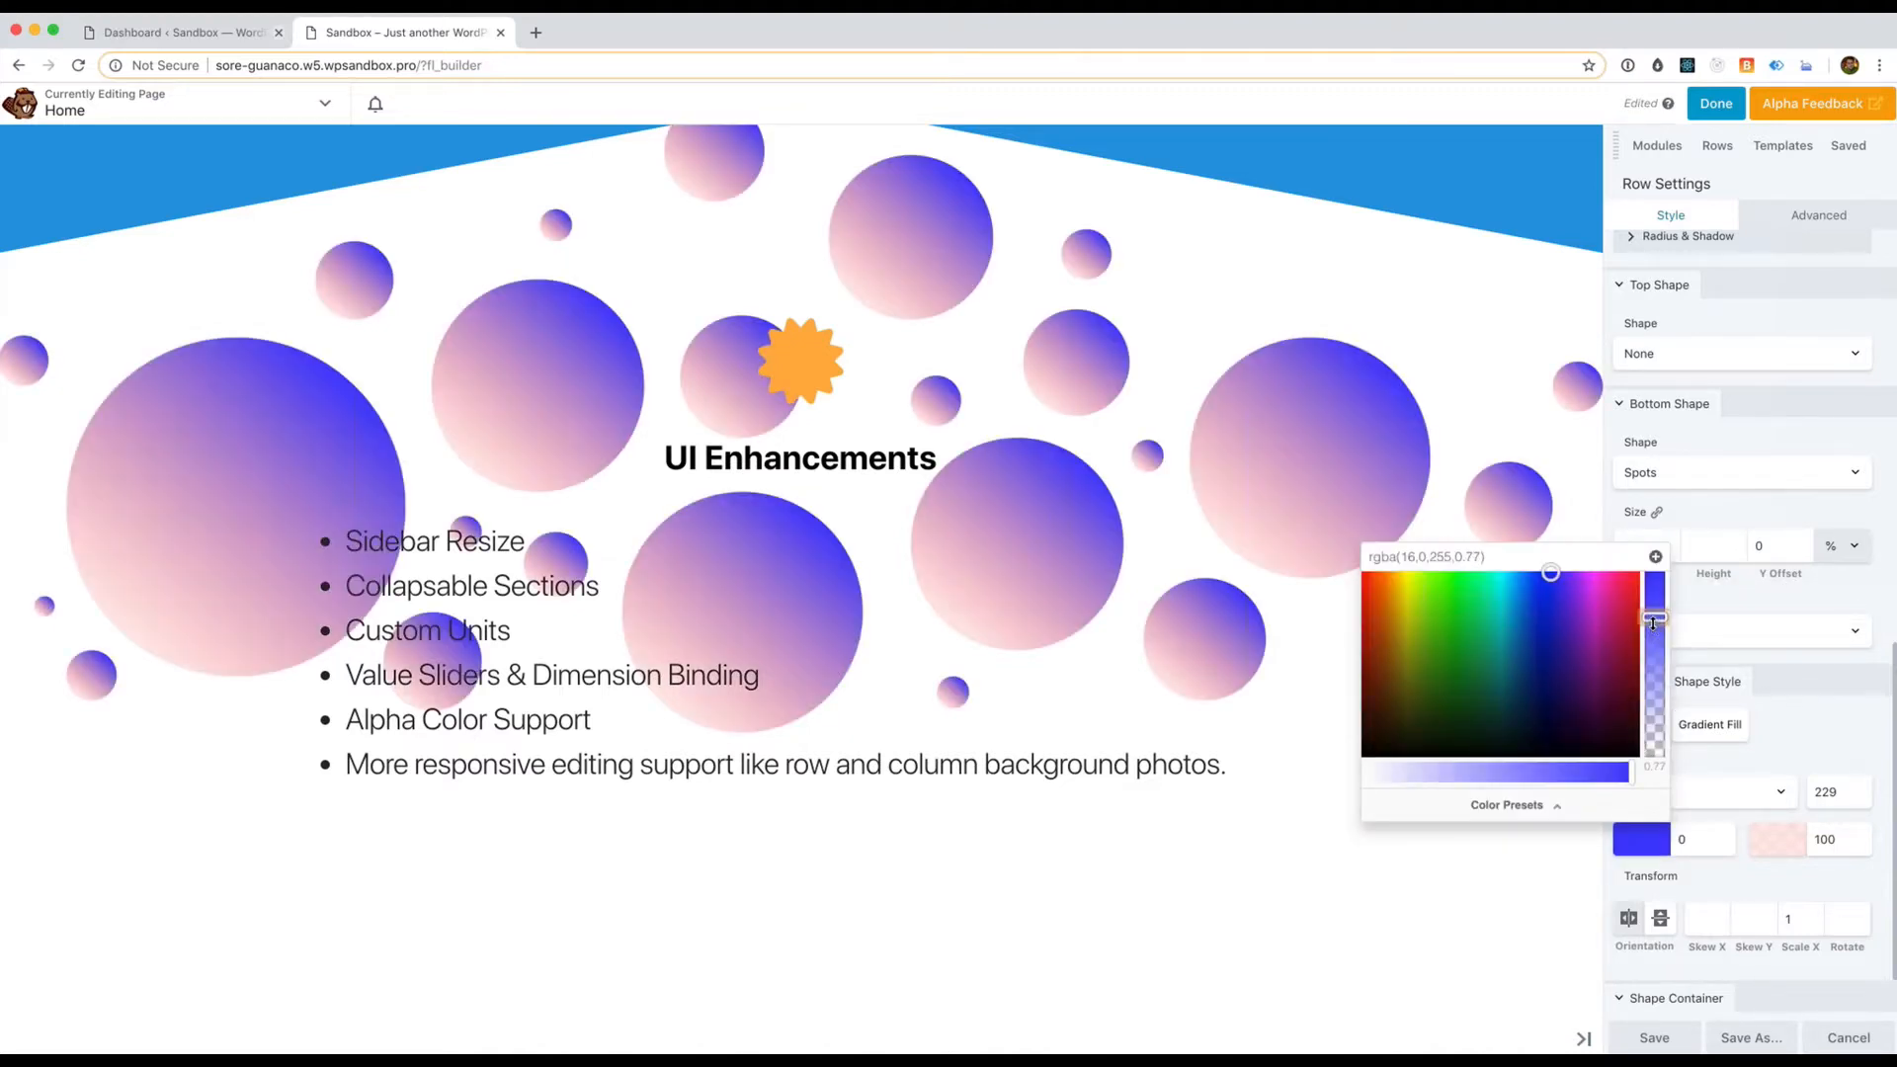
# Try an opacity of 0.5 for the Spots gradient's red color, and reduce it to 0.14
pyautogui.click(1838, 840)
pyautogui.click(1802, 839)
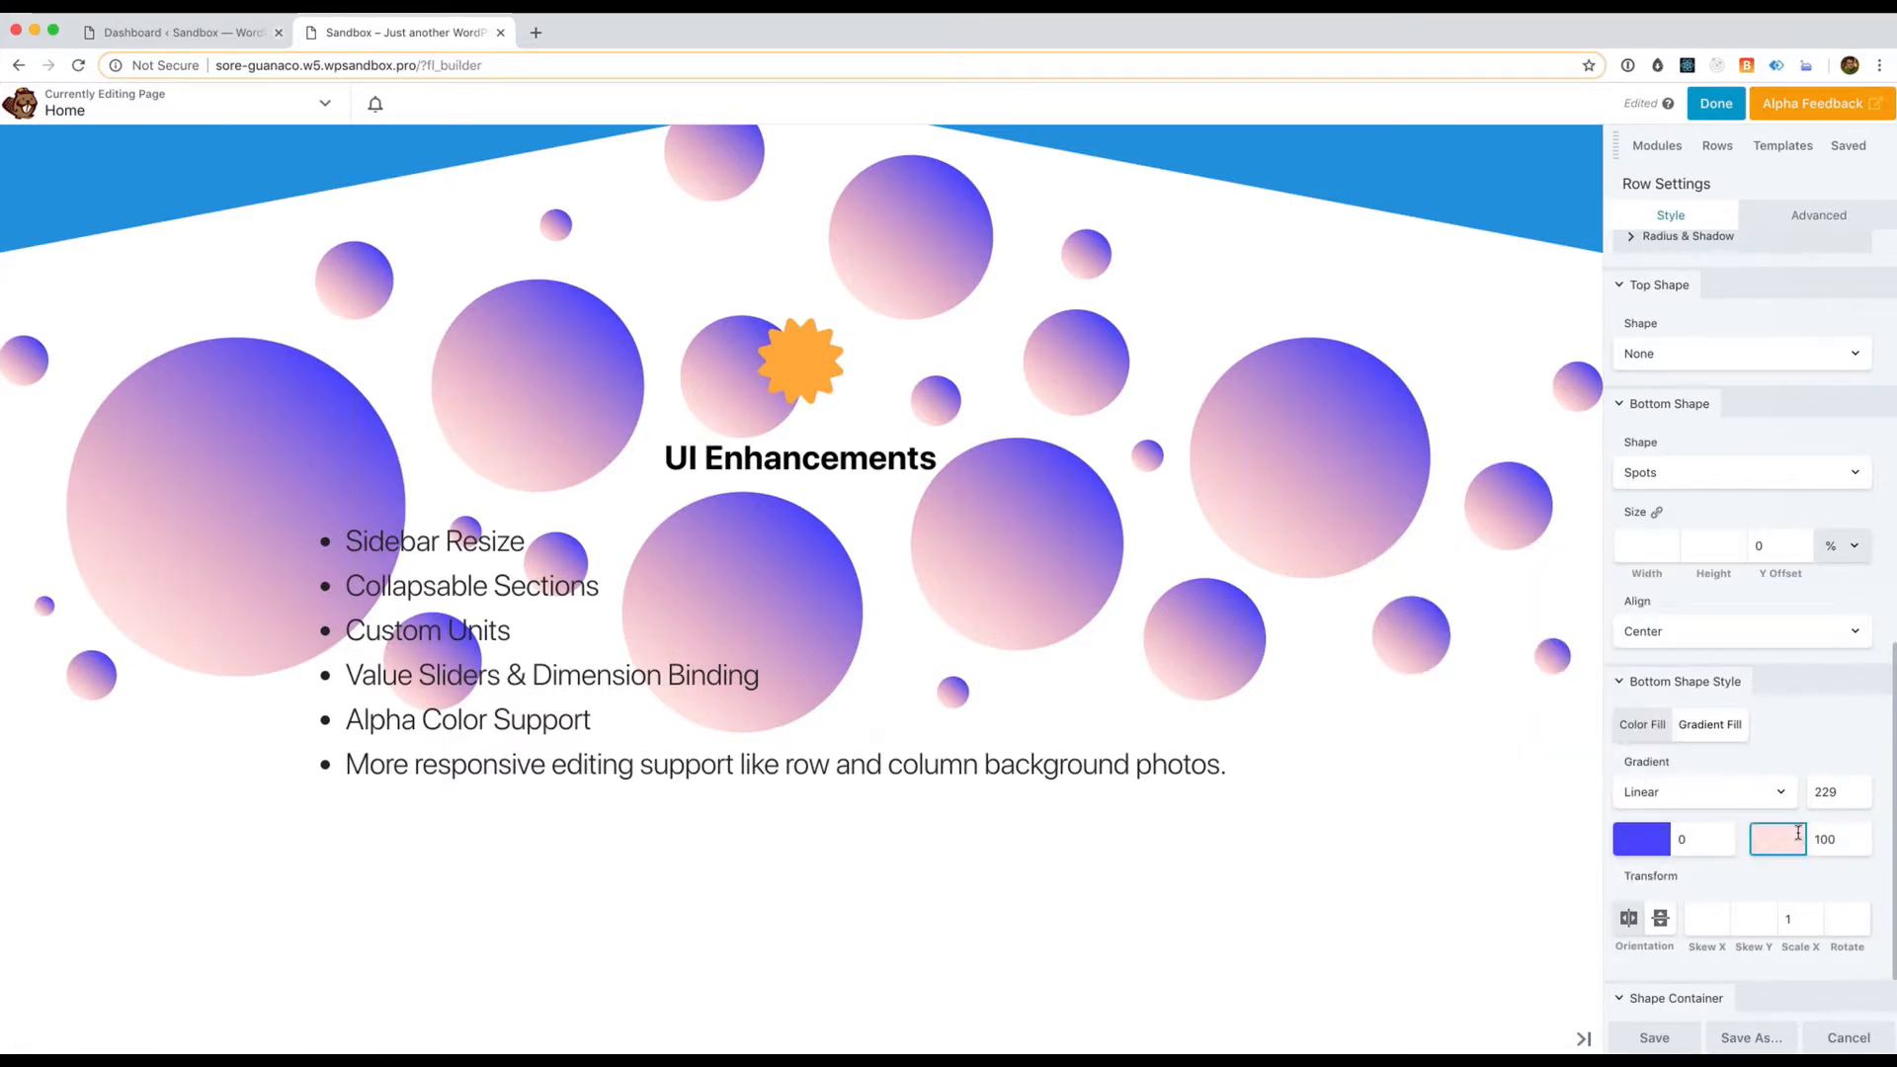
pyautogui.click(1802, 839)
pyautogui.moveTo(1792, 737); pyautogui.dragTo(1791, 664)
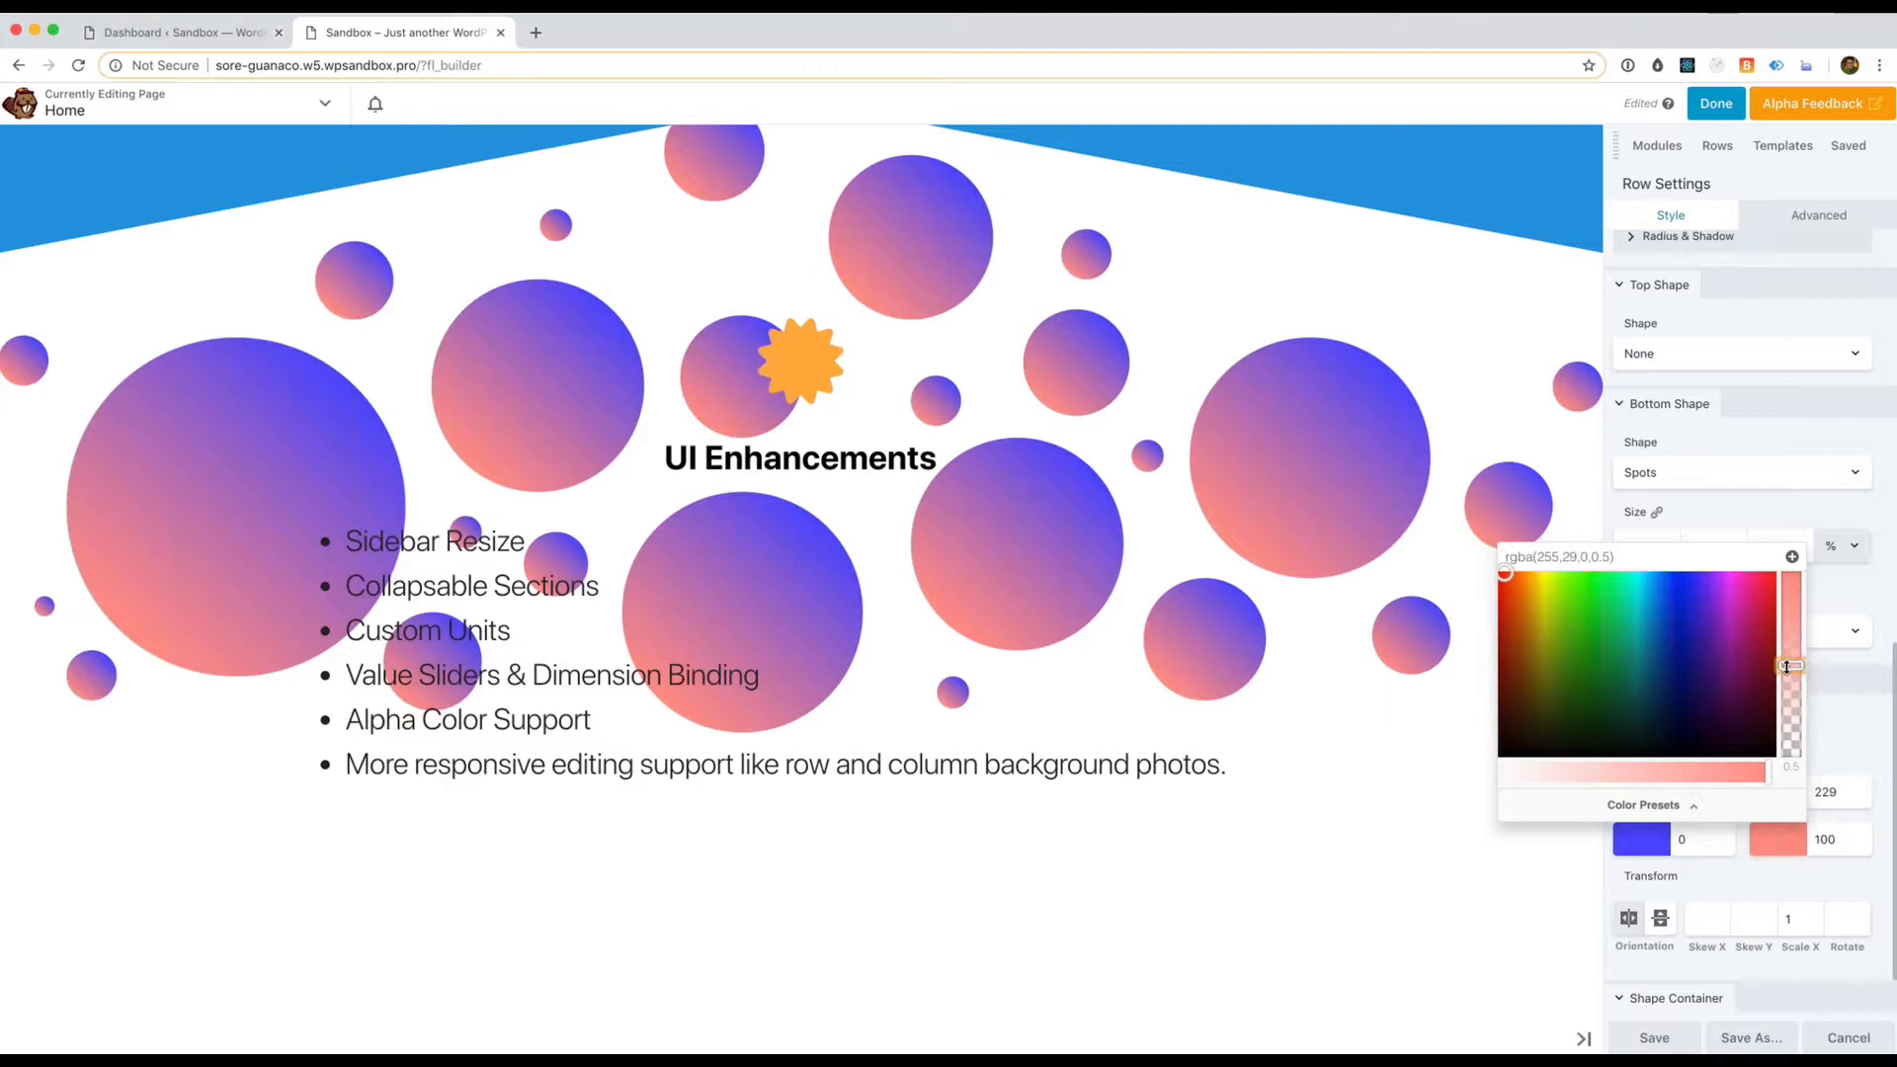
pyautogui.moveTo(1788, 730); pyautogui.dragTo(1793, 728)
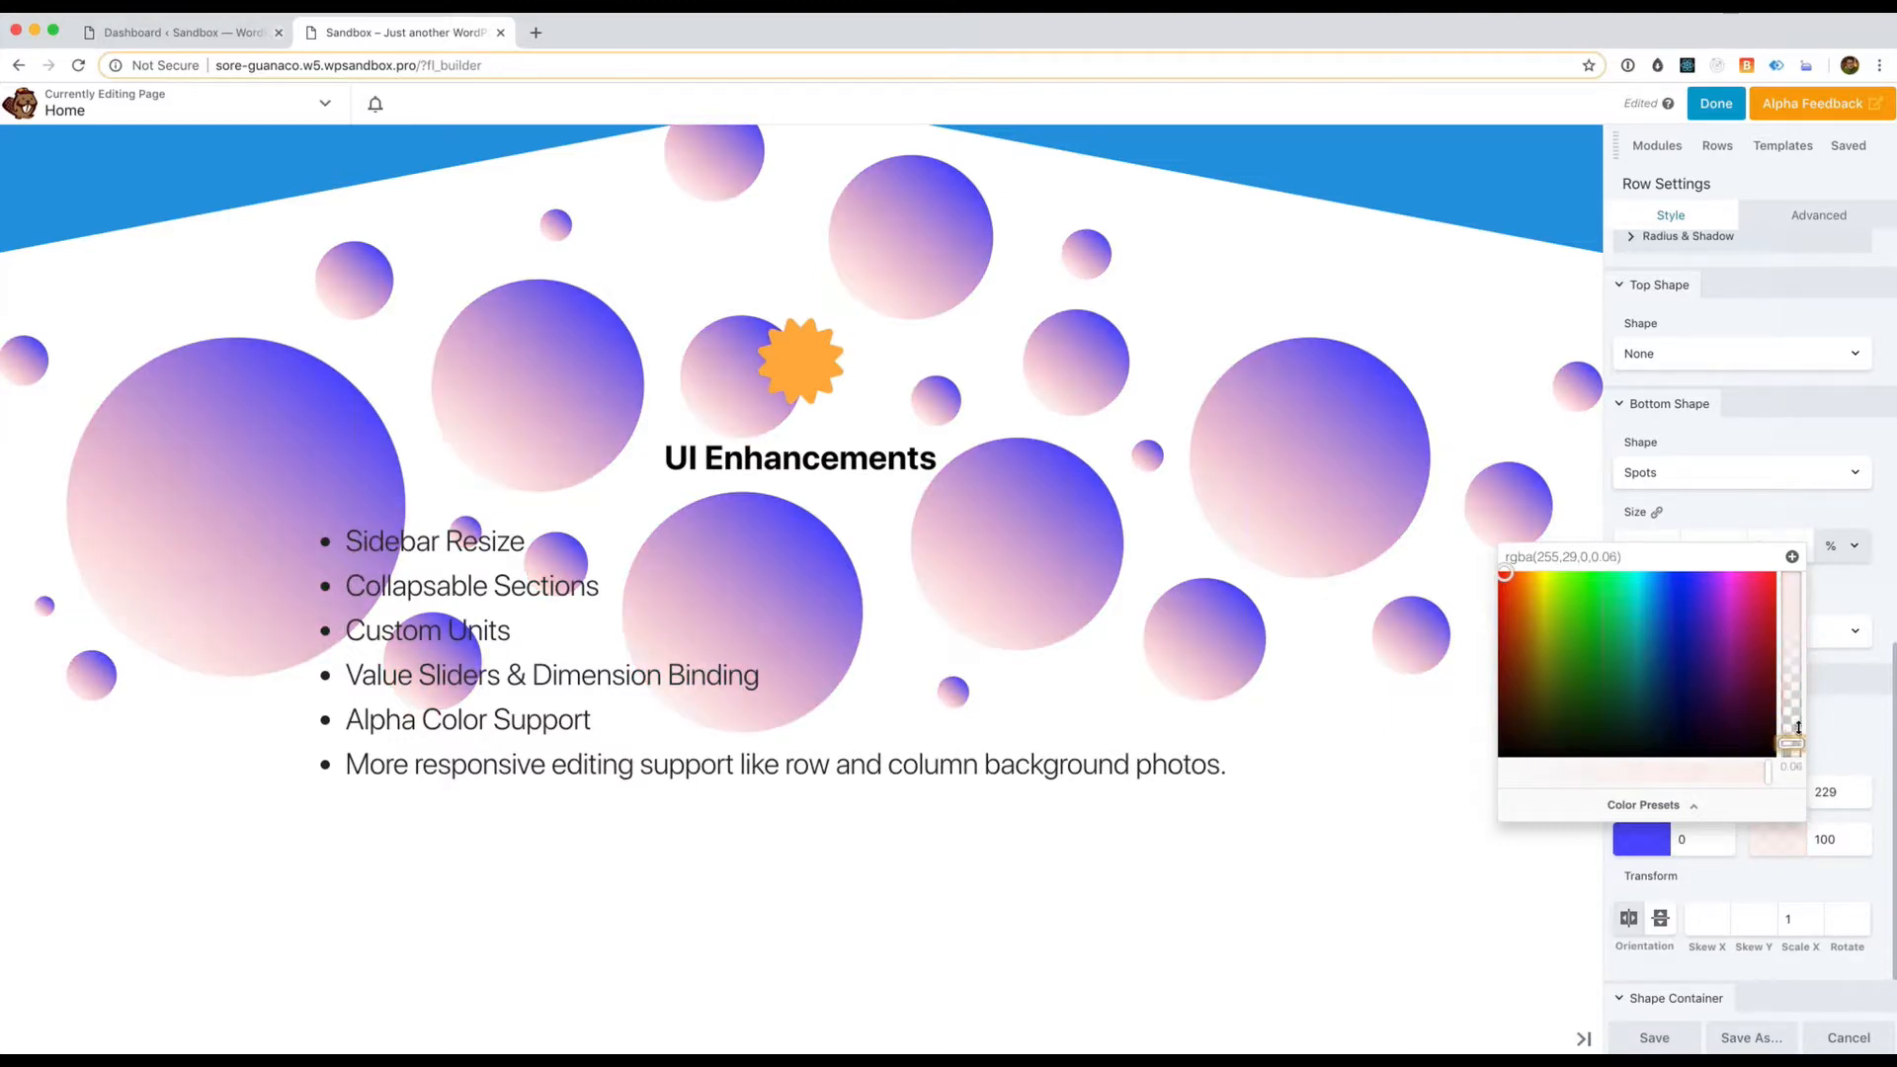
# Lower the opacity of the Spots gradient's blue color to 0.1
pyautogui.click(1700, 828)
pyautogui.click(1668, 845)
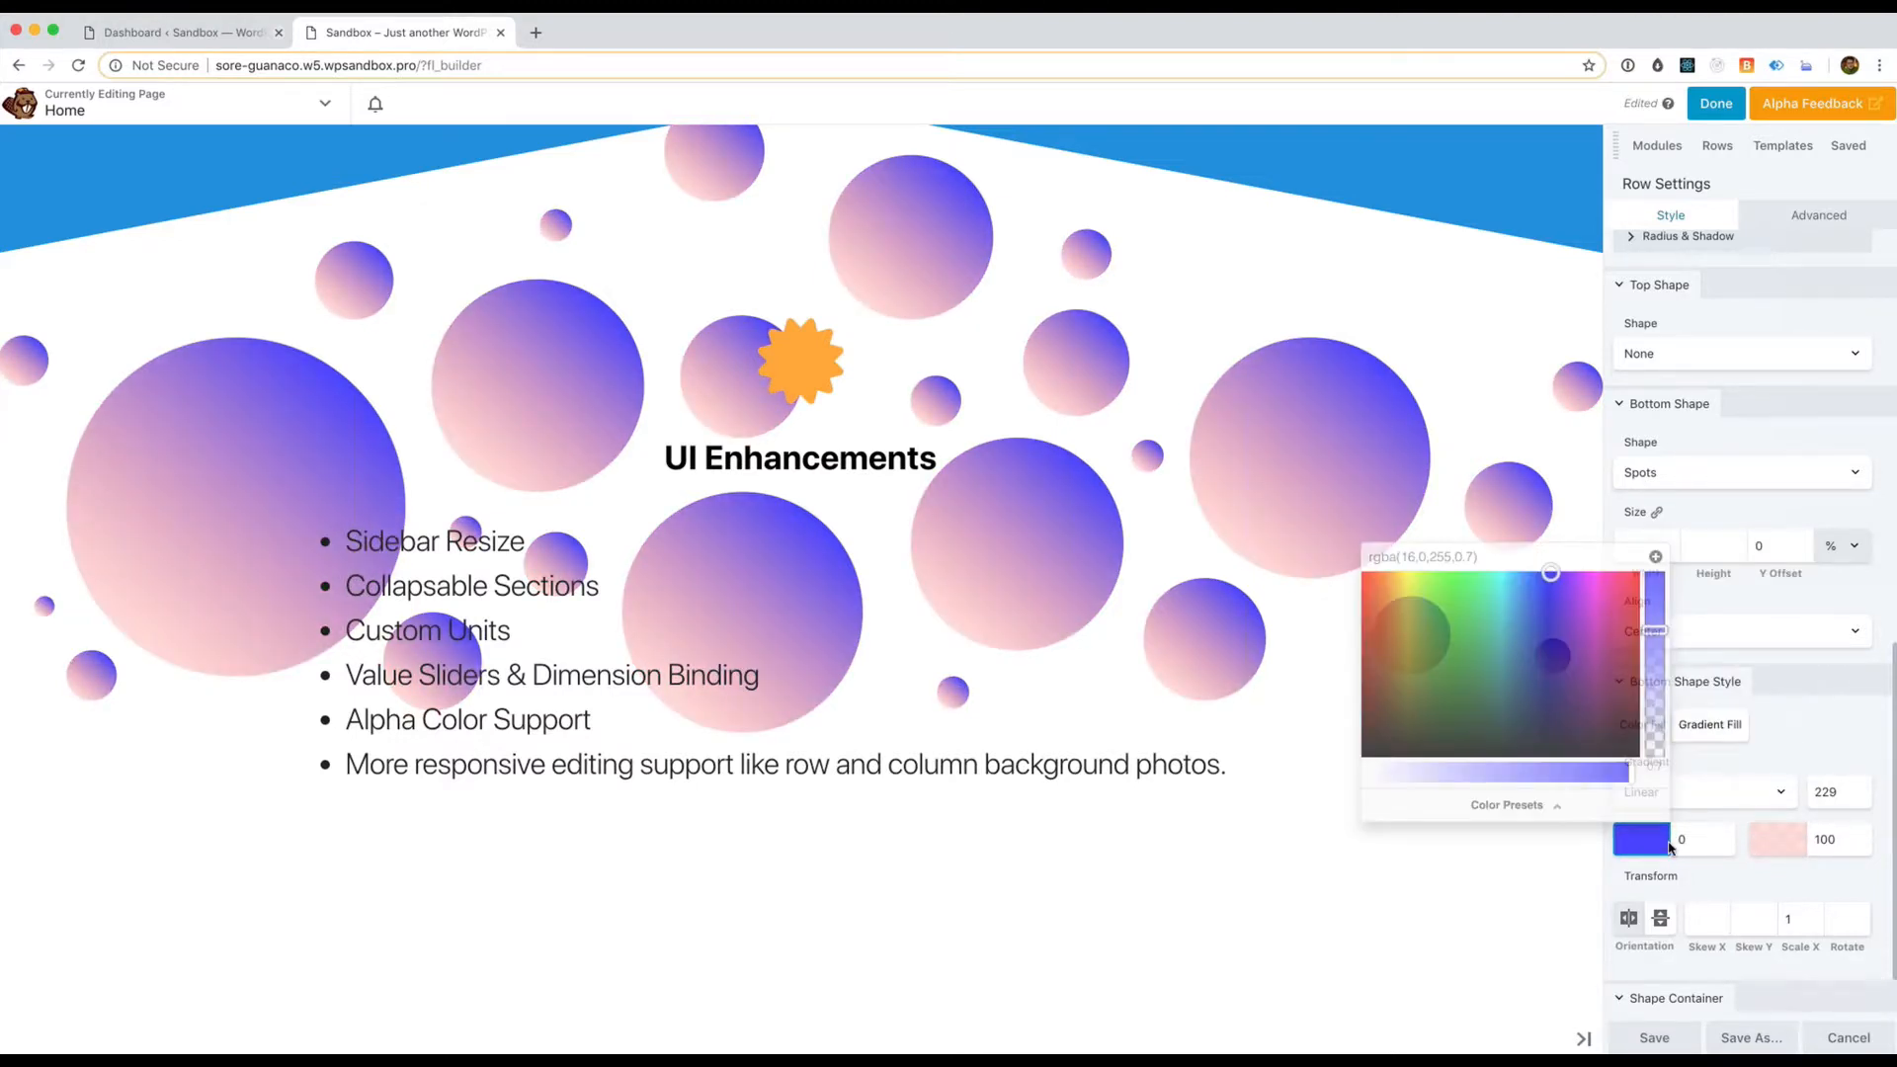
pyautogui.moveTo(1654, 630); pyautogui.dragTo(1656, 739)
pyautogui.click(1799, 742)
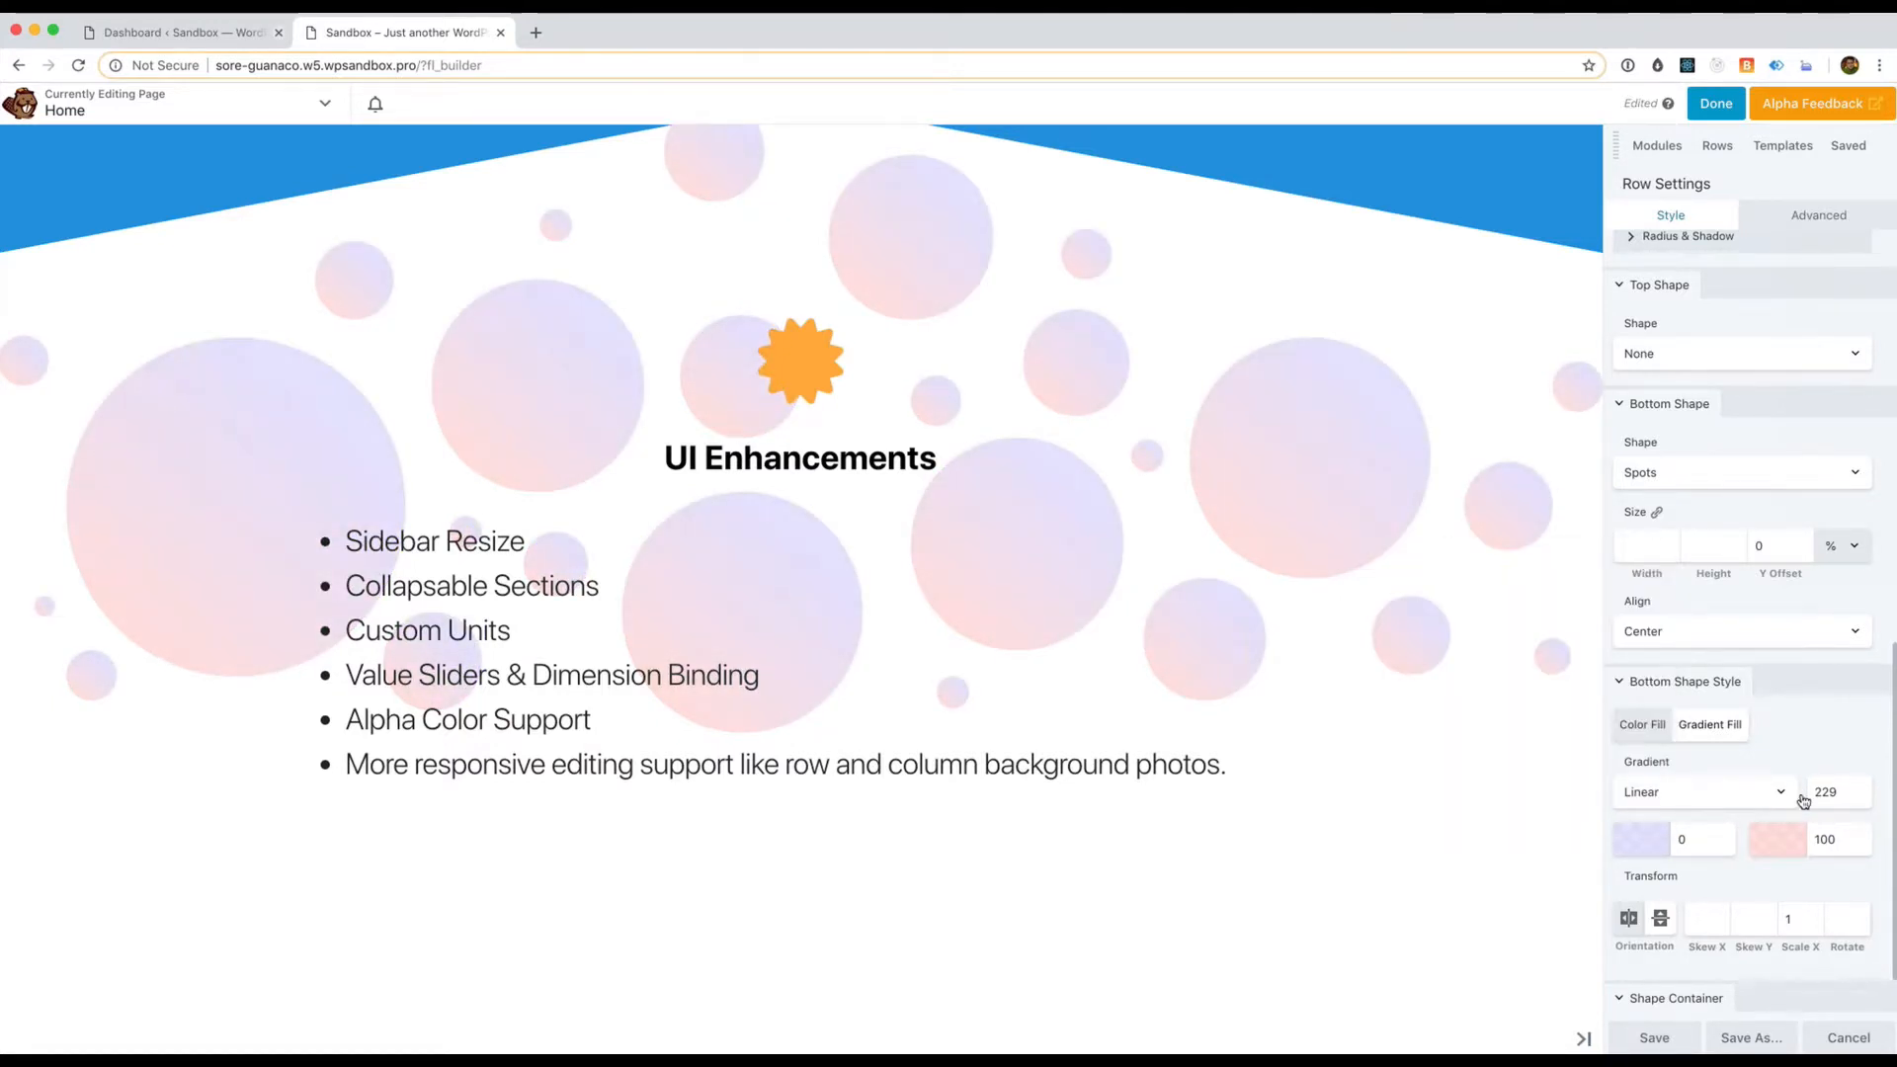
# Try Triangle as the row's bottom shape and switch it to Waves
pyautogui.click(1692, 482)
pyautogui.click(1684, 425)
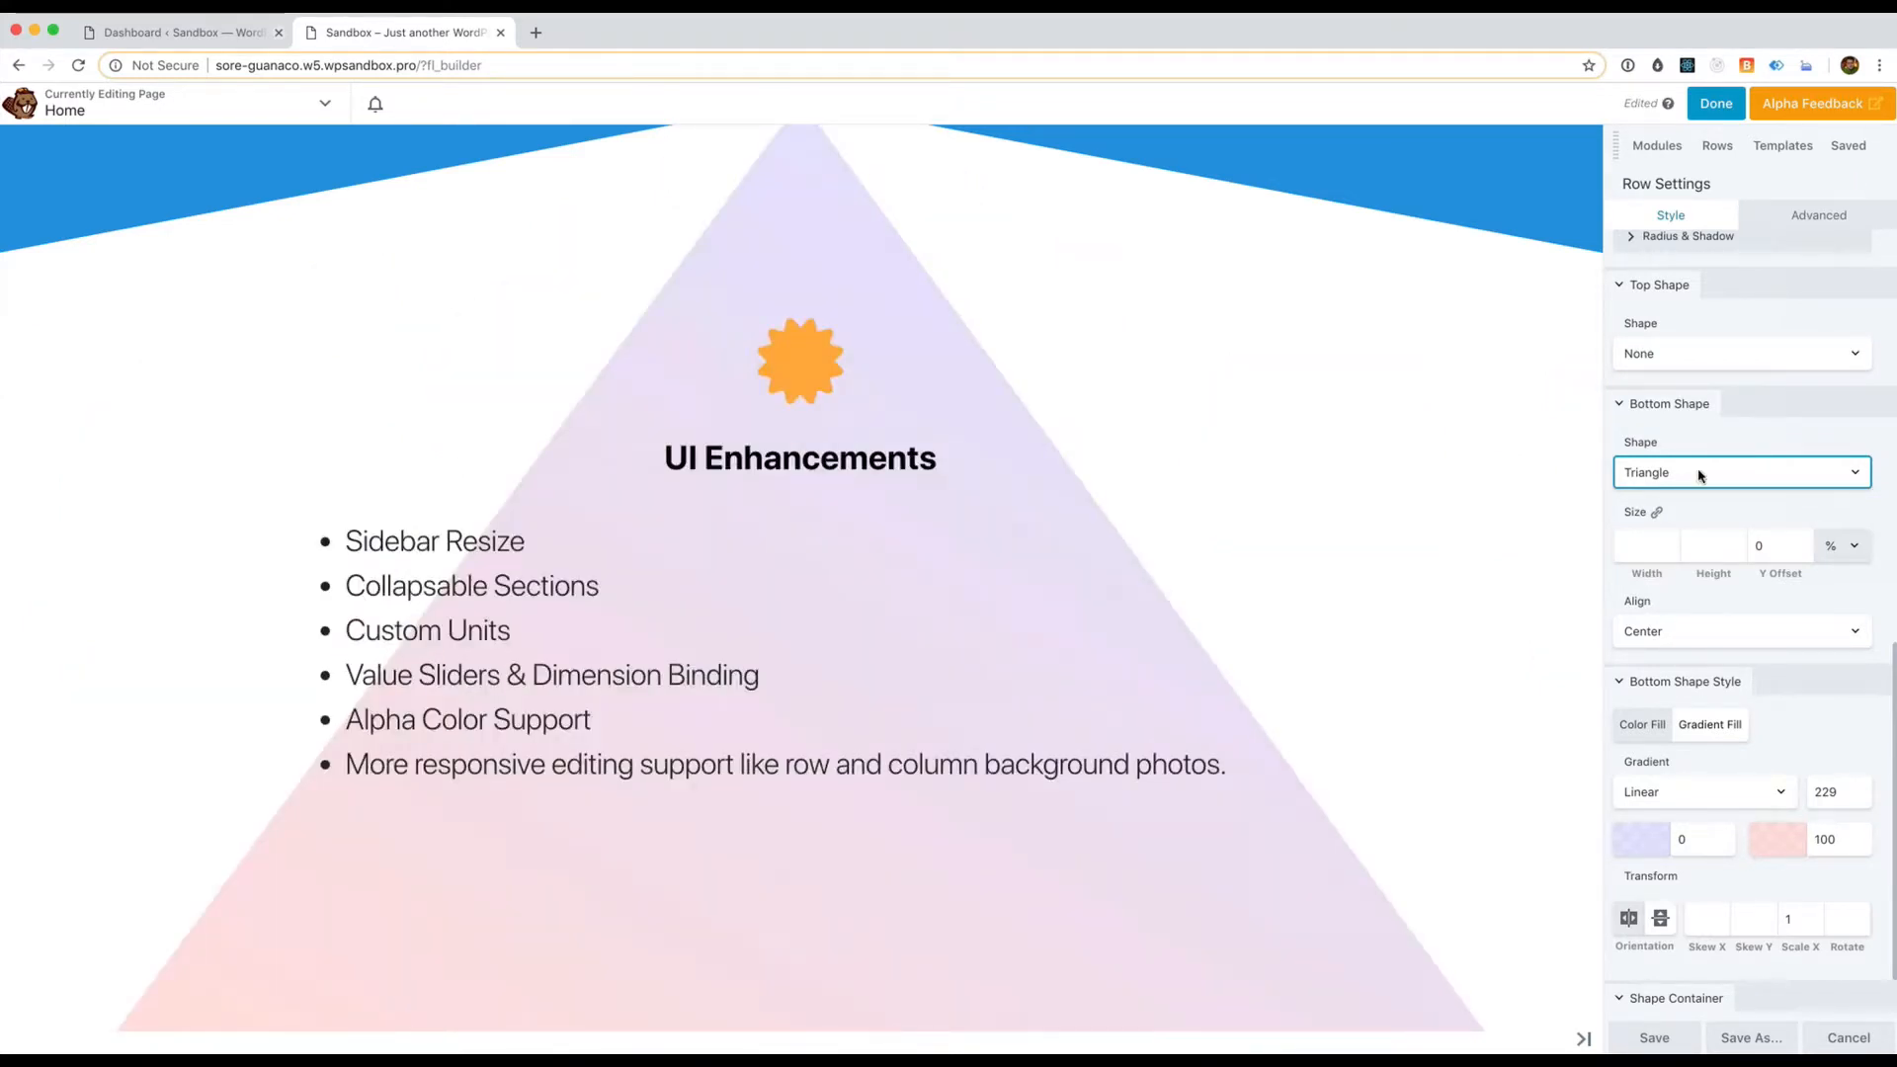
pyautogui.click(1700, 476)
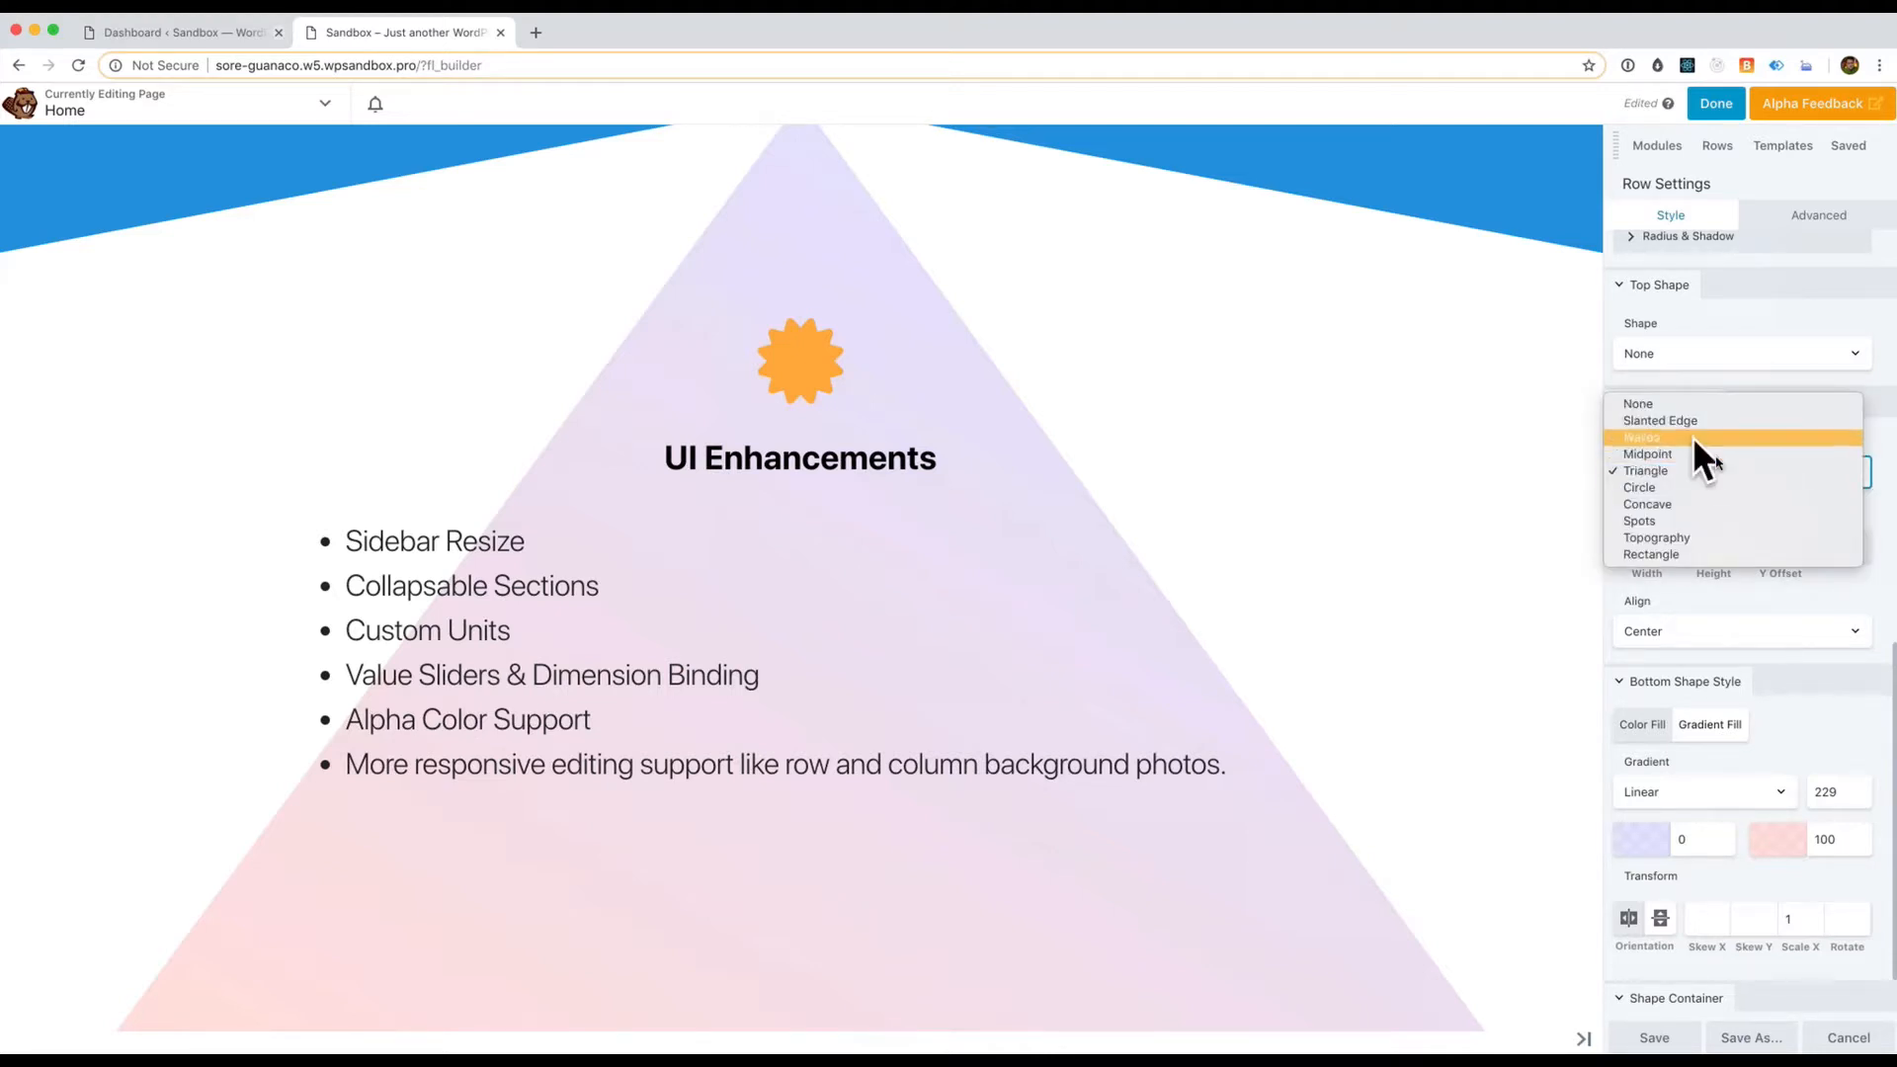
pyautogui.click(1669, 444)
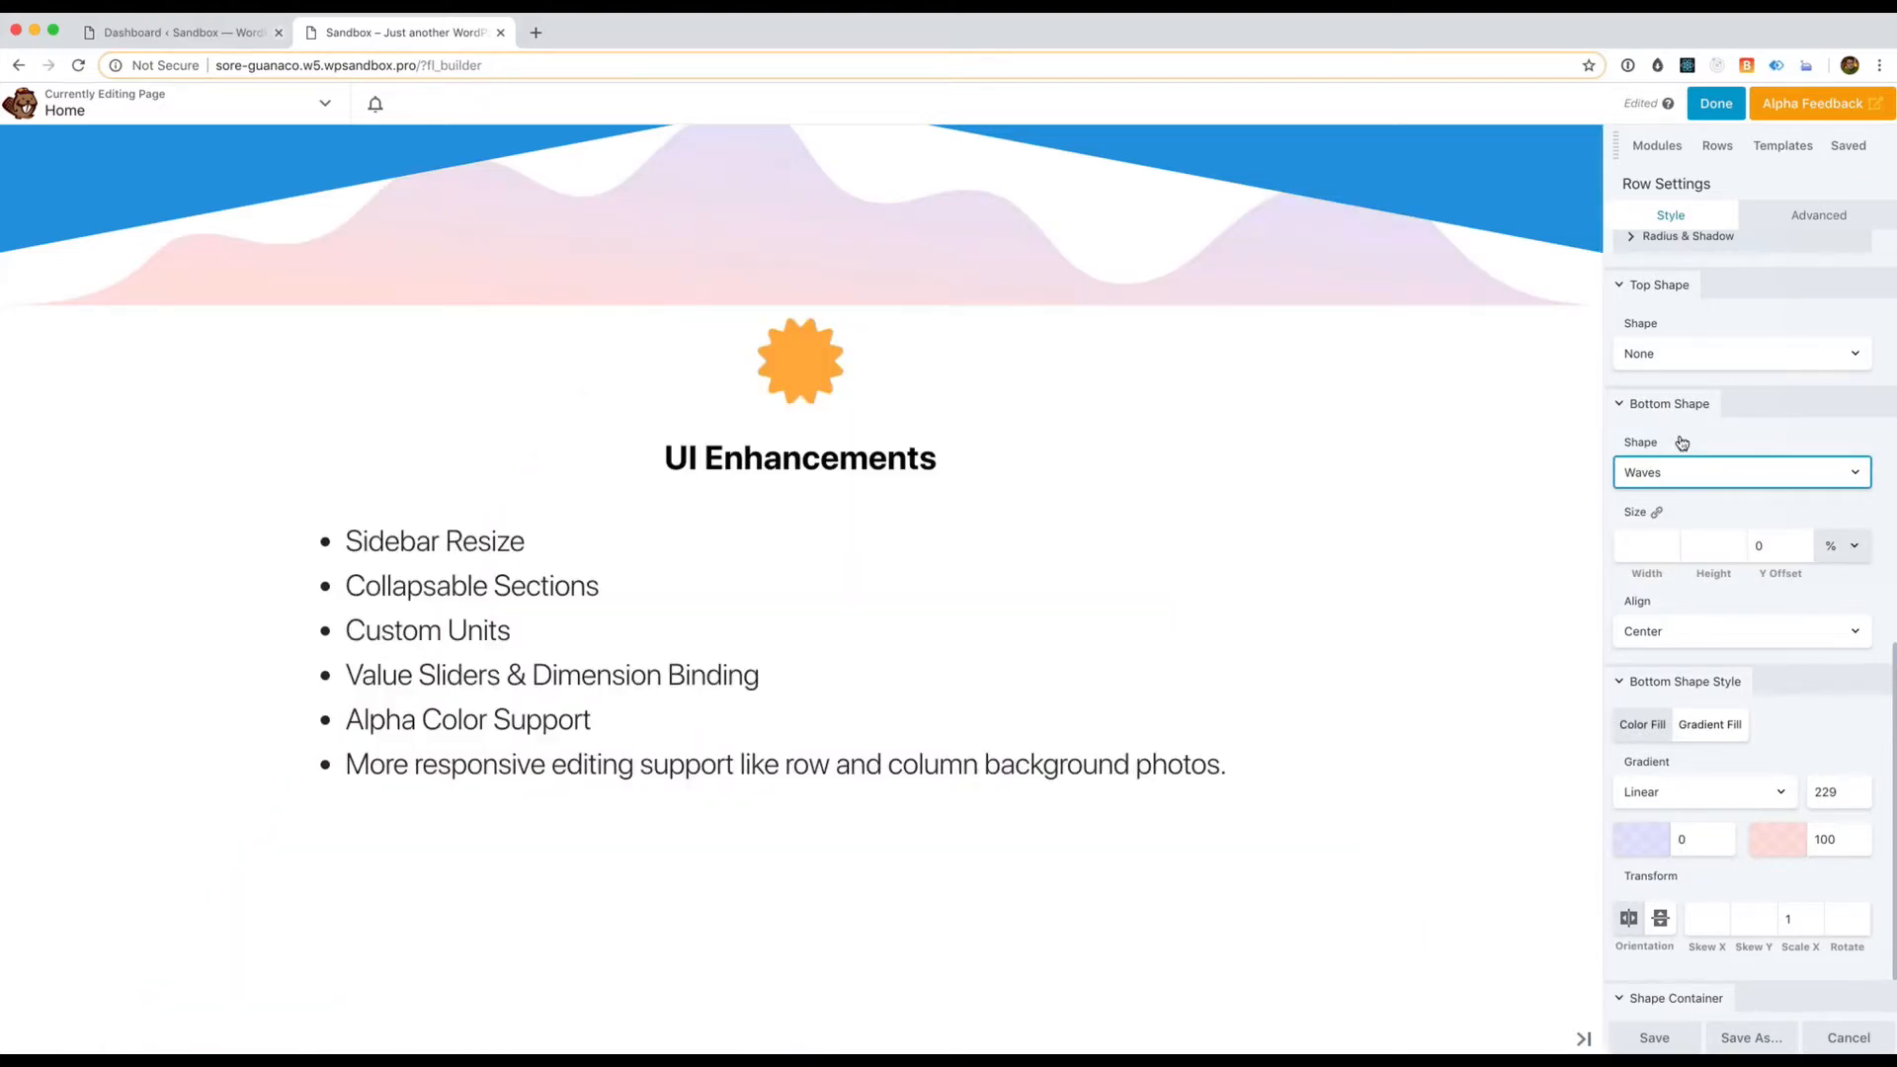
# Flip the Waves shape vertically and inspect it beneath the edge of the row above
pyautogui.click(1660, 918)
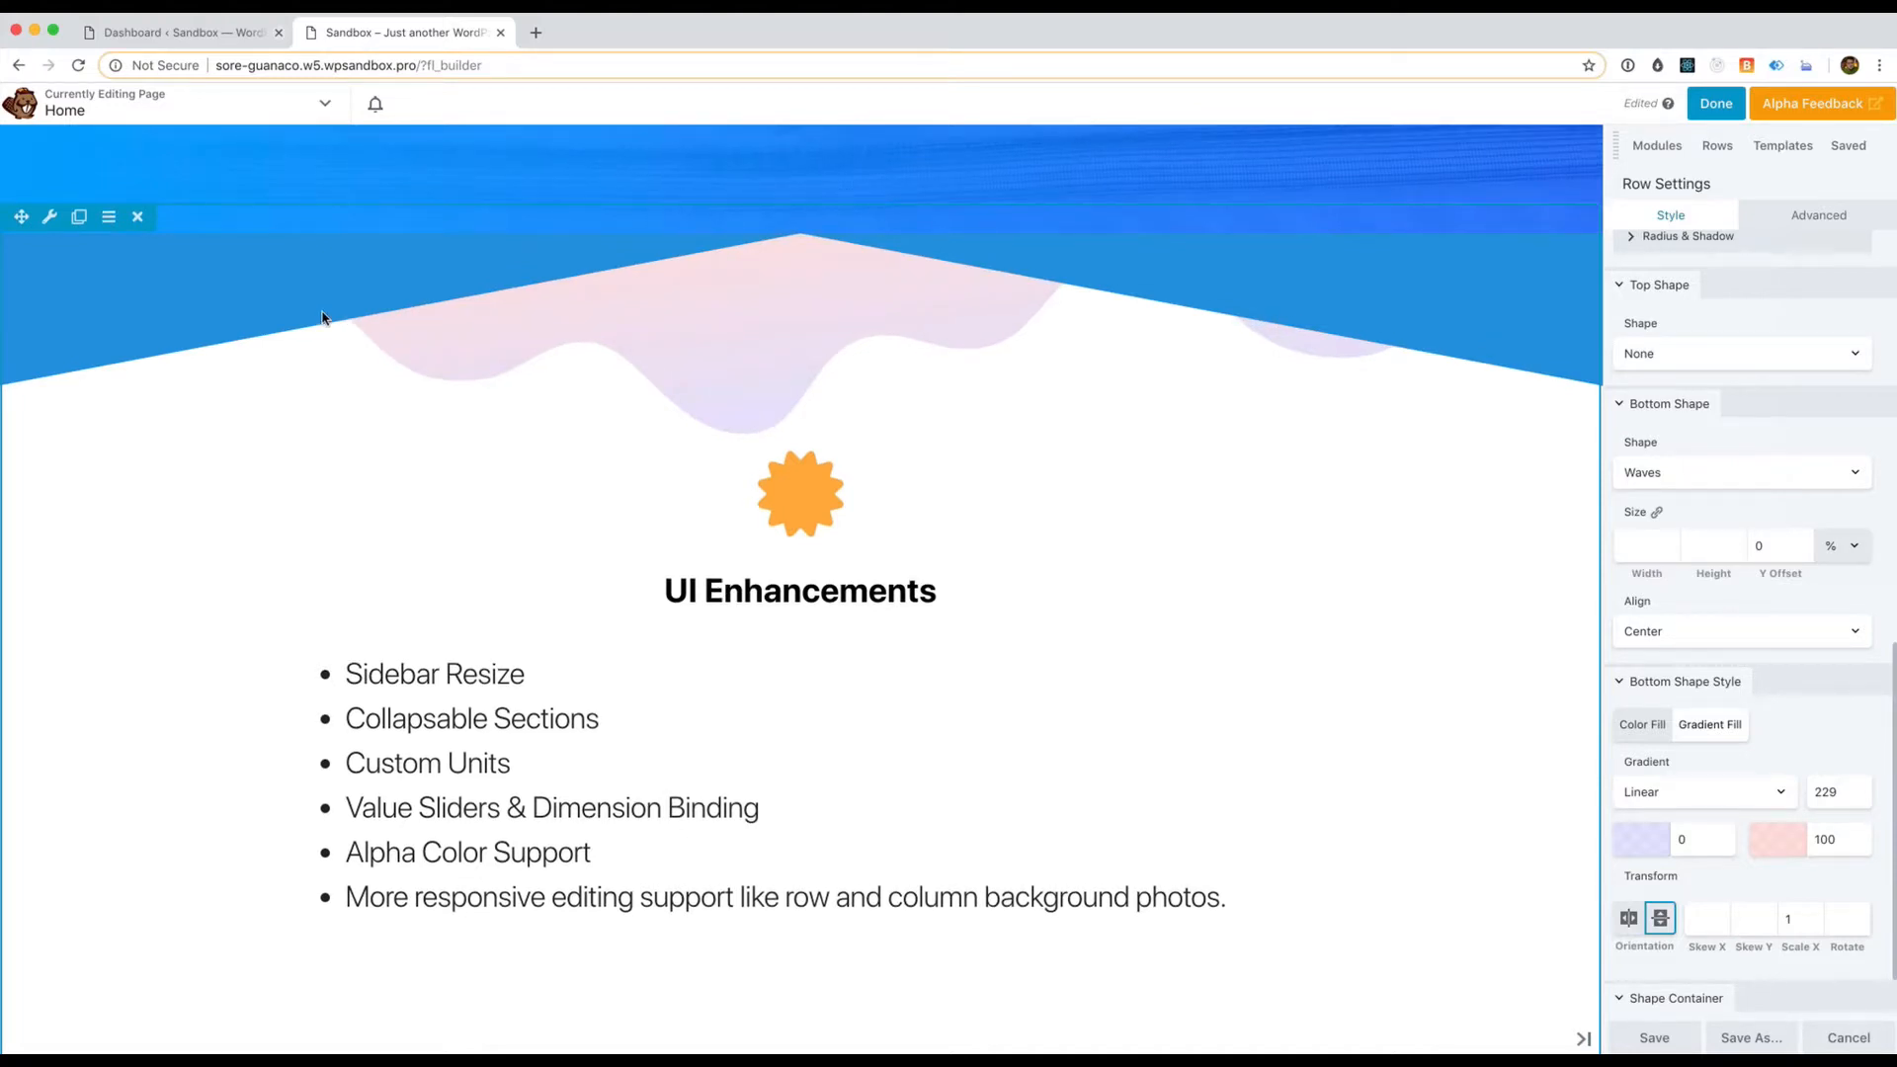
pyautogui.scroll(2, 296, 317)
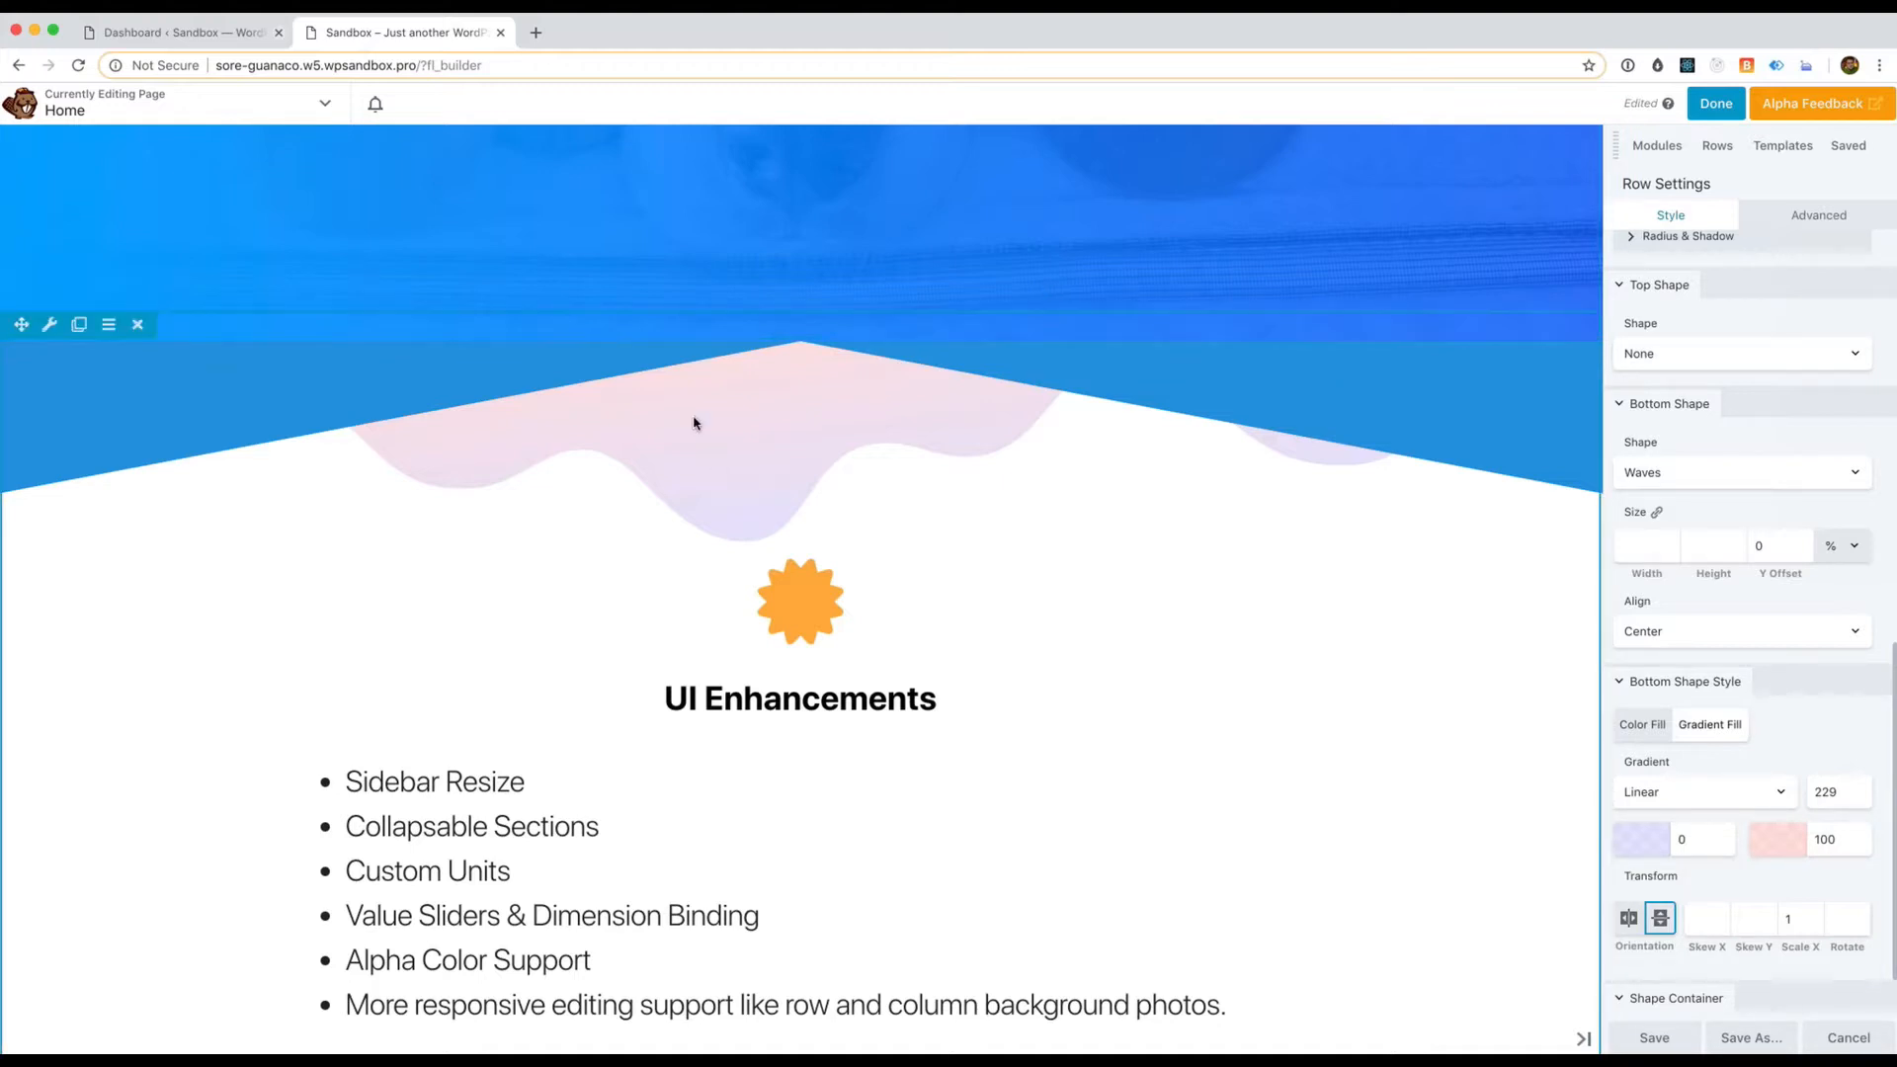
pyautogui.scroll(-1, 698, 435)
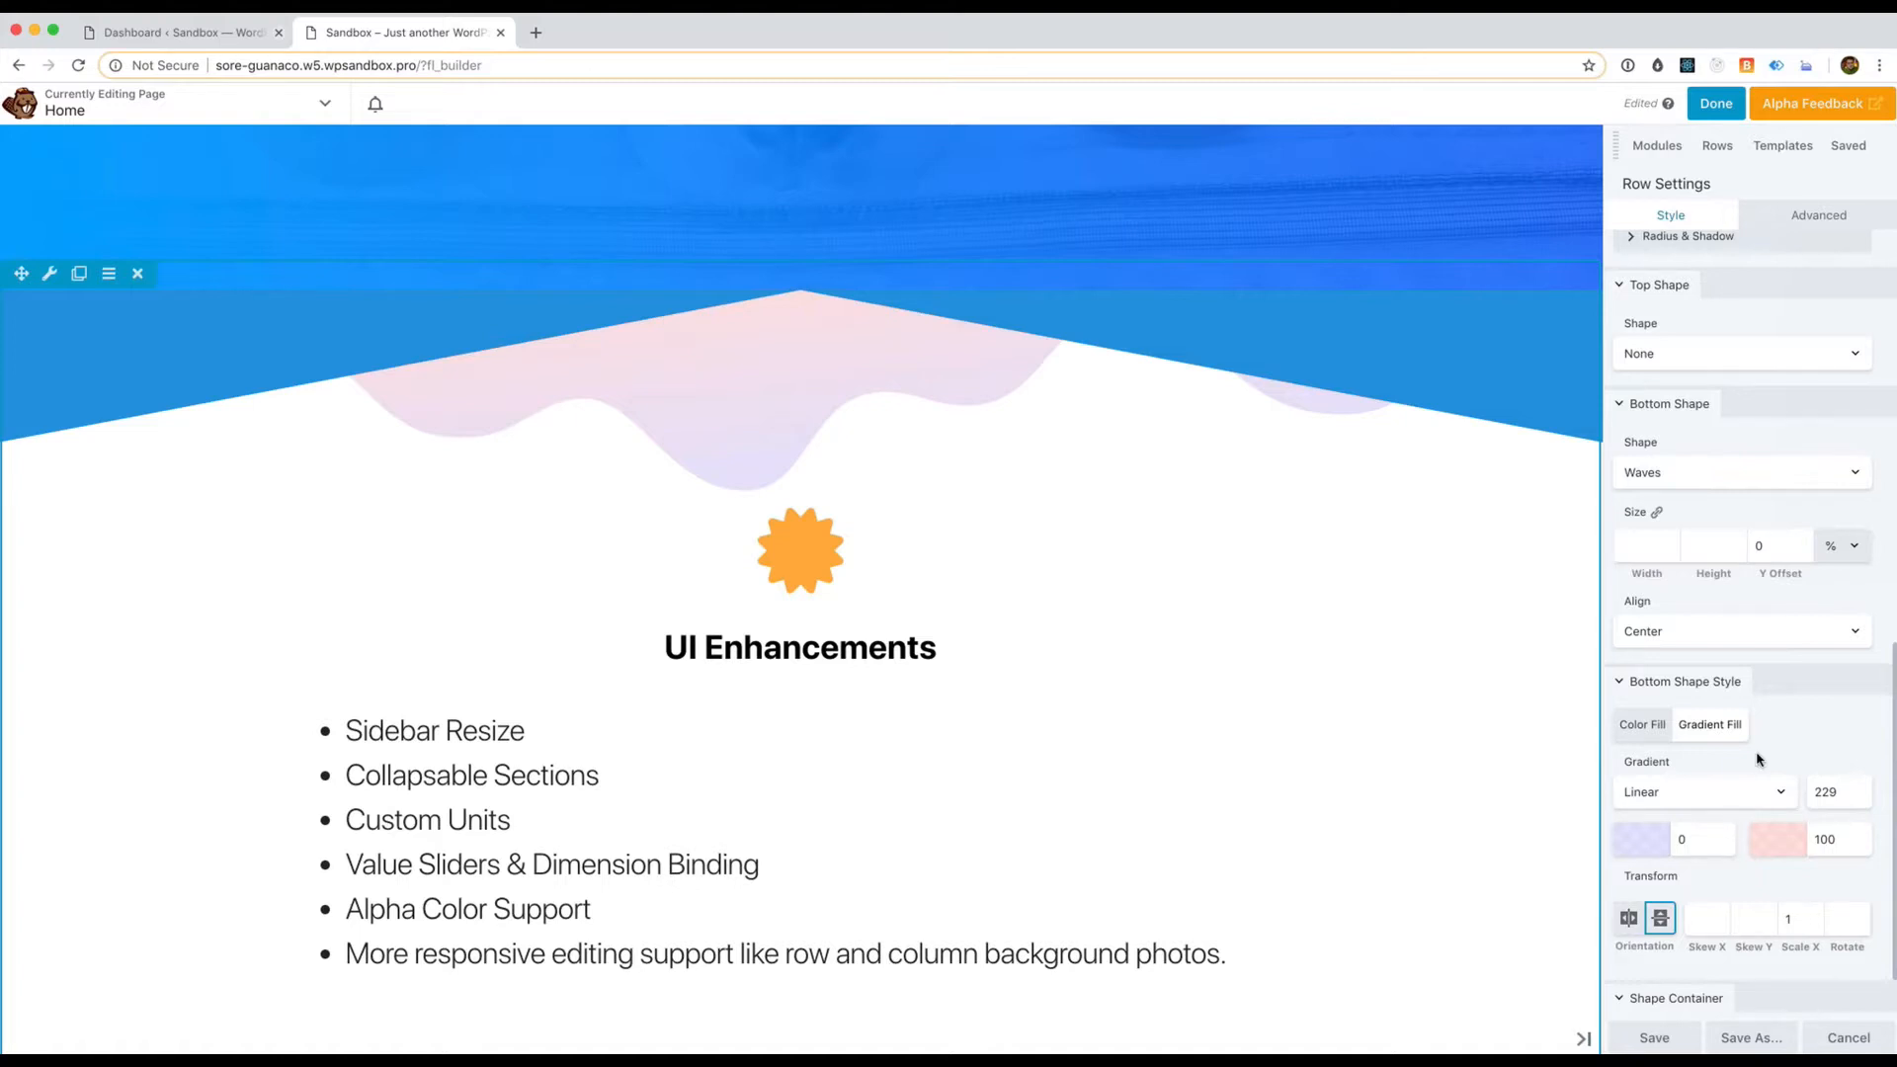
# Set the Waves shape's Y offset to 34%
pyautogui.scroll(3, 1758, 758)
pyautogui.scroll(-3, 1758, 759)
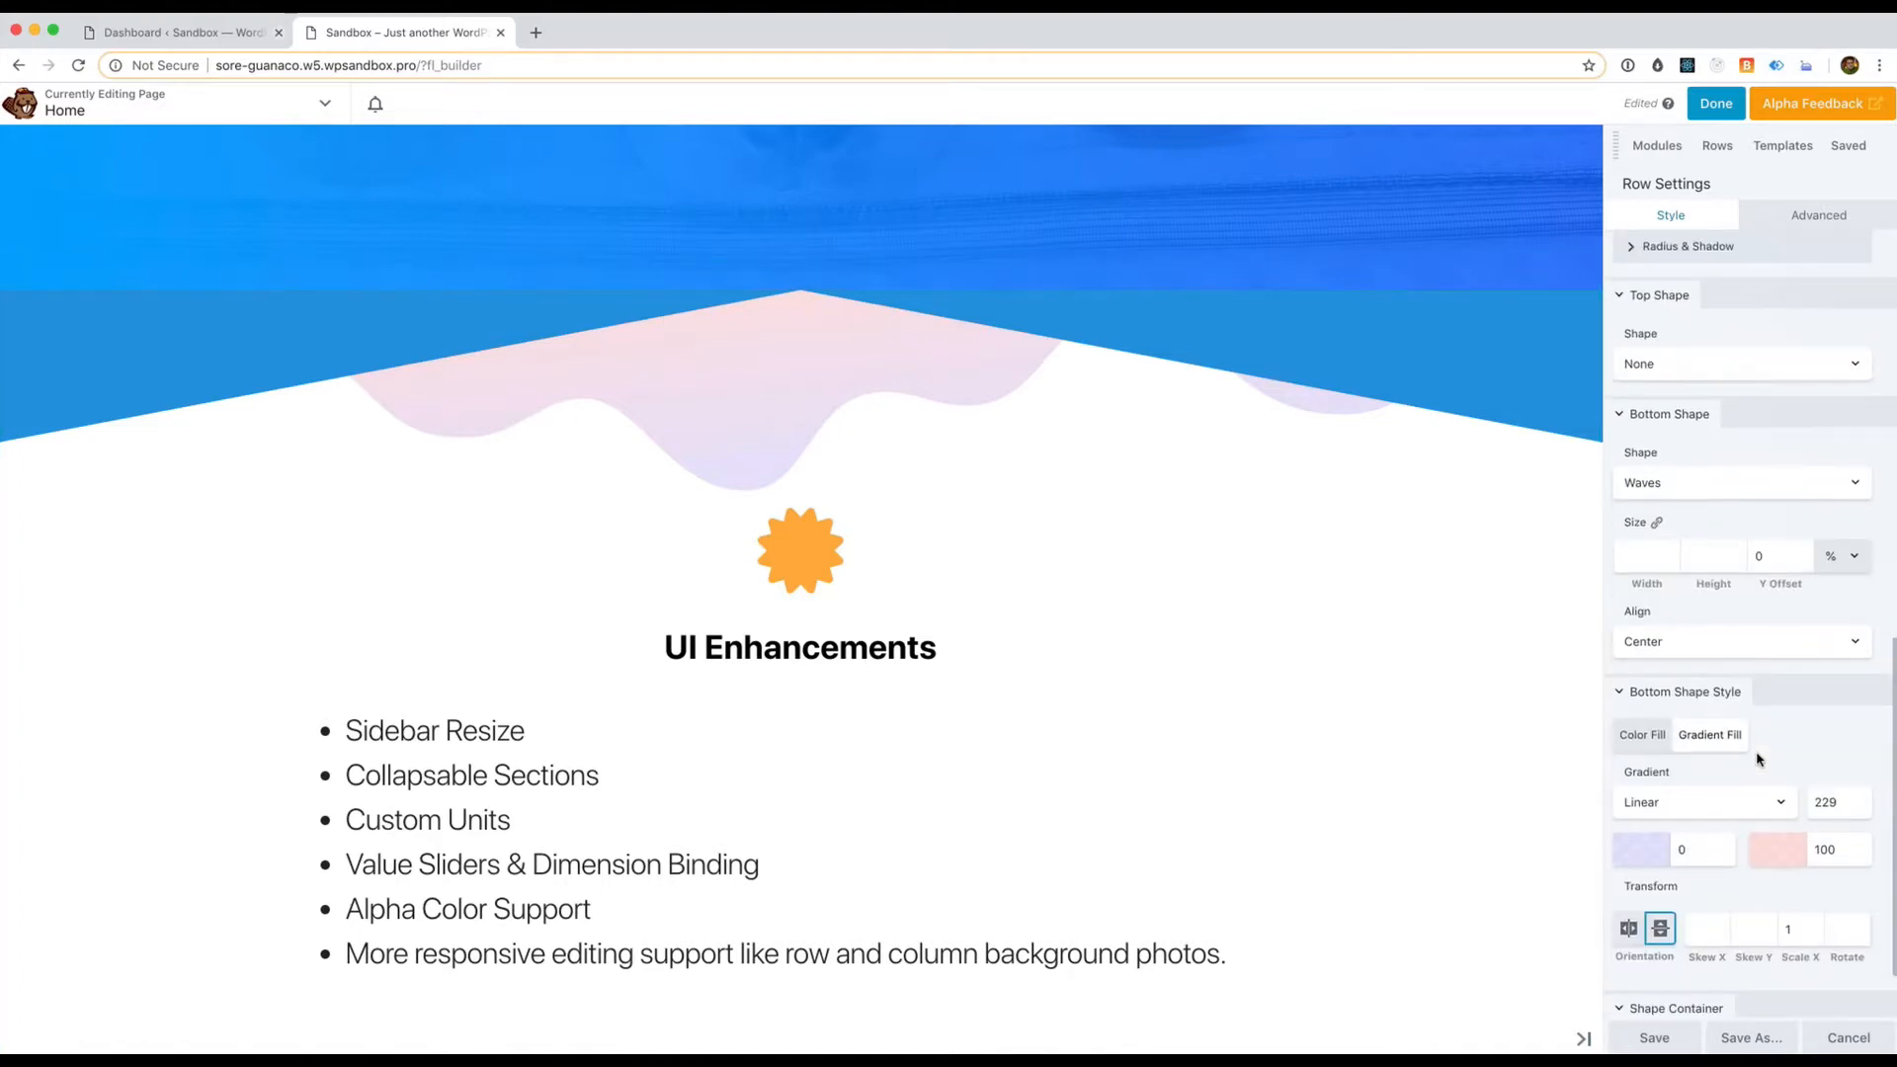
pyautogui.click(1768, 563)
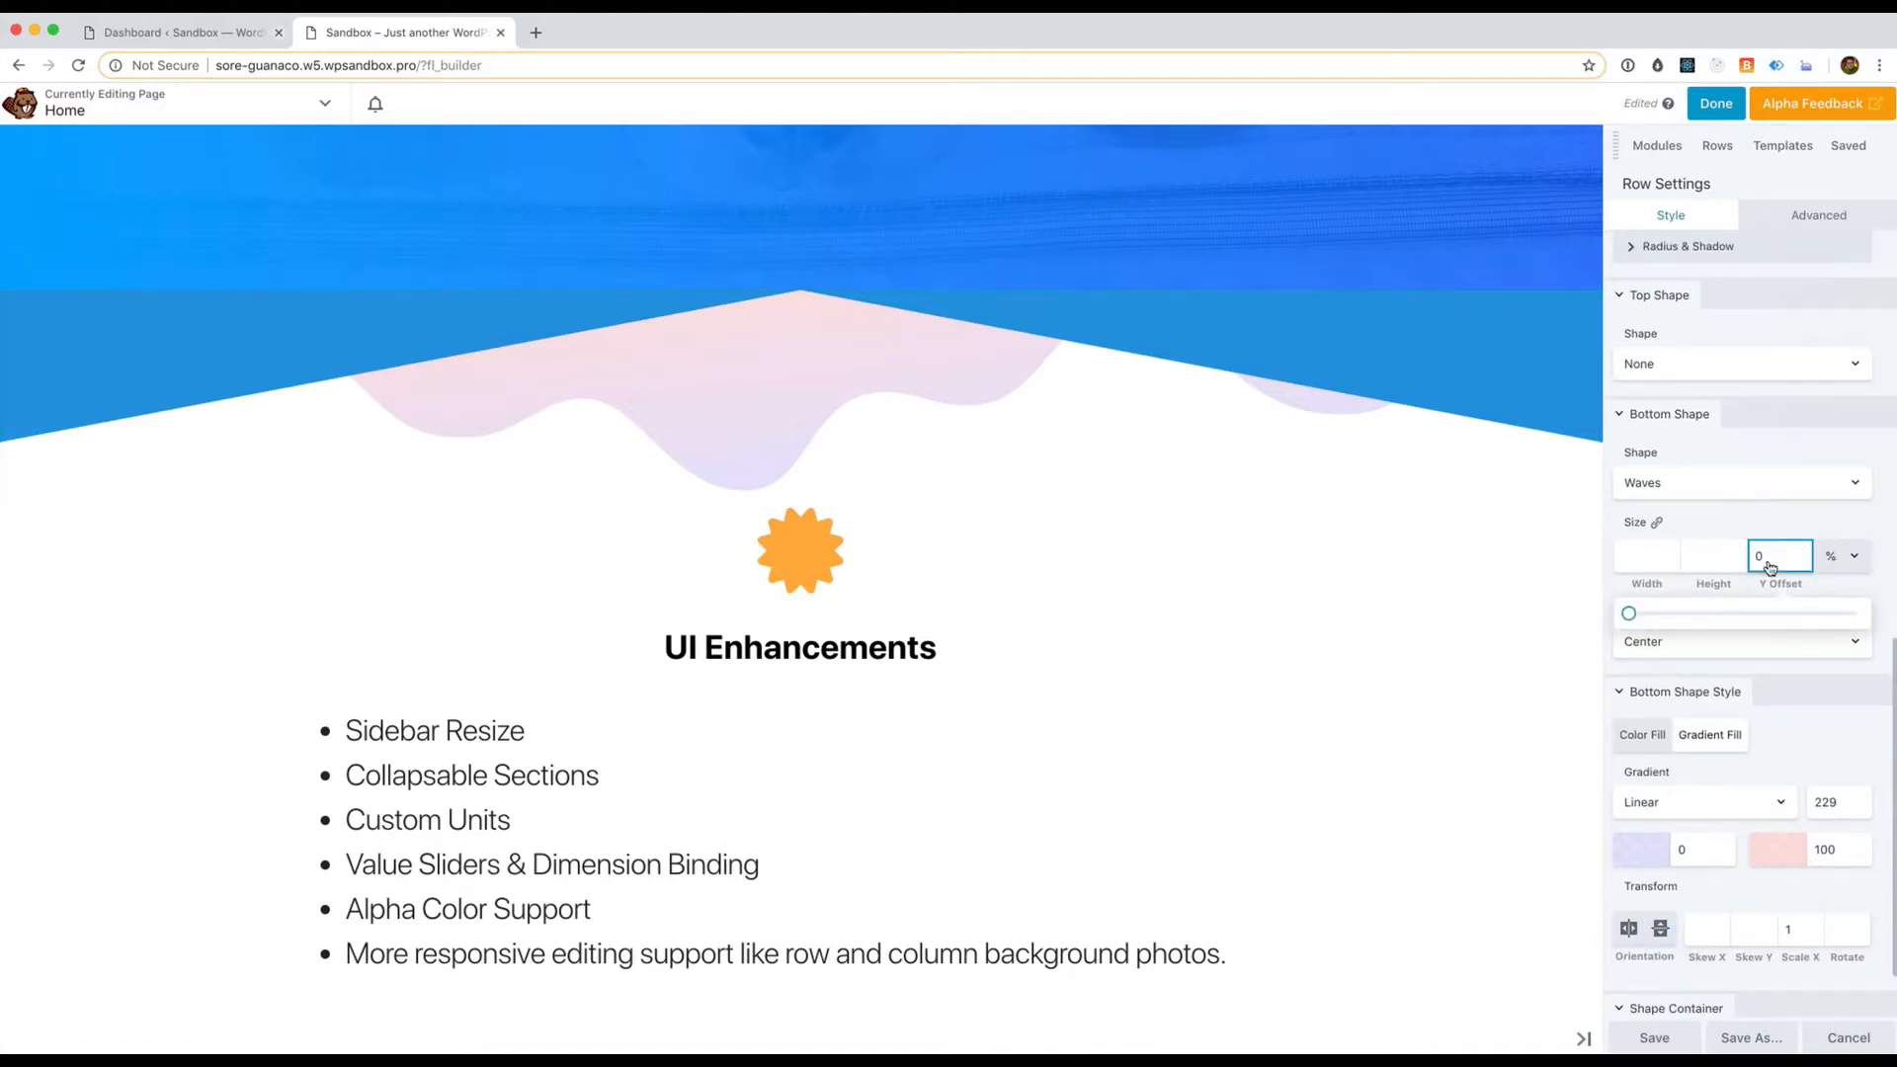
pyautogui.moveTo(1628, 613); pyautogui.dragTo(1653, 614)
pyautogui.moveTo(1776, 612); pyautogui.dragTo(1707, 614)
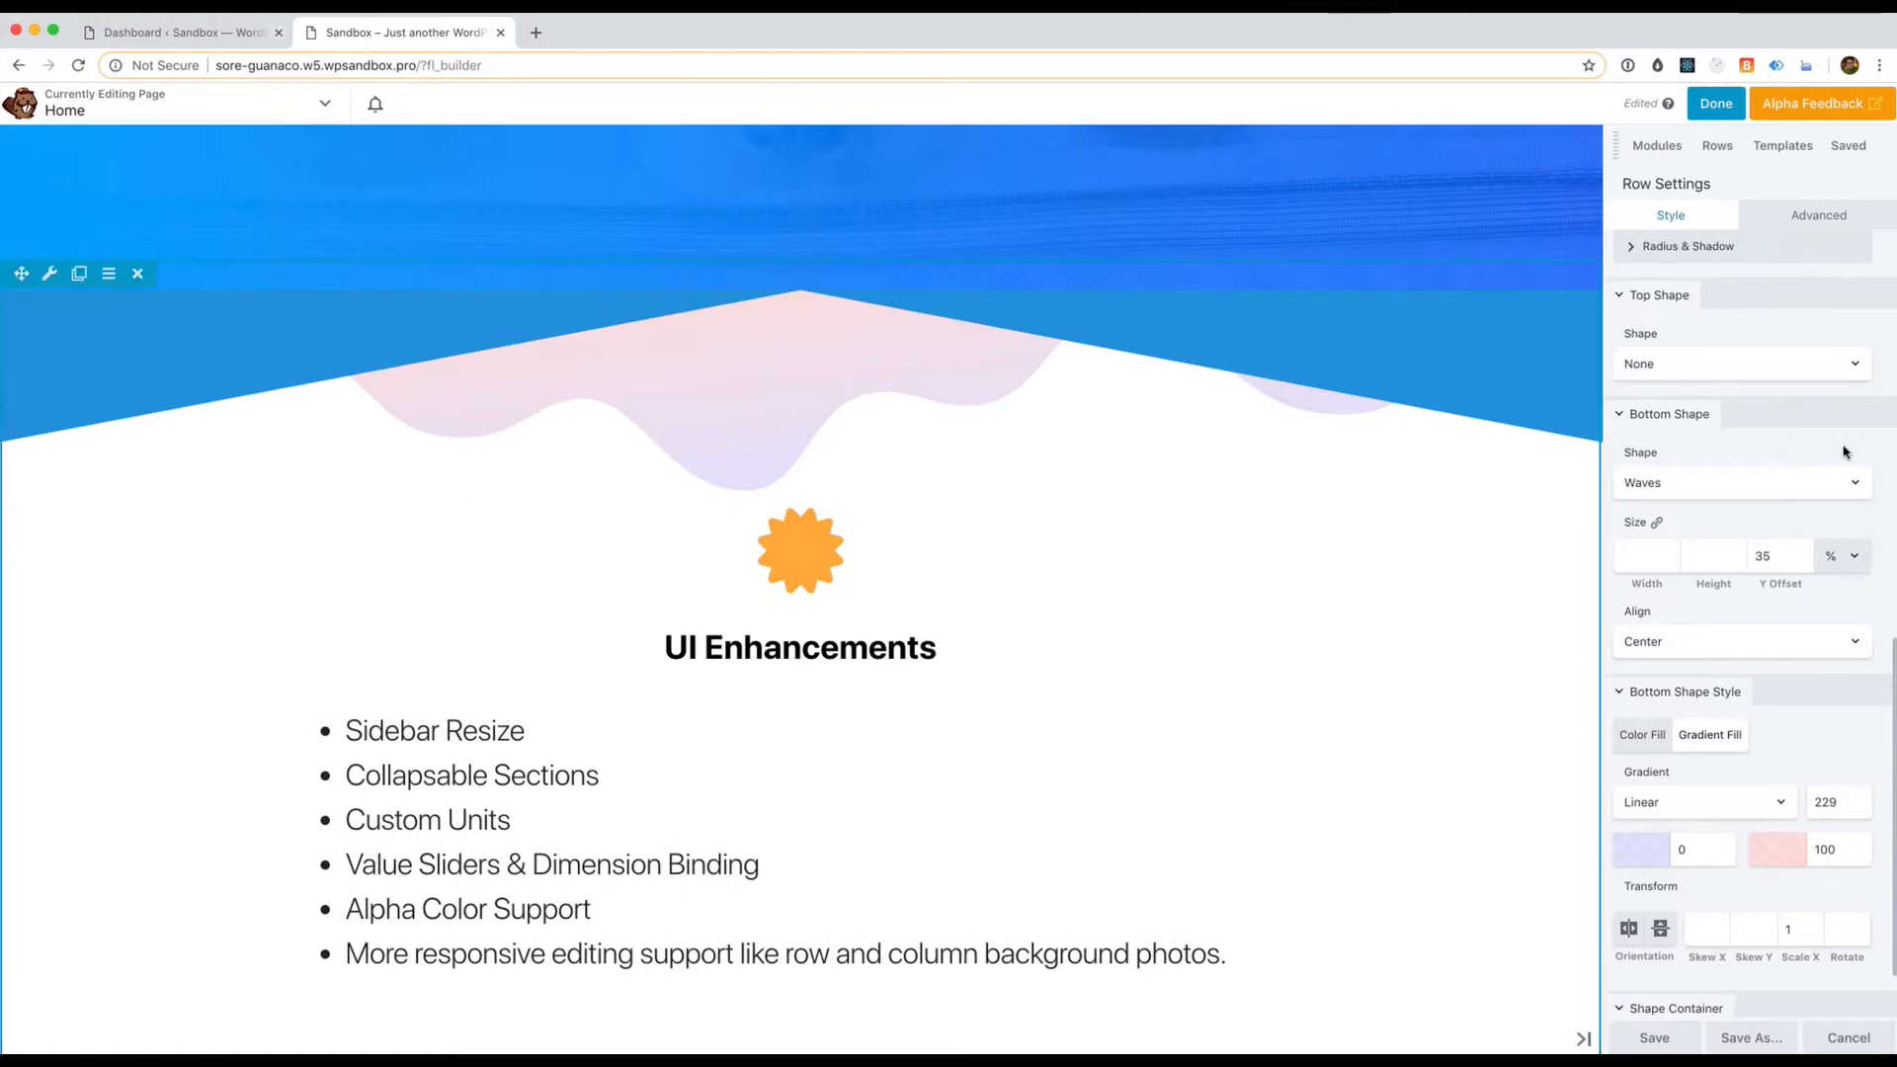
pyautogui.scroll(-1, 1739, 652)
pyautogui.click(1781, 464)
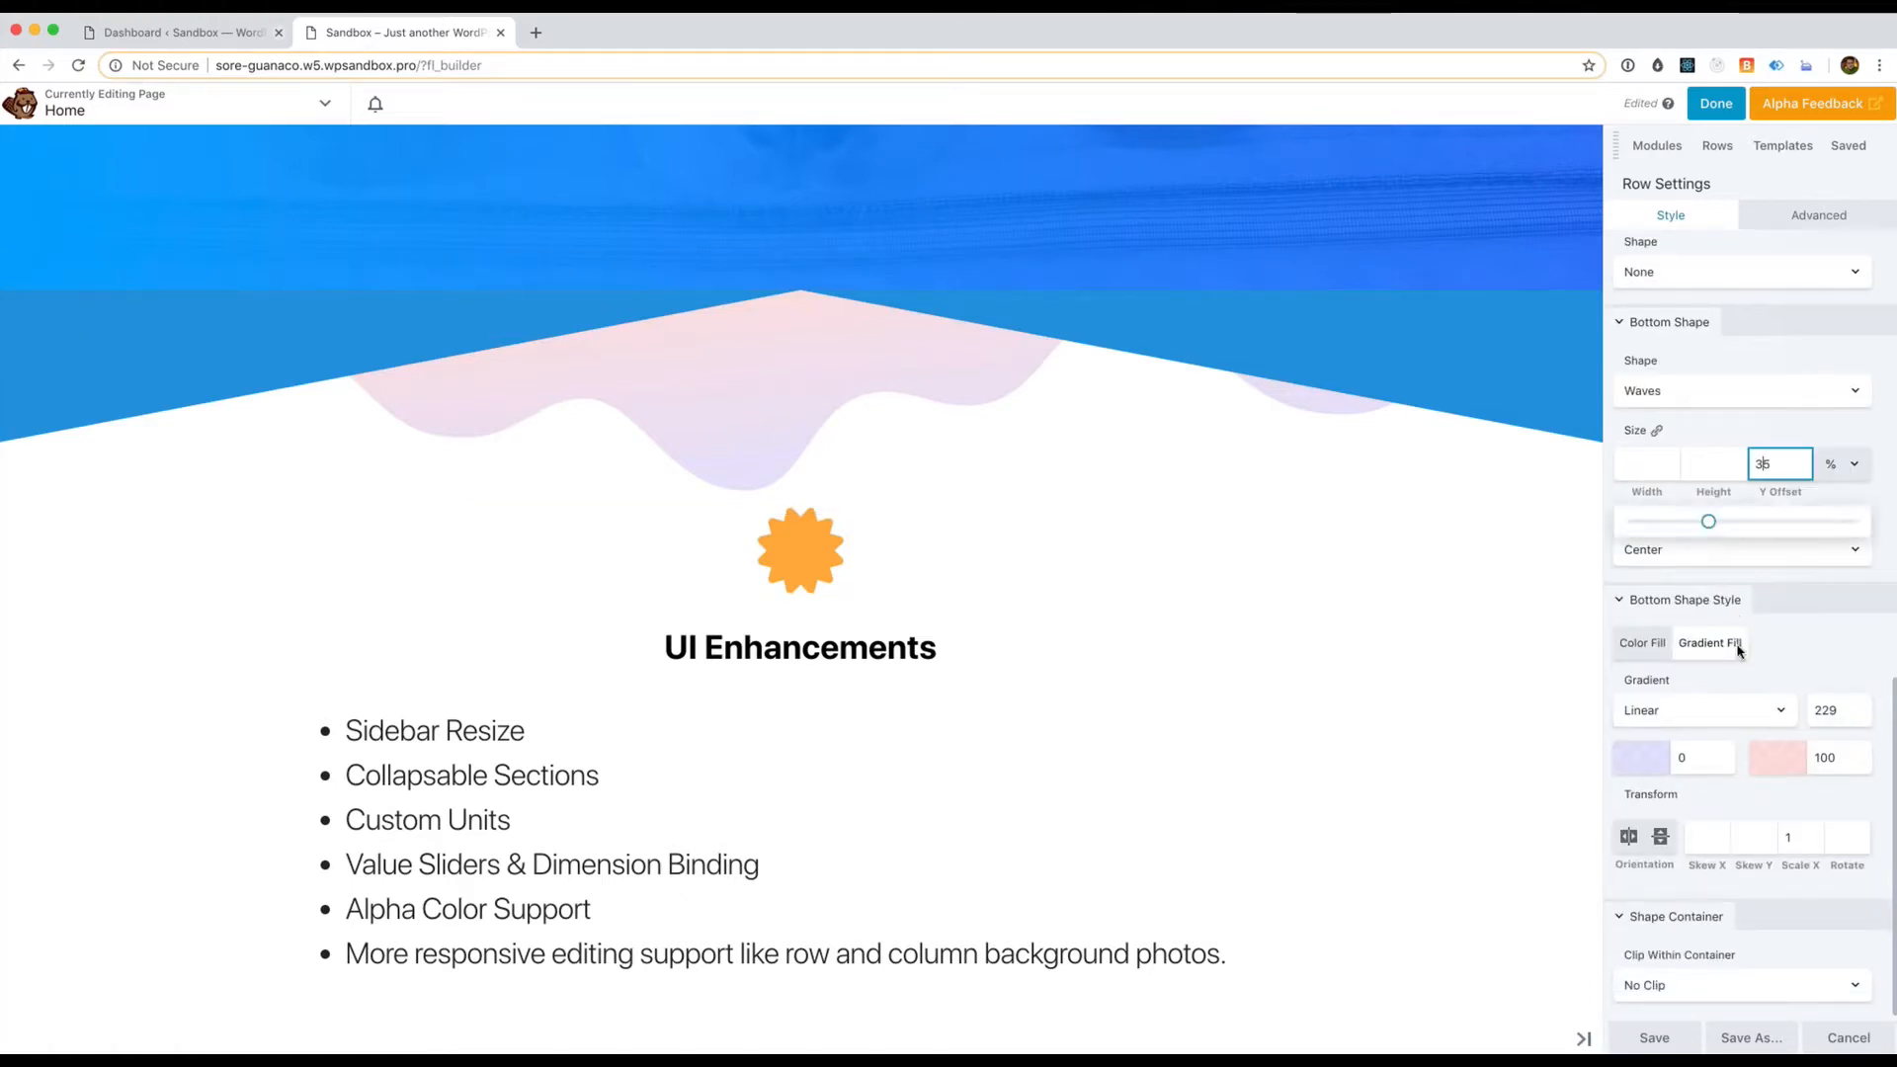
pyautogui.moveTo(1710, 522); pyautogui.dragTo(1774, 522)
pyautogui.click(1712, 521)
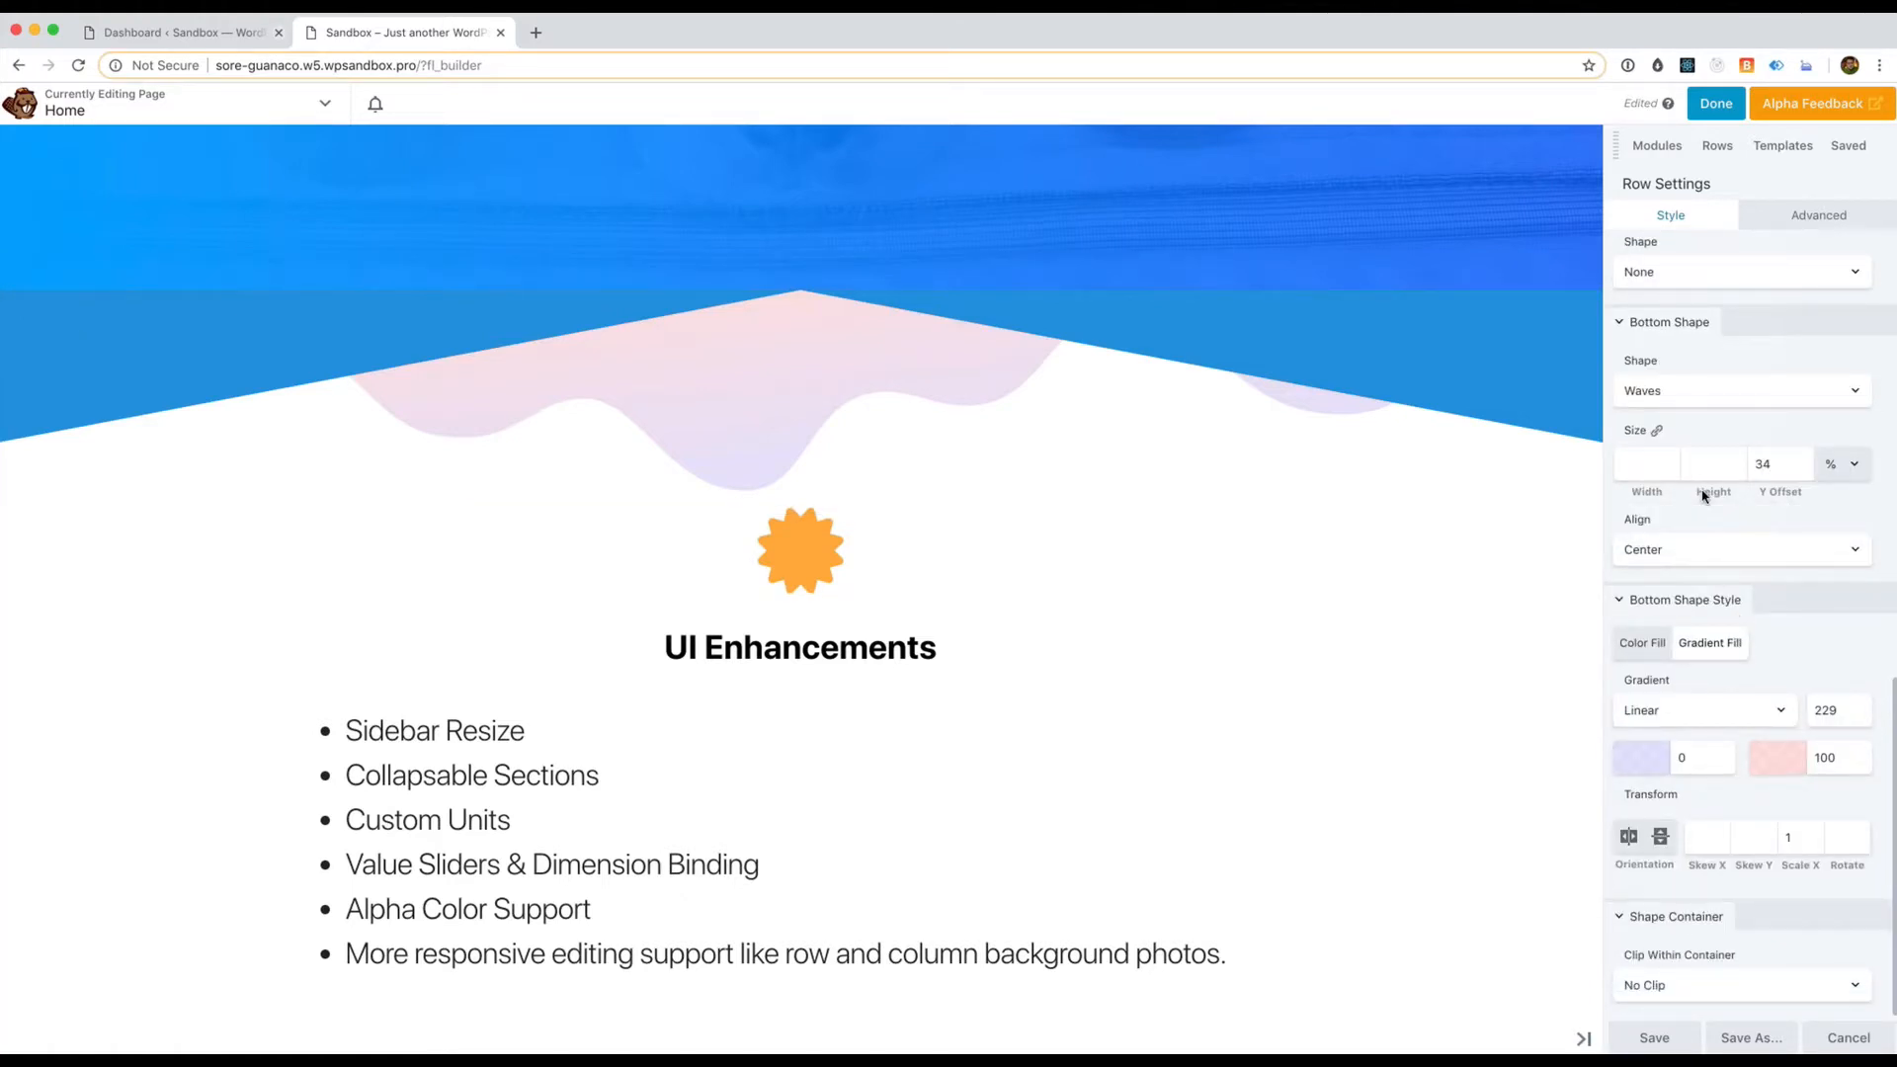
# Try purple for the Waves gradient's blue color, settling on green rgb(0,224,149) with opacity raised to about 0.64
pyautogui.click(1777, 757)
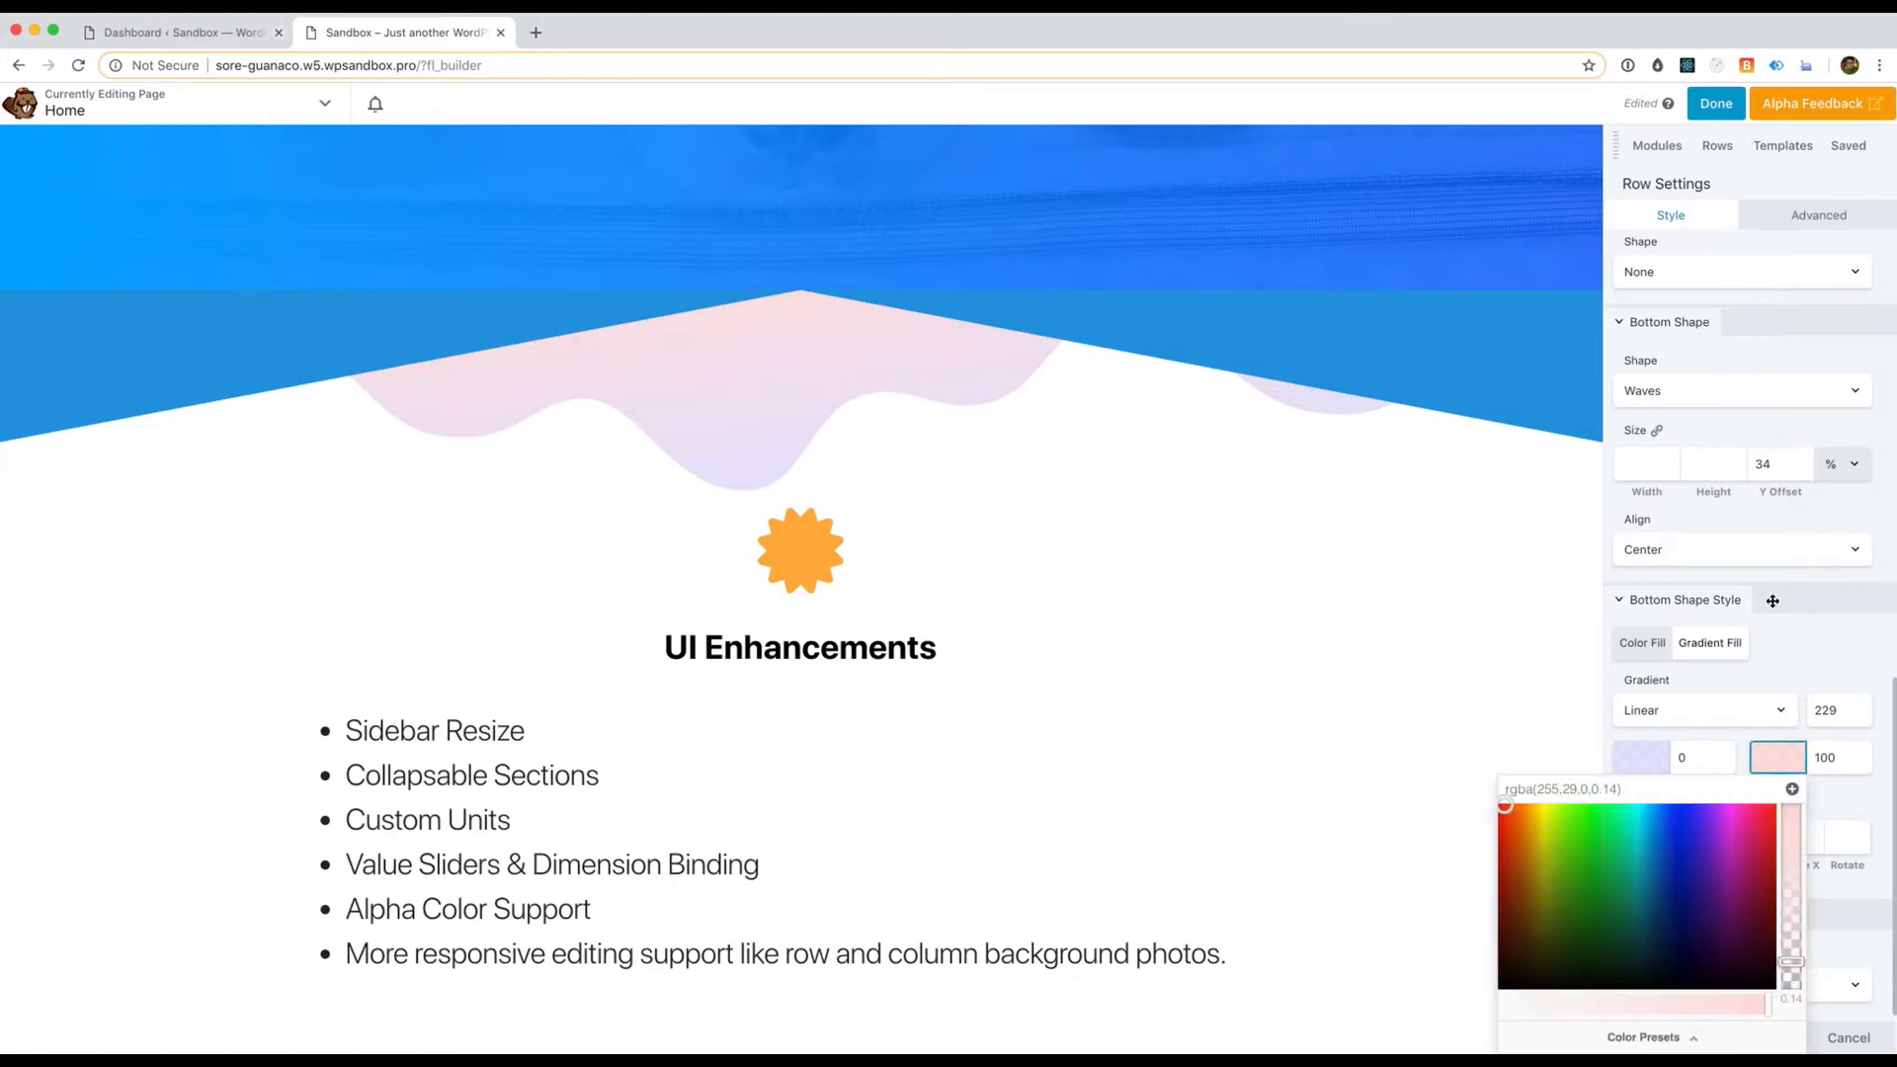
pyautogui.click(1740, 679)
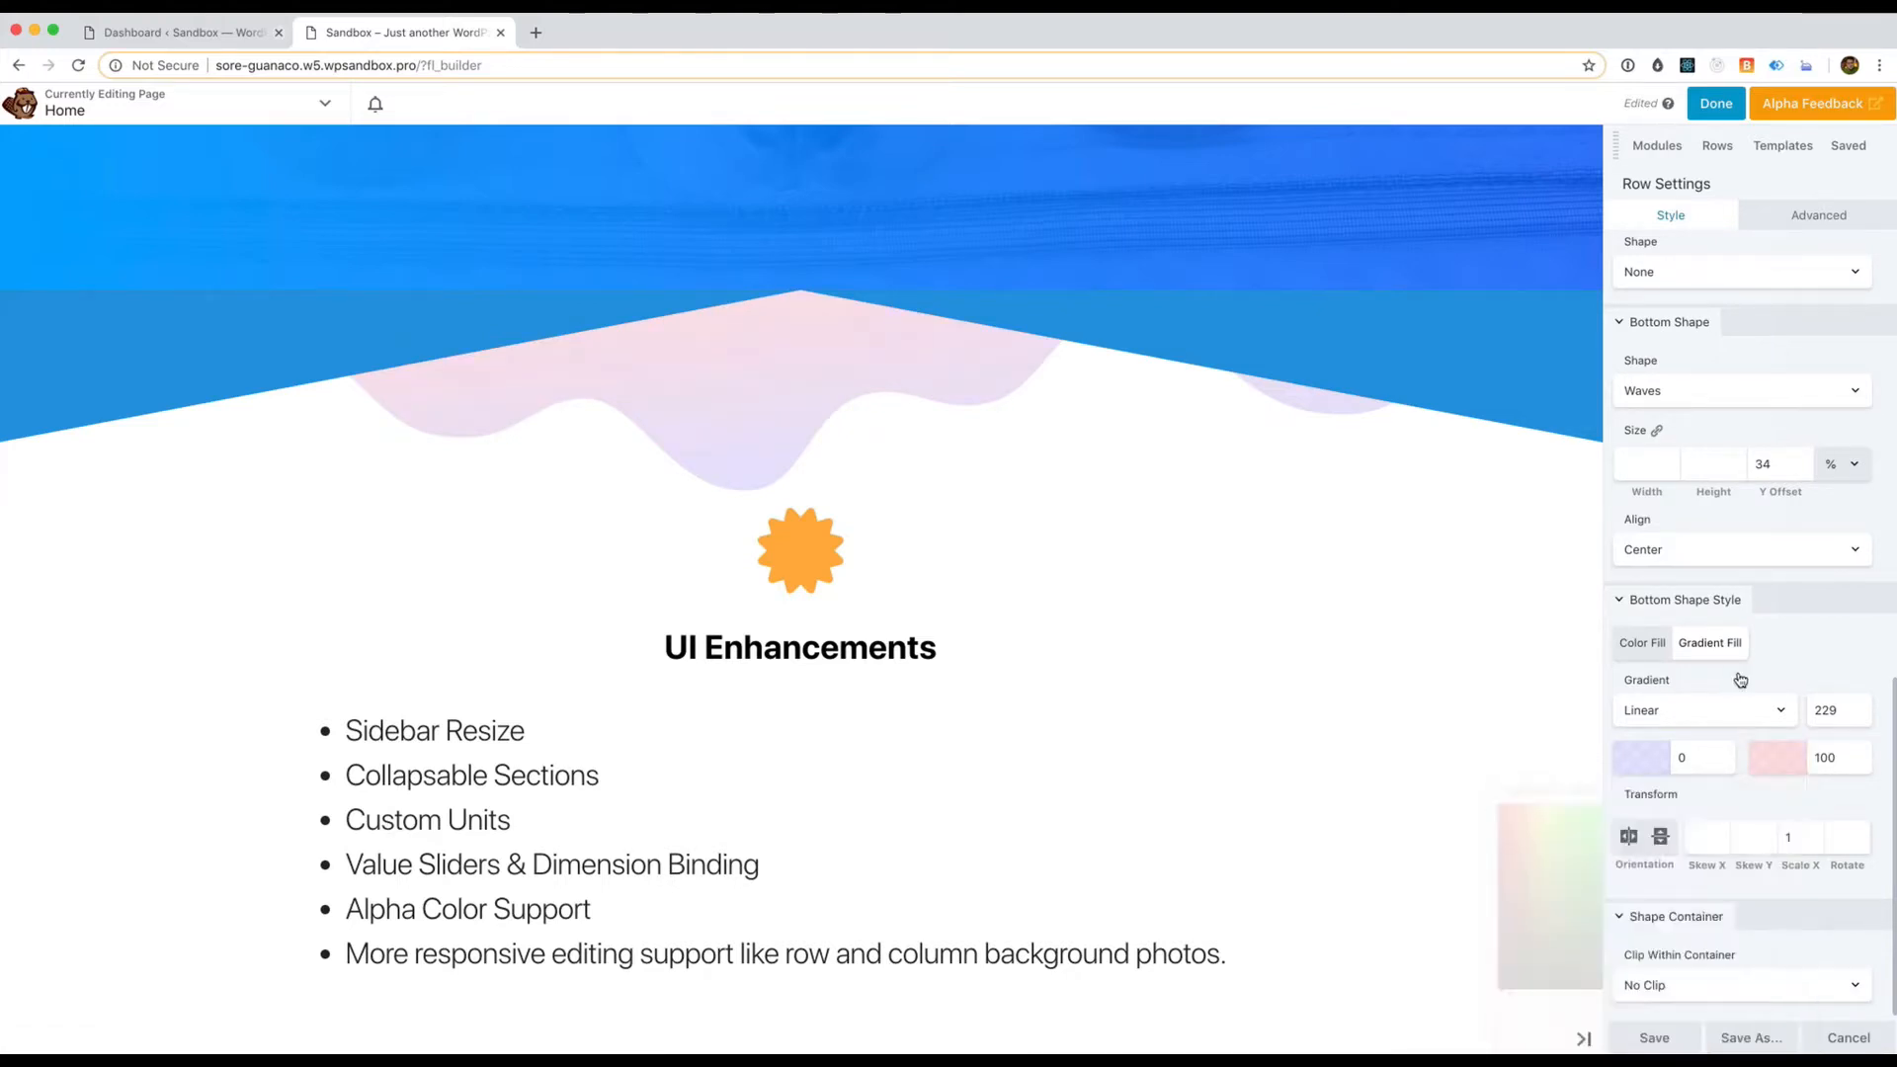
pyautogui.click(1633, 765)
pyautogui.click(1593, 883)
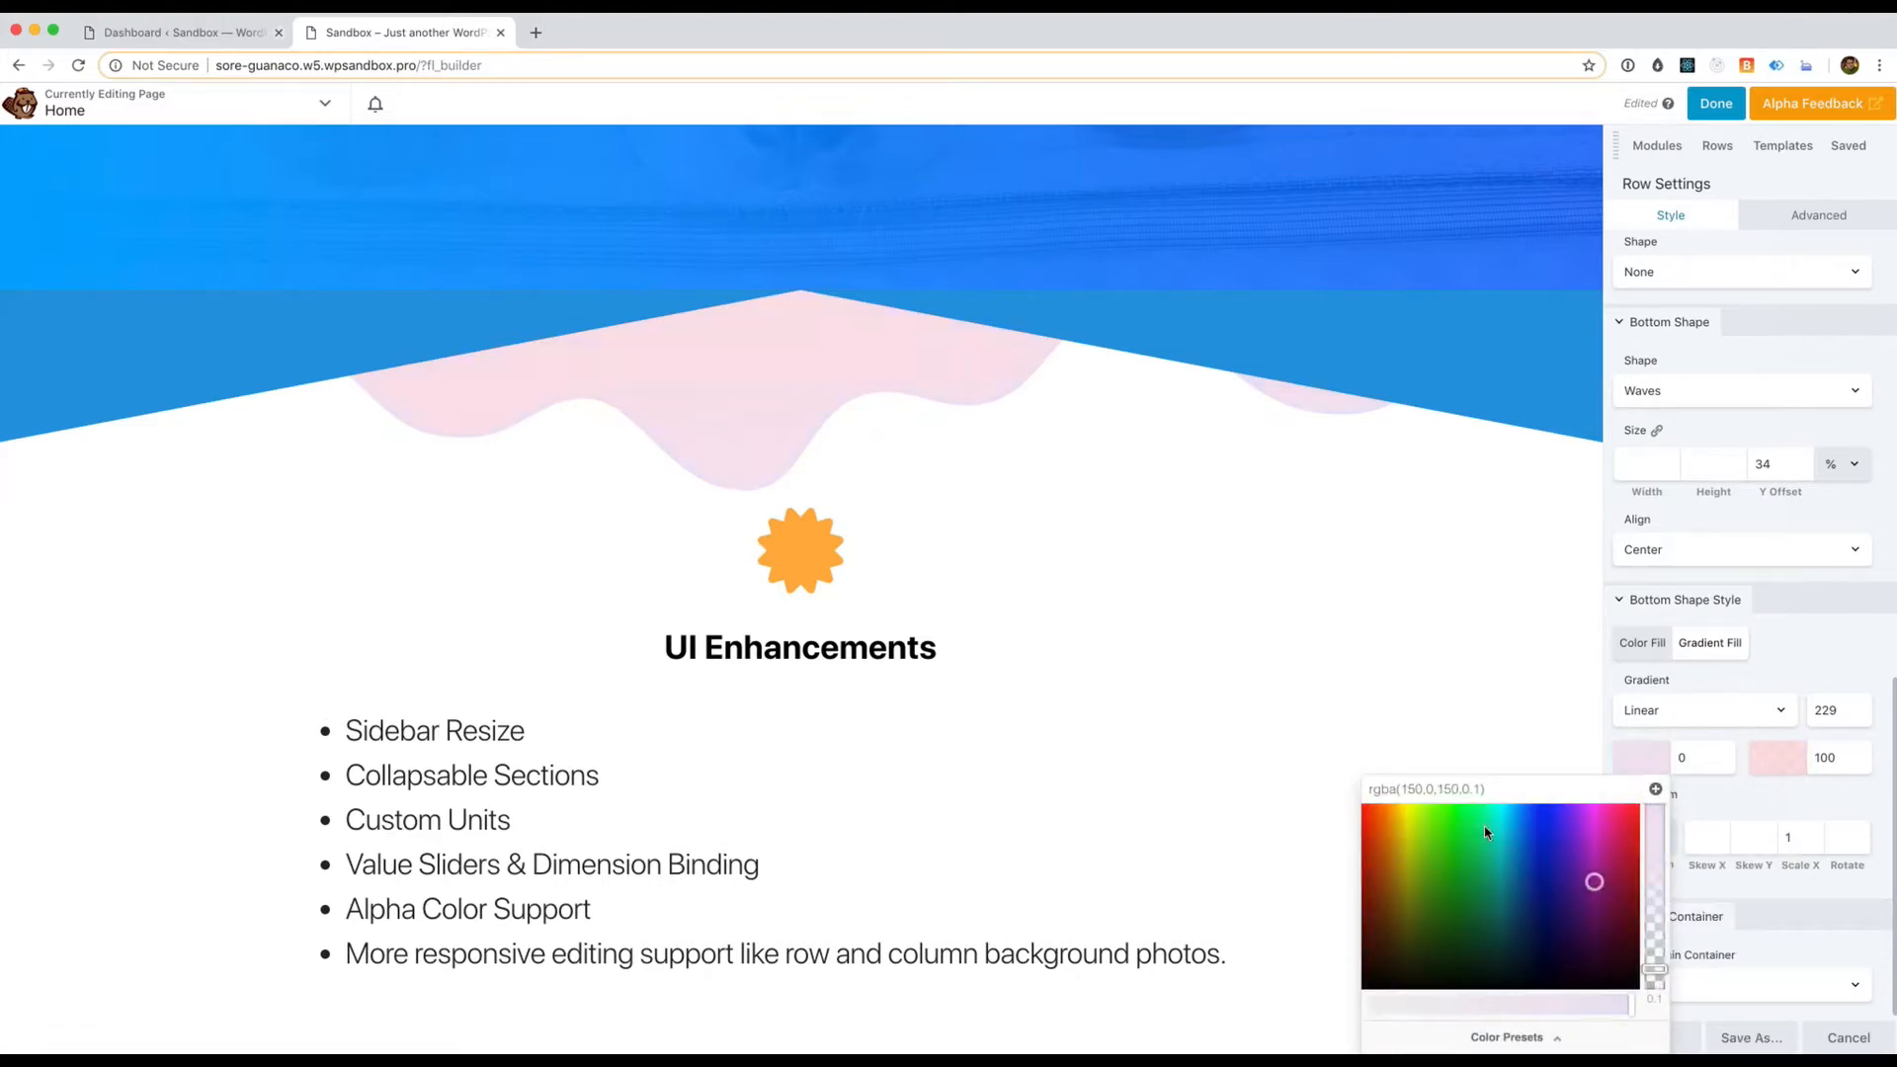
pyautogui.click(1486, 827)
pyautogui.moveTo(1649, 968); pyautogui.dragTo(1650, 873)
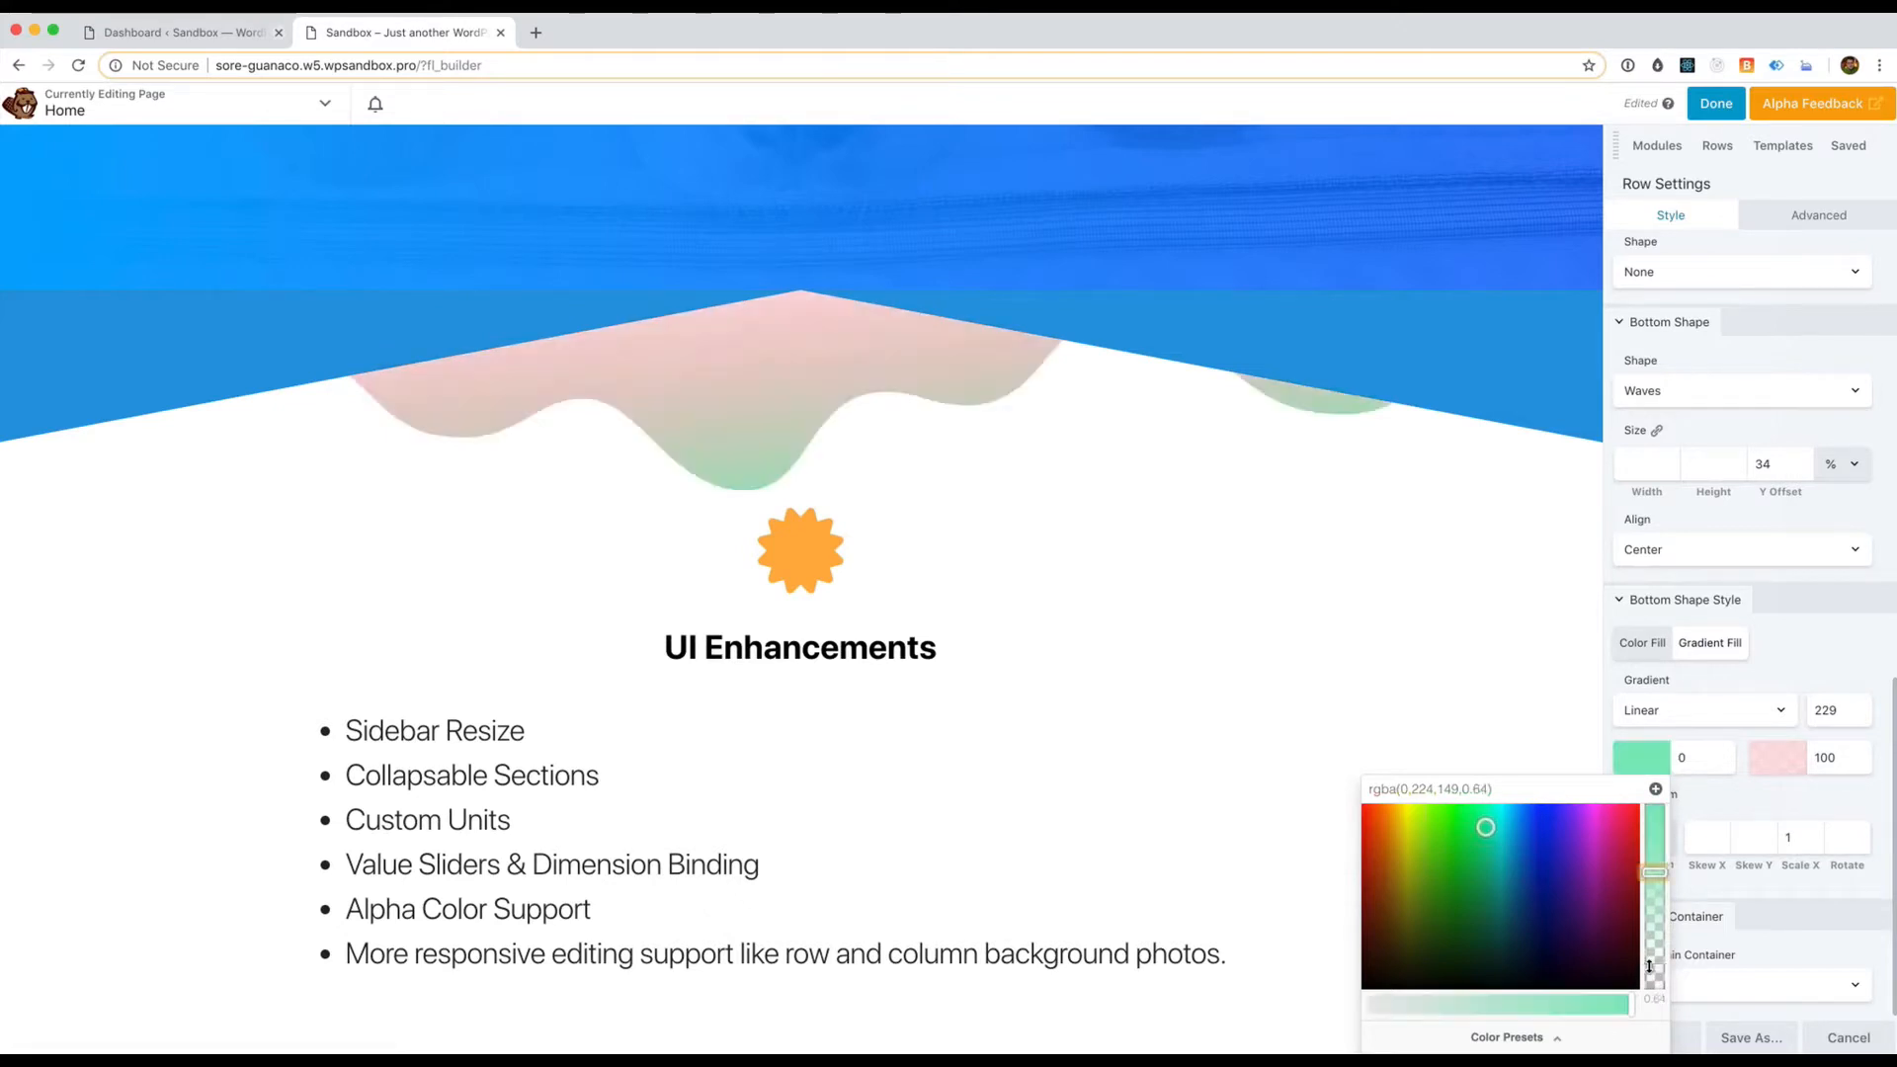
pyautogui.click(1813, 657)
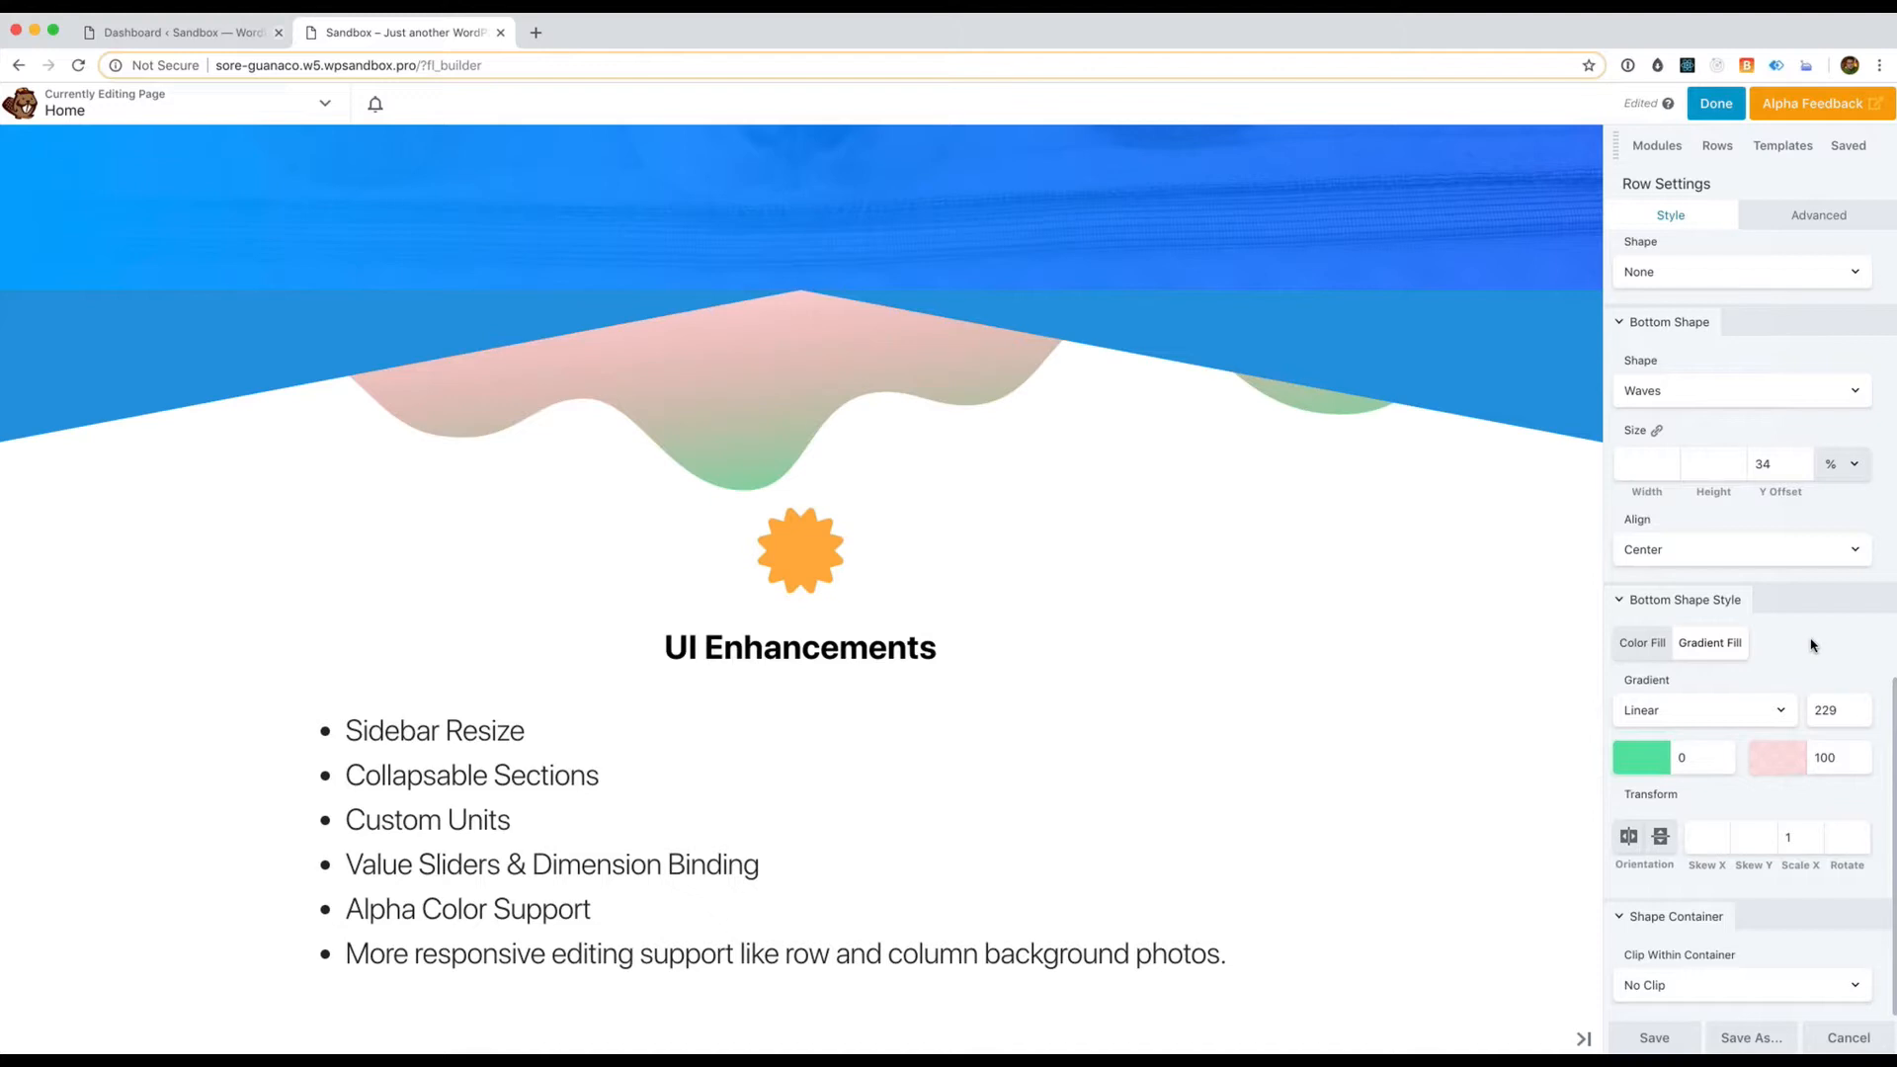
# Examine the available bottom shapes, the Clip Within Container options and the row's lower edge without changing any setting
pyautogui.click(1729, 391)
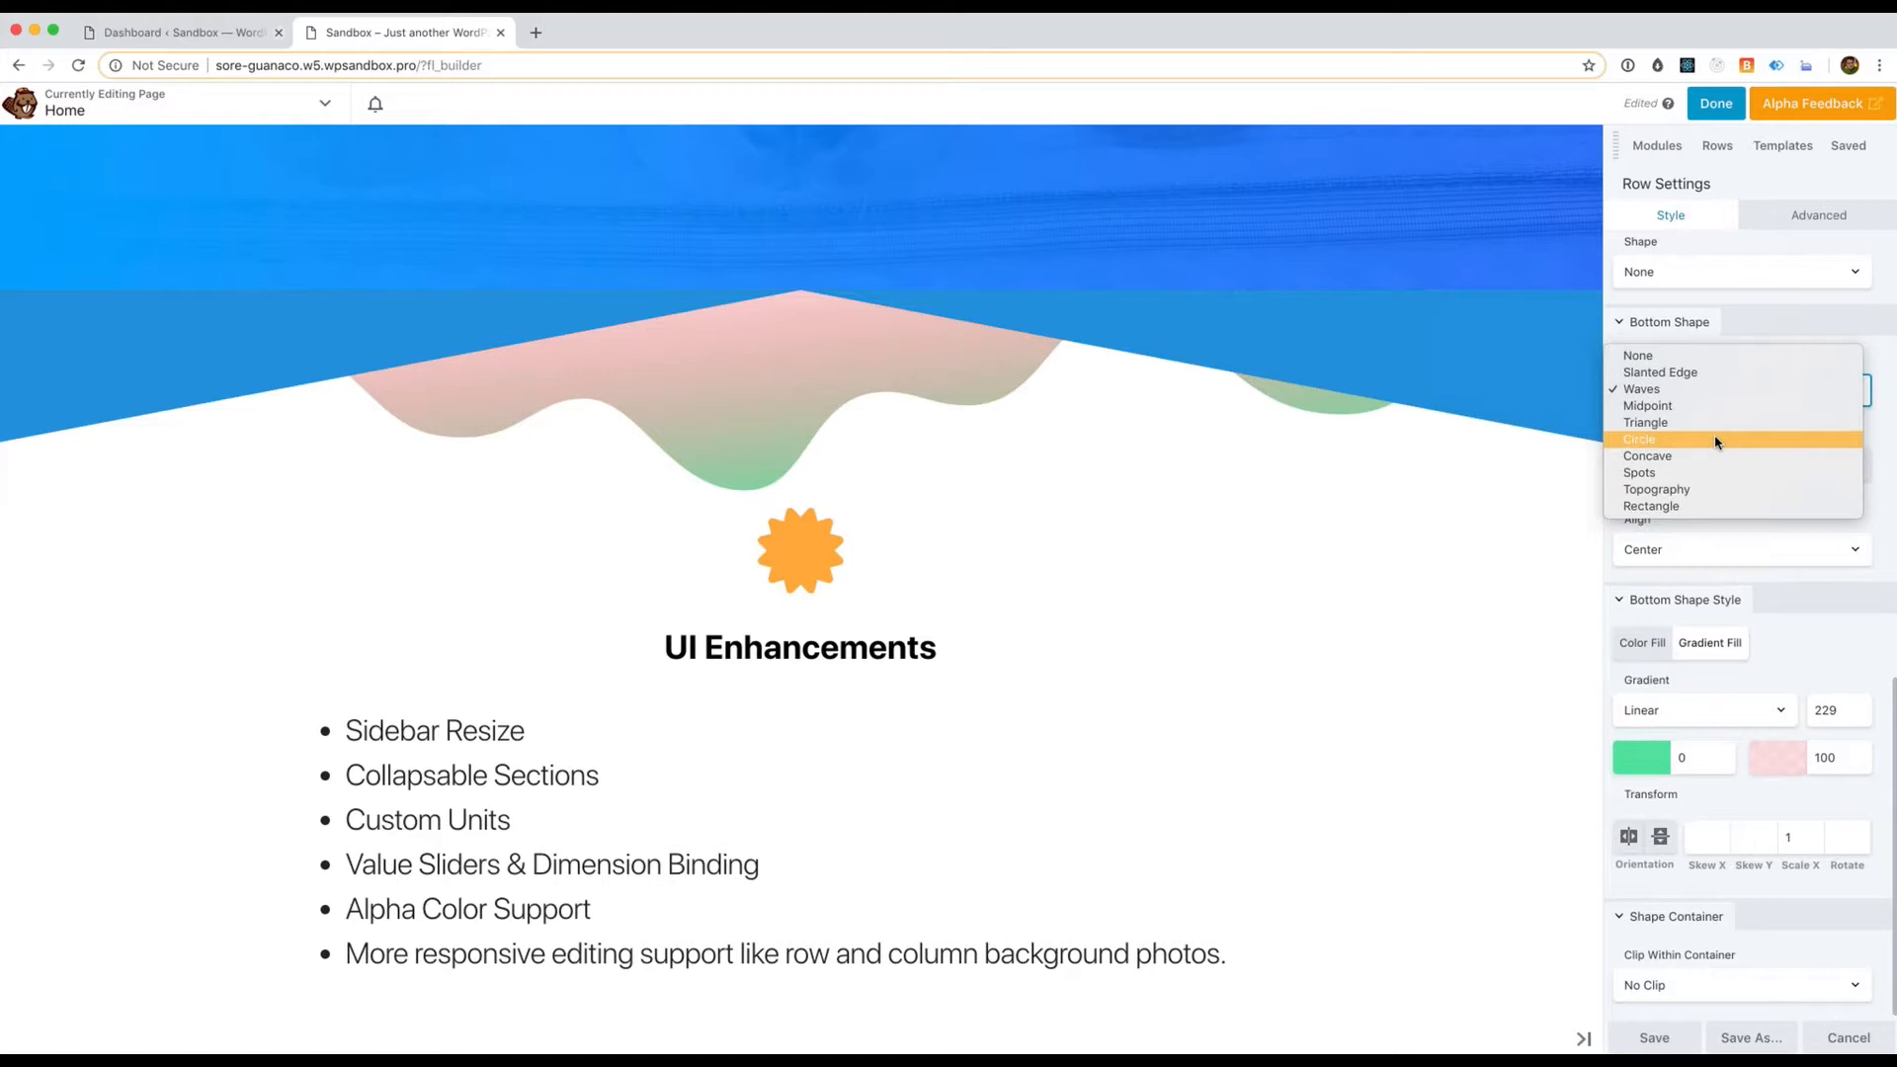
pyautogui.click(1683, 309)
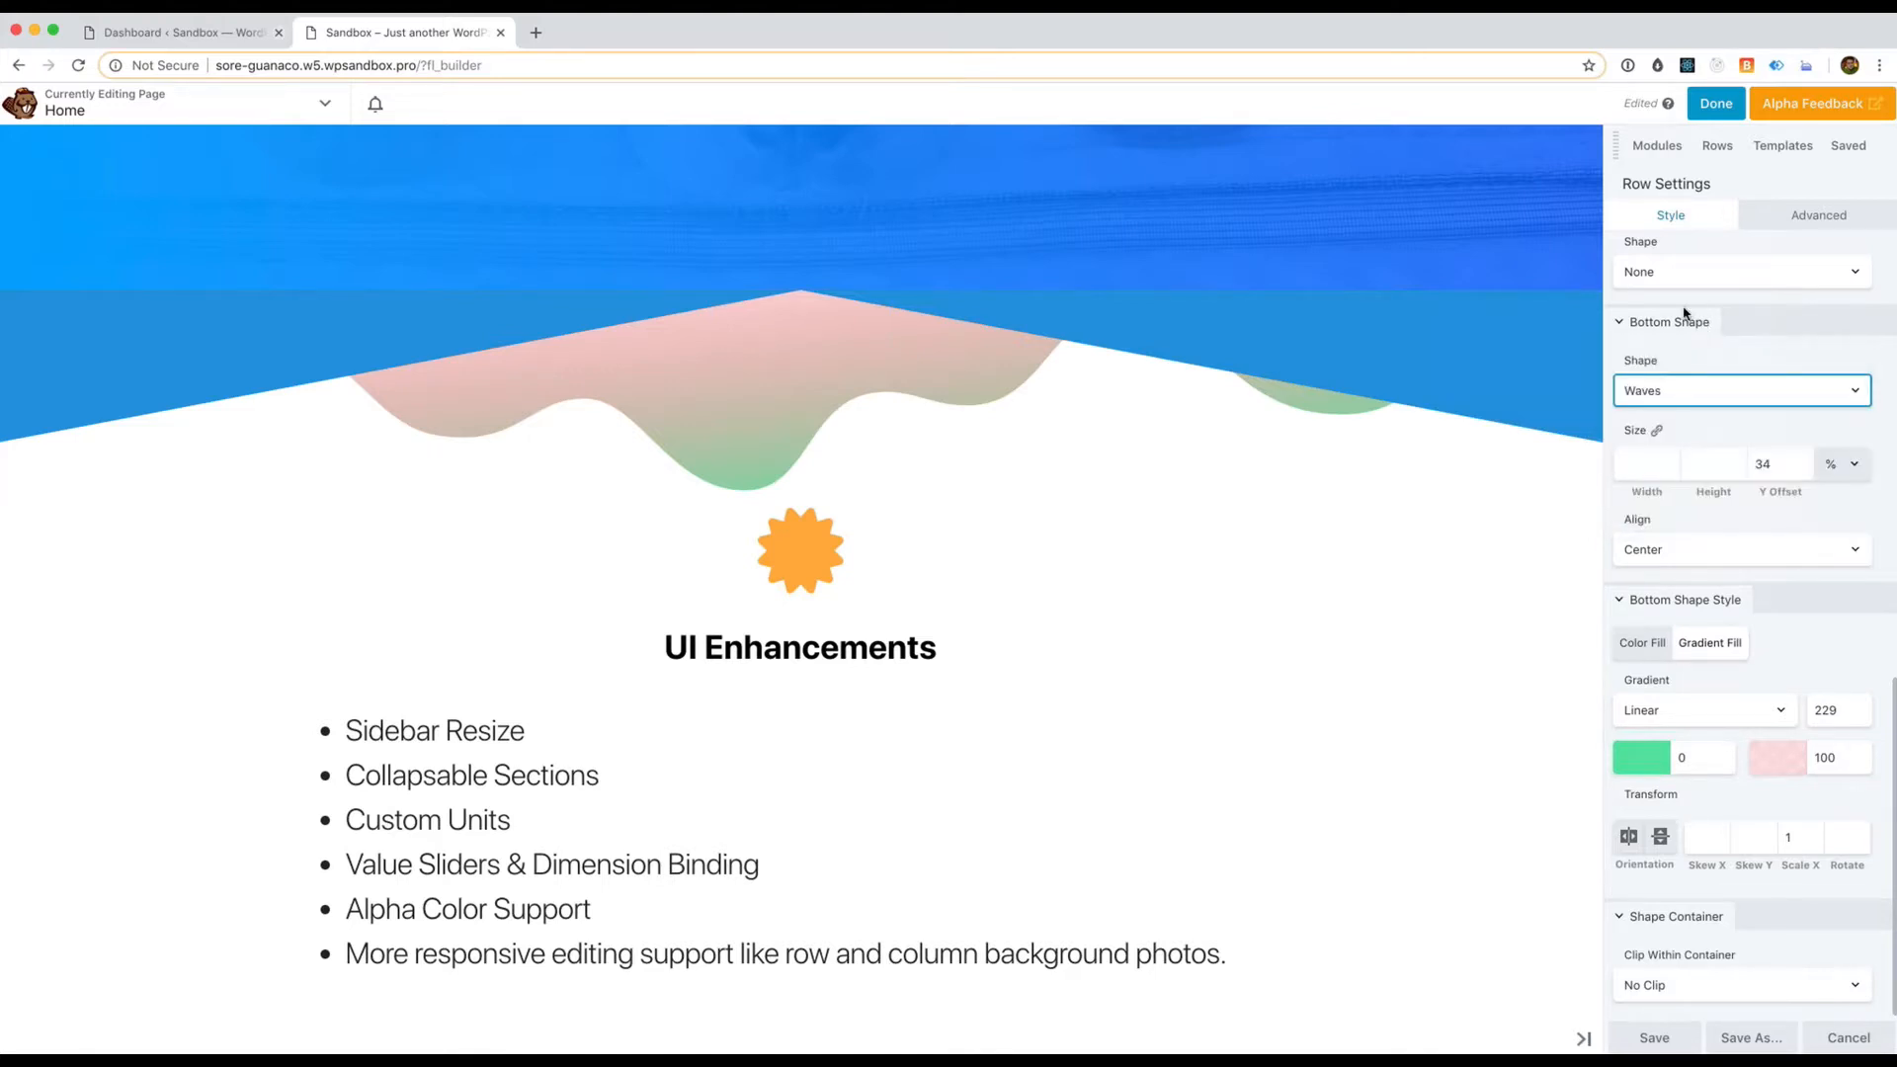
pyautogui.click(1736, 365)
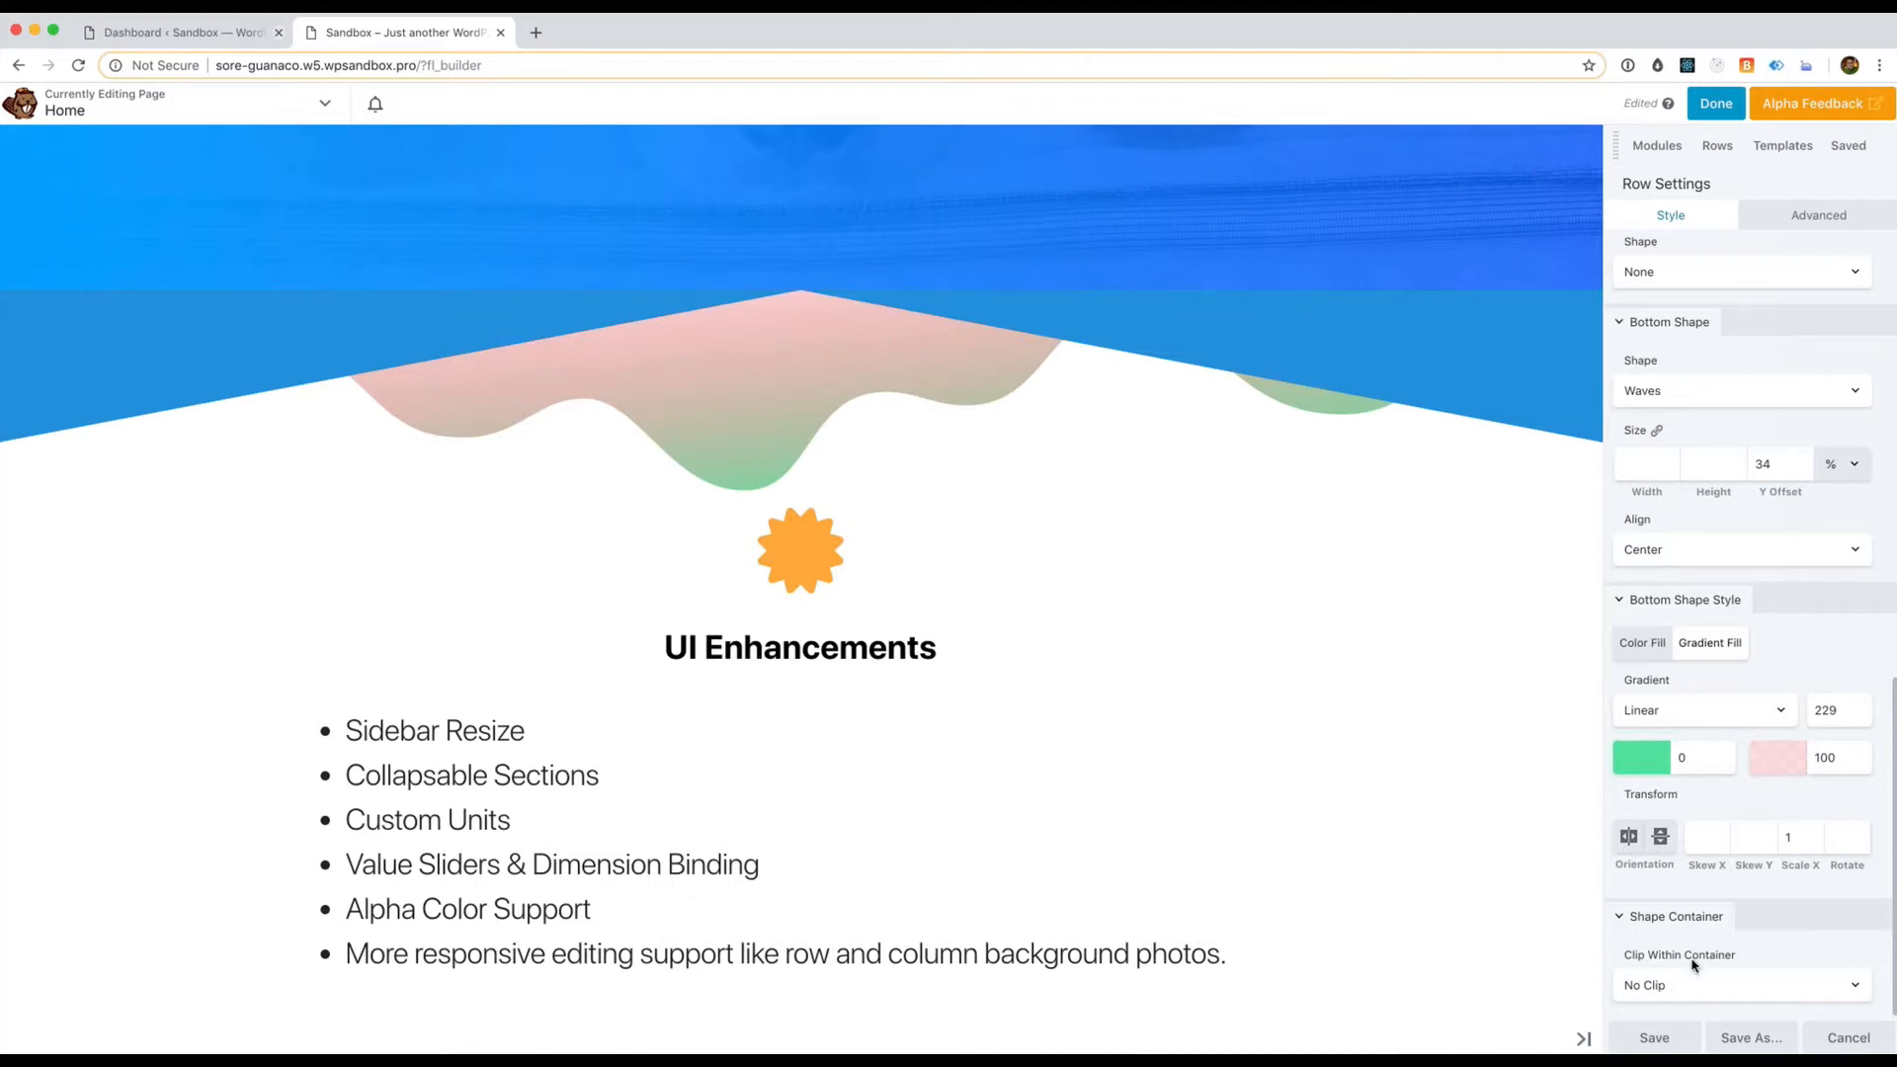
pyautogui.click(1693, 984)
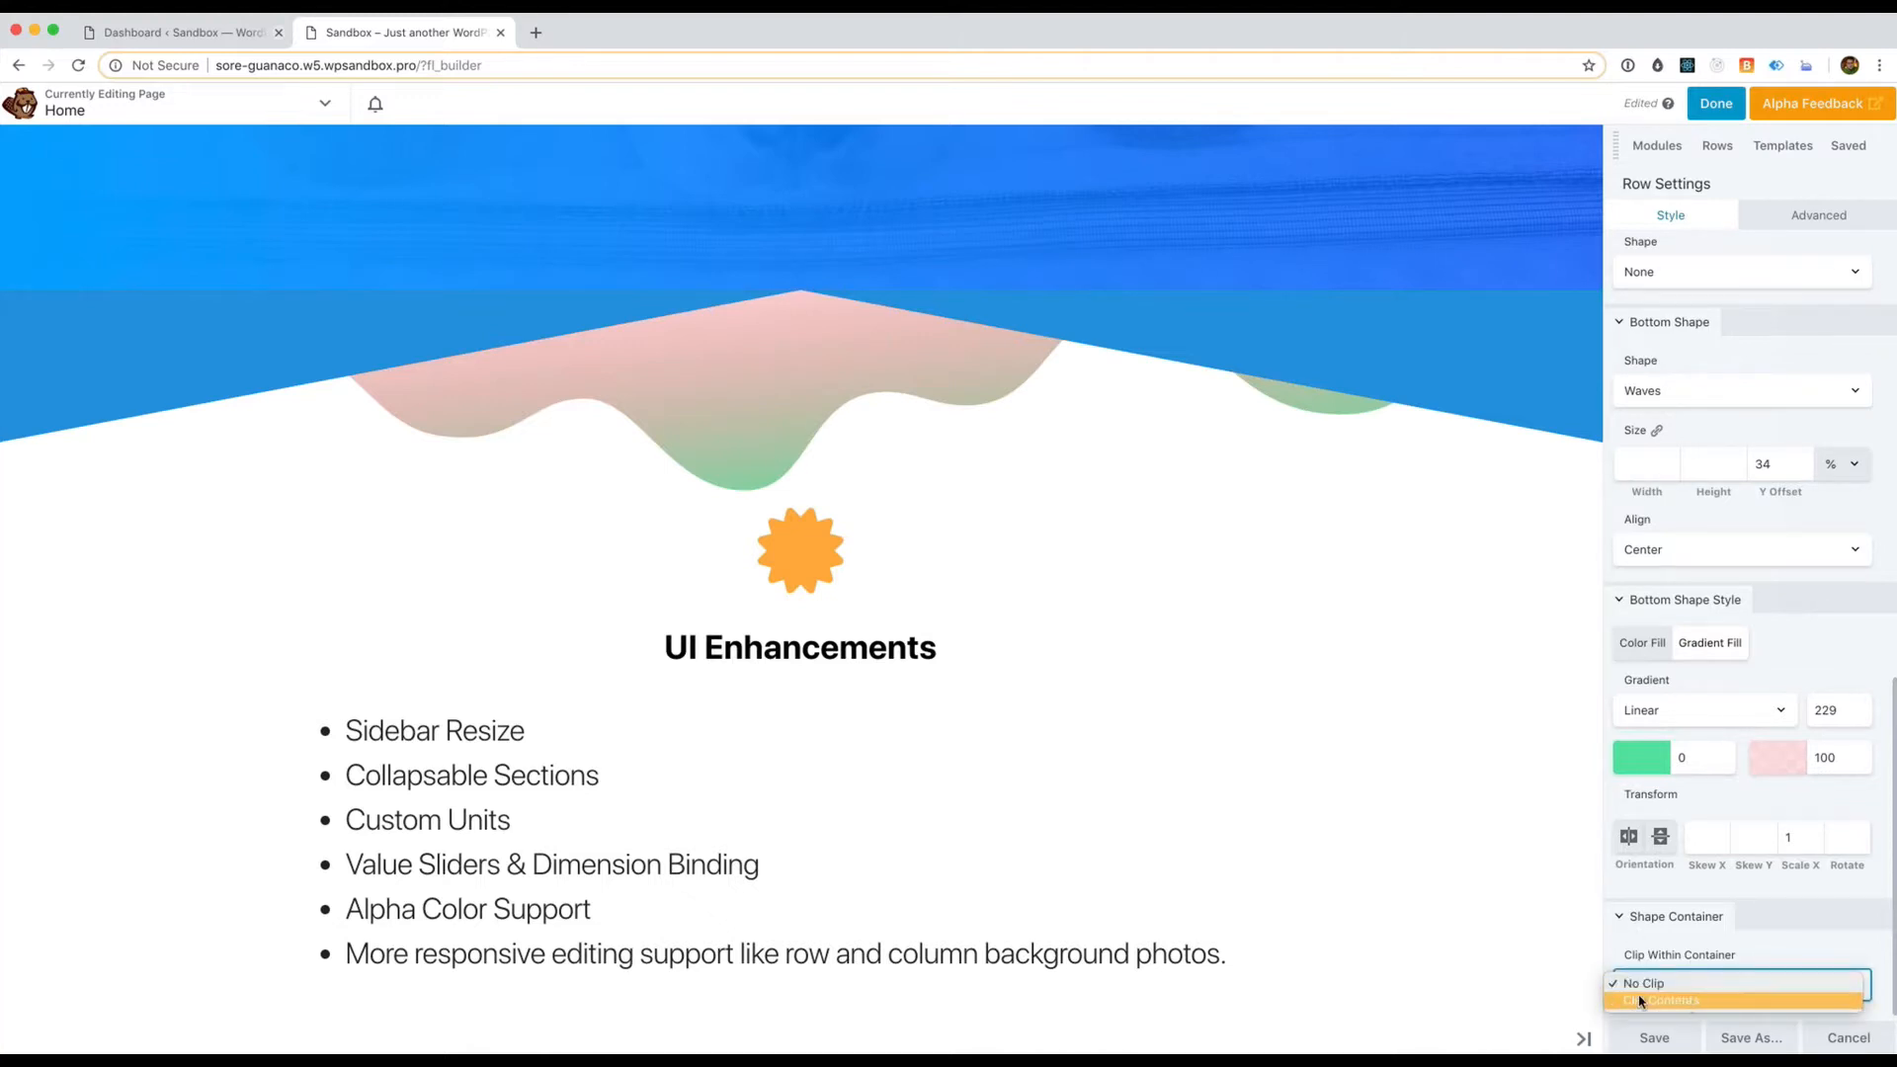
pyautogui.click(1745, 958)
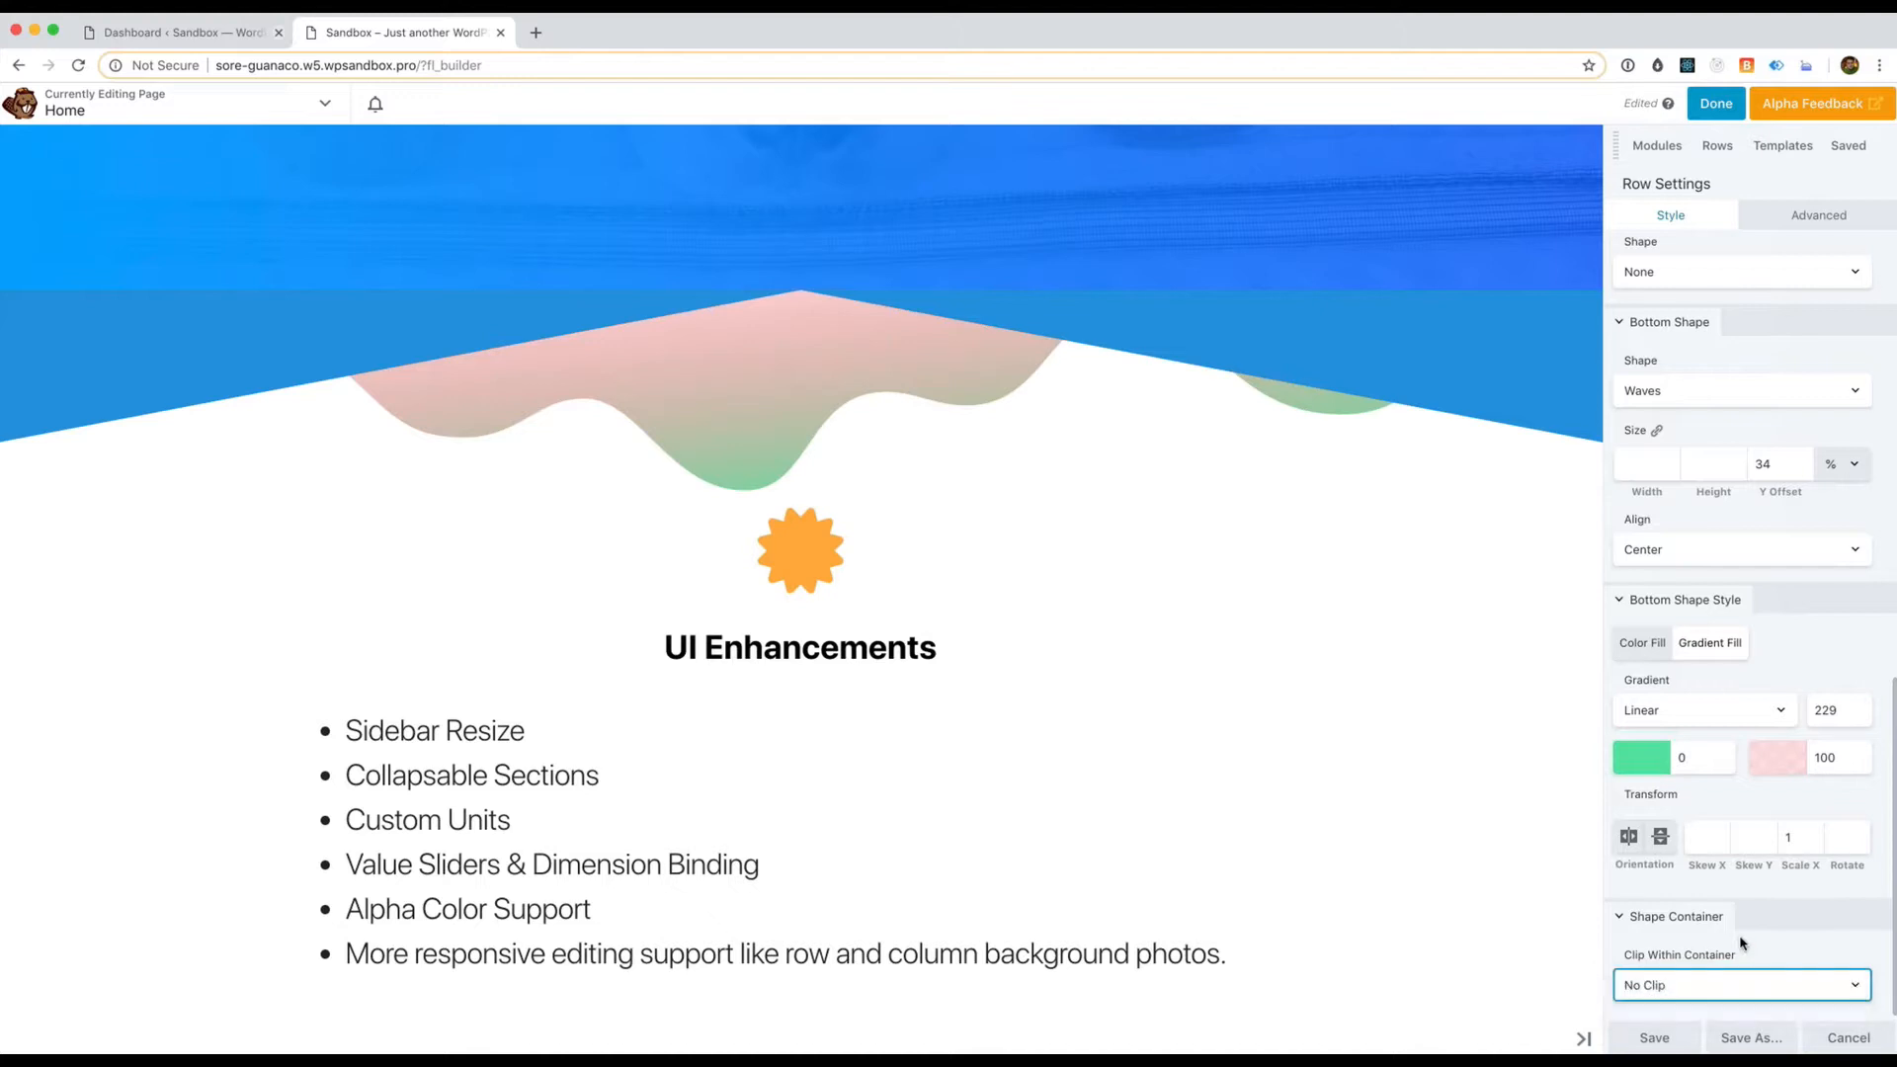
pyautogui.scroll(-3, 1399, 839)
pyautogui.scroll(-2, 1402, 837)
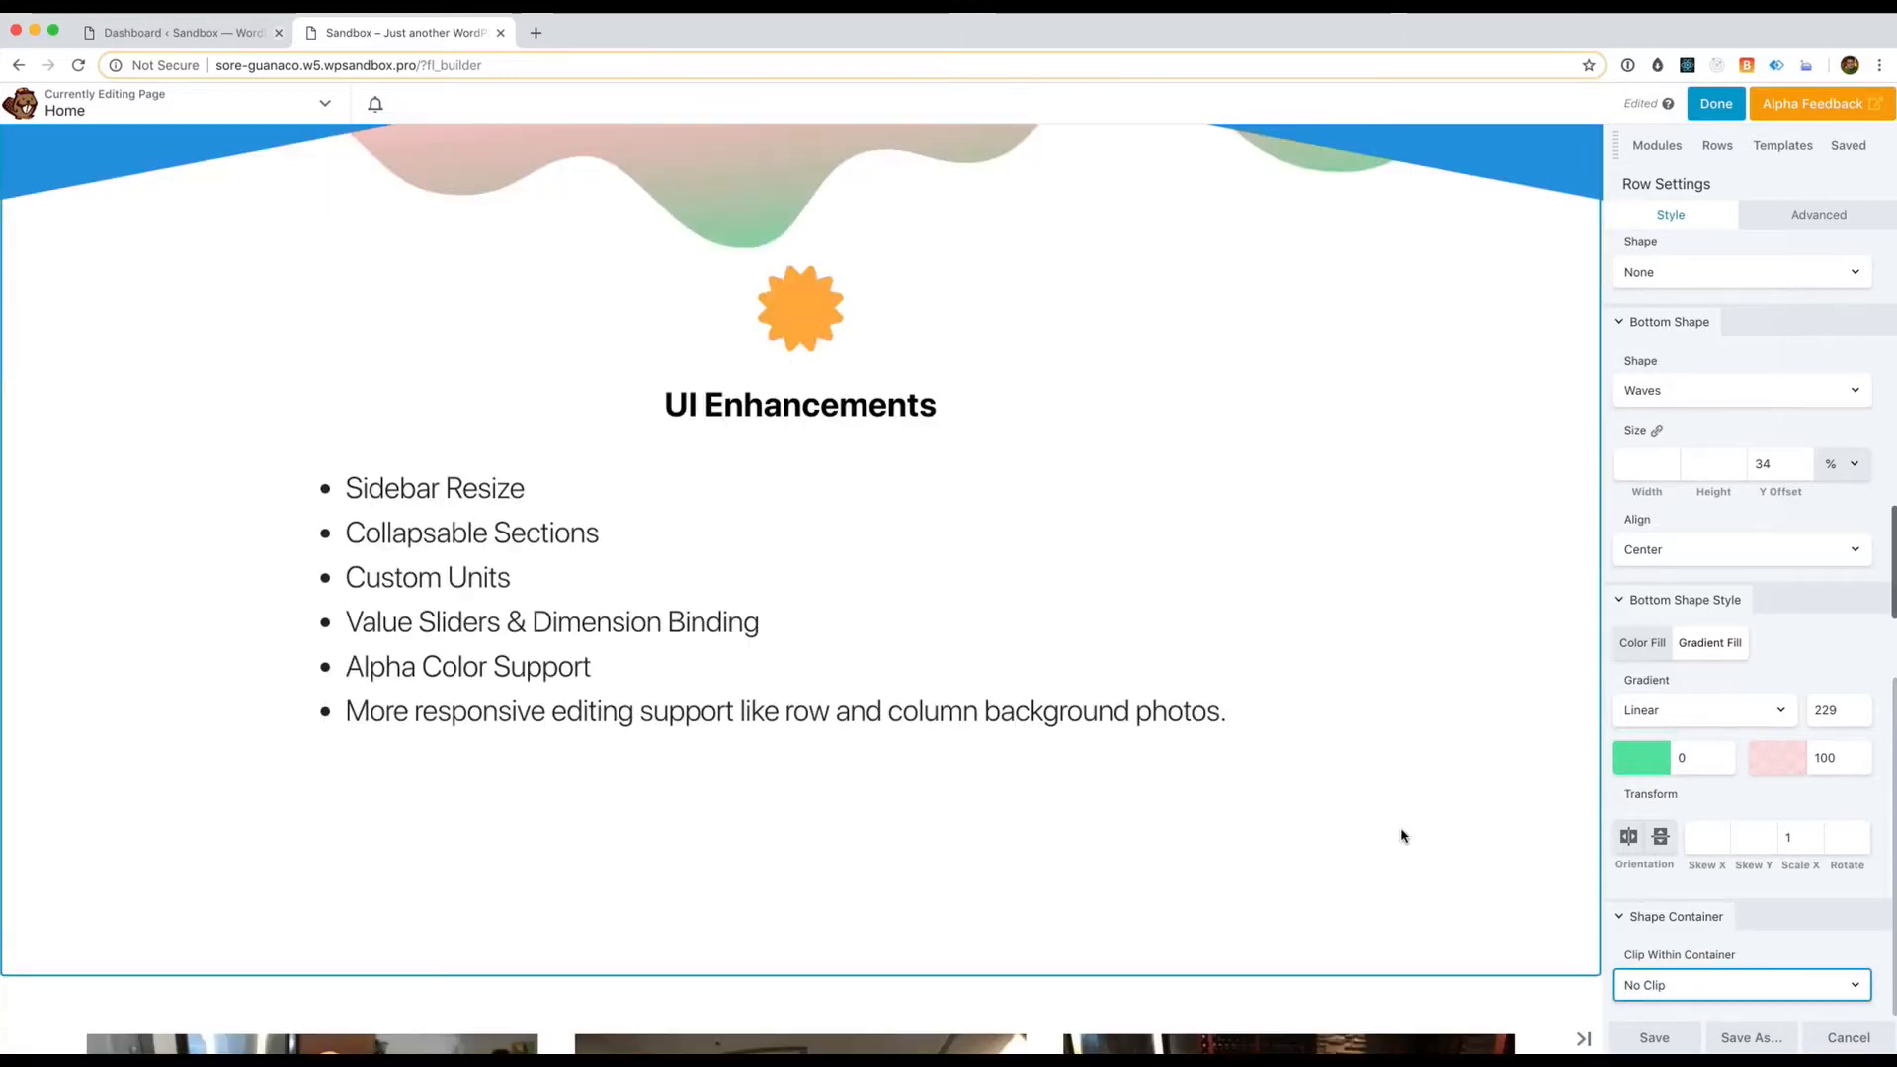
pyautogui.scroll(2, 1402, 837)
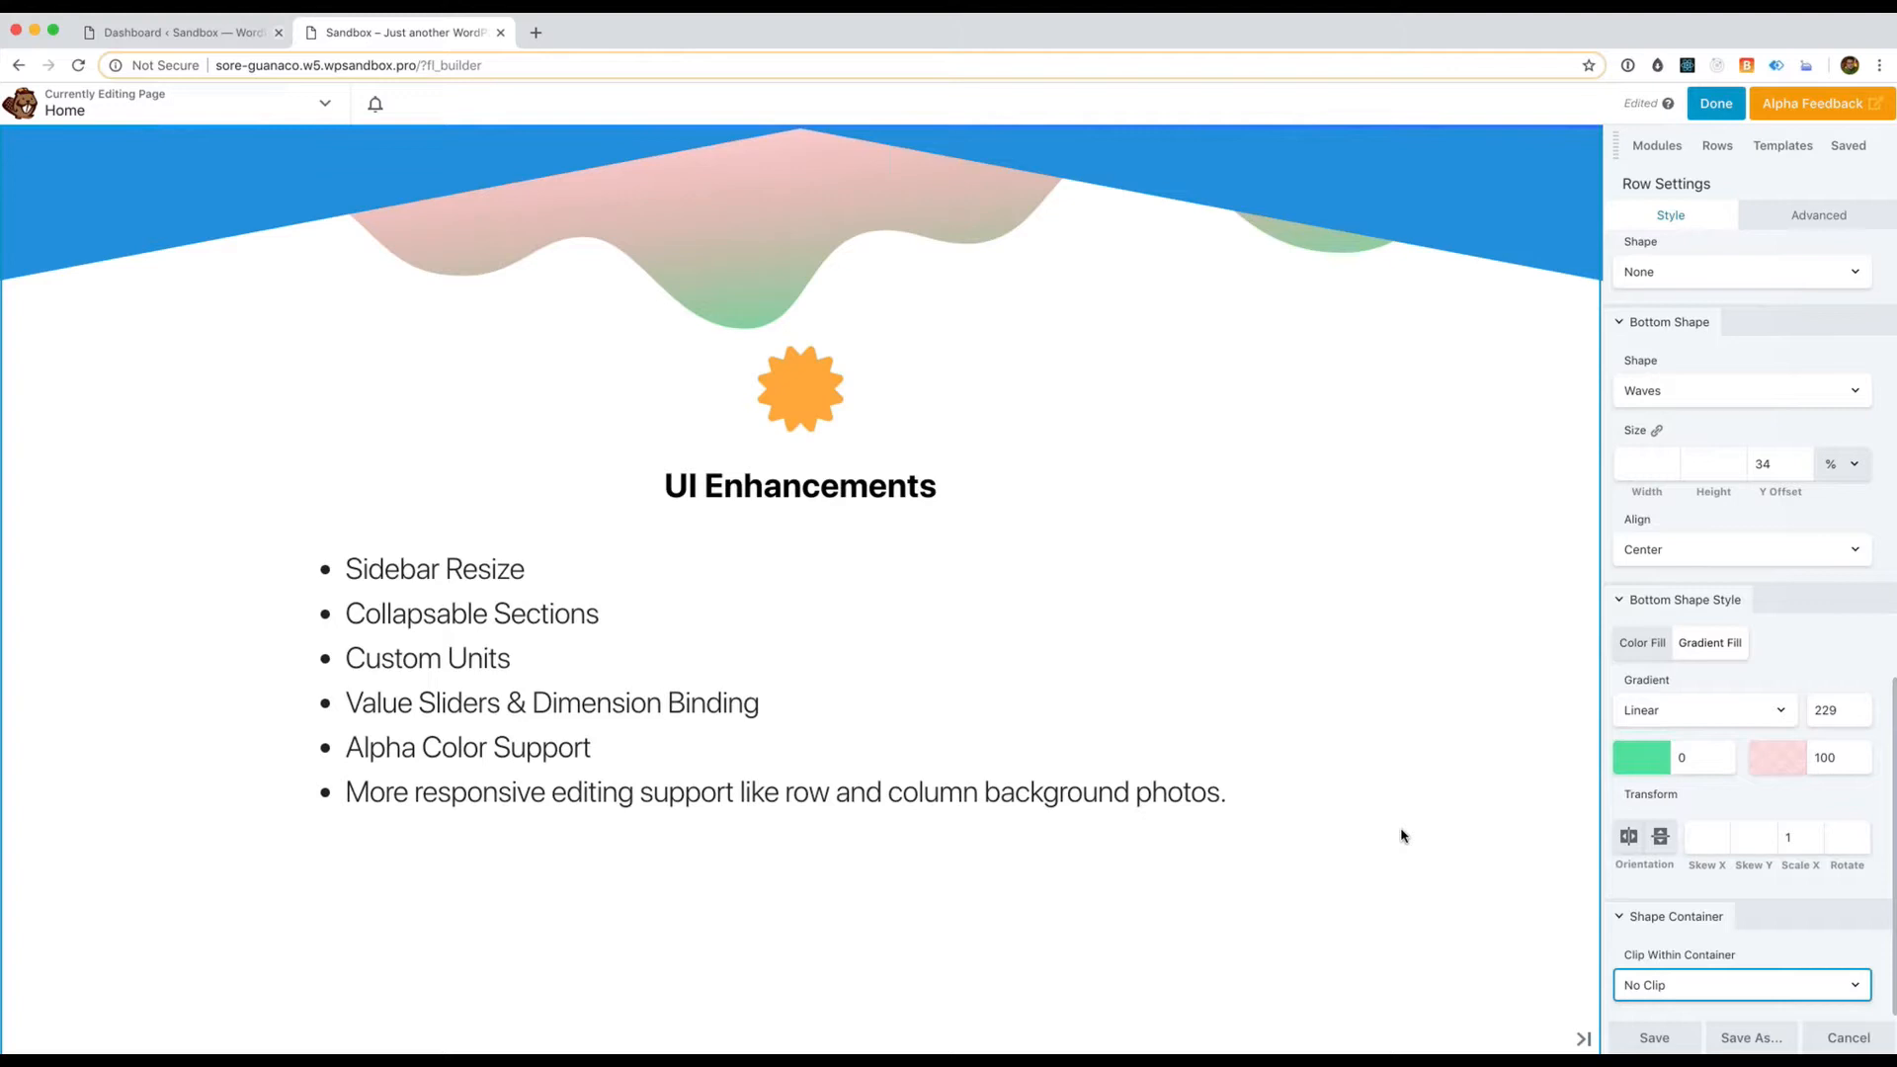
pyautogui.click(1828, 652)
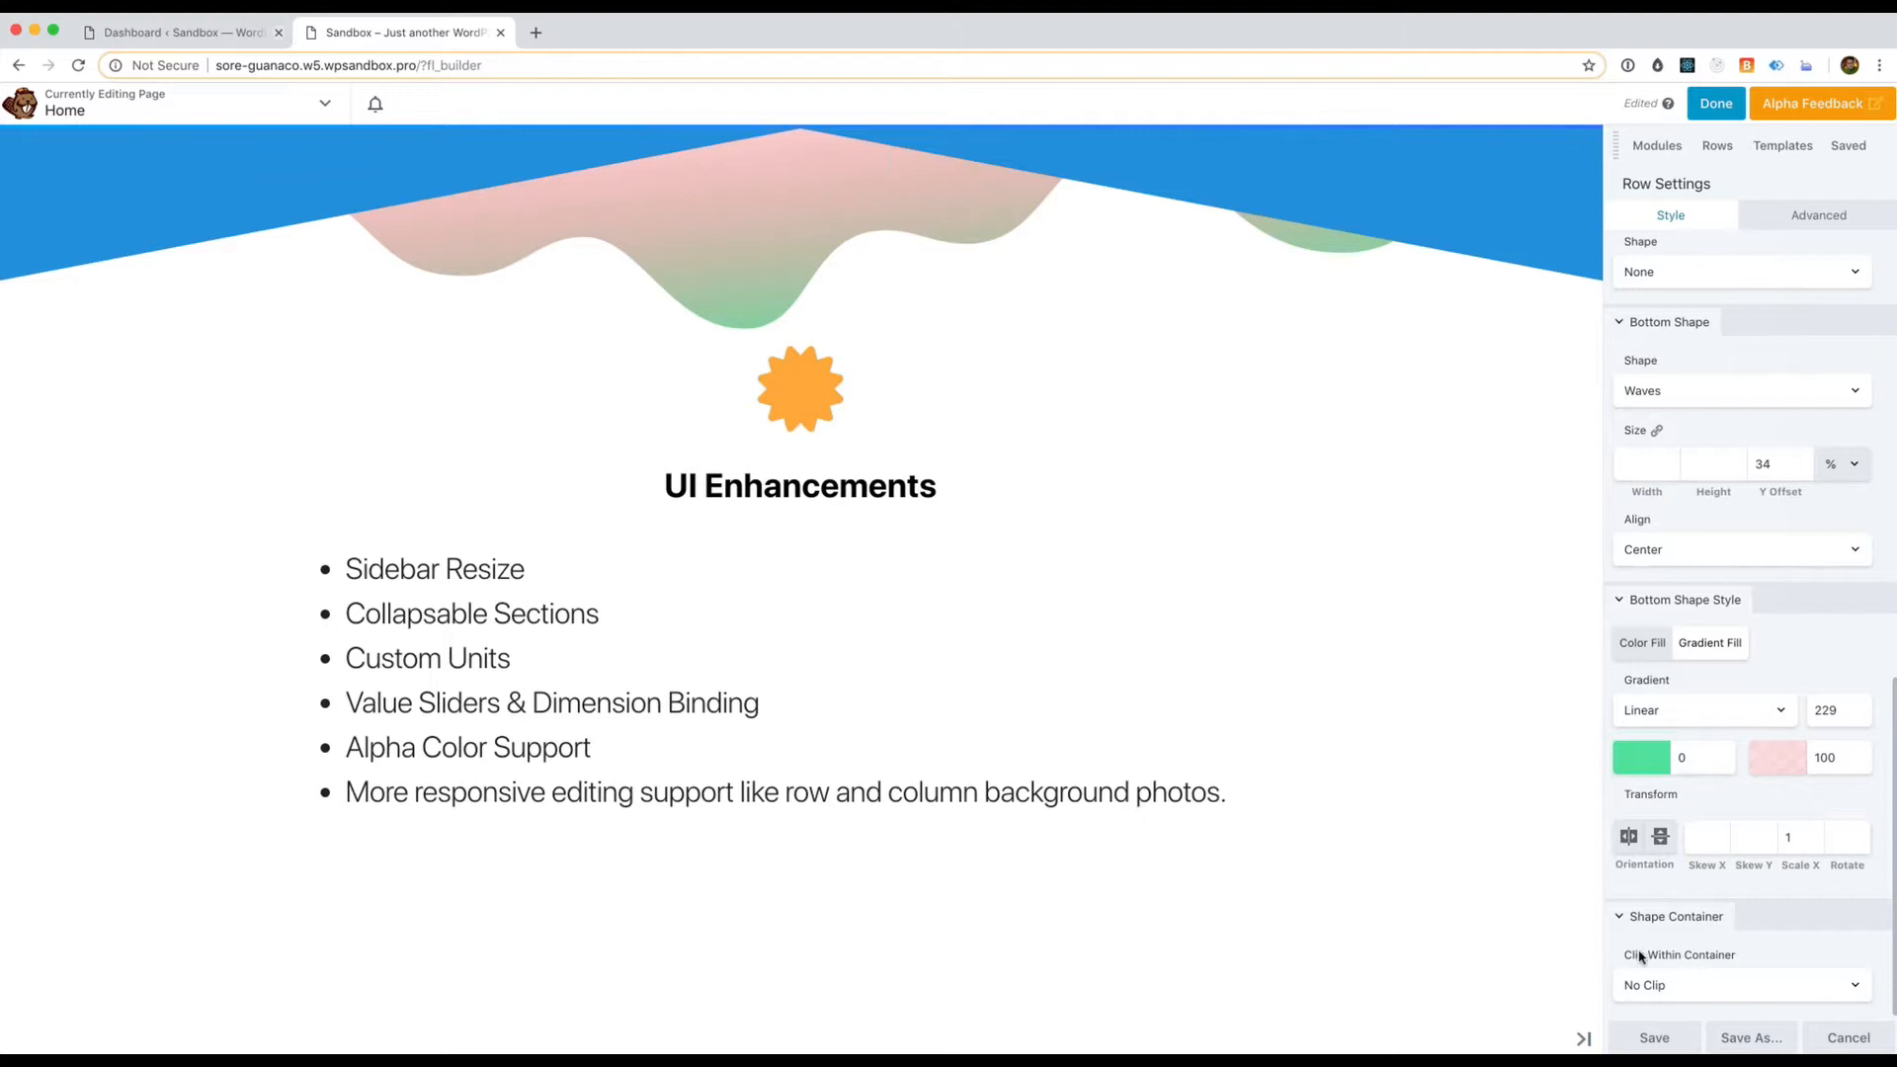
# Review the page's remaining rows down to the Thank you row, and save the row settings
pyautogui.scroll(-10, 1349, 800)
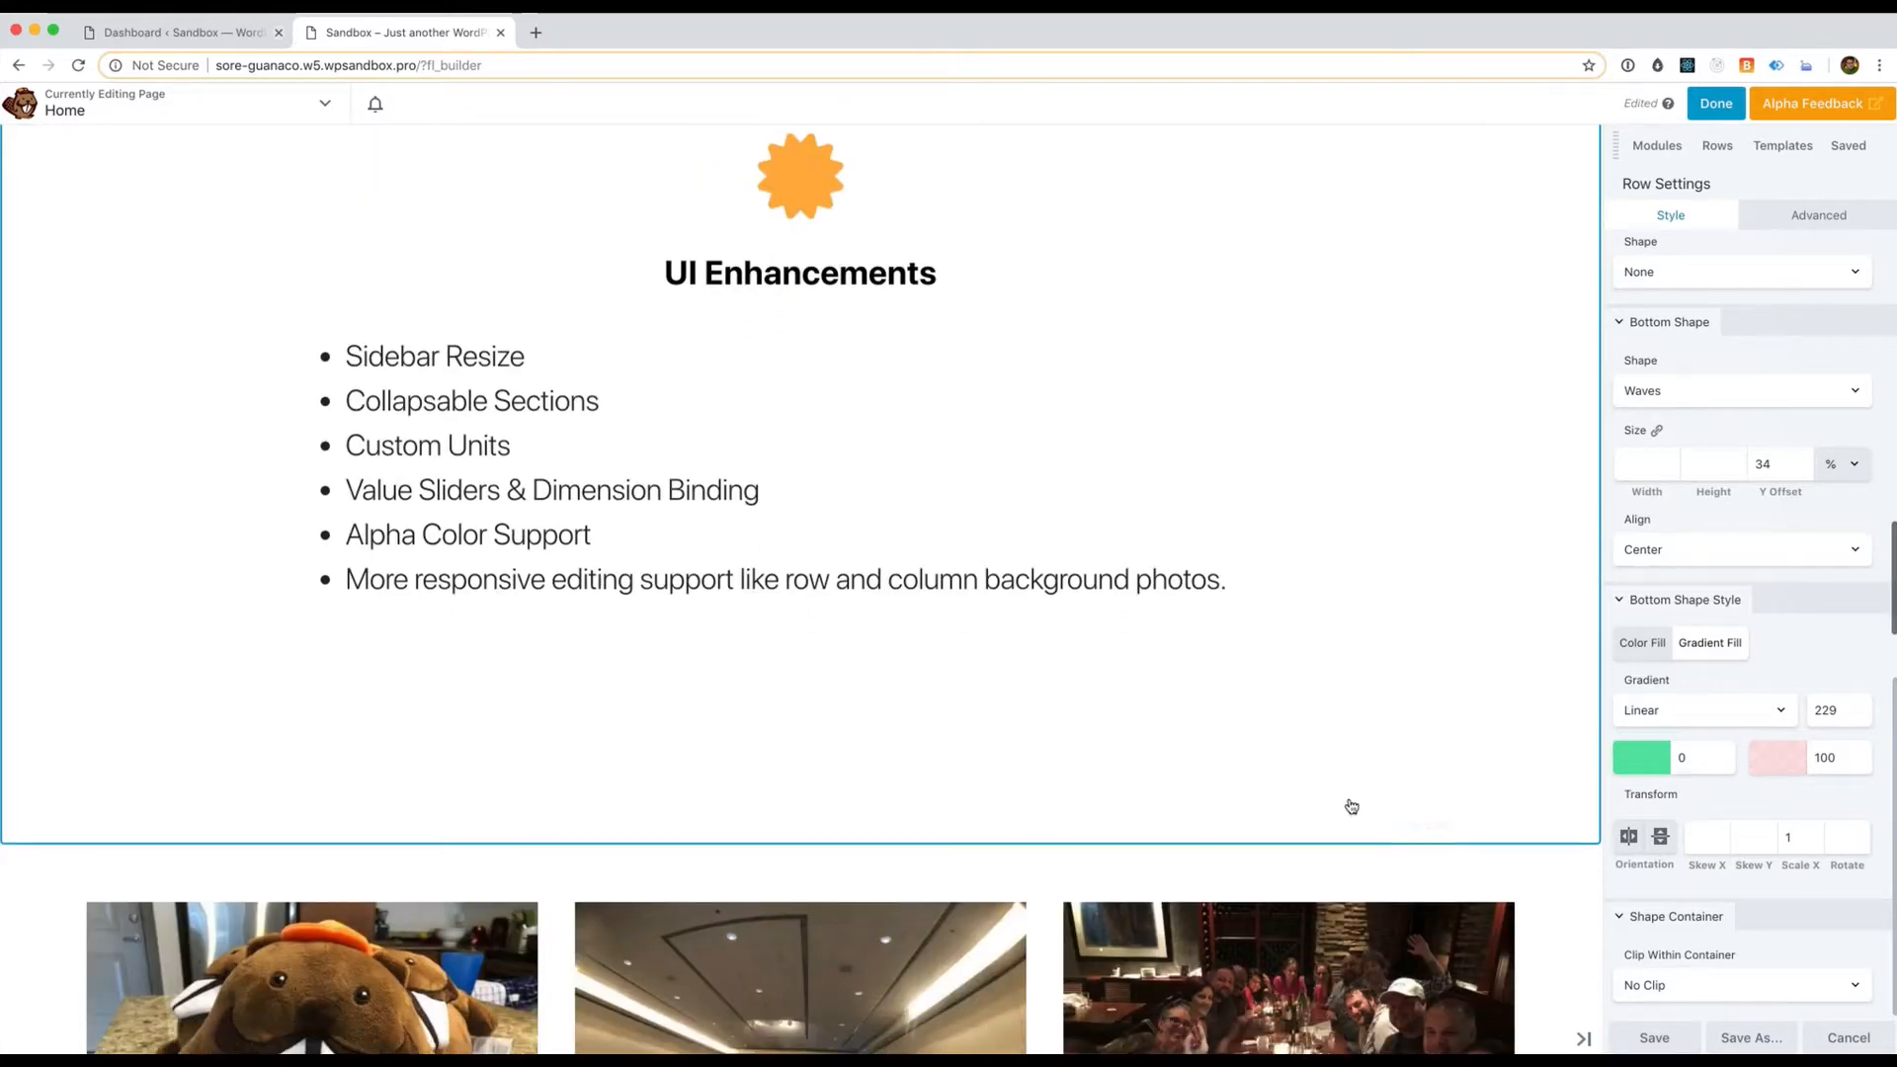
pyautogui.scroll(-8, 1348, 804)
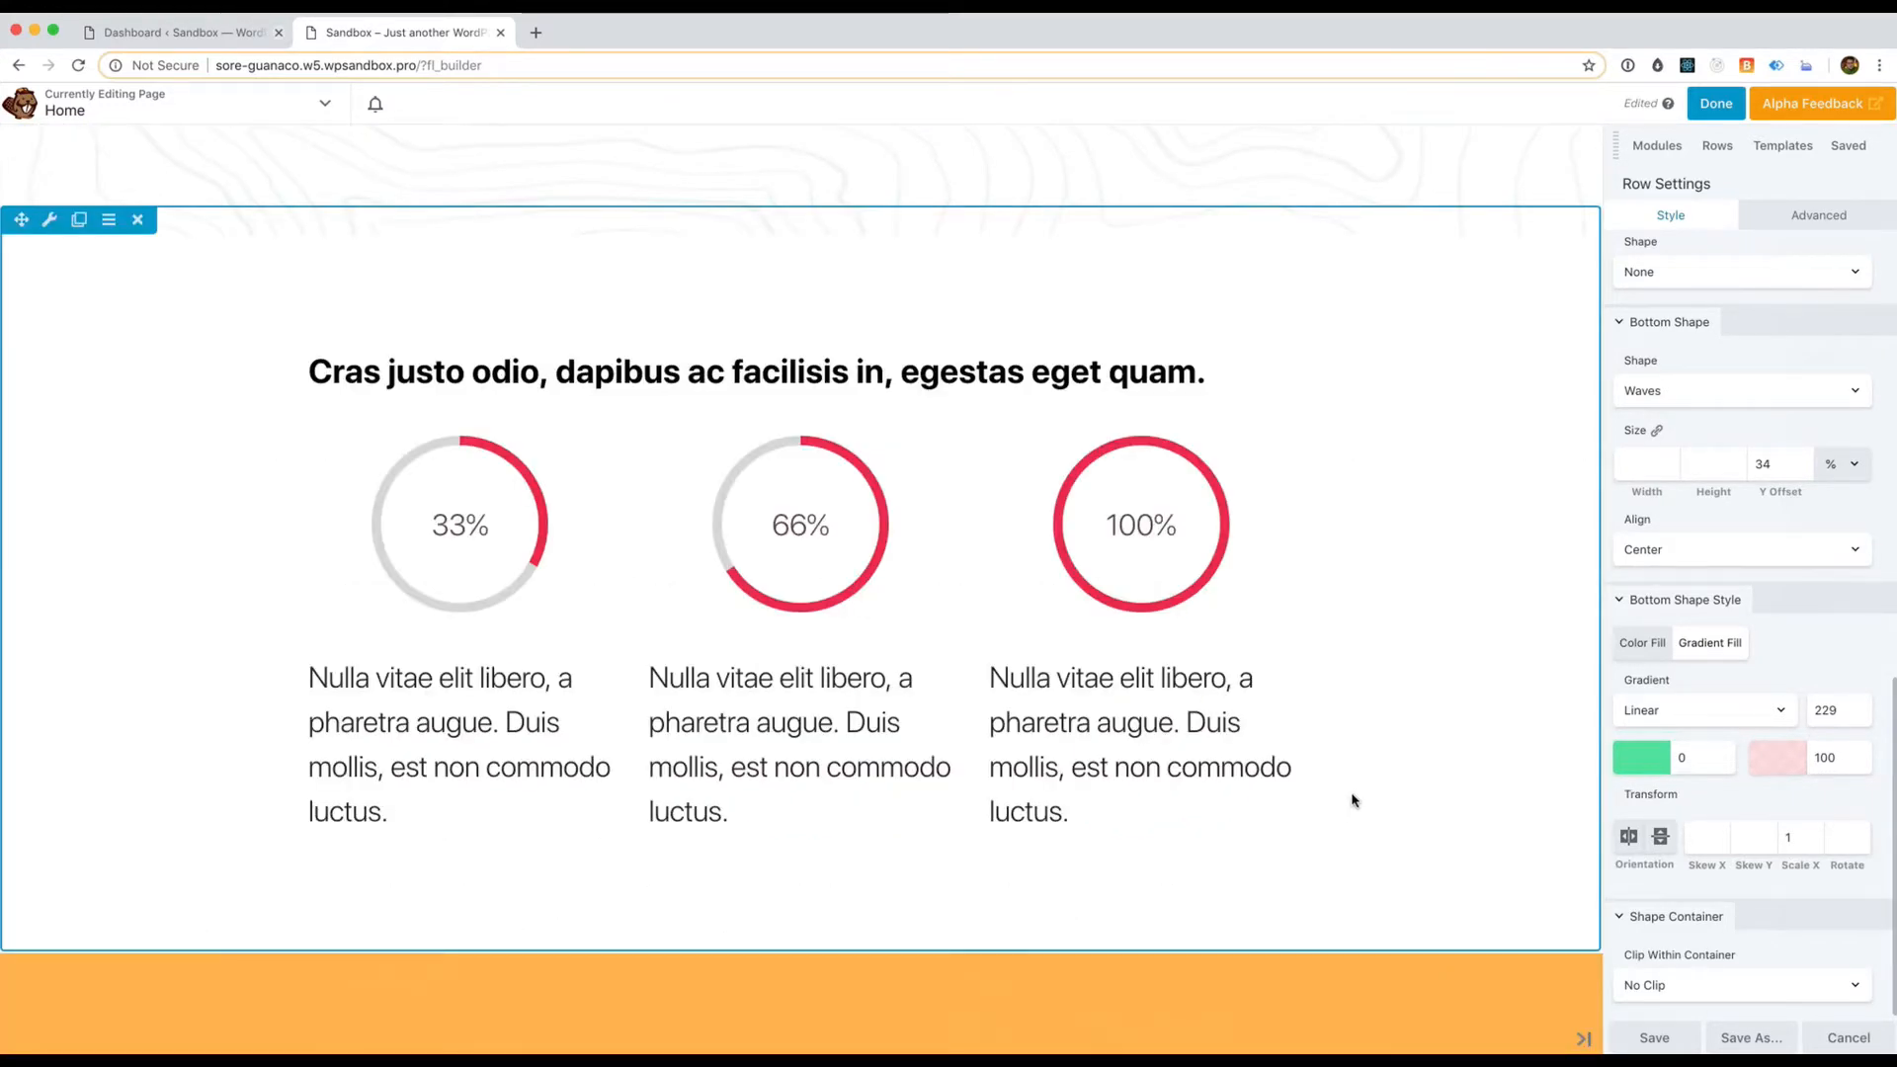
pyautogui.scroll(-3, 1353, 800)
pyautogui.scroll(4, 1353, 800)
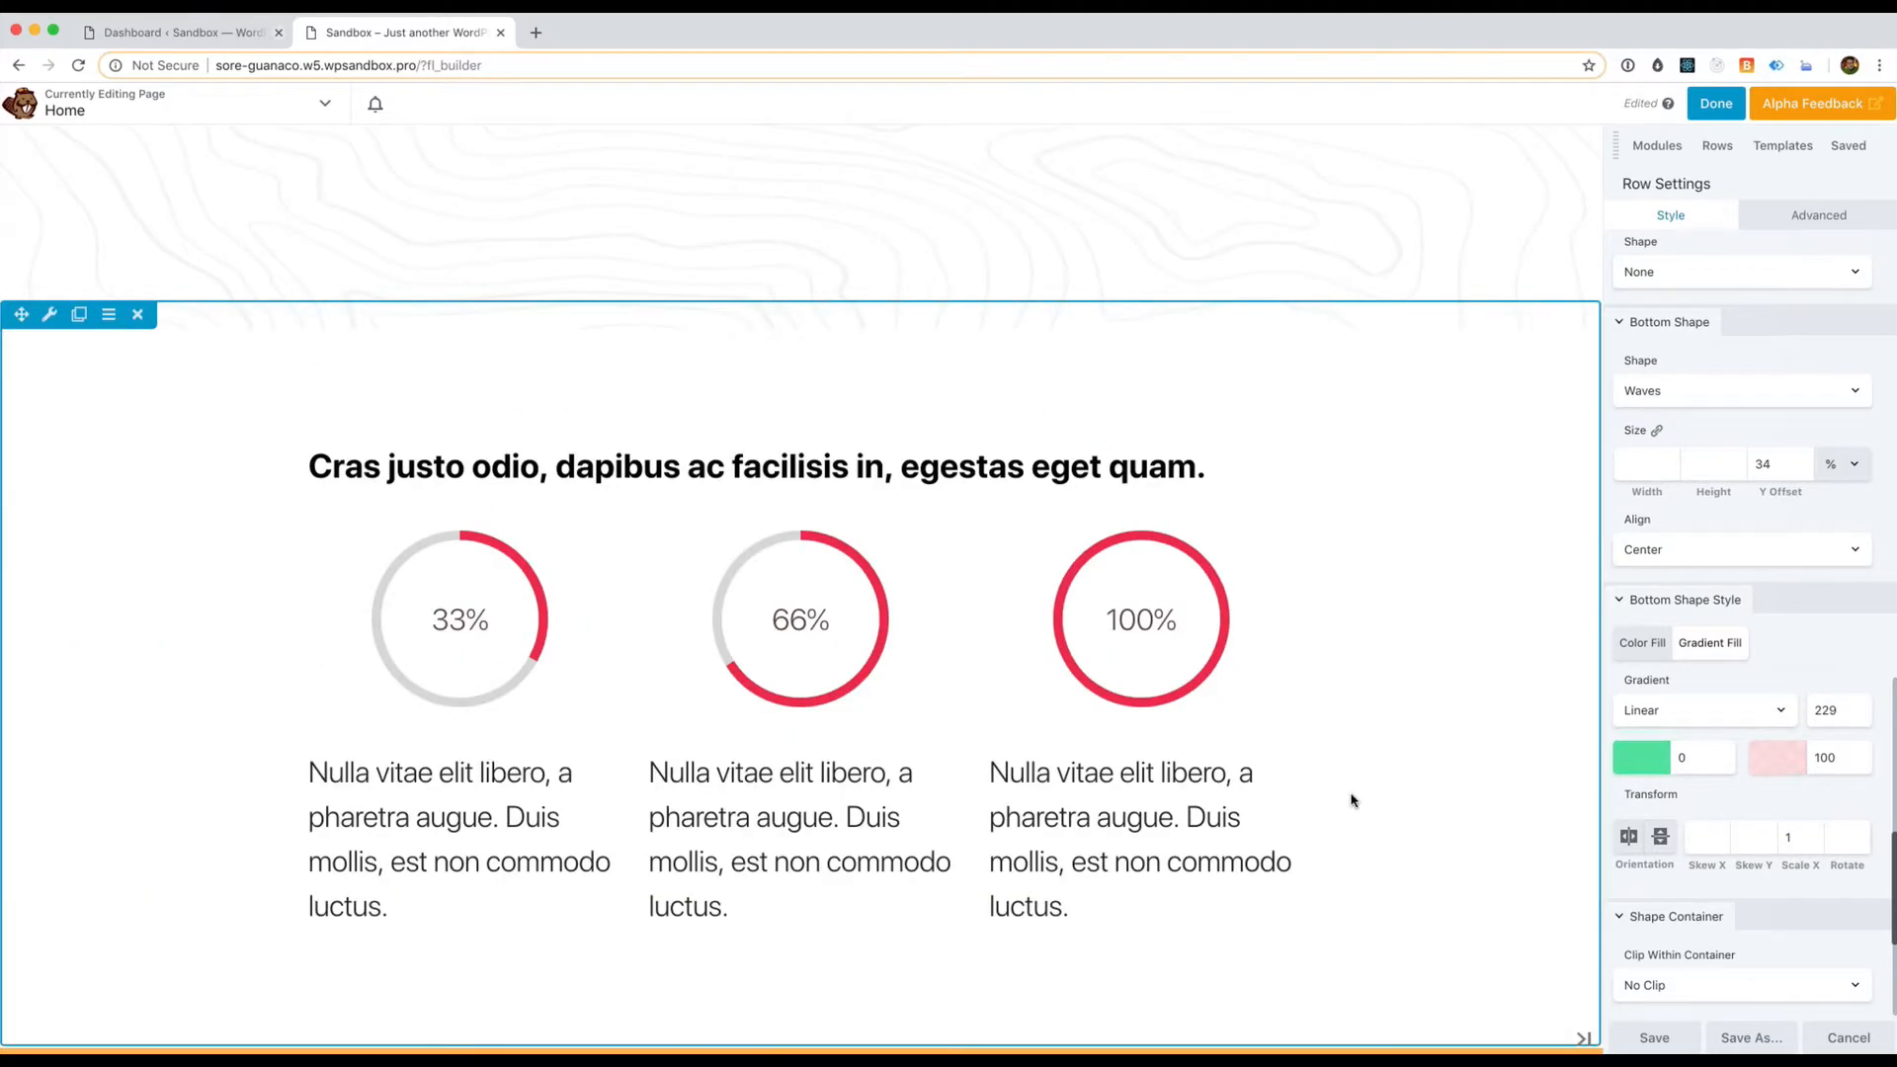
pyautogui.scroll(-8, 1352, 800)
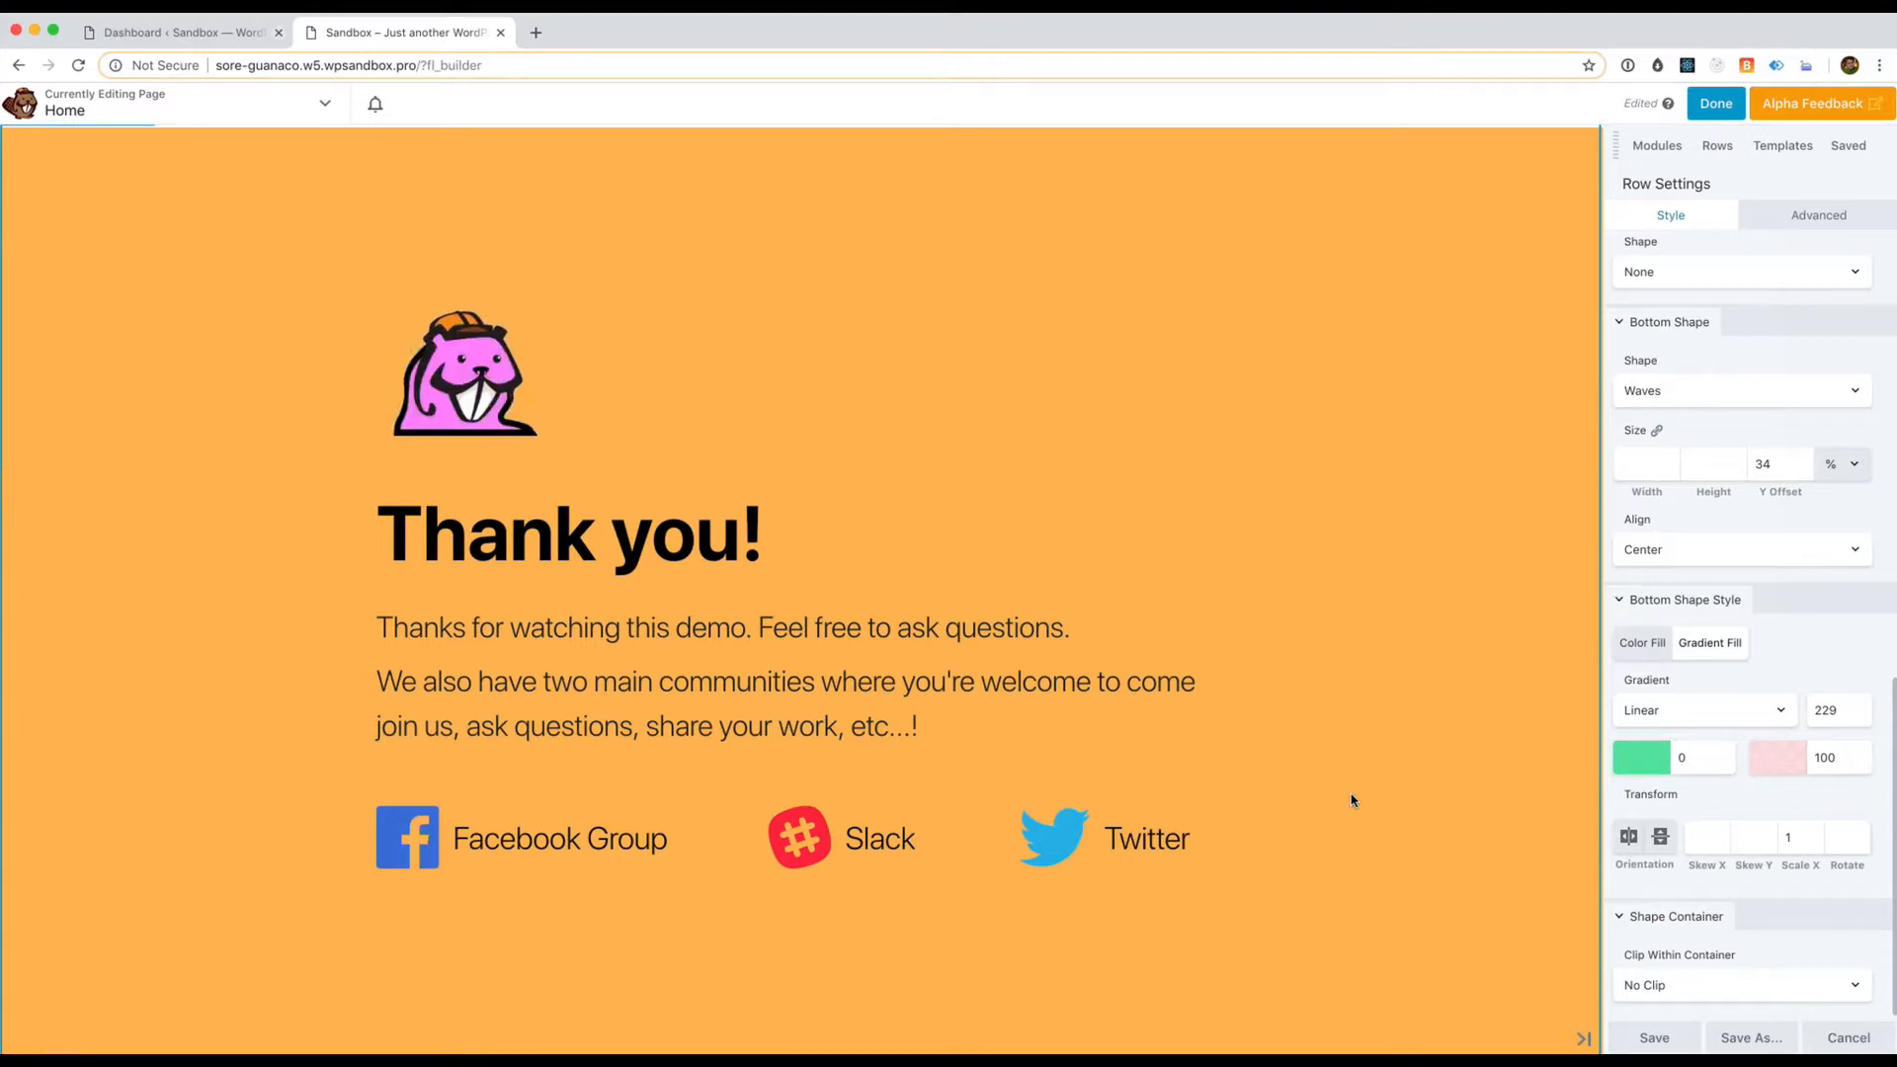
pyautogui.click(1621, 1035)
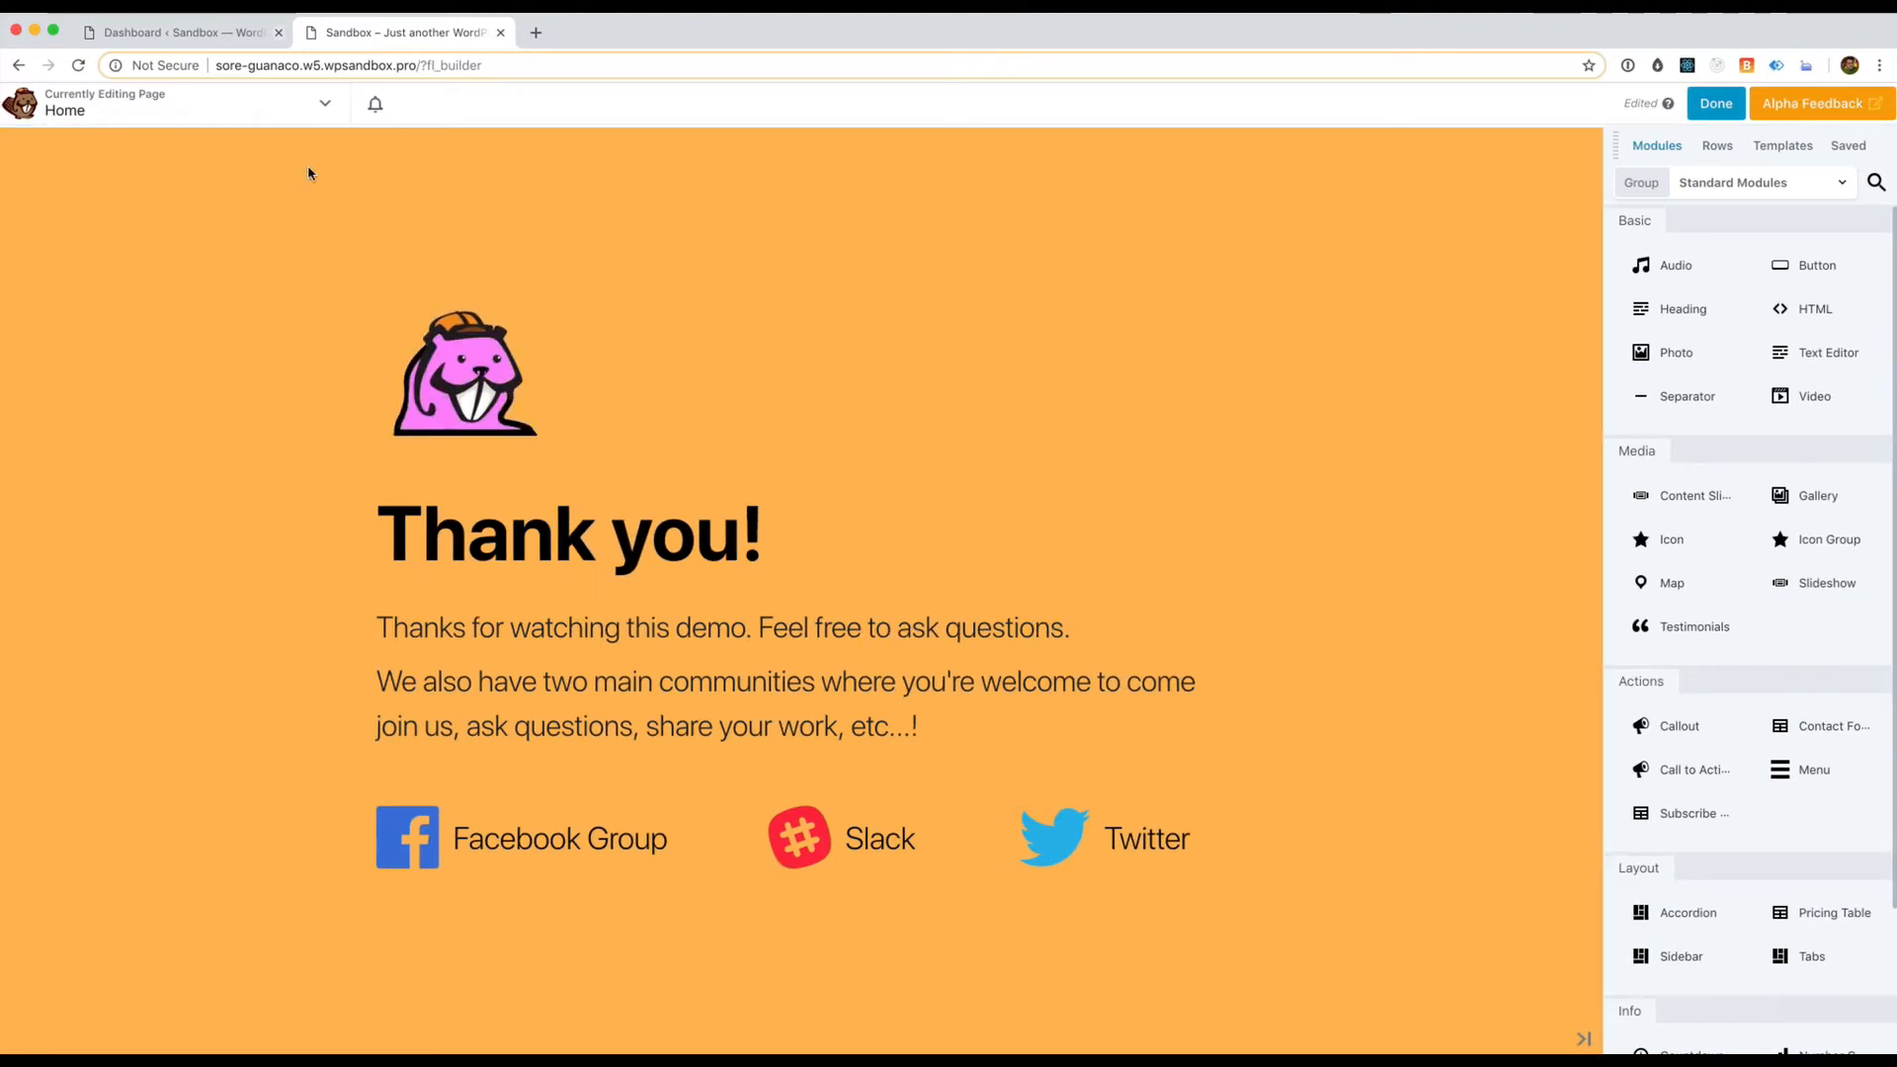
# Examine the Home page's list of saved layout revisions without restoring any of them
pyautogui.press('u')
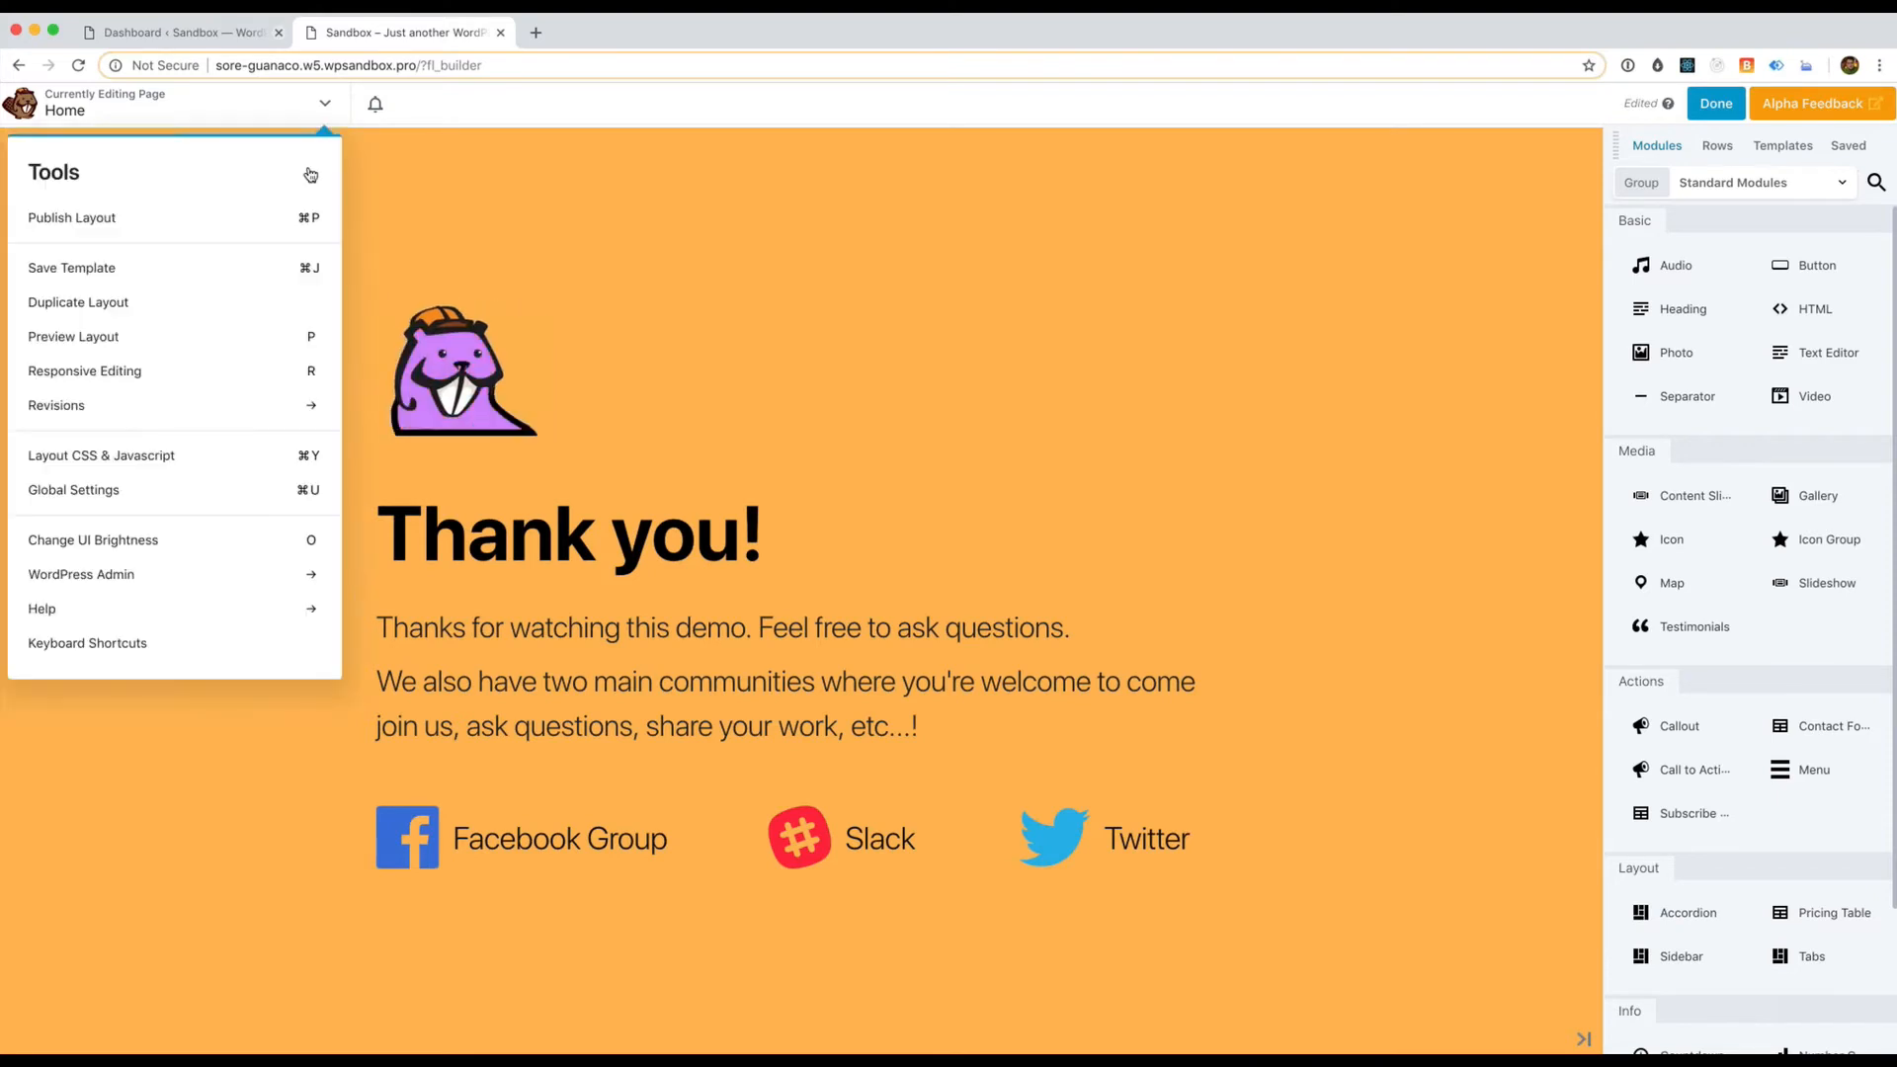
pyautogui.click(59, 406)
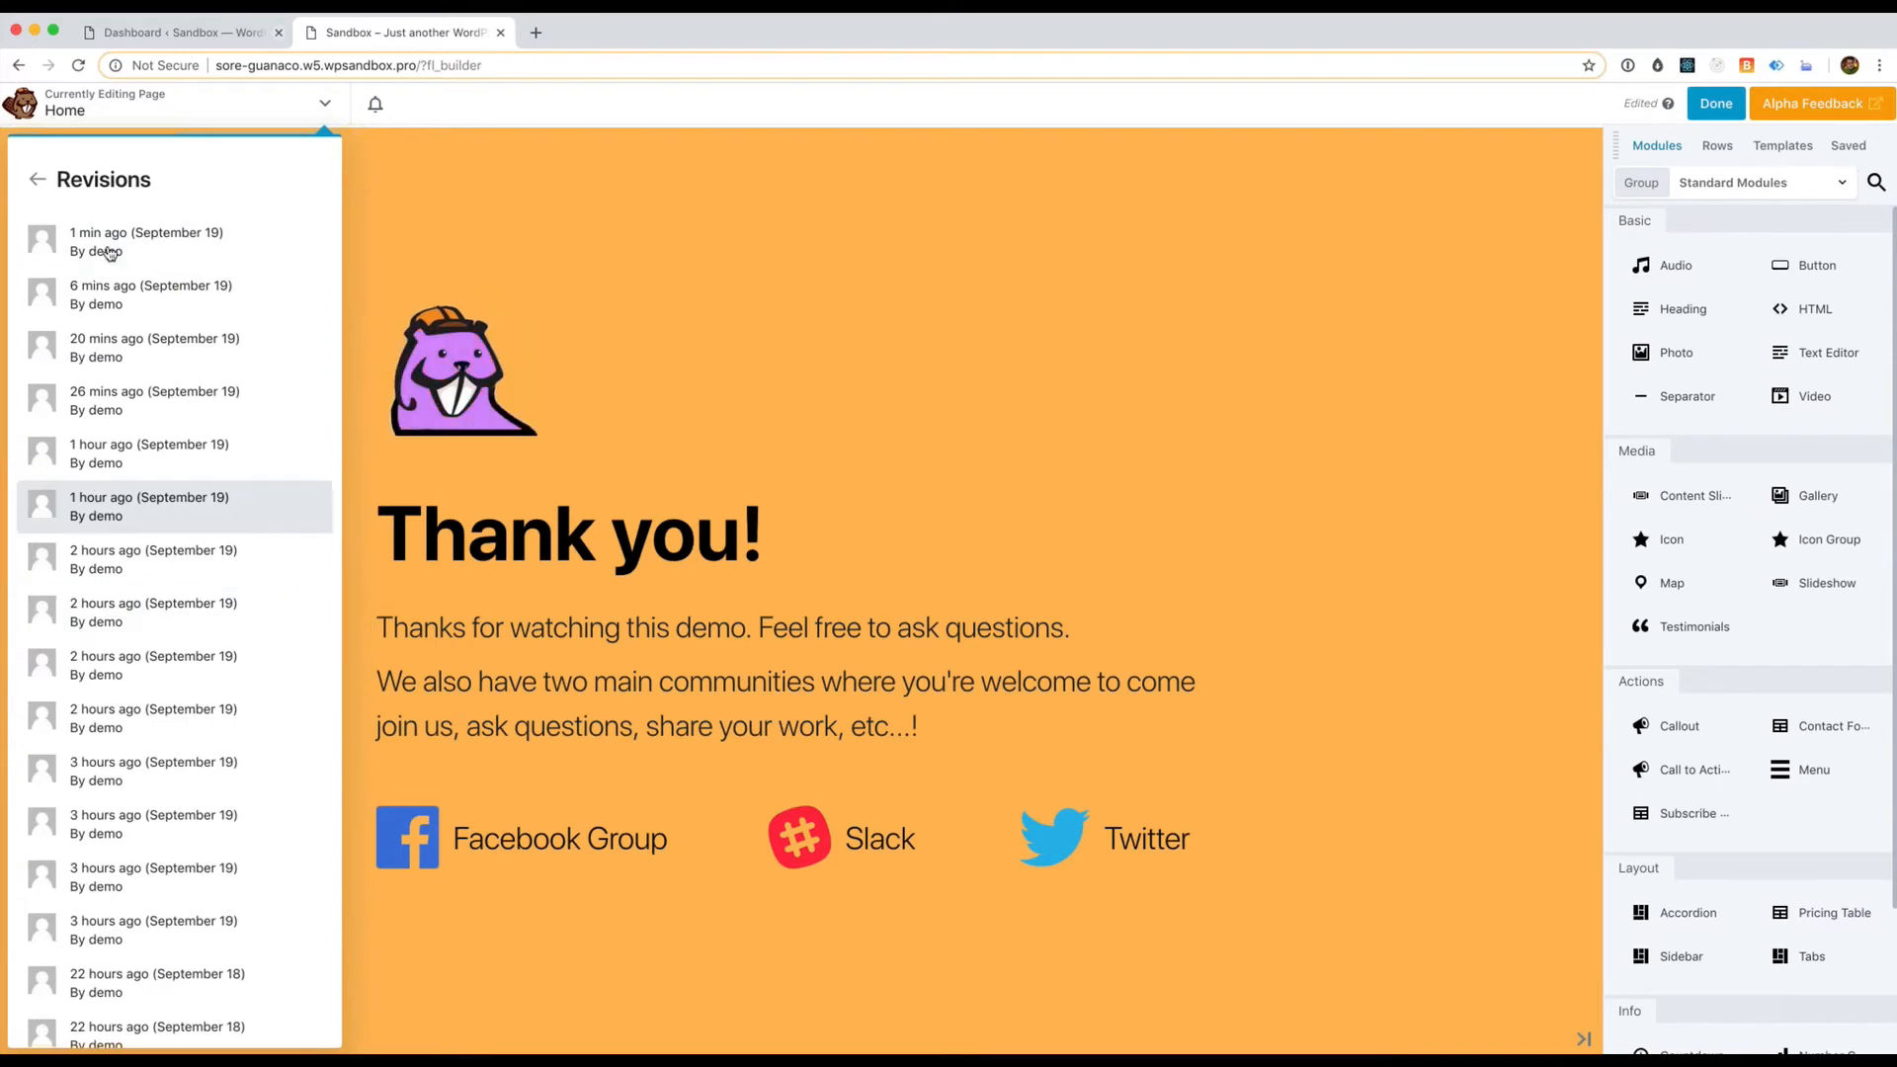
pyautogui.click(37, 179)
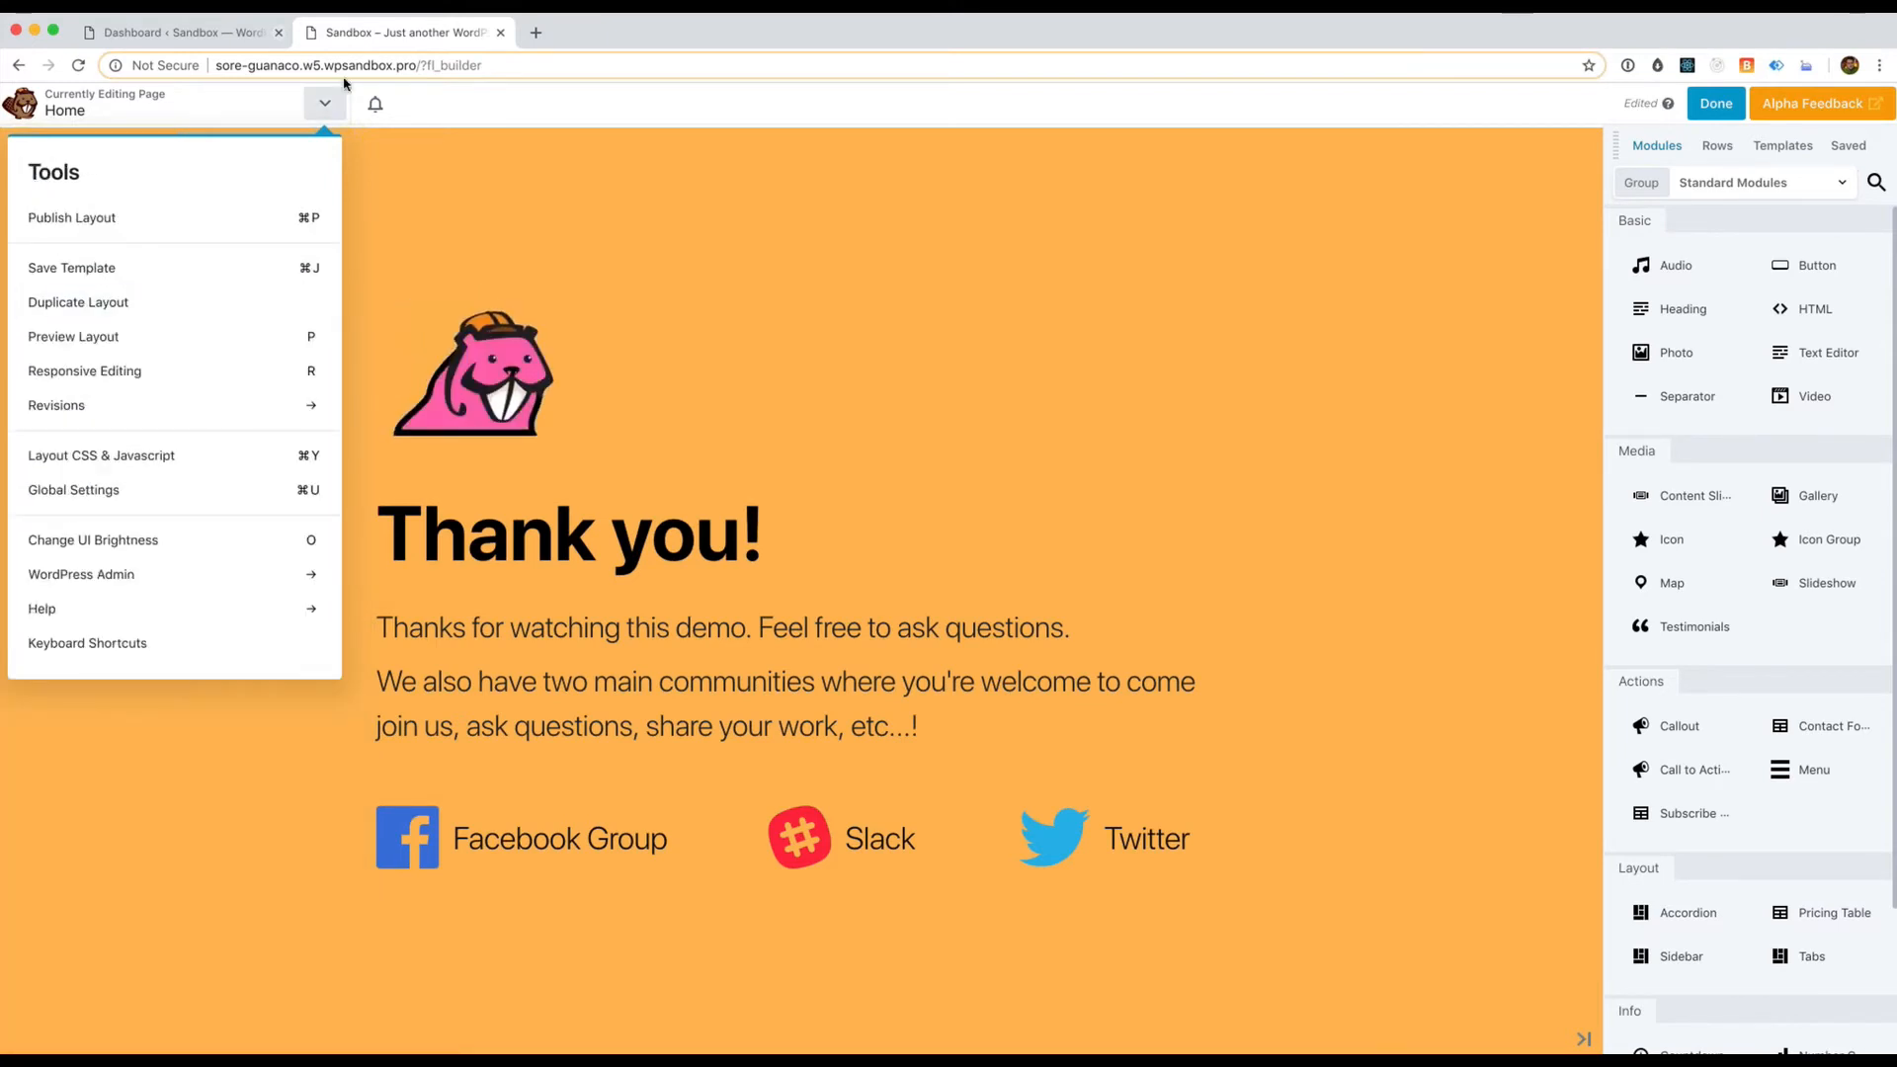
pyautogui.click(121, 417)
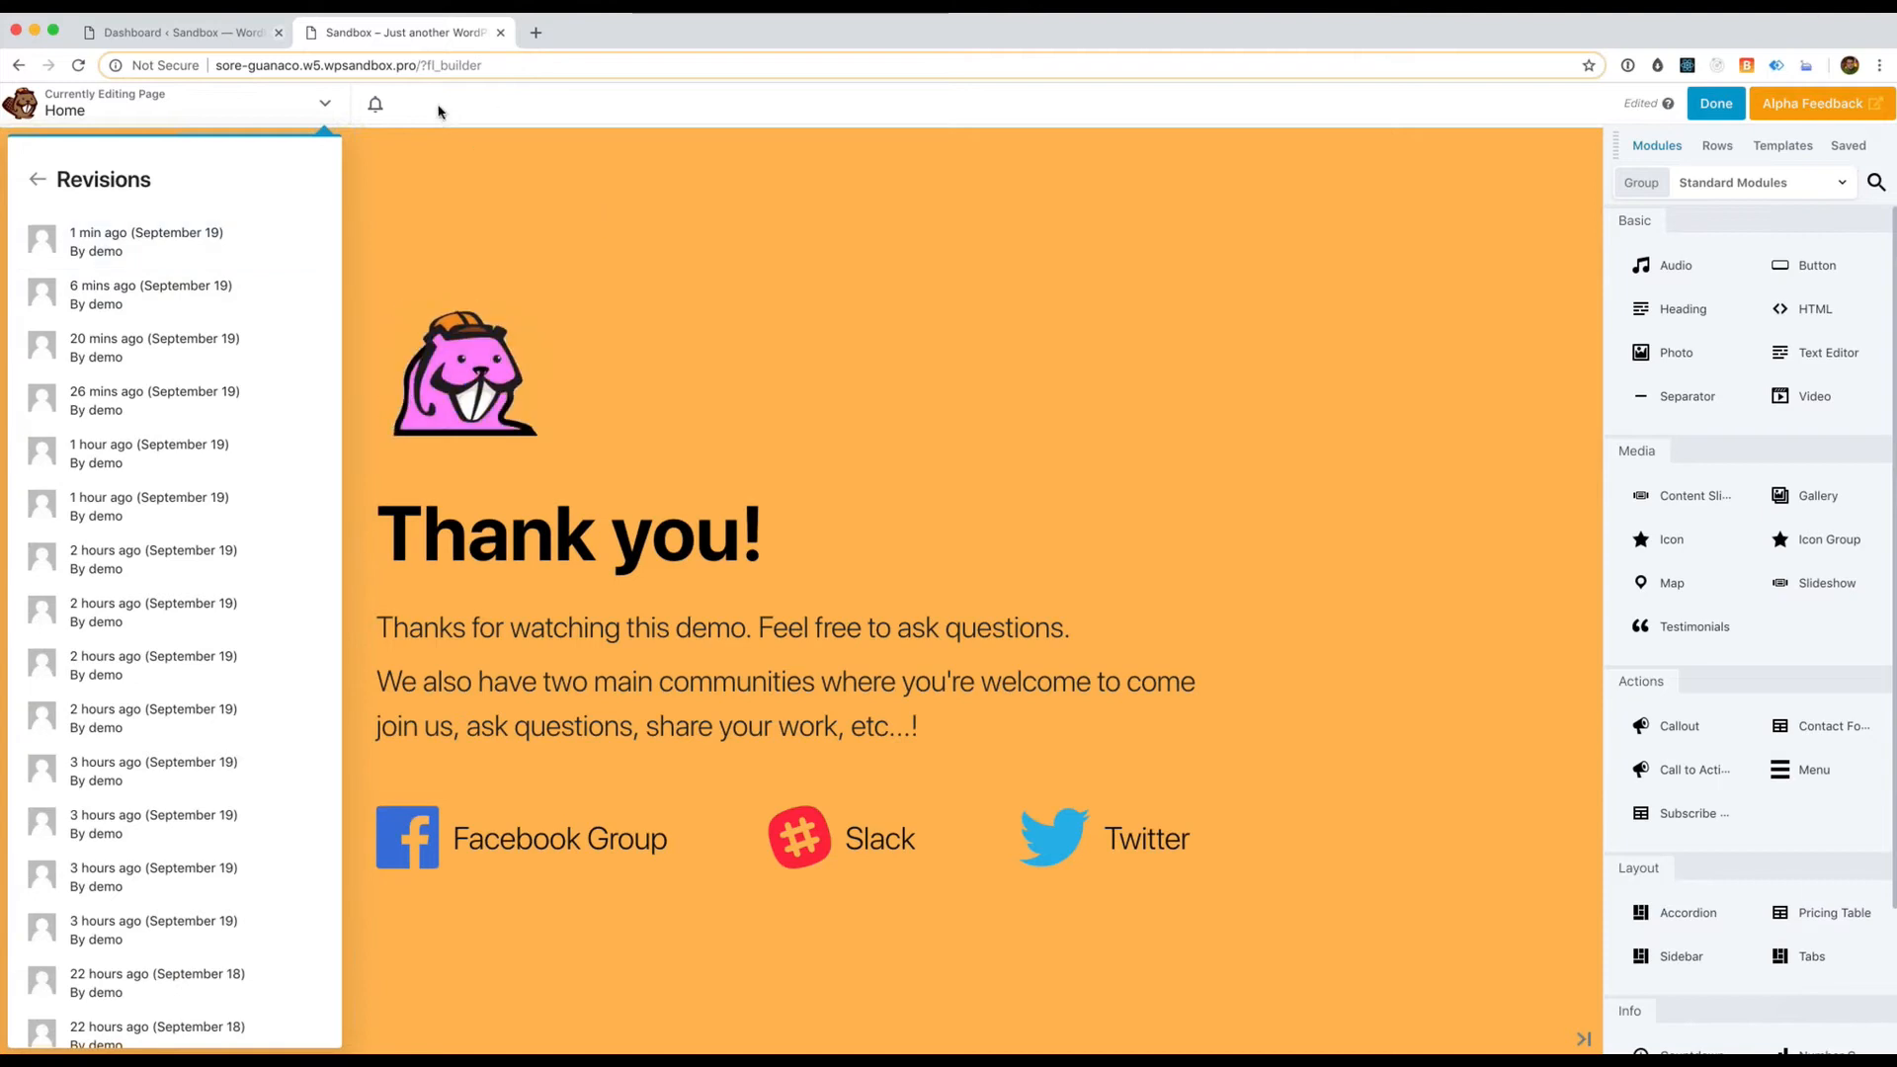
pyautogui.click(441, 112)
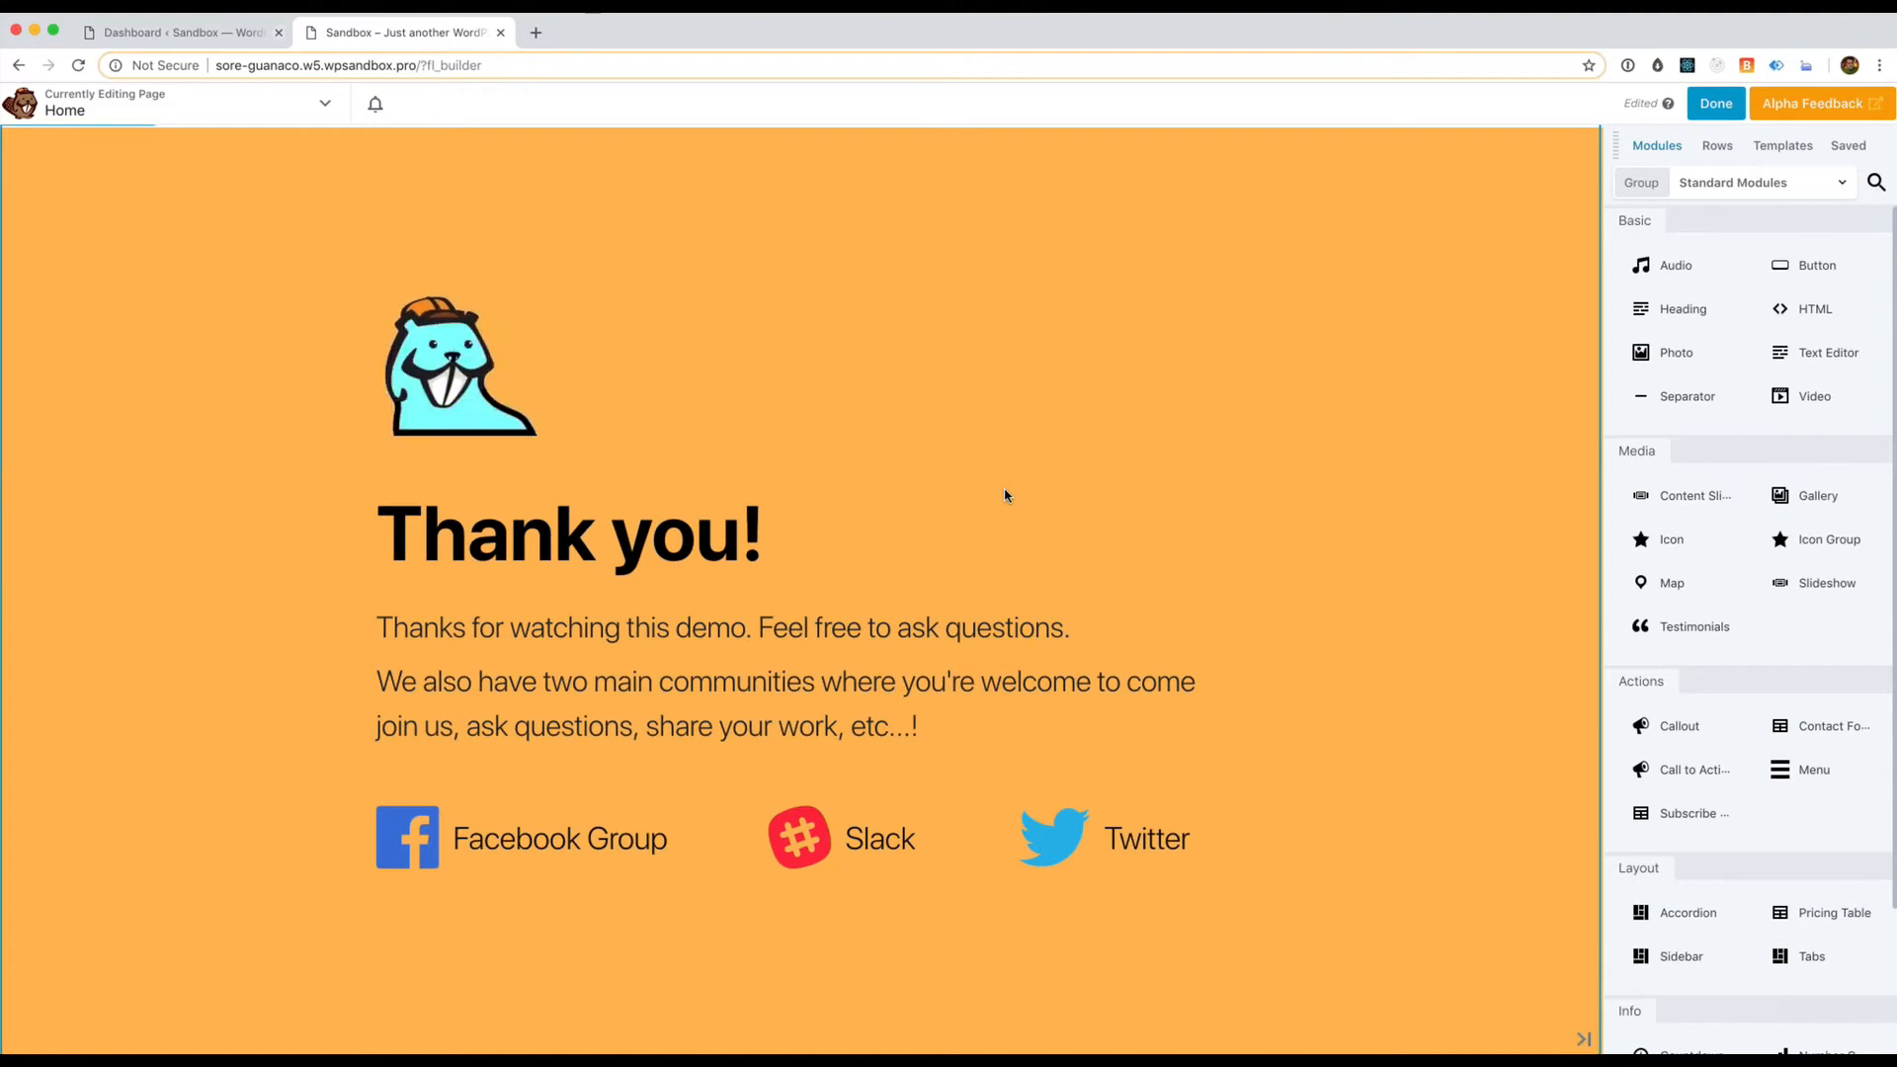
# Examine the Save Template form for the current layout and leave it without saving a template
pyautogui.click(138, 110)
pyautogui.click(97, 270)
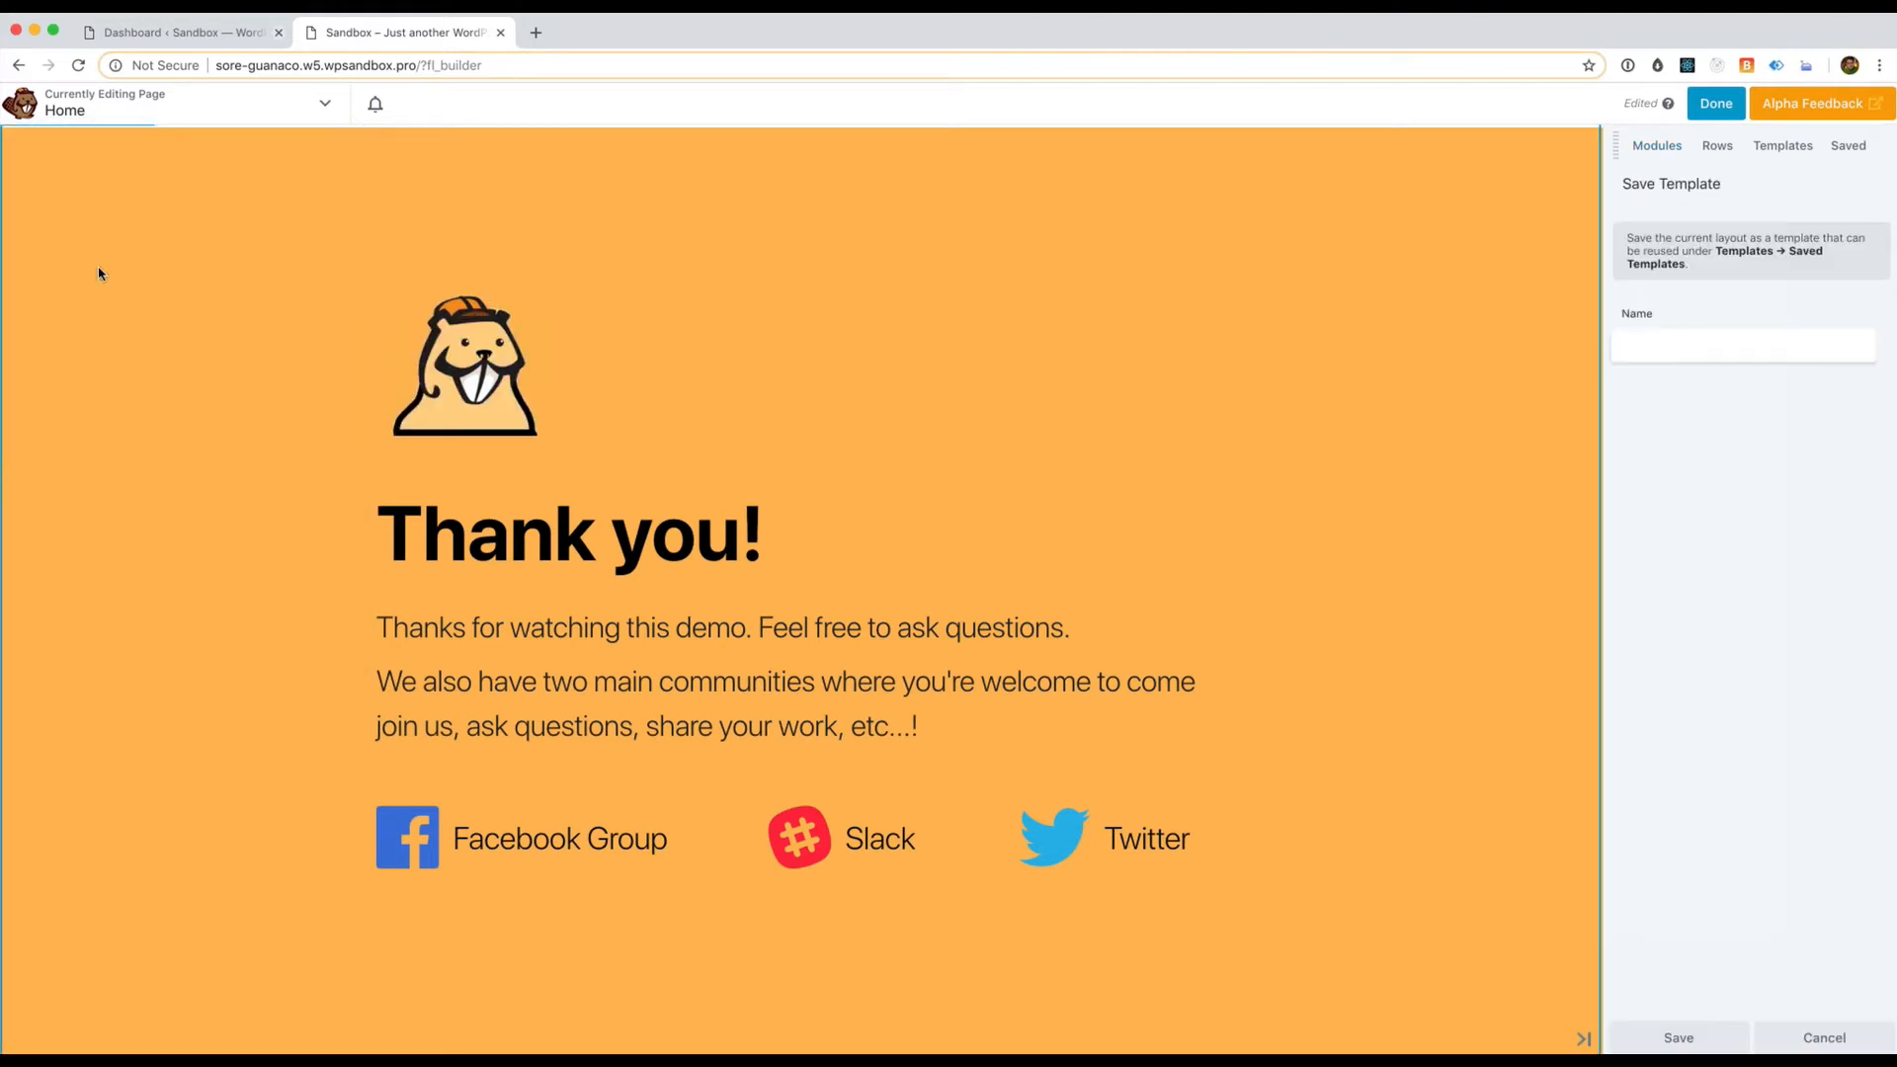
pyautogui.click(1824, 1037)
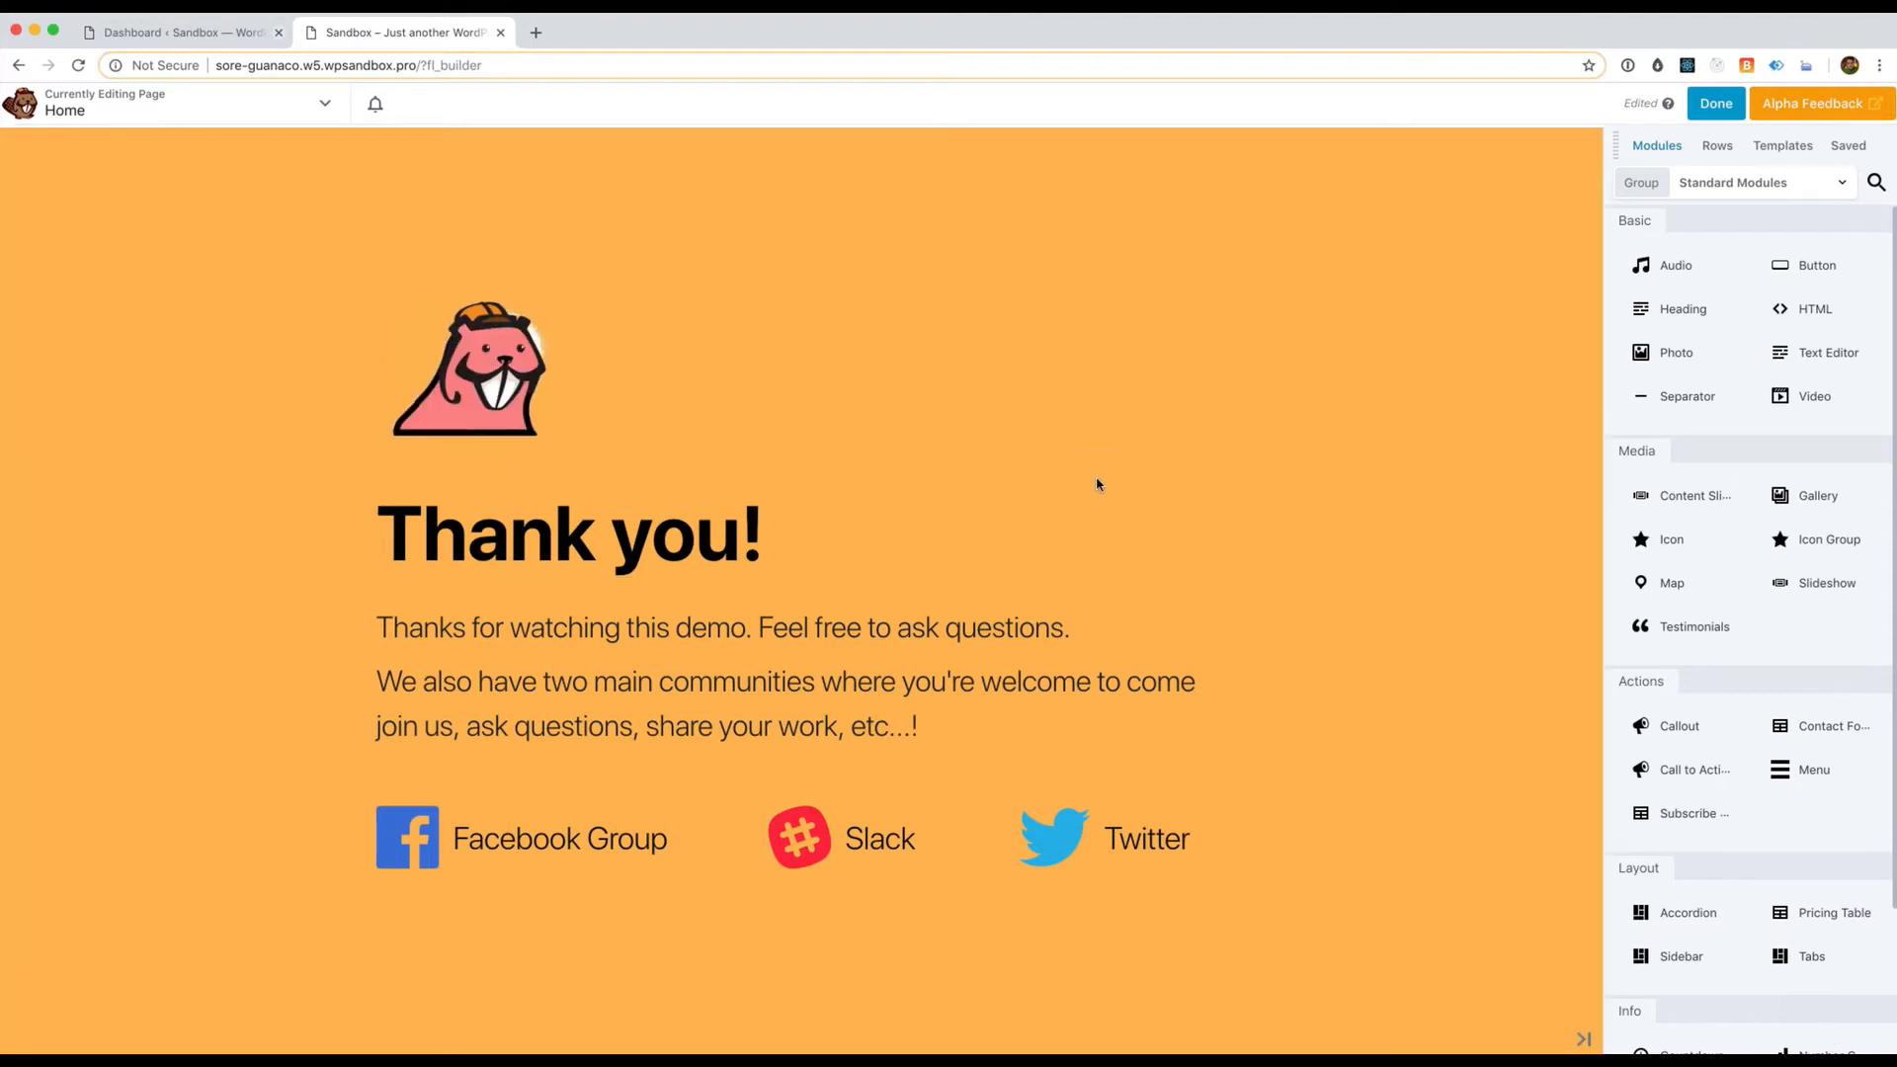
# Enable Beaver Builder for Posts in its WordPress post type settings, save the change, and return to the Home page editor
pyautogui.click(207, 35)
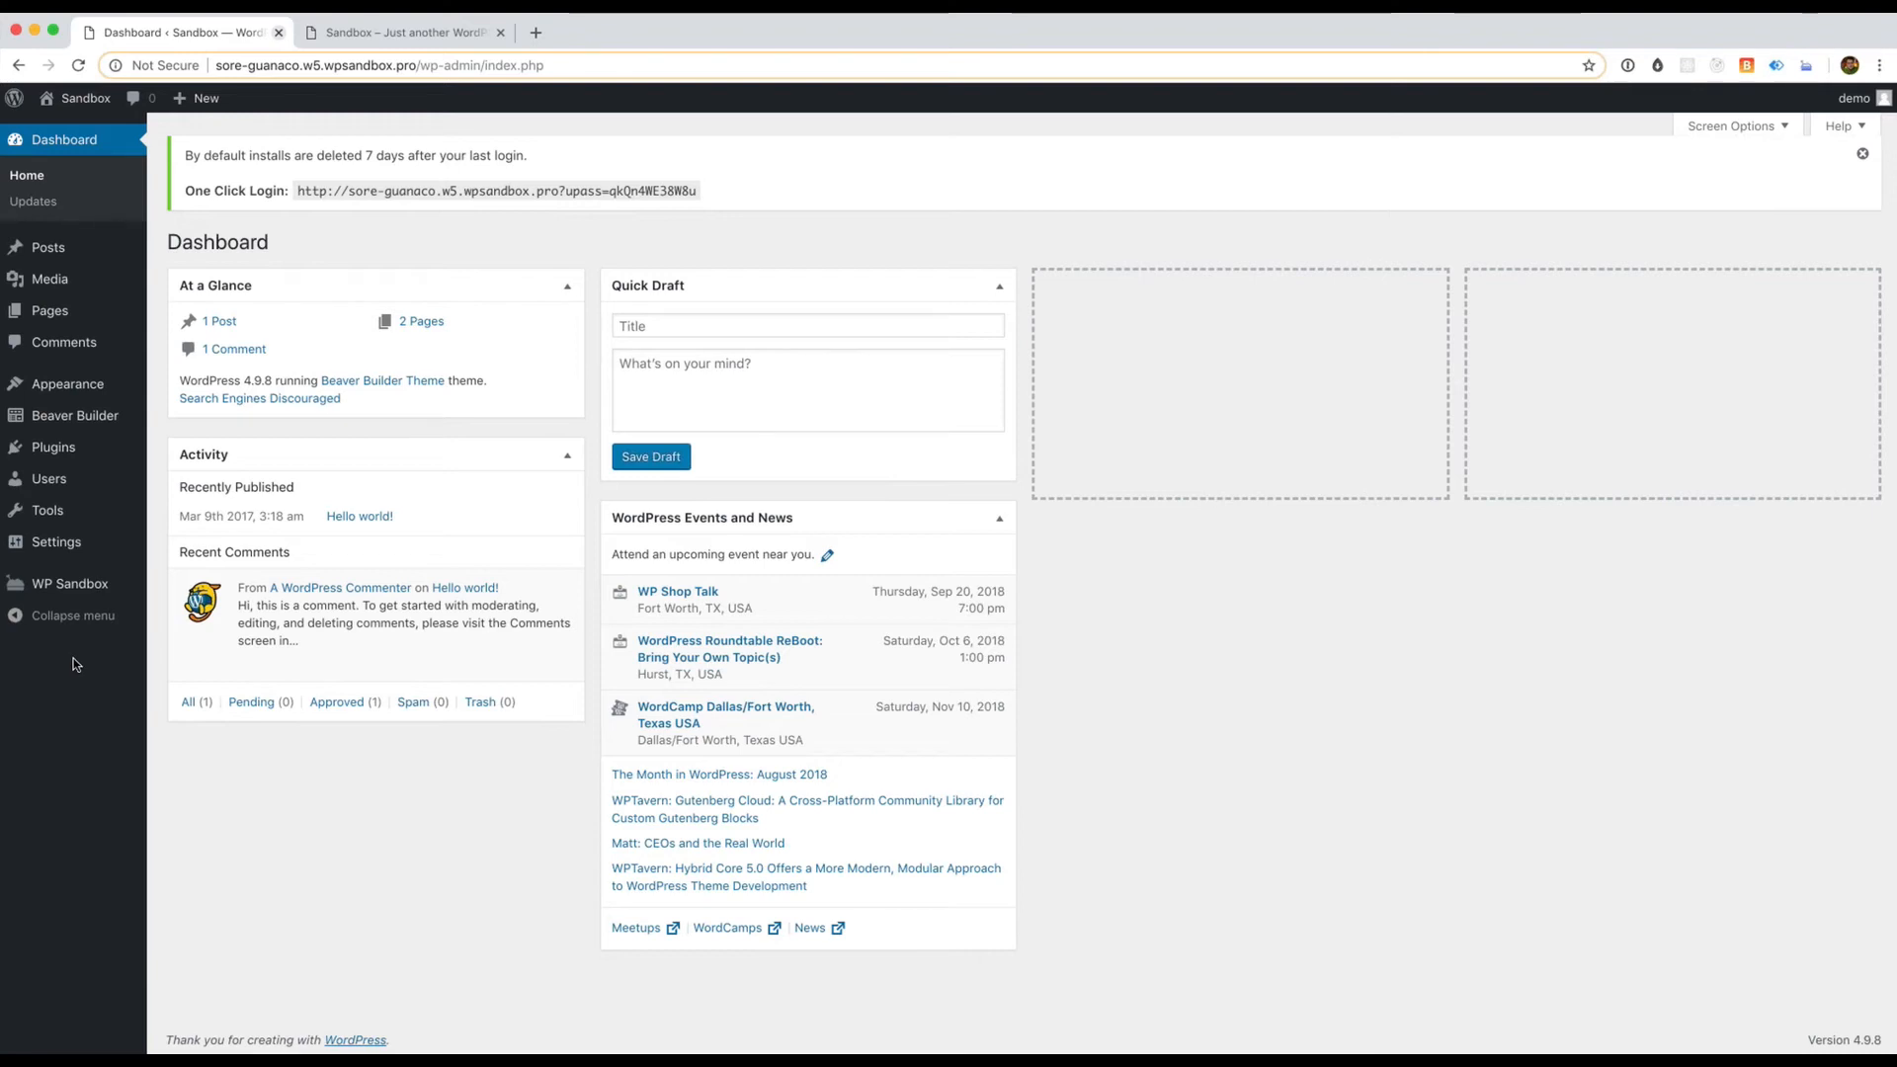
pyautogui.moveTo(72, 419)
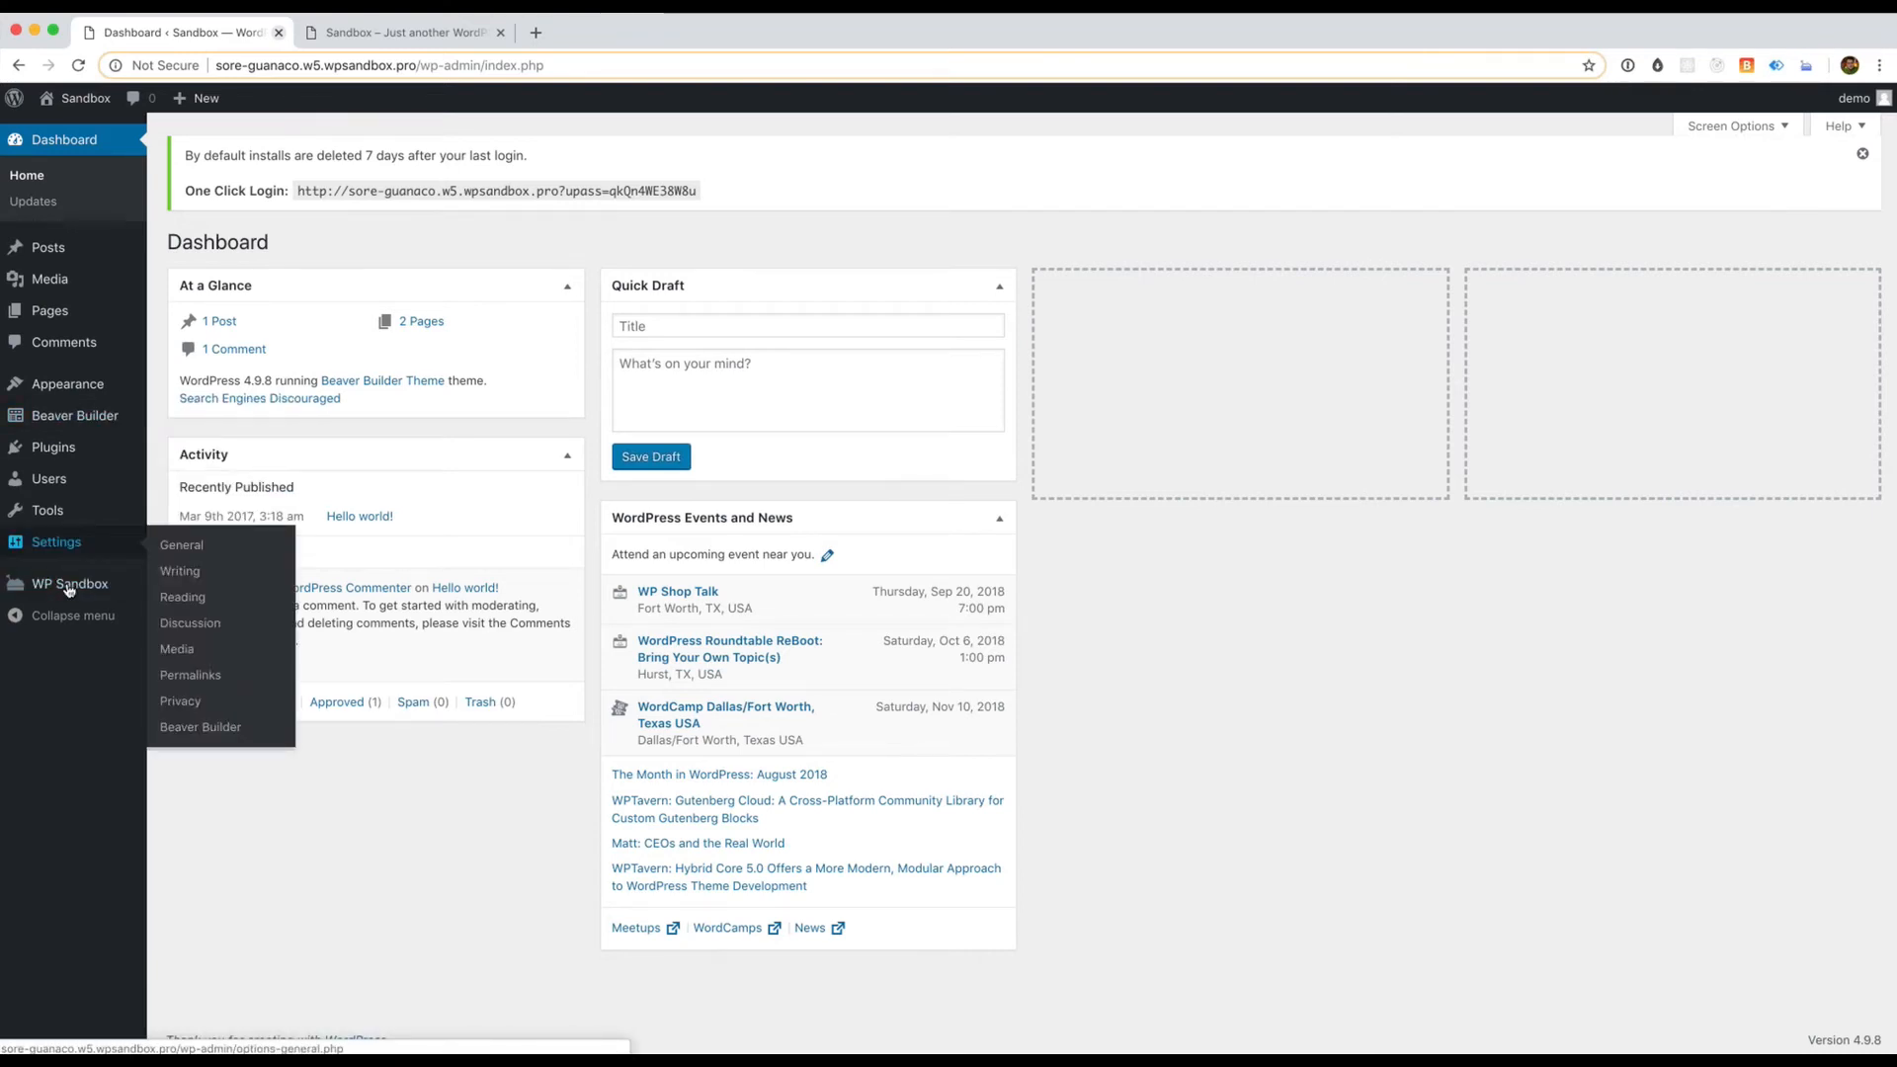
pyautogui.click(201, 728)
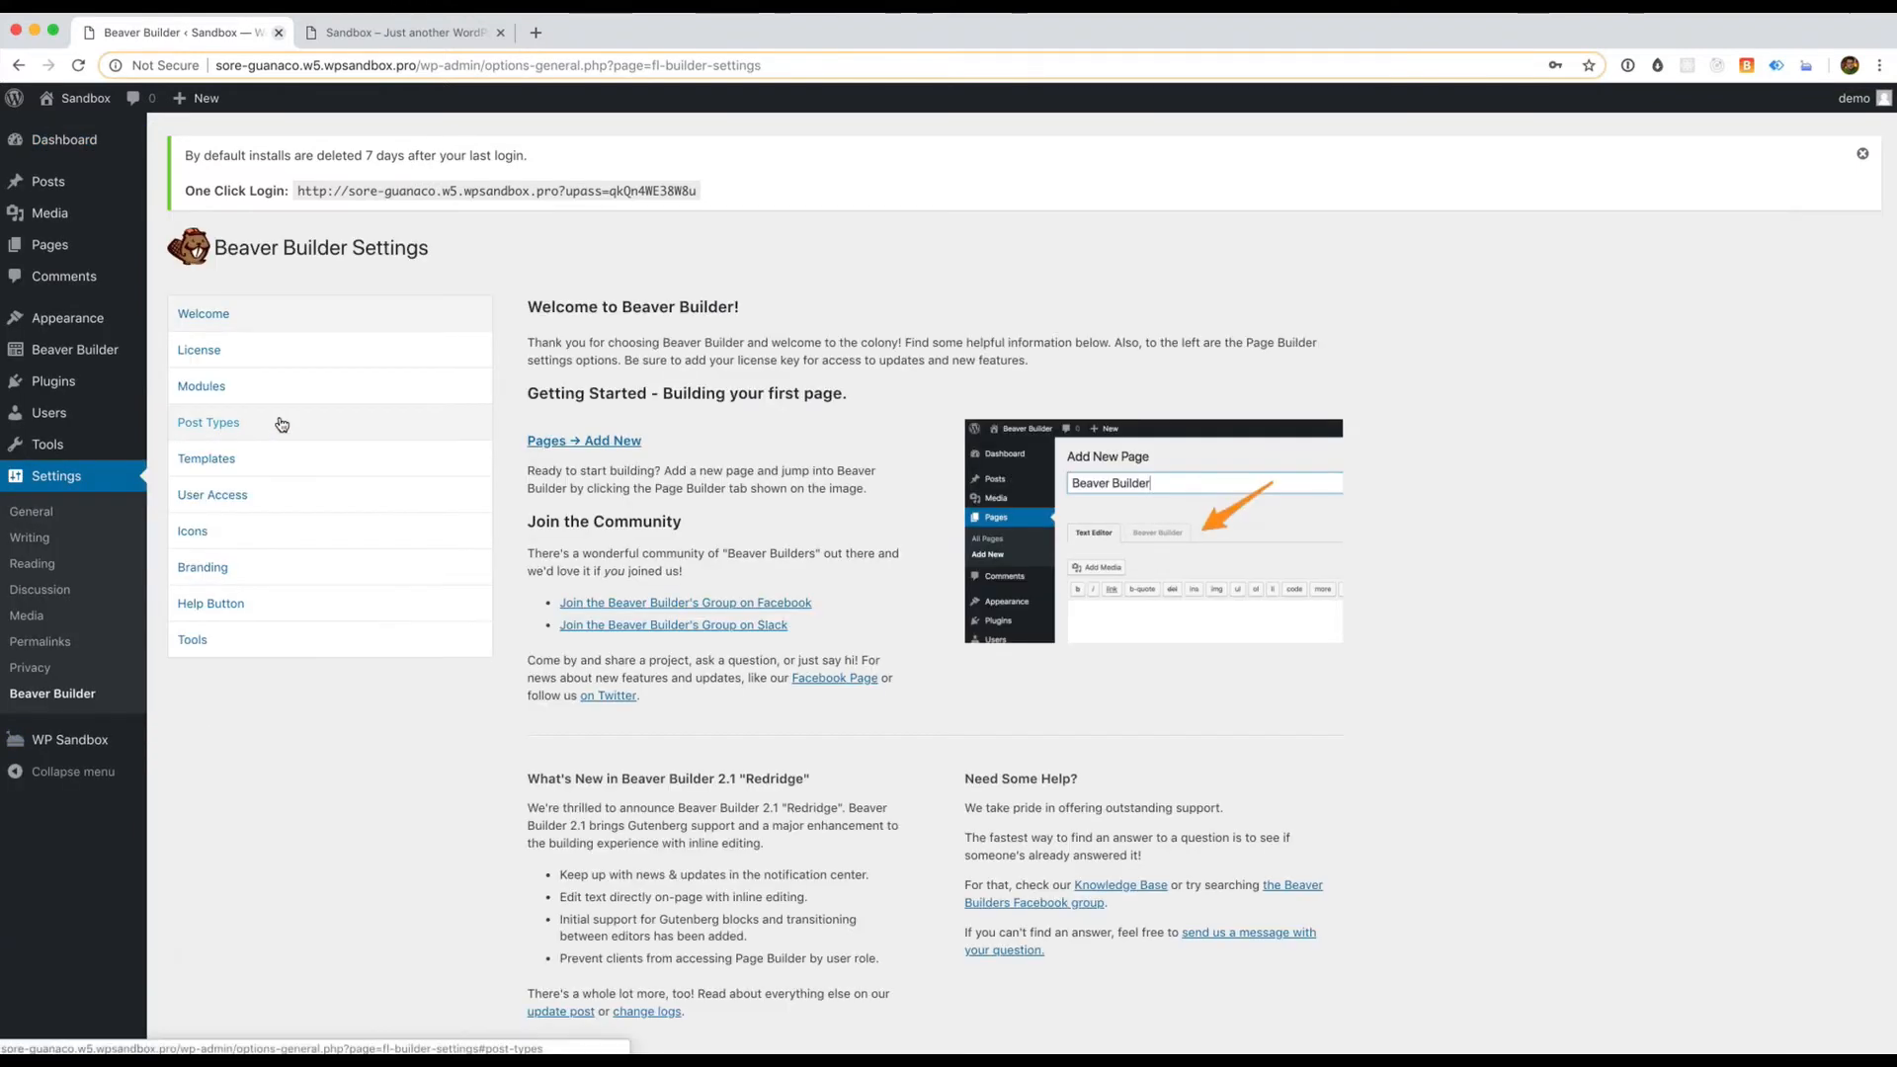
pyautogui.click(274, 427)
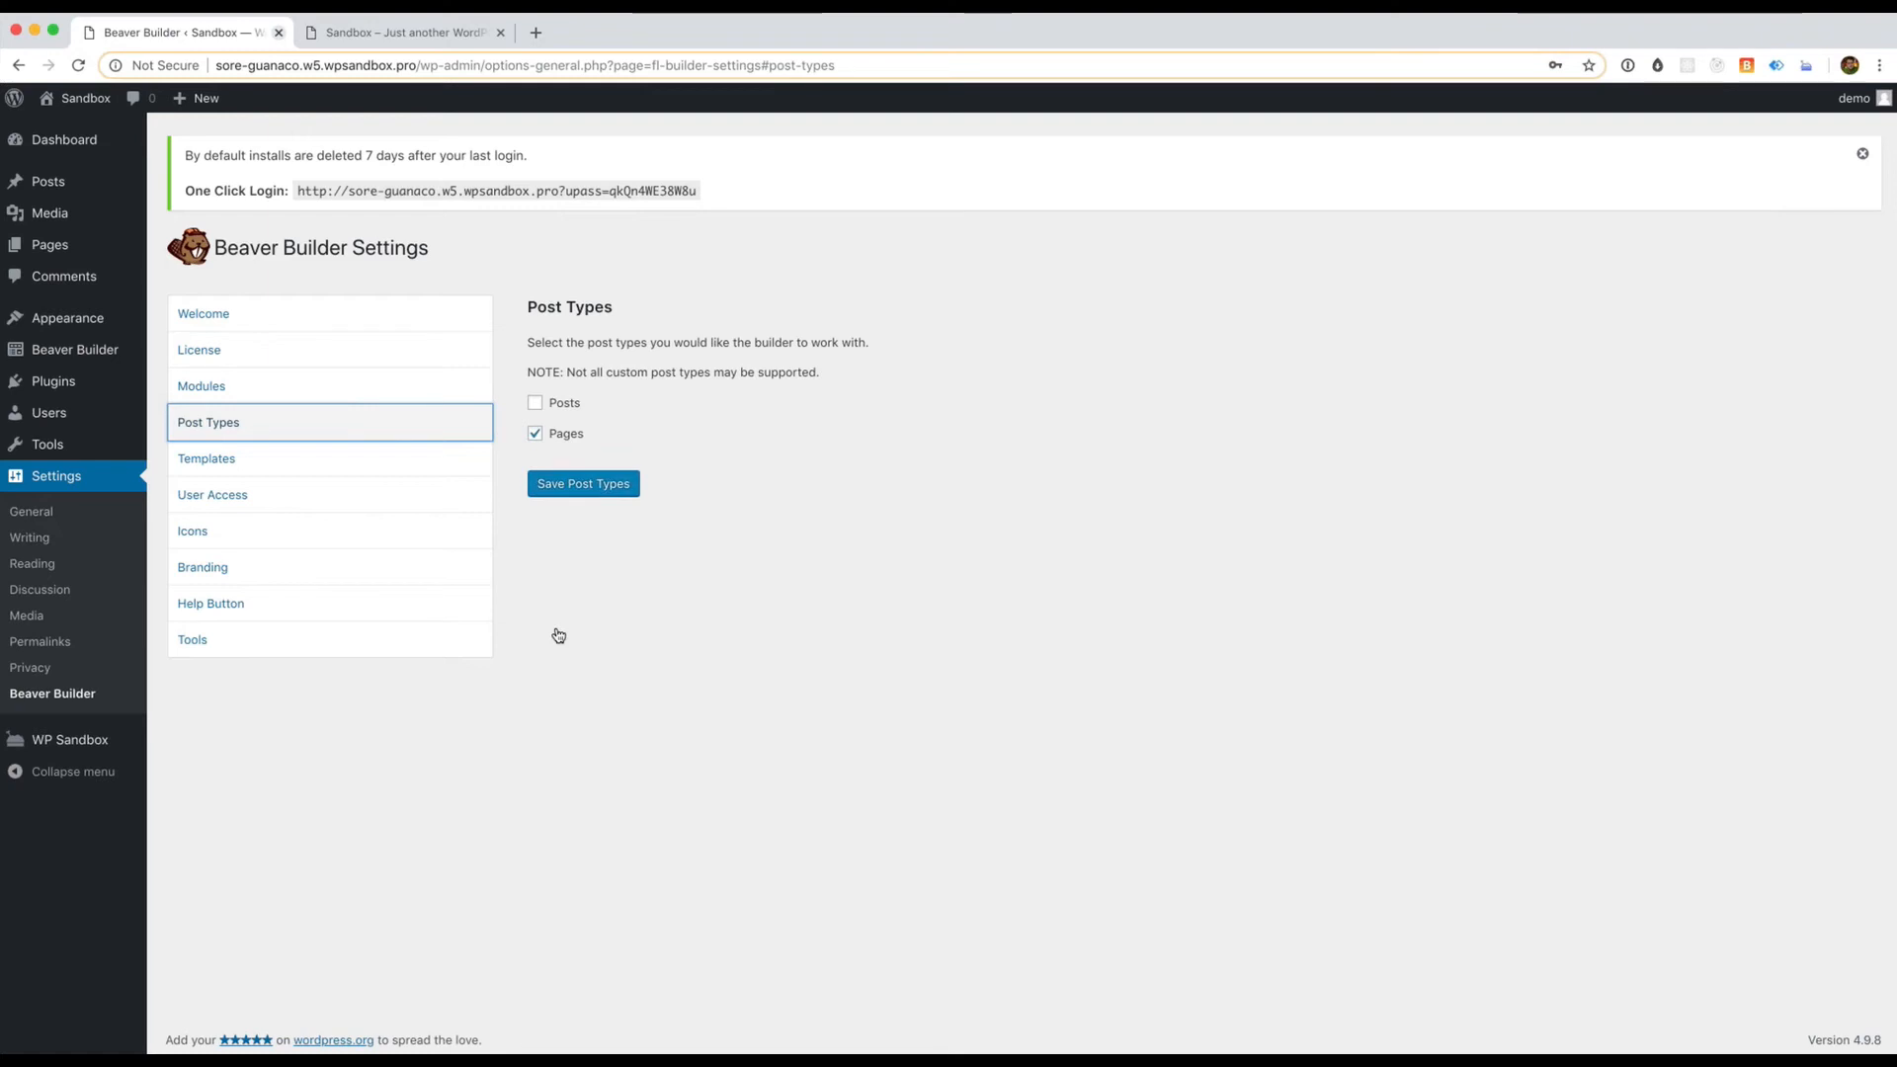
pyautogui.click(534, 404)
pyautogui.click(581, 484)
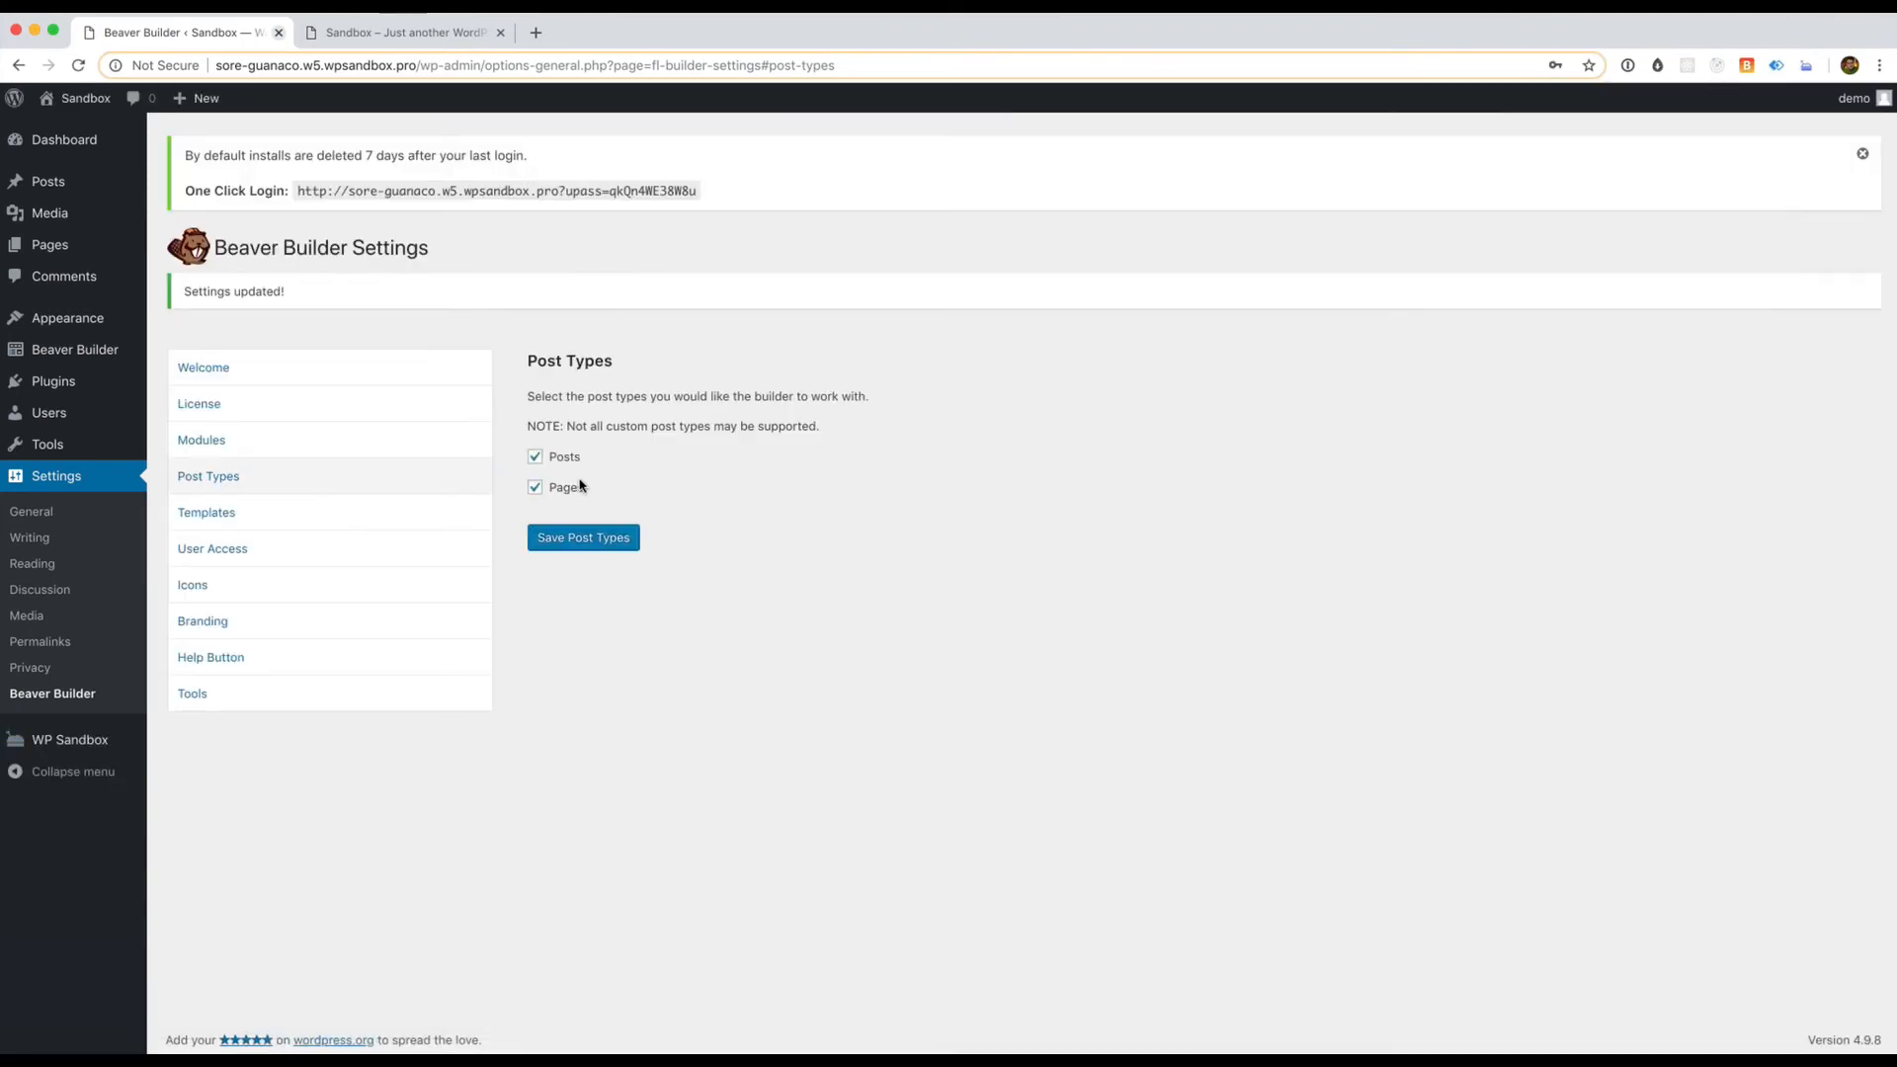
pyautogui.click(384, 35)
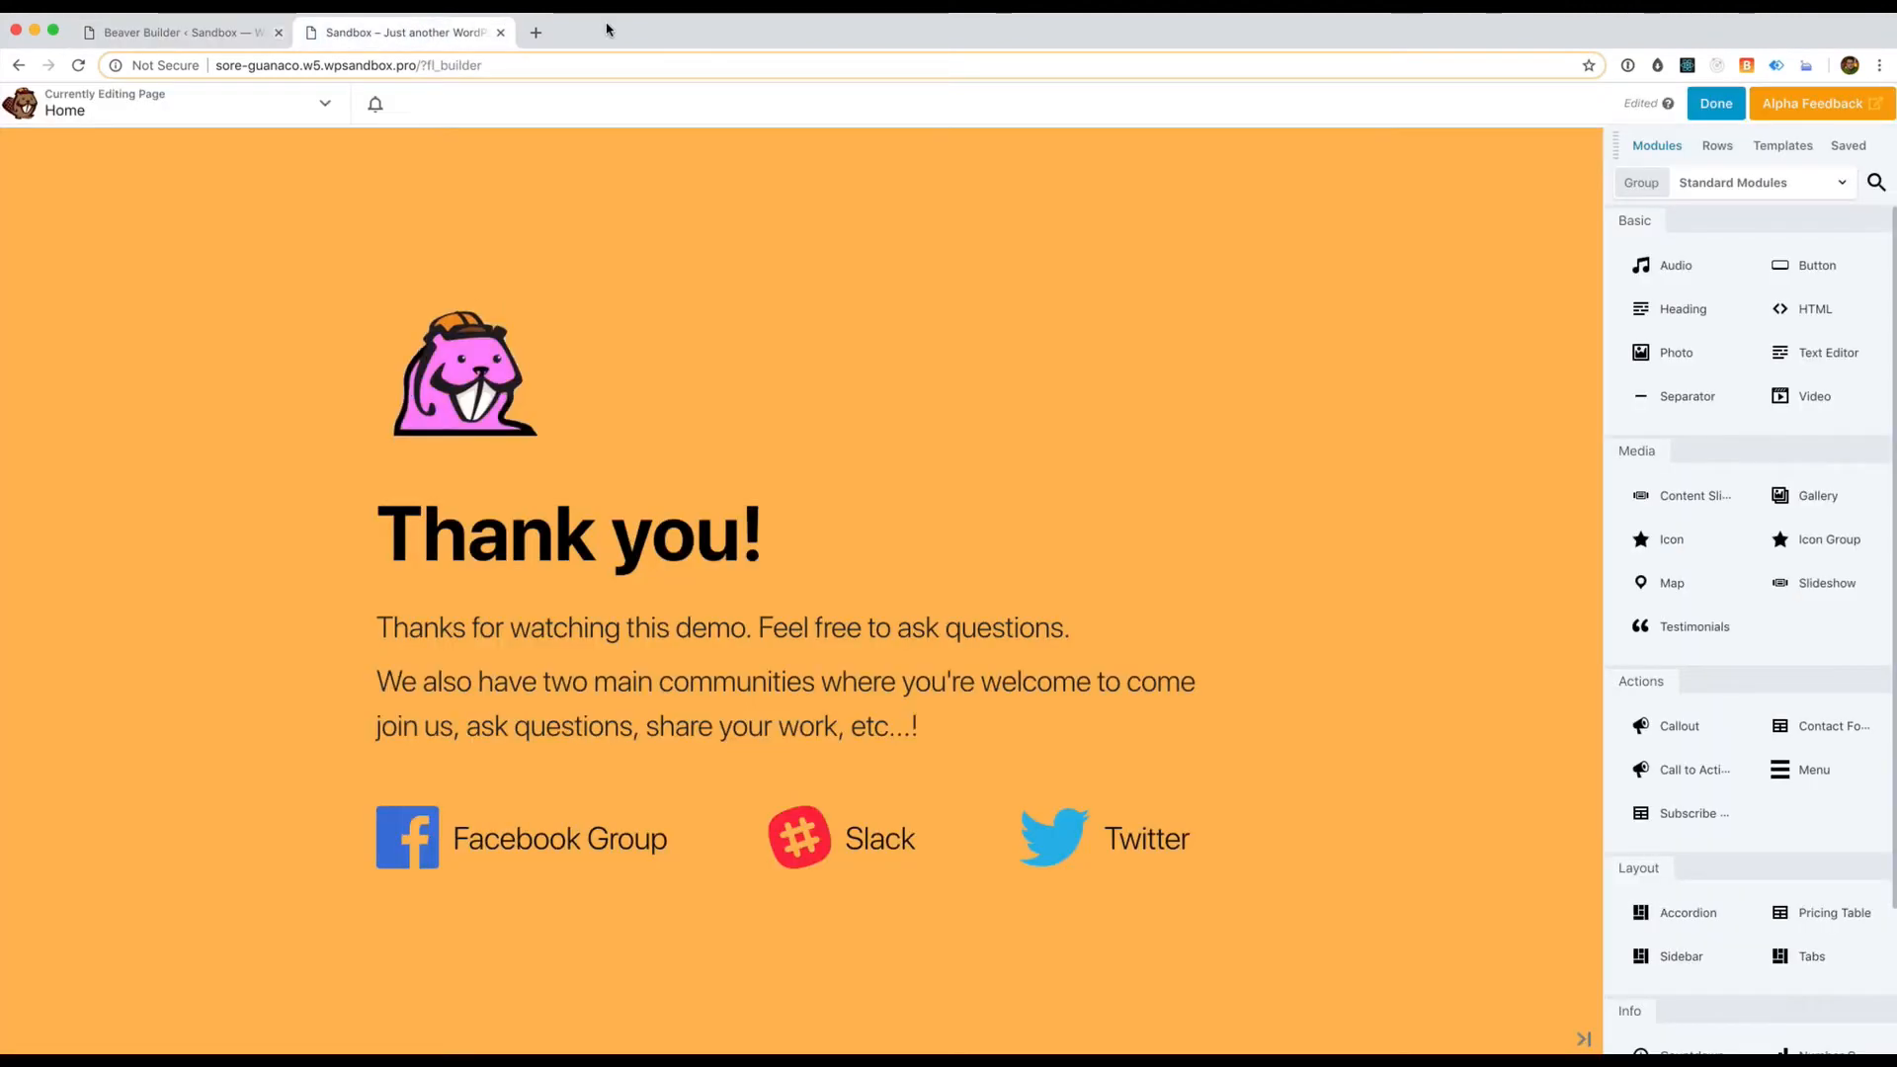